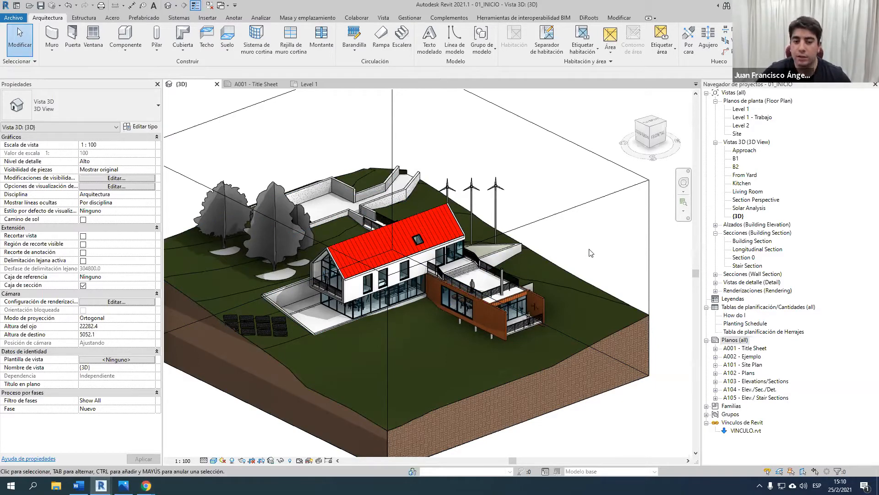
mouse_move(496, 197)
middle_mouse_down()
mouse_move(512, 182)
mouse_move(497, 173)
middle_mouse_up()
scroll(504, 184, "up", 2)
scroll(463, 201, "down", 2)
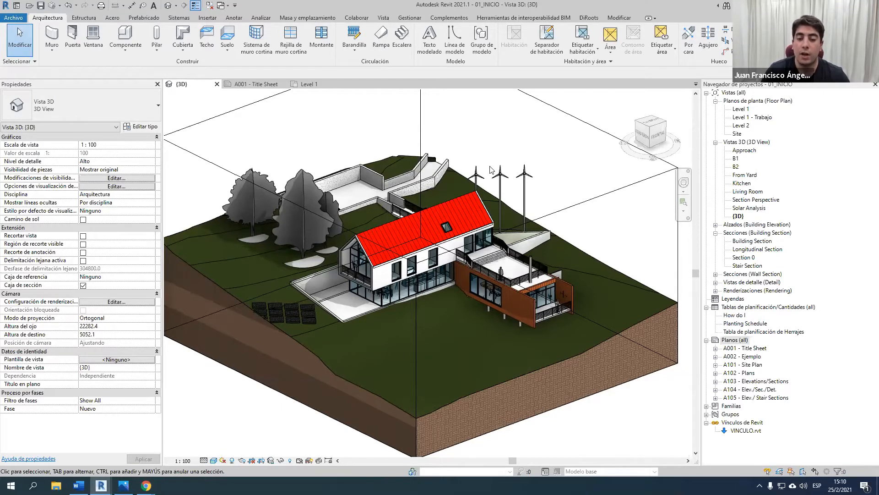
middle_click_drag(512, 168, 513, 179)
scroll(455, 178, "up", 2)
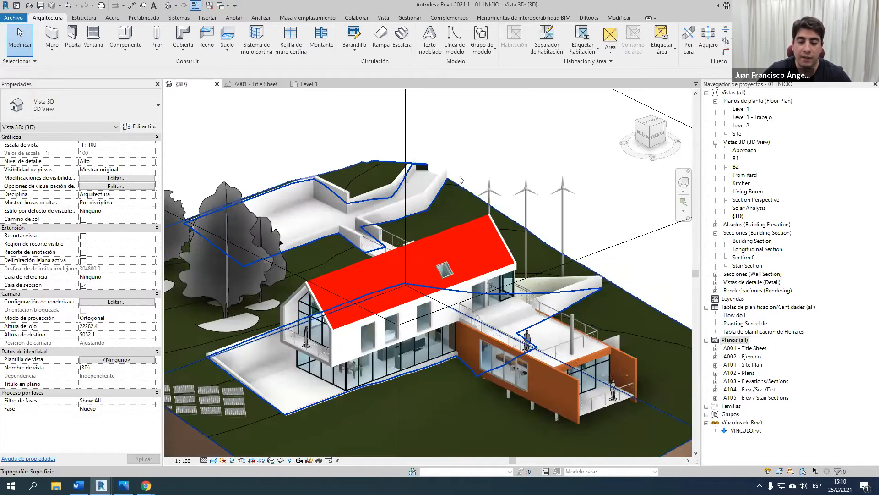
middle_click_drag(458, 178, 479, 137)
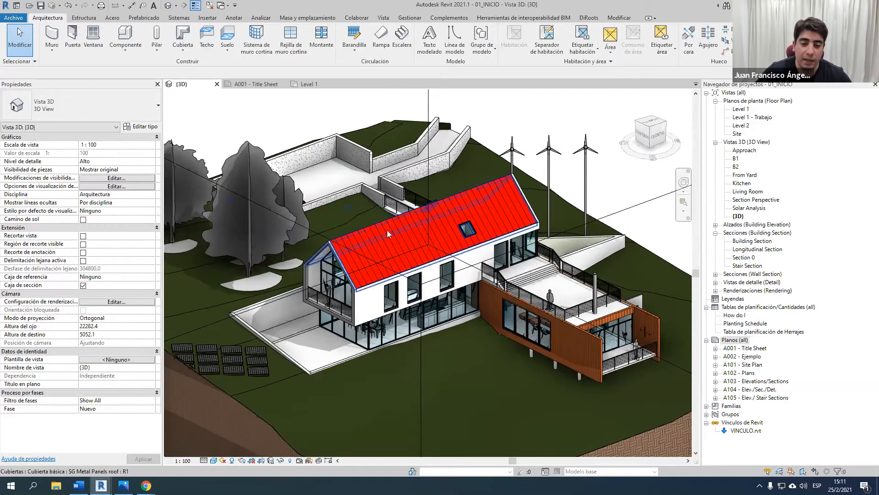
Step: Set the 3D view's detail level to Bajo
scroll(387, 229, "down", 3)
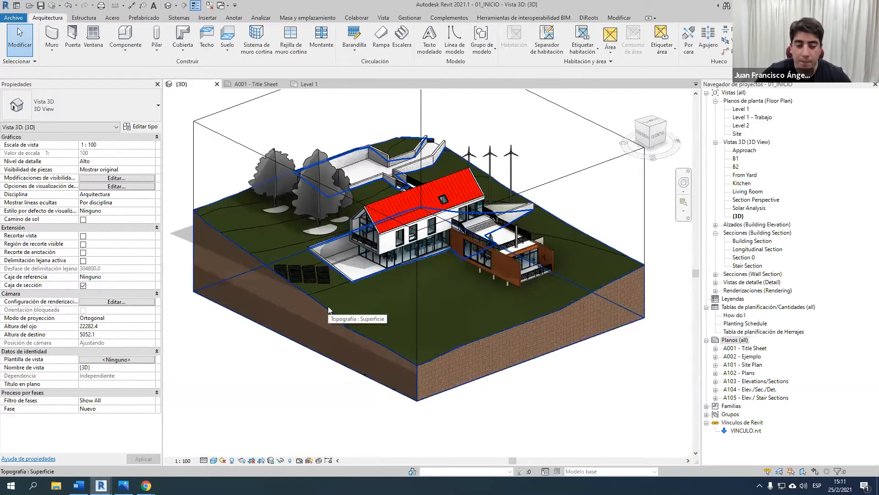
left_click(203, 460)
left_click(213, 435)
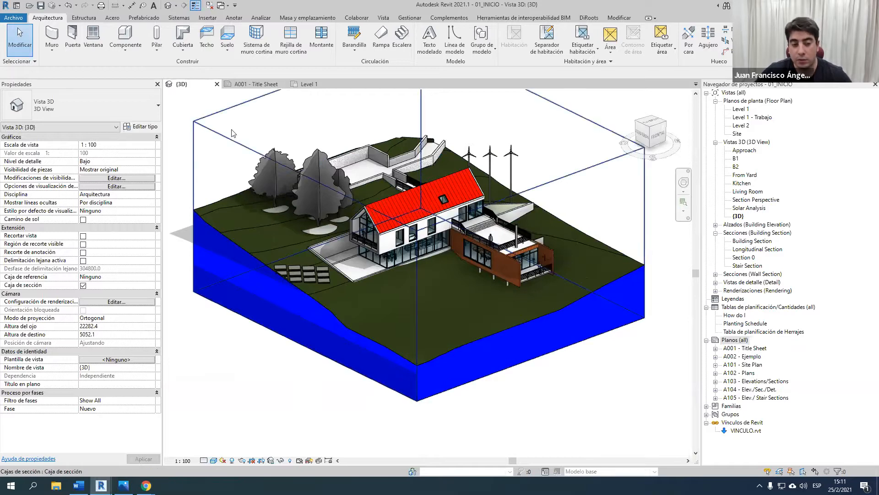
Step: Pull the section box's side face inward to cut through the glazed gable end of the house
left_click(313, 264)
left_click_drag(313, 263, 385, 236)
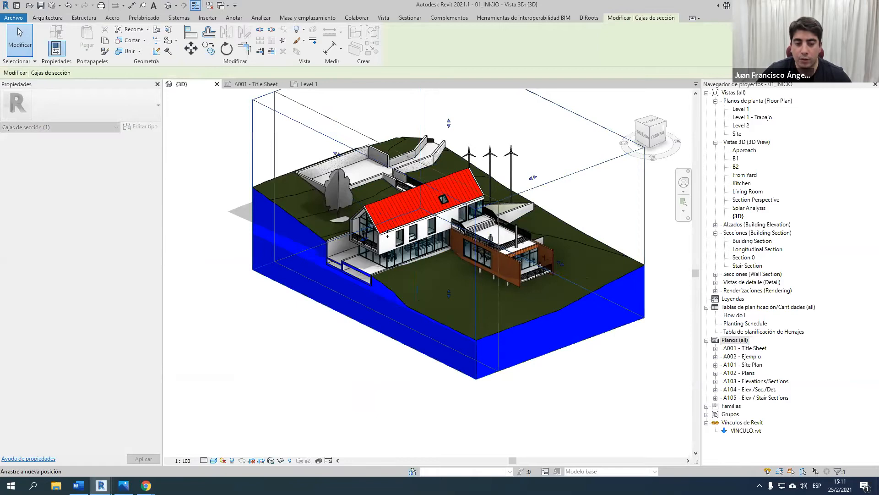
scroll(377, 313, "up", 5)
scroll(376, 312, "down", 4)
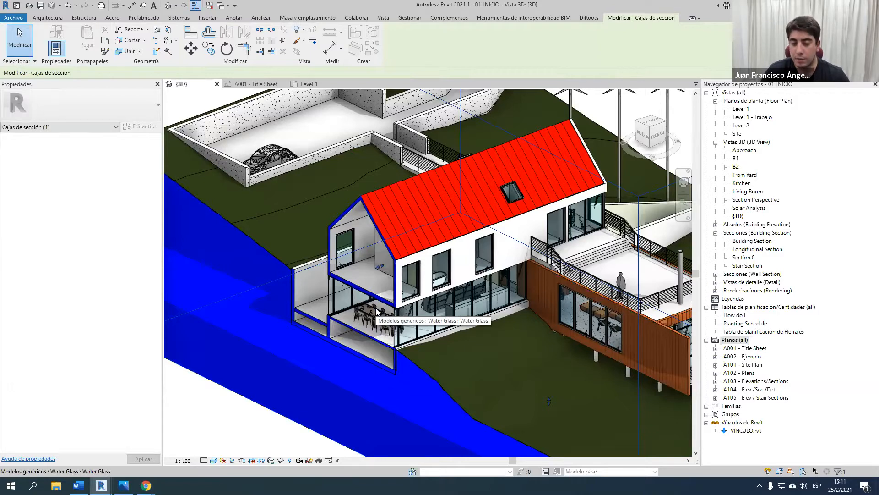
Step: Move the section box's side face back outward beyond the house's terrace and deselect the box
scroll(366, 307, "down", 4)
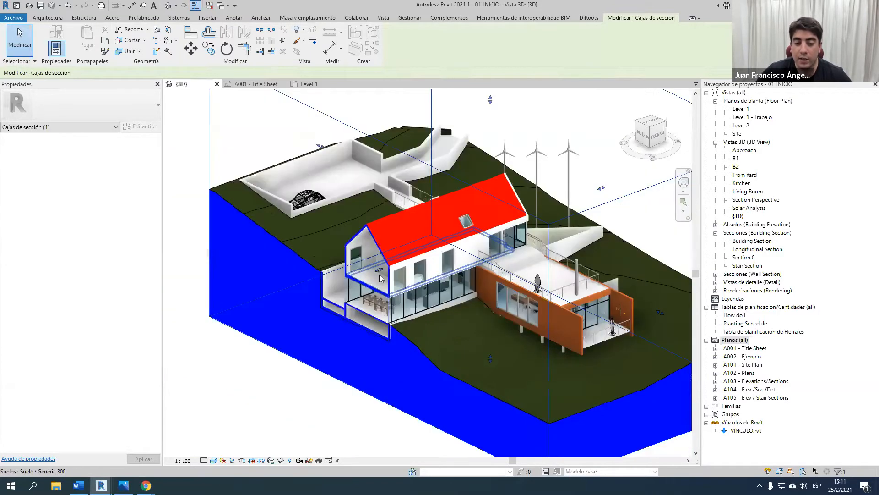
left_click_drag(338, 293, 314, 295)
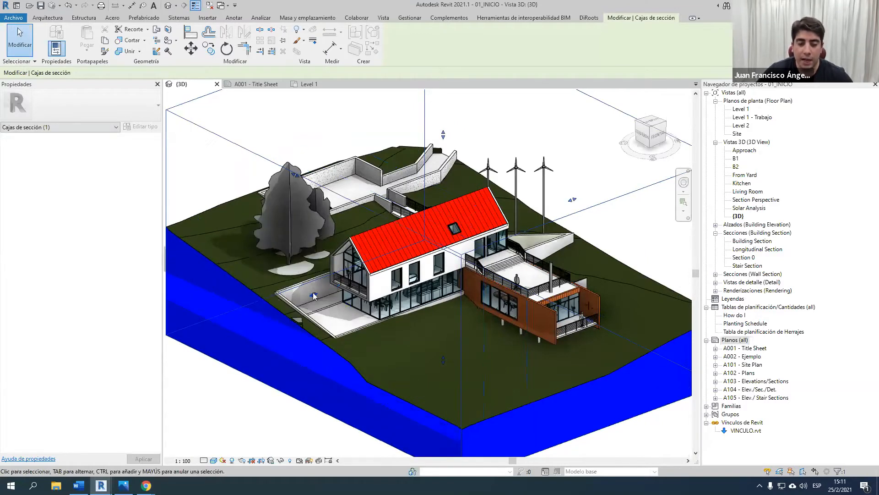
key("Escape")
scroll(339, 361, "down", 3)
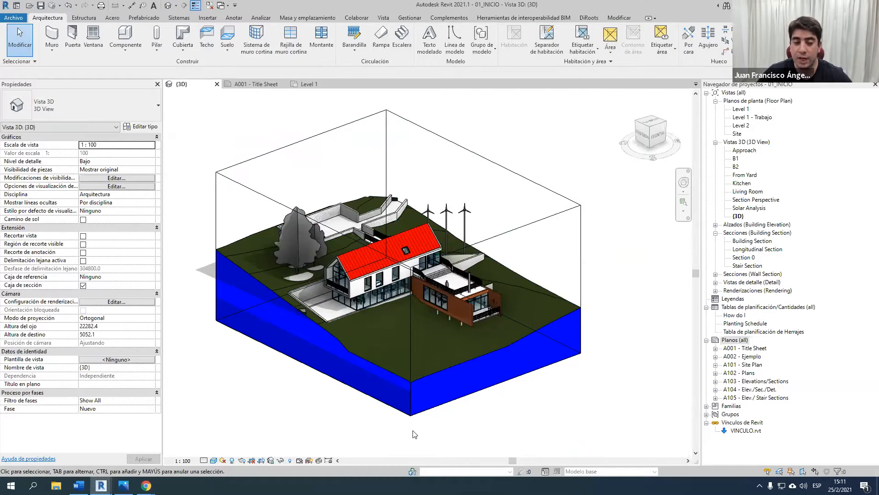
Step: Search the project materials for "poch" and select the Poche material
left_click(405, 20)
left_click(54, 40)
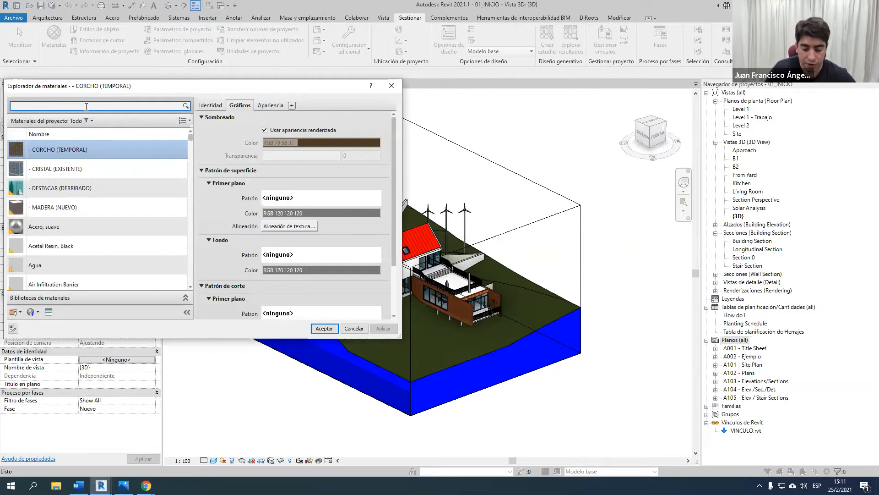
type("poch")
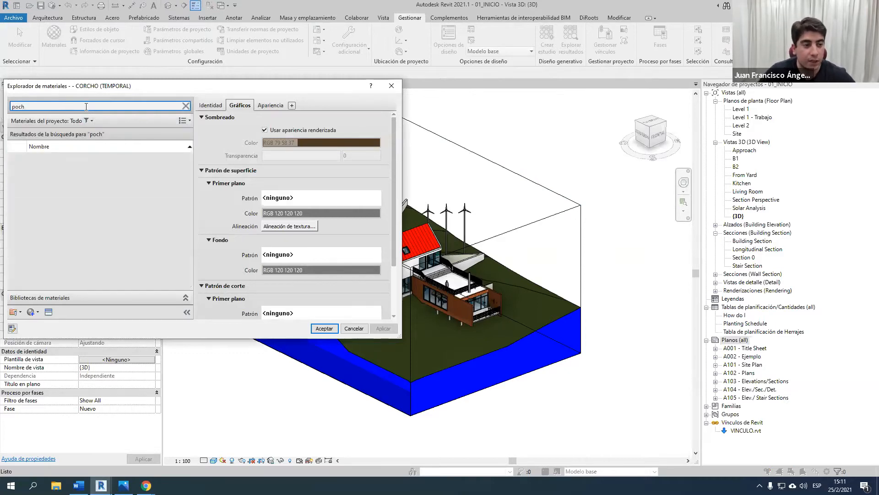
left_click(78, 168)
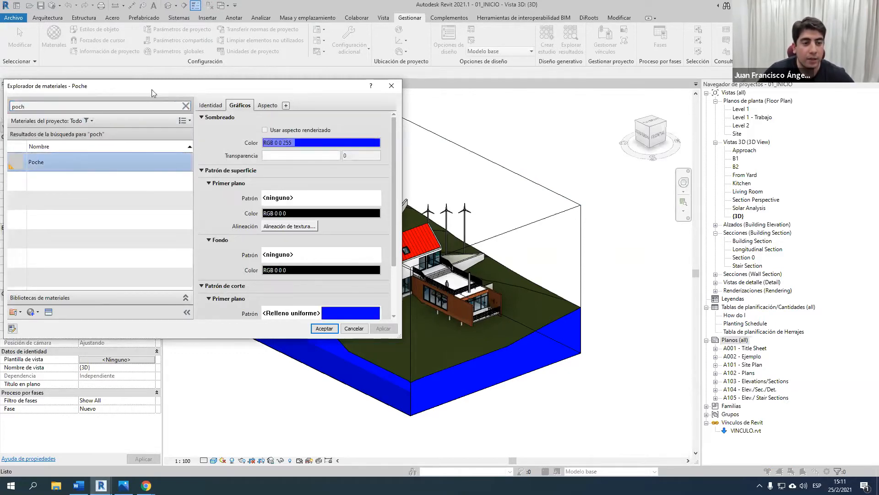
left_click_drag(153, 89, 381, 82)
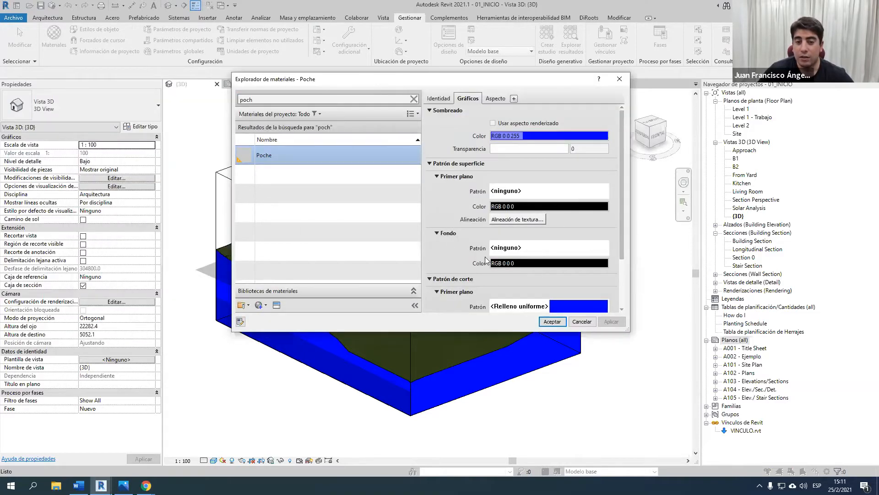
Step: Set the Poche material's foreground cut pattern colour to yellow, RGB 234 234 0, and apply the change
scroll(485, 257, "down", 3)
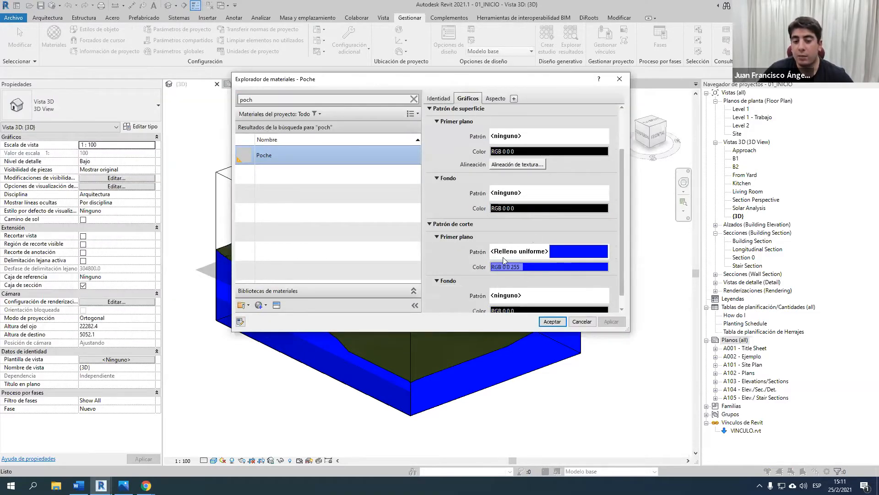
left_click(510, 266)
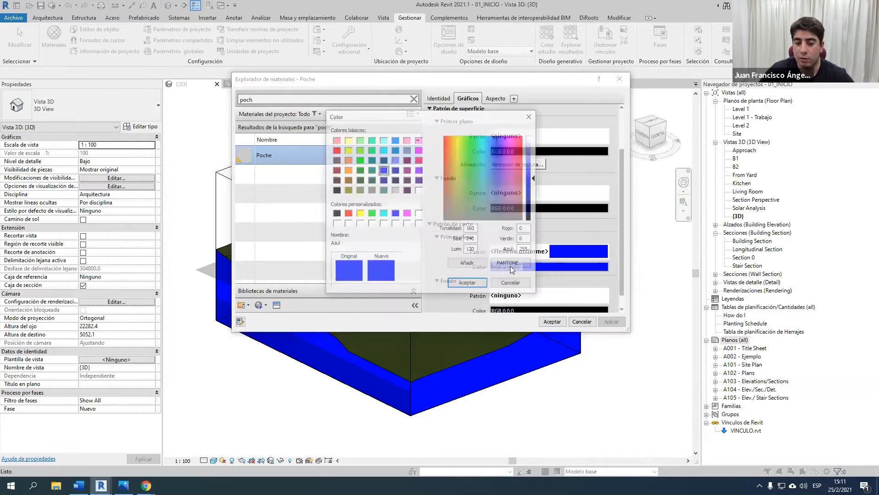
left_click(359, 213)
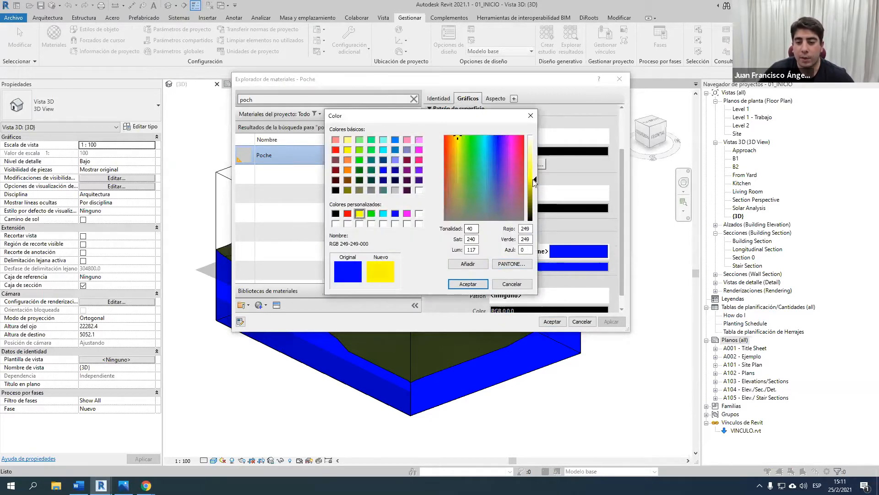
left_click_drag(535, 182, 534, 185)
left_click(468, 284)
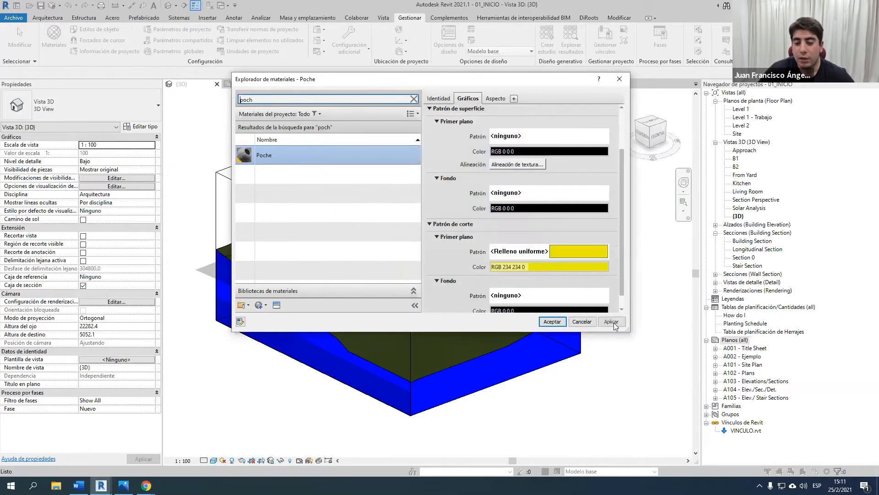
scroll(550, 186, "up", 3)
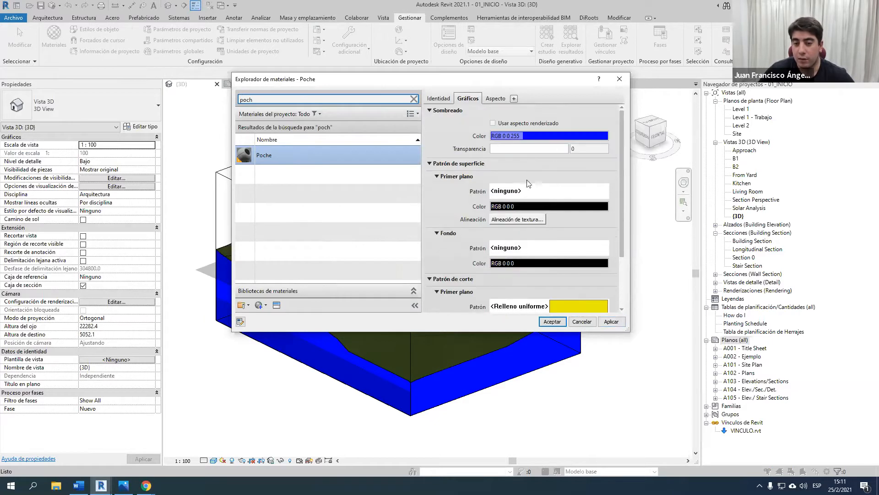
left_click(613, 322)
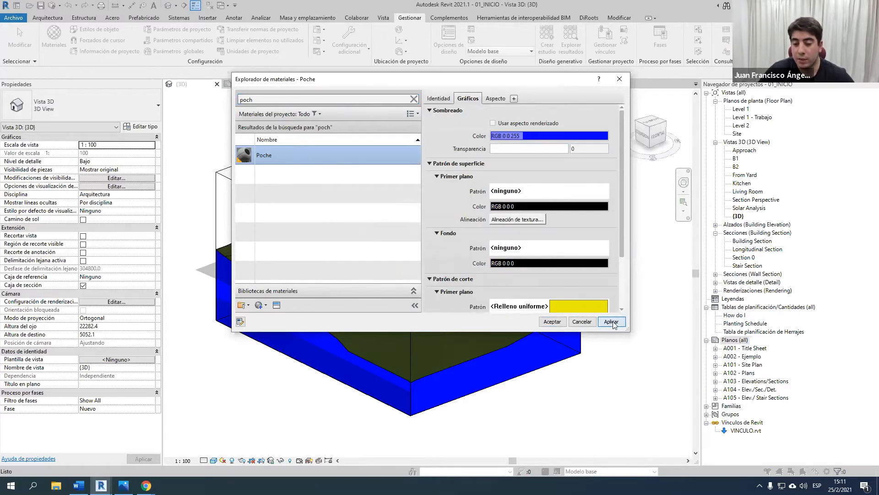
left_click(560, 322)
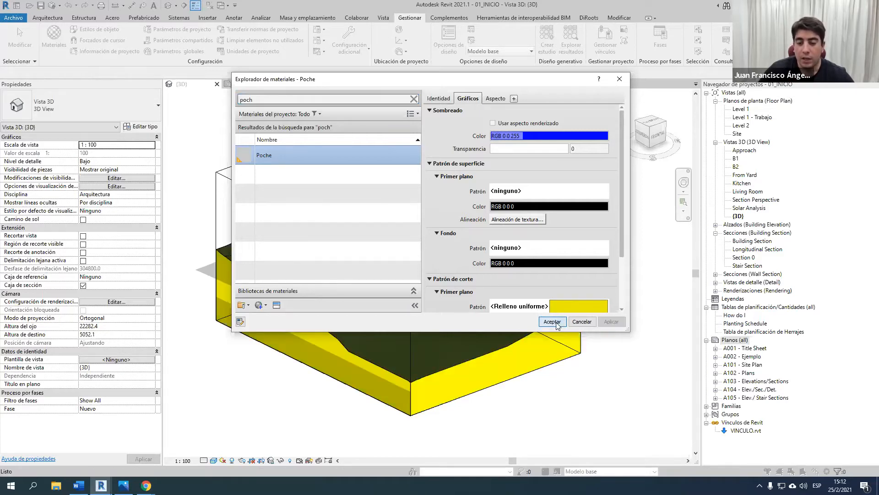
Step: Pull the section box's side face in to cut through the terrace, return it outward beyond the terrace, and deselect the box
scroll(268, 329, "up", 5)
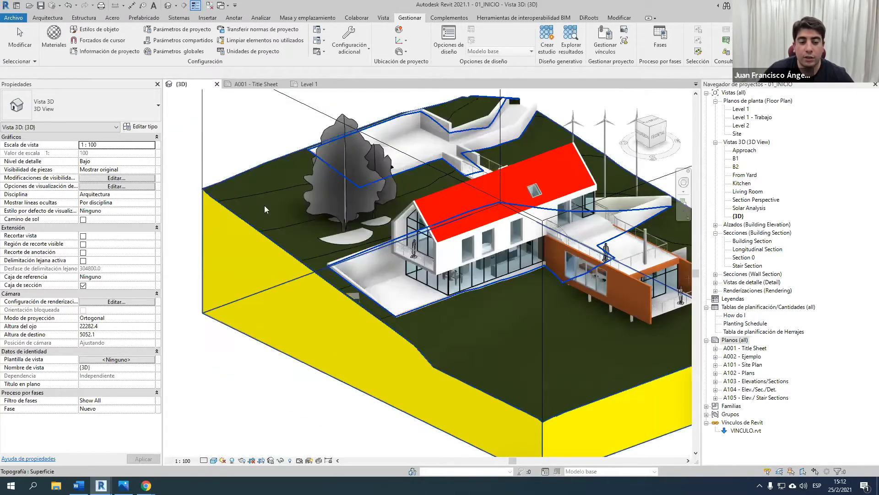
left_click(317, 271)
left_click_drag(415, 268, 411, 256)
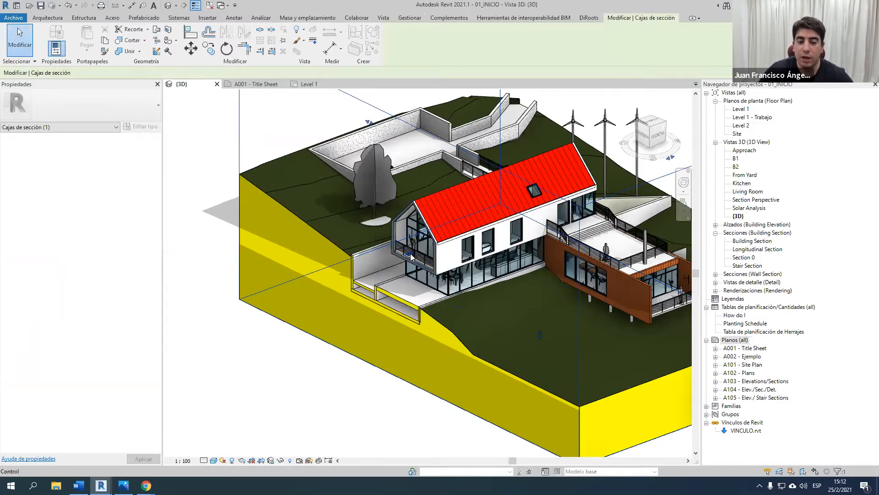
scroll(372, 270, "down", 3)
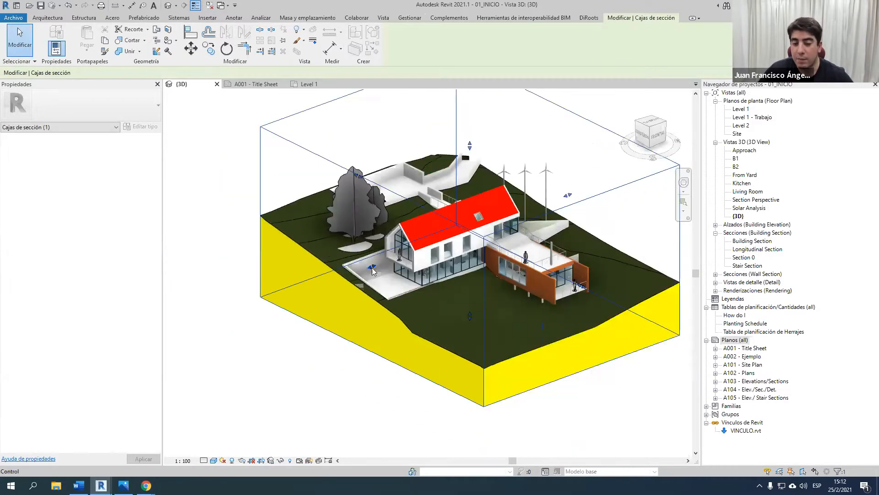
middle_click_drag(475, 266, 438, 292)
left_click(516, 174)
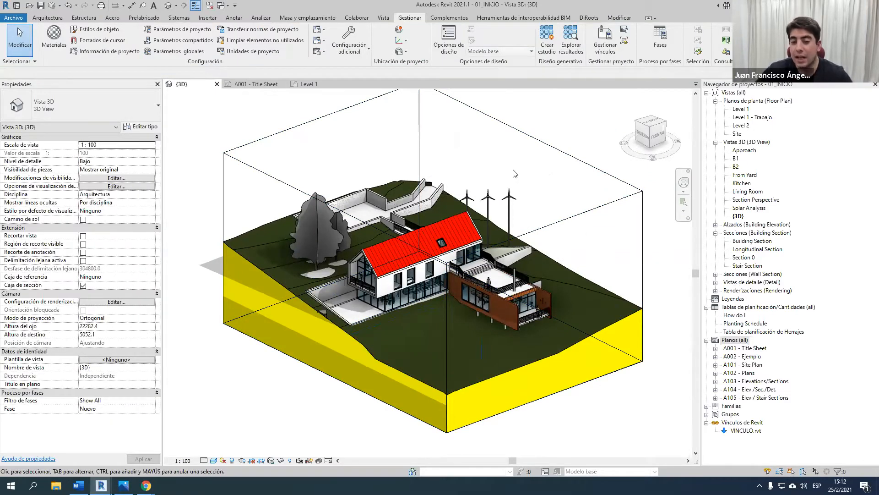
left_click(328, 120)
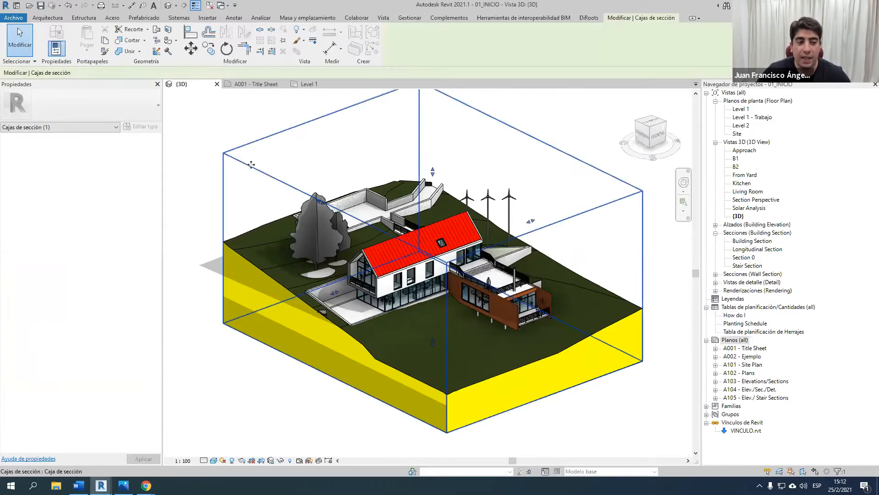
left_click(222, 178)
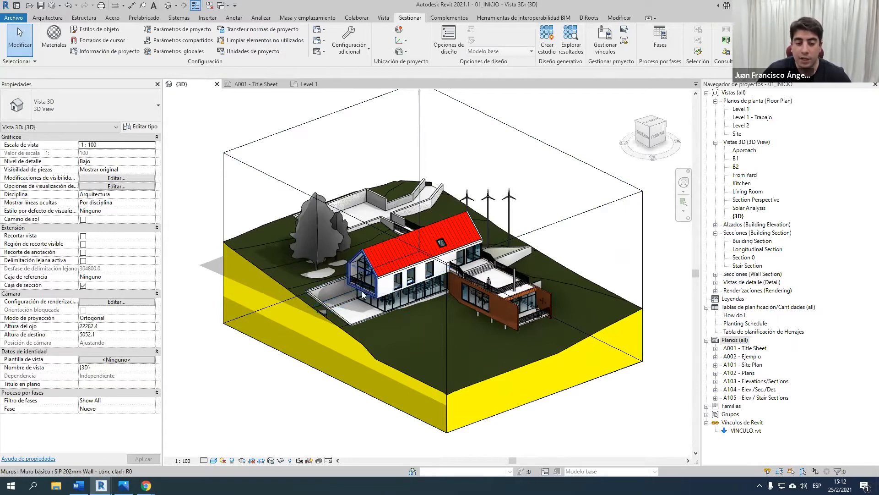
Step: Lower the section box's top face to cut through the red roof and expose the upper-floor rooms
left_click(499, 121)
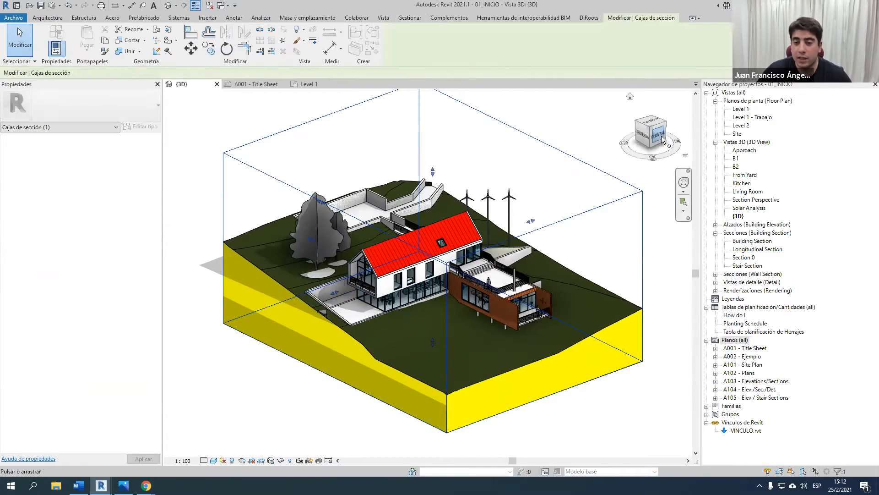
left_click(662, 137)
left_click_drag(433, 164, 437, 252)
middle_click_drag(438, 252, 504, 284, "shift")
scroll(460, 258, "up", 3)
scroll(409, 244, "down", 4)
scroll(404, 229, "up", 1)
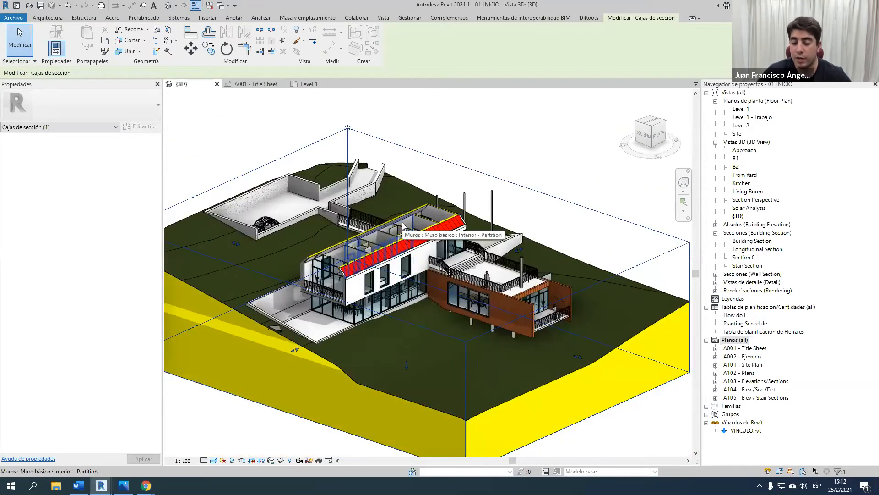
Step: Raise the section box's top face back above the roof and wind turbines, and deselect the box
left_click(534, 167)
middle_click_drag(534, 168, 527, 177, "shift")
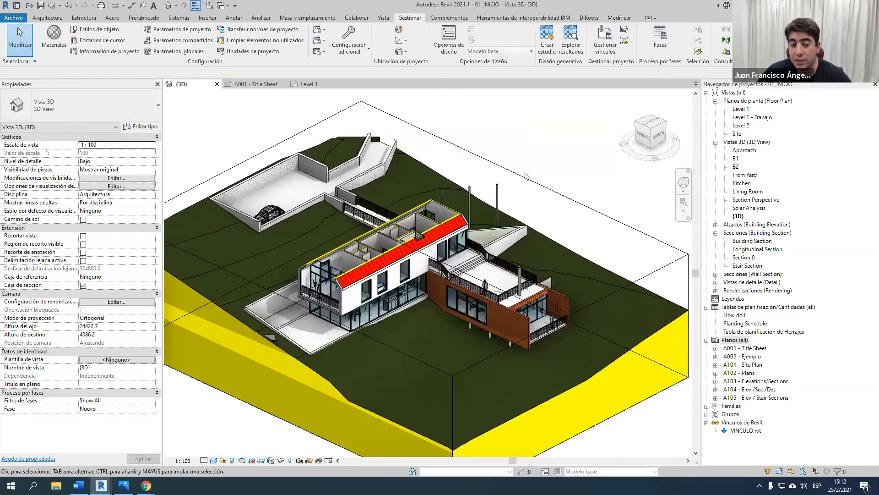
scroll(526, 177, "down", 3)
left_click(512, 192)
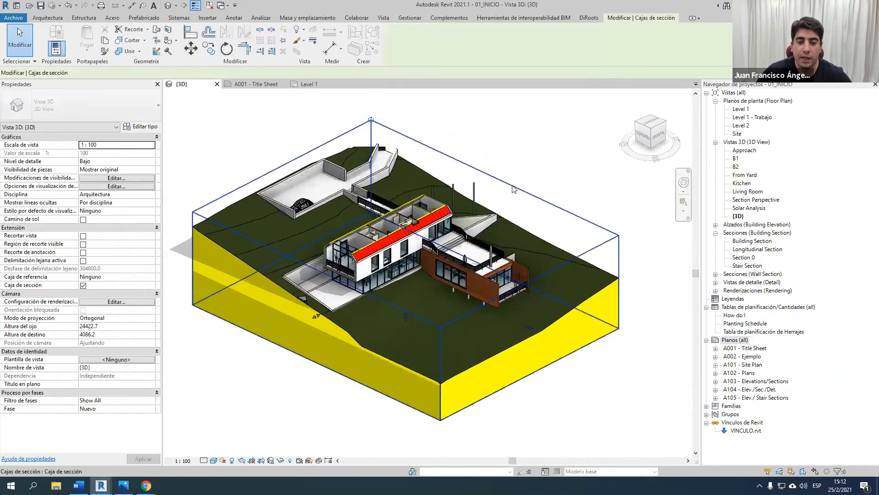
left_click_drag(406, 222, 401, 161)
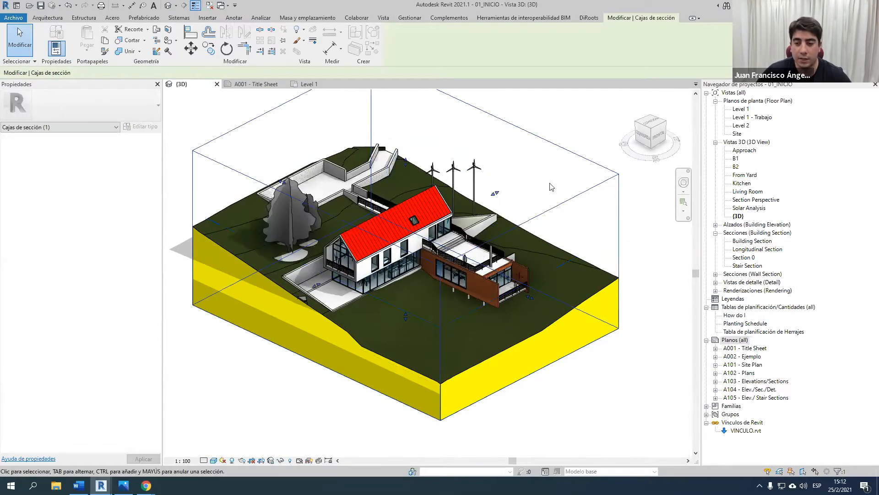
left_click(551, 186)
Step: Duplicate the {3D} view with detailing
right_click(738, 216)
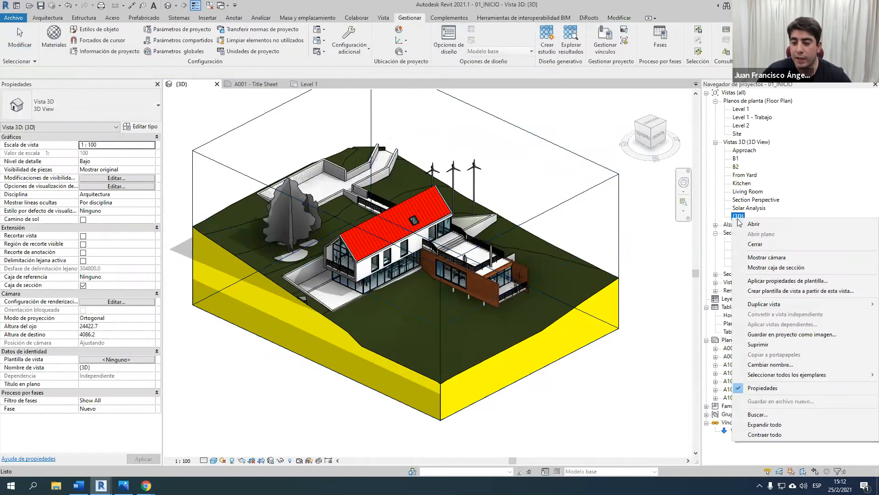
mouse_move(774, 304)
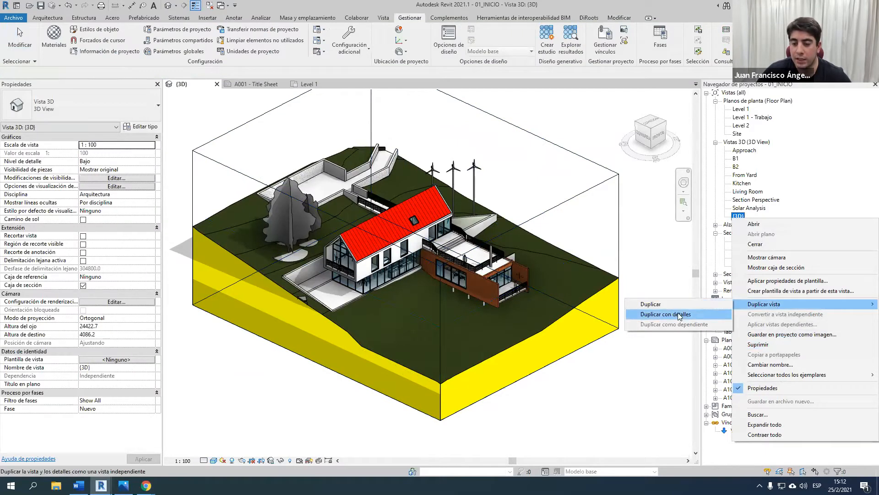
left_click(680, 315)
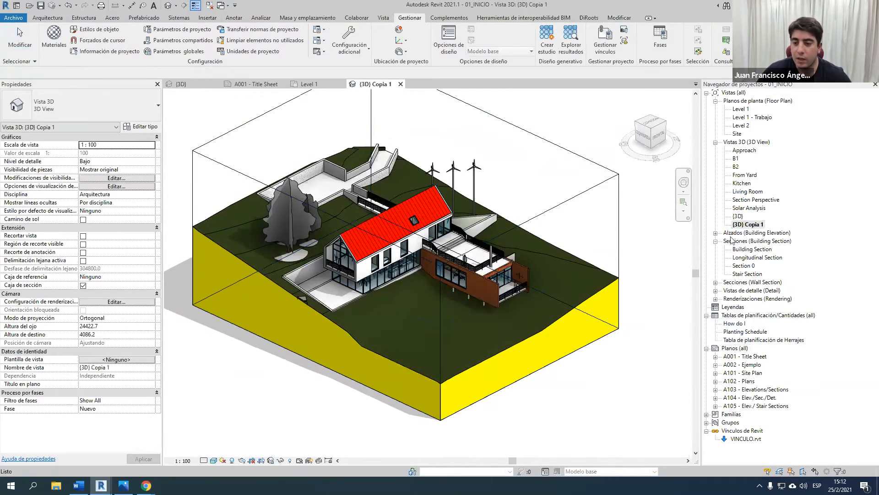
Step: Rename the {3D} Copia 1 view as A1
right_click(738, 224)
left_click(777, 373)
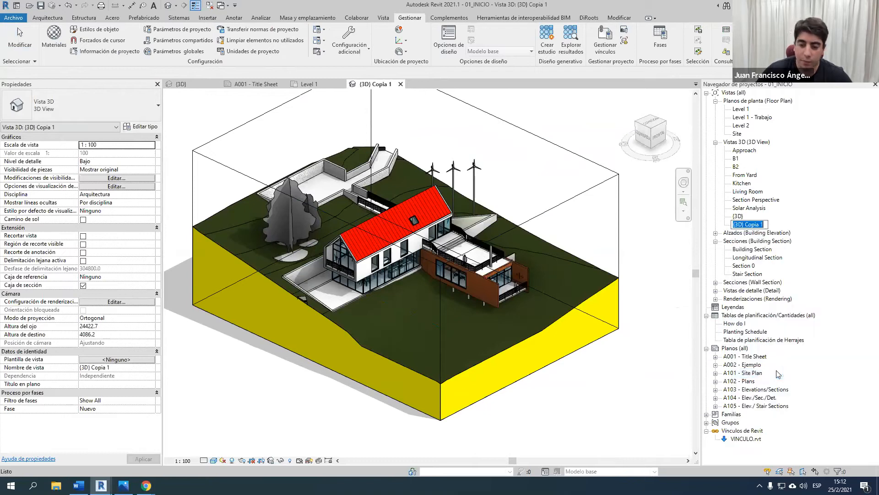
type("A1")
key("Return")
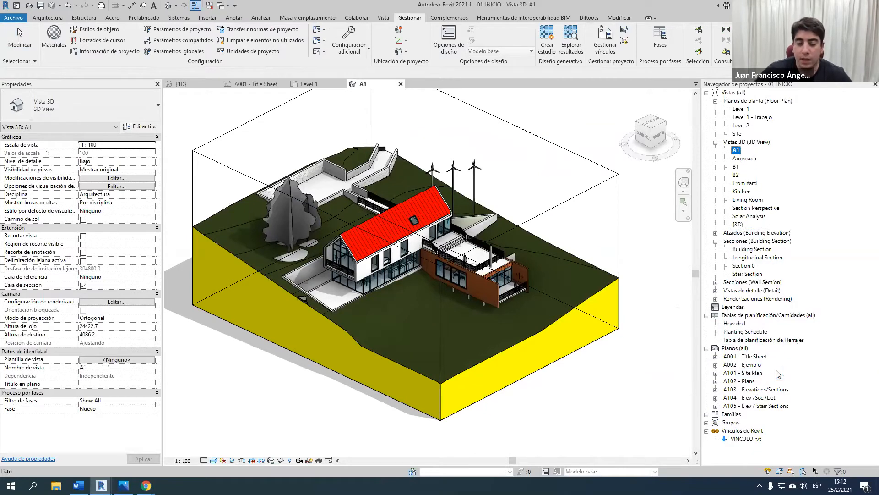
Step: Lower the section box's top face in view A1 to the eaves, cutting off the whole red roof, and deselect the box
left_click(607, 173)
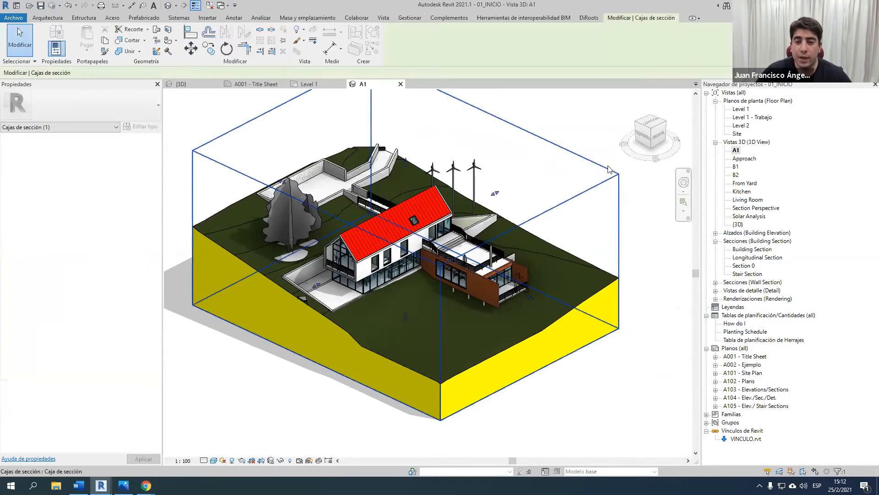
left_click(664, 131)
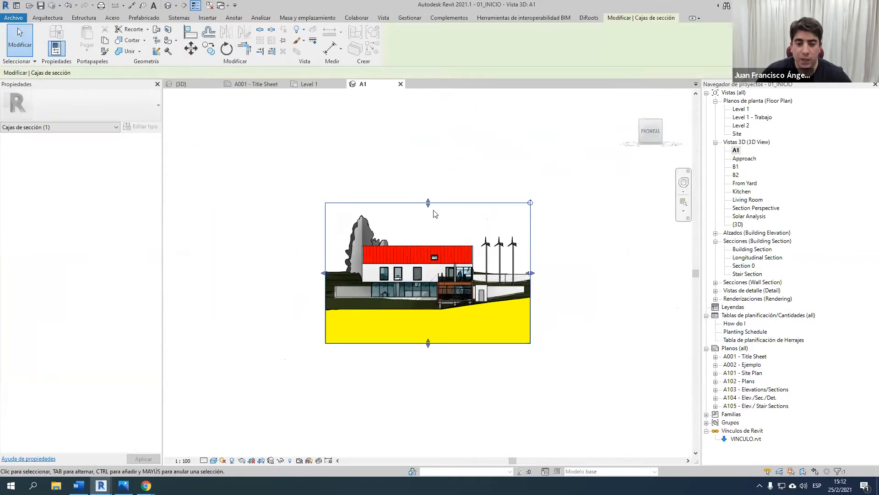
scroll(424, 262, "up", 5)
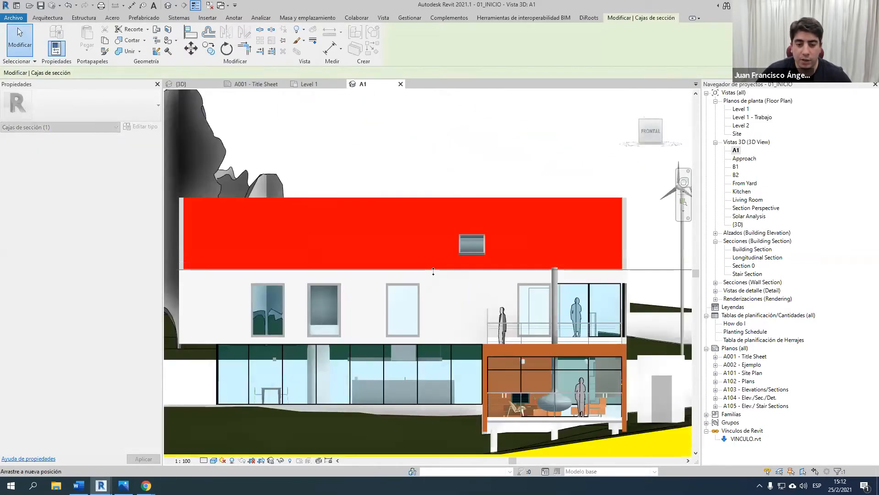
left_click_drag(434, 277, 434, 278)
scroll(434, 277, "down", 4)
middle_click_drag(434, 278, 514, 259, "shift")
scroll(514, 260, "down", 2)
middle_click_drag(540, 206, 467, 161, "shift")
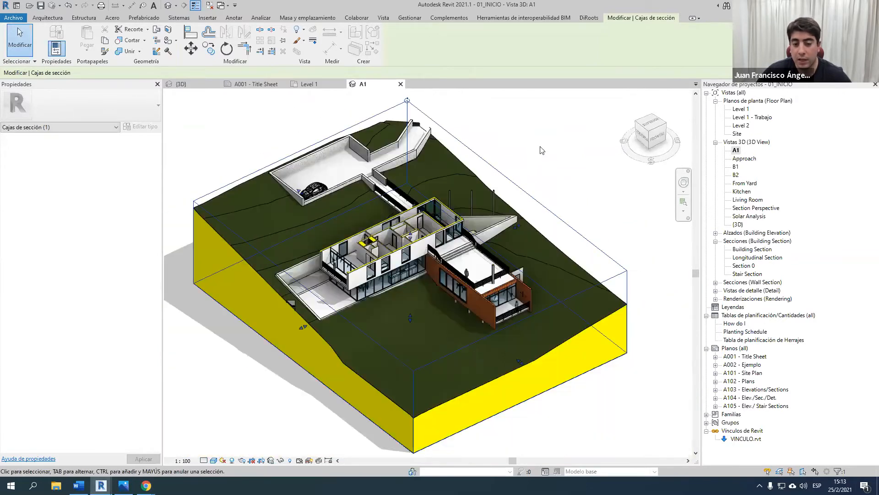
left_click(541, 149)
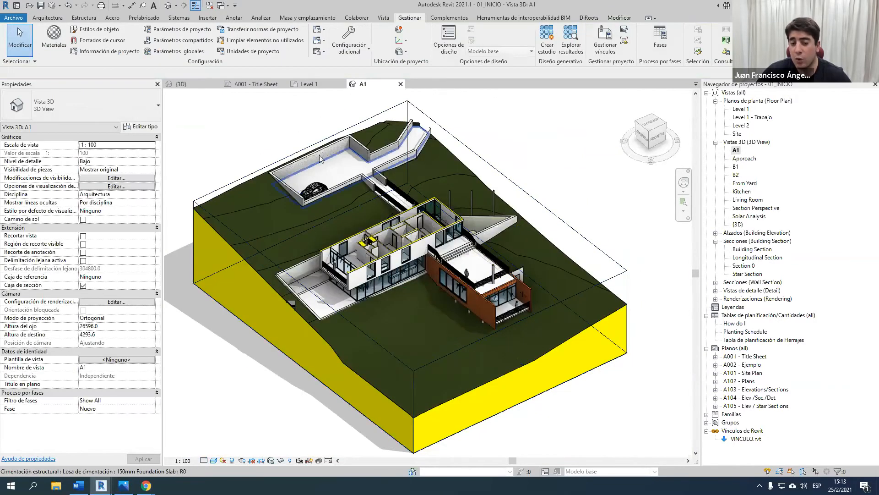
left_click(558, 216)
left_click(570, 222)
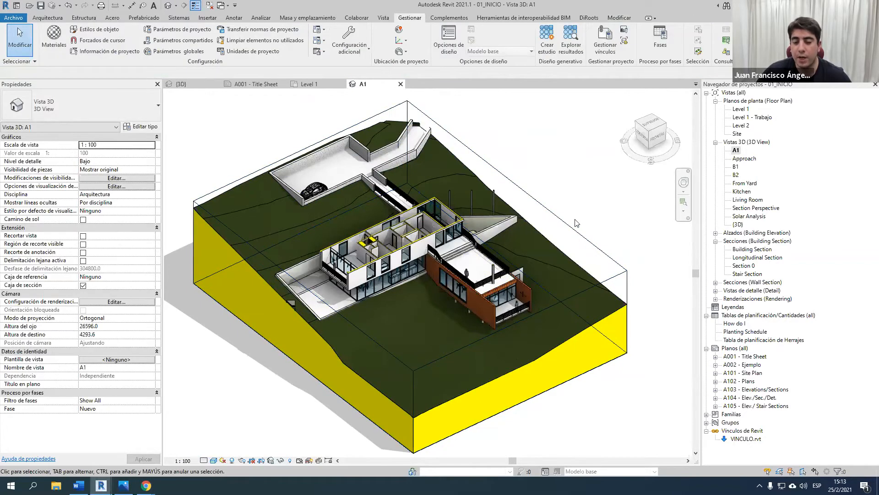
Step: Duplicate view A1 with detailing and rename the copy as A2
right_click(735, 150)
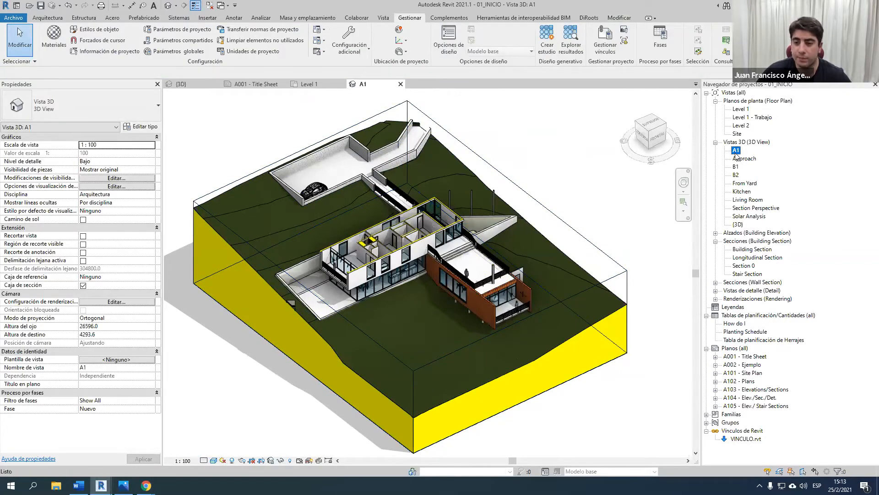
mouse_move(774, 239)
left_click(678, 249)
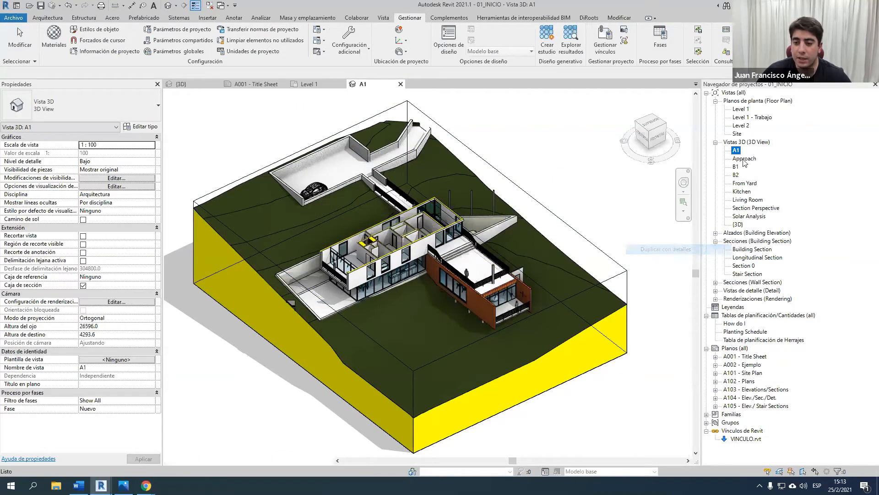
right_click(746, 158)
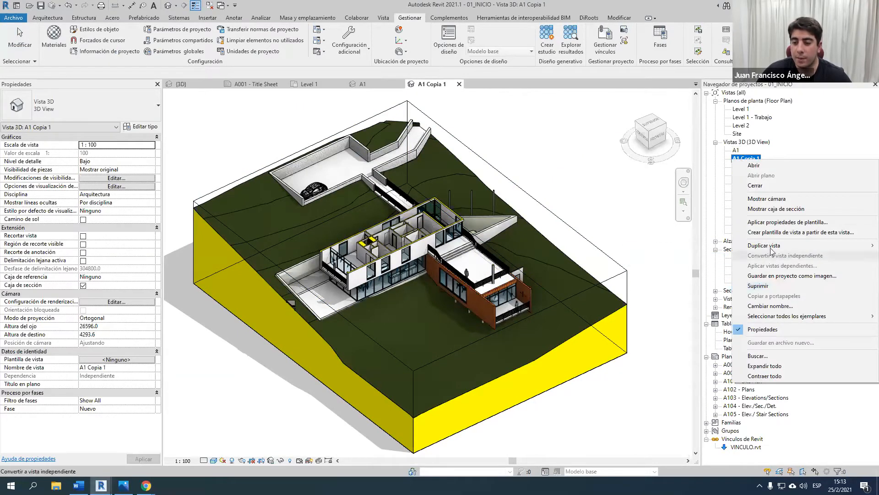
left_click(774, 306)
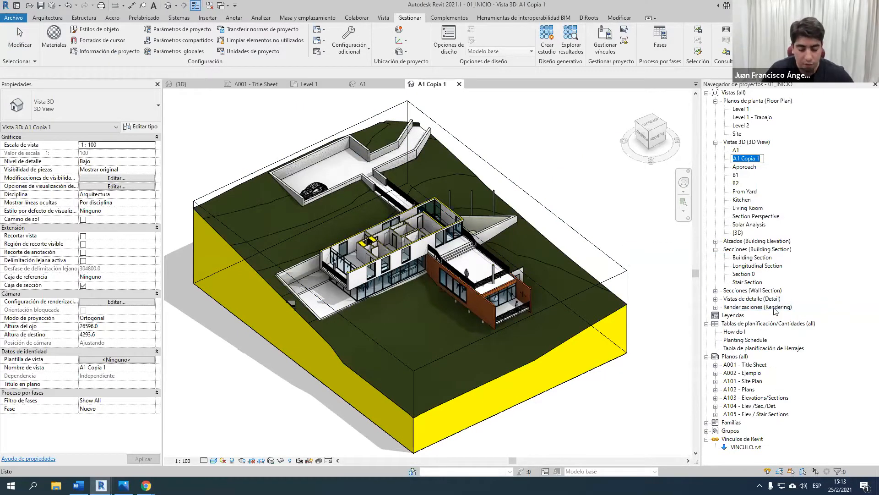
type("A2")
key("Return")
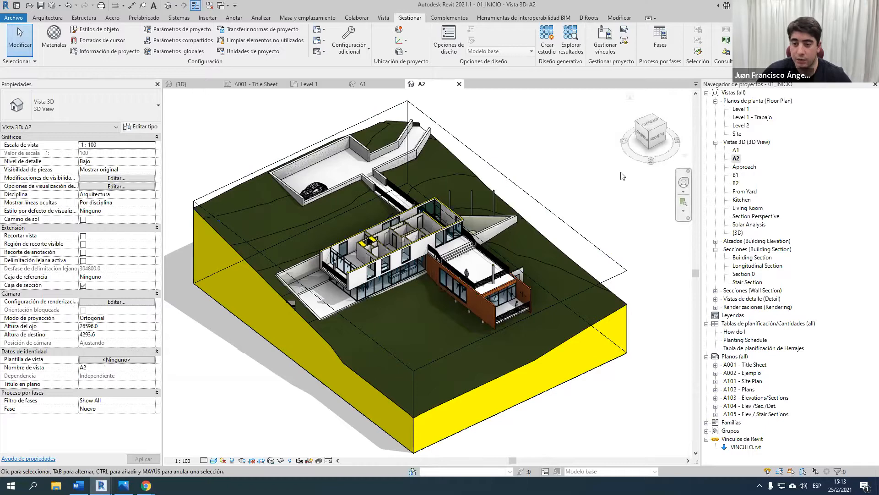
Step: Save the orientation and lock the 3D view in both A1 and A2
left_click(735, 151)
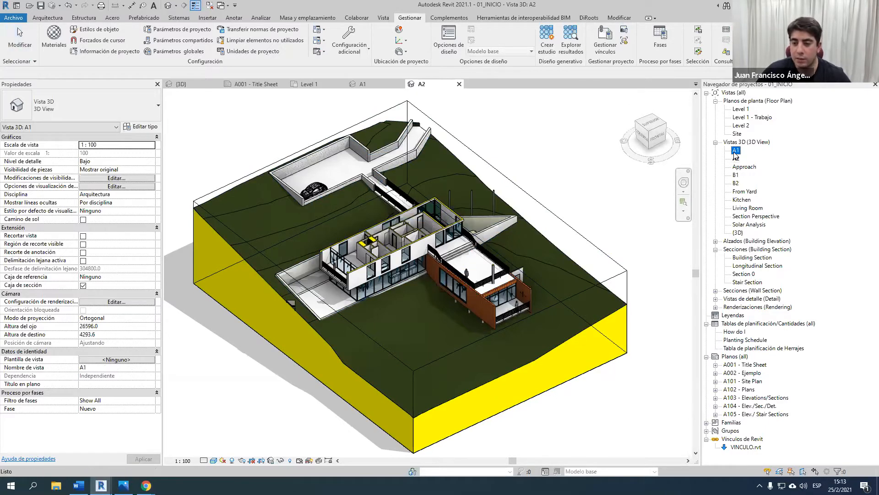
double_click(735, 153)
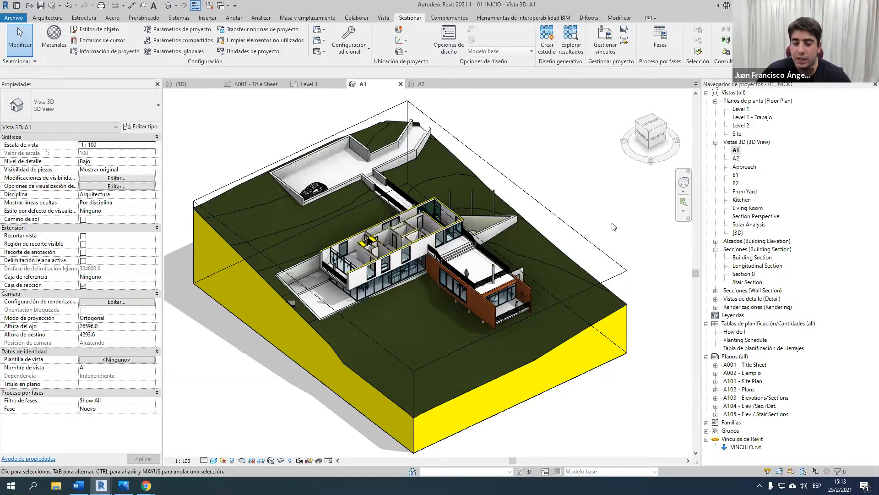
left_click(271, 460)
left_click(320, 432)
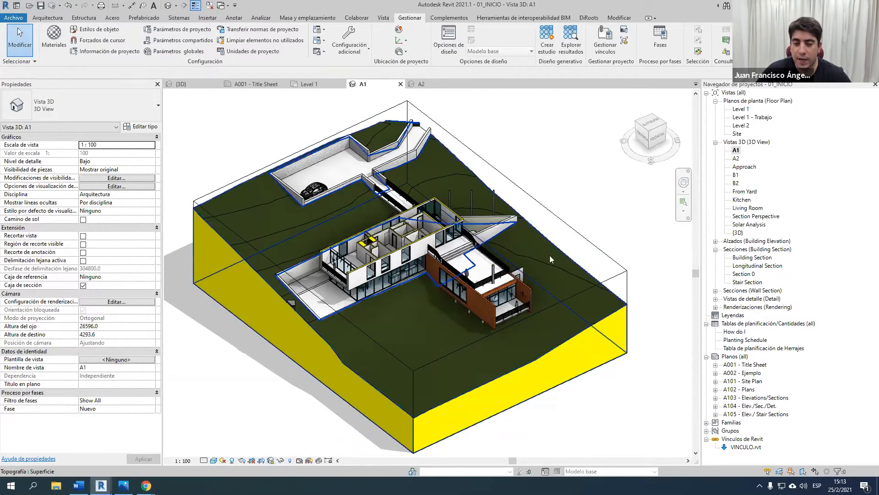
double_click(736, 158)
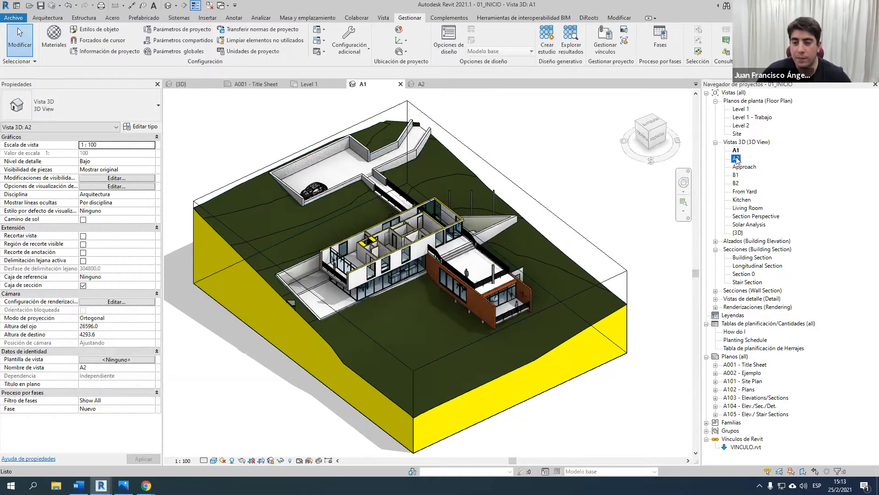
left_click(272, 460)
left_click(320, 433)
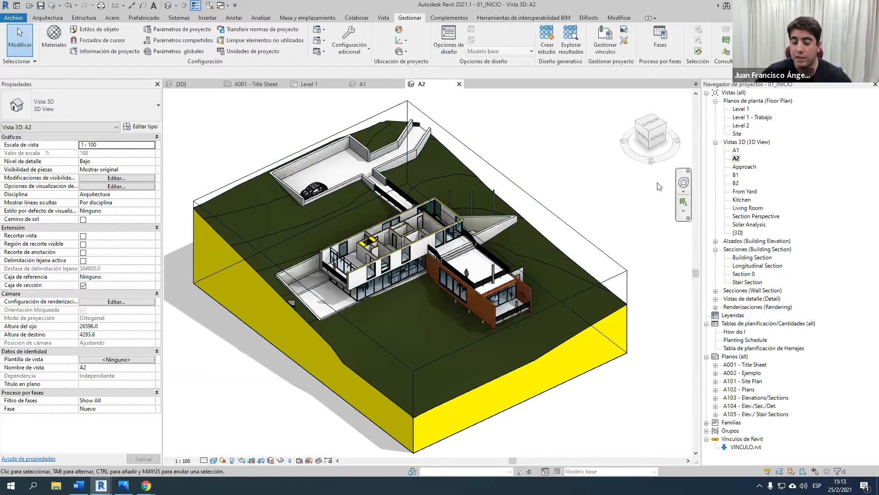
Step: In view A2, raise the section box's top above the turbines and its bottom to the eaves, and pull one side face in through the roof
left_click(574, 230)
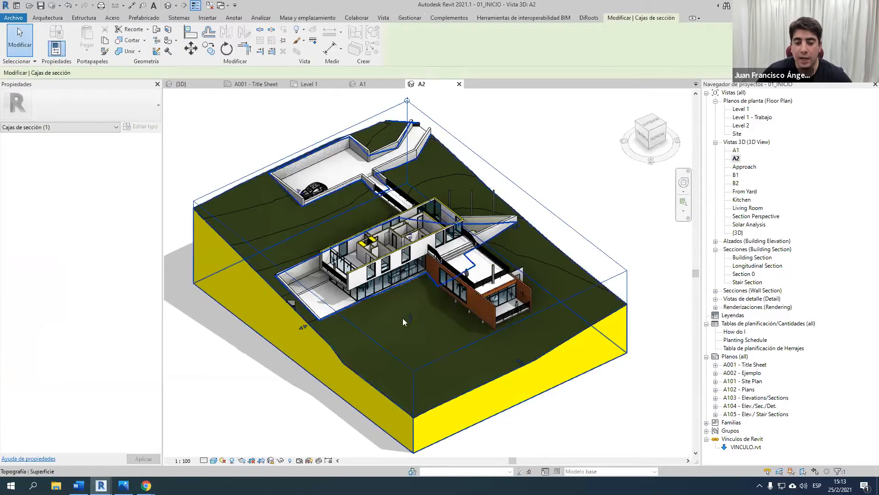
left_click_drag(410, 314, 410, 182)
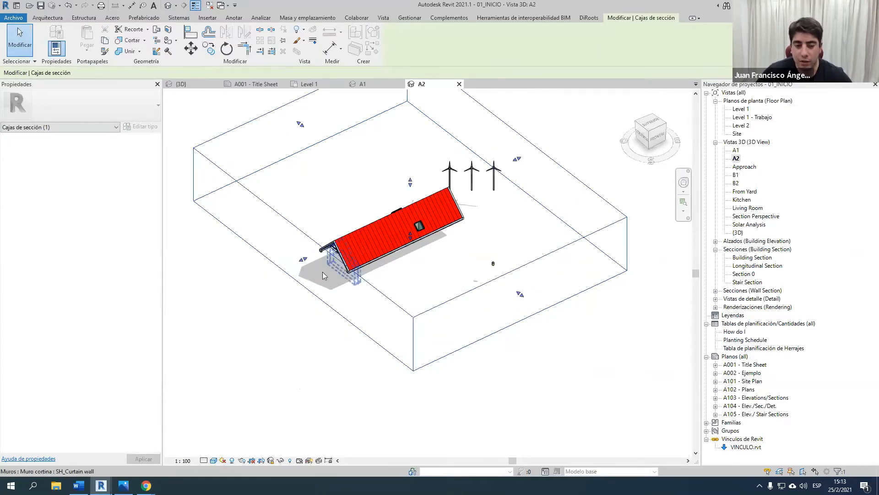
left_click_drag(303, 259, 375, 239)
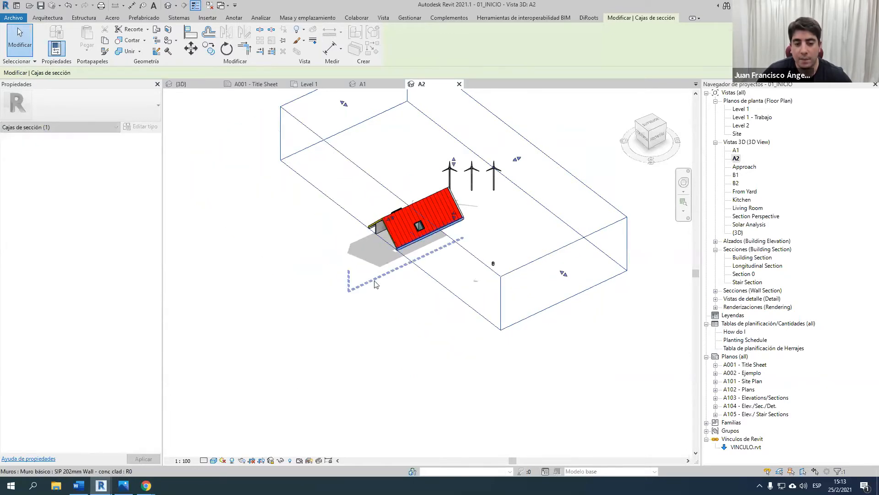
left_click(426, 322)
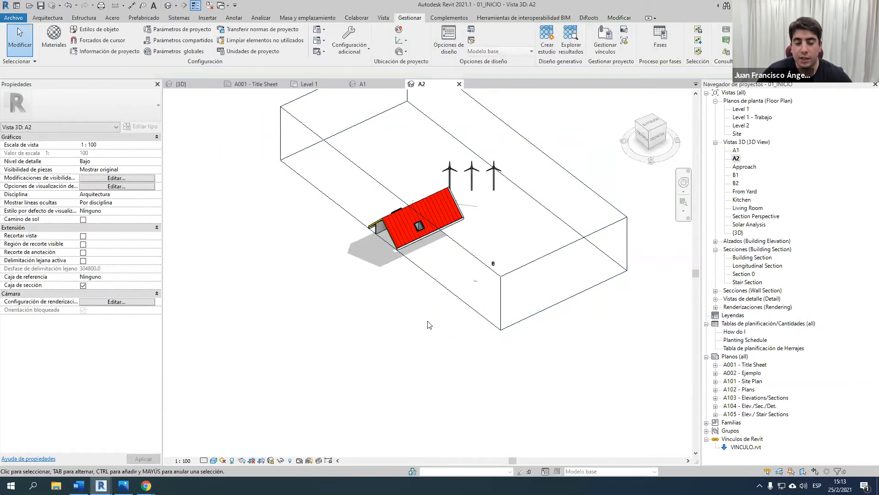
Step: Hide the section box and turn off shadows in views A2 and A1
left_click(232, 460)
middle_click_drag(405, 322, 400, 368)
left_click(360, 217)
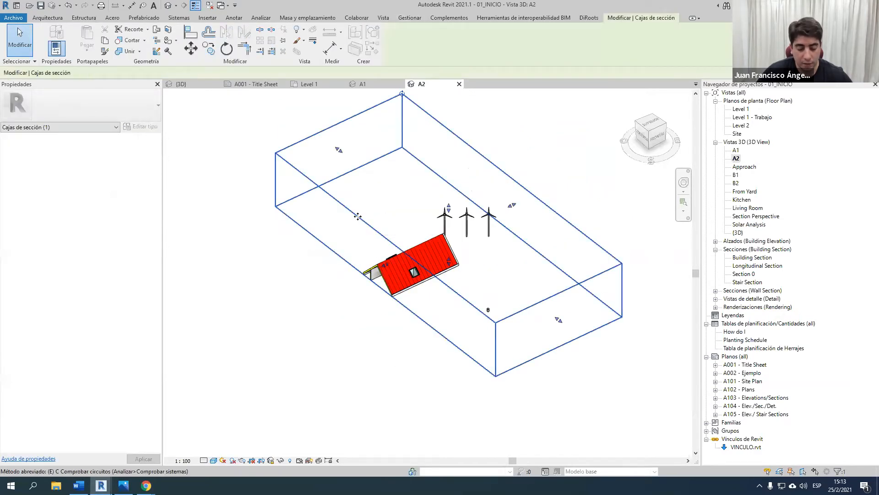
left_click(479, 288)
double_click(736, 151)
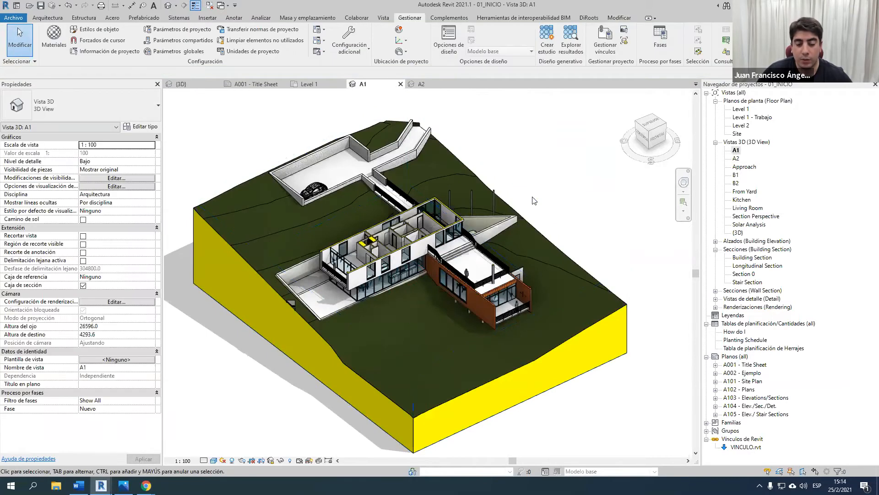
left_click(232, 461)
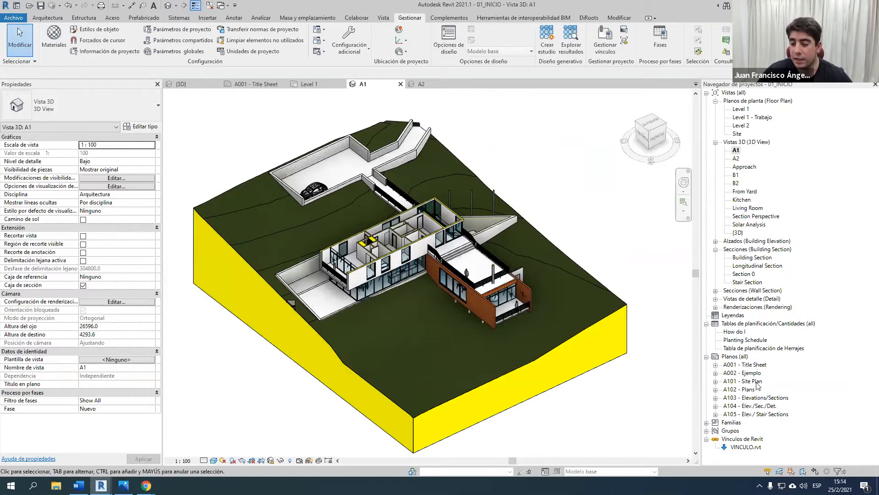
Step: Create a new sheet with the A1 metric title block and place view A1 in its drawing area
right_click(745, 357)
left_click(758, 363)
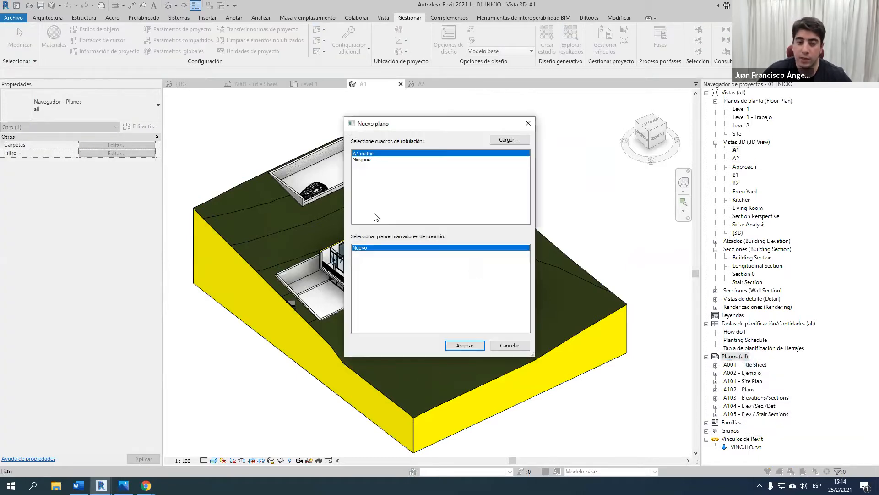
left_click(463, 346)
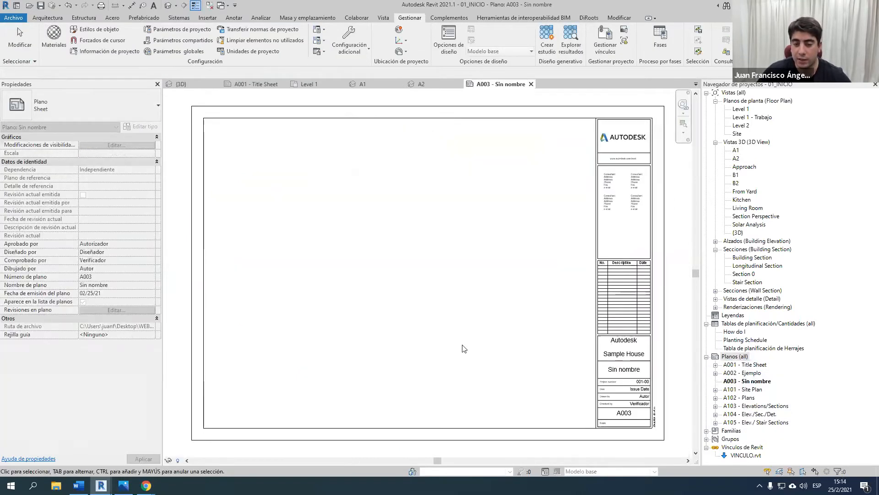
left_click(736, 151)
left_click_drag(557, 190, 423, 244)
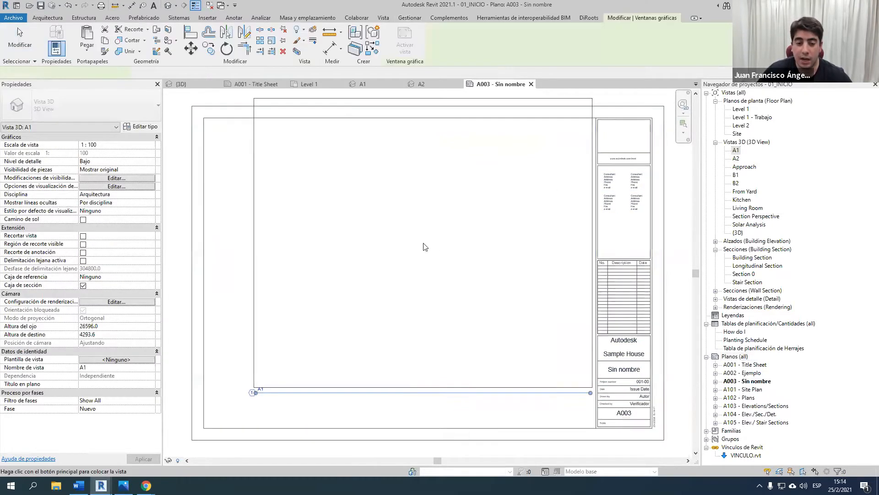
left_click(402, 267)
Step: Place view A2 on the sheet and move it over view A1 so the red roof sits on the house
left_click(736, 158)
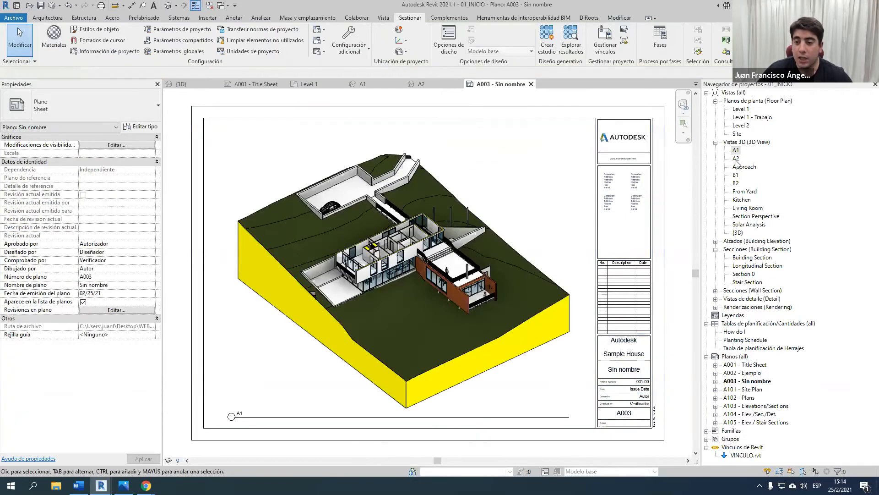
left_click_drag(735, 158, 410, 195)
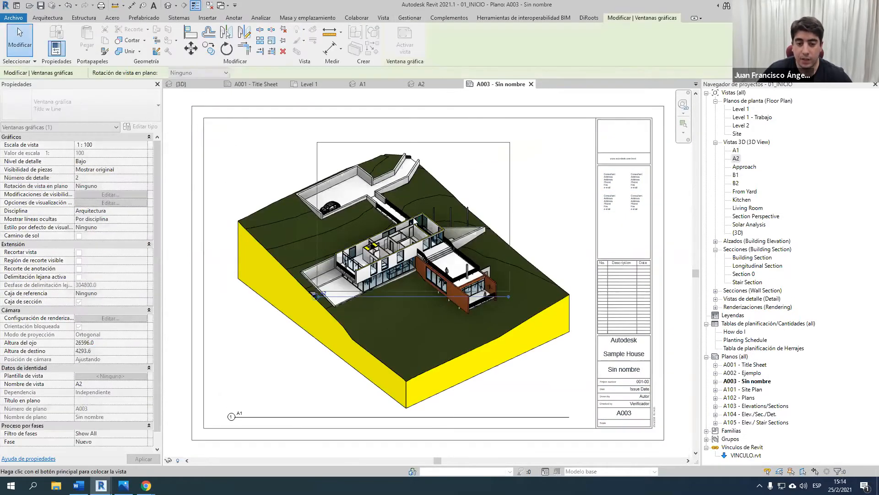
left_click(451, 195)
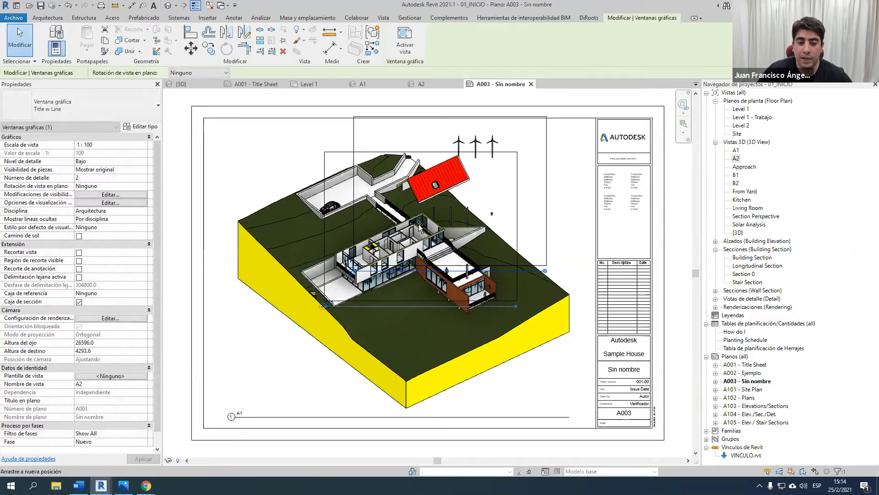
left_click_drag(449, 190, 422, 240)
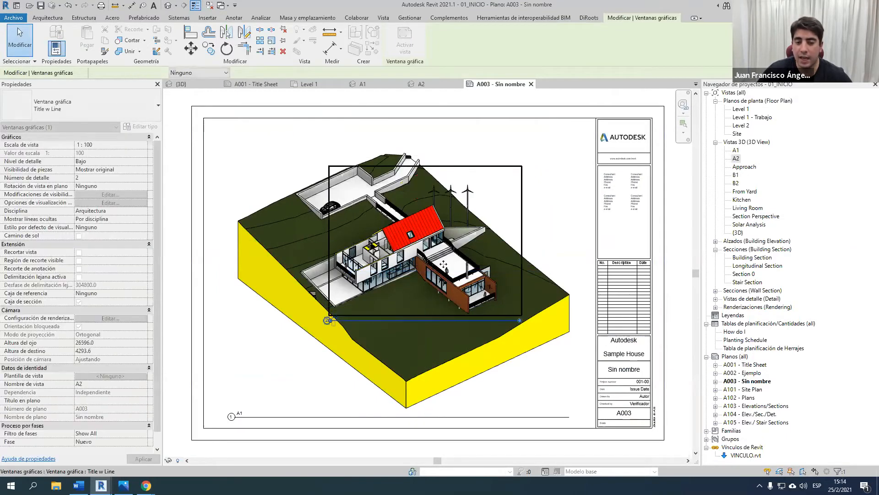
Step: Change the A2 viewport's type to No Title and deselect it
scroll(392, 249, "up", 3)
scroll(393, 248, "down", 3)
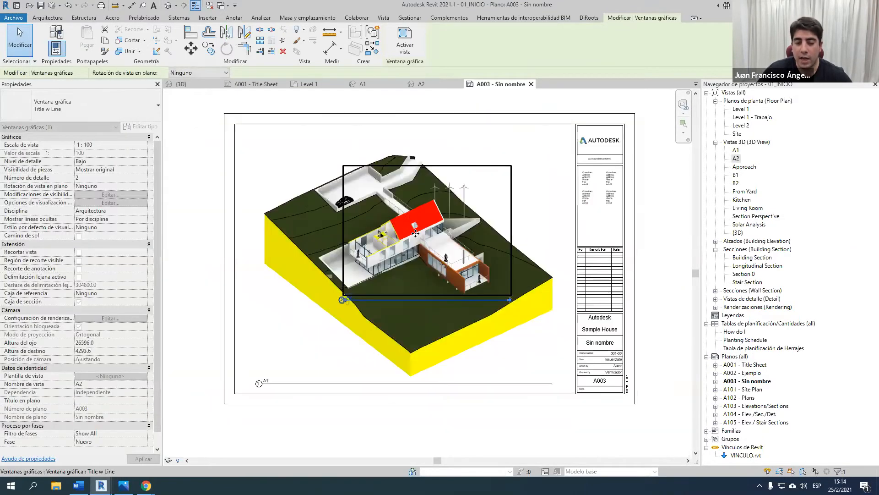
scroll(412, 220, "up", 2)
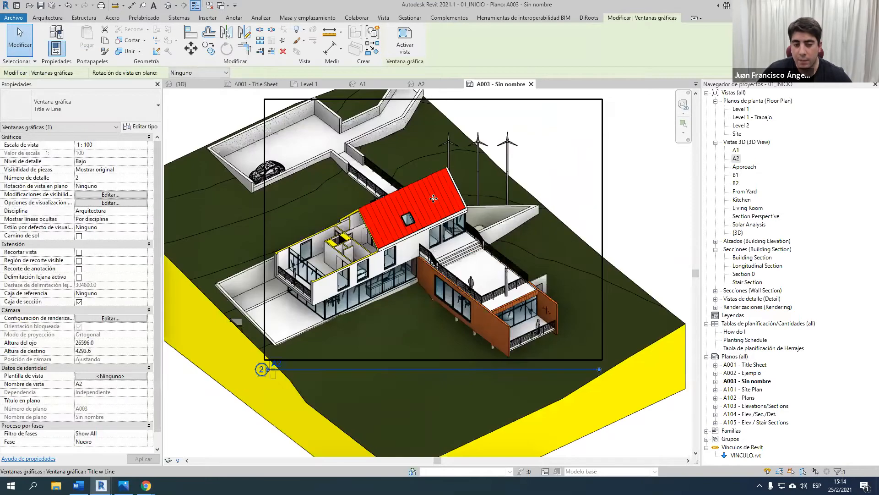
left_click(120, 107)
left_click(53, 151)
key("Escape")
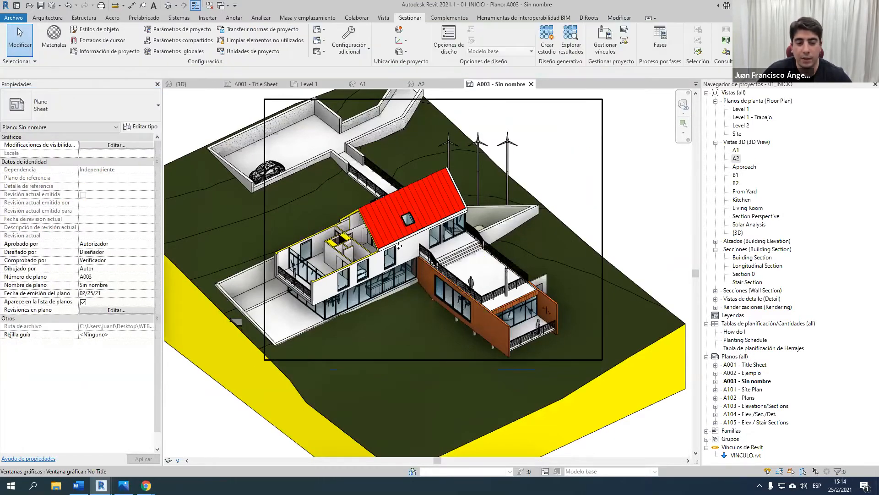
Step: Examine how the overlaid A1 and A2 views match on sheet A003, especially along the roof's lower edge
scroll(399, 247, "down", 3)
scroll(420, 260, "up", 5)
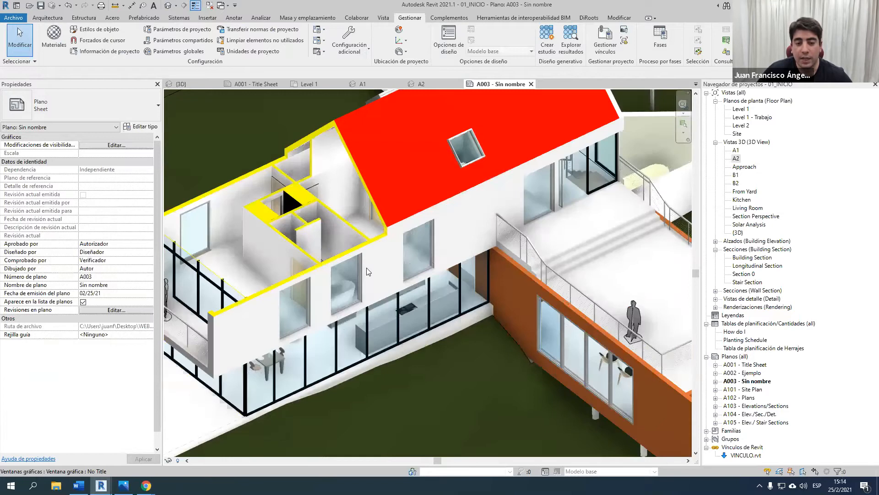
middle_click_drag(325, 185, 462, 239)
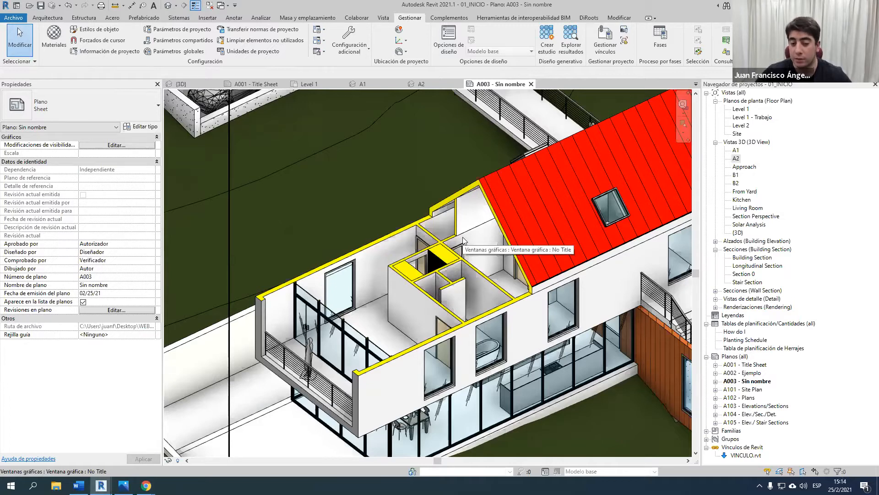
scroll(462, 239, "down", 5)
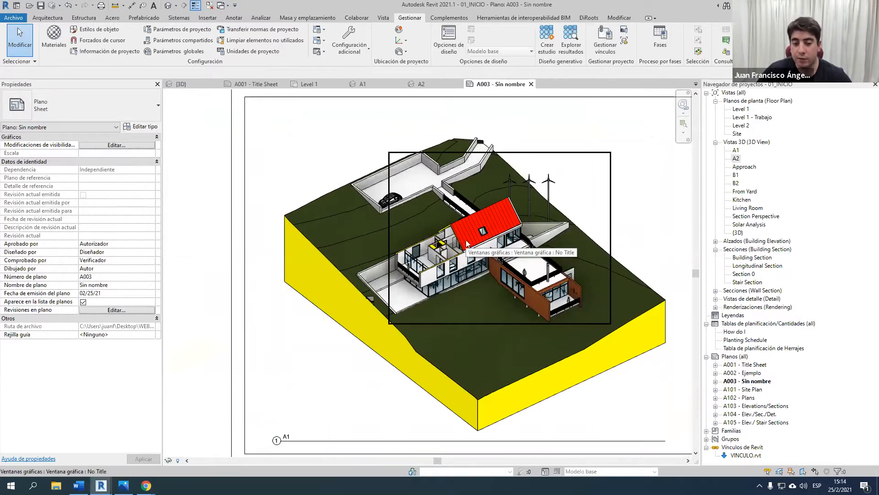
scroll(467, 243, "up", 5)
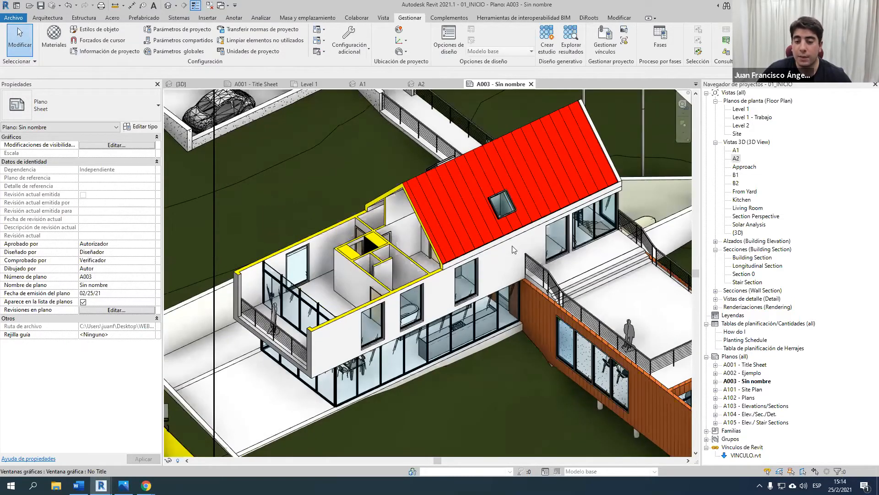
scroll(511, 244, "up", 3)
scroll(395, 286, "up", 2)
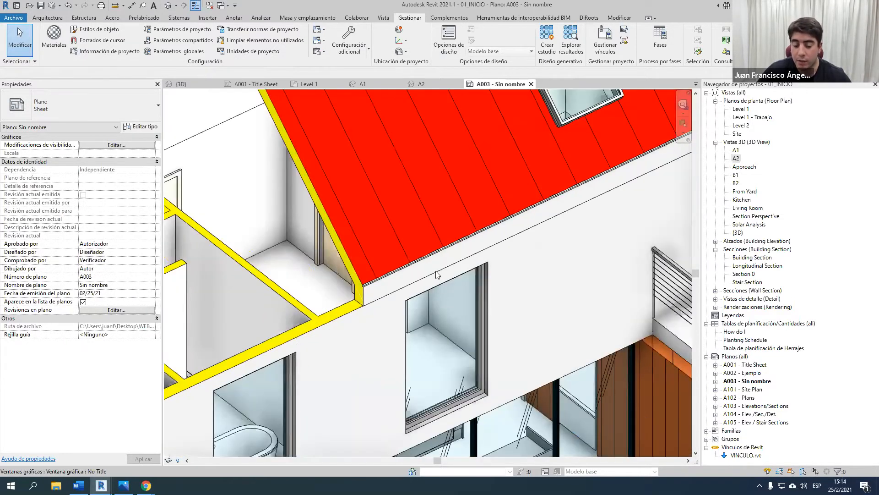
scroll(429, 256, "down", 3)
Step: Activate the A2 viewport and hide the wall line below the red roof's eave using Linework with the <Líneas invisibles> style
double_click(429, 213)
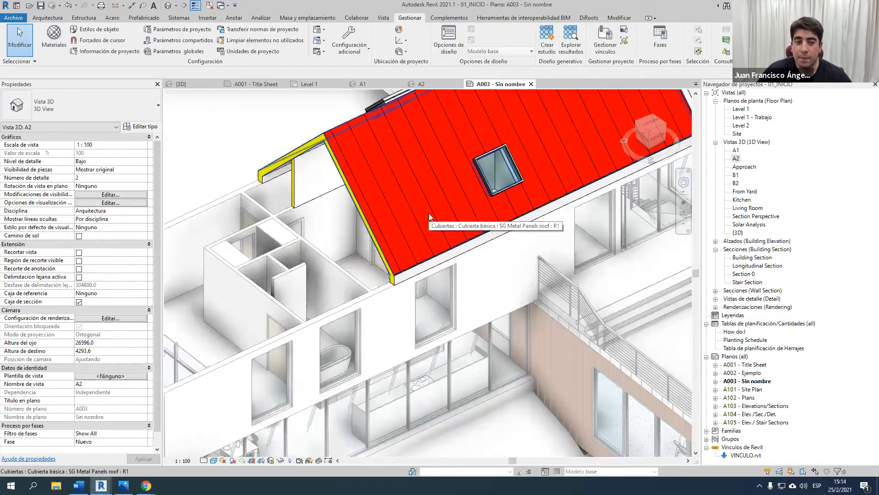
left_click(629, 18)
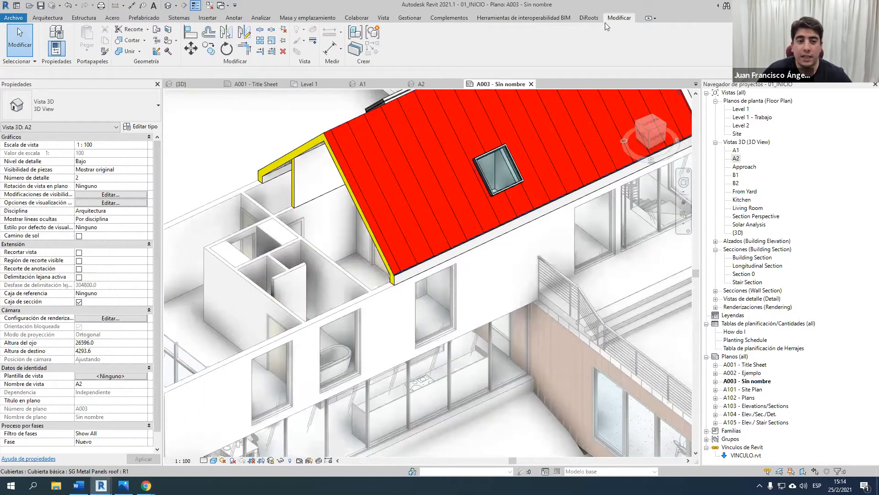
left_click(312, 42)
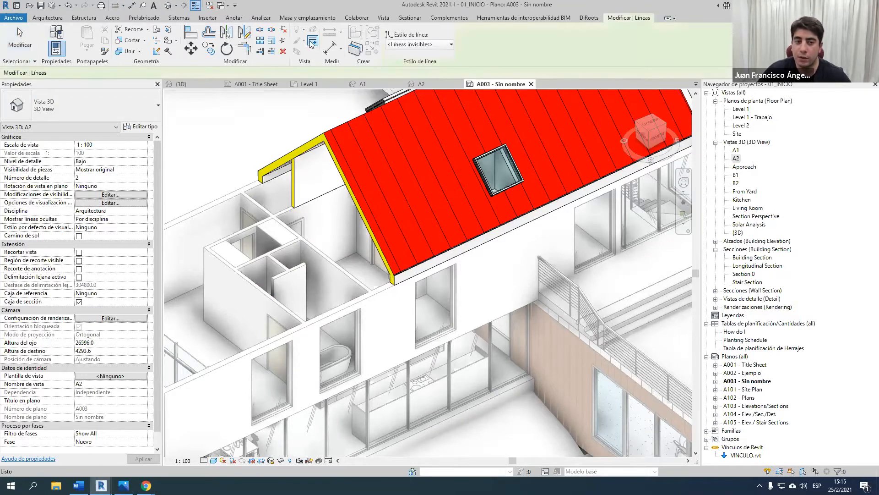
left_click(409, 46)
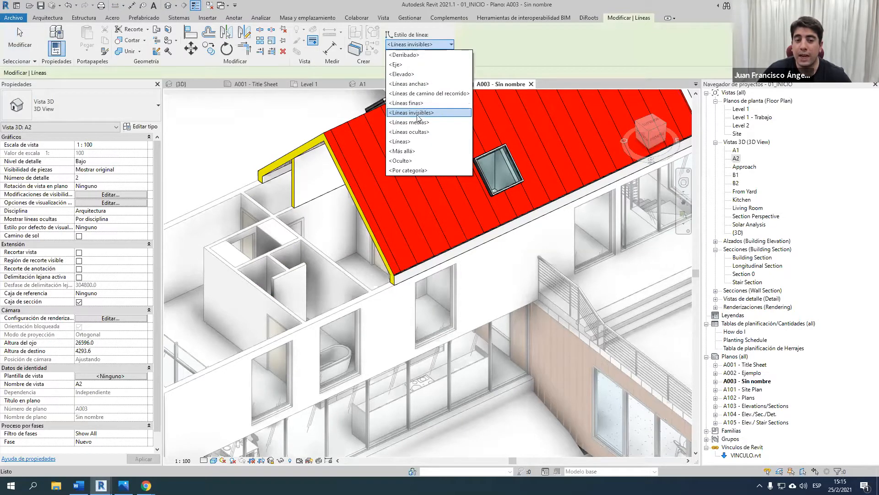
left_click(418, 113)
left_click(491, 240)
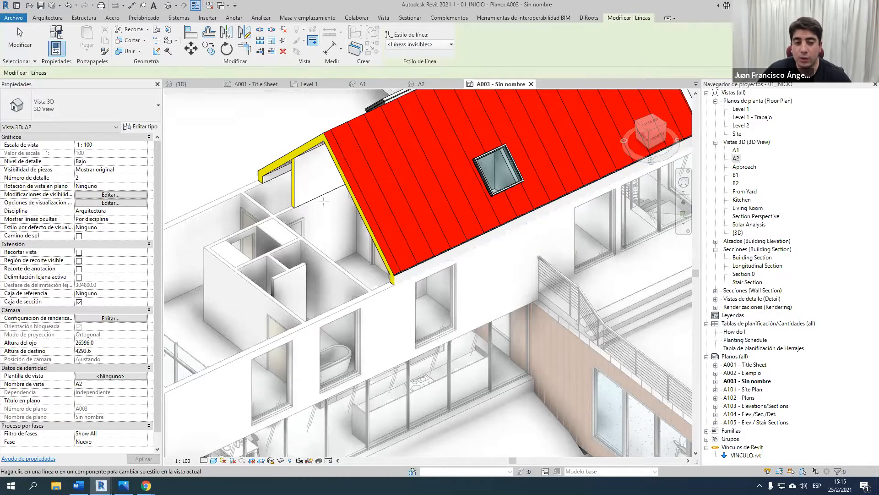
scroll(353, 281, "up", 2)
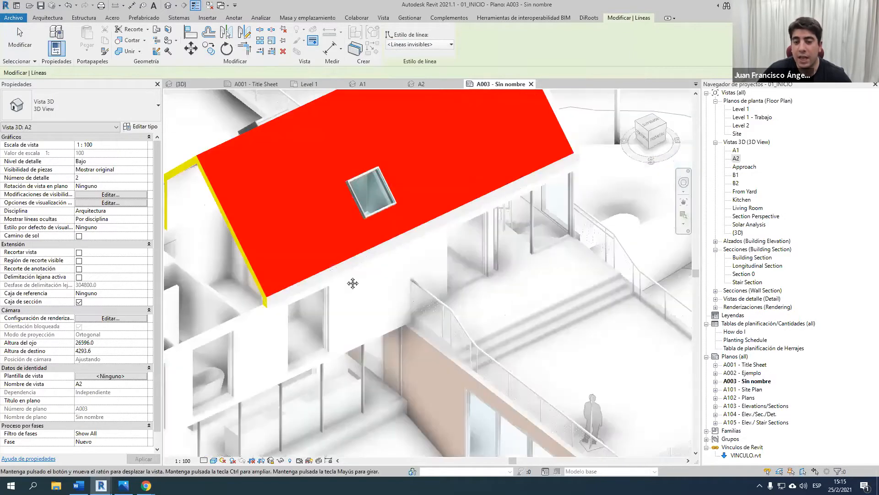
scroll(575, 167, "up", 3)
scroll(575, 167, "down", 4)
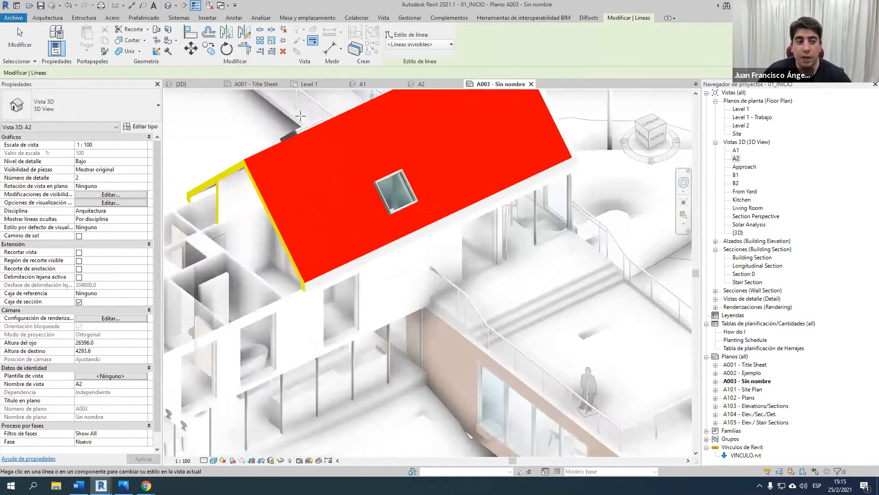
key("Escape")
Step: Deactivate the A2 viewport to return to sheet A003 and check the joint between roof and wall
scroll(410, 184, "down", 3)
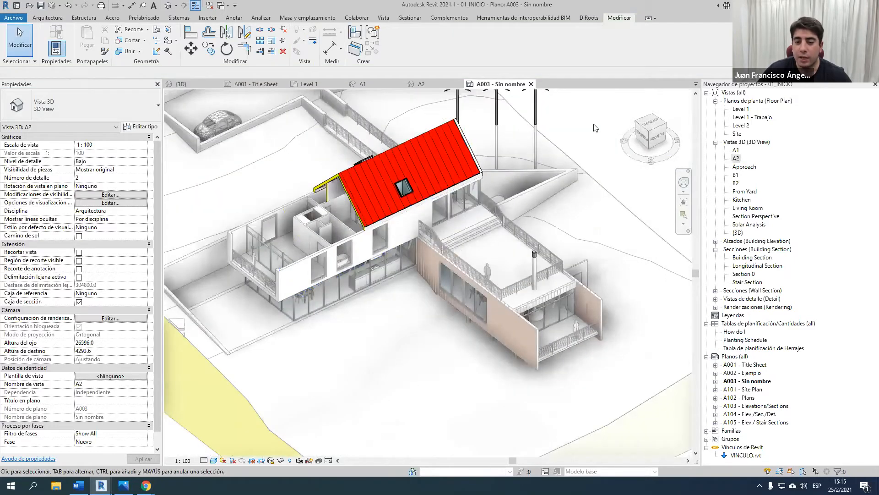
scroll(578, 137, "down", 3)
middle_click_drag(577, 137, 513, 226)
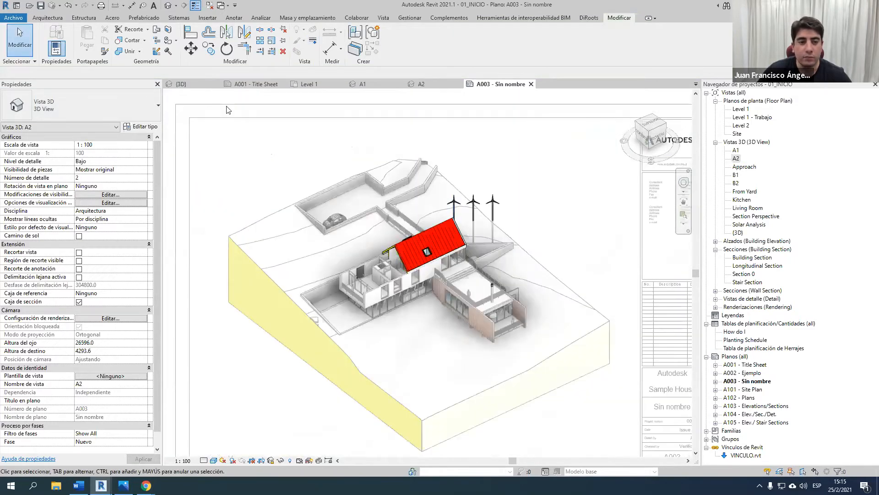
double_click(227, 108)
scroll(370, 245, "up", 5)
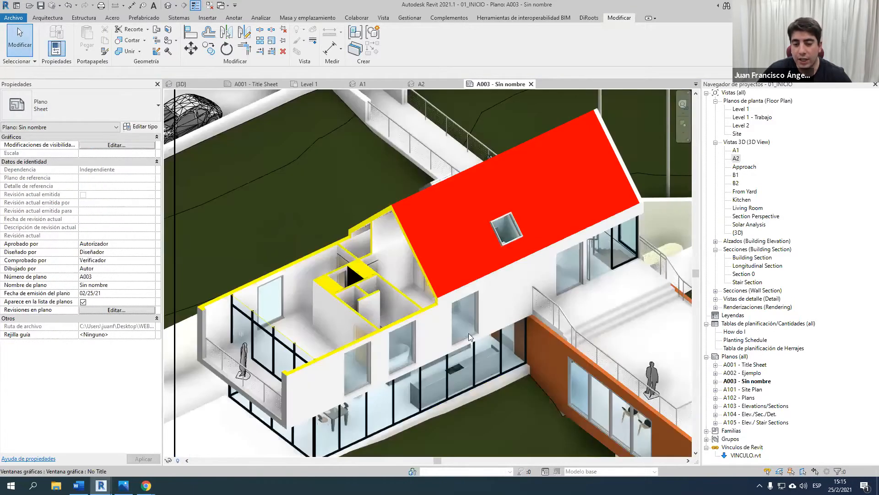
scroll(556, 236, "up", 2)
scroll(558, 236, "up", 2)
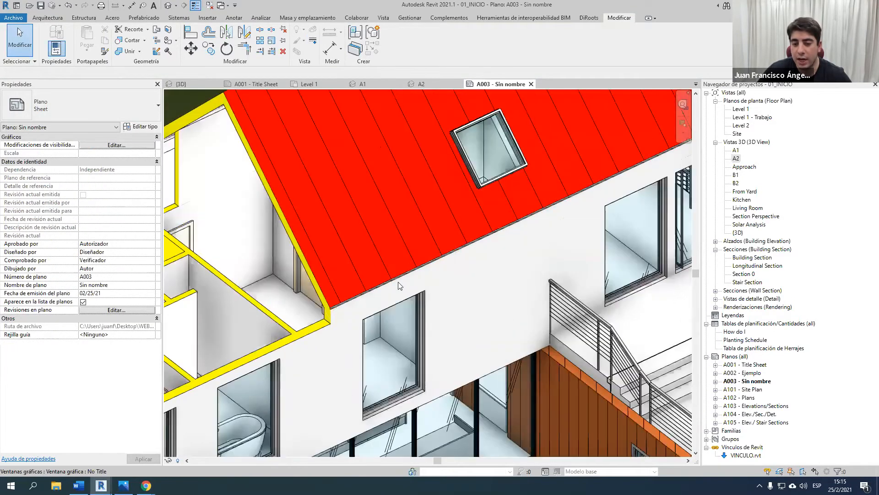
scroll(467, 218, "down", 4)
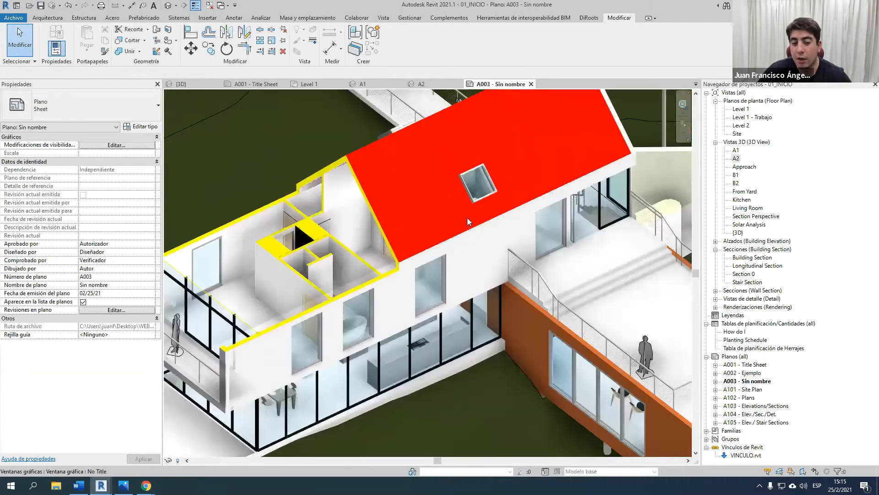
scroll(467, 218, "down", 3)
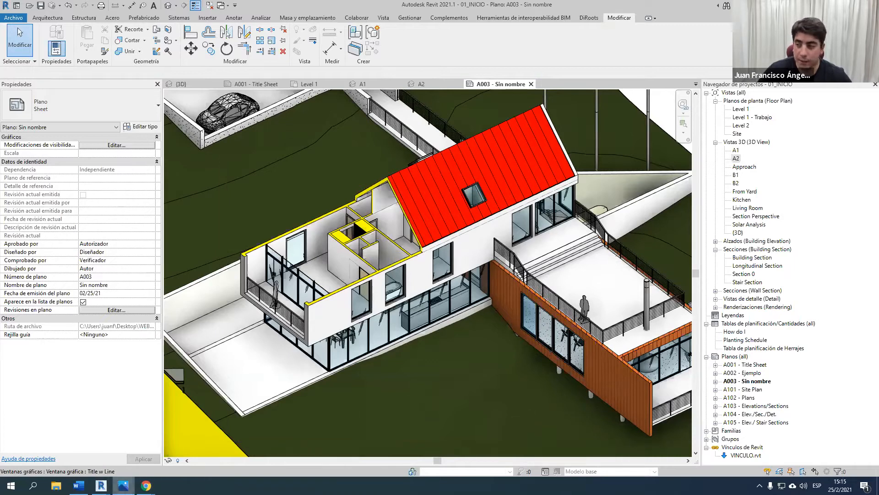
Step: Switch to Photos to view the example image Ejemplo.jpg, and return to sheet A003 in Revit
left_click(123, 485)
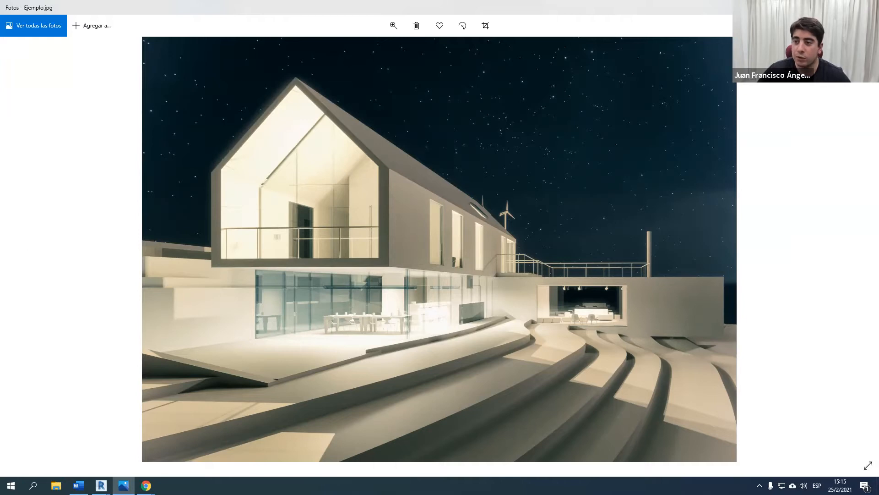
key("alt+Tab")
scroll(422, 180, "down", 3)
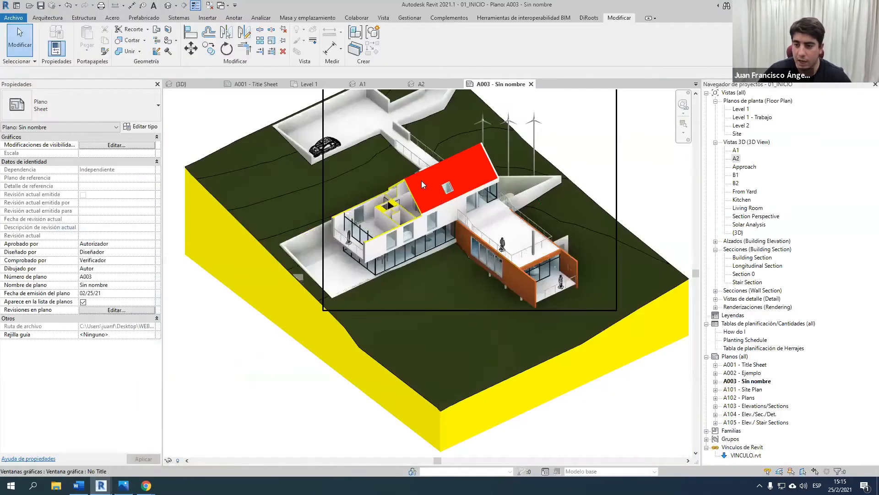
Step: Open the {3D} view and pull the section box's front-right face slightly inward toward the house
left_click(738, 232)
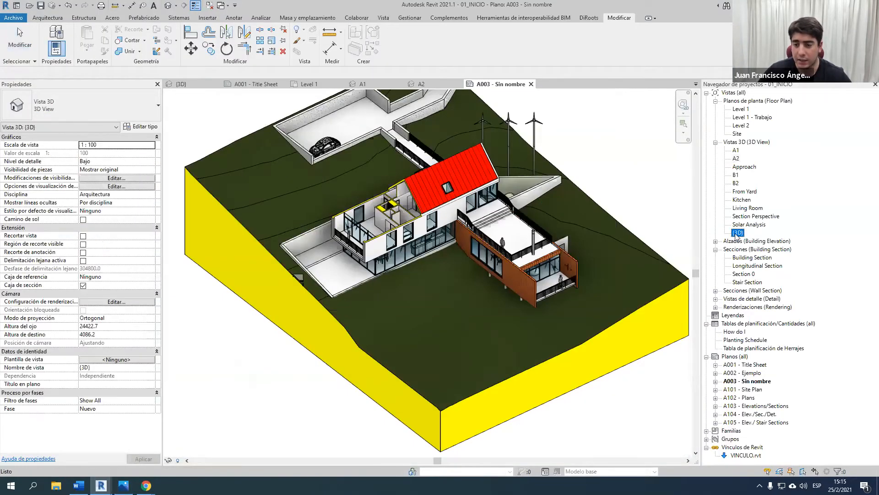
double_click(738, 233)
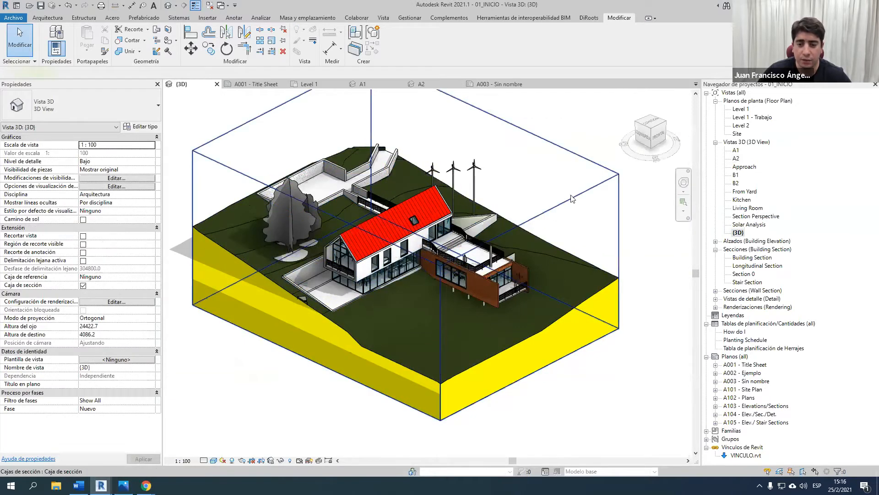
left_click(522, 299)
left_click_drag(522, 298, 508, 291)
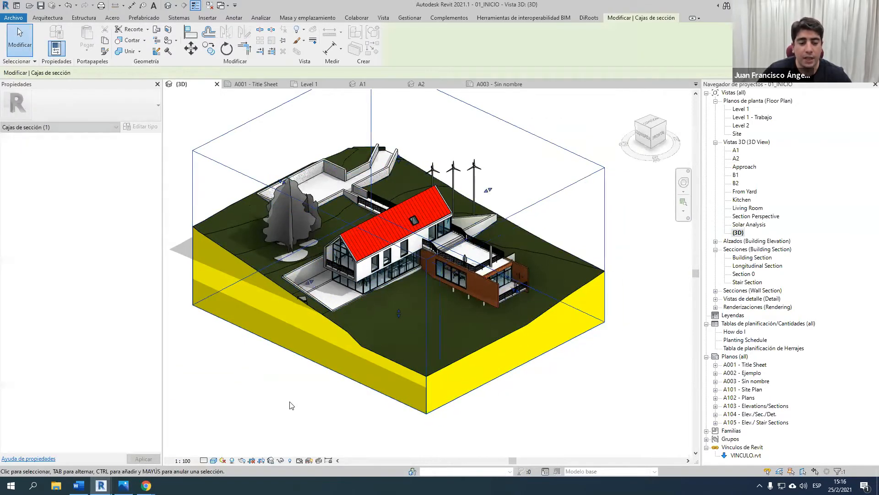
Step: Set the {3D} view's detail level to Alto and hide the section box
left_click(205, 460)
left_click(215, 451)
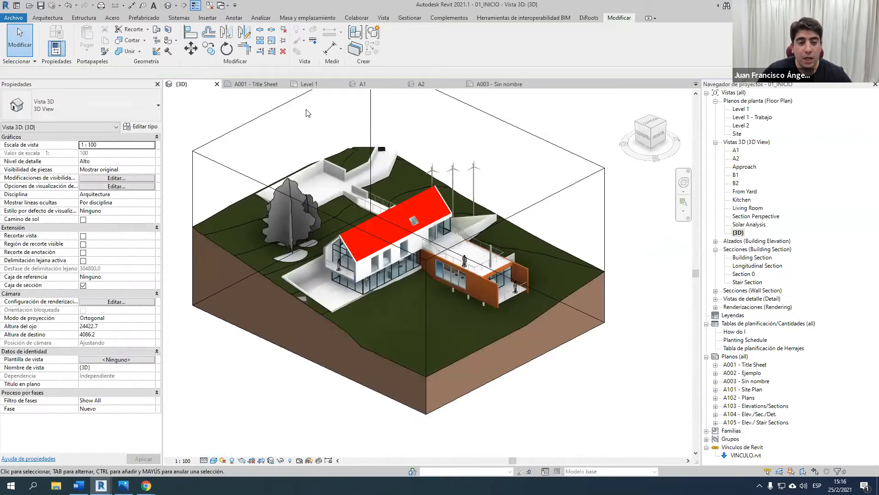
left_click(268, 112)
middle_click_drag(276, 121, 291, 145)
left_click(300, 30)
left_click(311, 46)
scroll(359, 250, "up", 3)
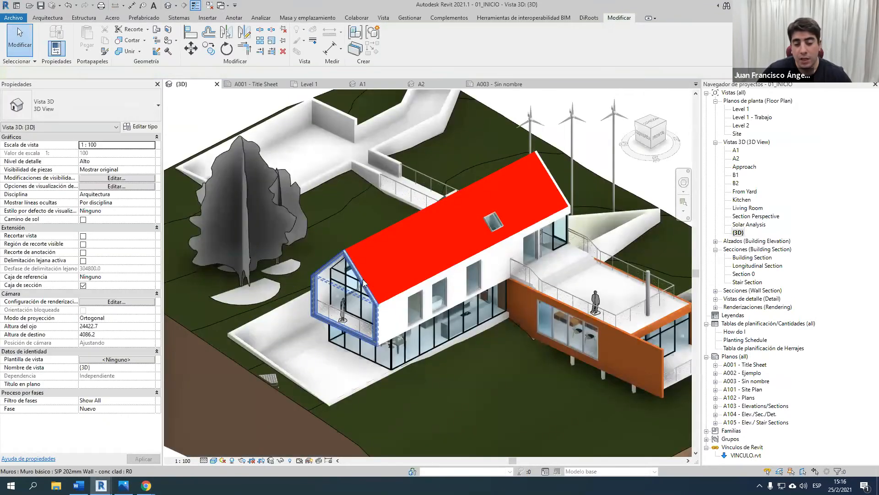
Step: Examine the red metal roof's properties in the {3D} view and clear the selection
left_click(416, 268)
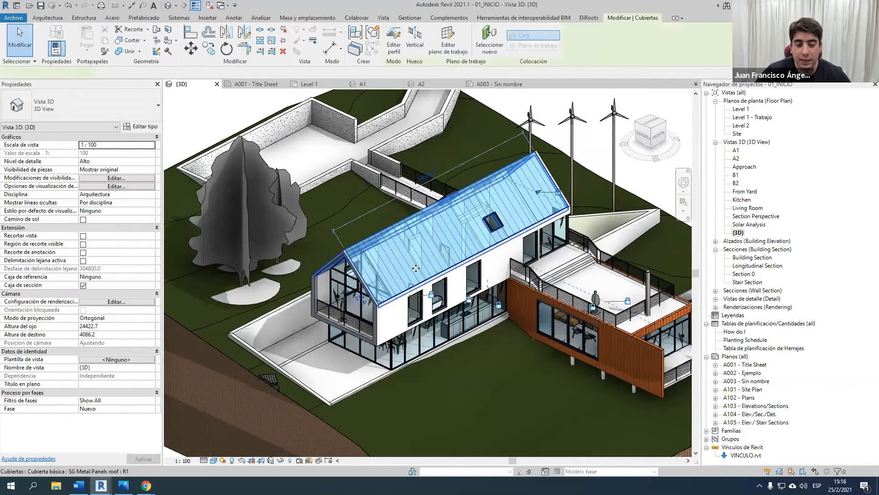
scroll(416, 268, "up", 4)
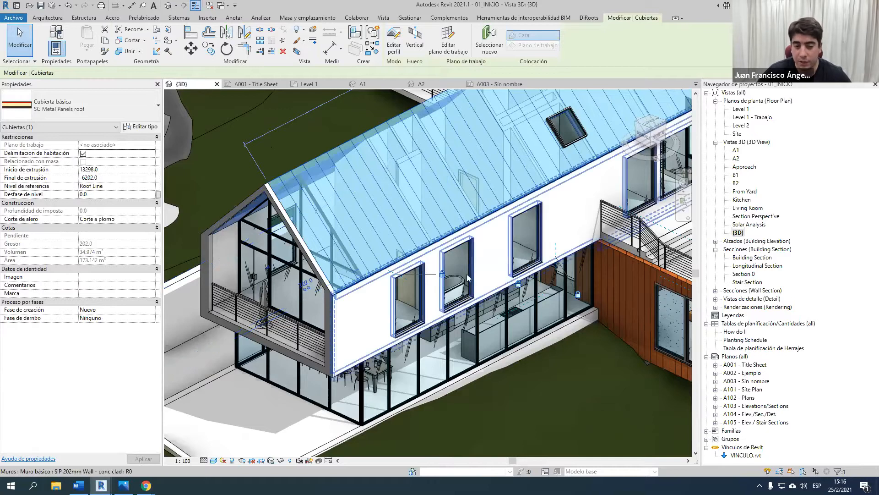
key("Escape")
scroll(467, 273, "down", 5)
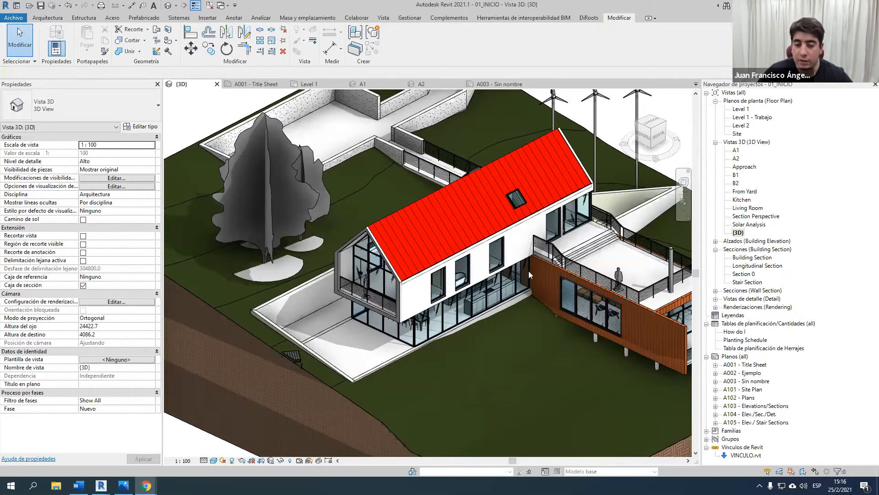
scroll(529, 271, "down", 3)
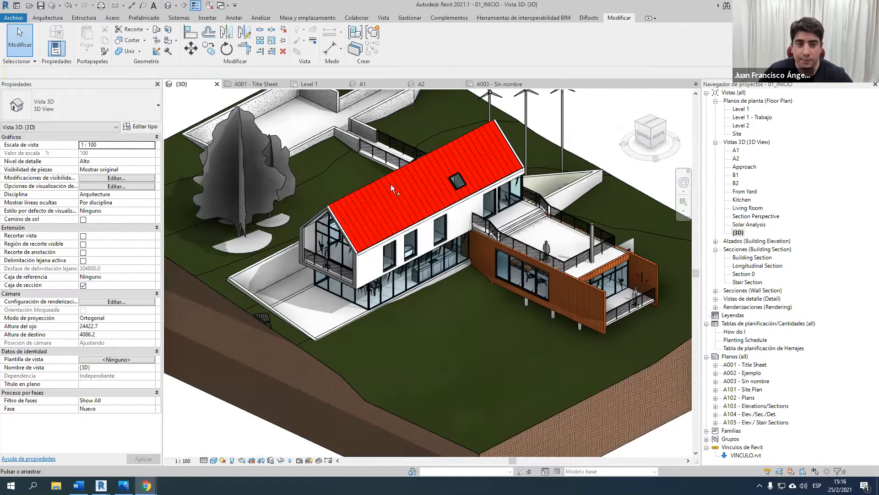
Step: Open the project's phasing settings and review the phases Existente and Nuevo
left_click(403, 18)
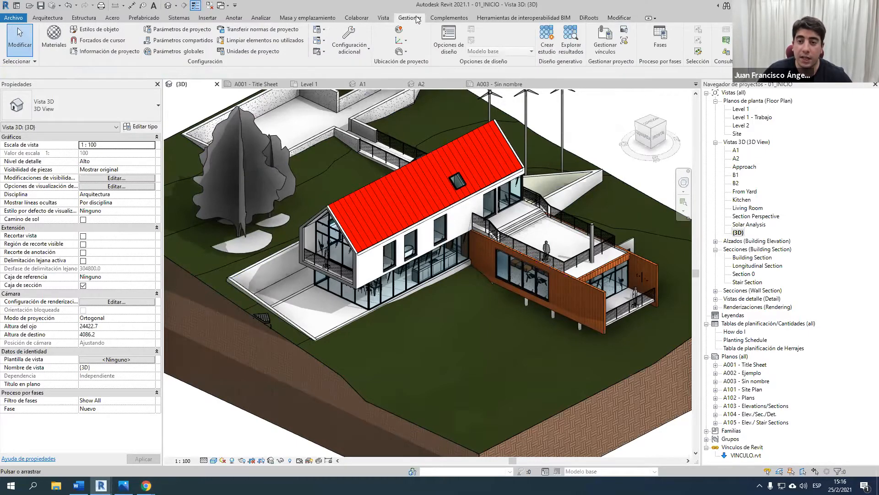
left_click(660, 41)
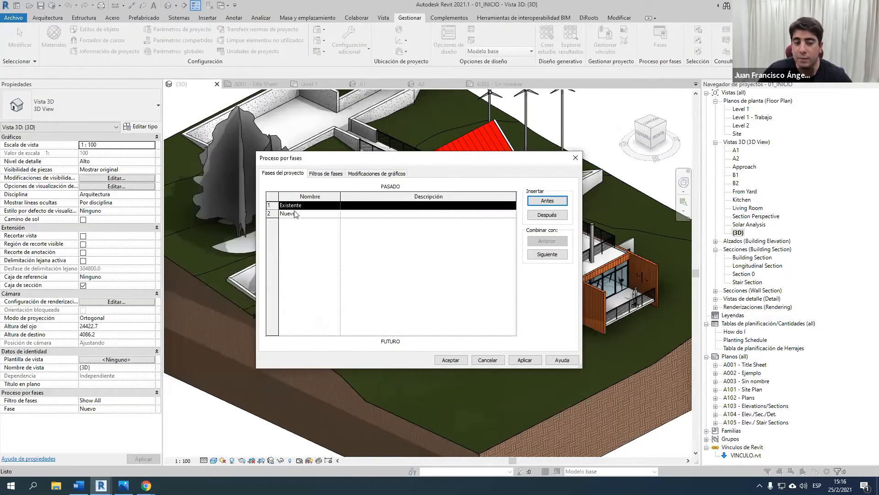
left_click(281, 215)
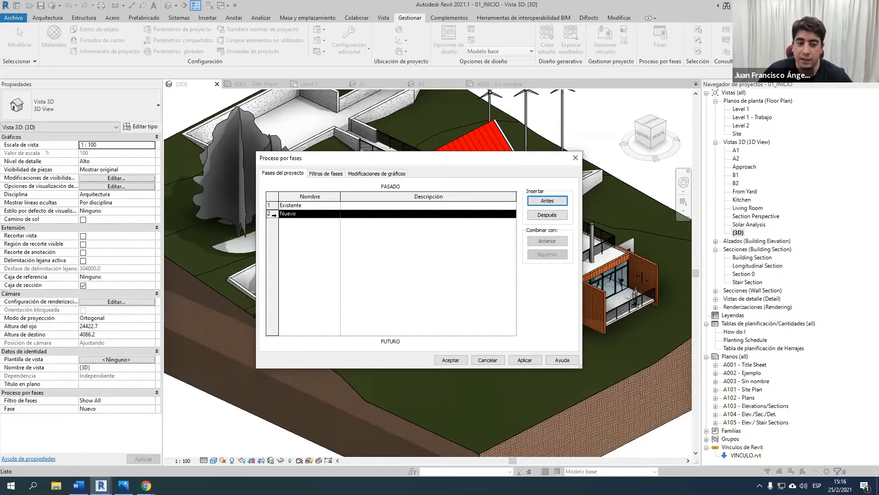
left_click(277, 206)
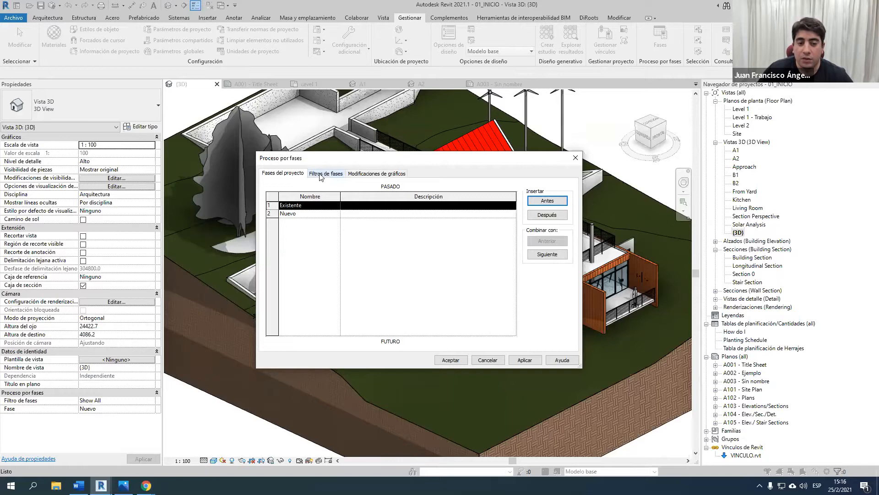
Step: Delete every phase filter except Show All from the project's phasing settings
left_click(321, 174)
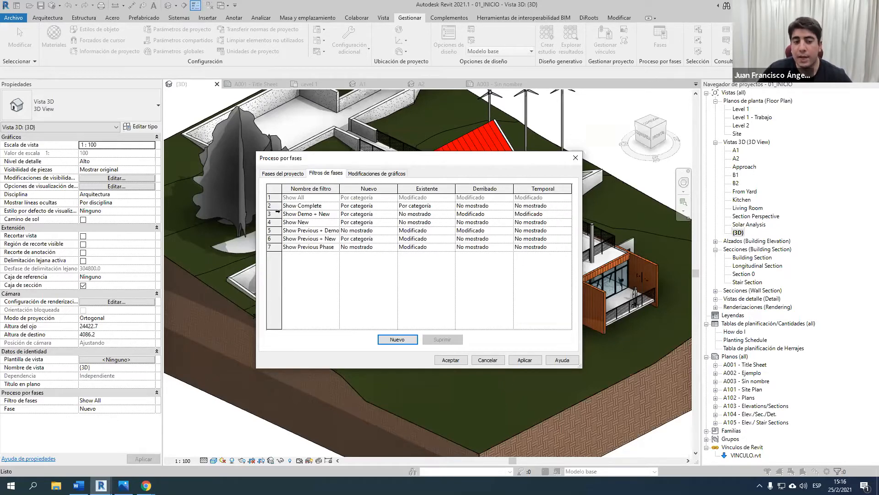
left_click(274, 247)
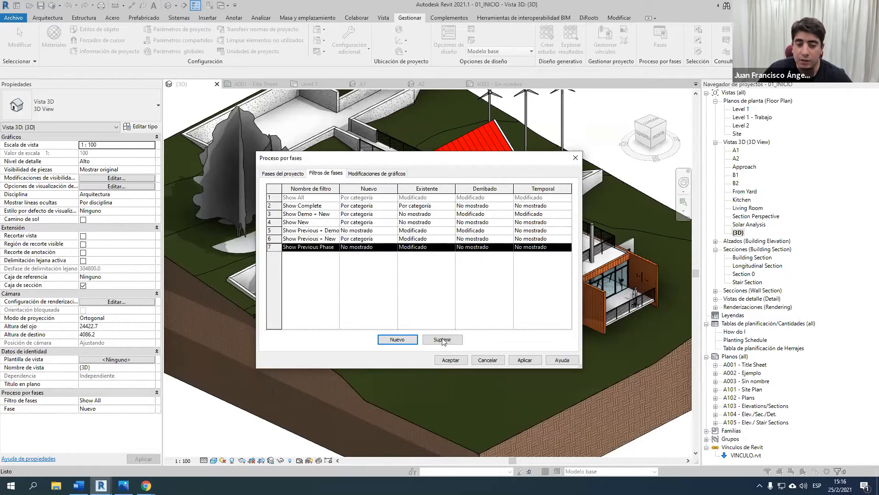
left_click(443, 340)
left_click(442, 339)
left_click(442, 340)
left_click(442, 339)
left_click(442, 339)
left_click(443, 339)
Step: Create a phase filter named MAQUETA and set its Nuevo state to Modificado
left_click(397, 339)
left_click(300, 206)
left_click(300, 206)
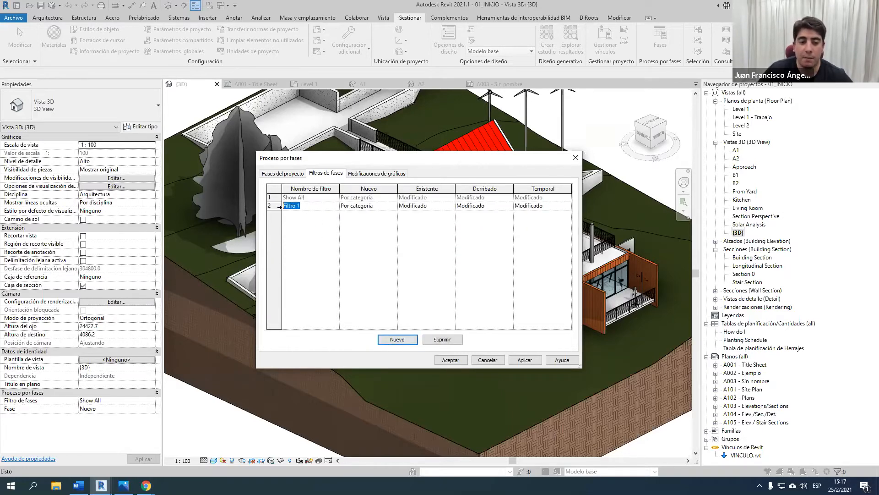
type("MAQUETA")
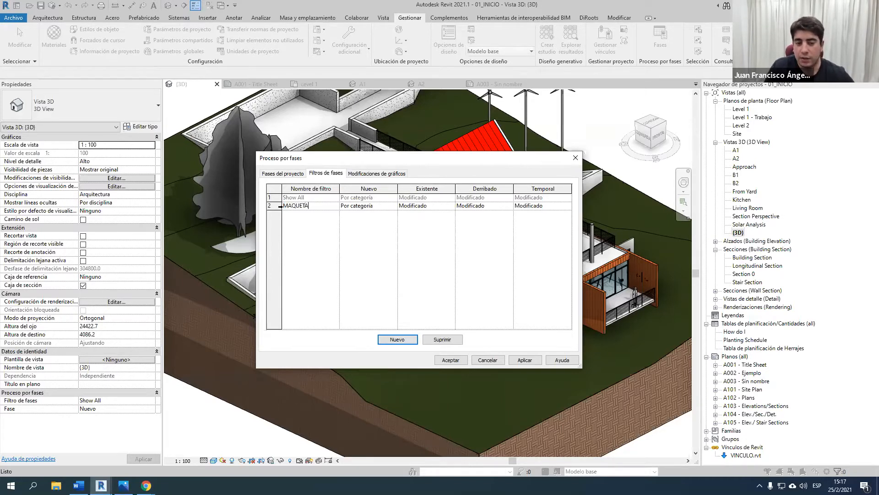
key("Tab")
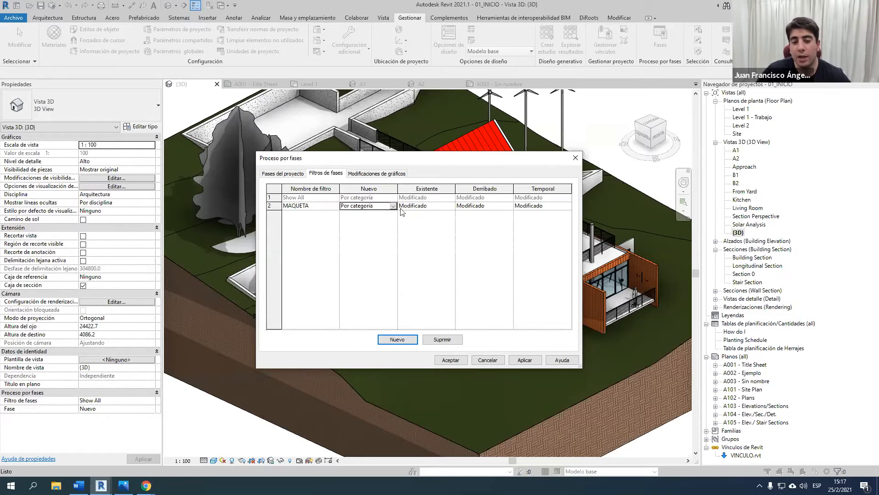
left_click(393, 206)
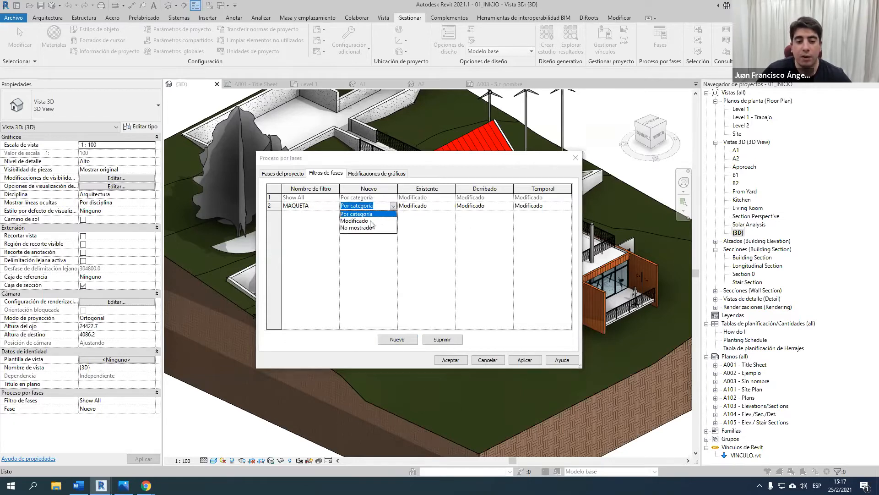
left_click(371, 221)
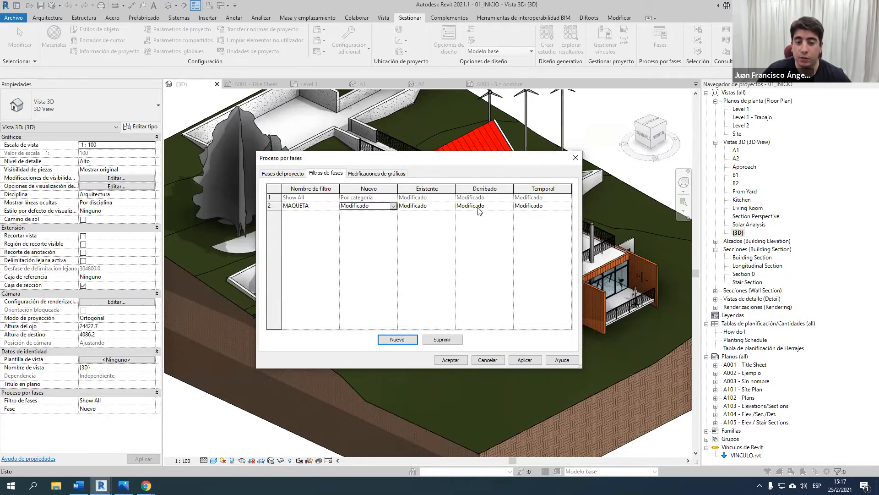
Step: Assign the material - CRISTAL (EXISTENTE) to the Existente phase state in the graphic overrides
left_click(377, 175)
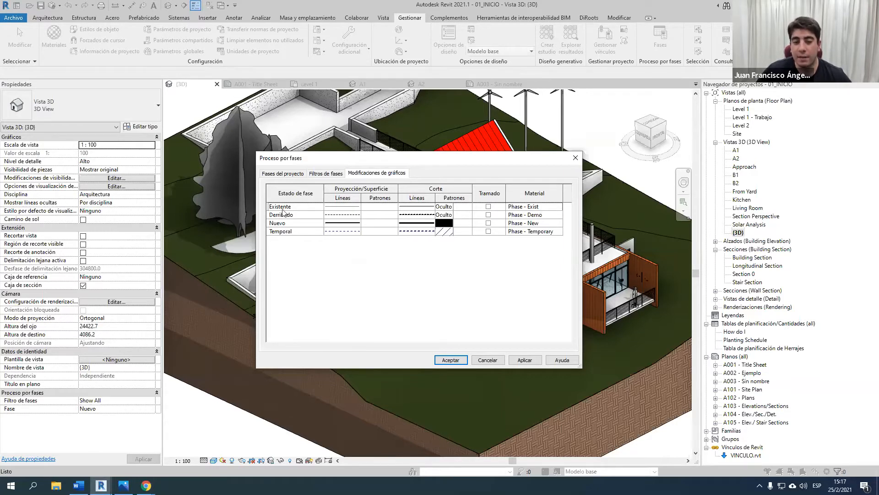
left_click(549, 206)
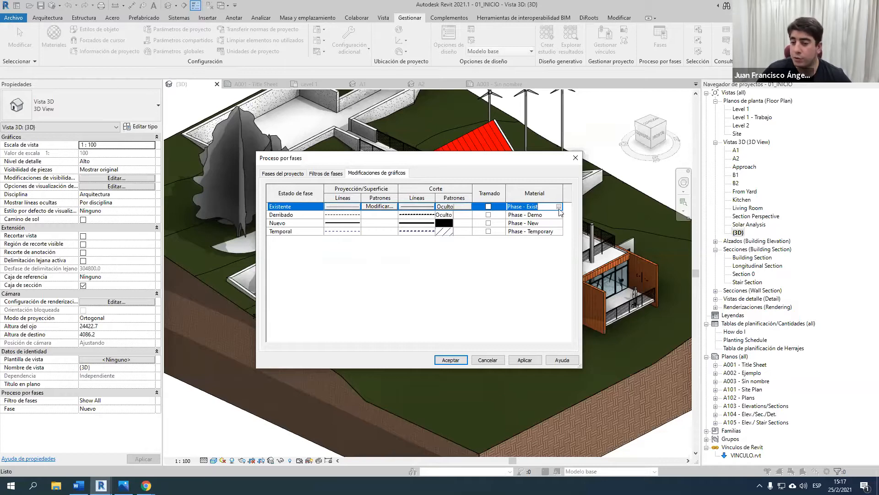
left_click(559, 207)
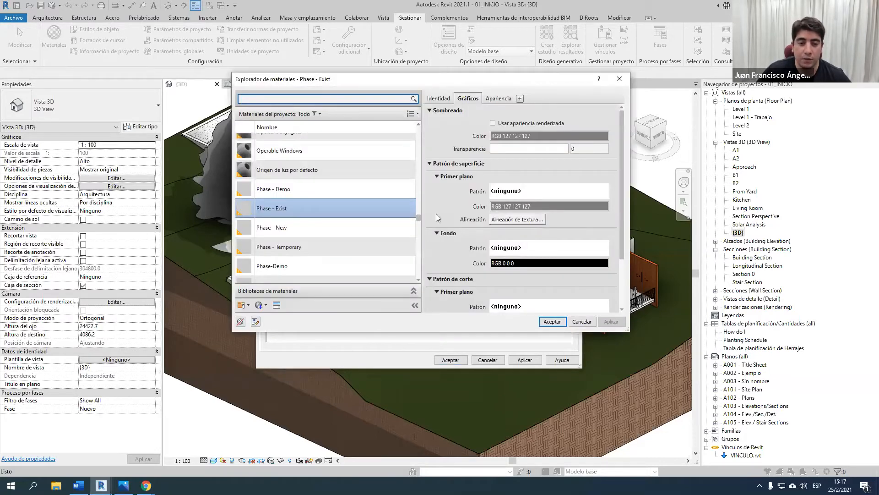
left_click_drag(416, 219, 419, 129)
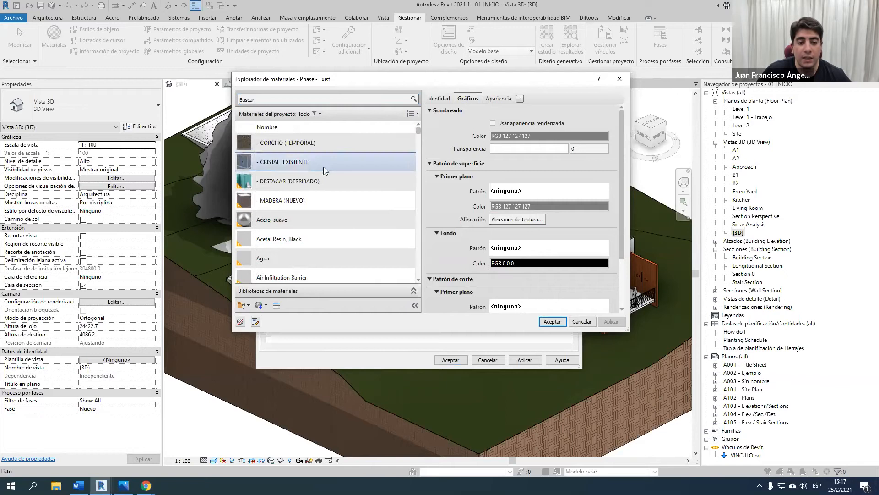
left_click_drag(383, 83, 167, 103)
left_click(87, 182)
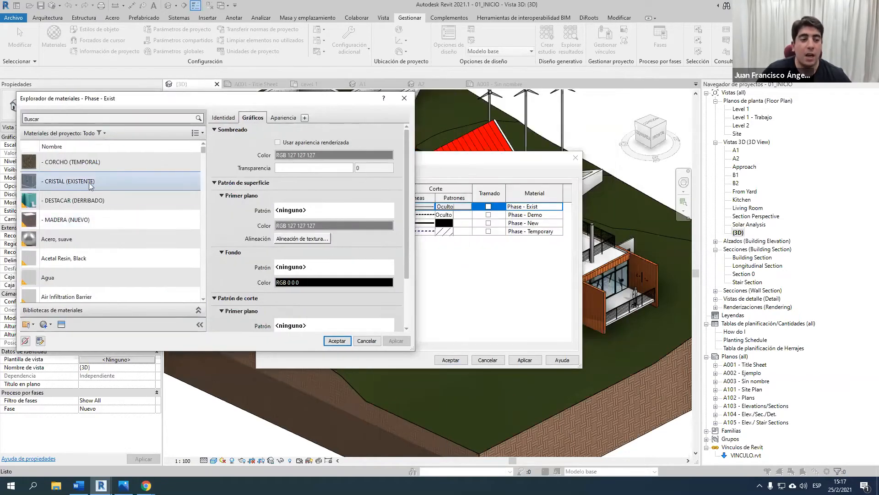
left_click(337, 340)
Step: Assign the material - DESTACAR (DERRIBADO) to the Derribado phase state
left_click(561, 215)
left_click(561, 214)
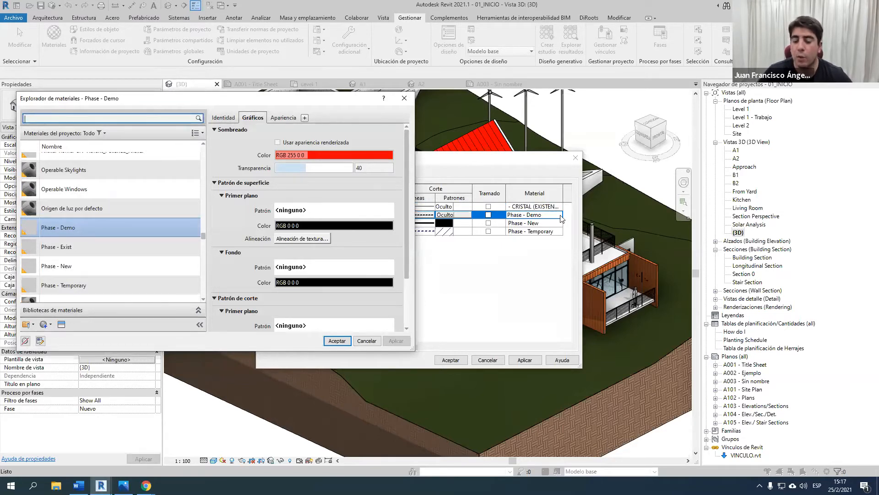
left_click_drag(204, 237, 204, 146)
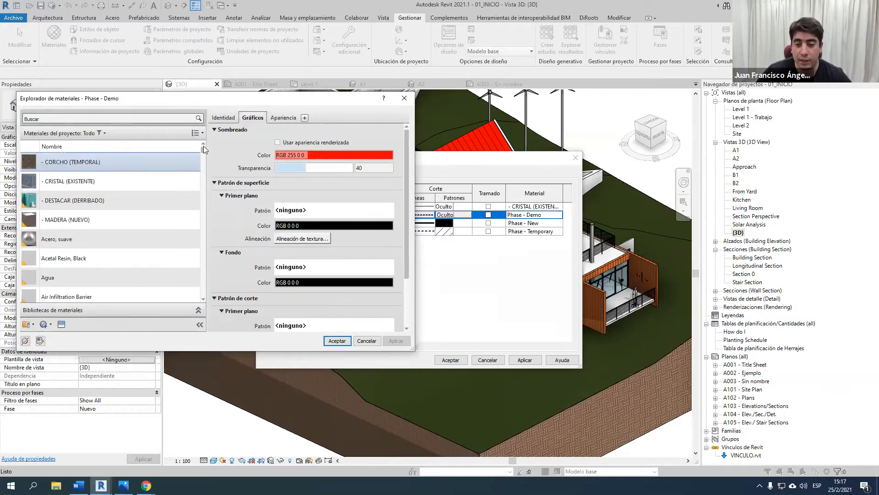
left_click_drag(284, 102, 327, 102)
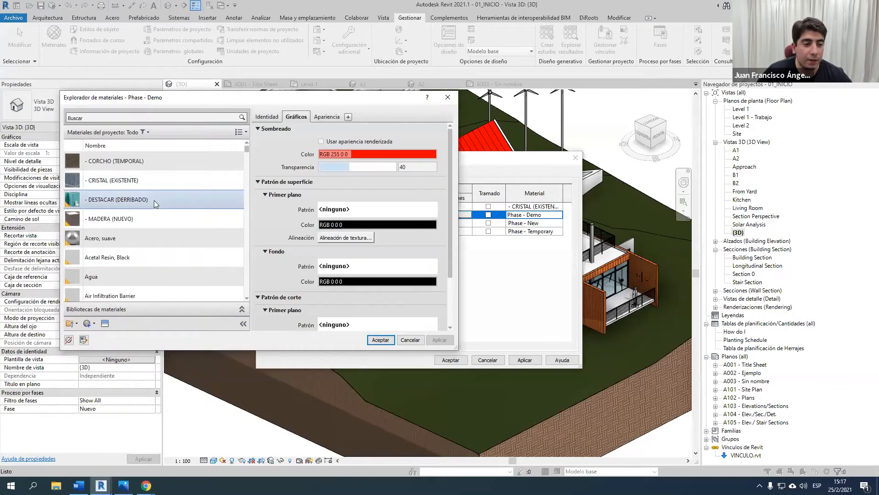
left_click(153, 199)
key("Return")
Step: Assign the material - MADERA (NUEVO) to the Nuevo phase state
left_click(558, 223)
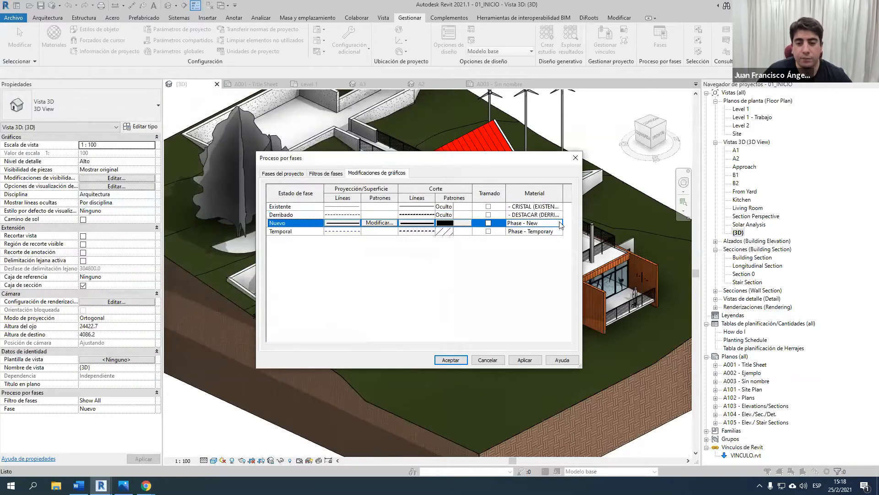
left_click(558, 223)
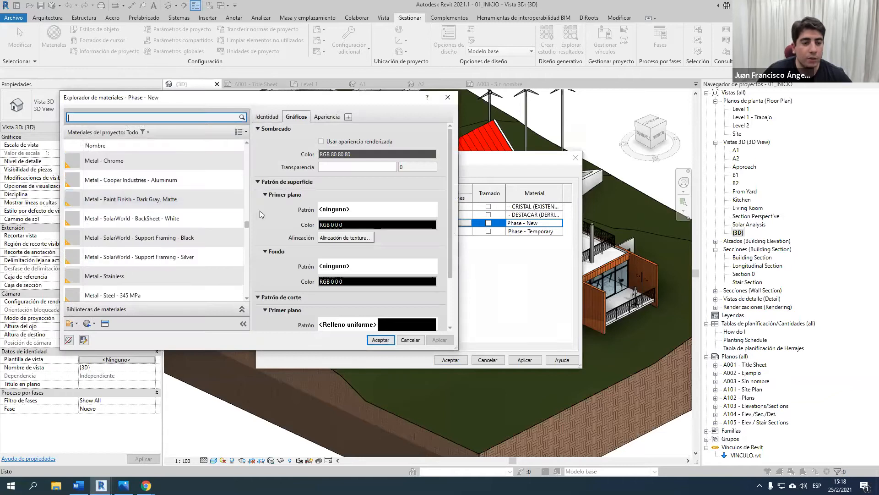
left_click_drag(248, 225, 248, 147)
left_click(135, 219)
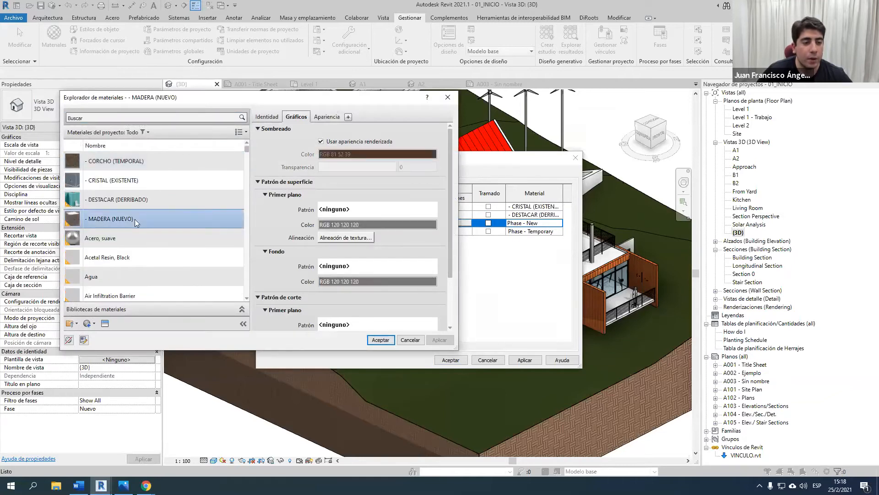
key("Return")
Step: Assign the material - CORCHO (TEMPORAL) to the Temporal phase state and apply the phasing settings
left_click(559, 232)
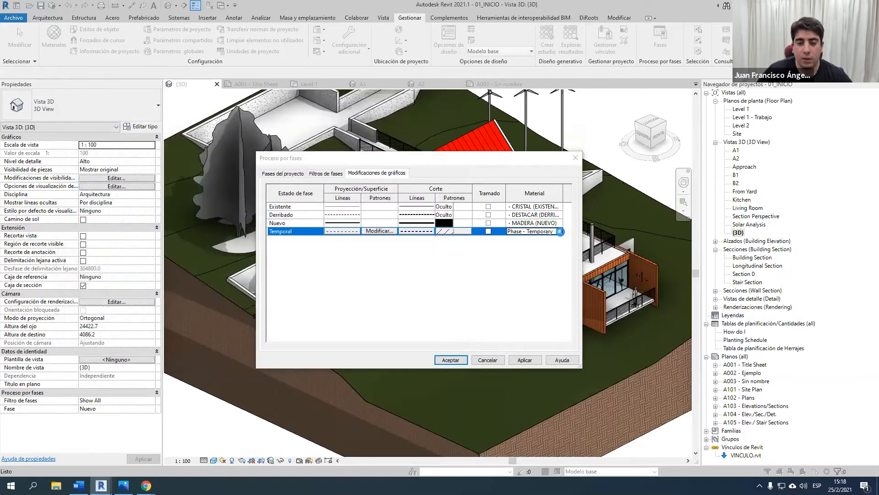
left_click(559, 231)
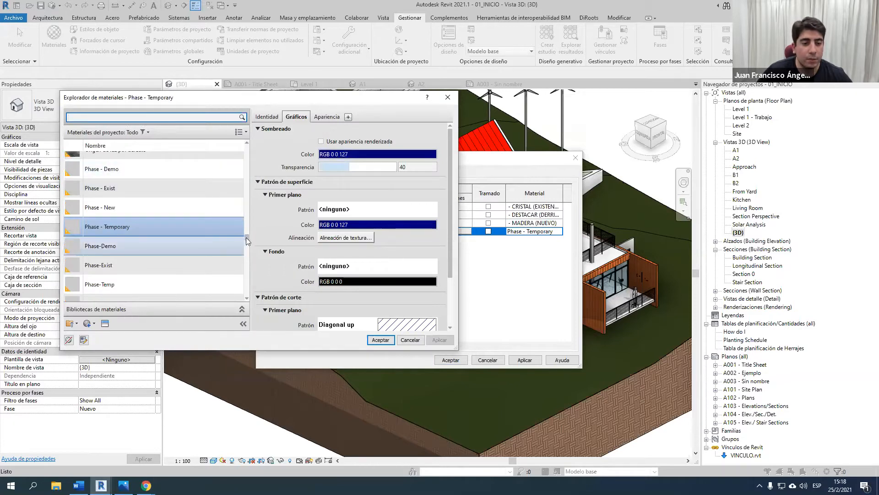
left_click_drag(246, 238, 240, 154)
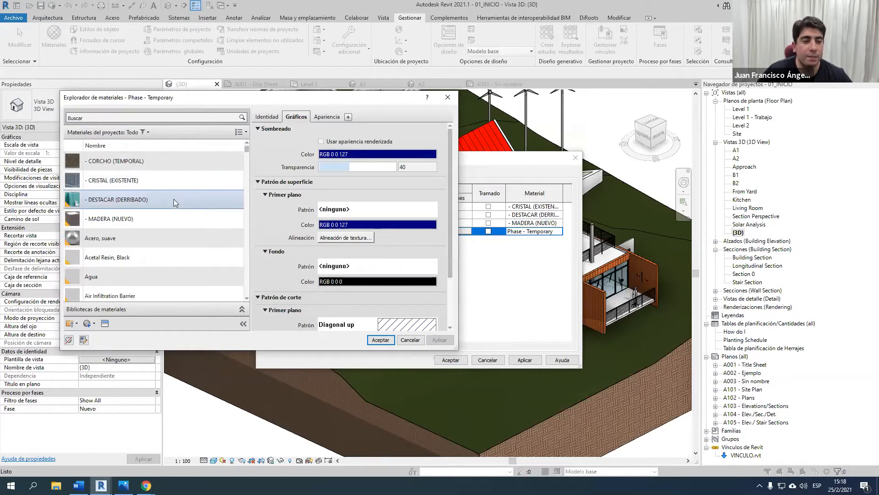
left_click(161, 161)
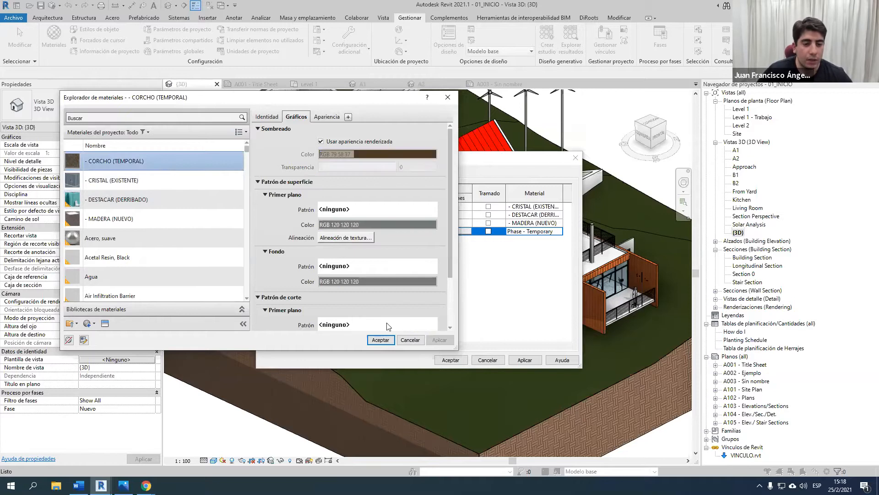
left_click(380, 340)
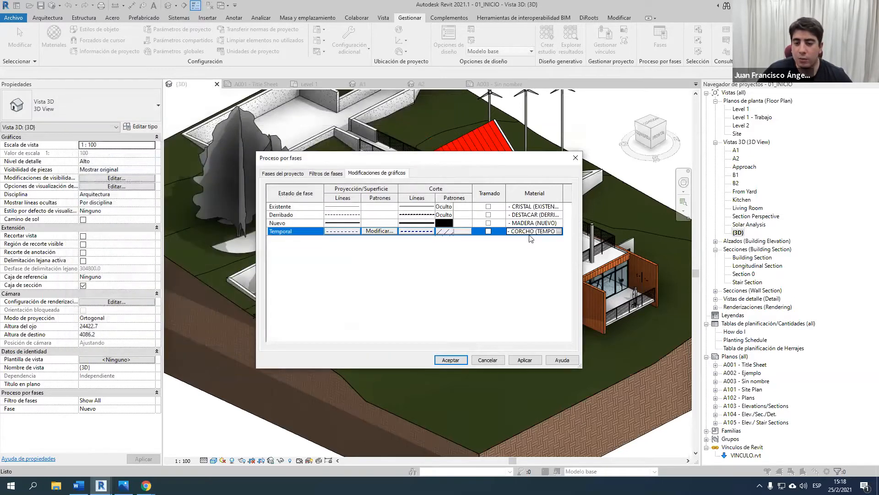
left_click(532, 216)
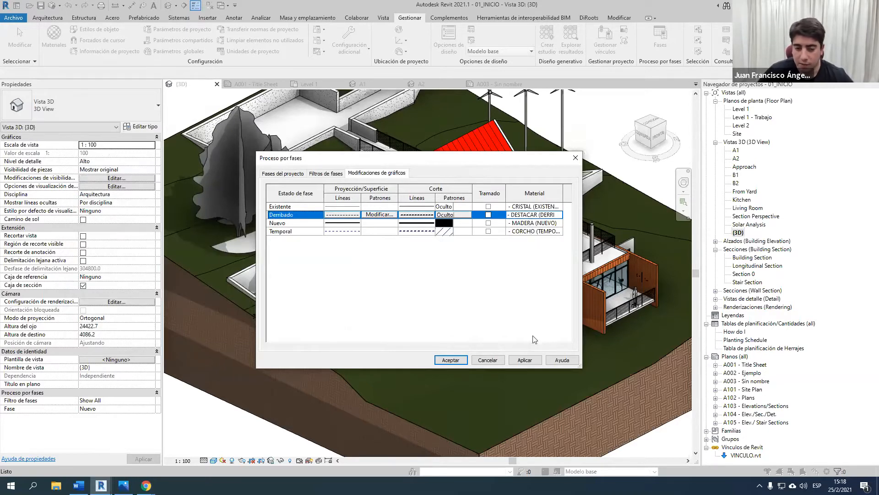
left_click(537, 363)
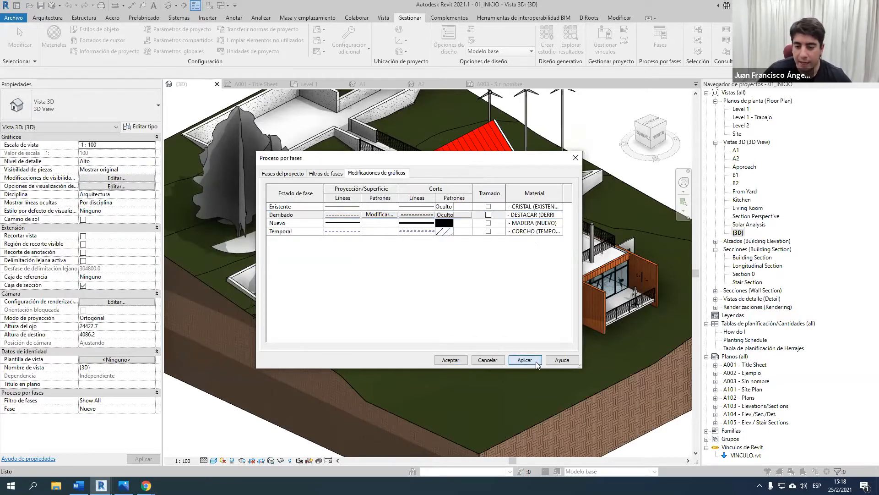
left_click(463, 363)
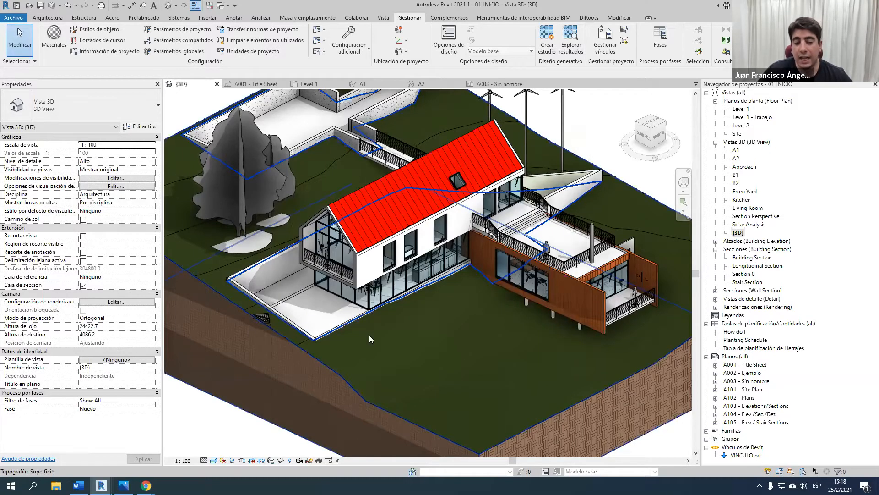
Step: Set the {3D} view's phase filter to MAQUETA
left_click(152, 401)
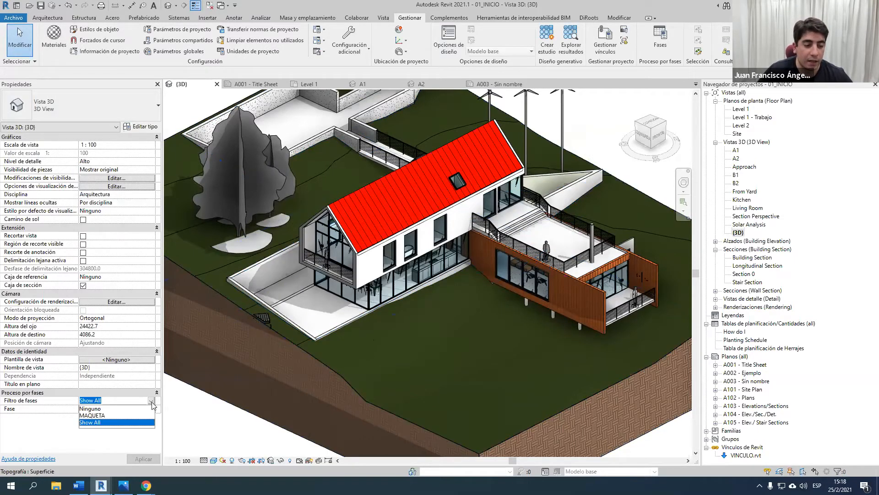
left_click(99, 415)
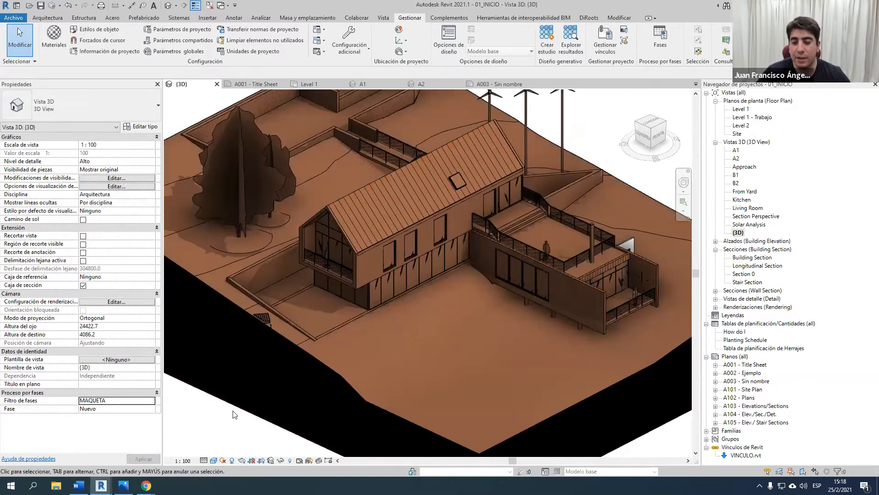
scroll(511, 347, "up", 10)
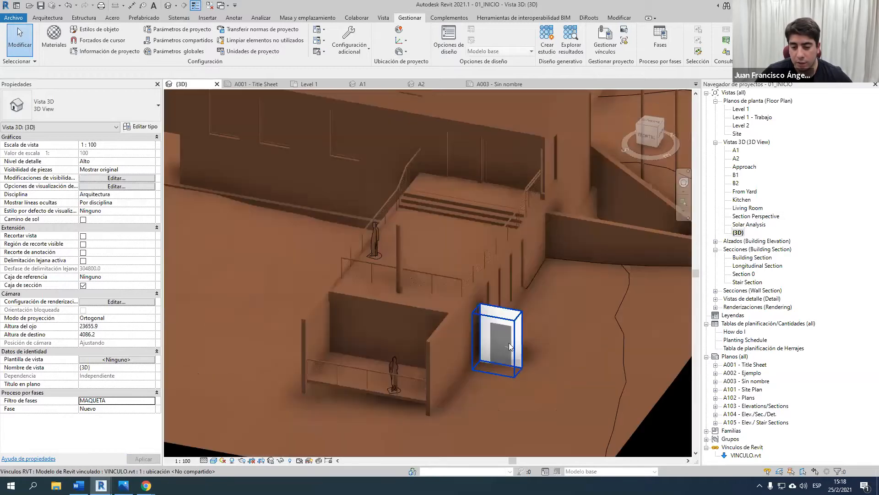
middle_click_drag(467, 367, 554, 343, "shift")
scroll(482, 313, "down", 2)
middle_click_drag(497, 328, 499, 338)
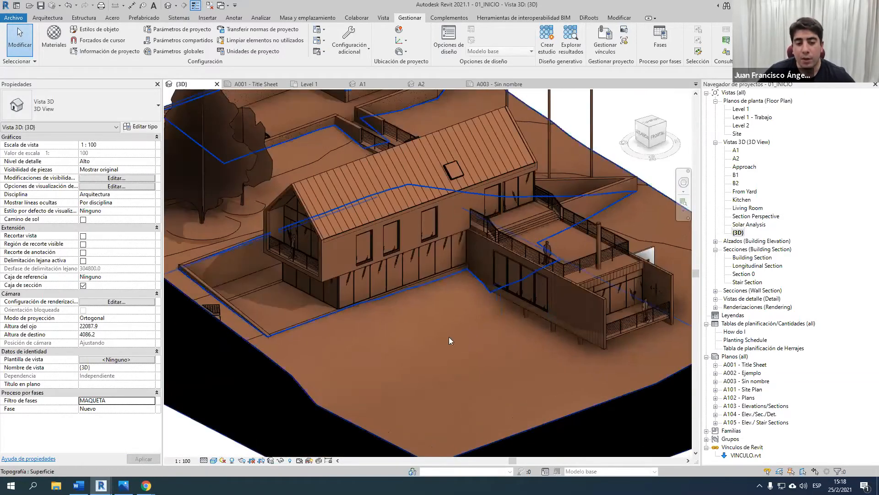
Step: Select all instances of the SH_Curtain wall type and set their creation phase to Existente
scroll(394, 288, "up", 3)
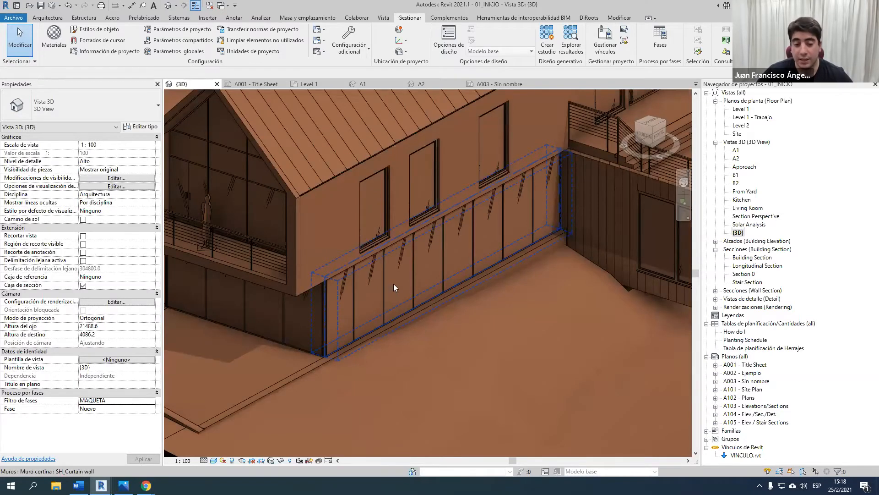
scroll(393, 284, "down", 3)
left_click(400, 367)
middle_click_drag(403, 370, 468, 333)
scroll(474, 284, "down", 3)
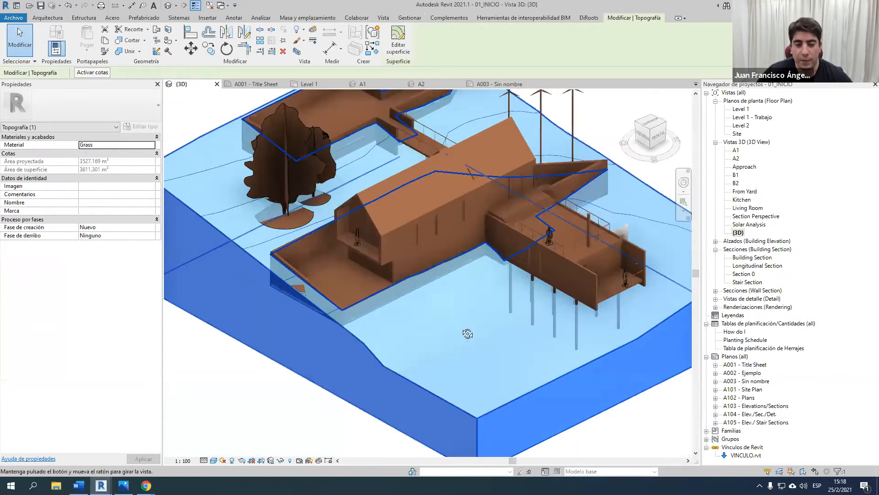
scroll(419, 264, "up", 3)
key("Escape")
right_click(421, 256)
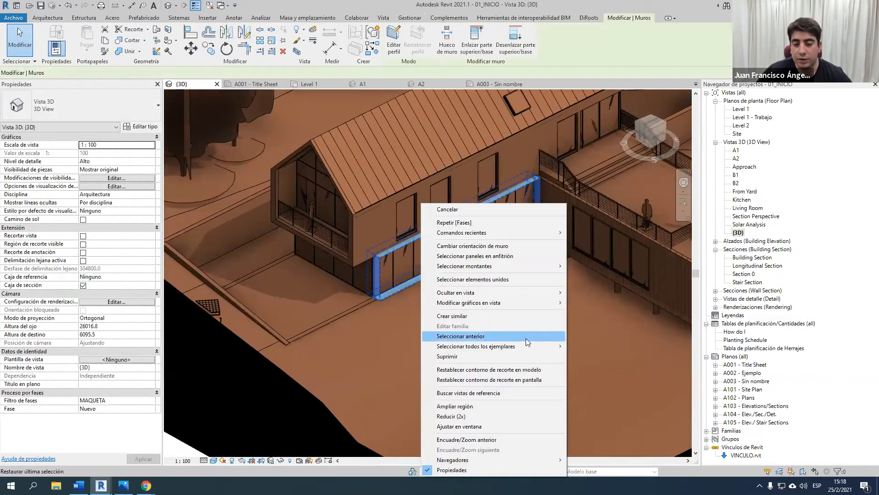
mouse_move(557, 346)
left_click(605, 356)
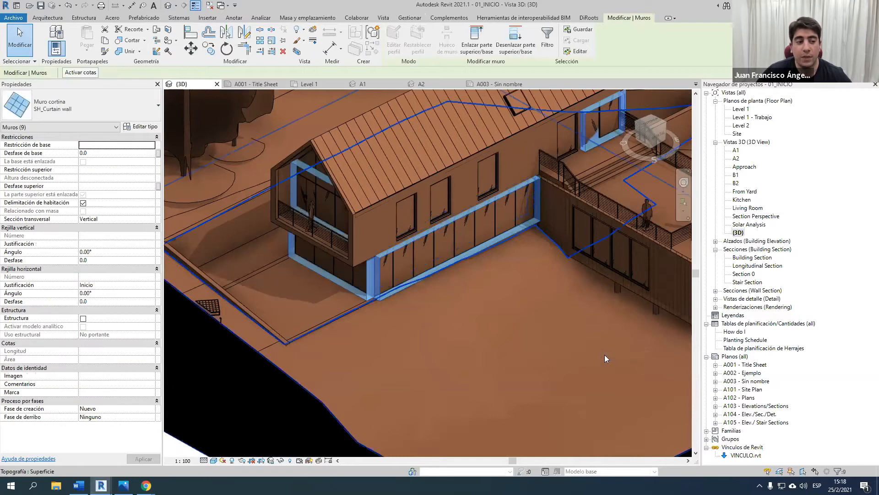
left_click(154, 412)
left_click(142, 420)
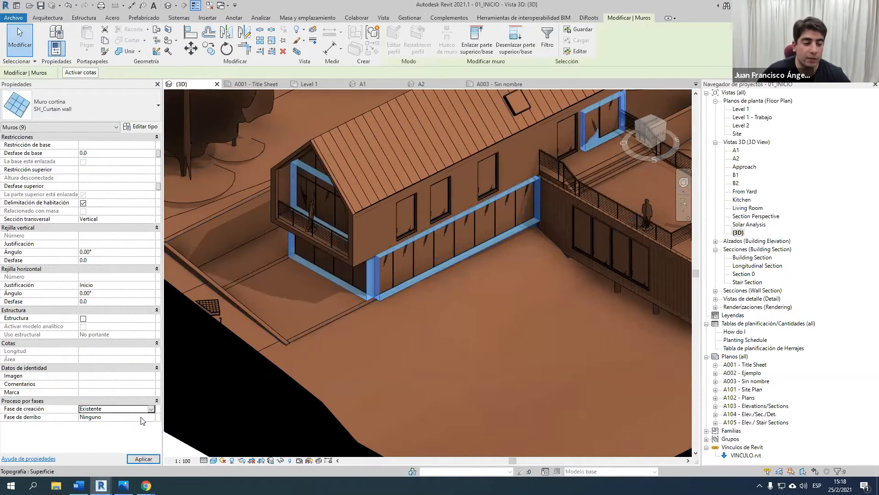
Step: Select all Single Window Standard windows in the entire project and set their creation phase to Existente
left_click(409, 230)
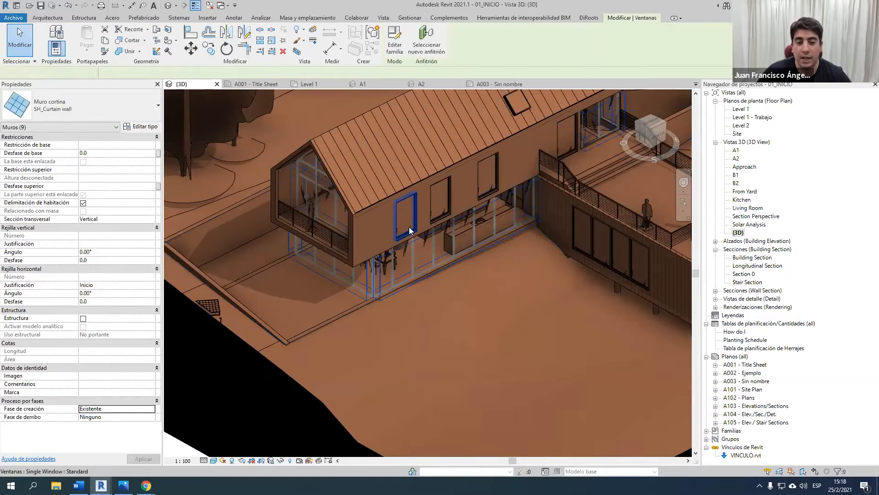
right_click(409, 229)
mouse_move(526, 346)
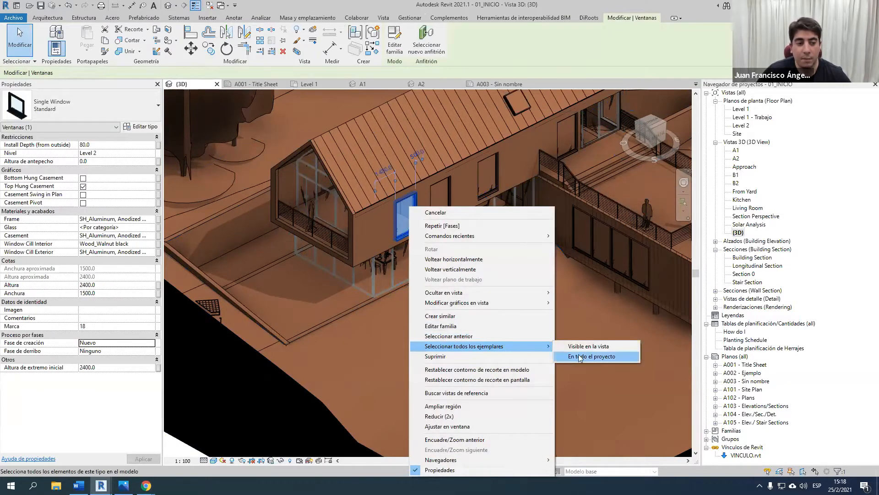
left_click(580, 357)
left_click(126, 343)
left_click(90, 351)
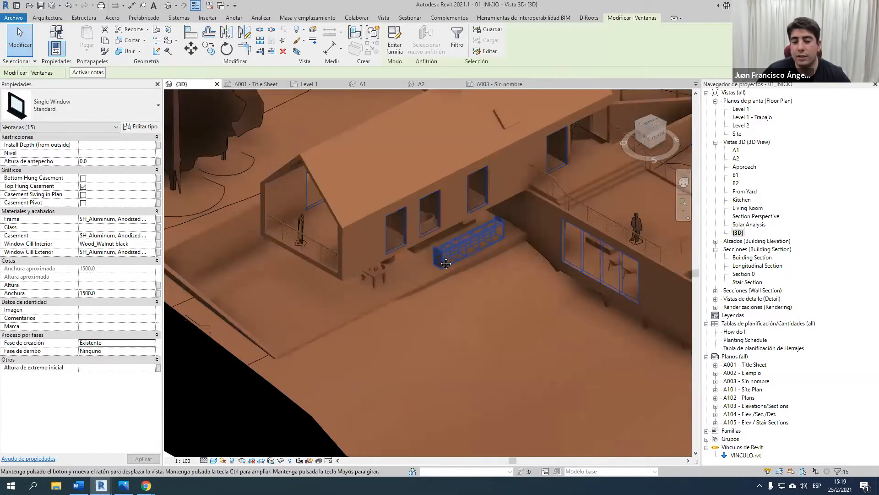
middle_click_drag(446, 263, 435, 262)
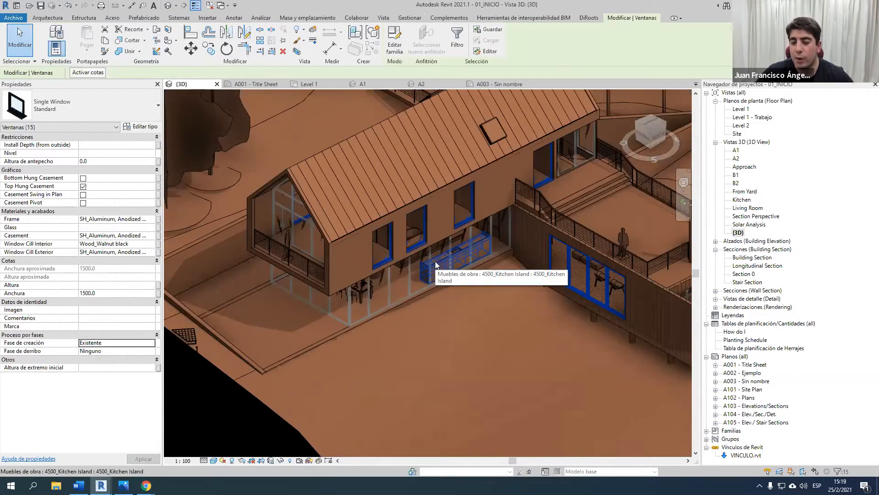
Step: Select all instances of the M_Skylight roof window in the entire project and set their creation phase to Existente
left_click(491, 124)
right_click(491, 123)
mouse_move(554, 219)
mouse_move(611, 260)
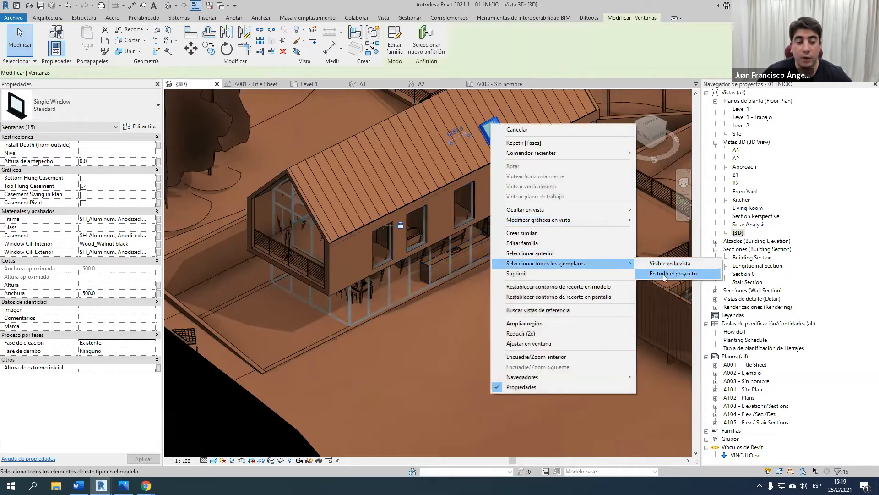
left_click(663, 274)
left_click(152, 194)
left_click(90, 202)
left_click(429, 322)
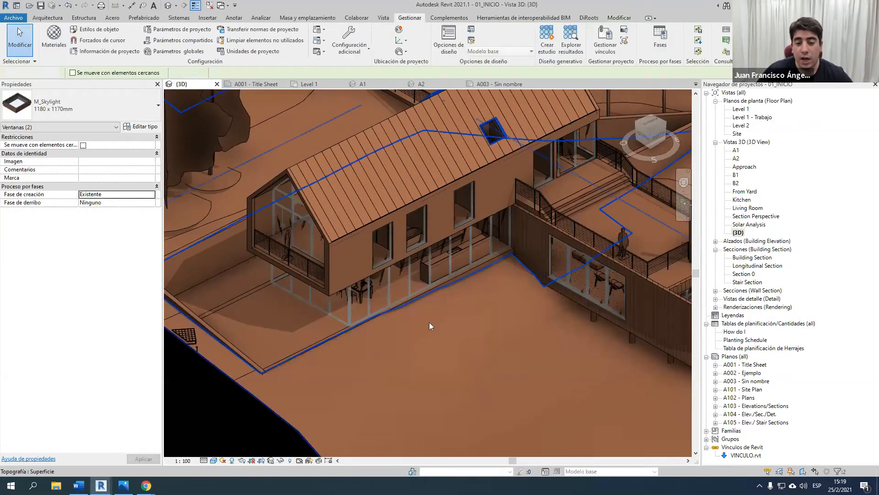
Step: Set the demolition phase of the topography surface to Nuevo
scroll(429, 322, "down", 5)
scroll(399, 268, "up", 3)
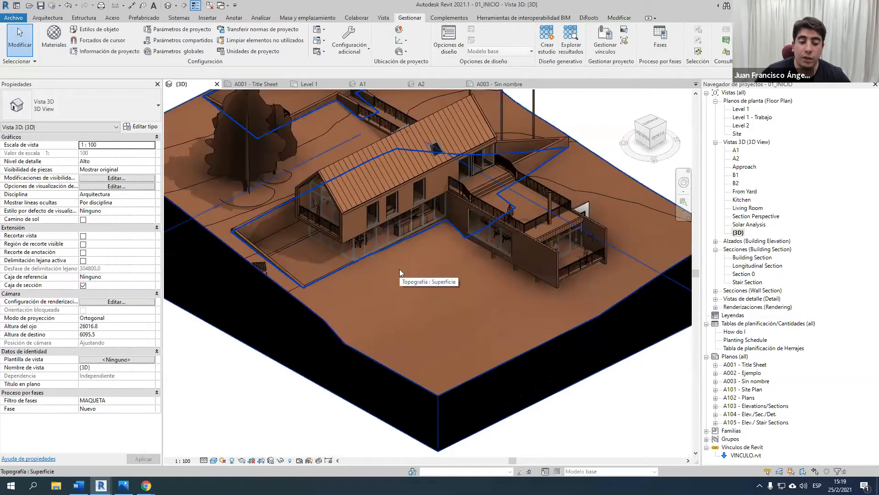
left_click(399, 268)
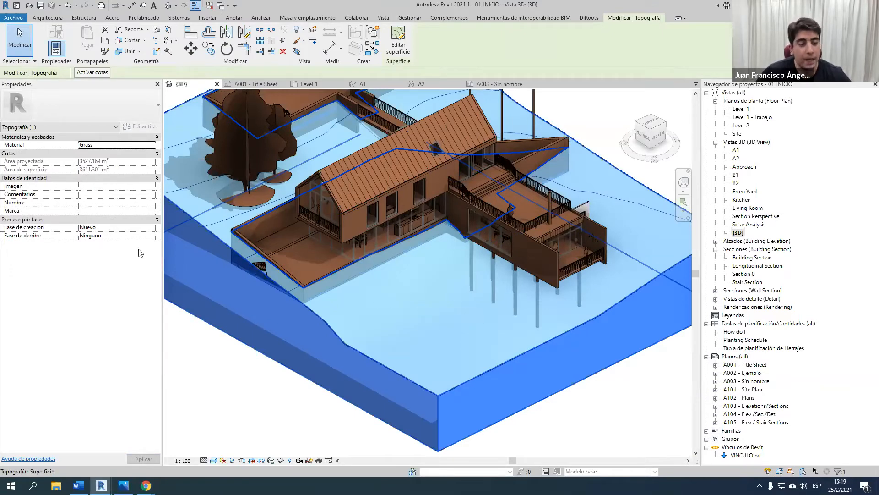
left_click(154, 238)
left_click(98, 259)
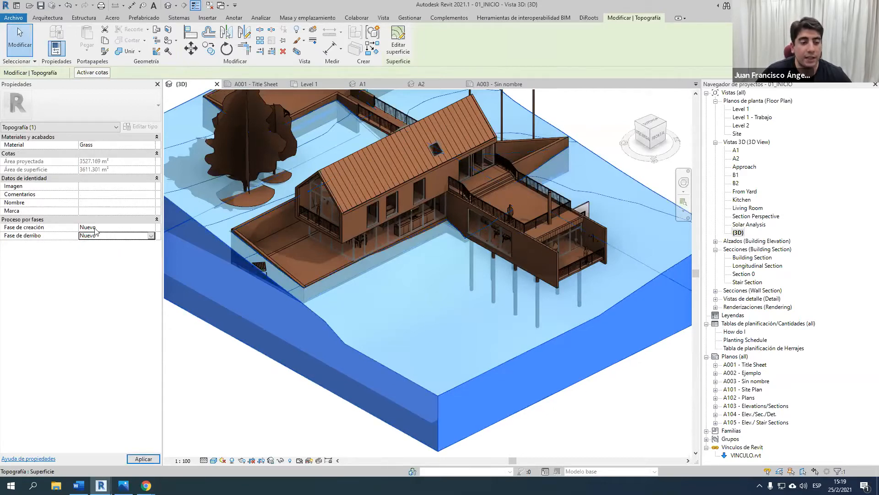
left_click(259, 386)
Step: Set the creation phase of the hanging fireplace on the observation deck to Existente
scroll(309, 285, "up", 5)
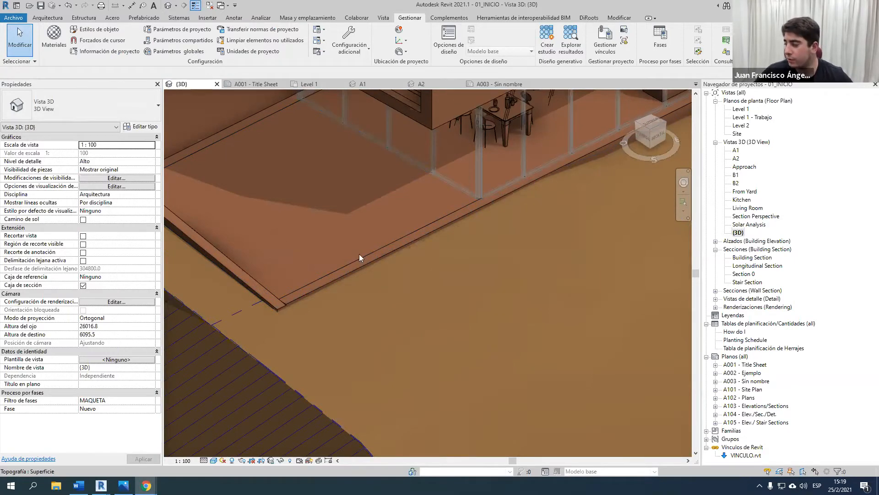
scroll(391, 254, "down", 4)
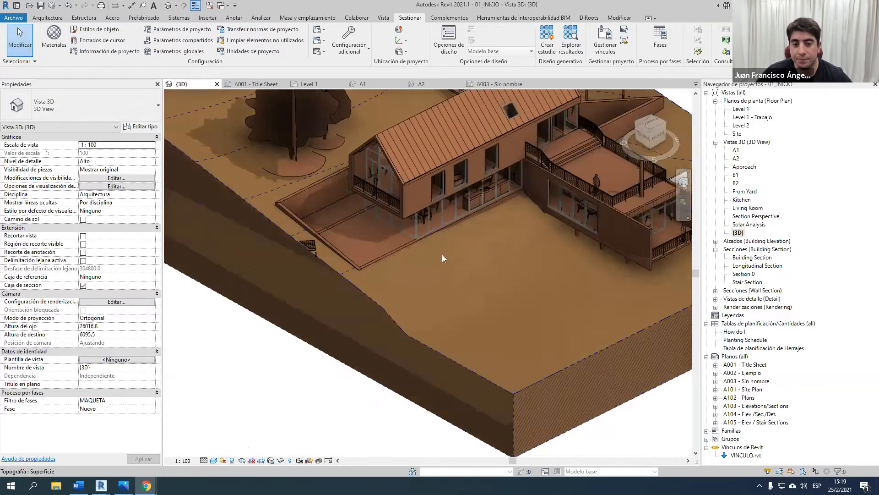
middle_click_drag(447, 288, 411, 345)
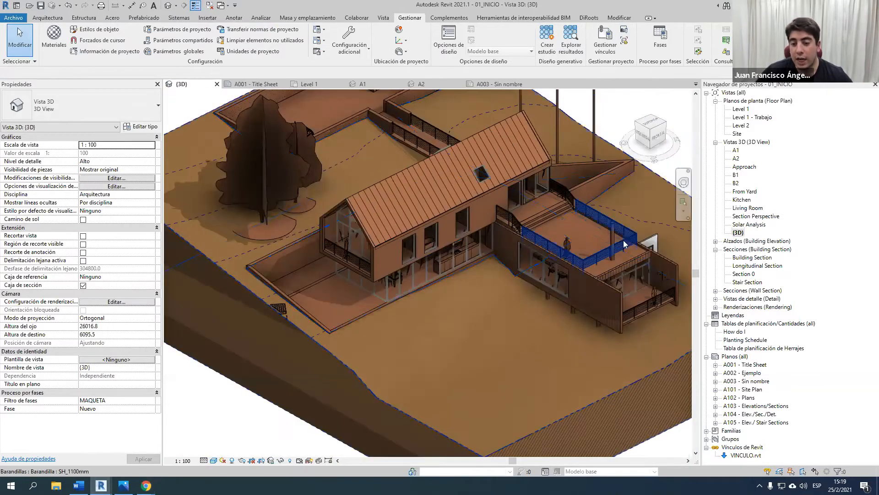
scroll(623, 240, "up", 3)
middle_click_drag(623, 240, 524, 217)
scroll(524, 218, "up", 2)
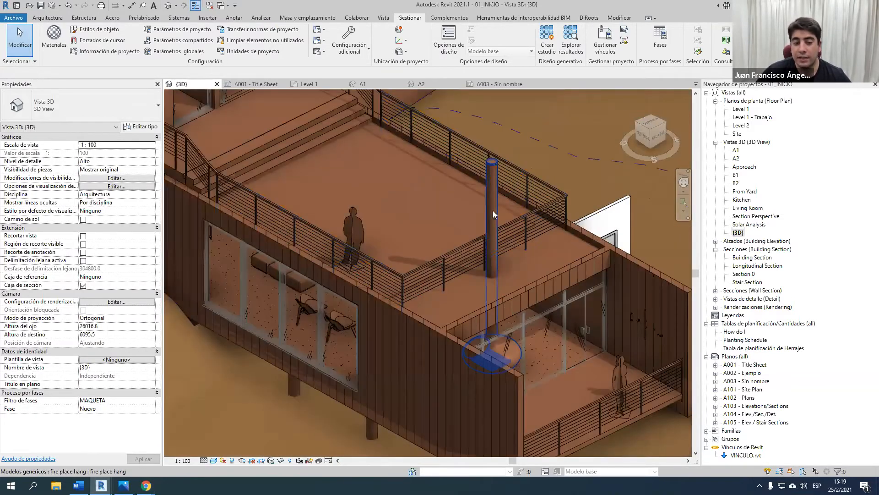
left_click(493, 210)
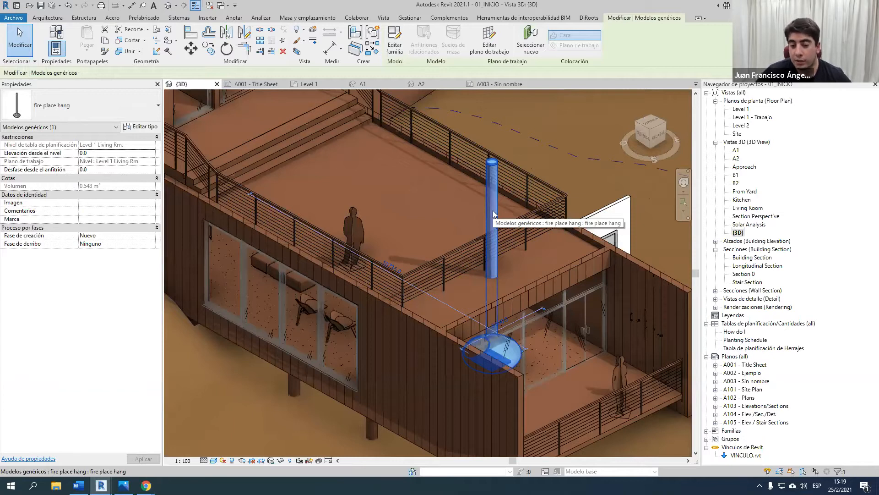
left_click(151, 235)
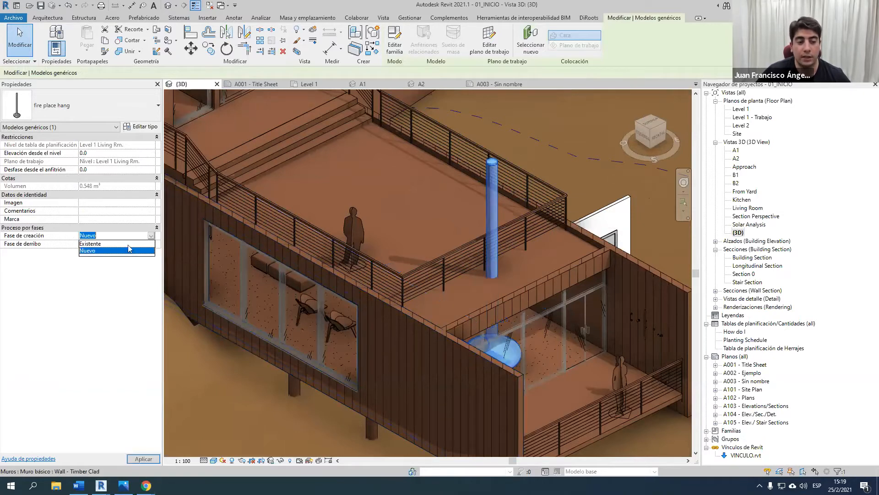
left_click(101, 244)
Step: Set the hanging fireplace's demolition phase to Nuevo and clear the selection
left_click(151, 243)
left_click(151, 244)
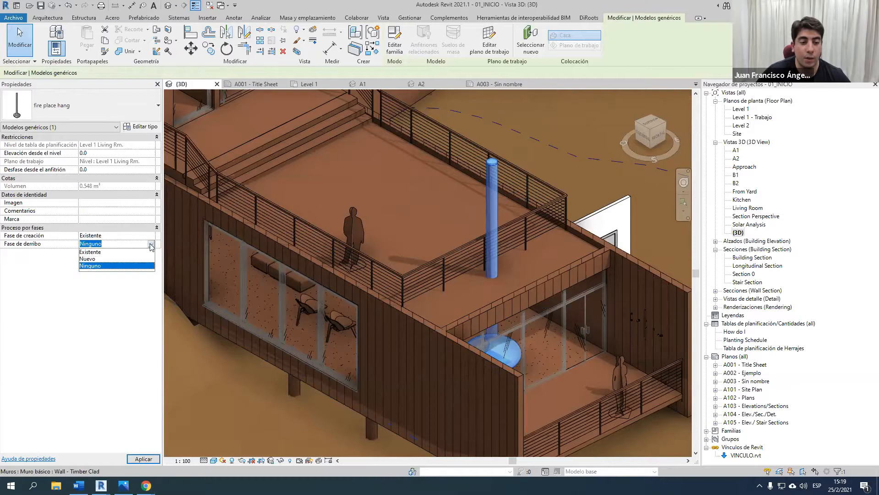
left_click(151, 243)
left_click(151, 244)
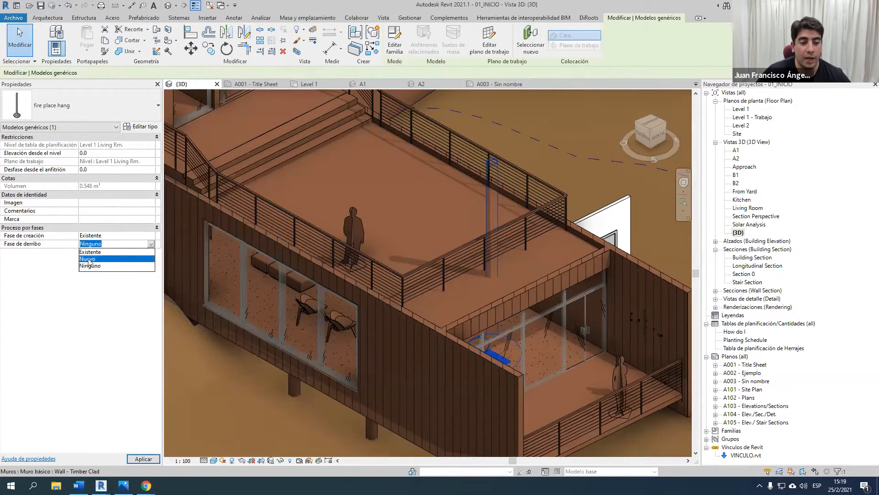
left_click(91, 268)
key("Escape")
scroll(438, 227, "up", 3)
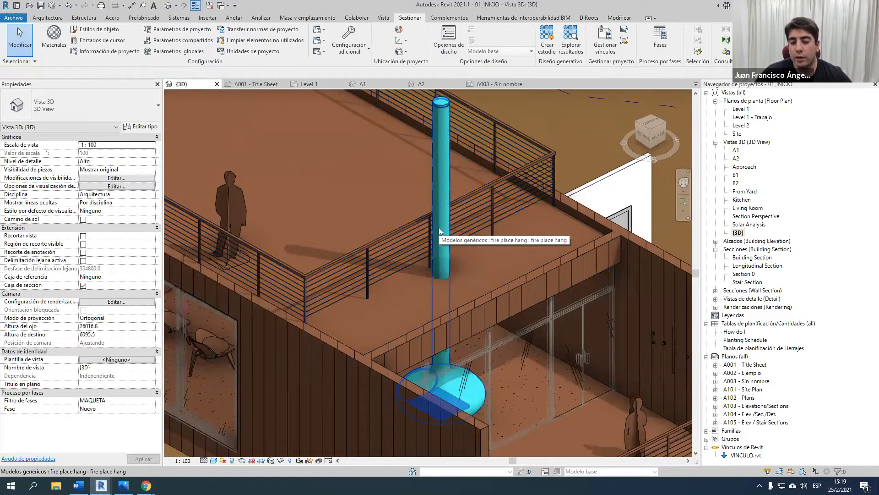
scroll(439, 227, "down", 6)
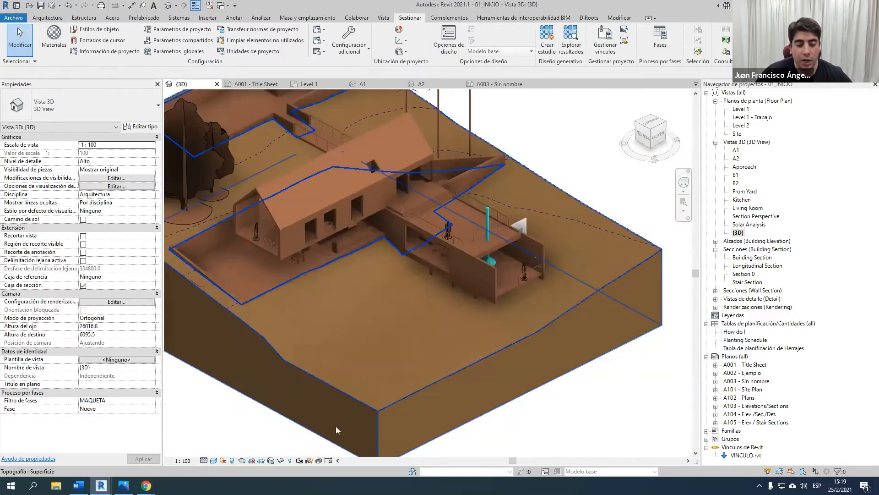
Step: Switch to Fotos to view the reference image Ejemplo.jpg, and return to Revit to examine the house from similar angles
left_click(123, 485)
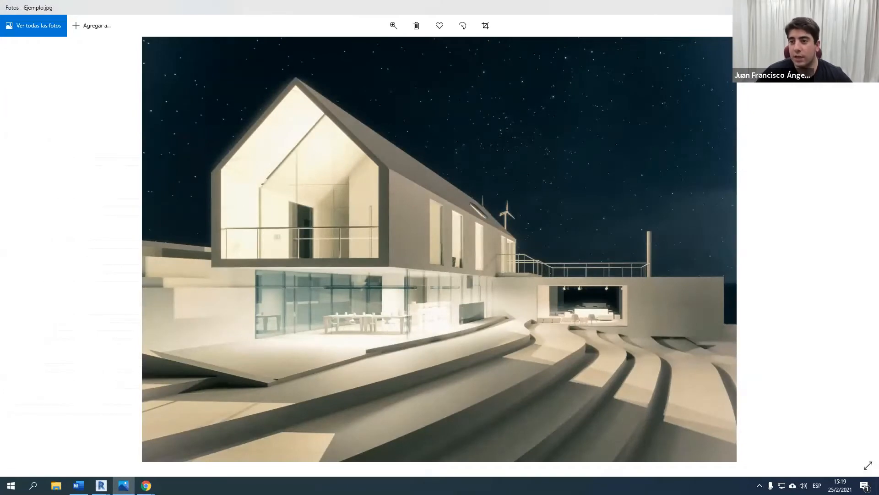
key("alt+Tab")
middle_click_drag(341, 250, 441, 215, "shift")
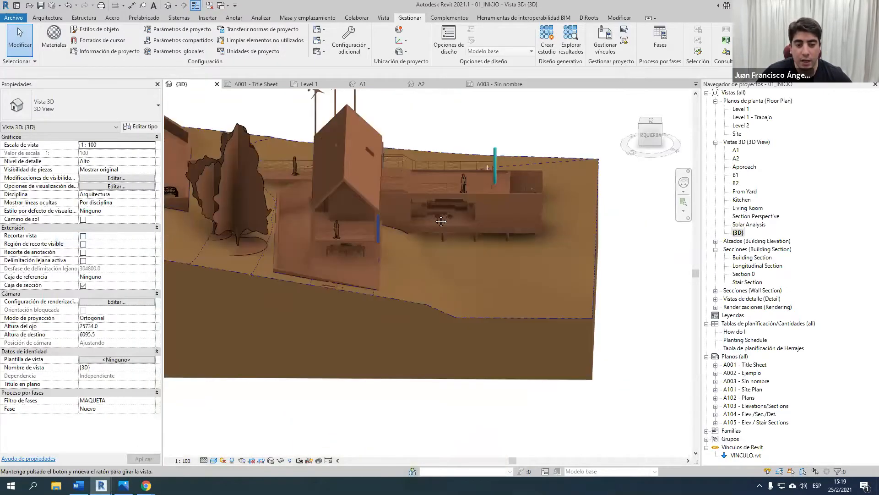
scroll(386, 239, "up", 3)
middle_click_drag(386, 239, 445, 317, "shift")
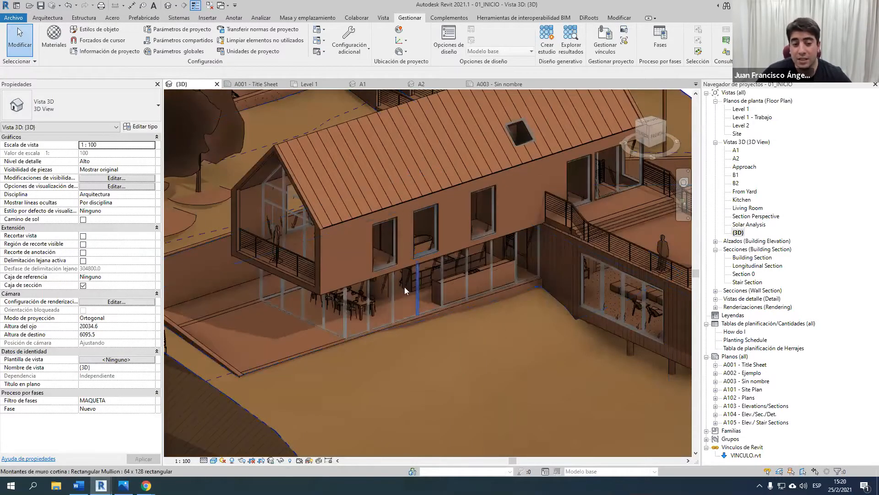
scroll(366, 228, "down", 3)
scroll(355, 231, "up", 5)
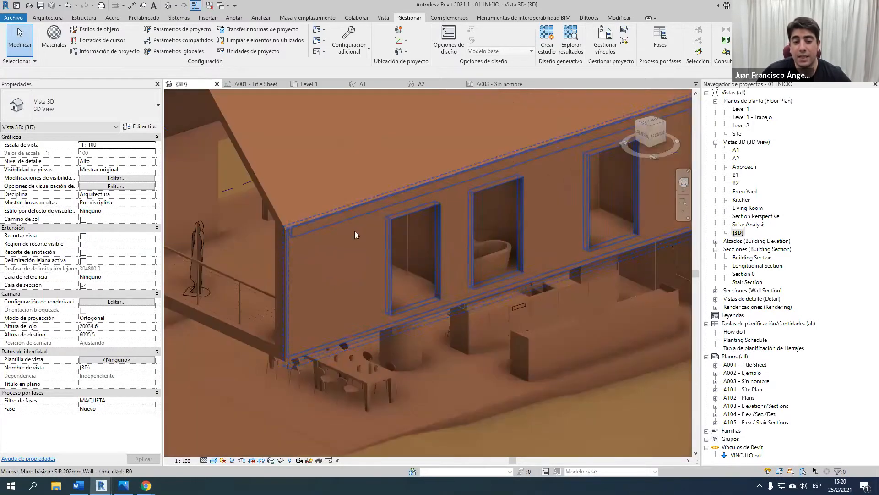
Step: Switch the {3D} view's phase filter to Show All to compare the appearance, and set it back to MAQUETA
left_click(146, 398)
left_click(115, 411)
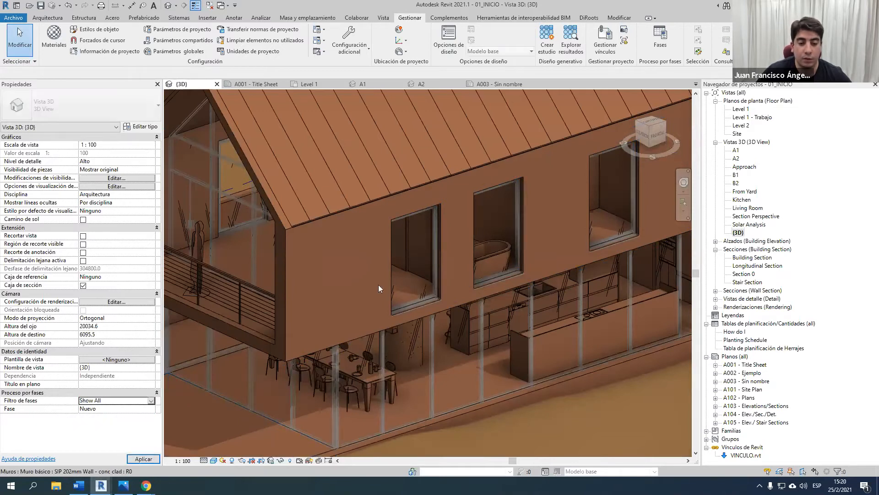
scroll(378, 289, "down", 4)
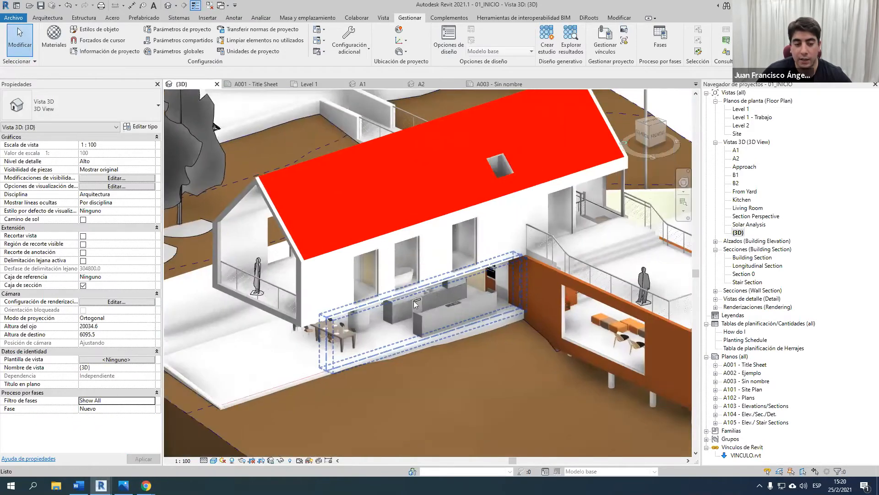
left_click(148, 400)
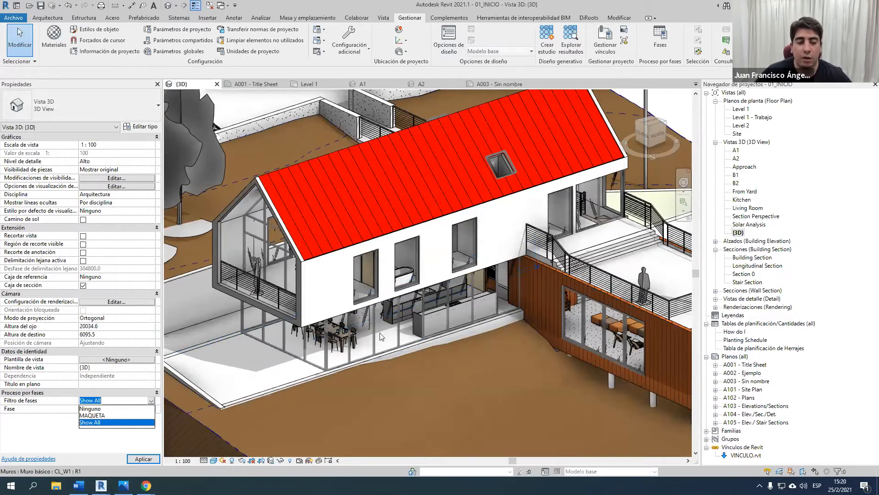
left_click(94, 414)
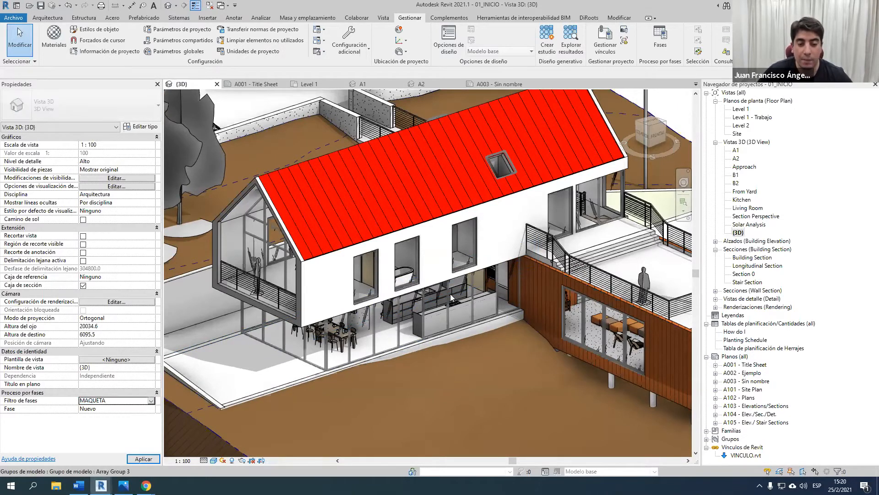
scroll(429, 280, "down", 3)
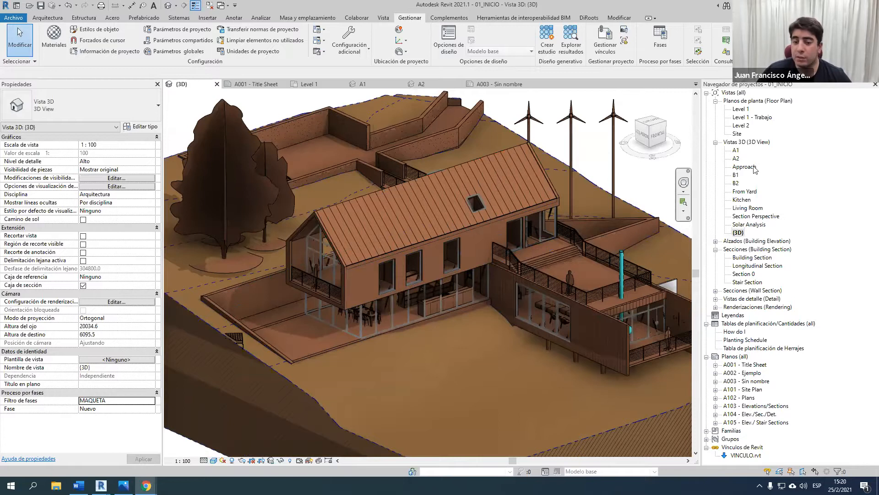
Step: Examine the Level 2 and Level 1 floor plans, and return to the {3D} view
double_click(740, 126)
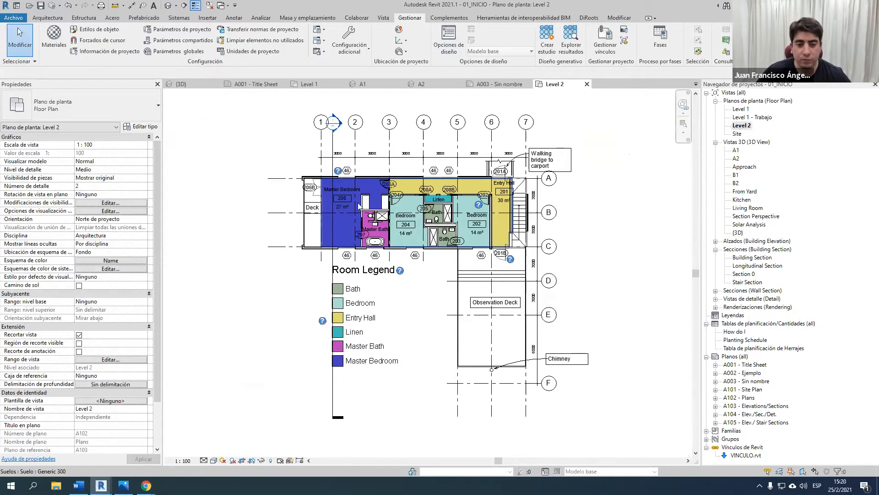
scroll(359, 206, "up", 4)
double_click(741, 109)
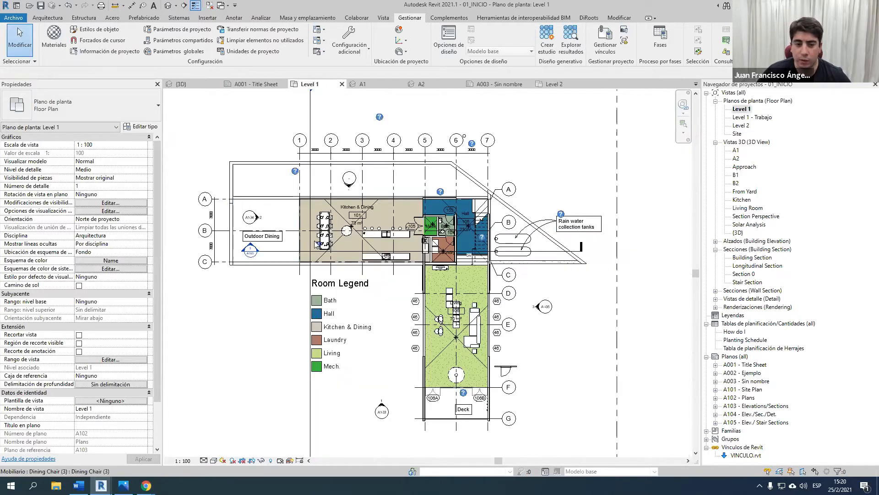
scroll(241, 224, "up", 3)
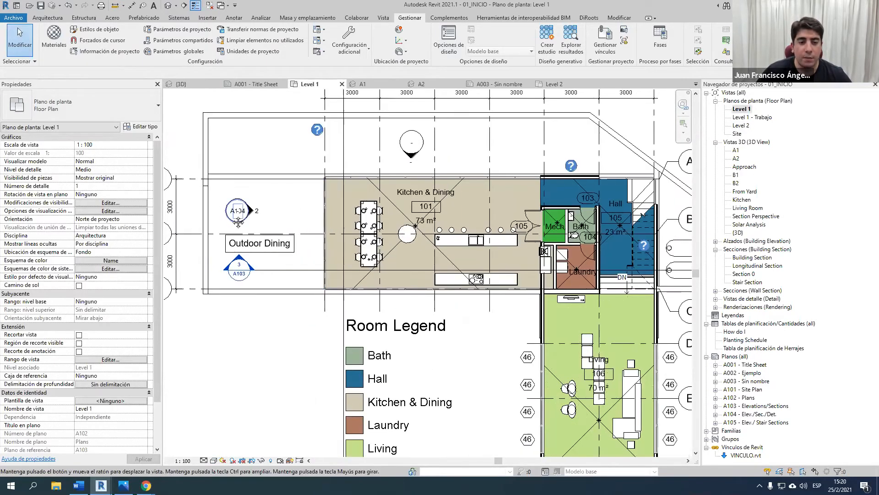
middle_click_drag(238, 224, 287, 245)
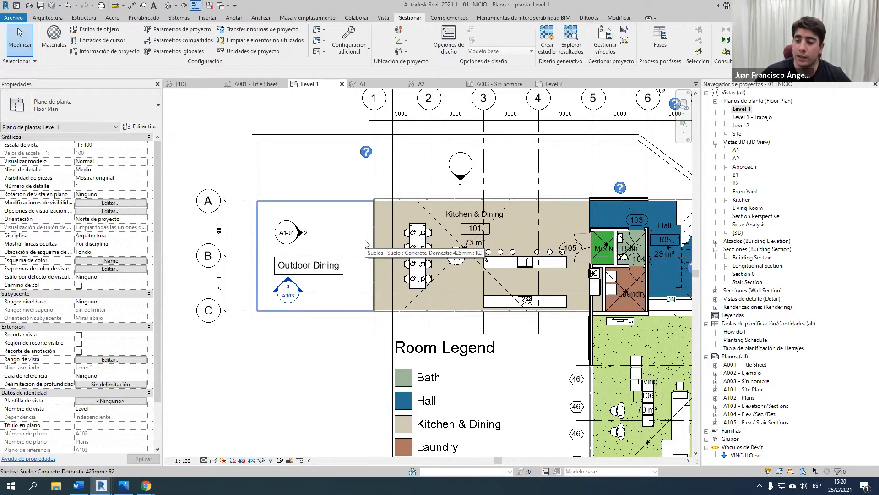
scroll(367, 243, "down", 1)
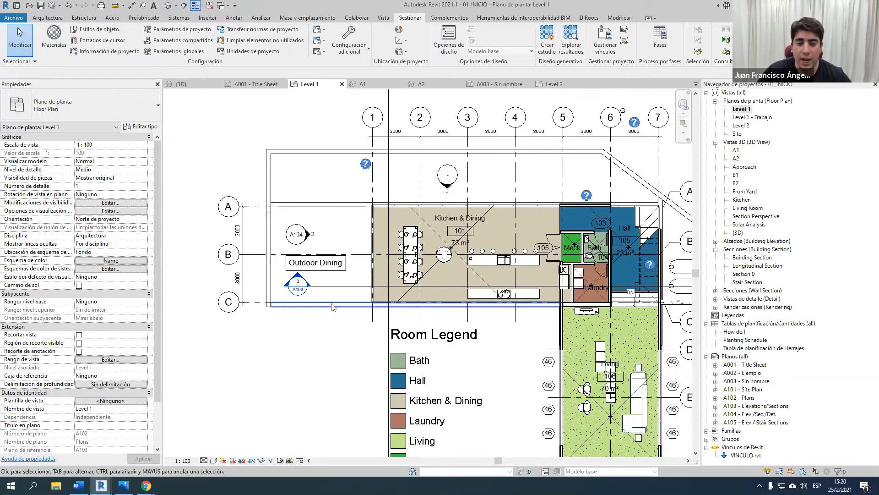
left_click(166, 6)
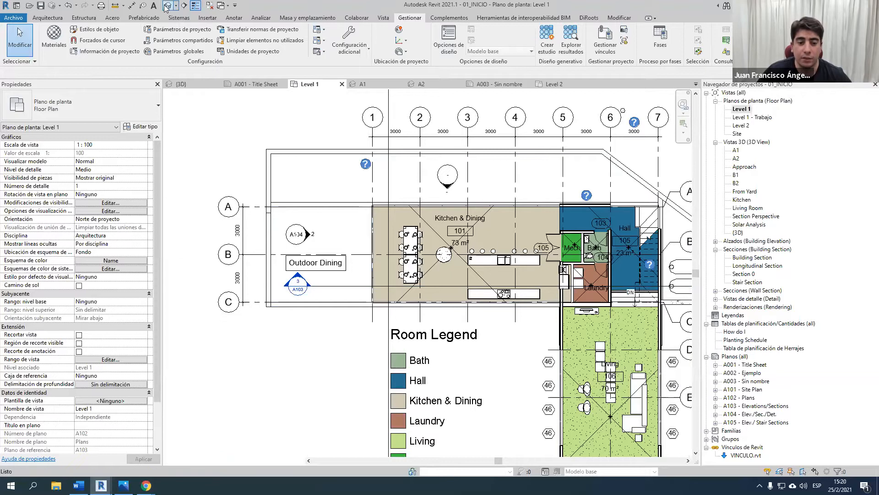
scroll(331, 294, "up", 5)
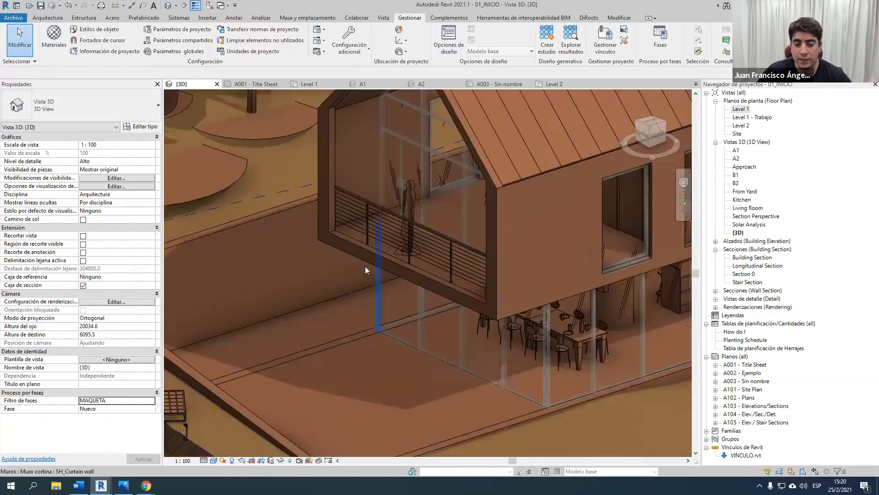
Step: Open the Level 1 floor plan and set its underlay base level to Level 1
left_click(742, 109)
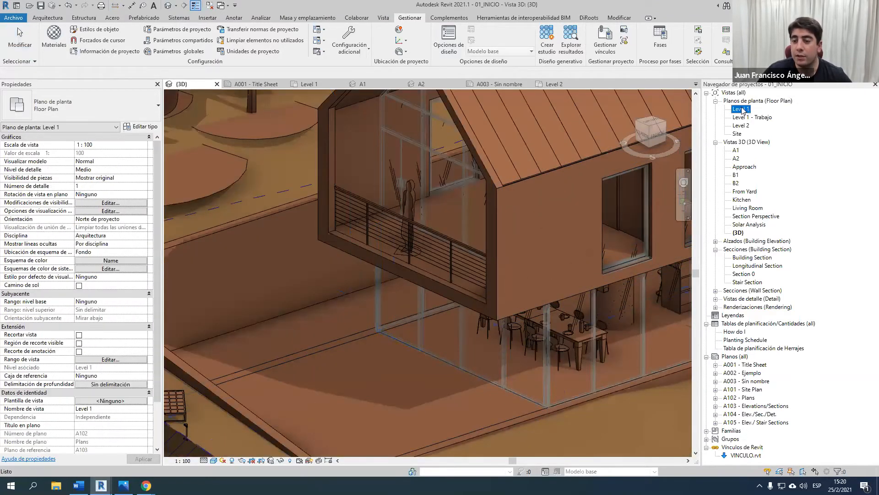
double_click(741, 109)
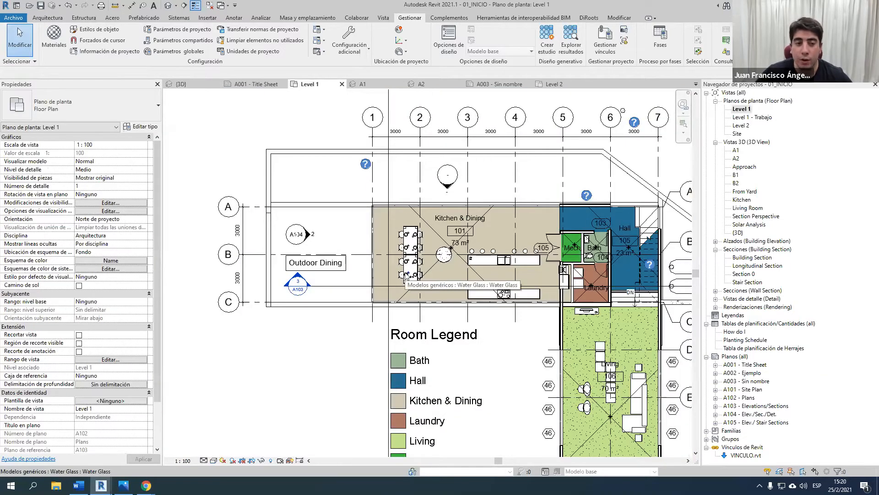
left_click(239, 17)
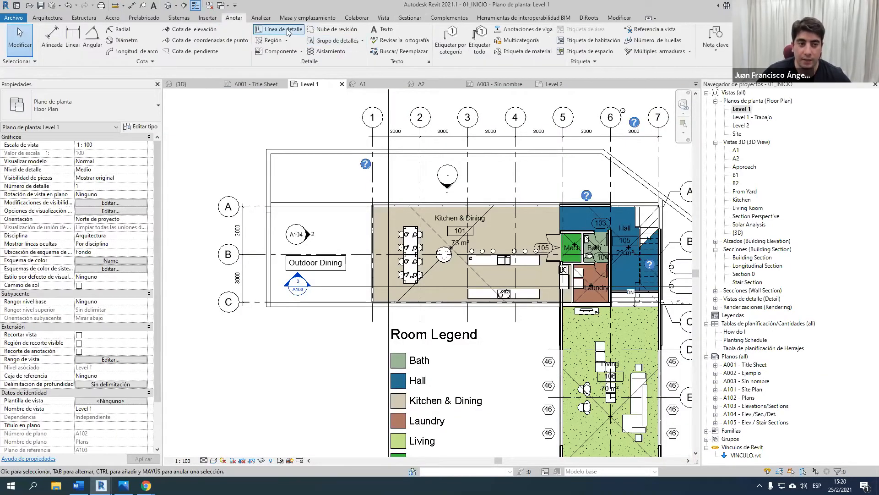
scroll(371, 212, "up", 2)
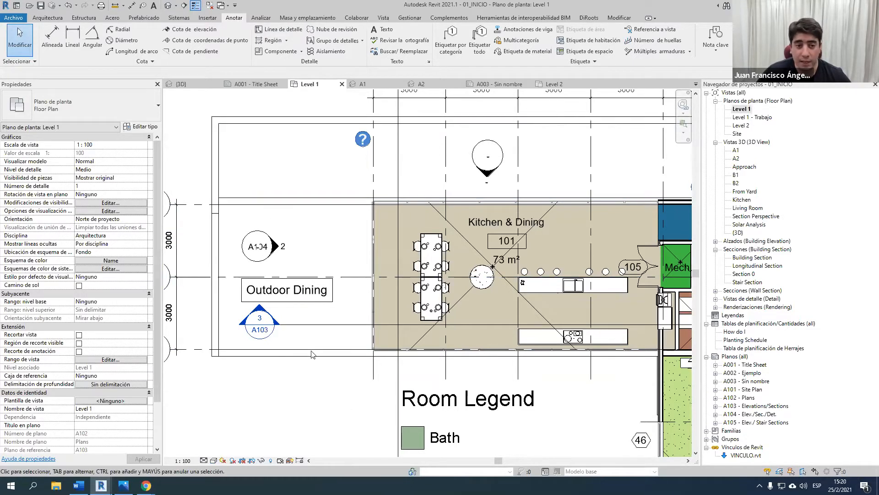
left_click(112, 301)
left_click(96, 318)
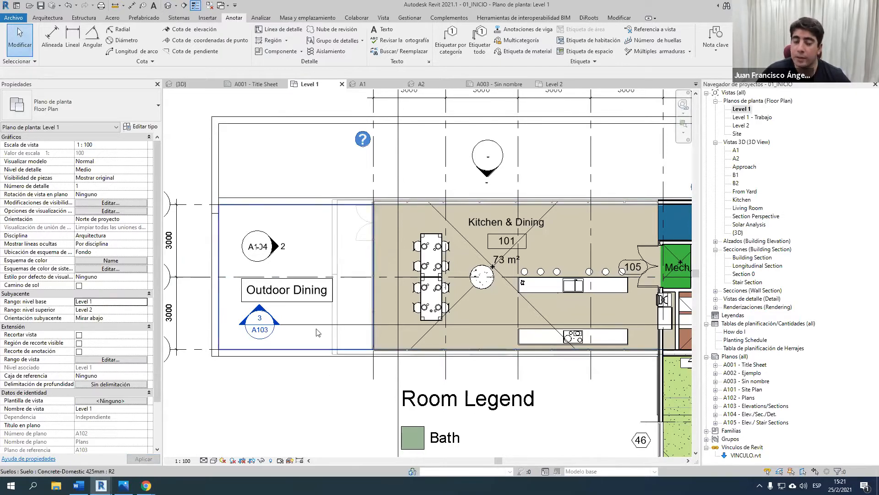
left_click(280, 29)
scroll(359, 243, "up", 2)
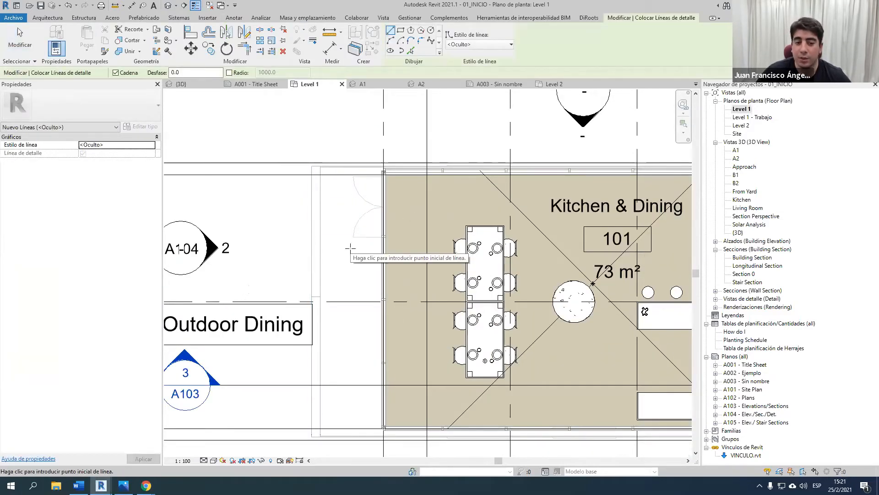
scroll(351, 248, "down", 3)
key("Escape")
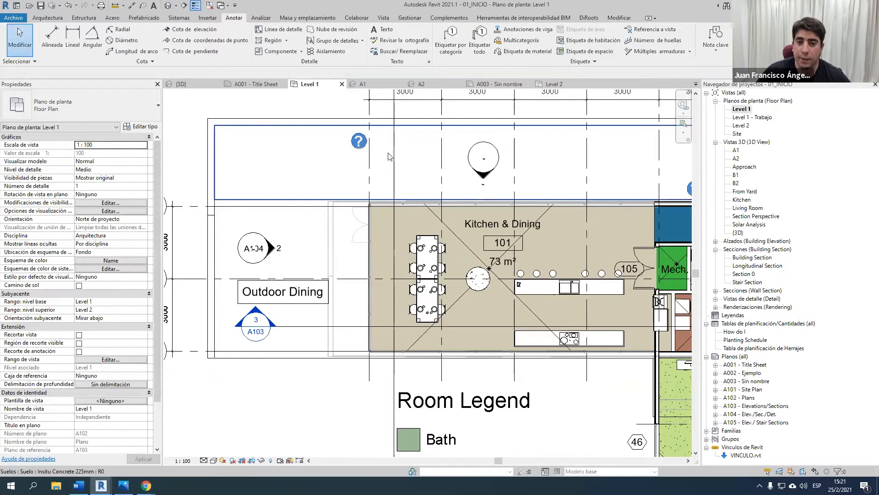
Step: Use the Linework tool with the <Elevado> style on the overhanging wall's outer edge and its end edge at the lower corner
left_click(630, 18)
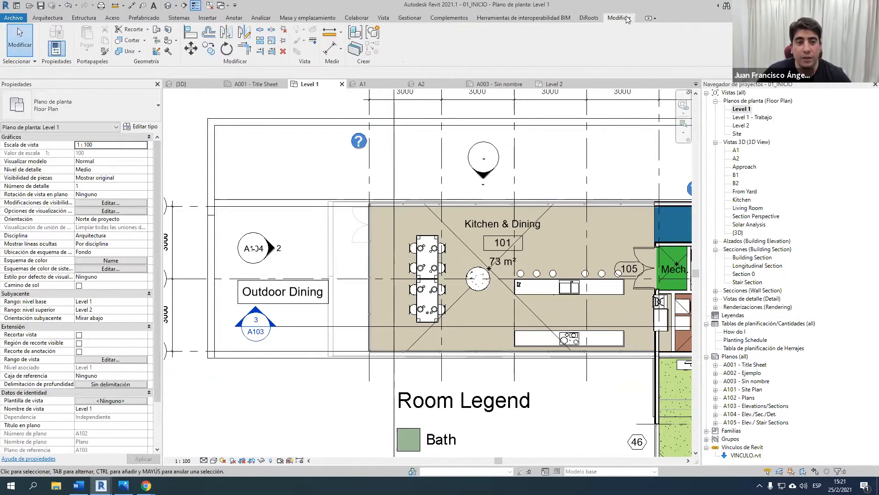
left_click(312, 42)
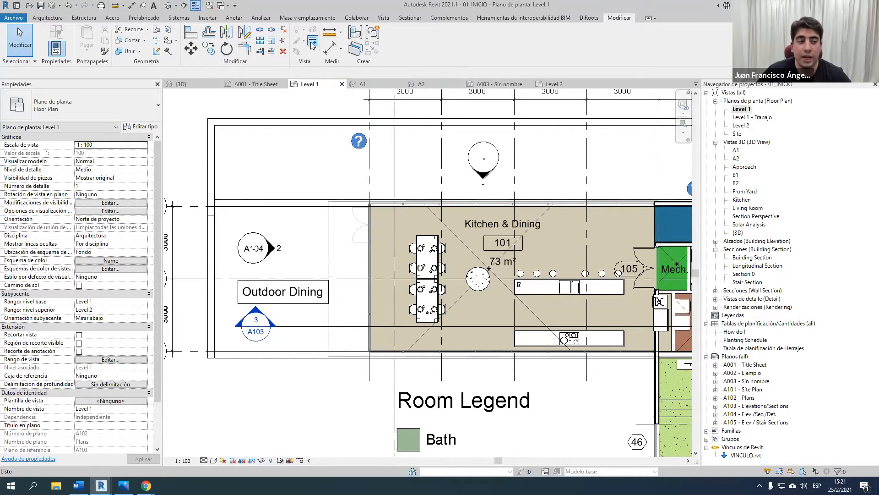
left_click(437, 45)
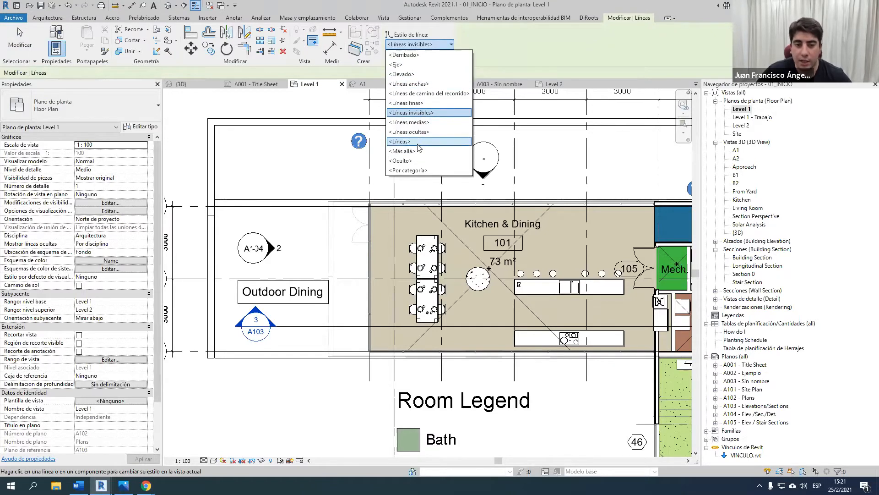
left_click(419, 74)
scroll(336, 208, "up", 2)
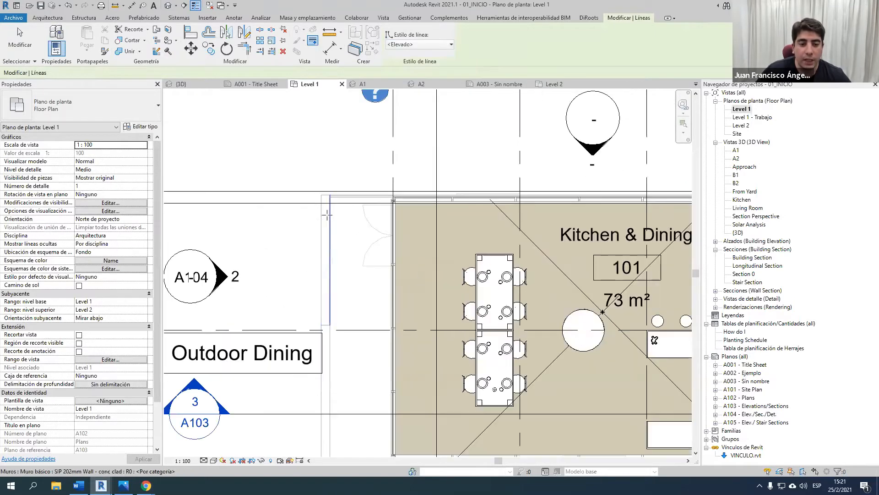
left_click(320, 396)
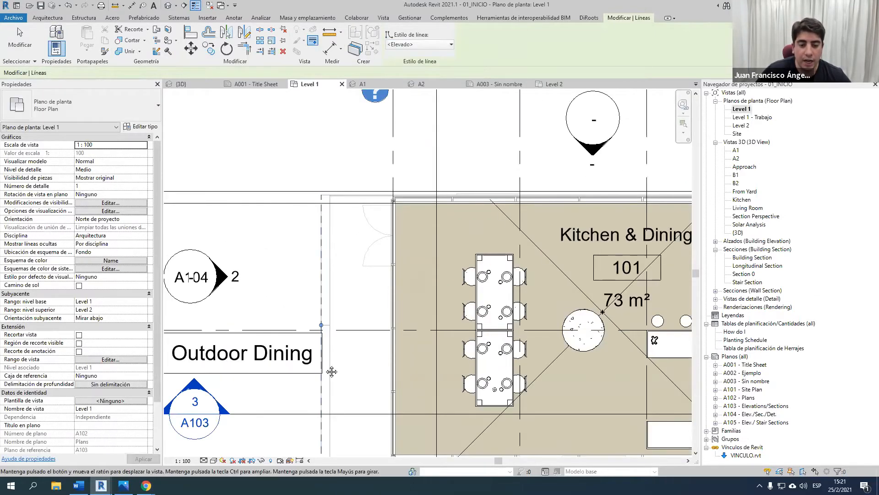
middle_click_drag(331, 371, 322, 215)
scroll(318, 322, "up", 3)
left_click(314, 293)
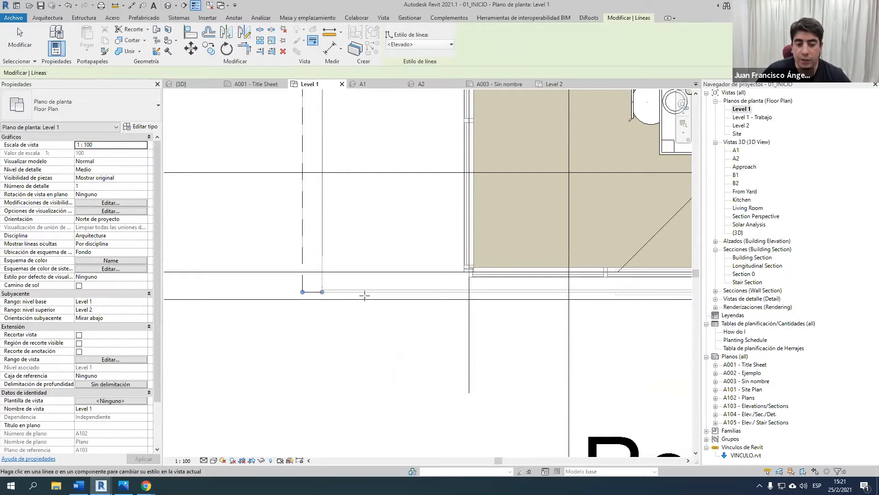
Step: Apply the <Elevado> line style to the overhang's edges at the upper corner near Outdoor Dining, and finish the Linework command
scroll(348, 293, "down", 3)
middle_click_drag(367, 270, 355, 346)
scroll(330, 118, "up", 3)
middle_click_drag(331, 118, 336, 163)
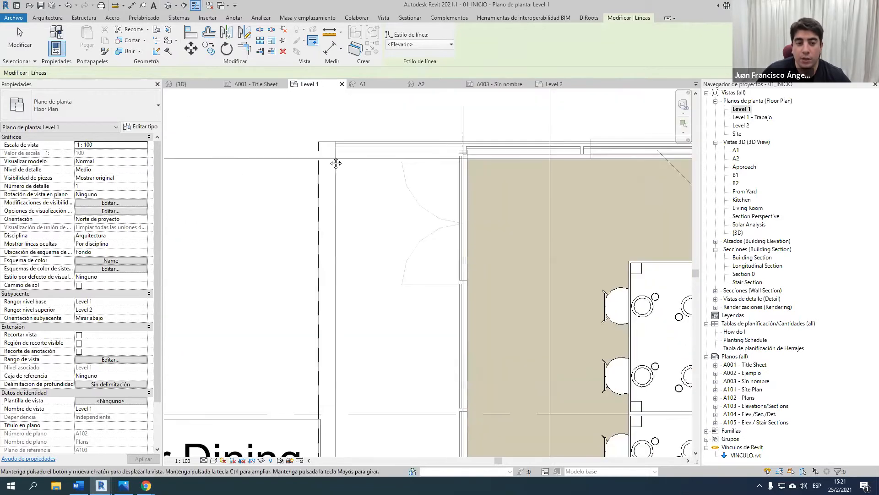
left_click(326, 143)
left_click(345, 144)
scroll(362, 183, "down", 1)
scroll(359, 275, "down", 5)
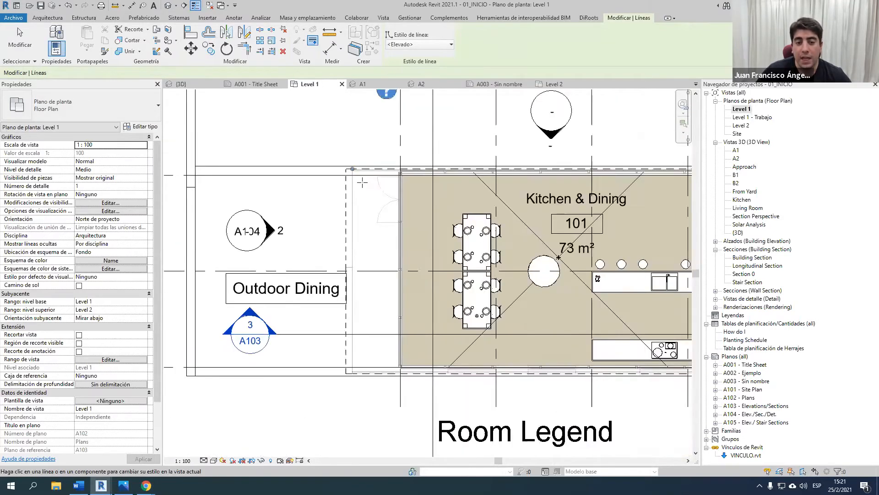
scroll(357, 311, "up", 3)
key("Escape")
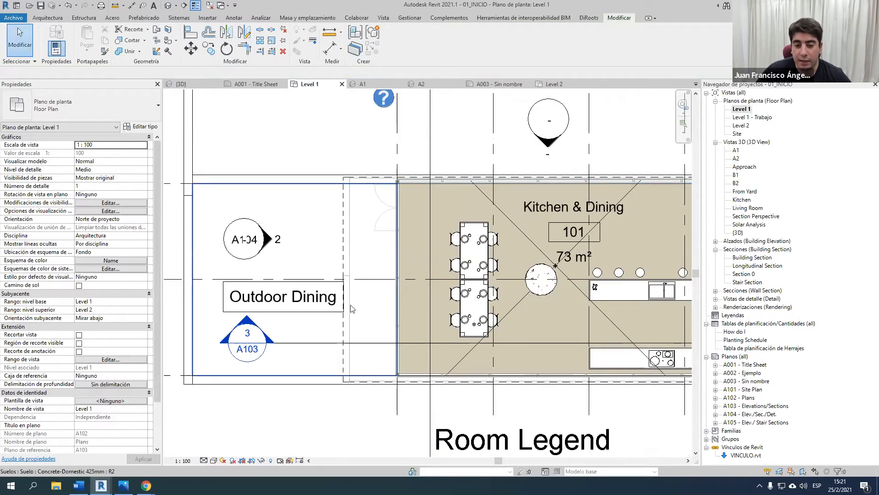
Step: Set the Level 1 plan's underlay base level to Ninguno
middle_click_drag(352, 309, 326, 271)
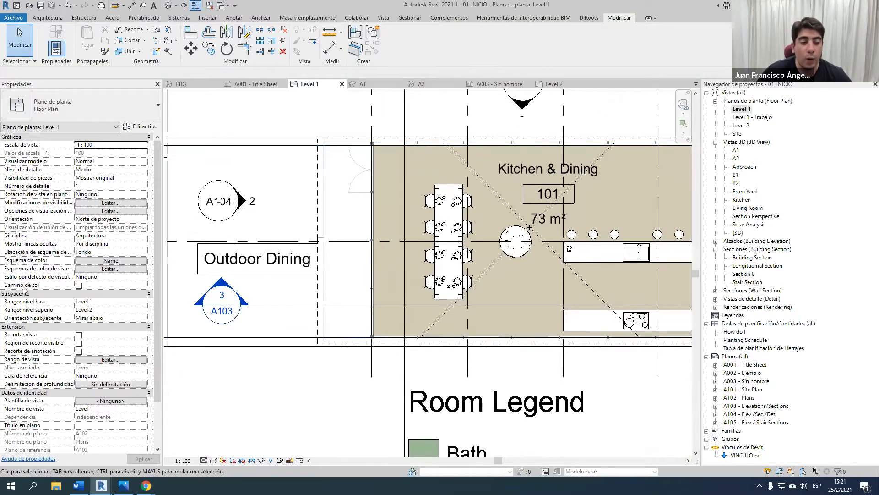
left_click(143, 303)
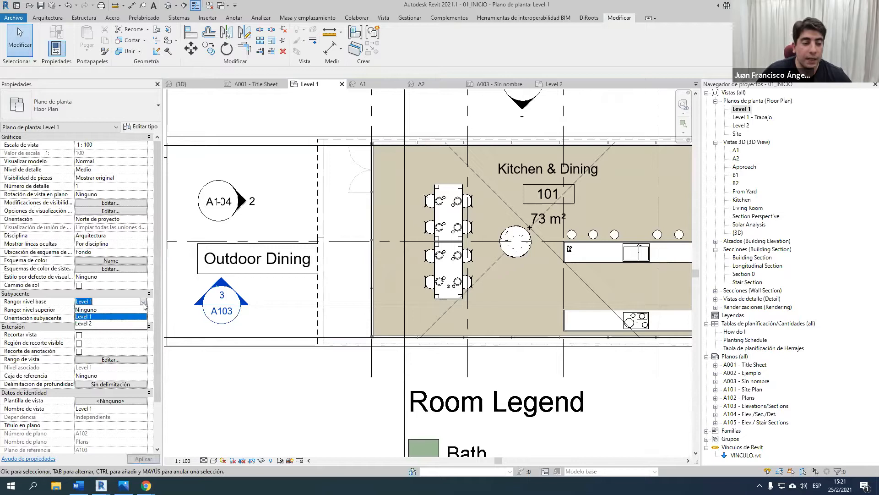
left_click(111, 310)
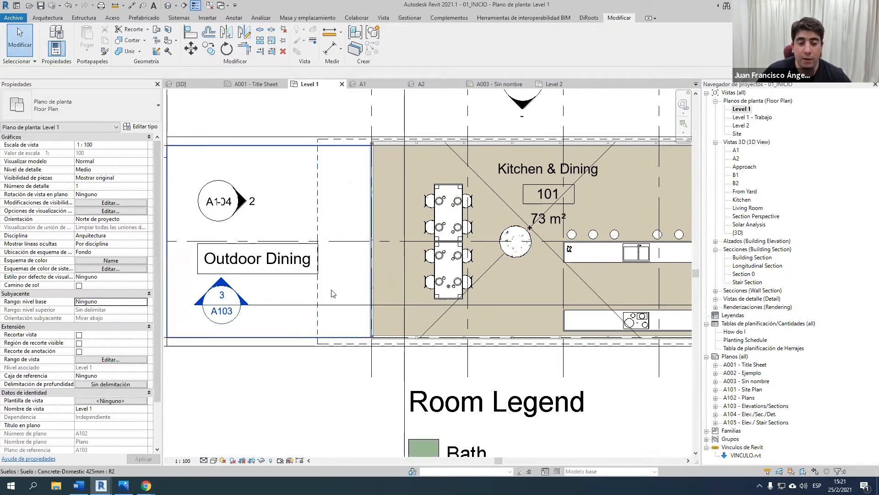
Step: Move the overhang's end wall about 1000 mm outward over Outdoor Dining, and inspect the extended volume in the {3D} view
left_click(320, 219)
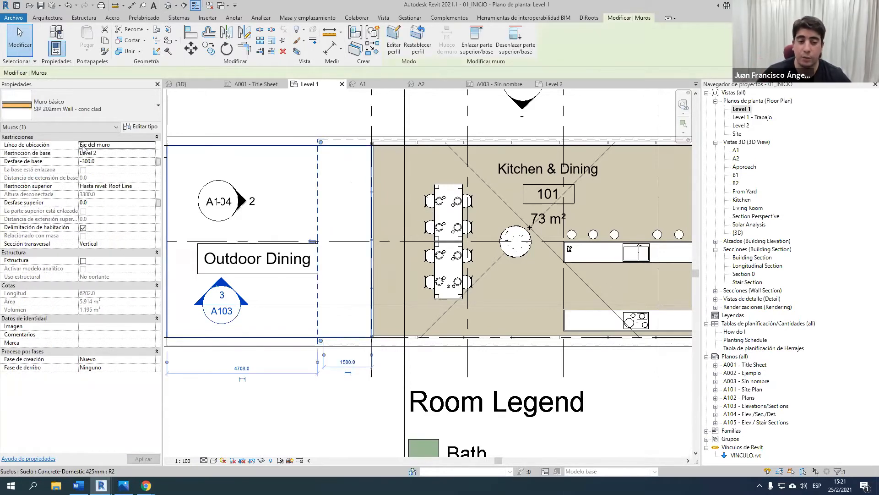
left_click(191, 47)
left_click(311, 173)
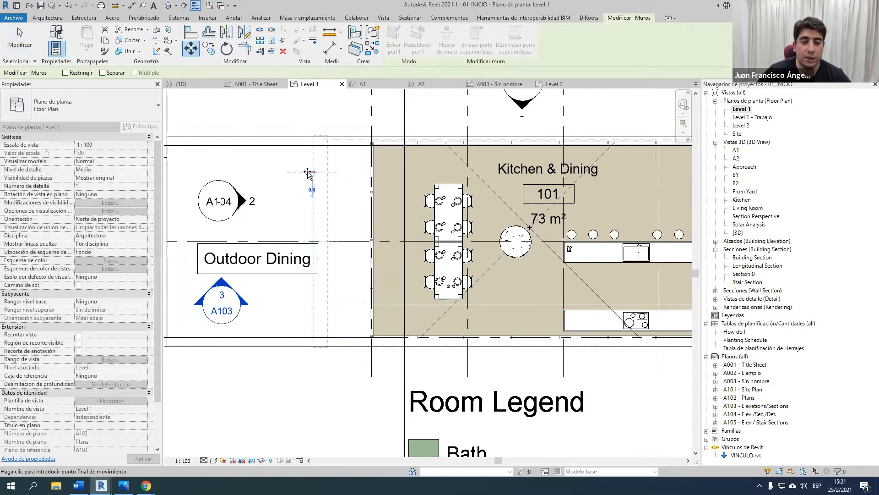
left_click(279, 172)
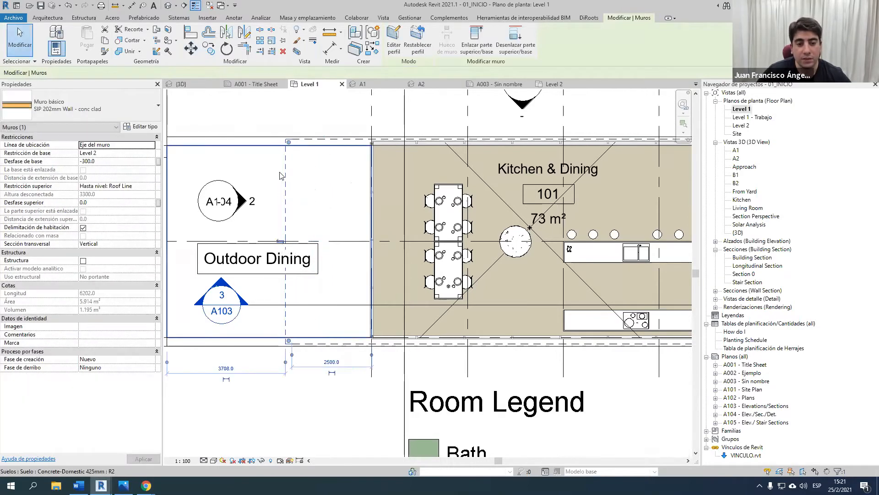
key("Escape")
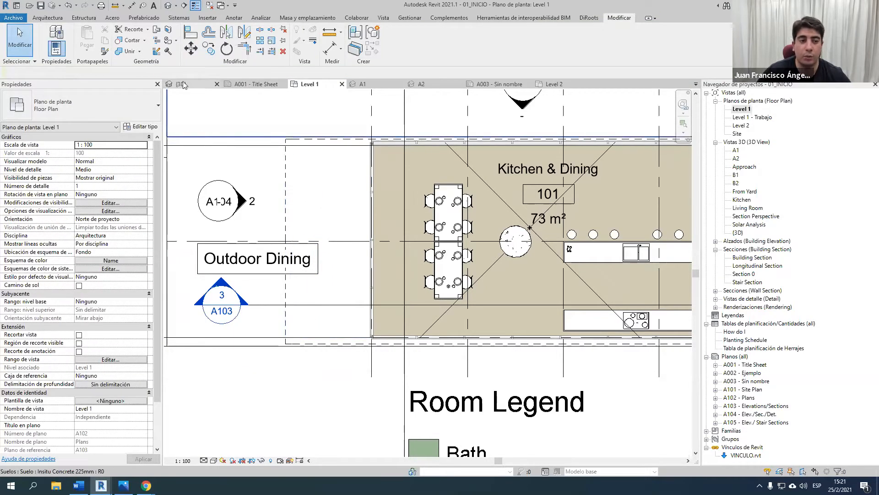
left_click(166, 5)
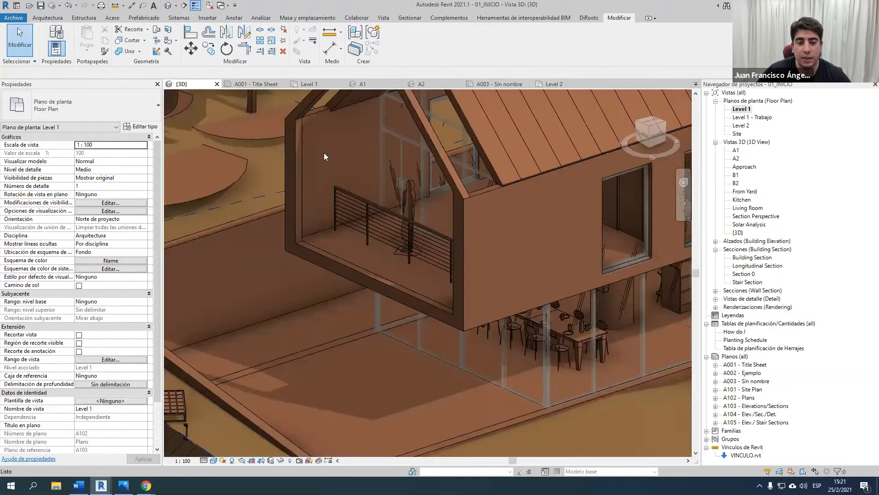
middle_click_drag(391, 290, 293, 216, "shift")
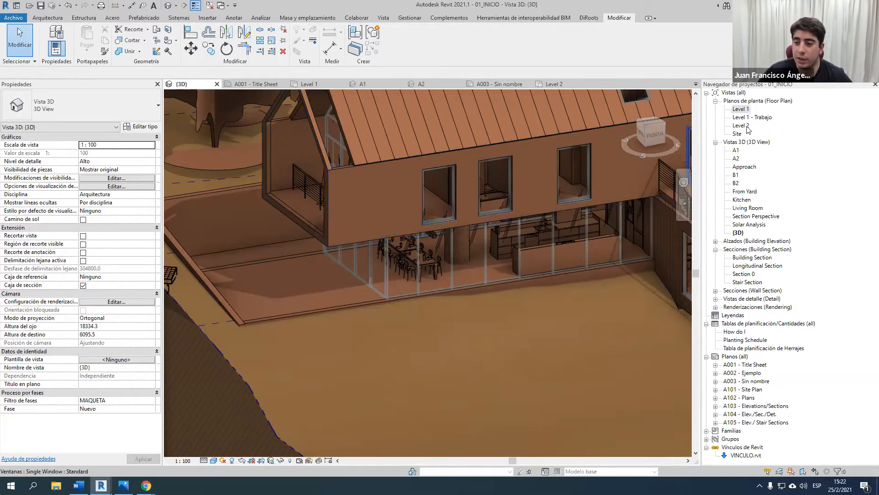
Step: Open the Level 2 floor plan and turn on its shadows
left_click(742, 126)
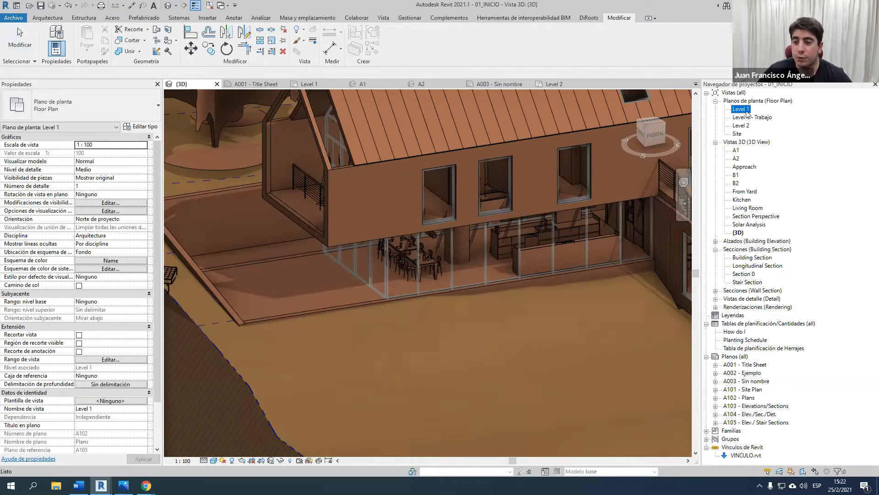
left_click(743, 126)
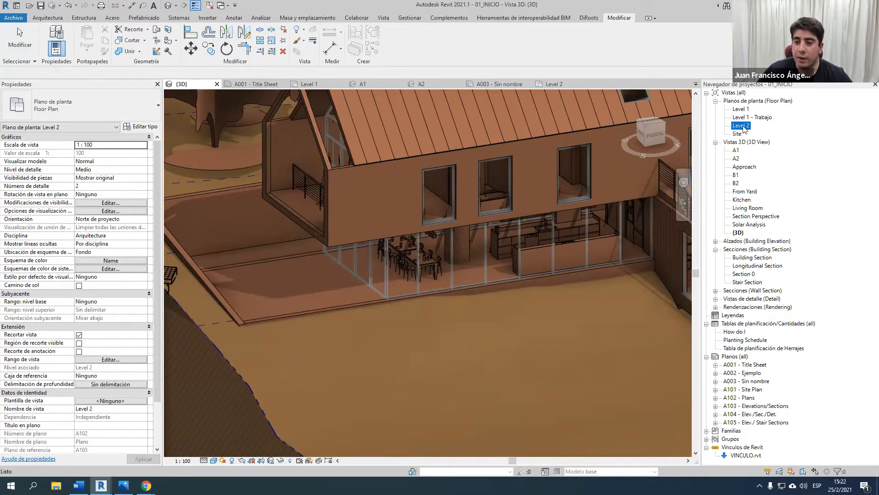
double_click(748, 127)
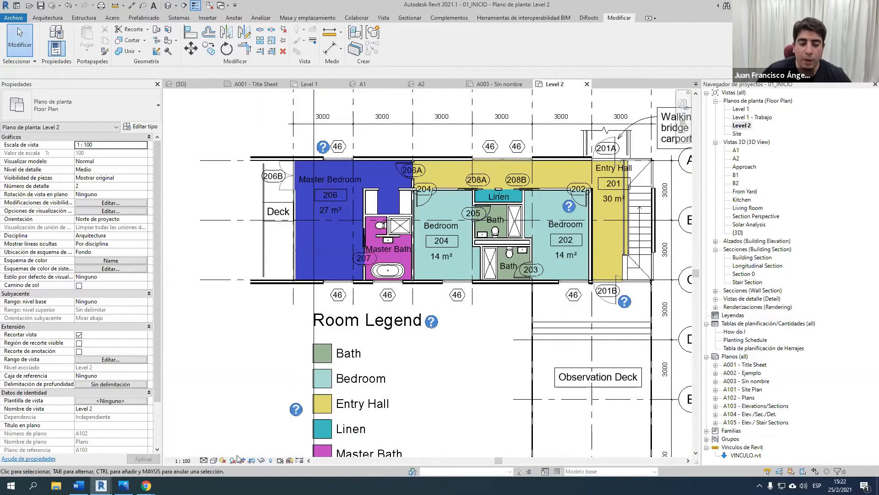
left_click(234, 460)
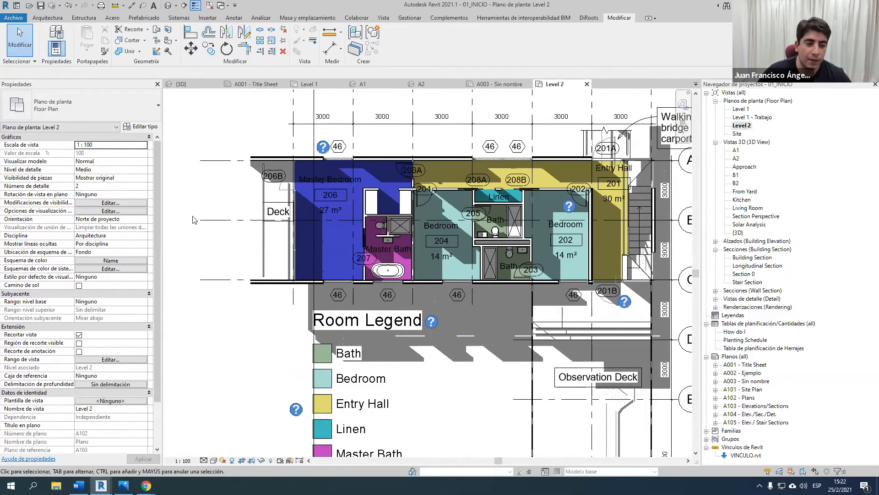
Step: Examine the shadows around the Master Bedroom and check the Level 2 plan's view range settings
scroll(337, 219, "up", 3)
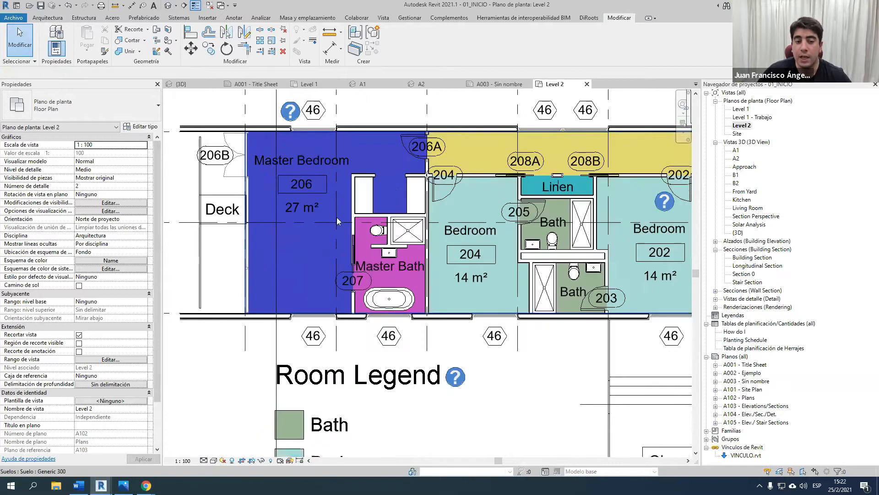
scroll(292, 159, "up", 1)
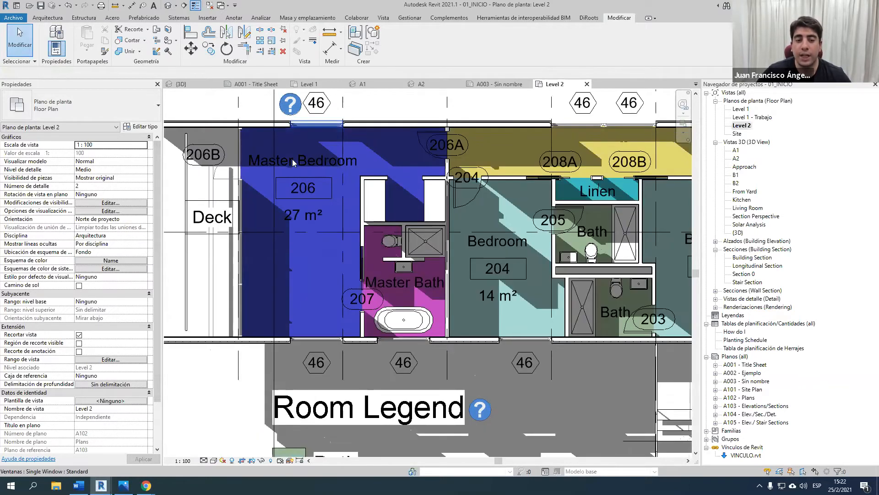
middle_click_drag(292, 158, 346, 208)
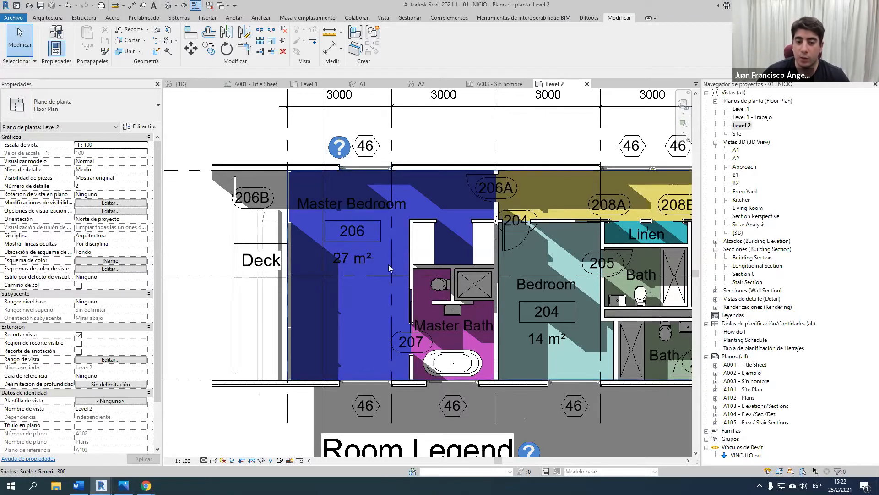
scroll(391, 205, "up", 2)
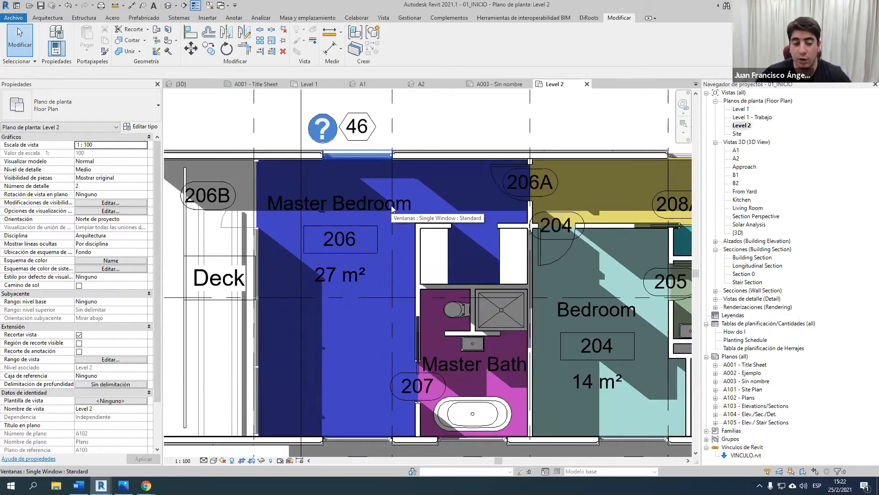
left_click(107, 359)
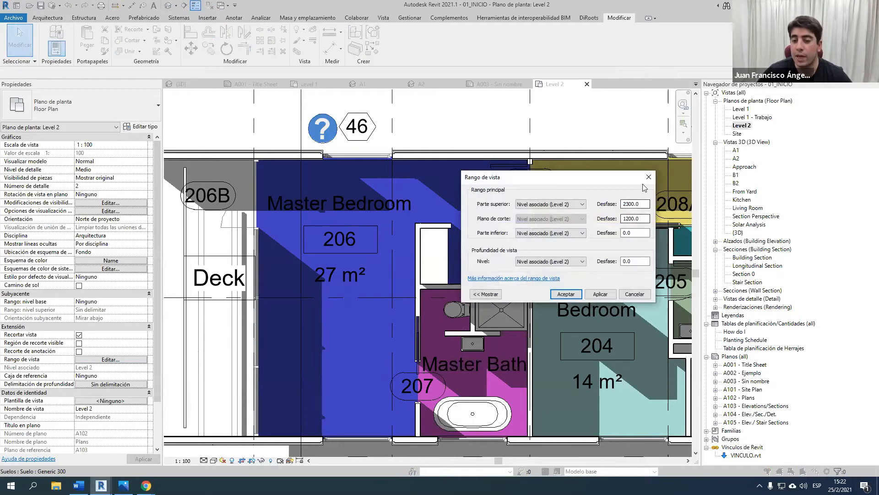
left_click(648, 177)
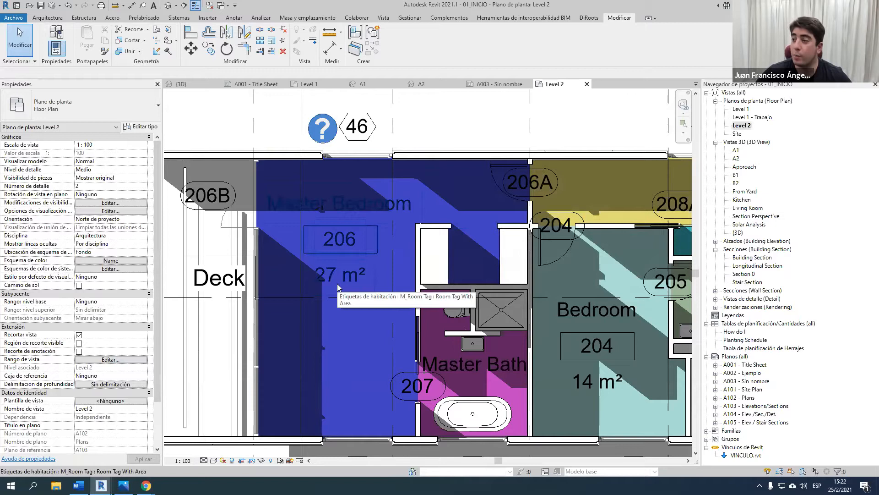
Step: Open the Section 0 view from its section line between grids 1 and 2 in the Level 2 plan
scroll(343, 295, "down", 3)
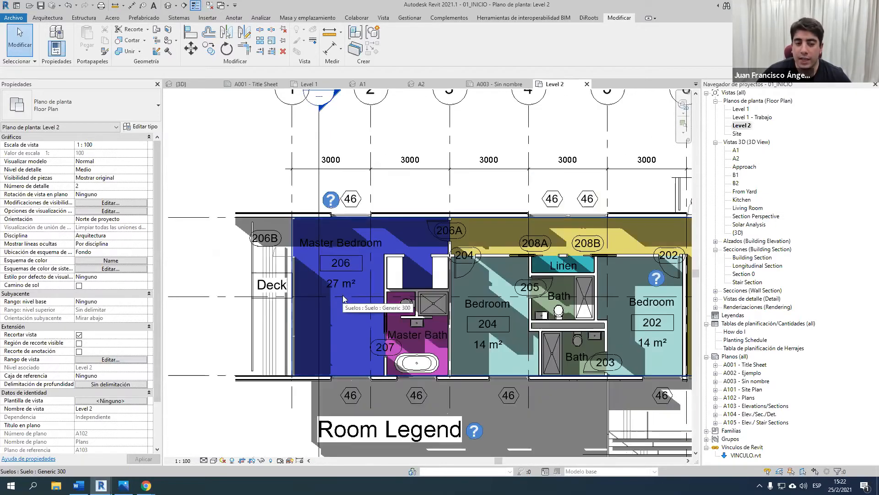
scroll(332, 224, "down", 3)
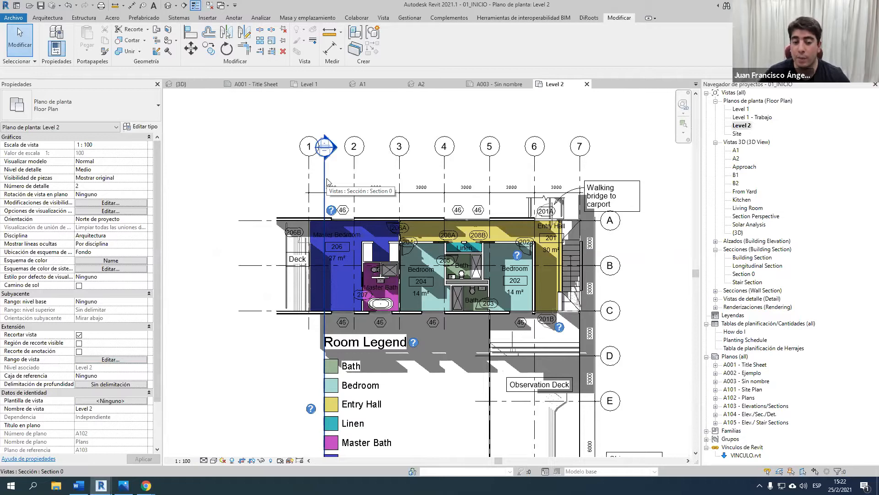
left_click(326, 180)
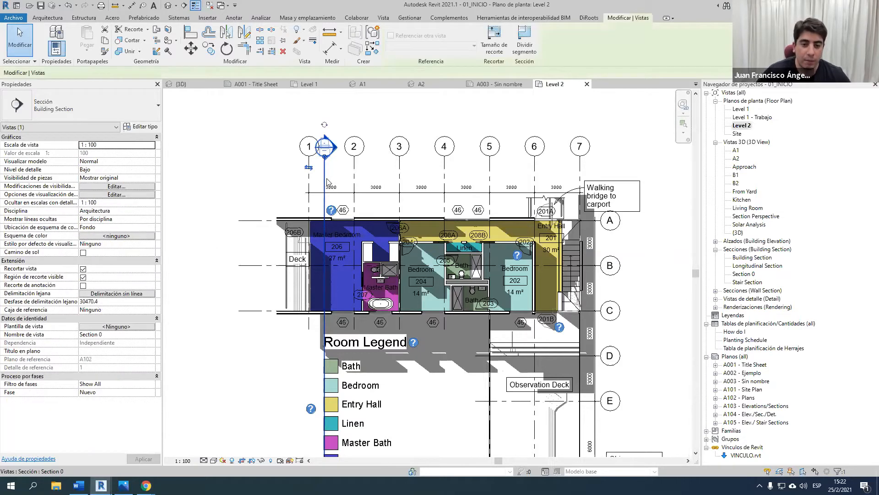
right_click(327, 179)
left_click(350, 232)
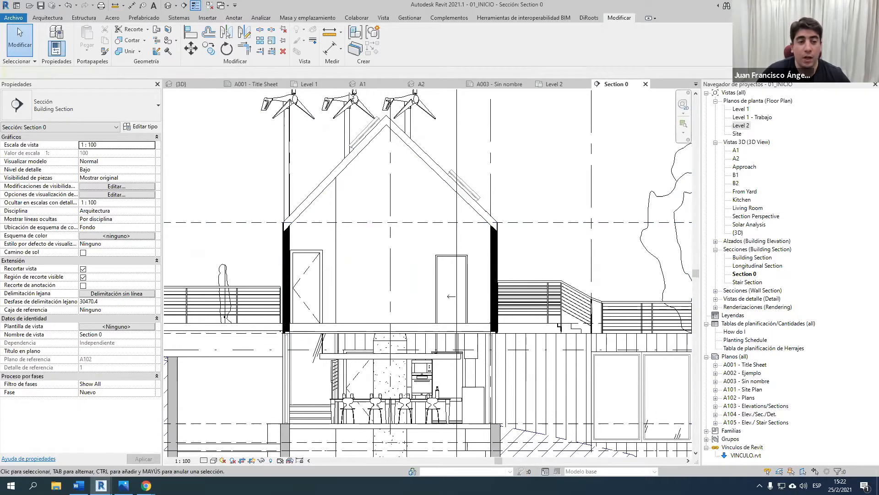
Step: Create a non-perspective camera view from Section 0, with the eye near the roof's eaves line on the central axis, aimed downward at the upper floor
left_click(383, 17)
left_click(333, 50)
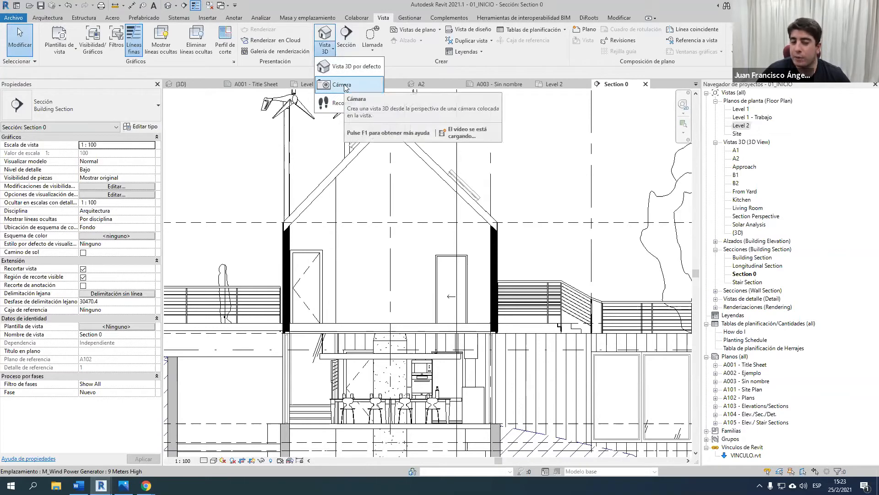
left_click(343, 86)
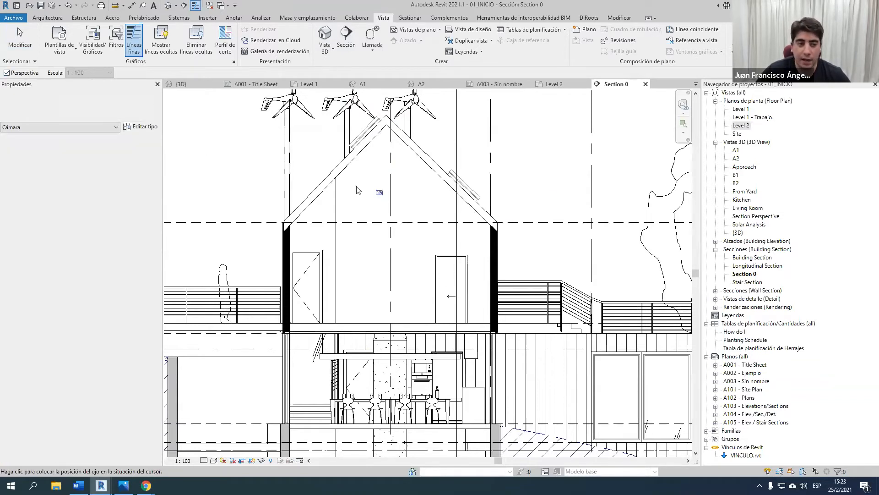
left_click(22, 73)
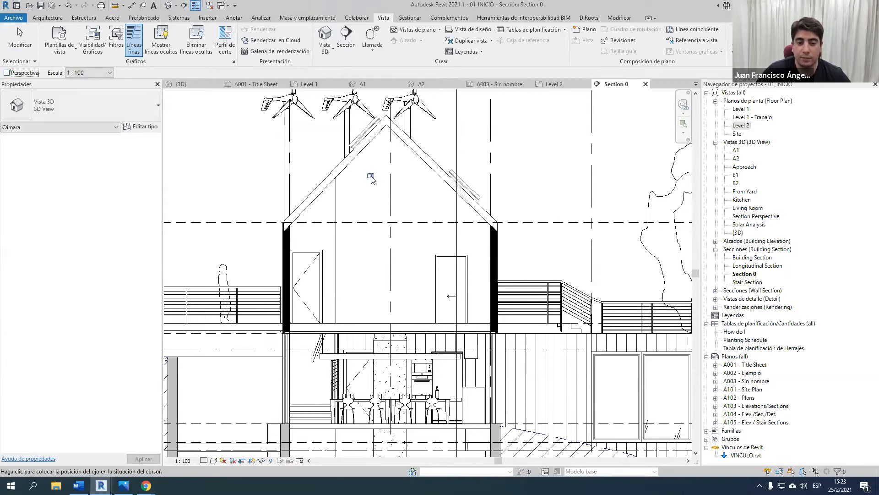
scroll(372, 241, "up", 1)
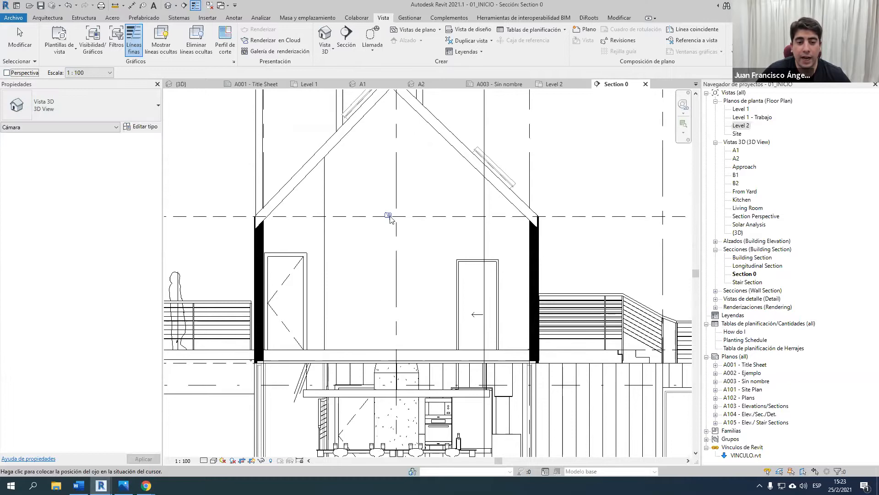
scroll(394, 219, "up", 5)
left_click(403, 223)
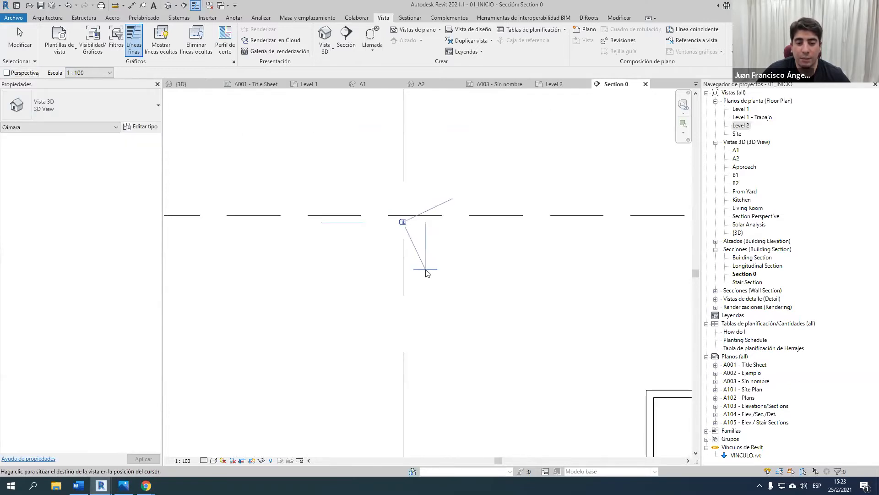
scroll(422, 238, "down", 4)
scroll(412, 190, "up", 1)
left_click(410, 315)
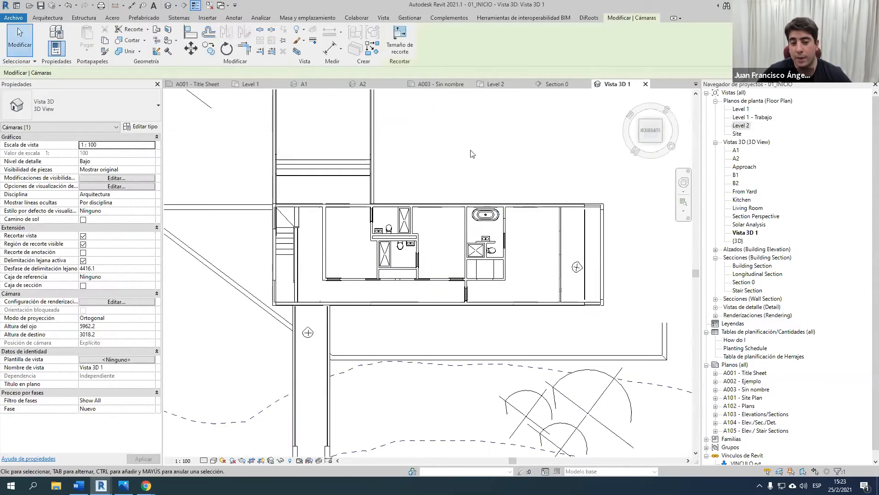
Step: Turn on shadows in the new top-down camera view and inspect them across the upper floor's rooms
left_click(235, 460)
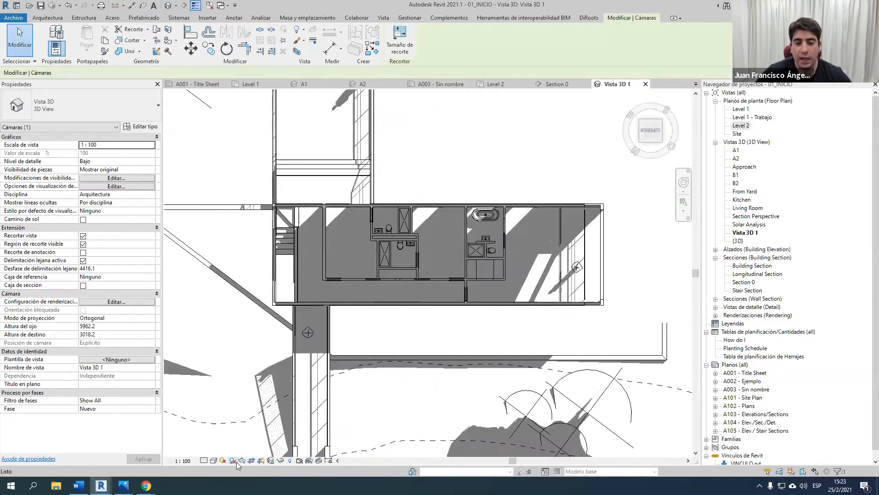
scroll(446, 228, "up", 2)
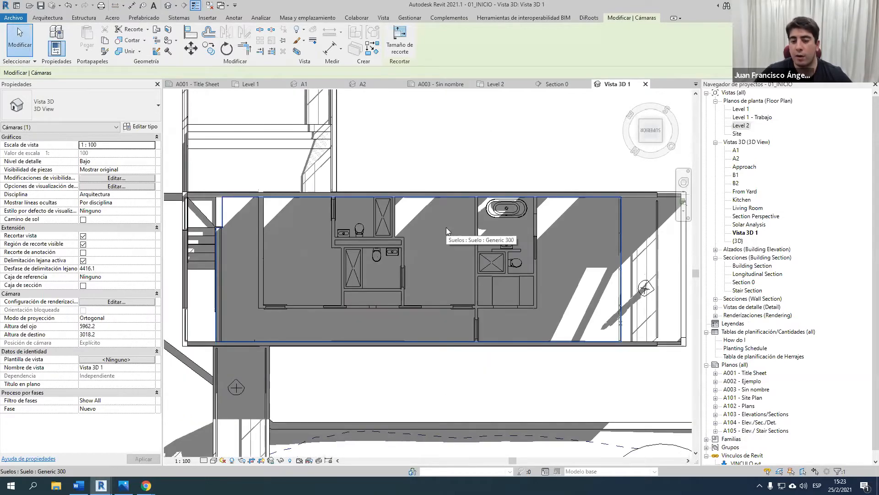
scroll(423, 219, "up", 2)
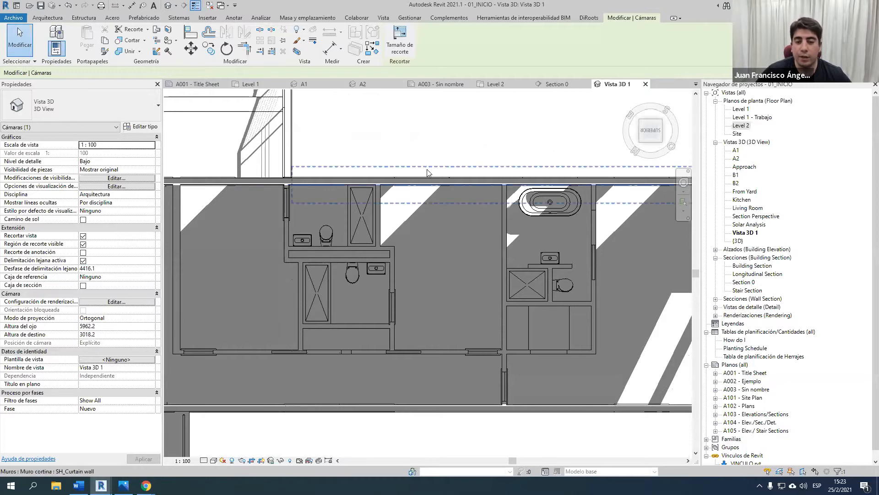
scroll(380, 174, "up", 2)
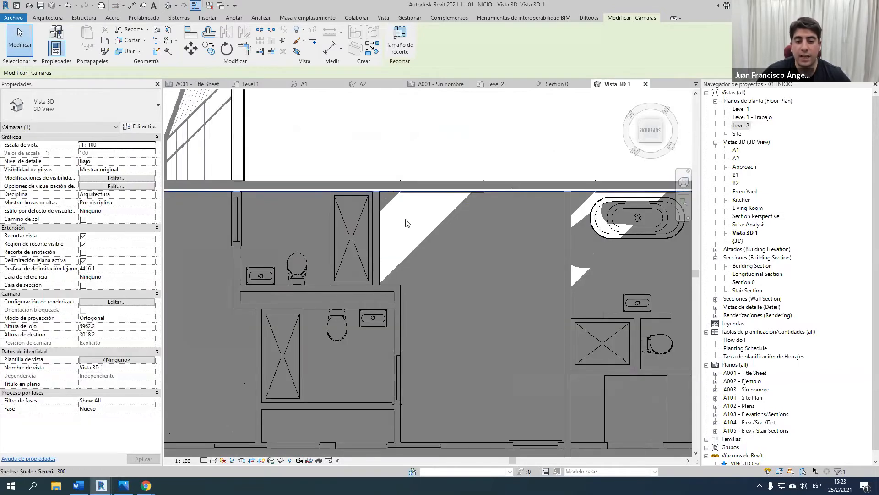
scroll(424, 222, "down", 2)
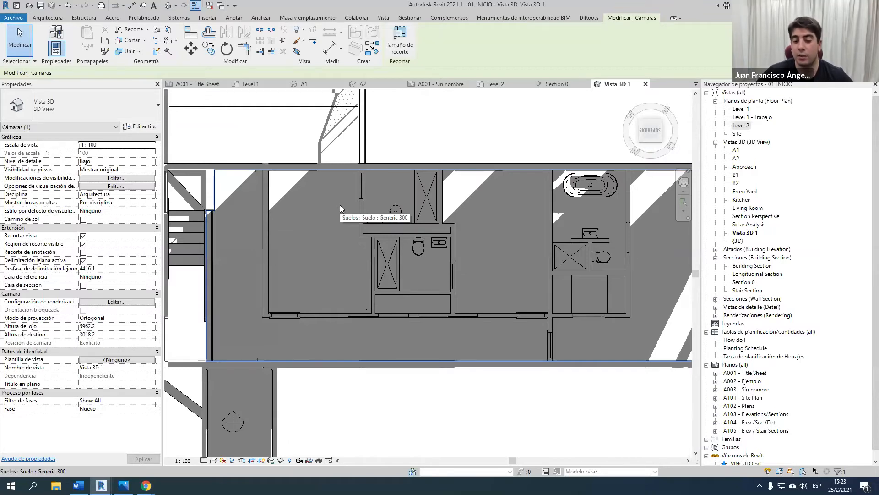
scroll(359, 205, "down", 1)
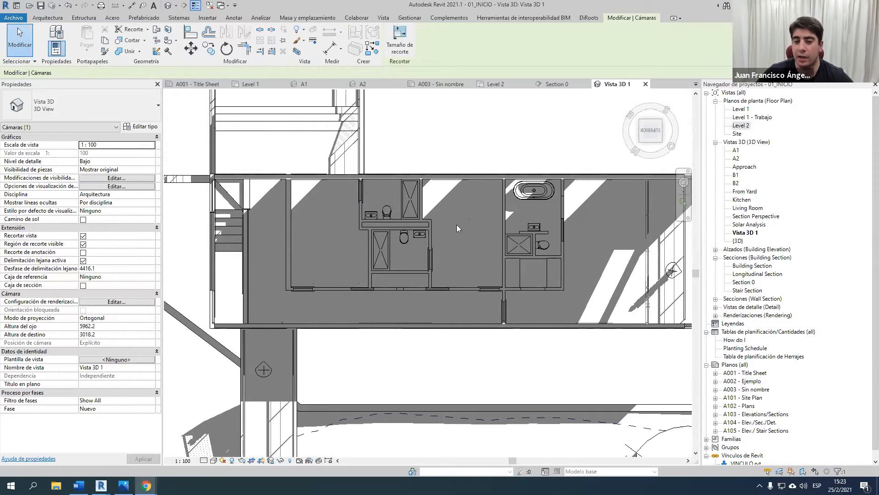
scroll(457, 224, "down", 3)
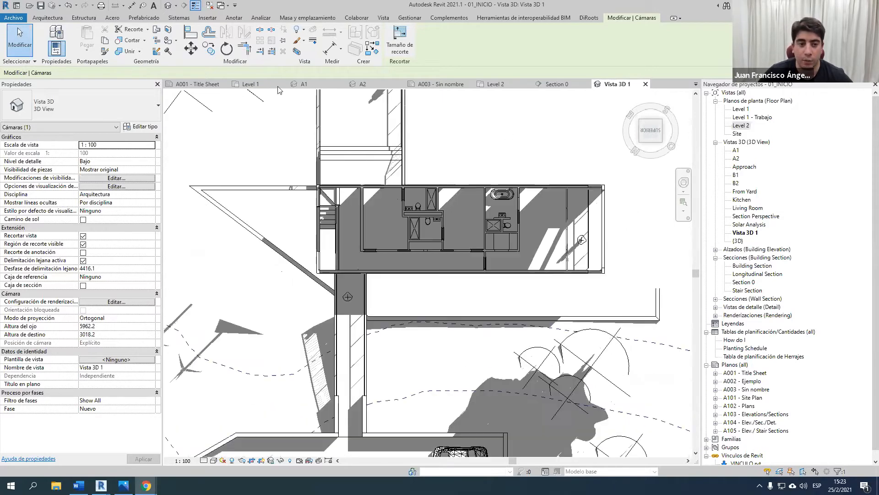
Step: Return to the {3D} view and identify the linked VINCULO.rvt wall and door beside the timber-clad terrace wall
left_click(168, 5)
scroll(445, 269, "down", 3)
middle_click_drag(444, 273, 328, 230, "shift")
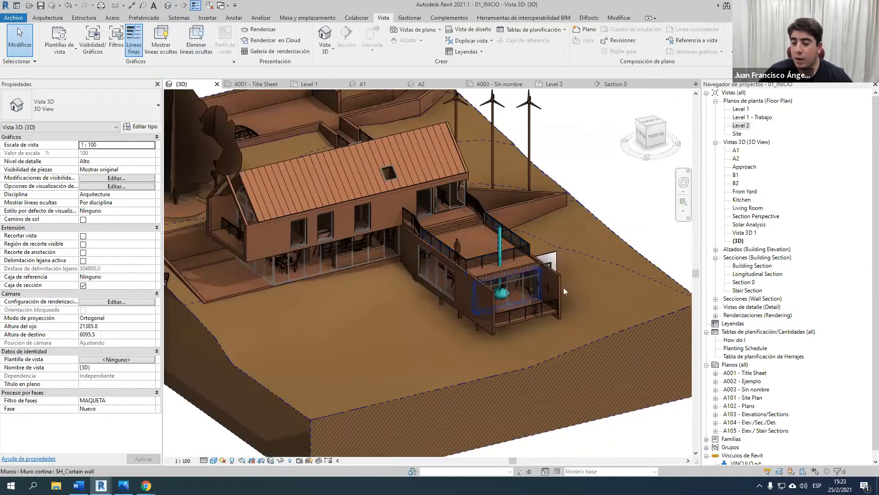
middle_click_drag(609, 296, 534, 270)
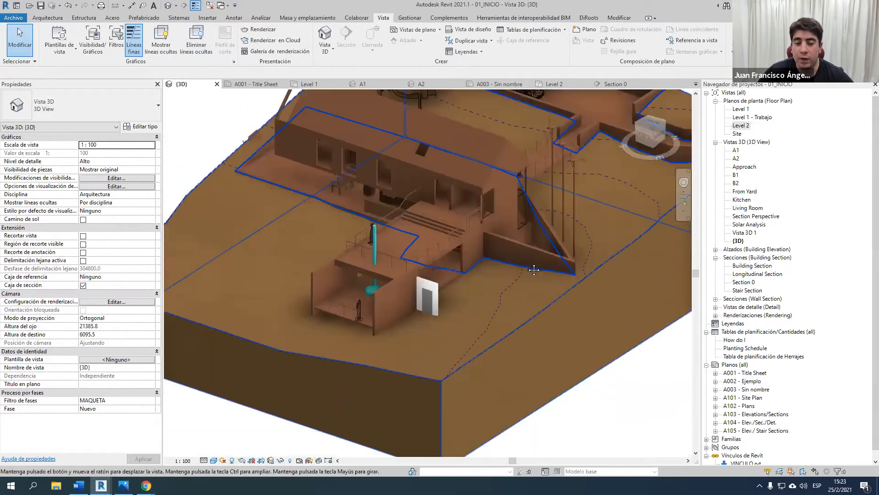
scroll(414, 315, "up", 6)
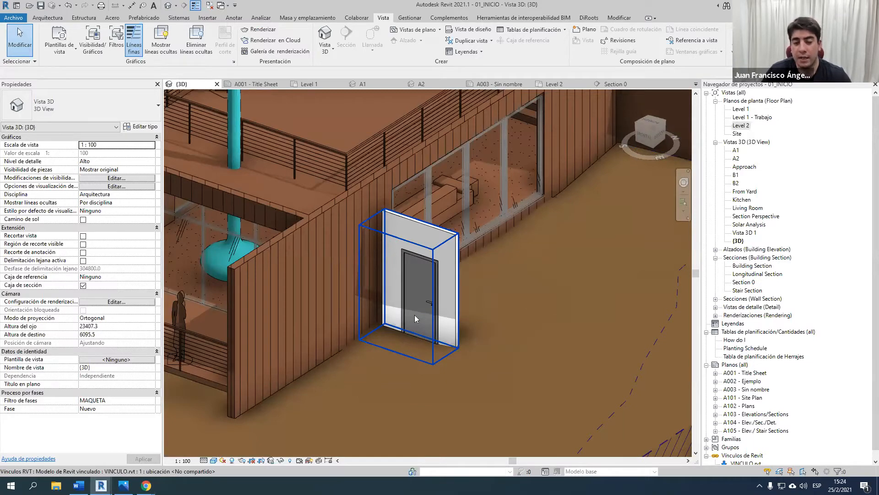
left_click(429, 287)
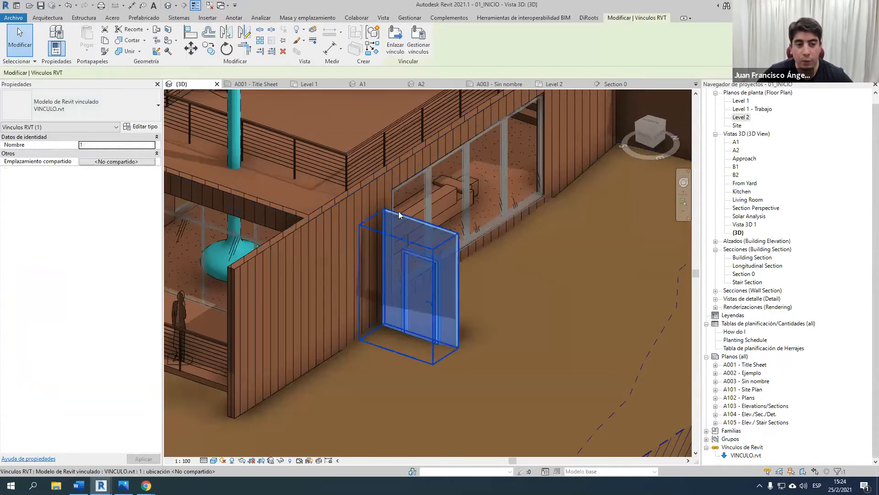
key("Escape")
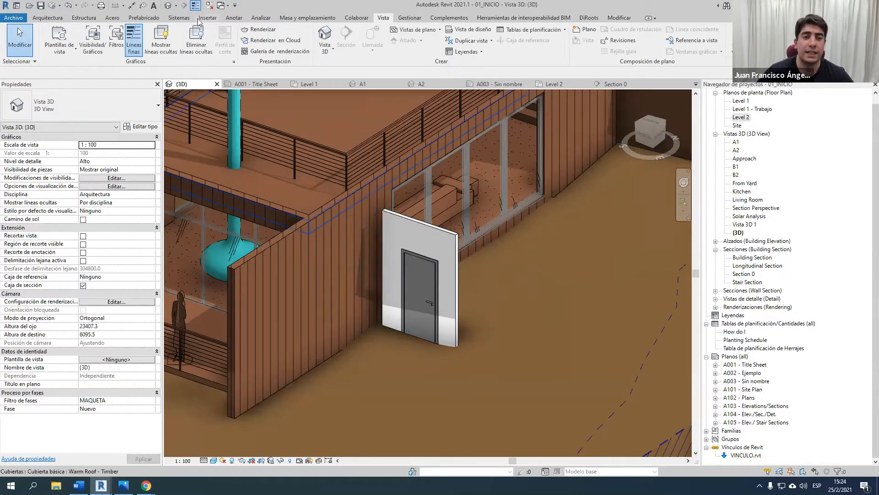
Step: Examine the linked VINCULO.rvt wall and its door from close up and in the context of the house
left_click(207, 17)
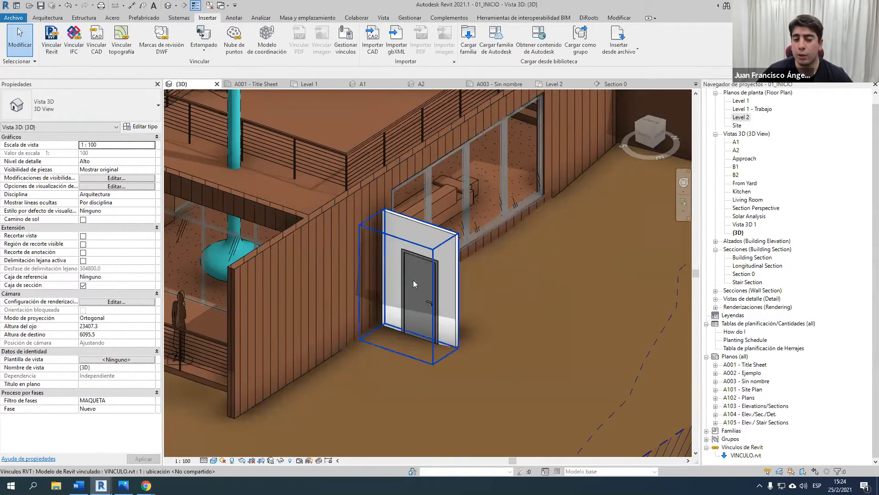
left_click(447, 283)
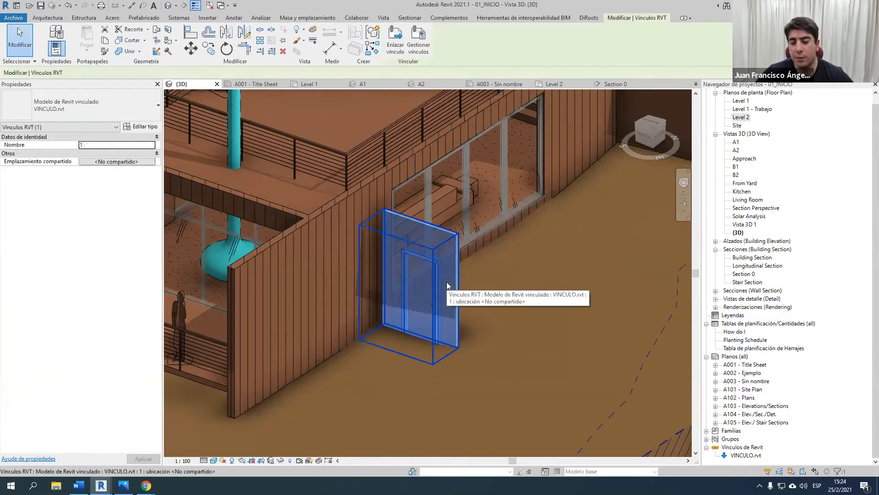
key("Escape")
middle_click_drag(460, 290, 466, 281, "shift")
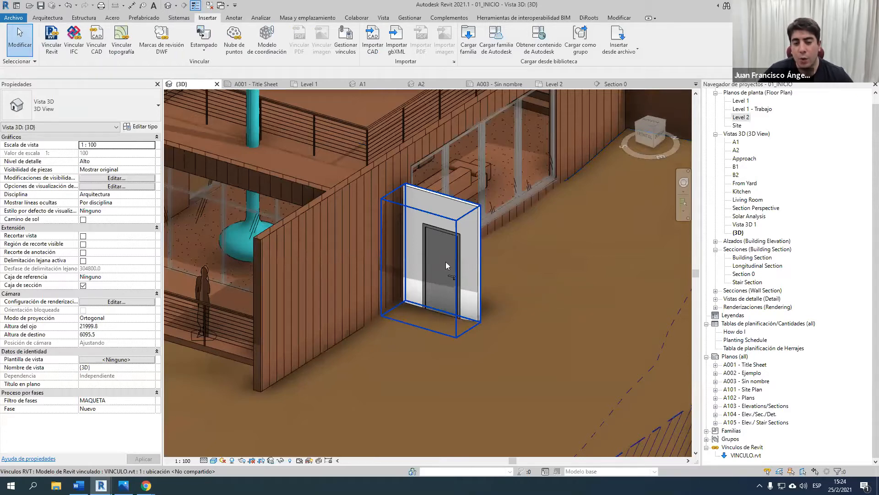
scroll(446, 262, "up", 3)
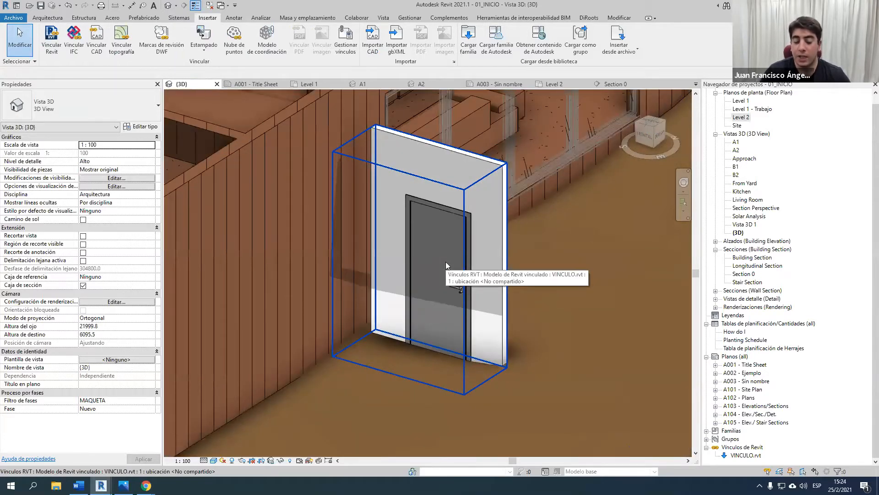
scroll(446, 262, "down", 5)
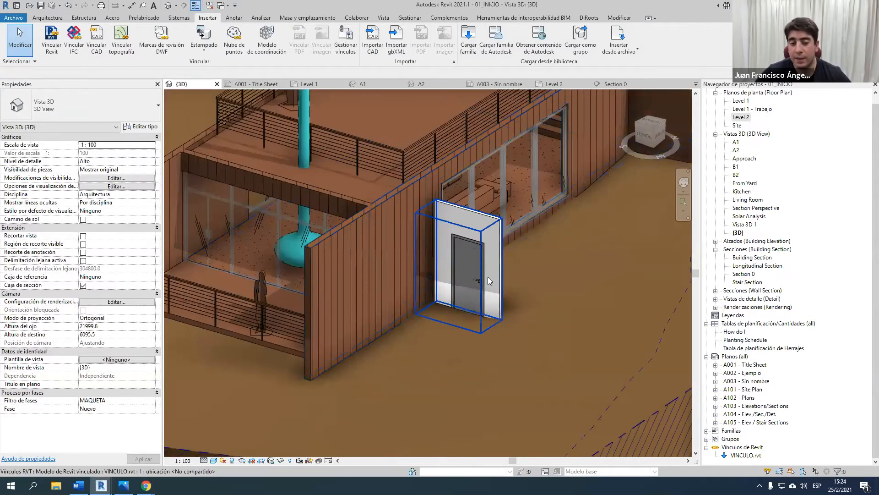
scroll(489, 279, "up", 1)
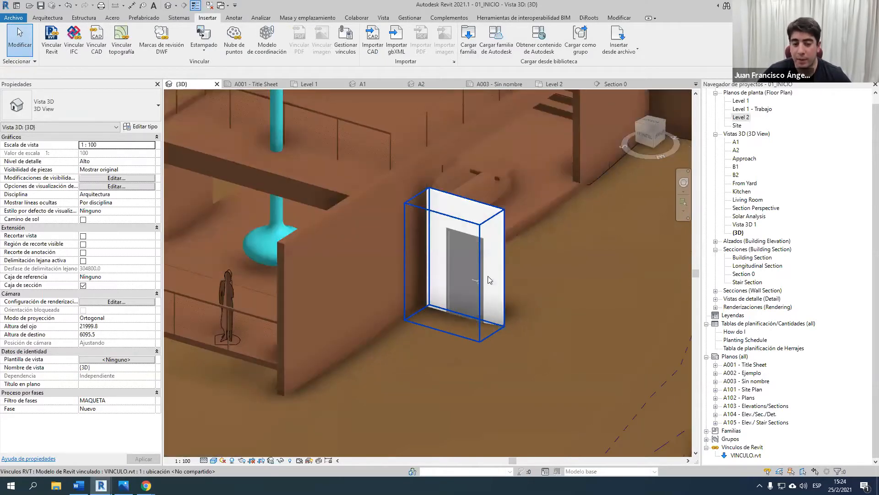
scroll(489, 279, "up", 3)
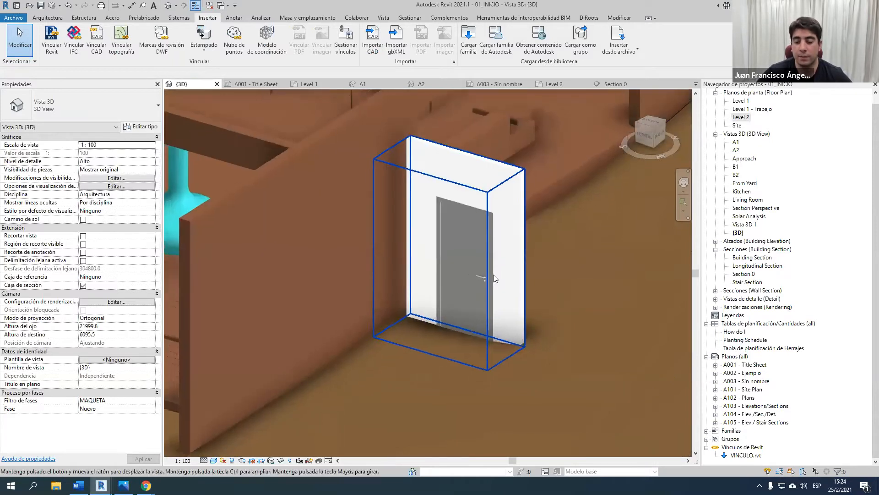
left_click(56, 18)
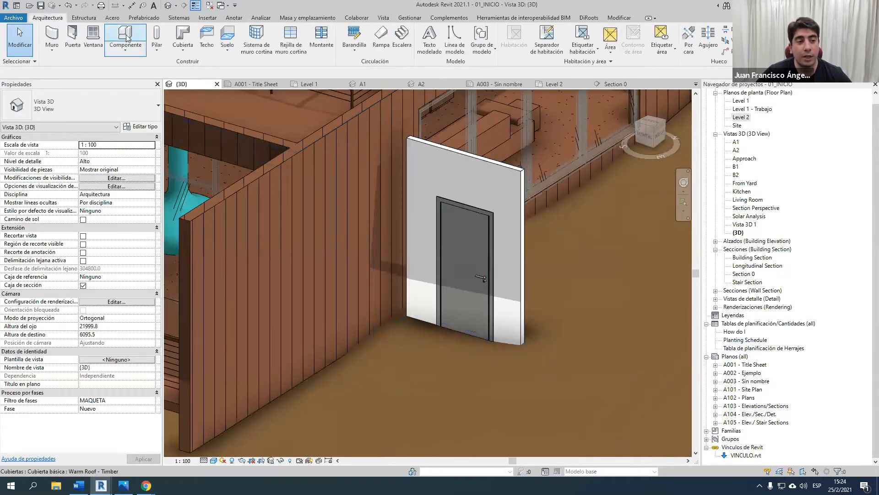
left_click(72, 37)
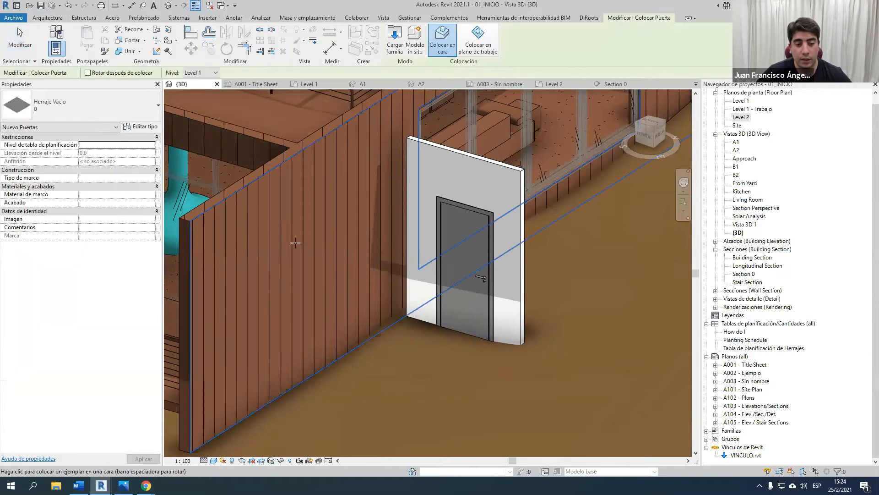
key("Escape")
key("Escape")
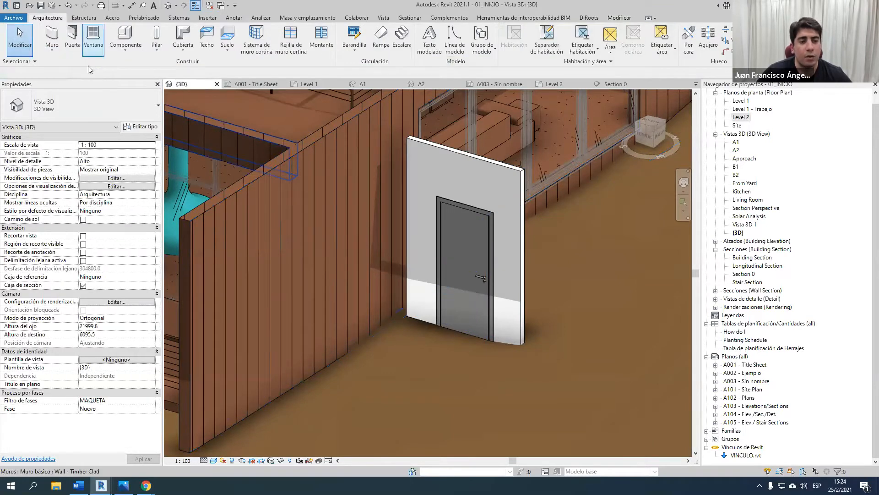
Step: Inspect the host model's timber-clad wall and compare it with the linked wall and door
scroll(284, 251, "down", 2)
scroll(372, 262, "up", 2)
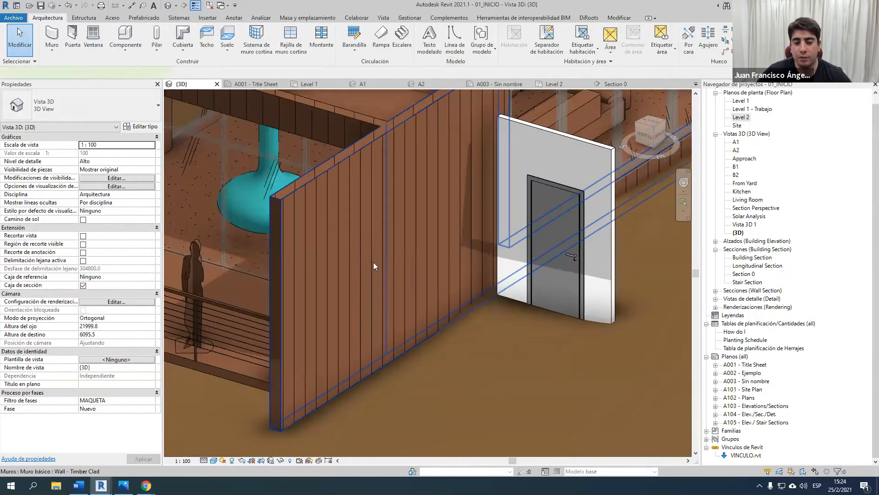
left_click(372, 262)
key("Escape")
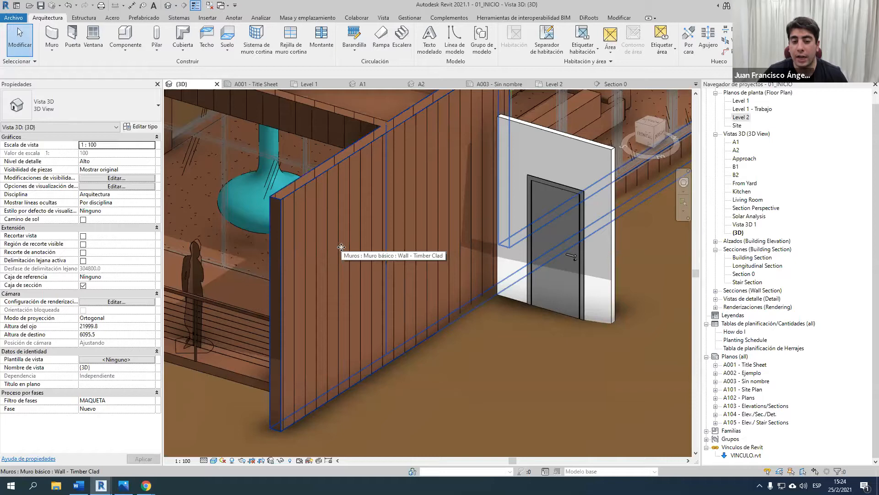
scroll(584, 217, "up", 5)
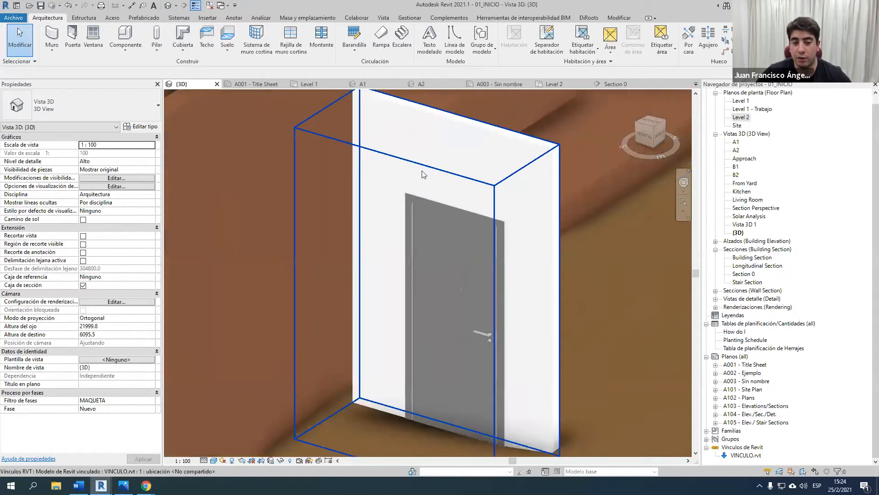
Step: Examine the linked VINCULO.rvt wall and door from close up and beside the timber-clad wall of the house
scroll(447, 137, "down", 5)
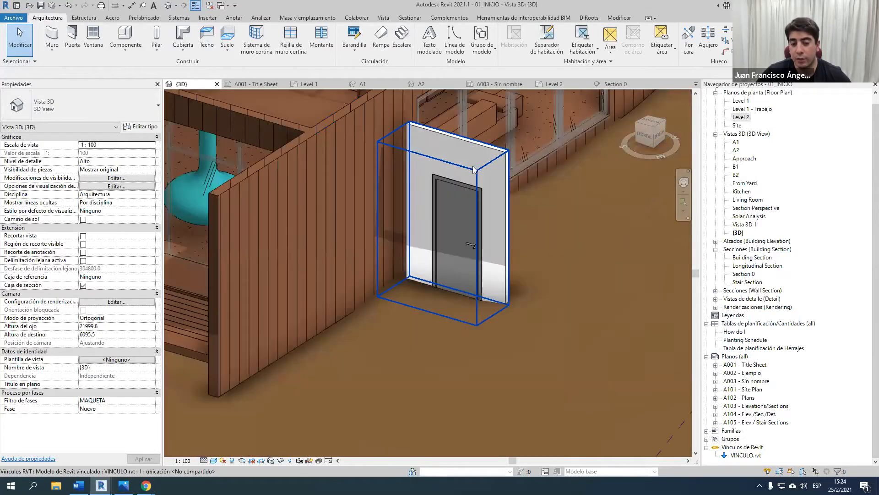
middle_click_drag(499, 208, 482, 235, "shift")
scroll(332, 318, "up", 3)
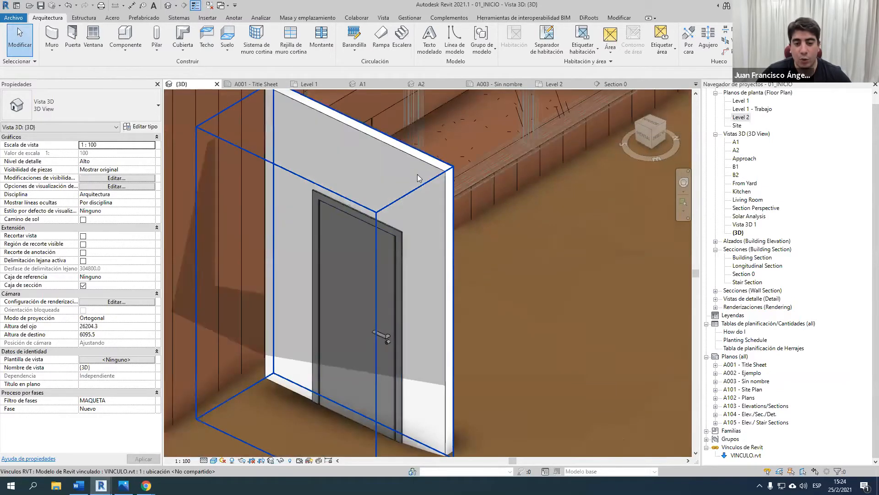
left_click(387, 175)
key("Escape")
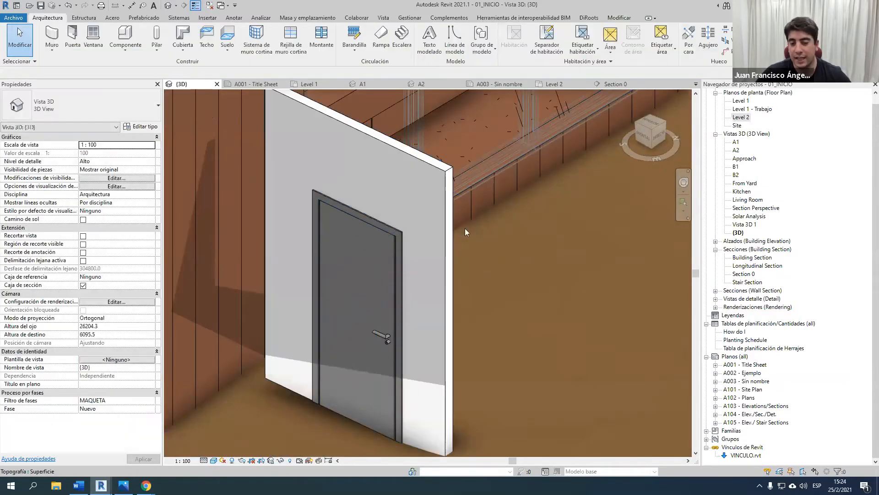
scroll(465, 228, "down", 3)
scroll(468, 233, "down", 3)
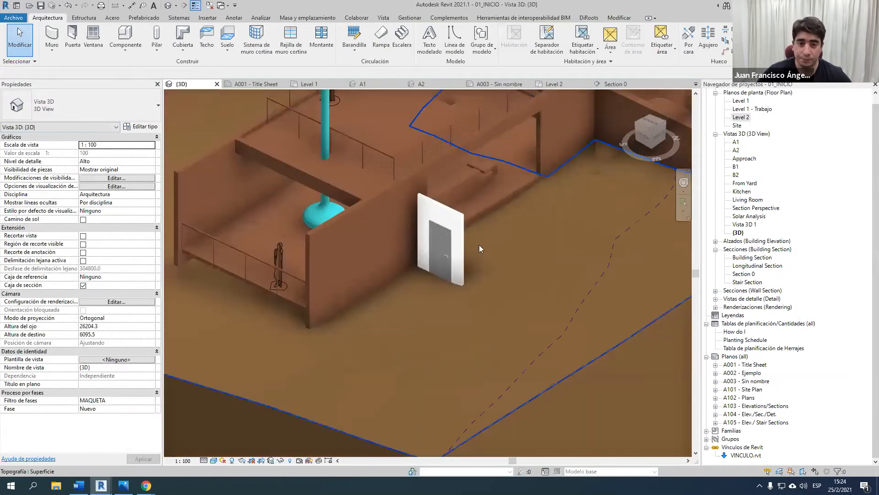
middle_click_drag(438, 260, 444, 288)
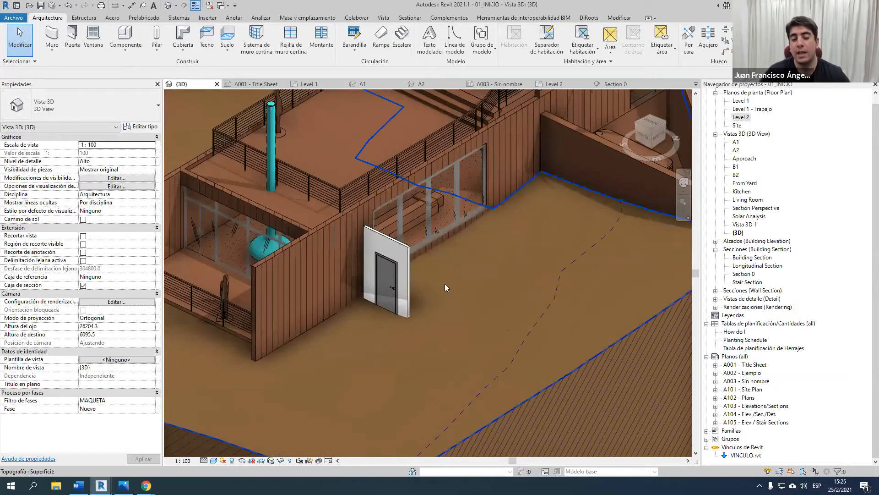
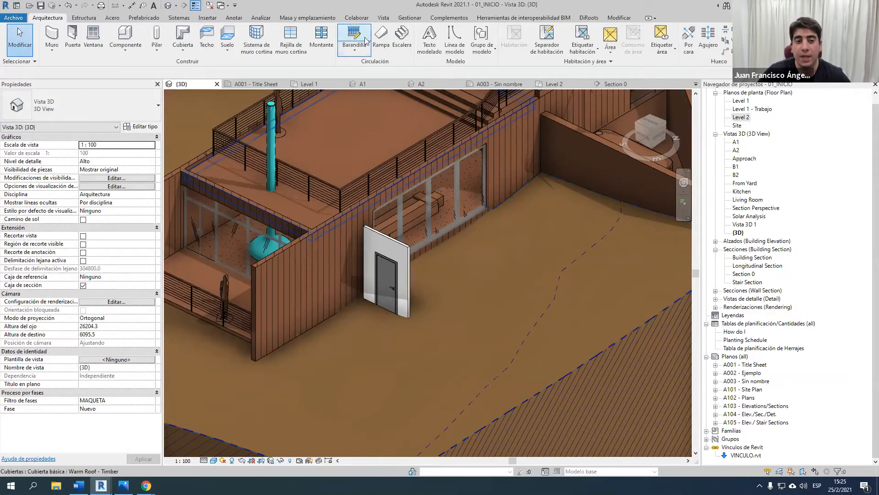
Step: Copy the door from the linked VINCULO.rvt model into the host project with Copy/Monitor and finish the session
left_click(359, 21)
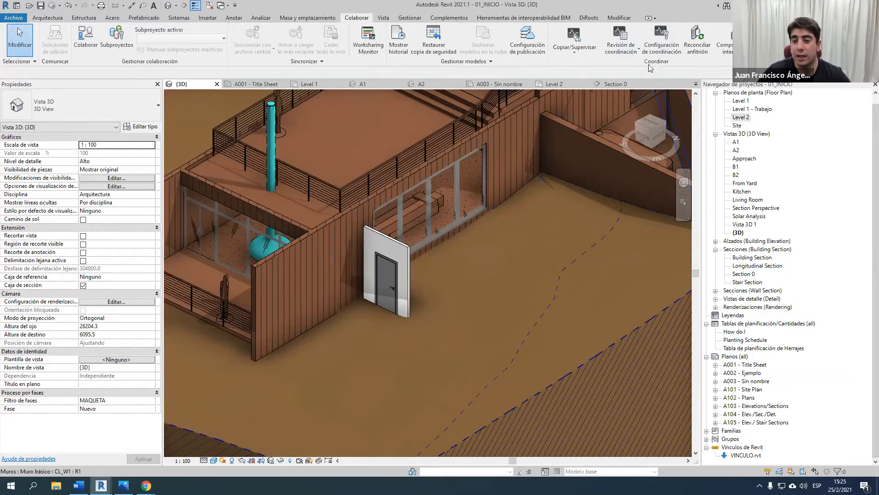
left_click(567, 55)
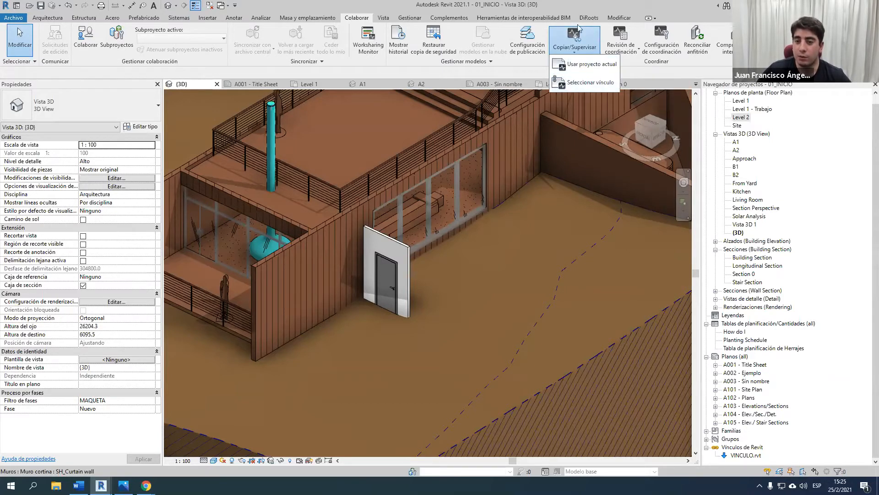
left_click(579, 87)
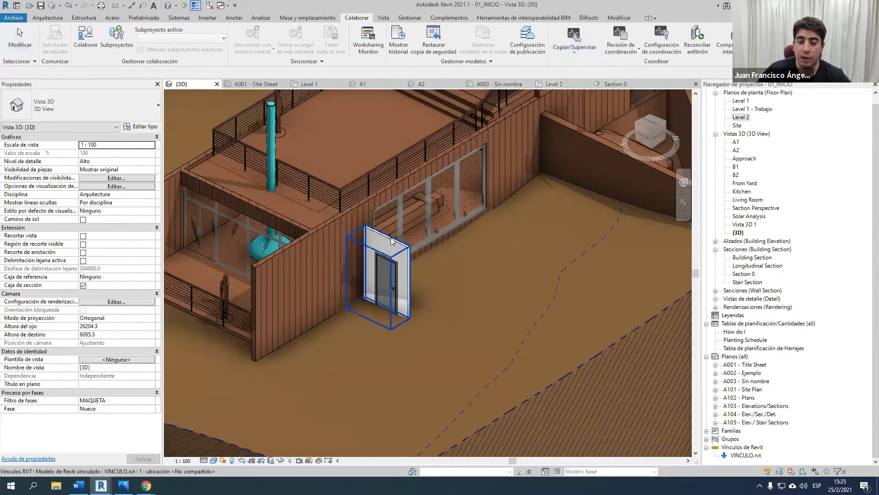
left_click(391, 242)
scroll(392, 274, "up", 4)
left_click(83, 41)
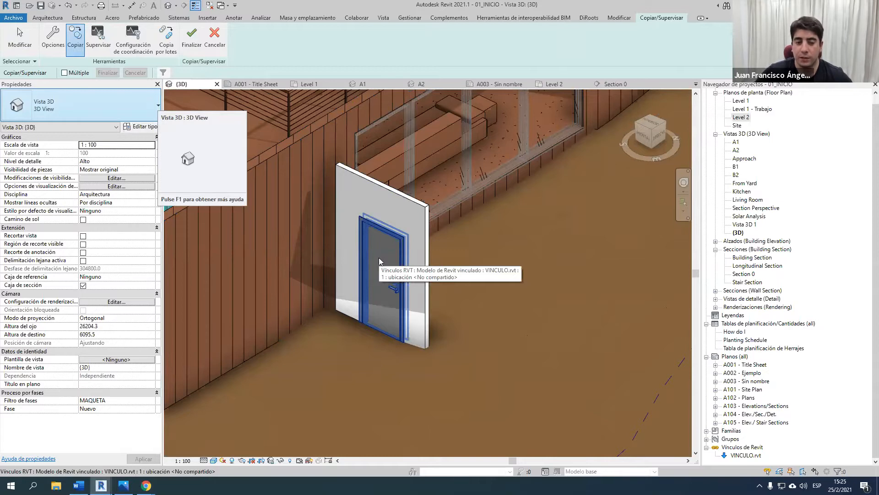
left_click(379, 258)
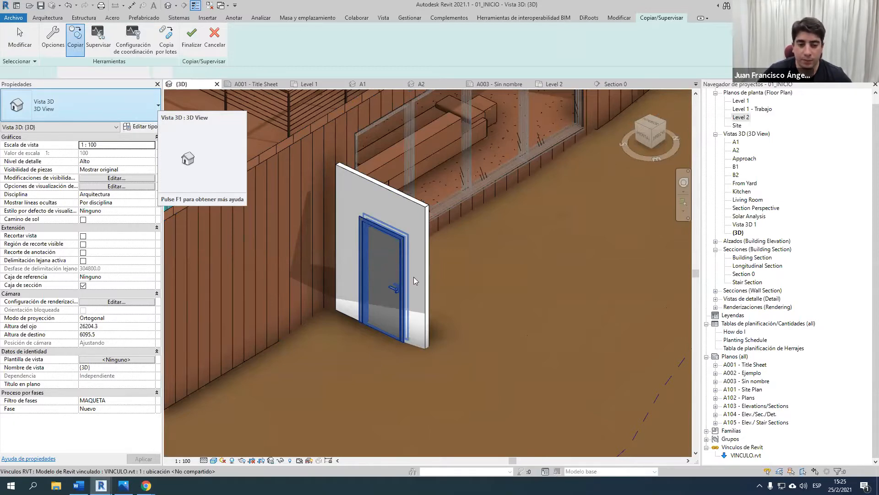
left_click(414, 277)
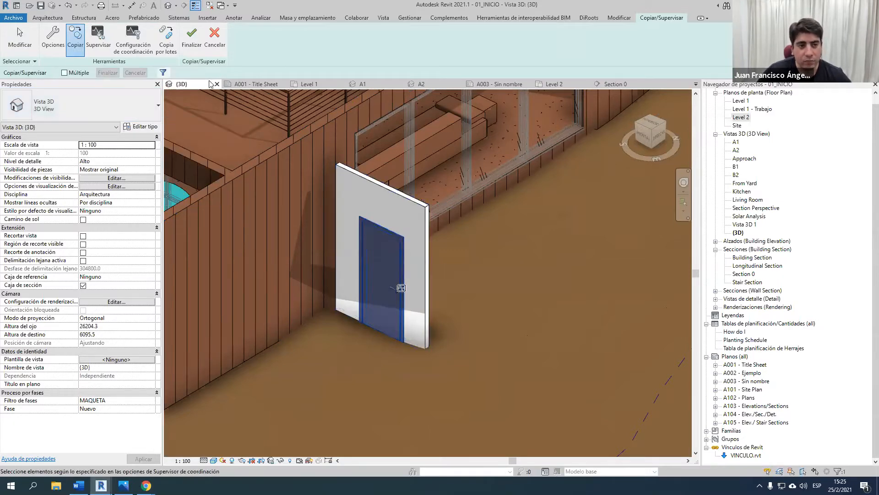
left_click(191, 46)
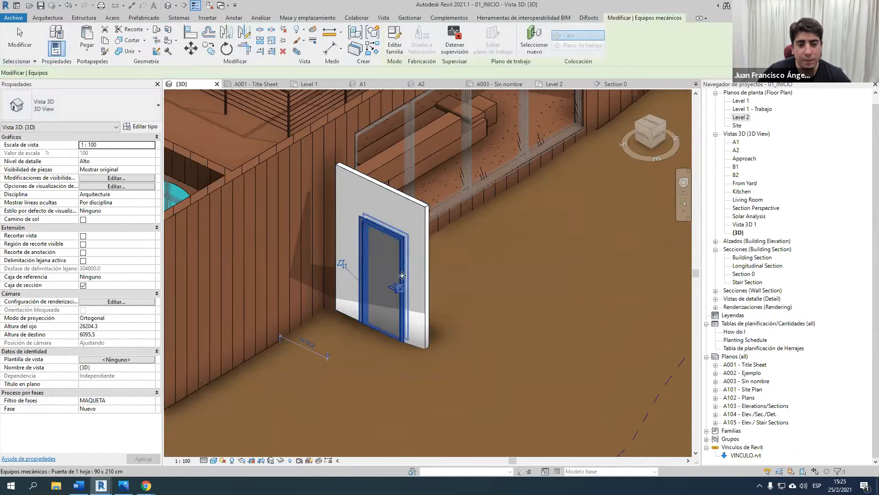
key("Escape")
Step: Check the copied door's category and instance properties, and compare it with the linked wall around it
left_click(385, 259)
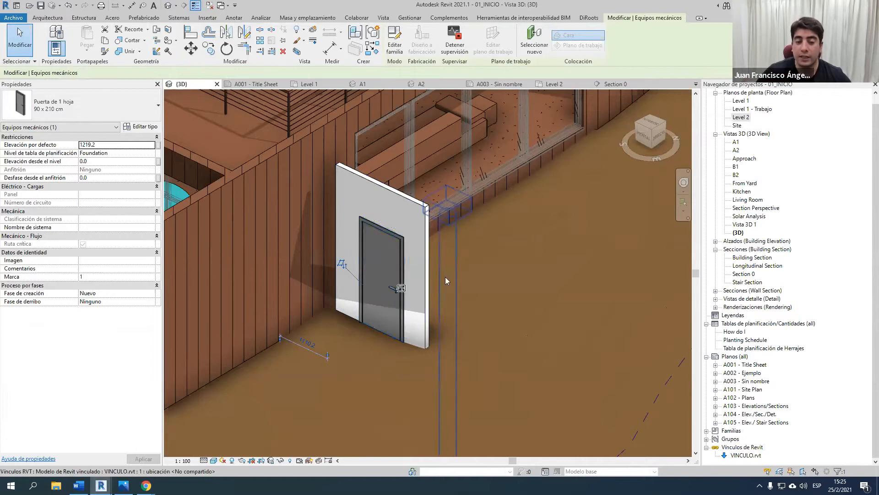
key("b")
key("x")
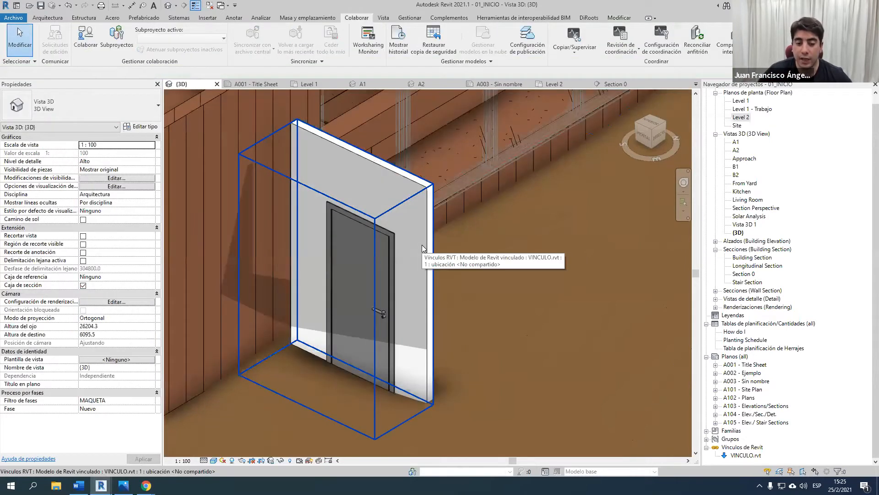
left_click(379, 261)
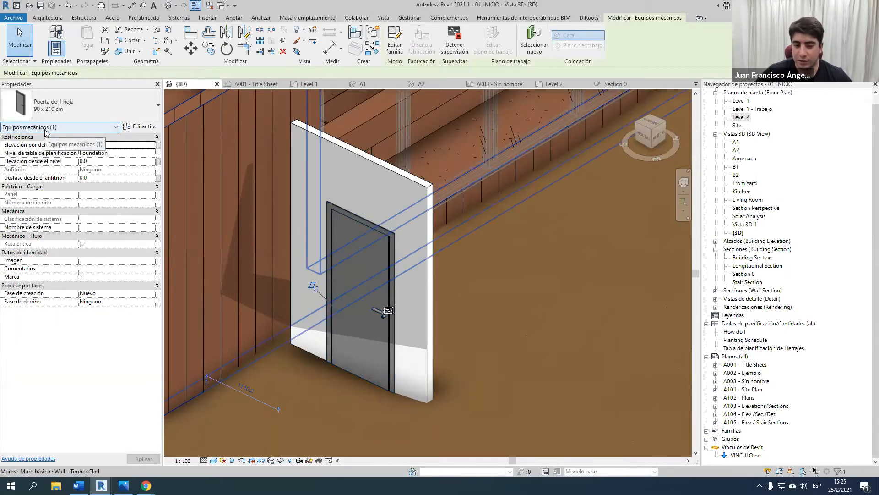
key("Escape")
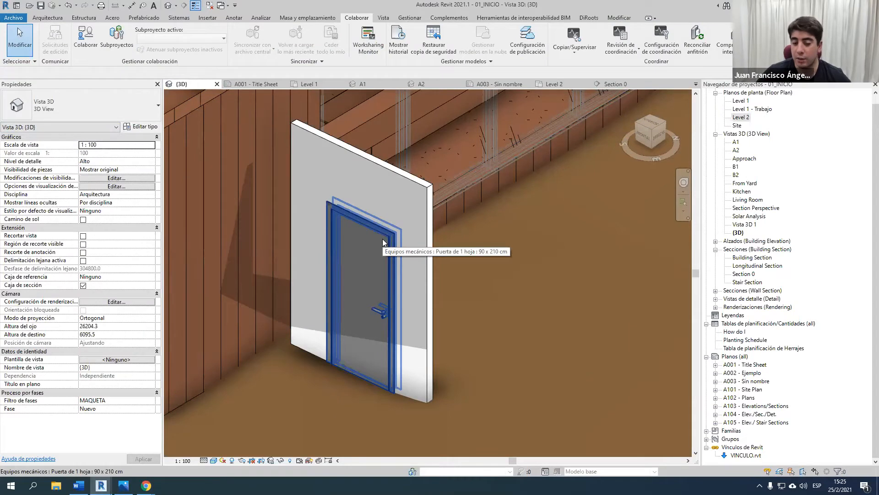
scroll(384, 242, "down", 4)
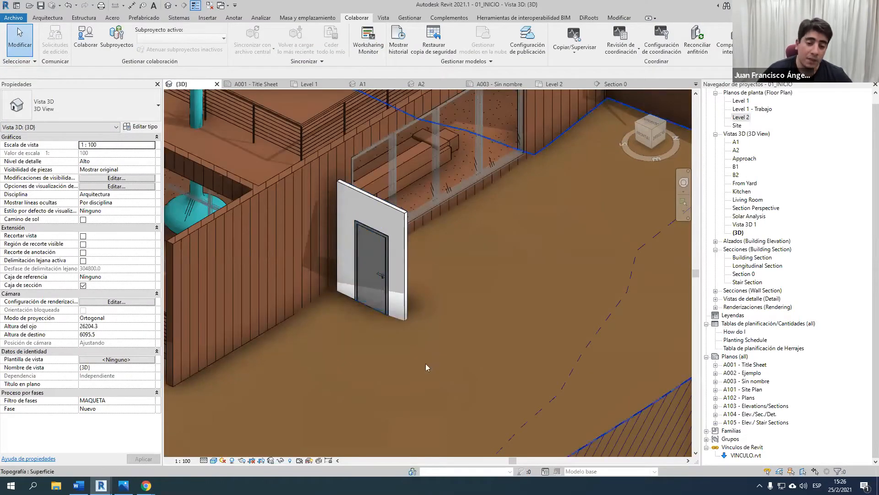
Step: Open the copied door's family for editing and examine its door geometry and the surrounding host extrusion
left_click(368, 276)
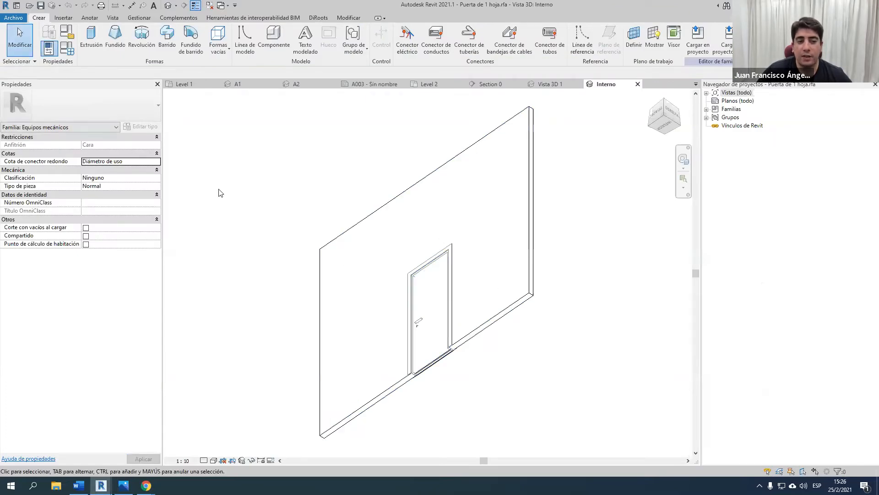
middle_click_drag(503, 300, 521, 397, "shift")
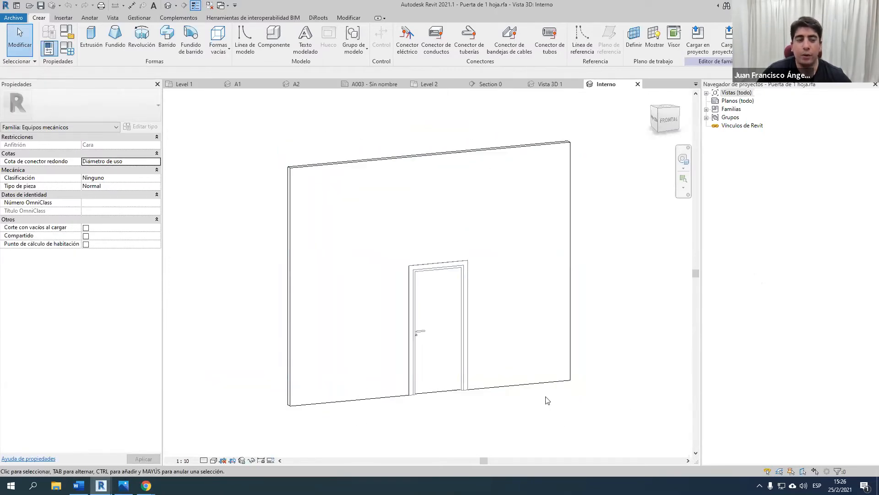
left_click(349, 257)
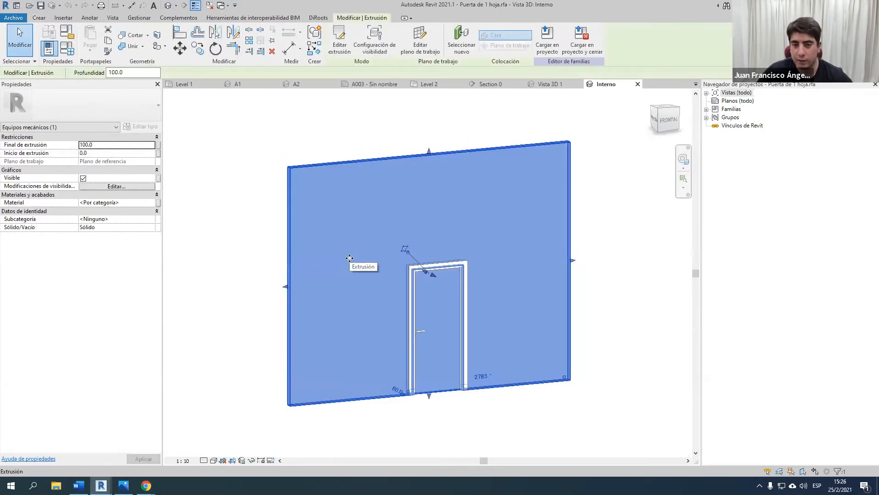
left_click(255, 142)
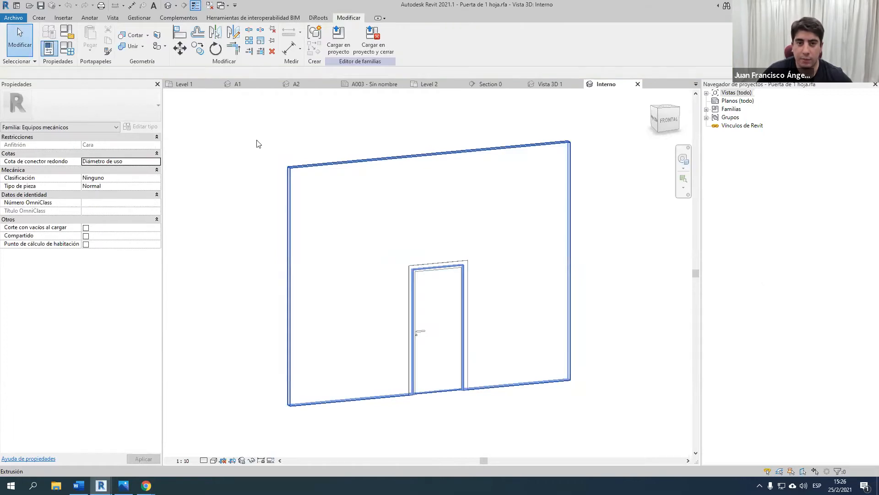
Step: Load the door family into the project and place another Puerta de 1 hoja 90 x 210 cm on the timber-clad wall's face
left_click(338, 45)
left_click(379, 264)
middle_click_drag(380, 265, 457, 242)
key("c")
key("s")
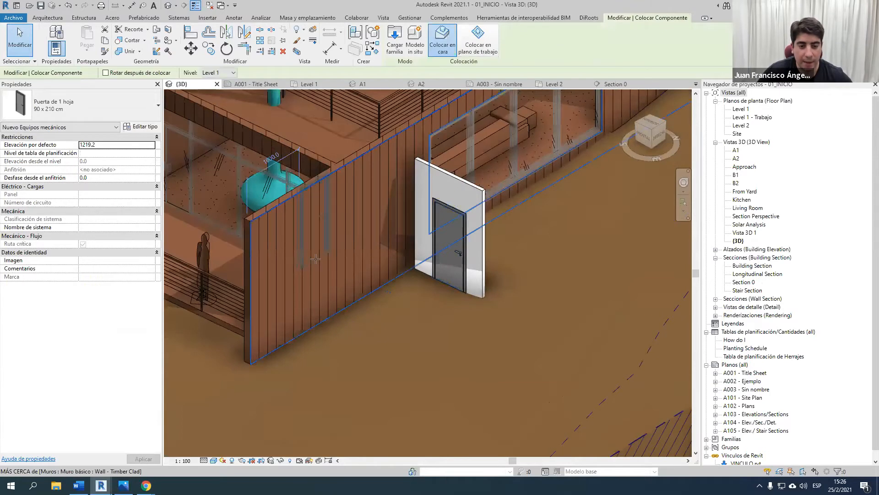
left_click(297, 308)
key("Escape")
key("Escape")
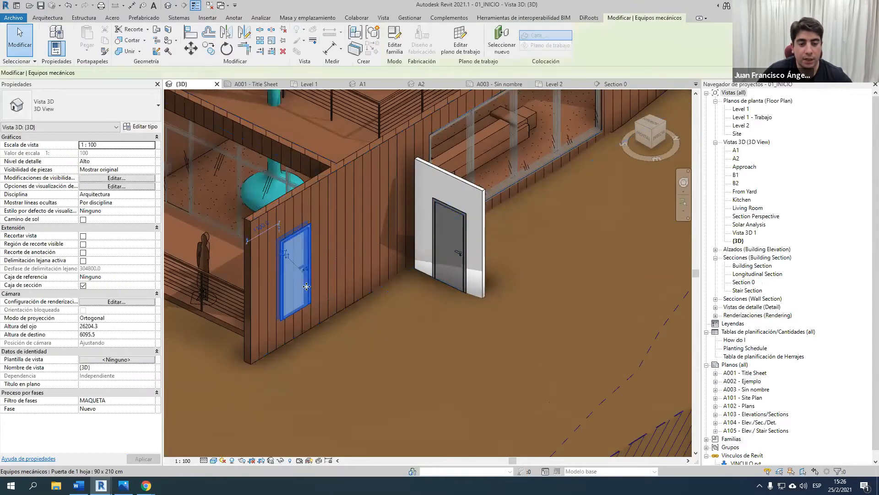
Step: Move the newly placed door off the timber-clad wall's face and inspect it from the terrace and from outside
left_click(306, 286)
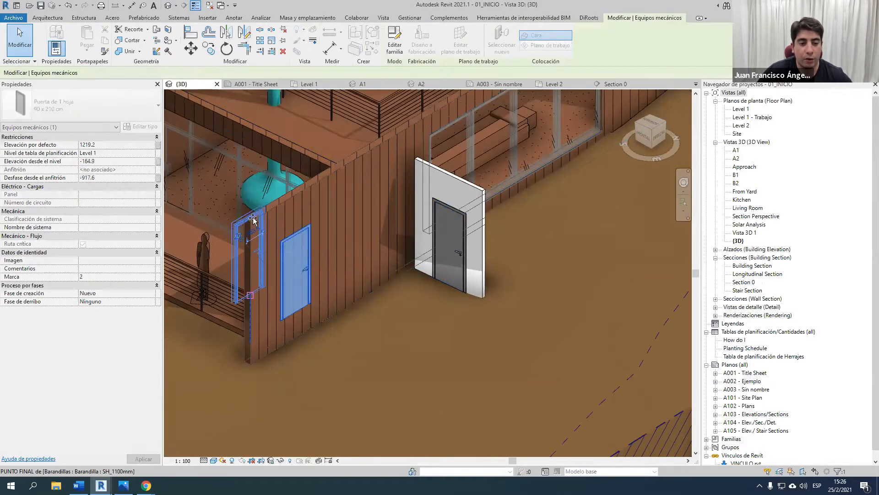
key("Delete")
middle_click_drag(255, 248, 618, 316, "shift")
left_click(616, 317)
scroll(518, 359, "up", 3)
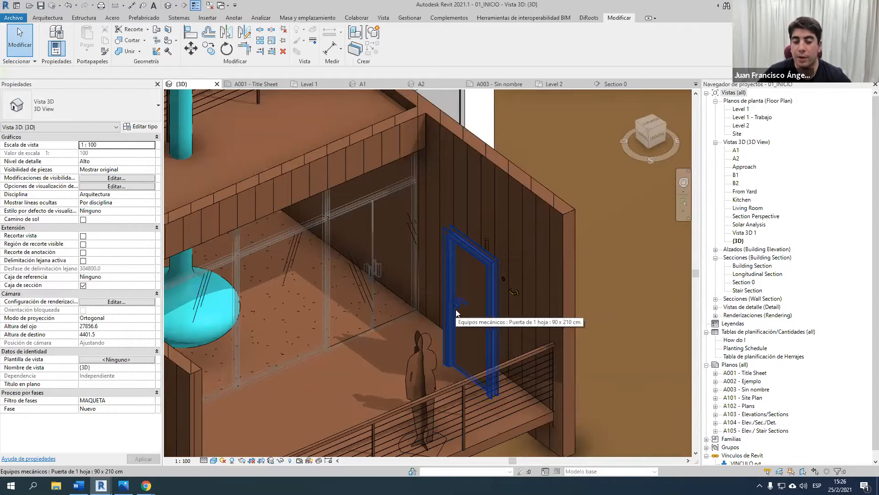
scroll(457, 310, "down", 2)
mouse_move(457, 309)
middle_mouse_down("shift")
mouse_move(394, 310)
mouse_move(492, 303)
mouse_move(463, 315)
mouse_move(465, 325)
middle_mouse_up("shift")
left_click(460, 302)
key("Escape")
scroll(542, 322, "up", 2)
middle_click_drag(542, 322, 359, 317)
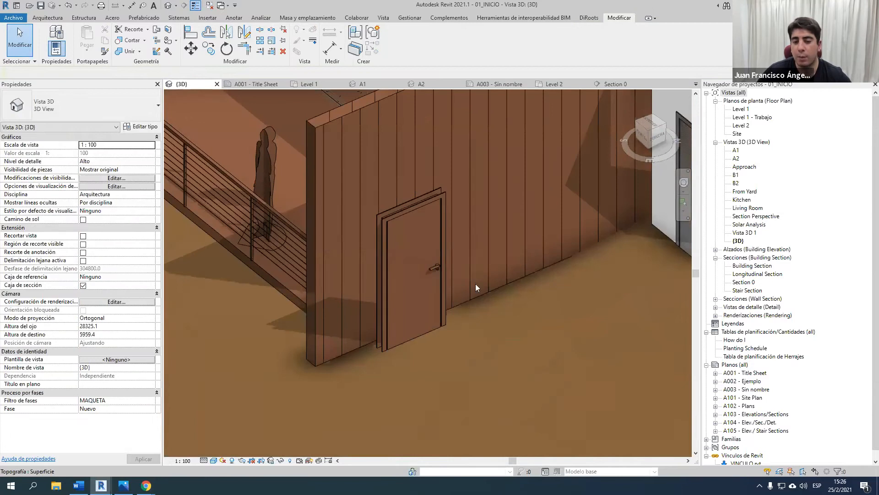
scroll(434, 255, "down", 2)
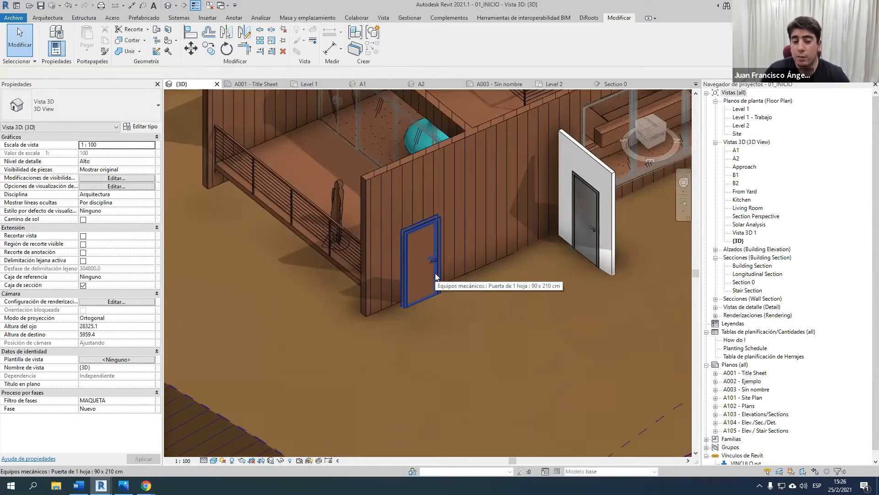
Step: Reopen the placed door's family, delete its host extrusion as a test, undo the deletion and check the Anfitrión property
left_click(433, 273)
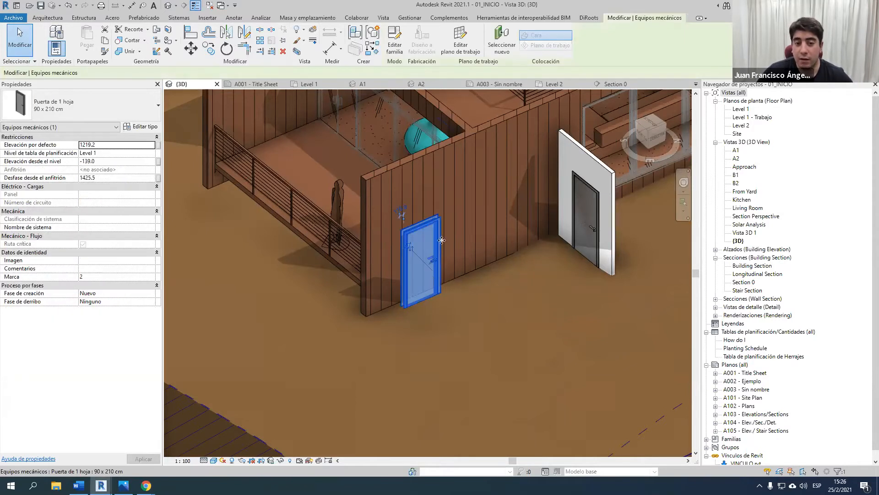
left_click(389, 46)
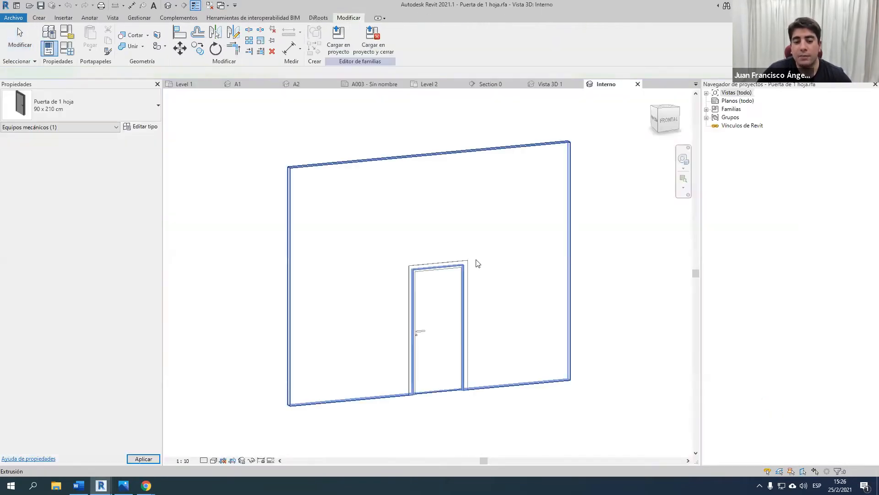
left_click(372, 227)
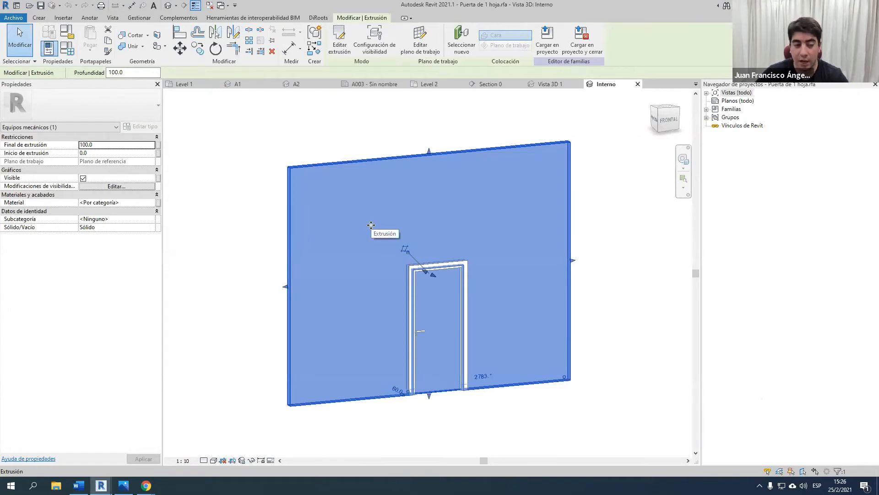
key("Delete")
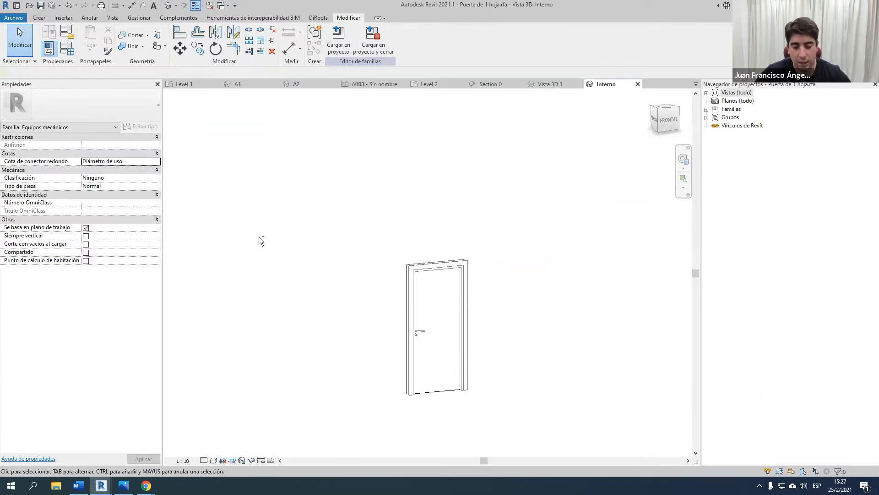
key("ctrl+z")
mouse_move(76, 152)
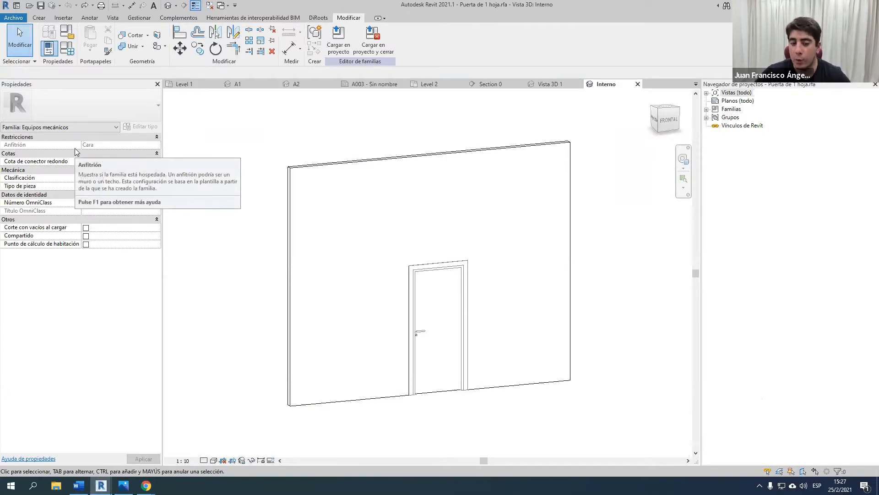
Step: Close the inactive views, return to the {3D} view and delete the test door beside the timber-clad wall
left_click(210, 6)
left_click(191, 84)
middle_click_drag(469, 277, 515, 279, "shift")
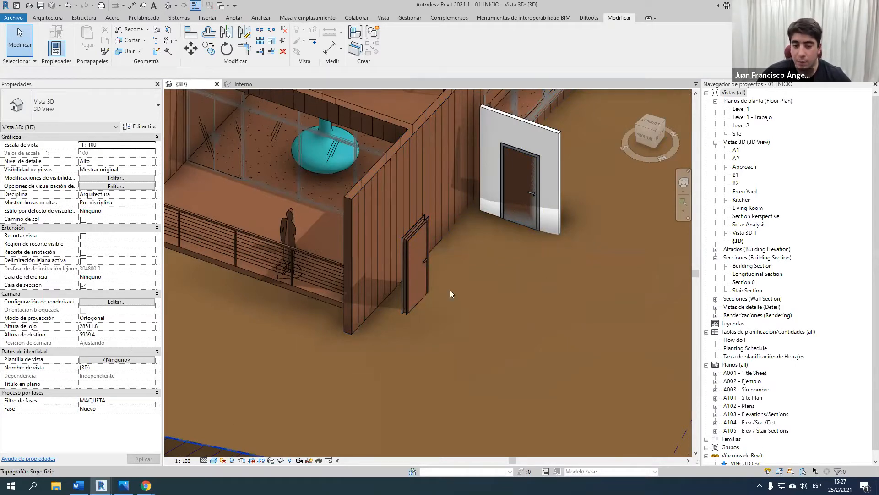
left_click(421, 284)
key("Delete")
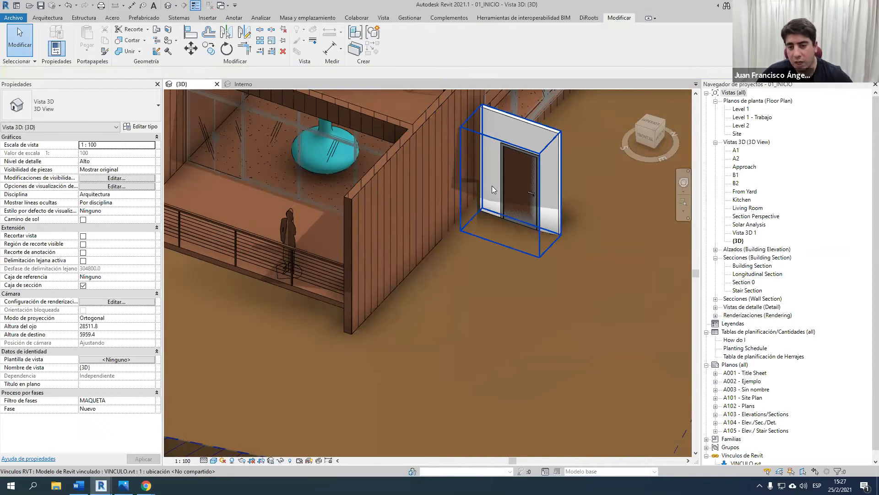
Step: Place a Single-Flush 800 x 2100 door in the end of the timber-clad wall beside the terrace
left_click(492, 186)
middle_click_drag(422, 282, 535, 238, "shift")
scroll(566, 290, "down", 2)
scroll(450, 284, "up", 2)
middle_click_drag(444, 279, 367, 208)
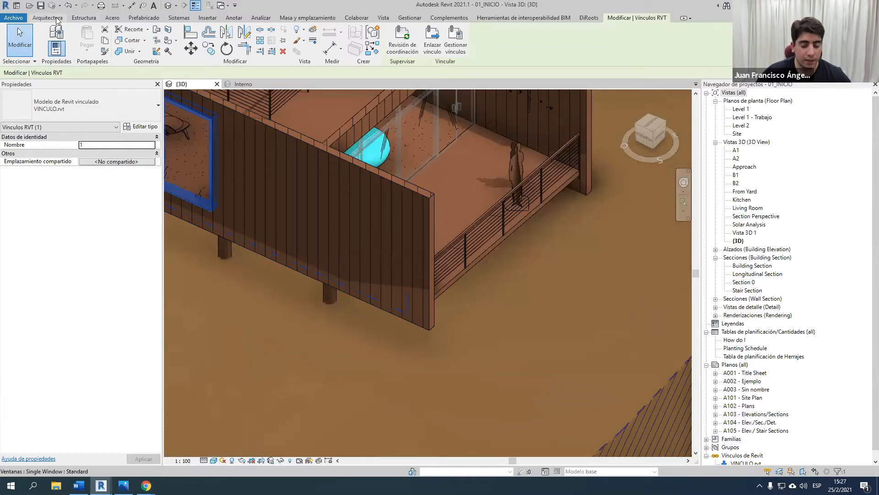
key("d")
key("r")
left_click(111, 104)
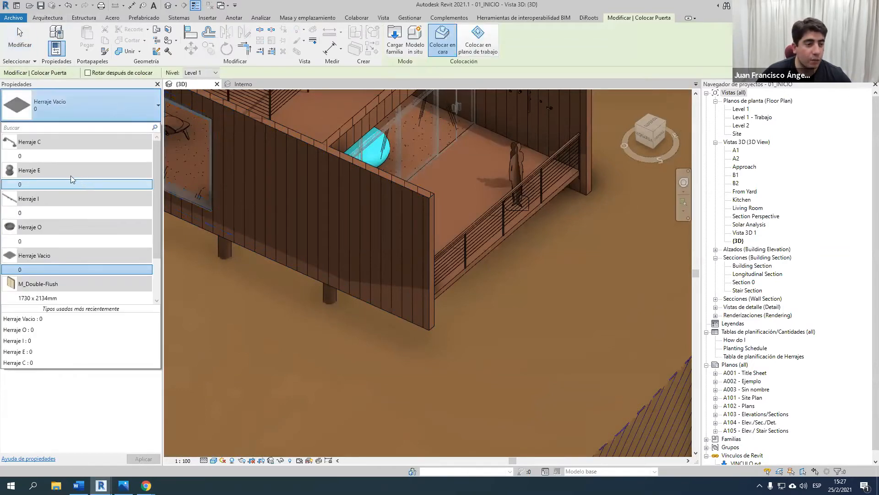
scroll(75, 238, "down", 2)
left_click(51, 298)
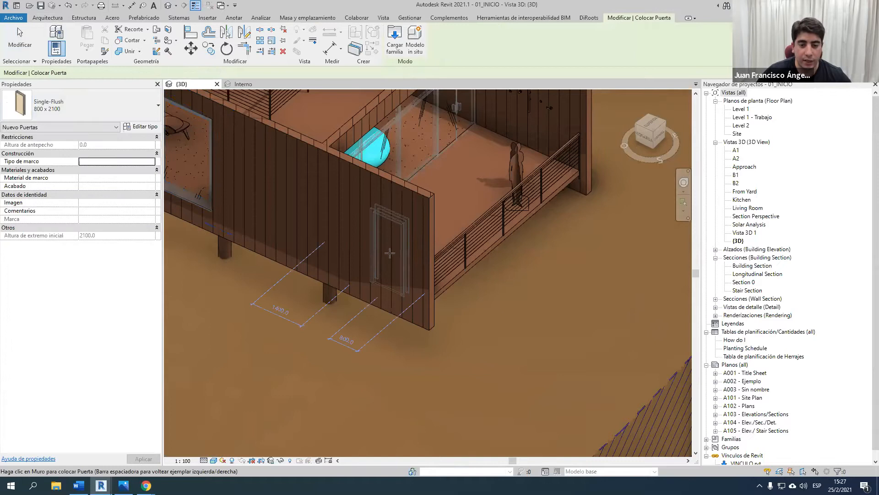
key("Escape")
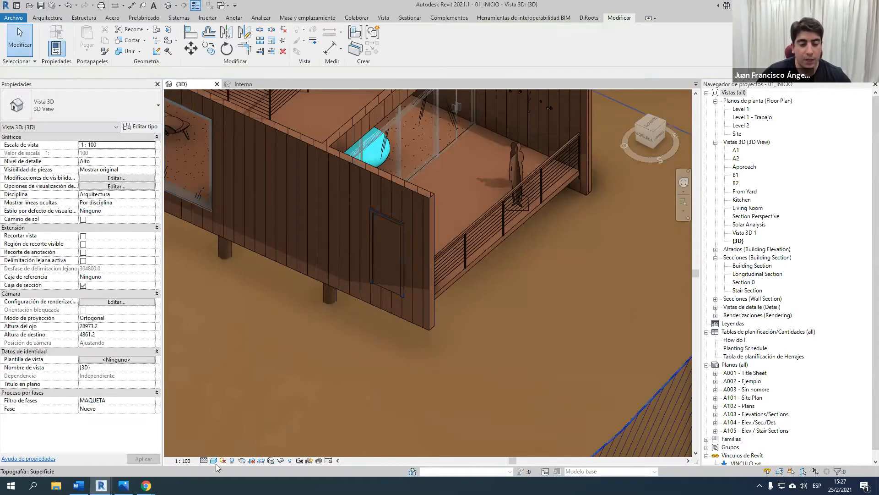
Step: Set the 3D view's phase filter to Show All and inspect the placed Single-Flush door from both sides of the wall
left_click(117, 400)
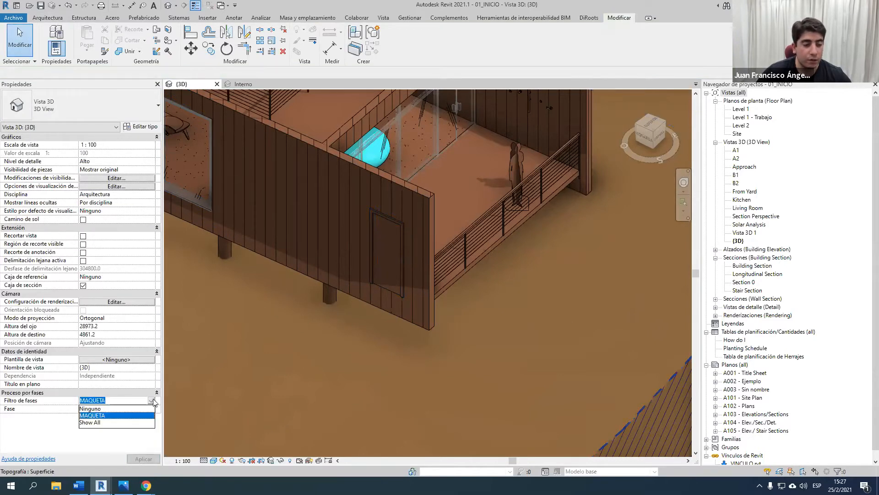
left_click(90, 422)
scroll(410, 379, "up", 2)
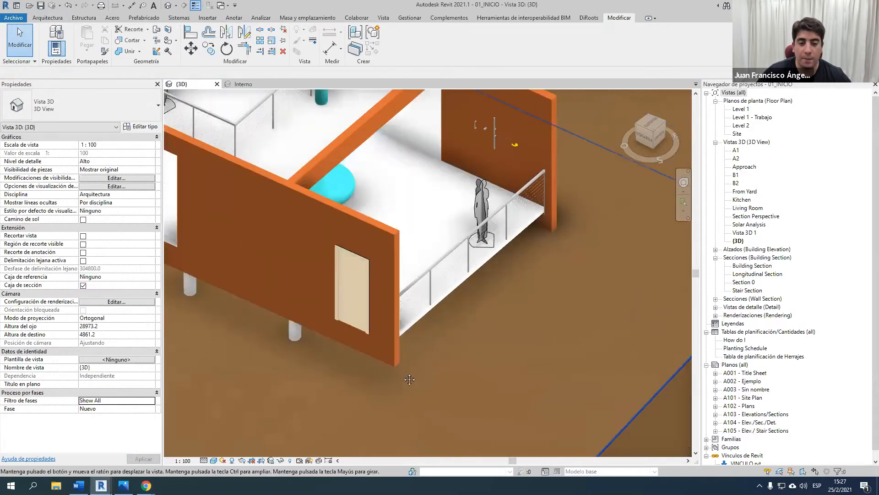
scroll(409, 379, "up", 3)
left_click(329, 245)
middle_click_drag(336, 250, 134, 242, "shift")
scroll(363, 279, "up", 2)
middle_click_drag(363, 283, 636, 270, "shift")
key("Escape")
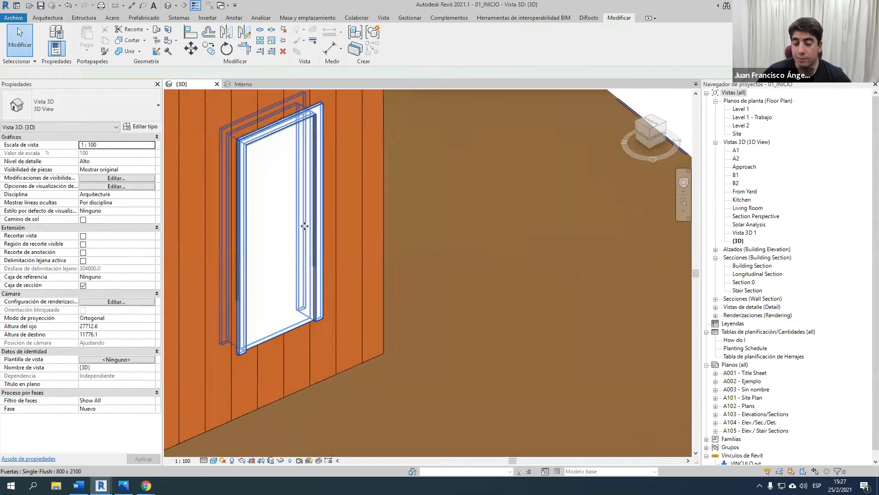
left_click(294, 227)
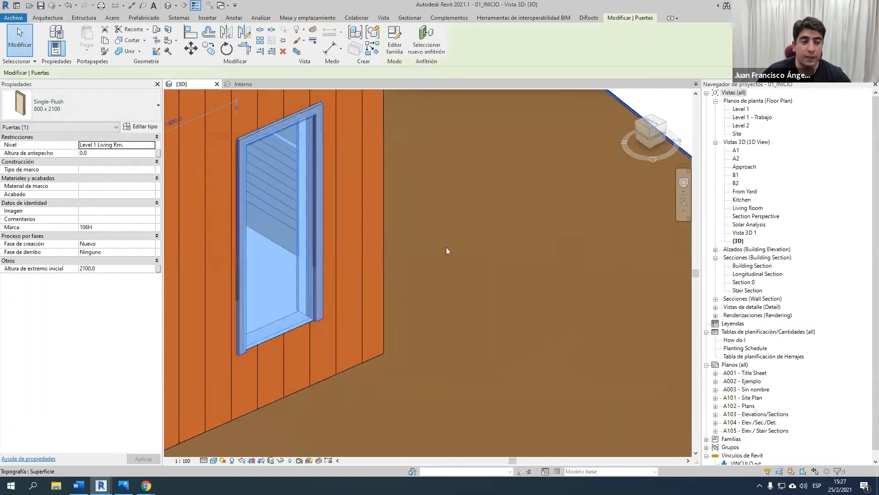
Step: Examine the hardware families mounted on the terrace's opposite timber-clad wall and compare them with the wall-hosted door
middle_click_drag(489, 229, 241, 287, "shift")
middle_click_drag(406, 192, 189, 430)
middle_click_drag(399, 97, 410, 177)
scroll(410, 177, "up", 2)
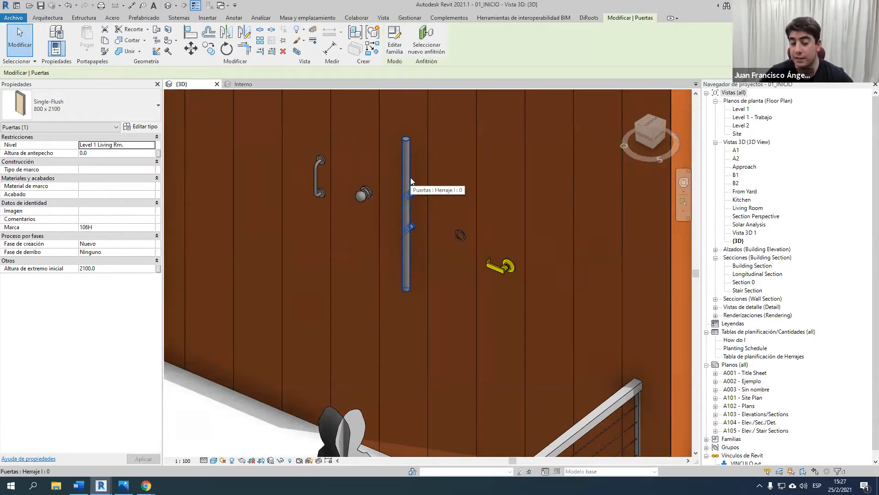
scroll(411, 177, "down", 6)
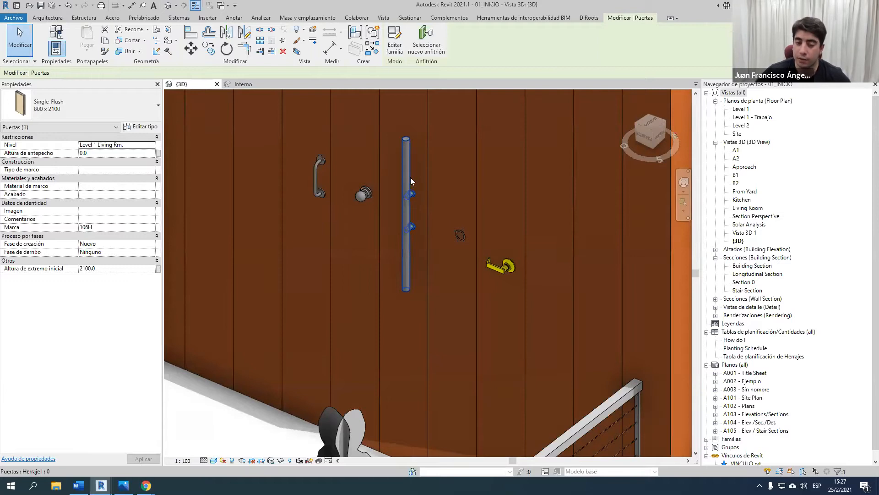
scroll(388, 212, "up", 2)
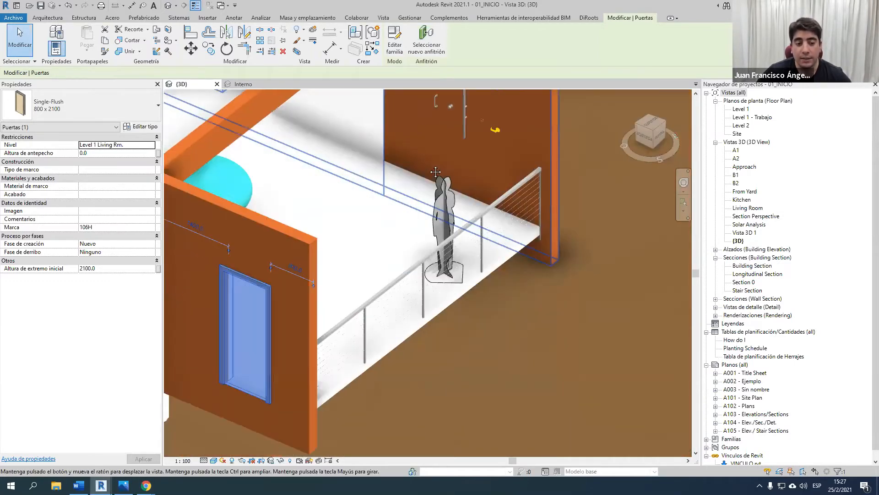
scroll(390, 202, "down", 2)
scroll(394, 197, "up", 4)
scroll(400, 219, "down", 3)
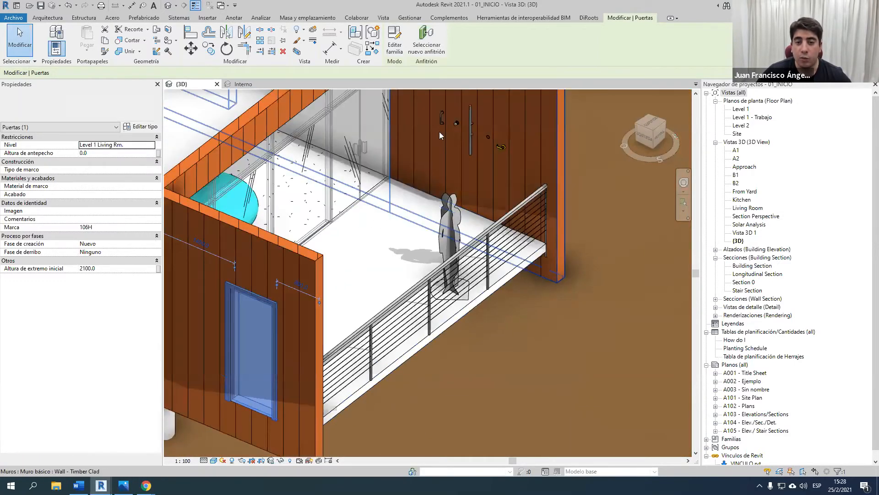
Step: Open the Herraje C handle's family from the terrace wall for editing and examine its geometry on the host face
left_click(439, 131)
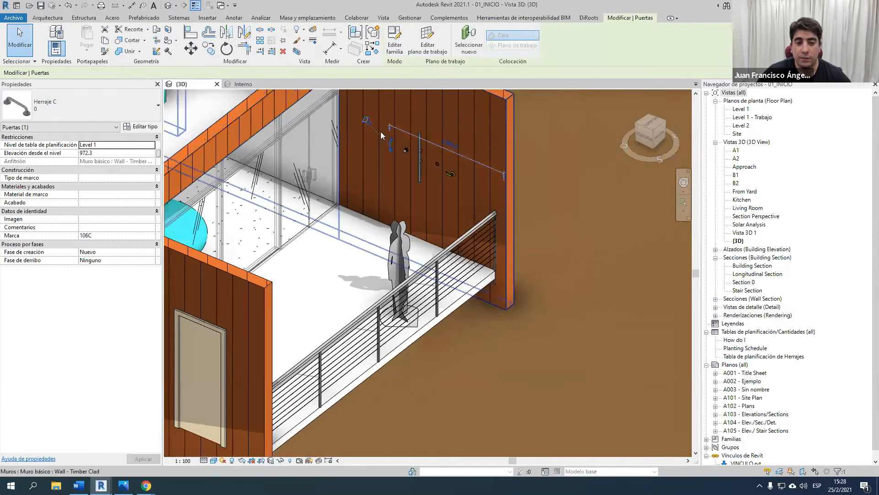
scroll(380, 131, "up", 3)
left_click(394, 41)
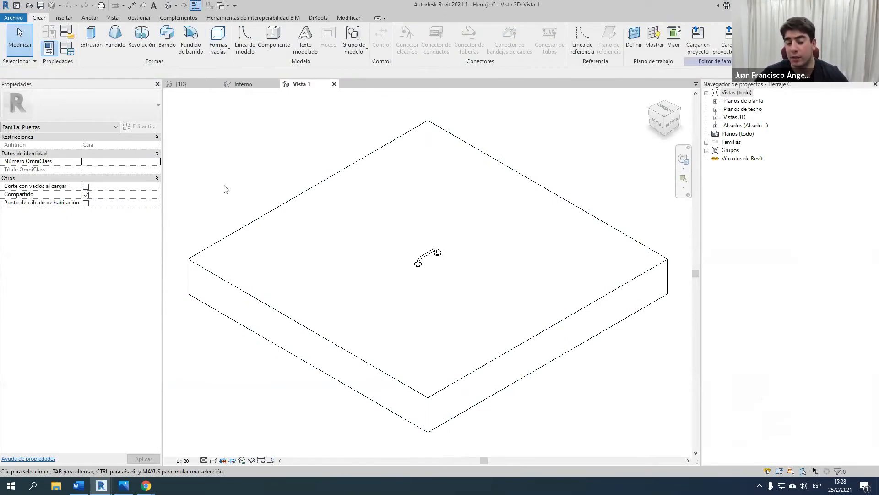
scroll(440, 256, "up", 3)
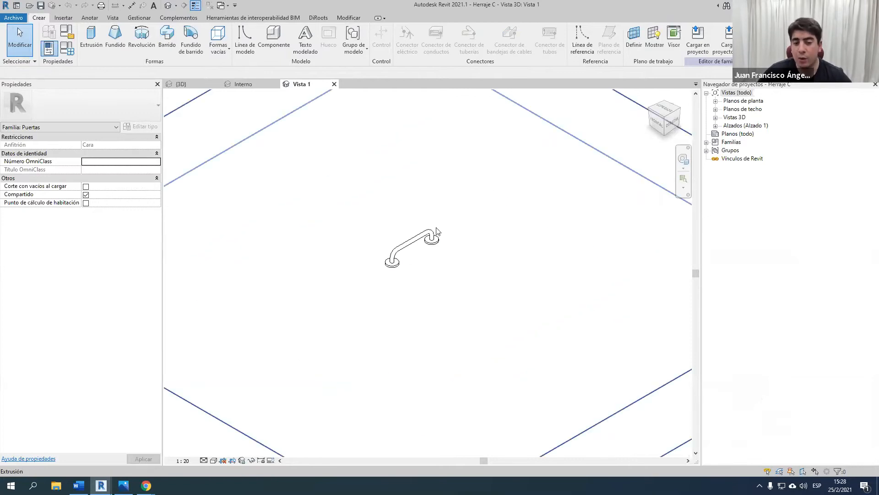
scroll(361, 206, "down", 3)
middle_click_drag(291, 239, 312, 257)
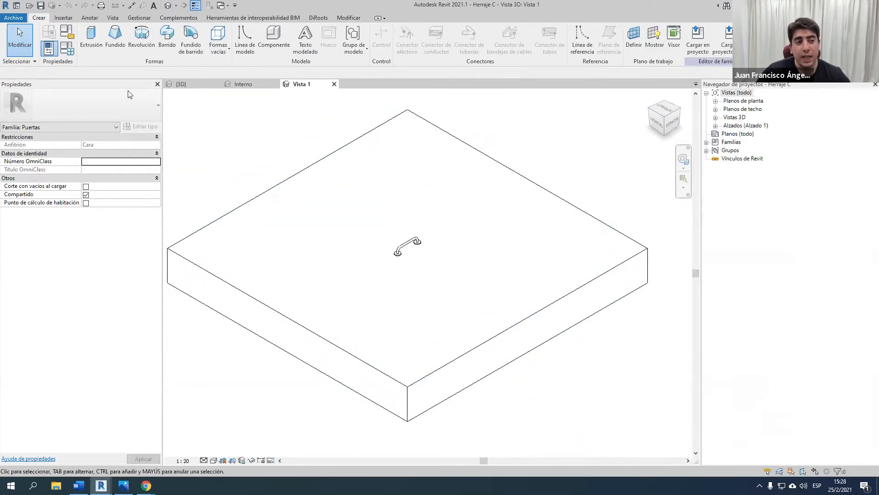
Step: Check the Herraje C family's category and parameters without changing them, and return to the door family's Interno view
left_click(63, 31)
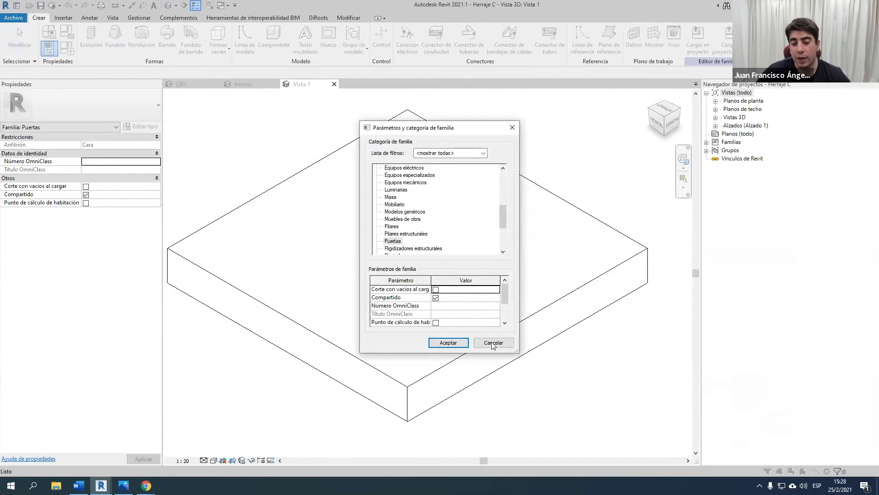
left_click(493, 343)
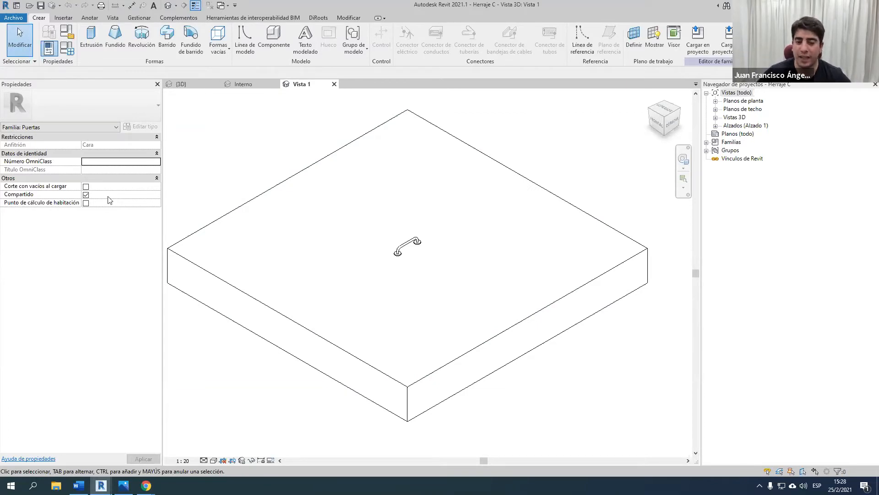
left_click(255, 84)
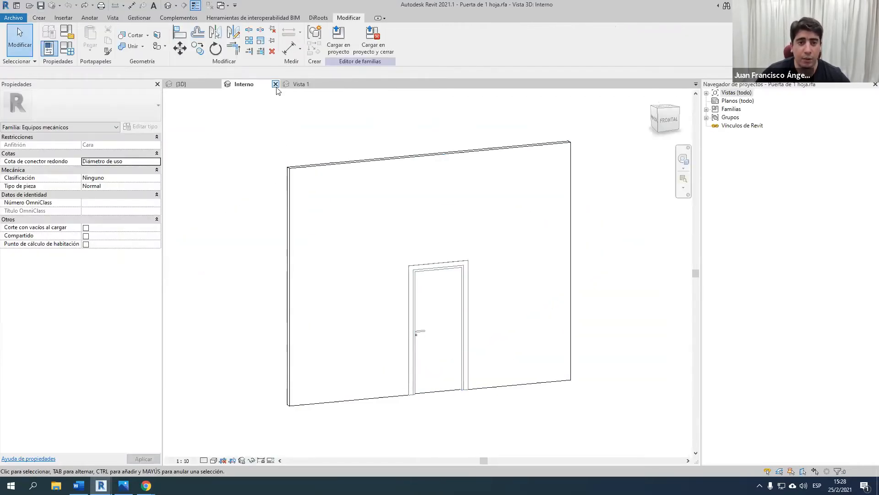
left_click(201, 84)
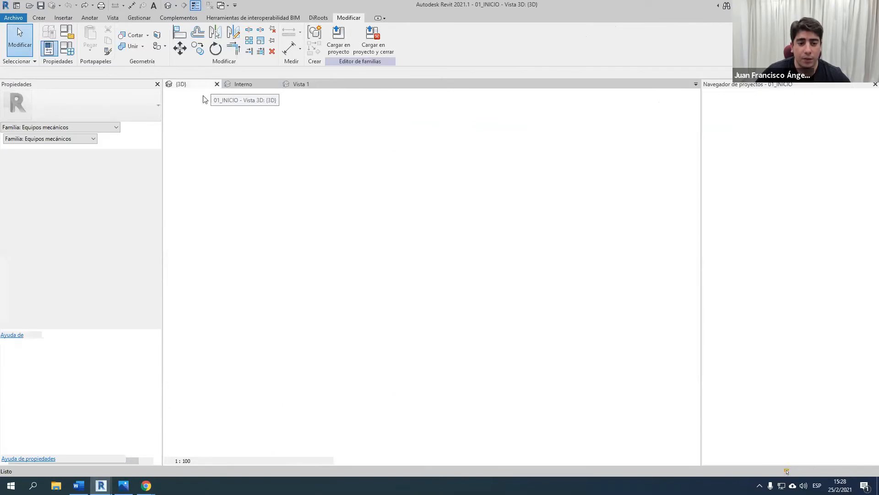
scroll(408, 152, "down", 5)
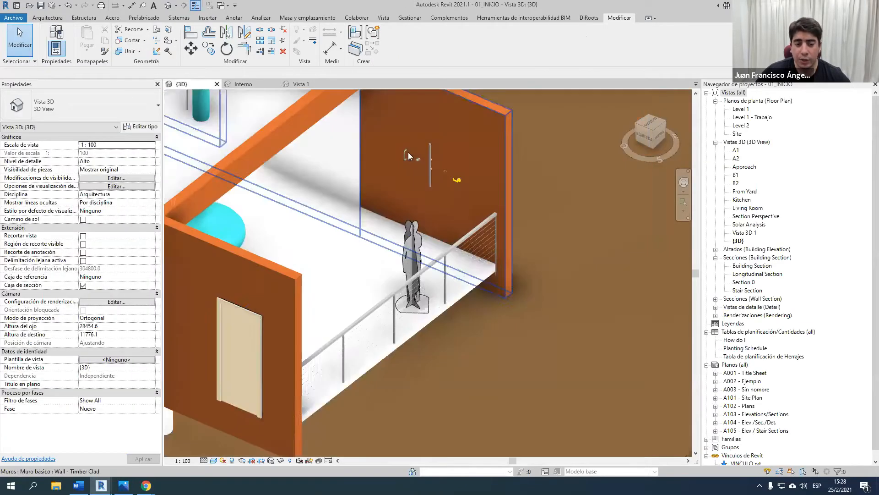
middle_click_drag(318, 257, 294, 315)
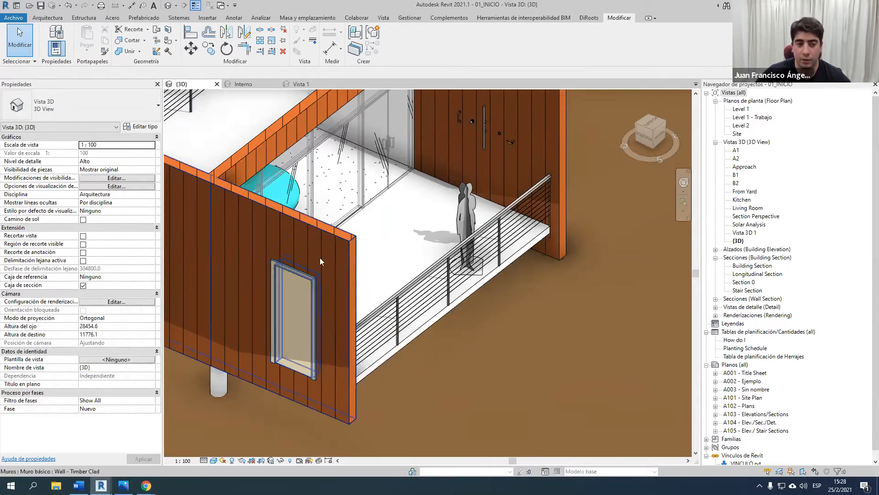
left_click(243, 84)
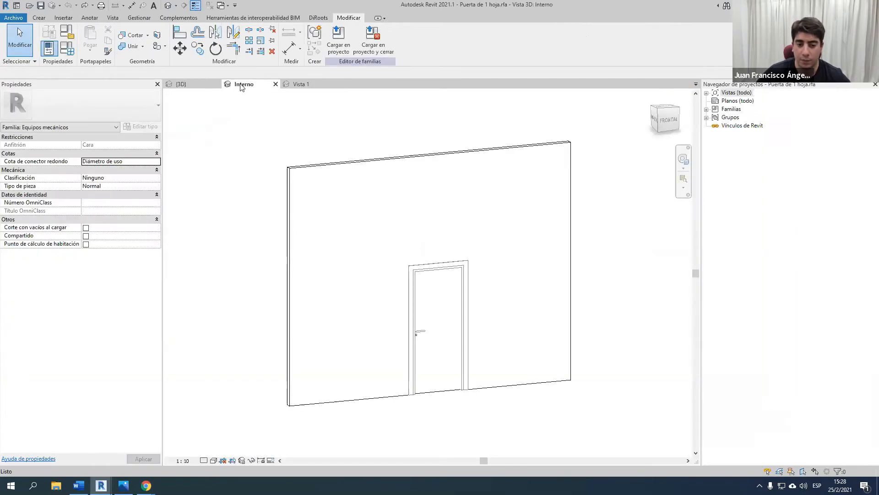
left_click(302, 85)
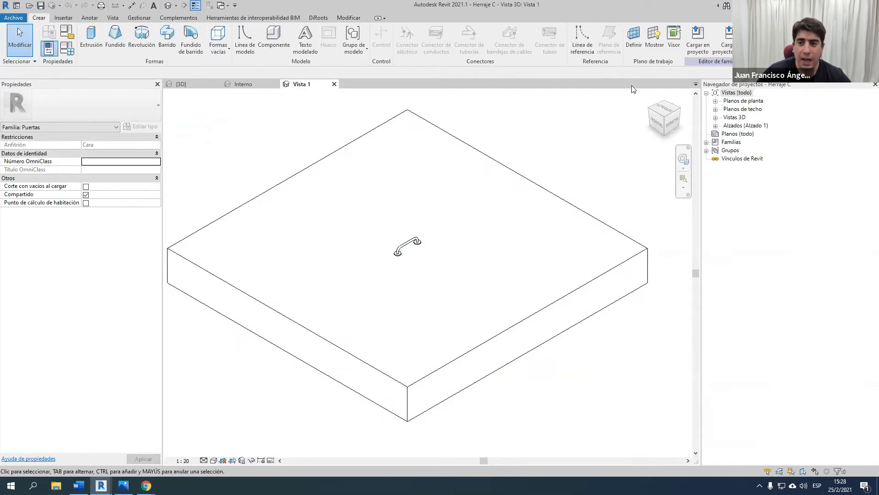
left_click(697, 39)
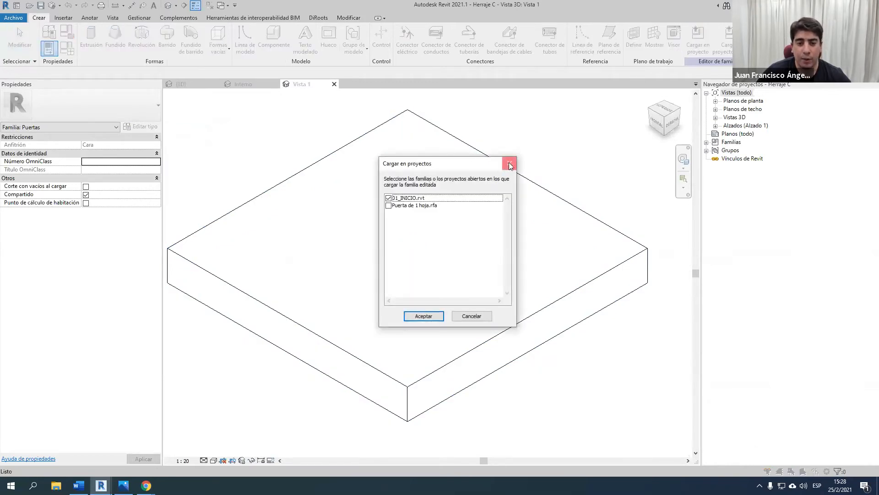
left_click(511, 166)
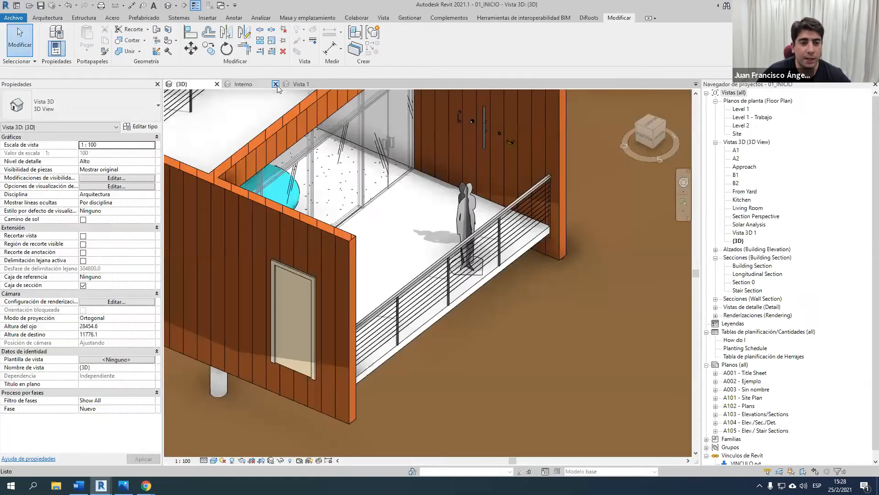
Step: Close the single-leaf door family's Interno view and open the project door's Single-Flush family for editing
left_click(275, 85)
left_click(296, 324)
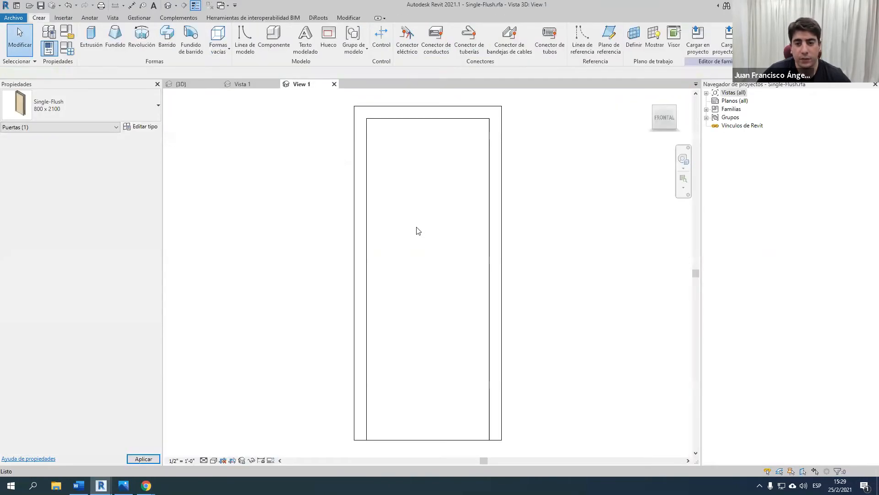
middle_click_drag(517, 229, 580, 257, "shift")
Step: Load the Herraje C family into Single-Flush.rfa only and place one handle on the door leaf's face near its vertical edge
left_click(255, 85)
left_click(698, 39)
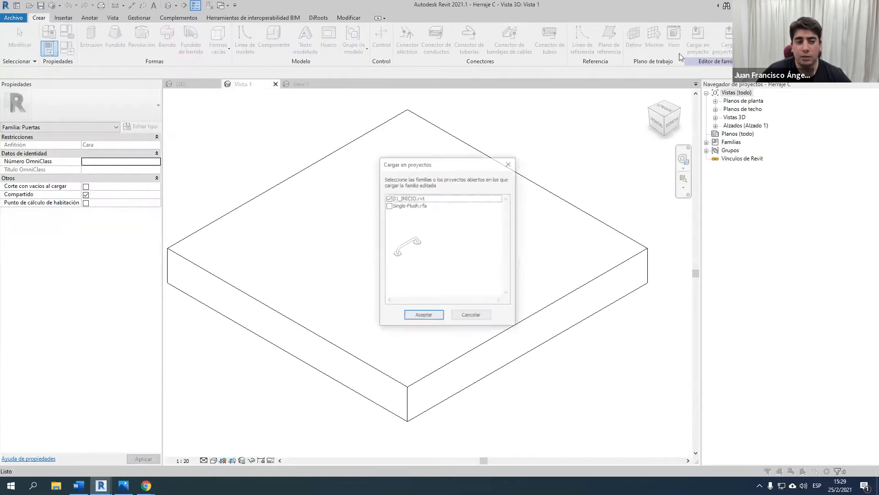
left_click(388, 206)
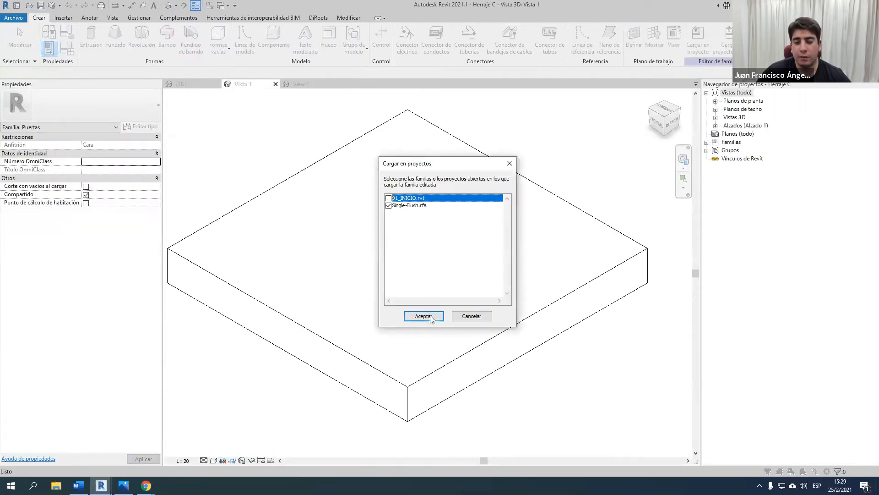
left_click(424, 316)
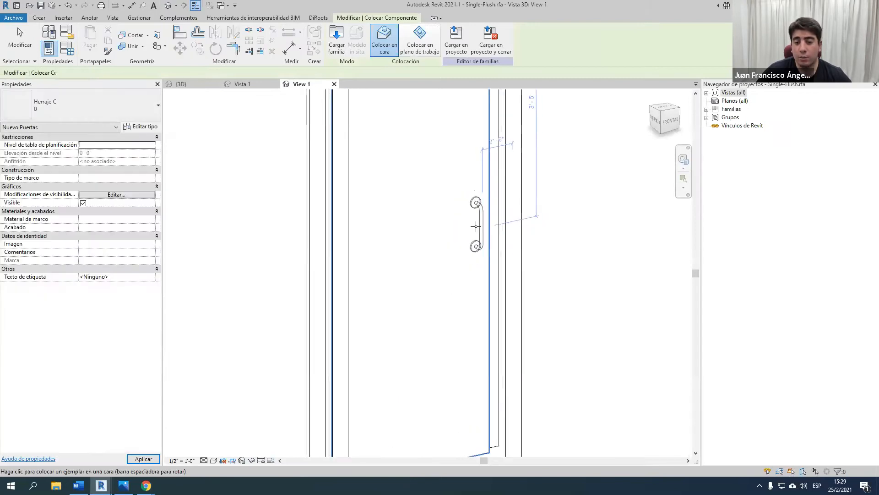
key("Escape")
key("Escape")
Step: Open the family's Front elevation and check the handle's position on the door leaf
double_click(715, 93)
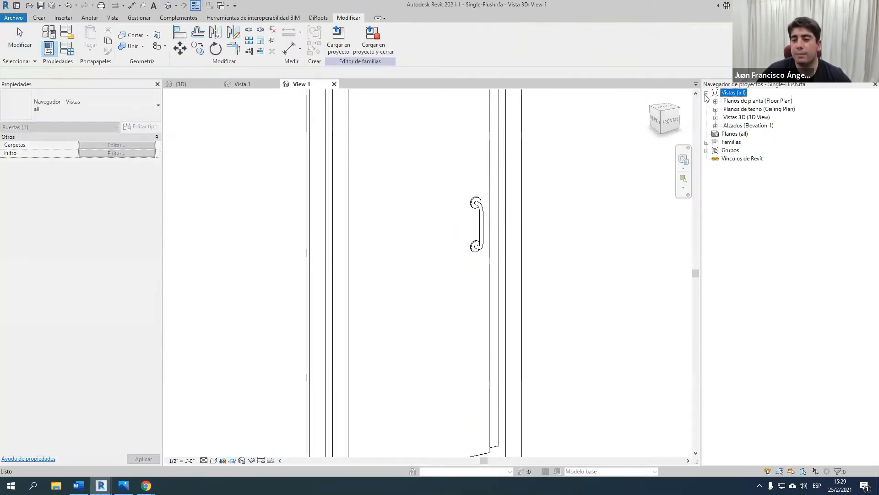
left_click(715, 101)
left_click(715, 134)
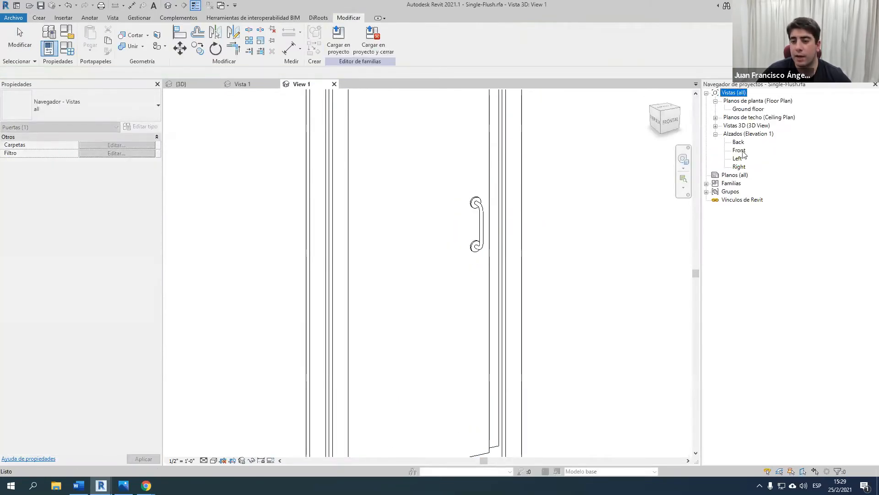
double_click(739, 150)
scroll(406, 324, "up", 5)
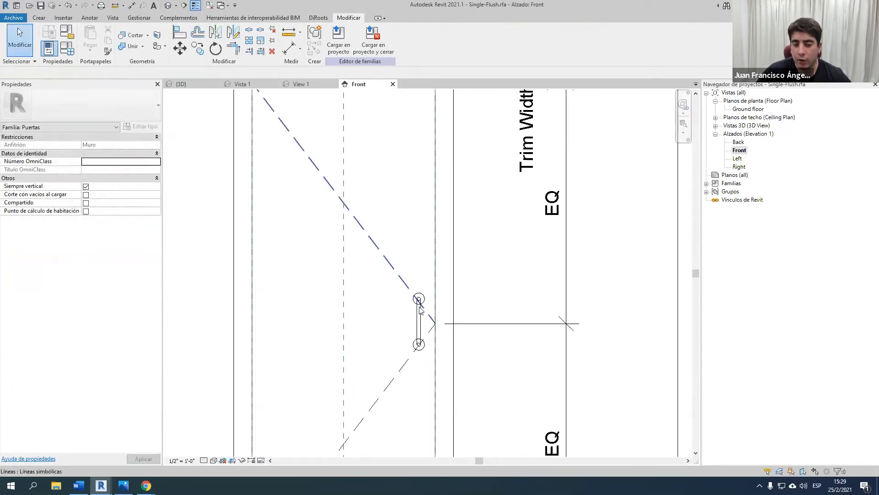
scroll(403, 318, "down", 4)
Step: In the family's default 3D view, label the handle with a new instance family parameter named "Cambiar tipo de herraje"
left_click(175, 7)
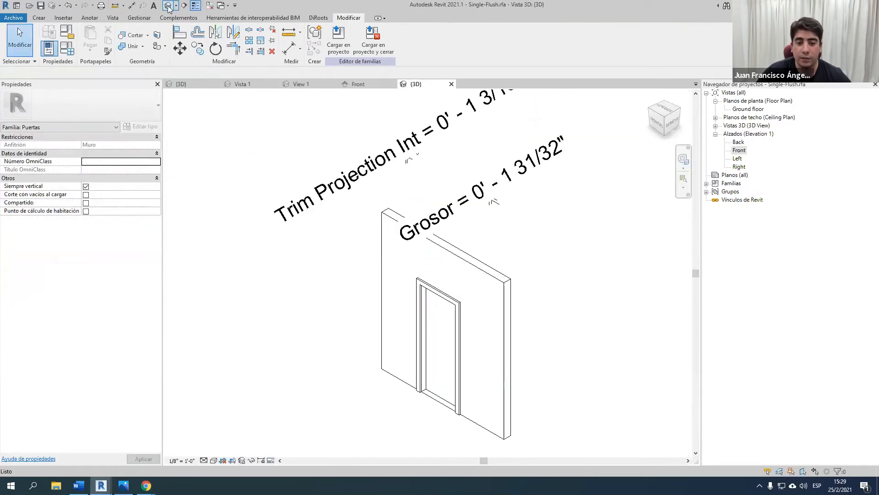
middle_click_drag(435, 339, 550, 366, "shift")
middle_click_drag(391, 433, 544, 424, "shift")
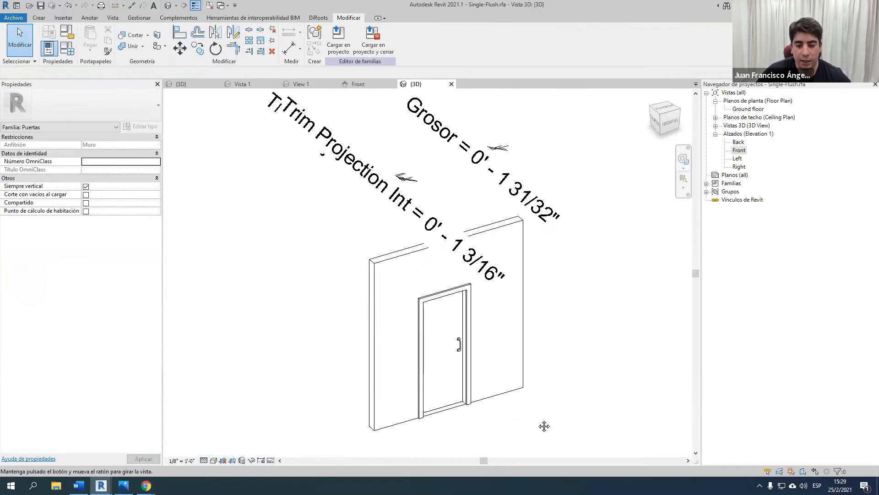
scroll(459, 353, "up", 3)
left_click(430, 323)
scroll(431, 326, "up", 2)
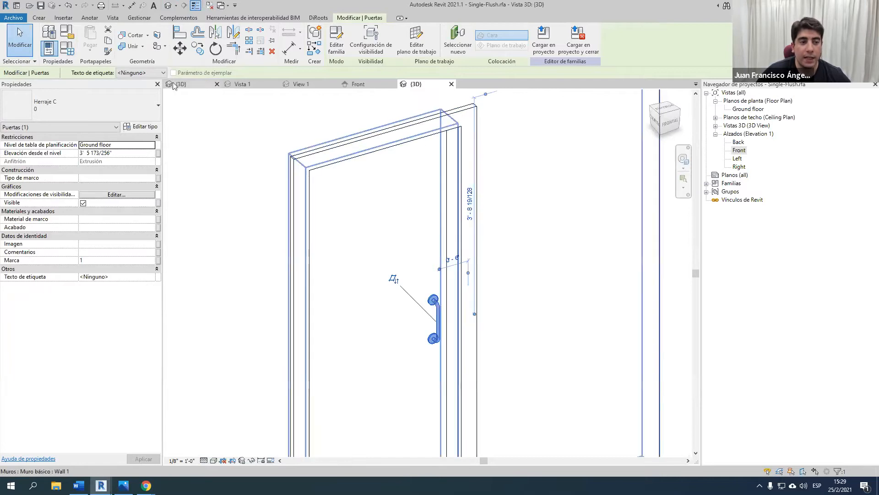
left_click(138, 73)
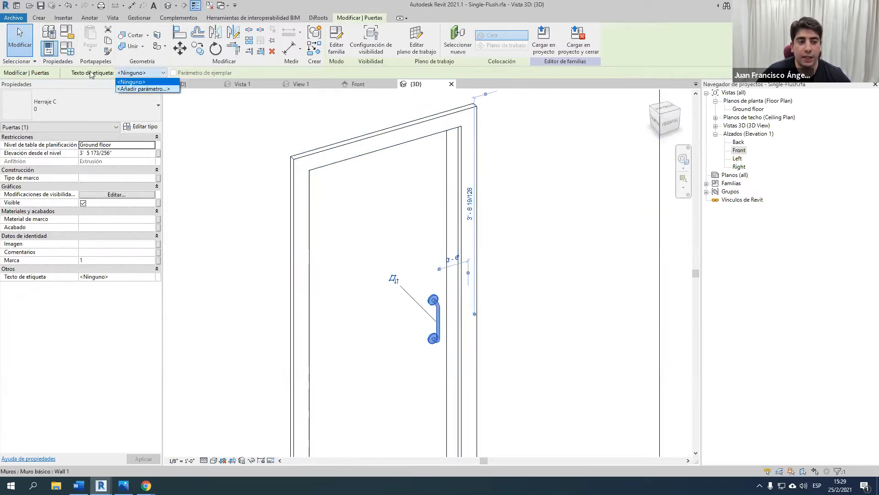
left_click(147, 89)
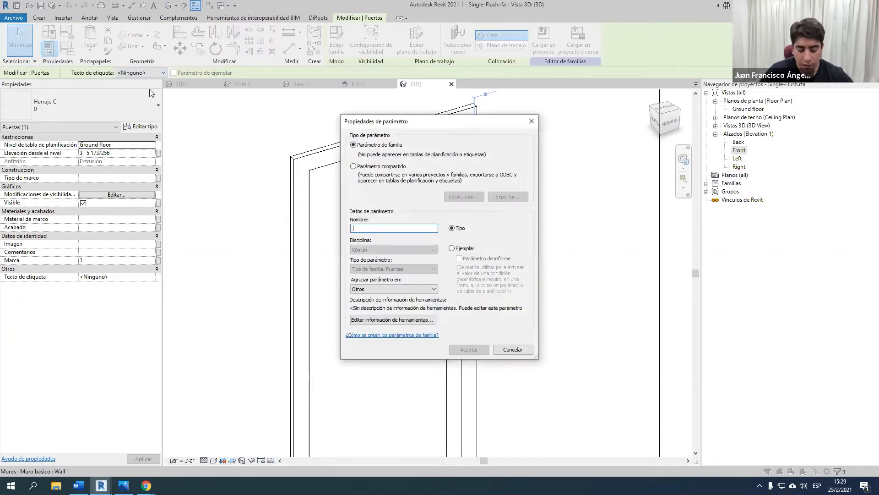
type("Cambiar tipo de herraje")
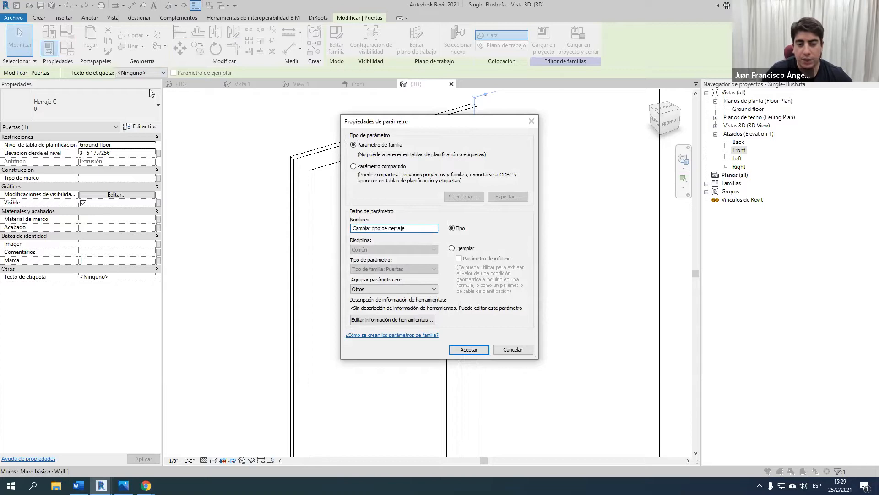
left_click(467, 349)
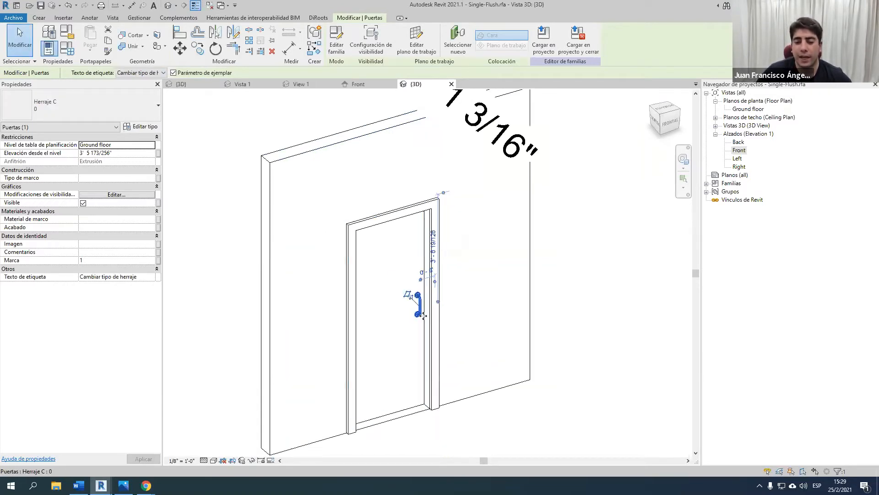
key("Escape")
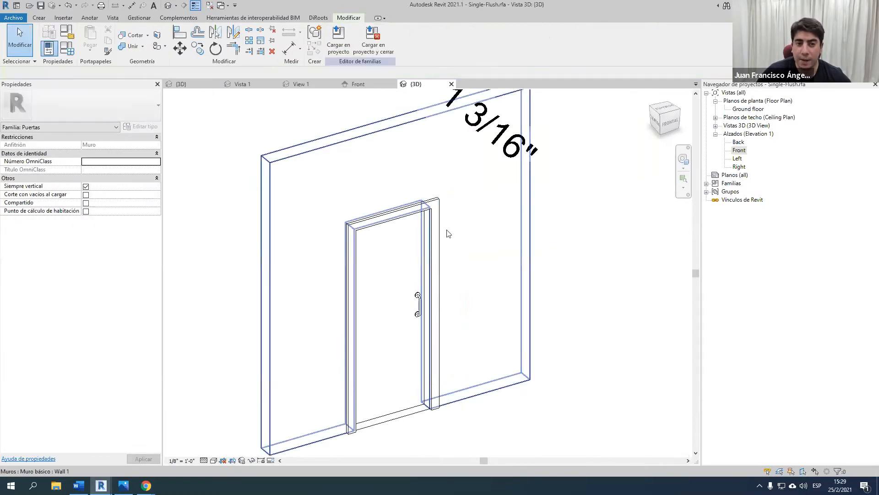
Step: Load the Single-Flush family into 01_INICIO.rvt, overwriting the existing version and its parameter values
left_click(338, 39)
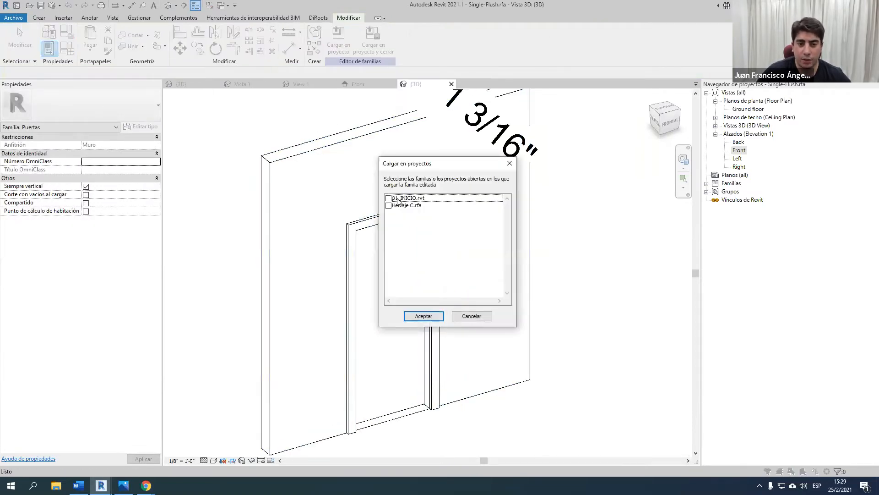
left_click(392, 200)
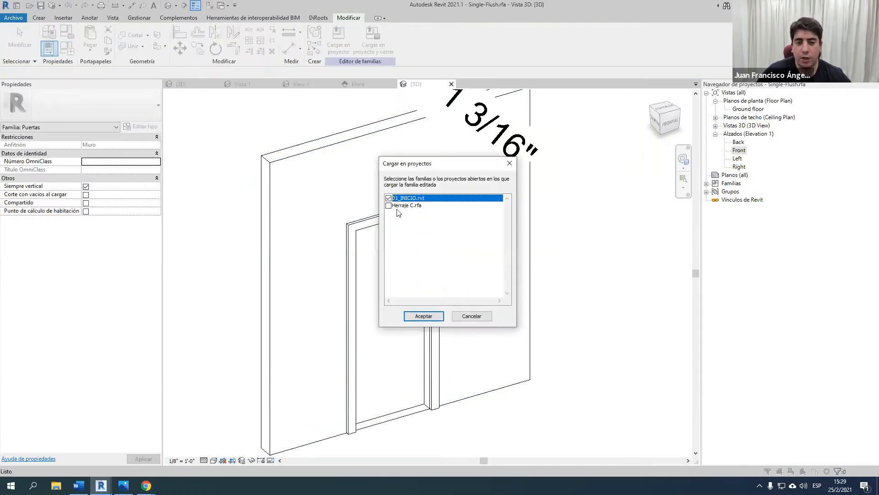
left_click(424, 316)
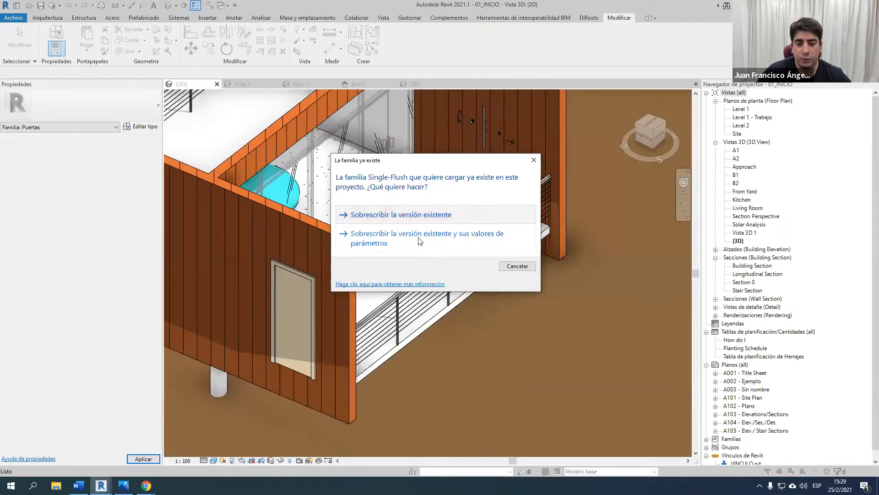
left_click(419, 237)
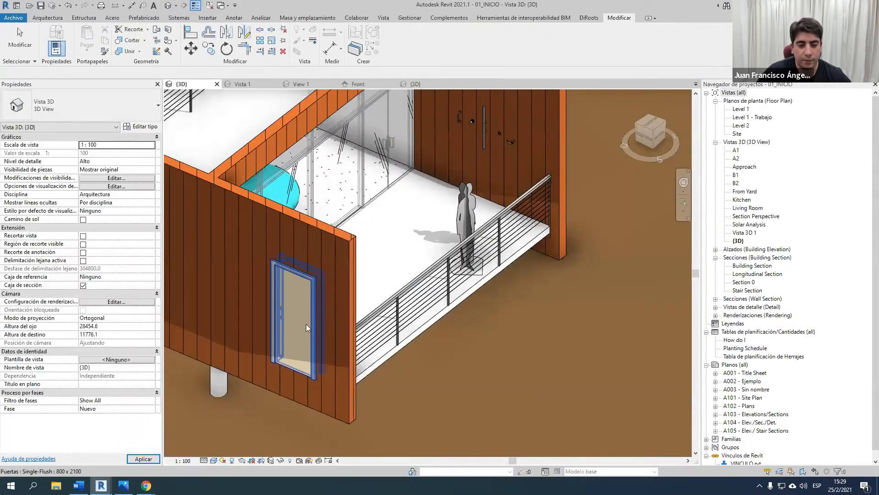
Step: Select the reloaded Single-Flush door from its handle side to examine the handle and the door's instance properties
left_click(306, 324)
middle_click_drag(313, 331, 78, 340, "shift")
key("Escape")
scroll(341, 364, "up", 4)
middle_click_drag(341, 364, 379, 361, "shift")
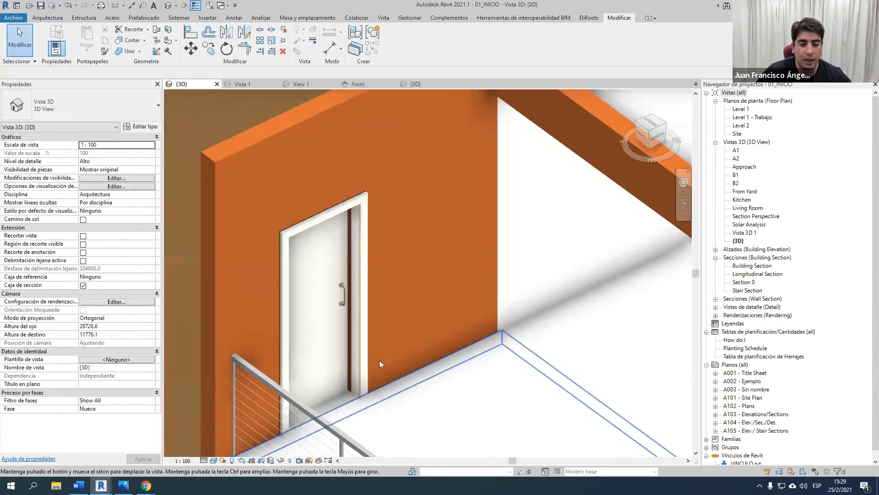
scroll(350, 364, "up", 3)
left_click(325, 247)
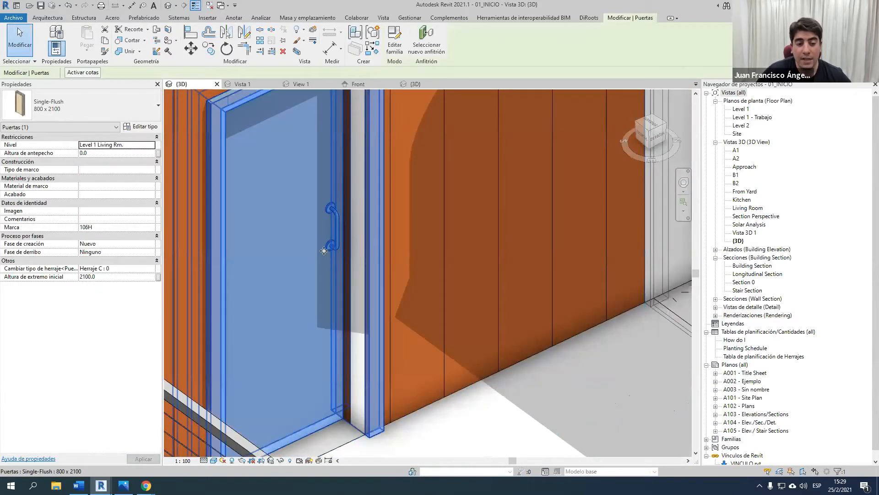
Step: Examine the sample hardware pieces mounted on the opposite timber wall, returning to the selected door
scroll(326, 247, "down", 3)
middle_click_drag(396, 318, 512, 211, "shift")
scroll(469, 189, "up", 4)
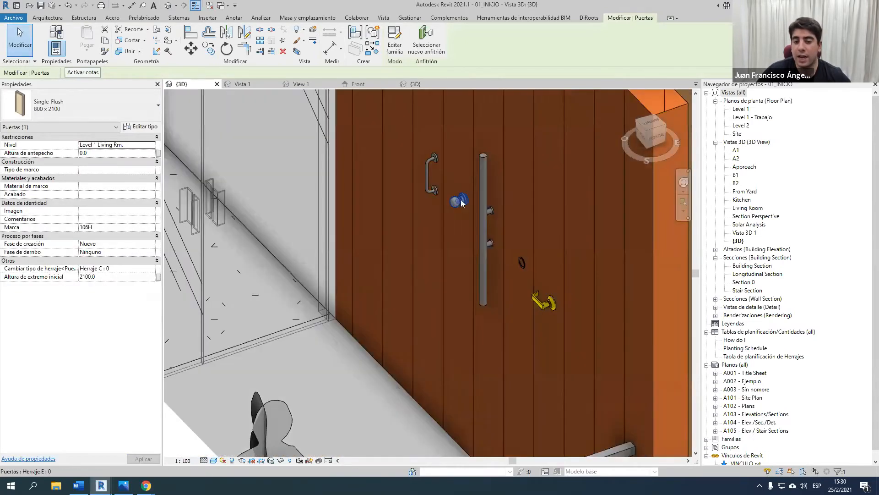
scroll(563, 299, "down", 4)
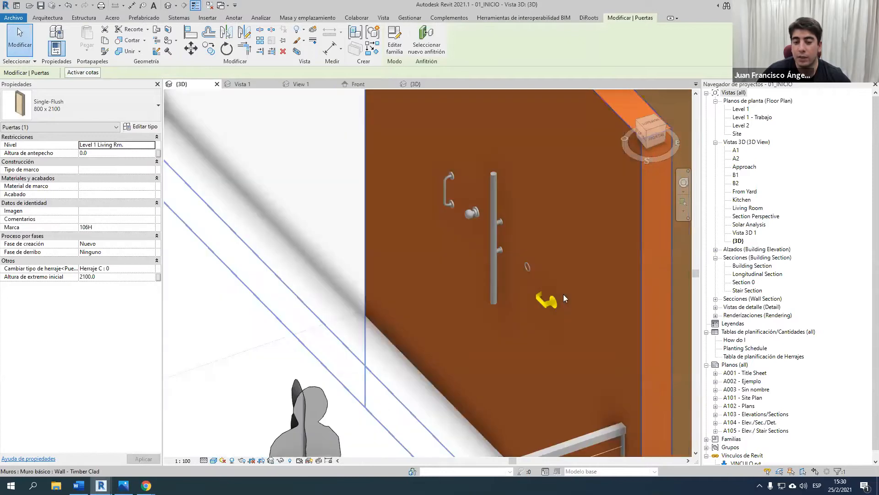
middle_click_drag(502, 298, 284, 314, "shift")
middle_click_drag(283, 313, 516, 145)
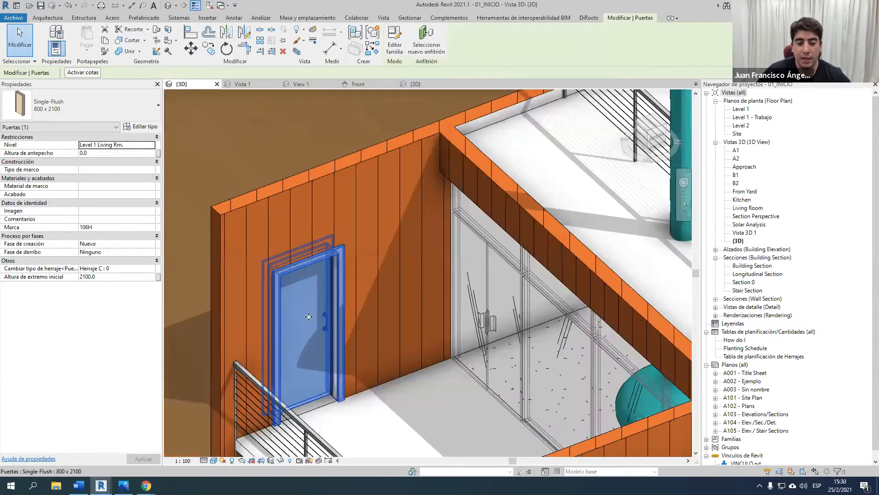
scroll(321, 338, "up", 3)
middle_click_drag(323, 342, 322, 279)
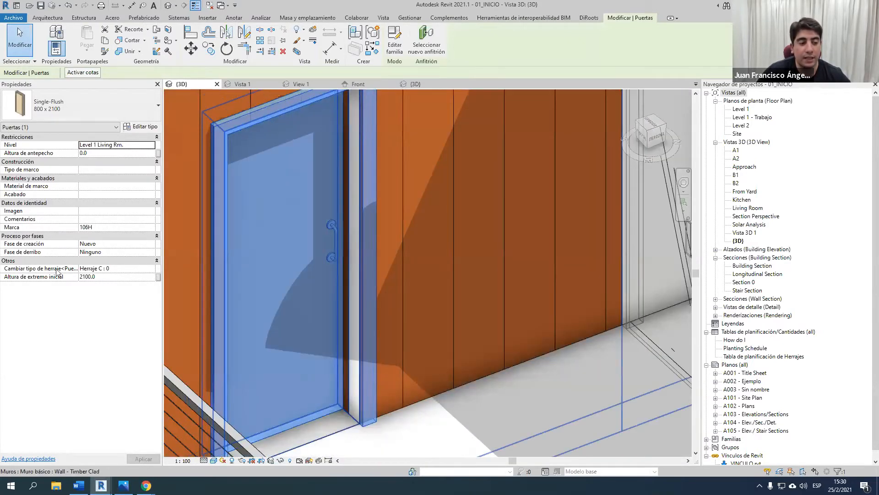
Step: Set the door's "Cambiar tipo de herraje" parameter to Herraje E : 0
left_click(152, 269)
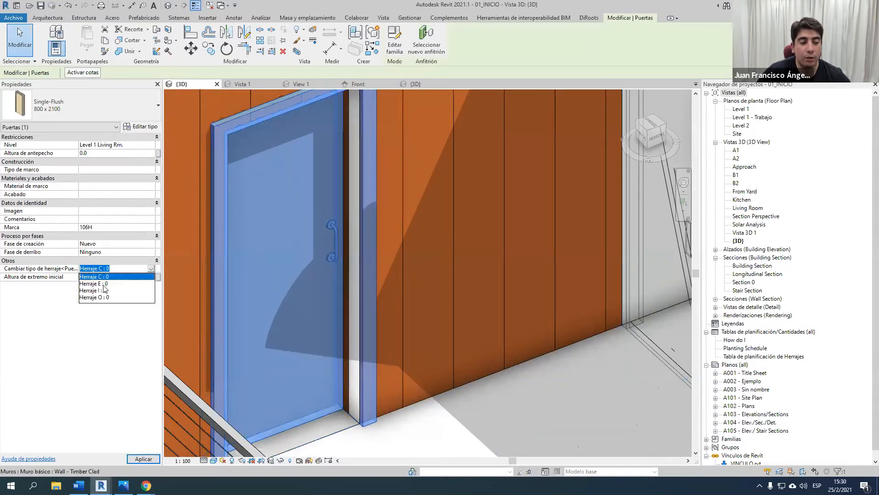
left_click(104, 290)
key("Escape")
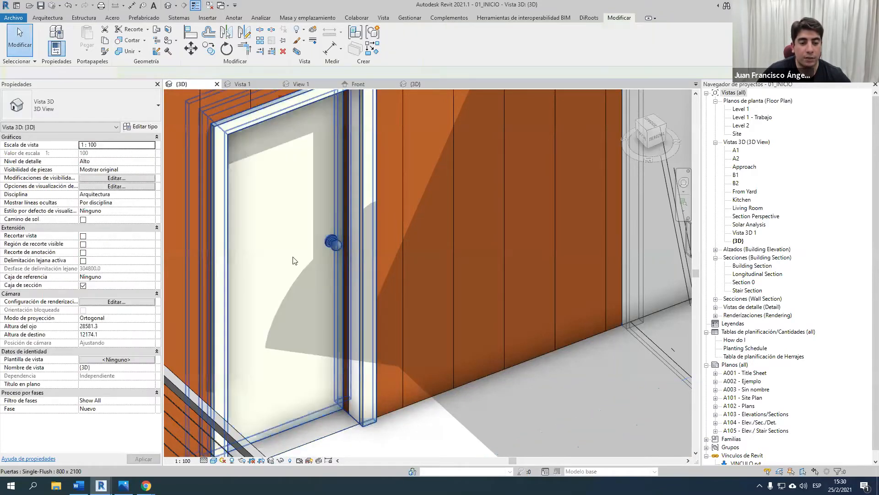
Step: Try another hardware option on the door, ending with "Cambiar tipo de herraje" set to Herraje O : 0
scroll(327, 247, "up", 3)
left_click(357, 241)
left_click(151, 270)
left_click(112, 290)
left_click(152, 270)
left_click(108, 290)
key("Escape")
scroll(344, 260, "down", 3)
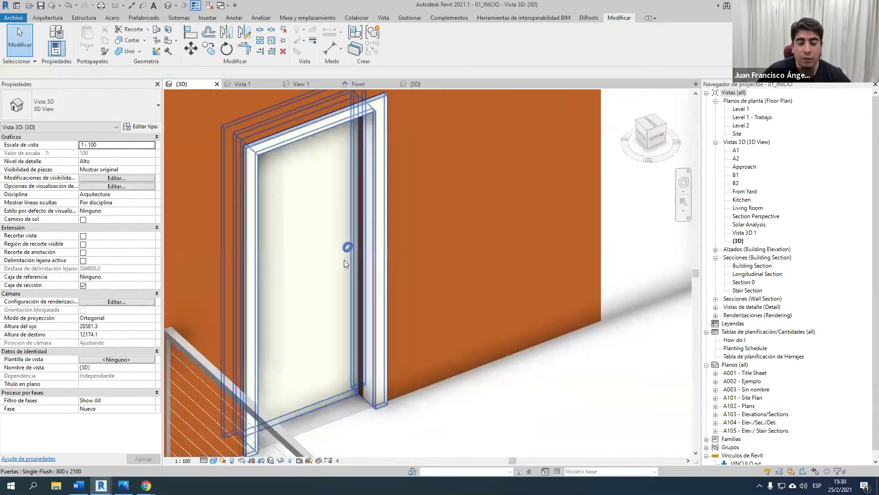
Step: Select the Single-Flush door, then open the "Tabla de planificación de Herrajes" schedule to review the hardware families
scroll(344, 260, "down", 5)
scroll(372, 285, "up", 3)
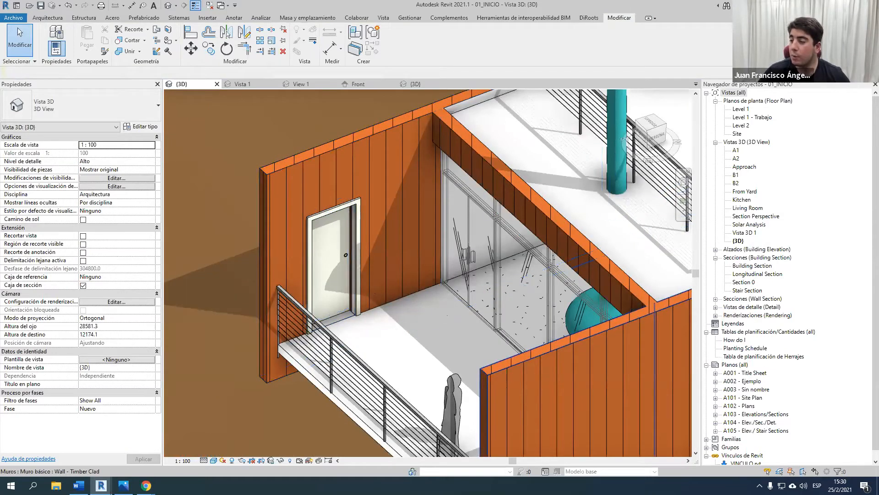
scroll(351, 260, "up", 3)
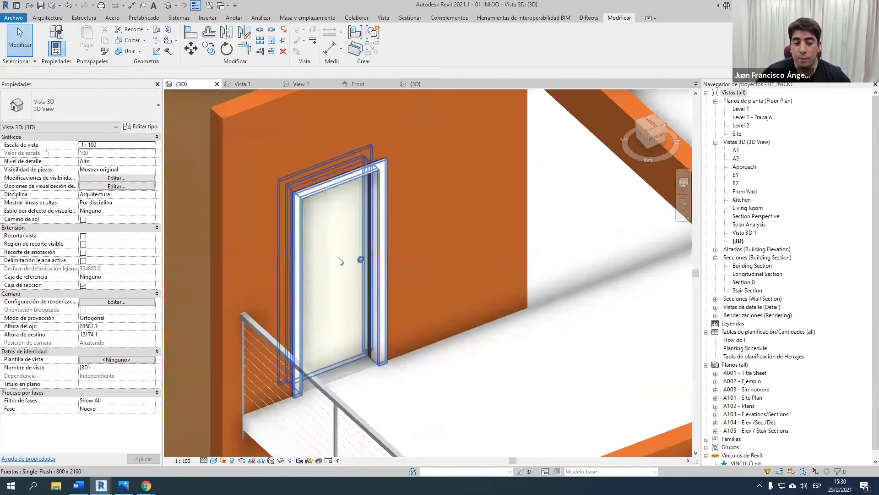
left_click(350, 261)
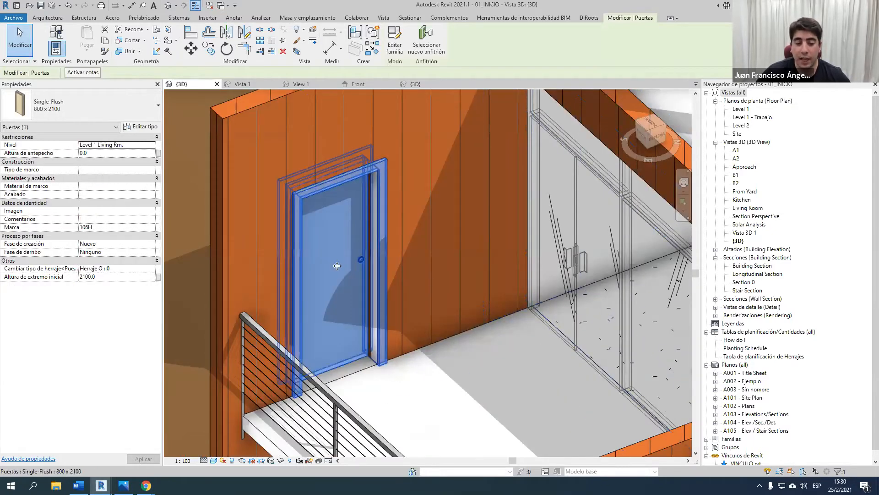
left_click(753, 357)
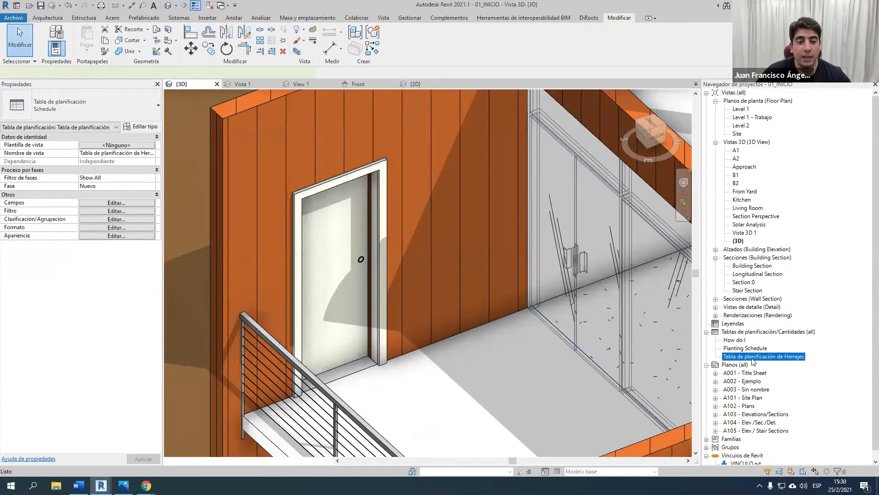
double_click(752, 357)
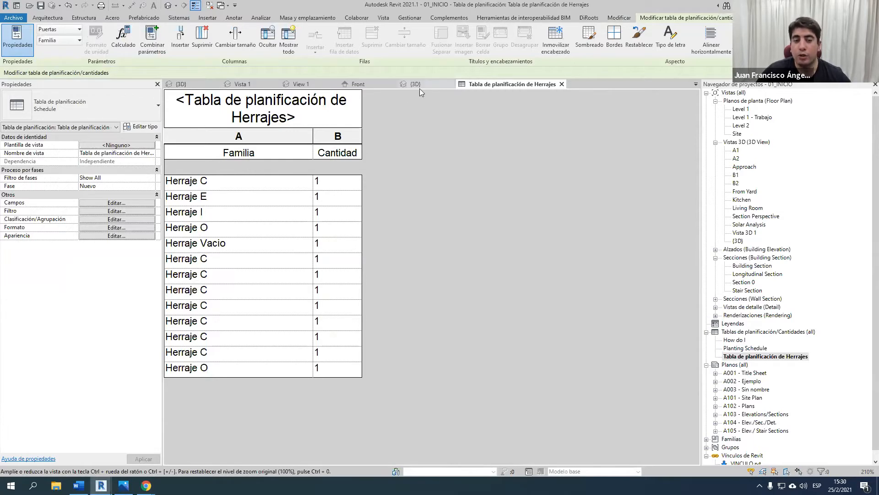
Step: Close the extra {3D}, Vista 1, Front and View 1 views, discarding the unsaved changes to Single-Flush.rfa
left_click(430, 84)
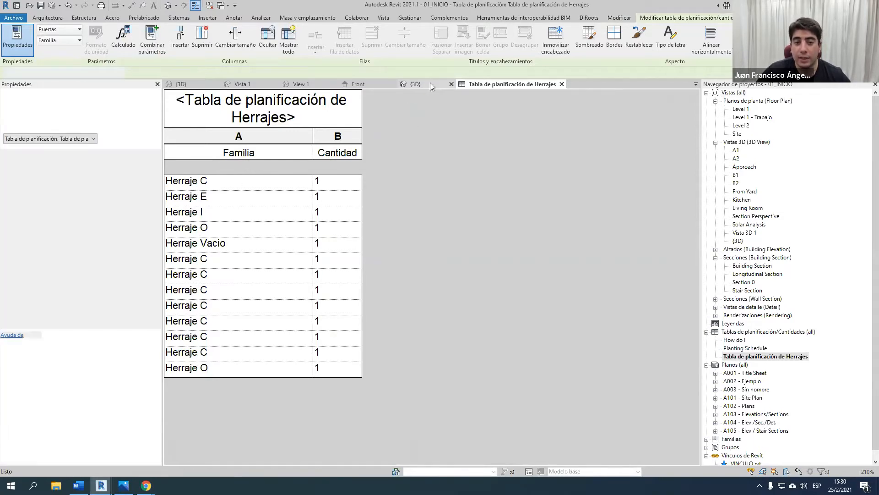
left_click(451, 84)
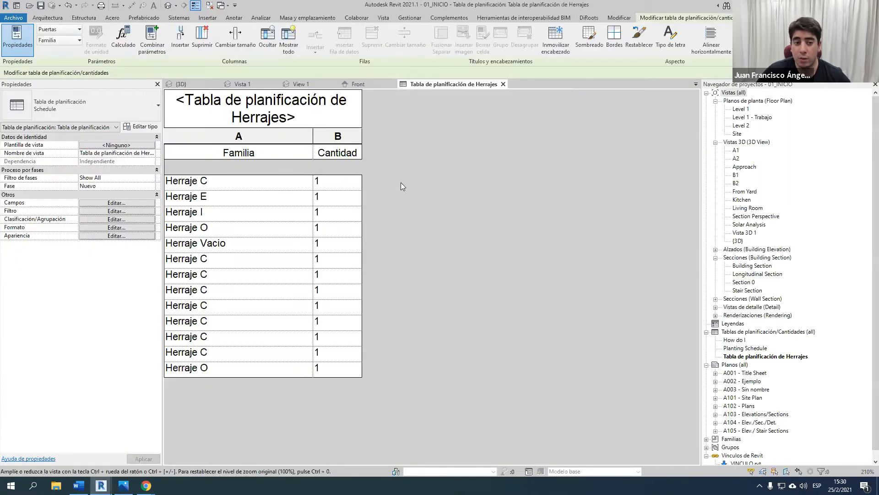
left_click(243, 84)
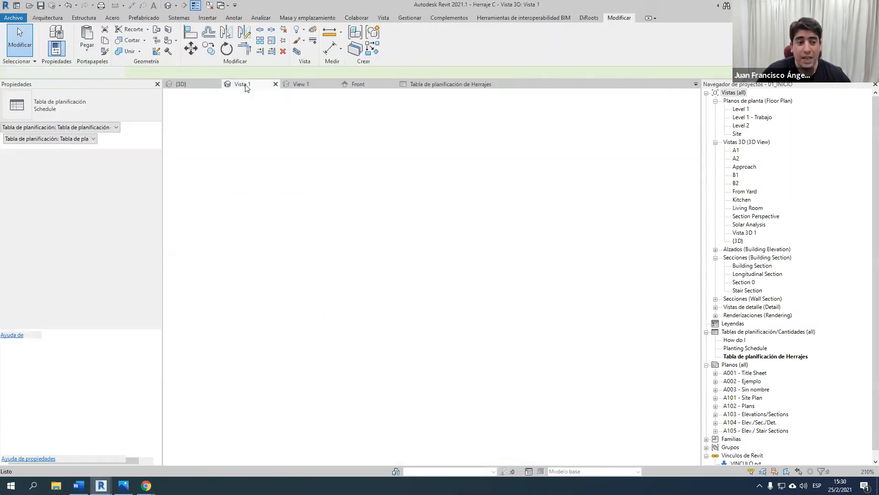
left_click(275, 84)
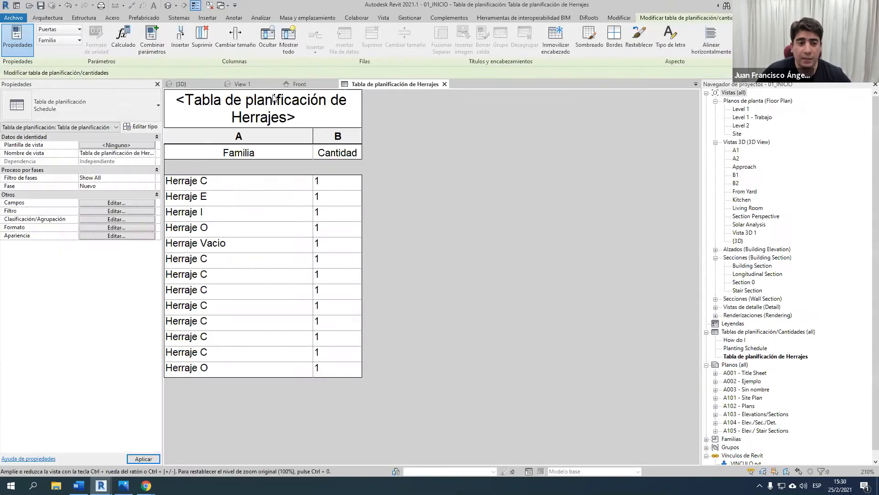
left_click(300, 83)
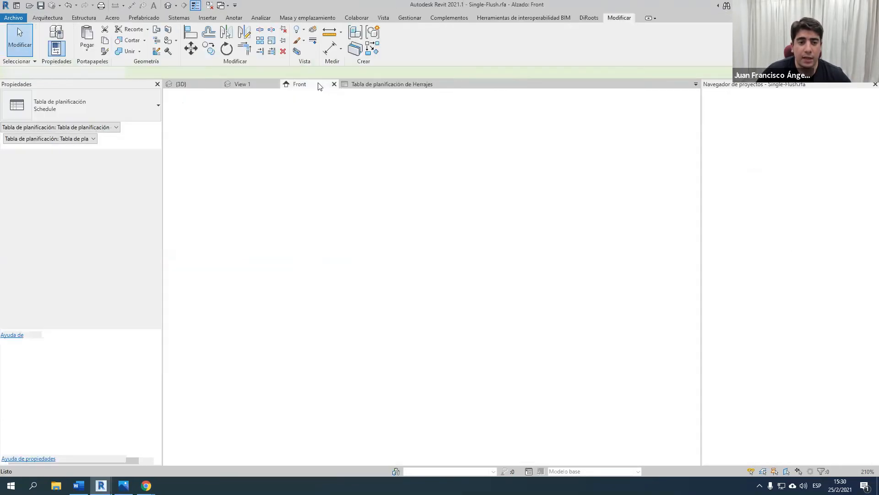
left_click(334, 85)
left_click(261, 85)
left_click(275, 84)
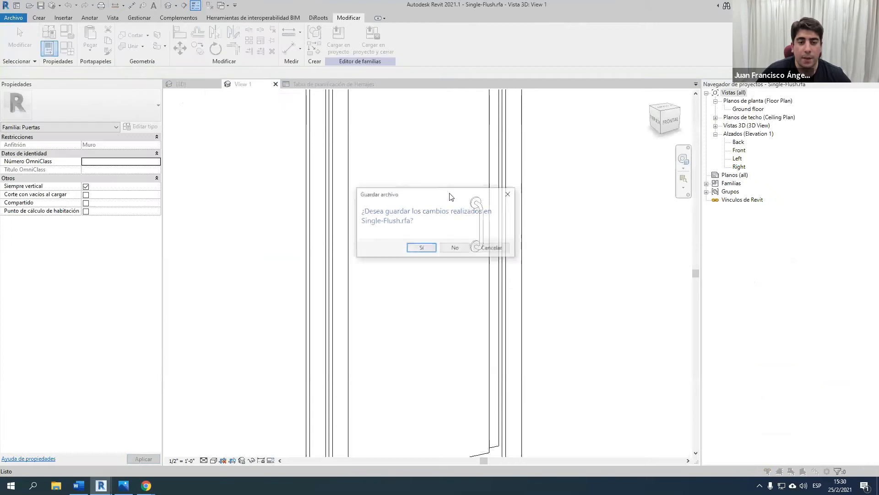
left_click(452, 251)
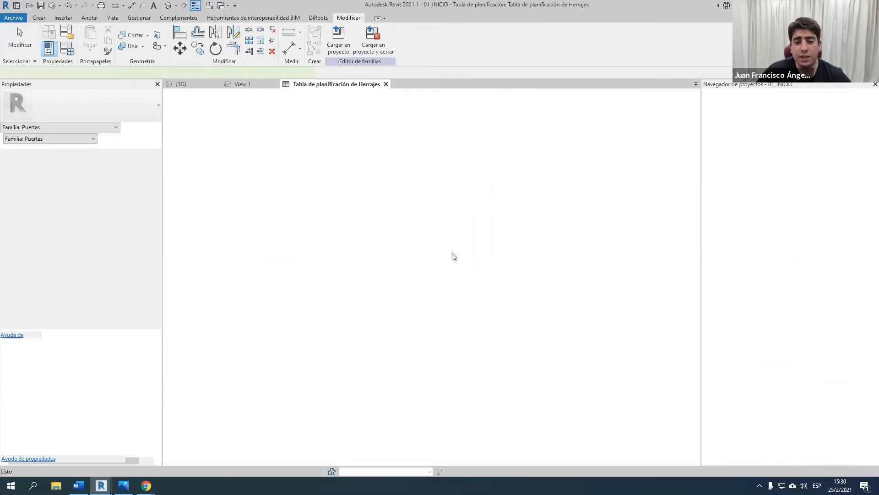
Step: Return to the project's {3D} view and examine the selected door with its round handle, ending with nothing selected
left_click(181, 84)
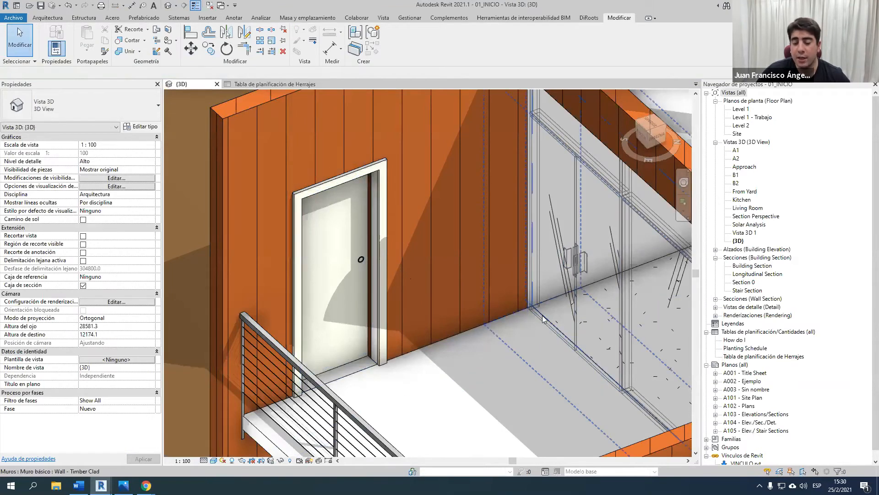
scroll(737, 362, "down", 1)
left_click(369, 288)
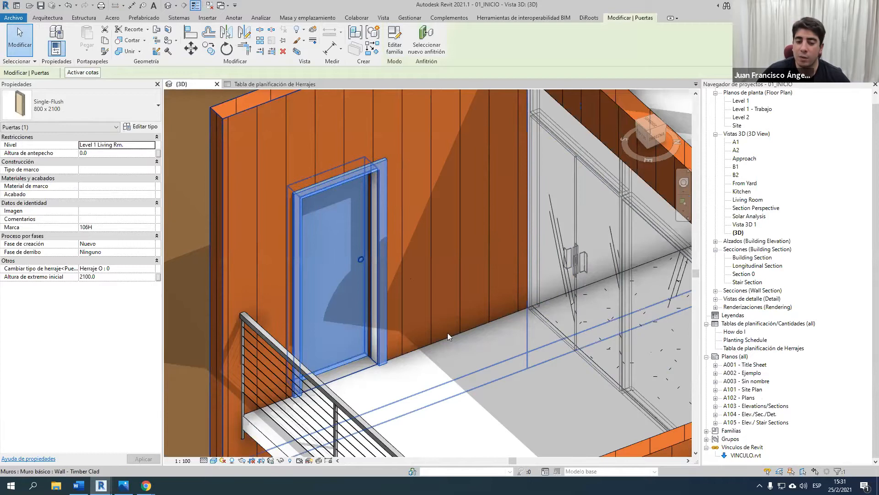
left_click_drag(360, 263, 350, 253)
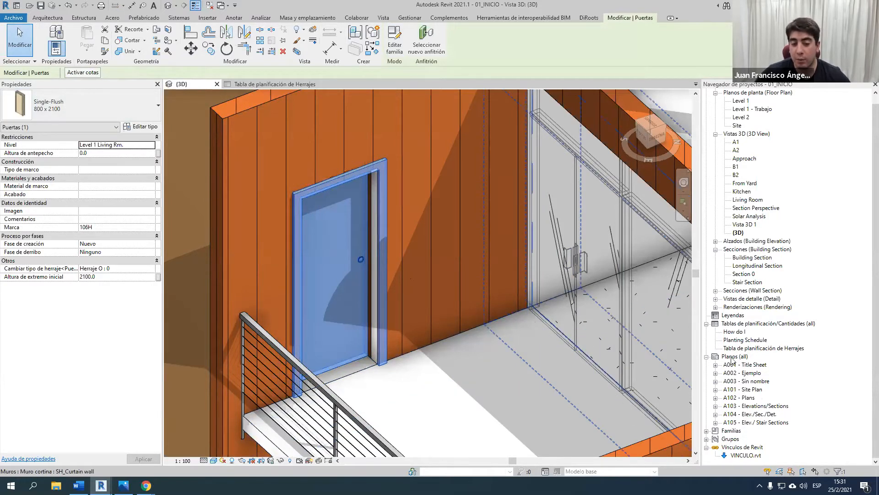
scroll(456, 242, "down", 2)
middle_click_drag(456, 243, 778, 158, "shift")
scroll(496, 298, "up", 3)
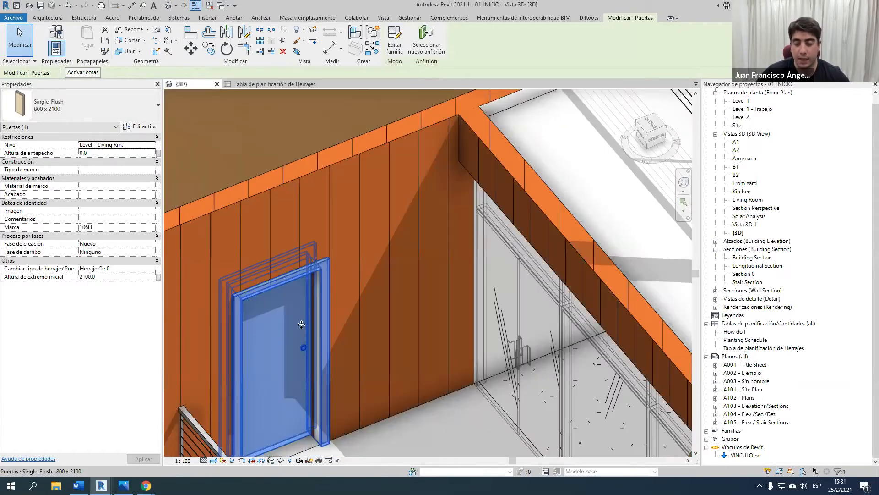
key("Escape")
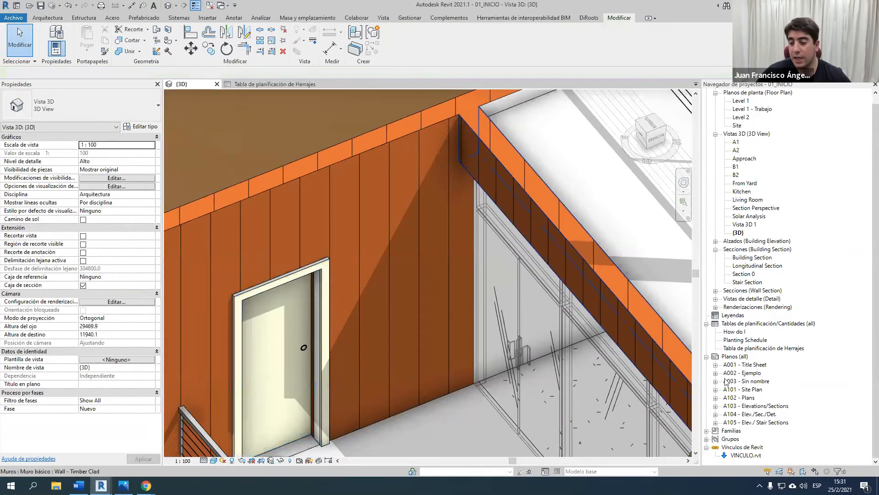
Step: Create a new sheet with the A1 metric title block
left_click(746, 357)
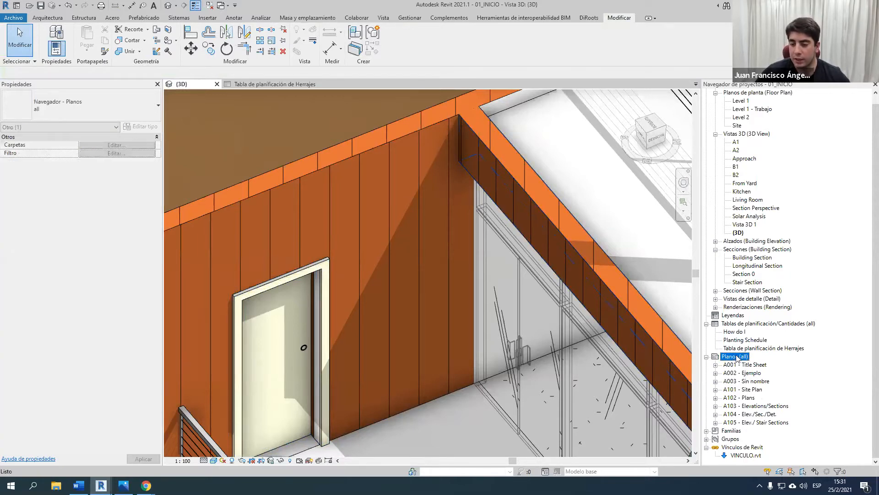
right_click(746, 357)
left_click(750, 362)
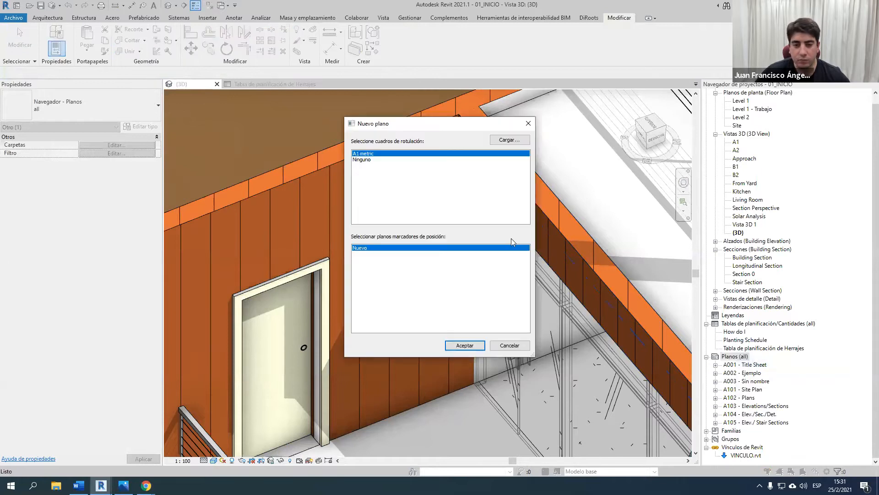
left_click(476, 342)
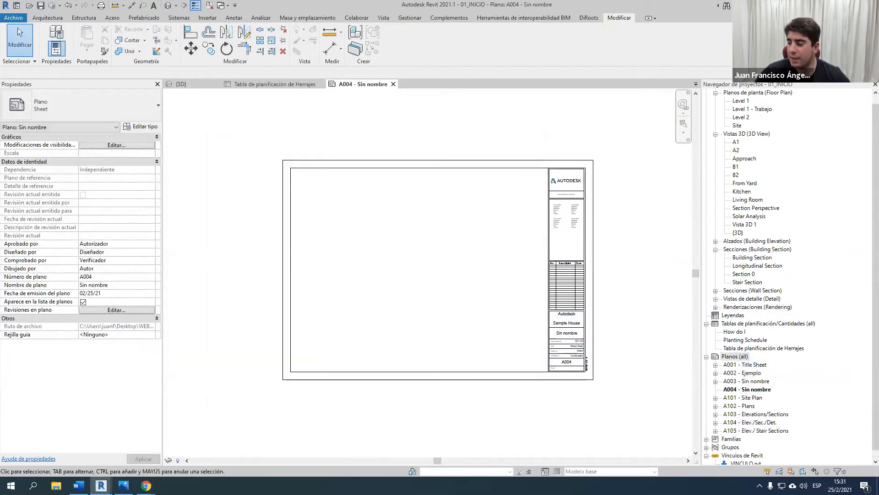
middle_click_drag(668, 230, 641, 251)
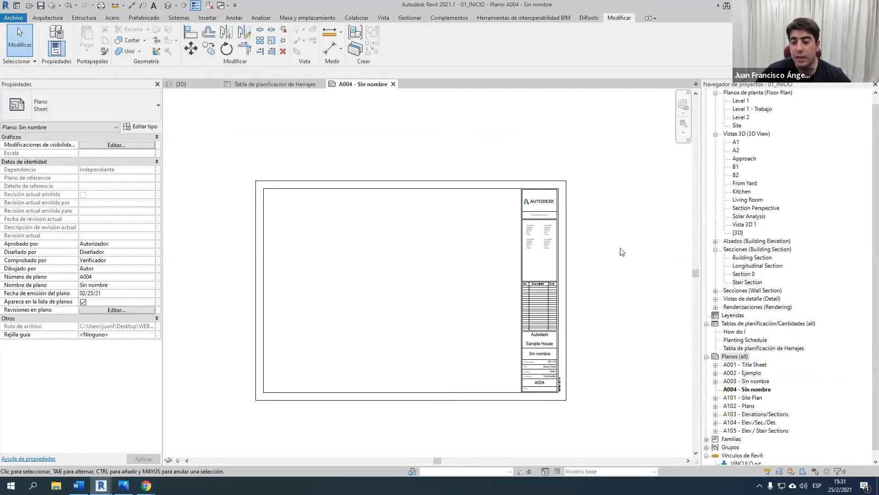
Step: Examine the new sheet's A1 metric title block, its logo area, data fields and empty drawing area
scroll(550, 206, "up", 5)
left_click(512, 198)
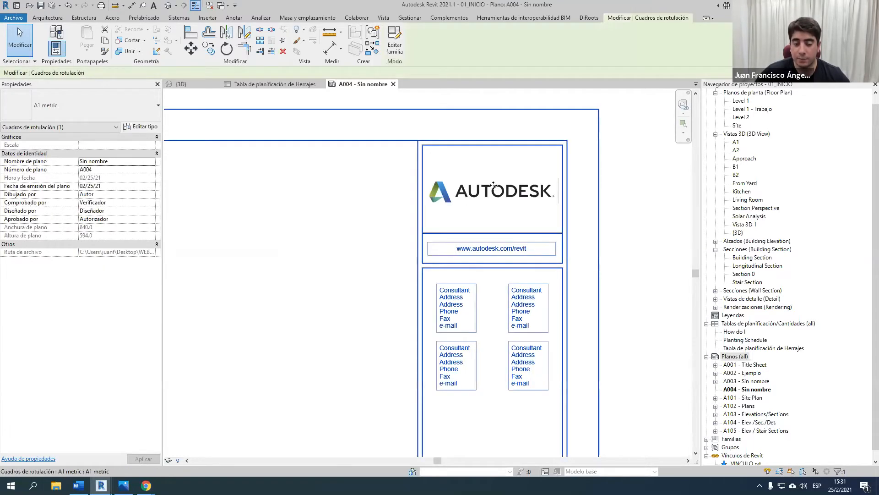
scroll(426, 192, "up", 2)
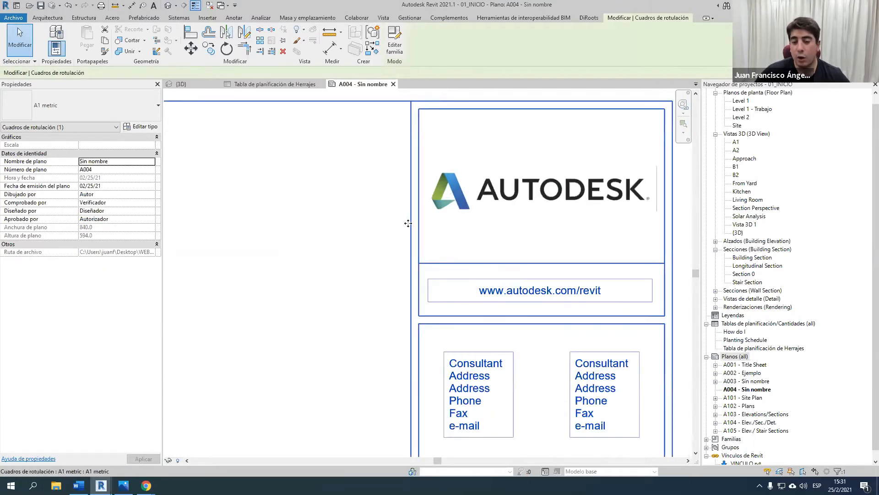
scroll(408, 223, "down", 3)
middle_click_drag(408, 224, 570, 283)
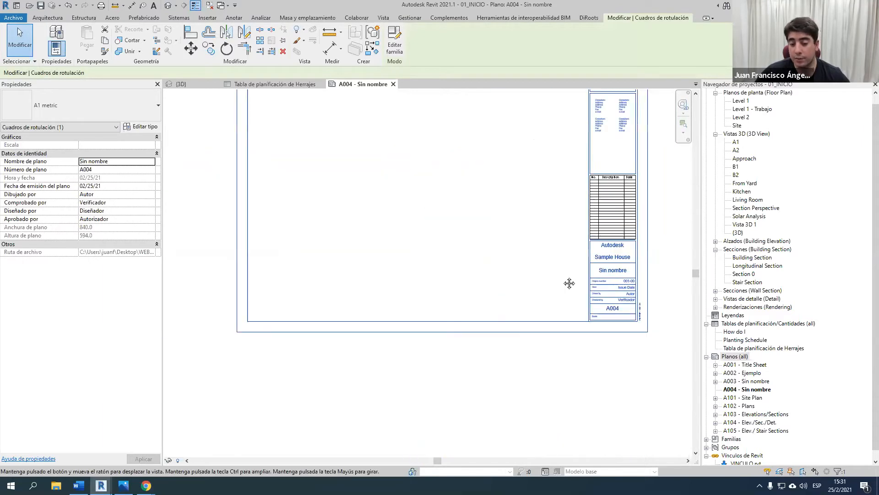
left_click(295, 300)
left_click_drag(289, 297, 567, 318)
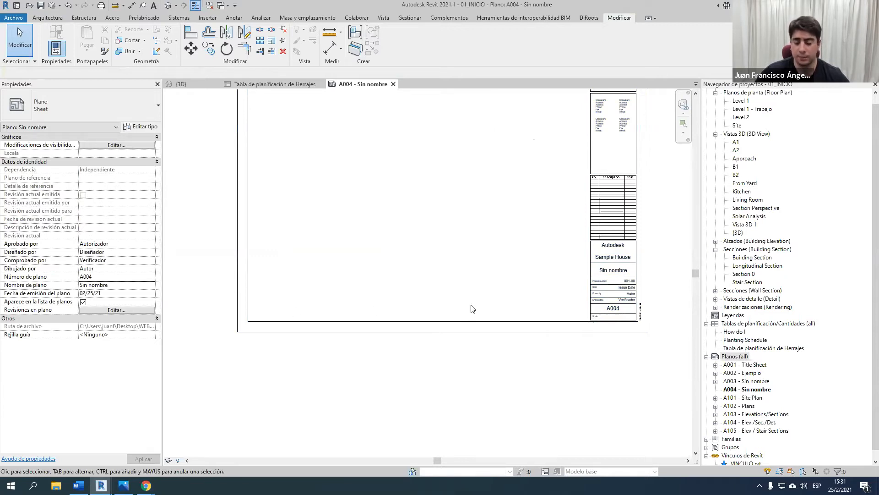
middle_click_drag(512, 284, 465, 374)
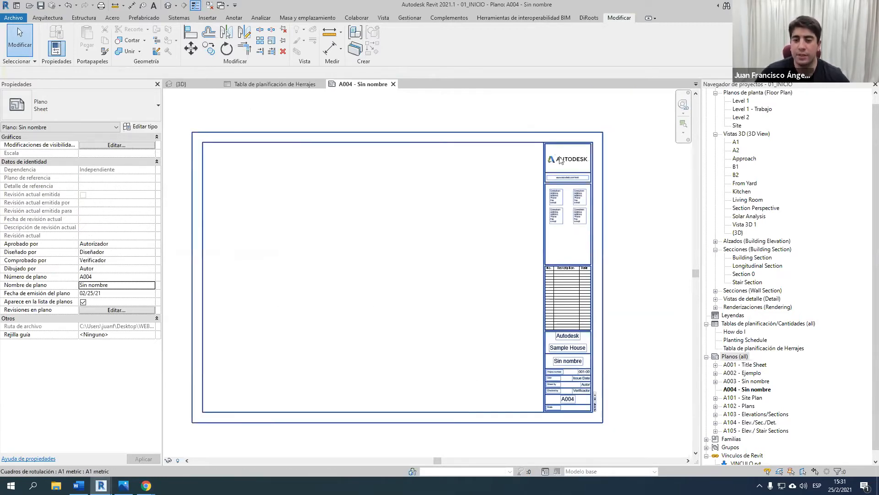
scroll(601, 176, "up", 6)
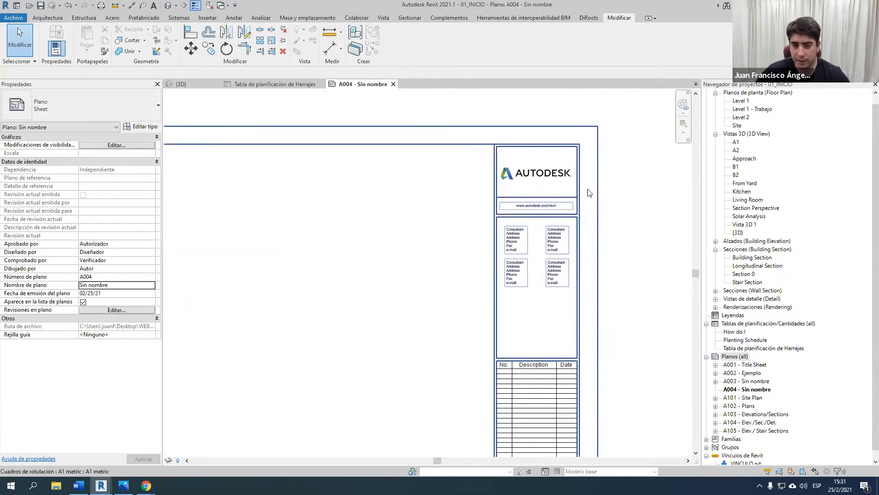
Step: Open the A1 metric title block family for editing and inspect its Autodesk logo image
left_click(555, 179)
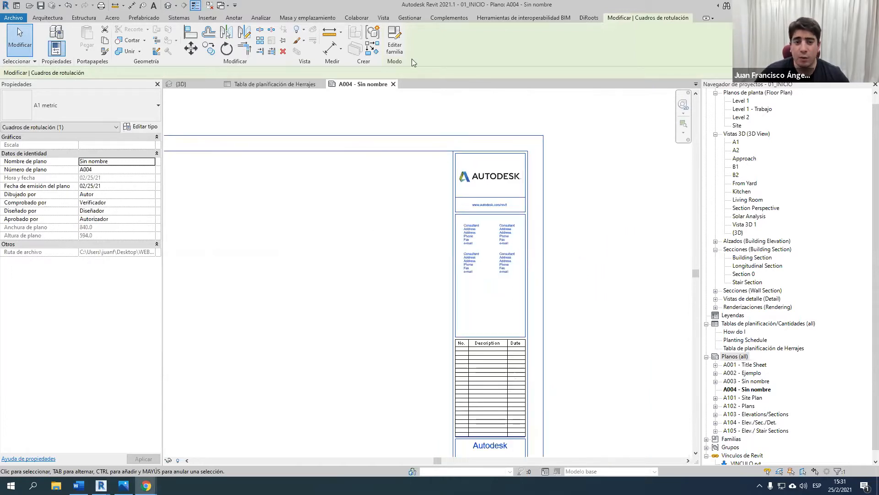
left_click(395, 42)
scroll(567, 196, "up", 5)
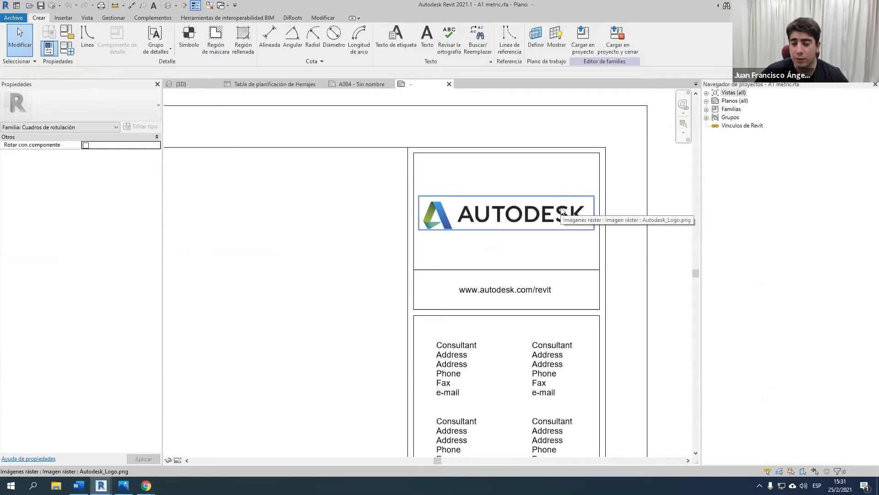
left_click(563, 212)
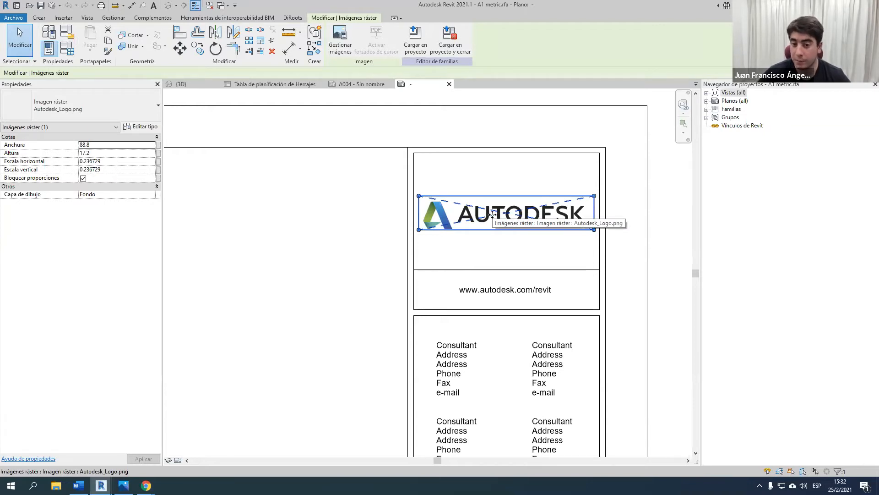
key("Escape")
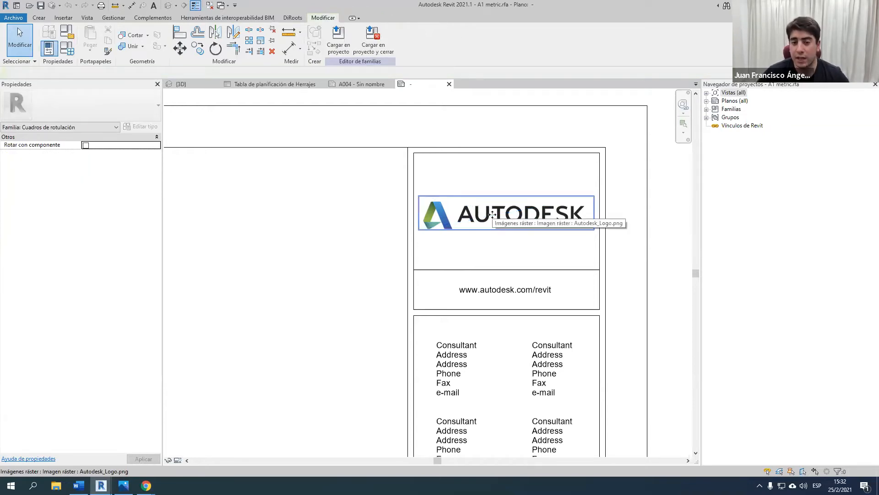
scroll(492, 213, "down", 5)
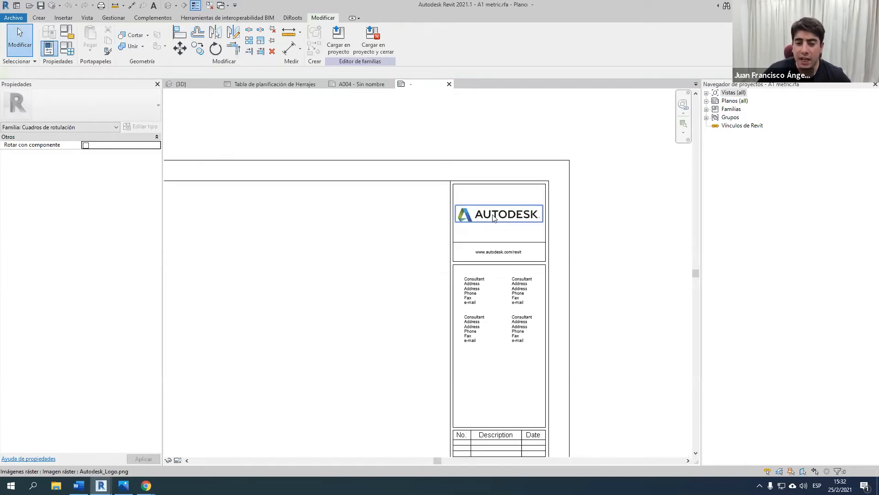
scroll(498, 162, "up", 3)
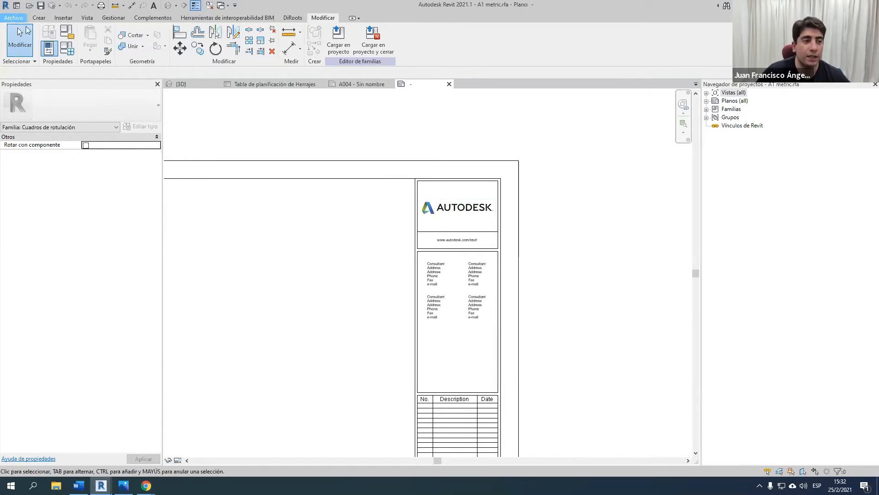
Step: Copy the title block's Autodesk logo image and create a new family from the Anotación genérica métrica template in the Anotaciones folder
left_click(458, 207)
scroll(458, 207, "up", 2)
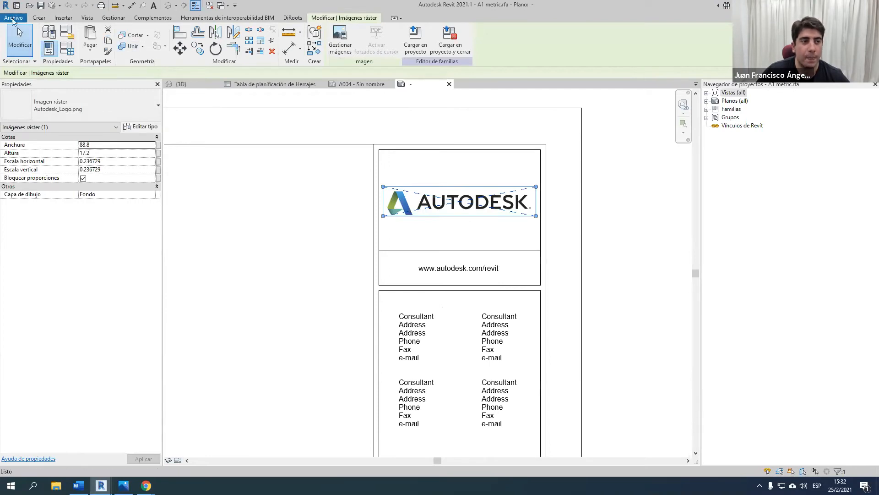
left_click(13, 18)
mouse_move(55, 57)
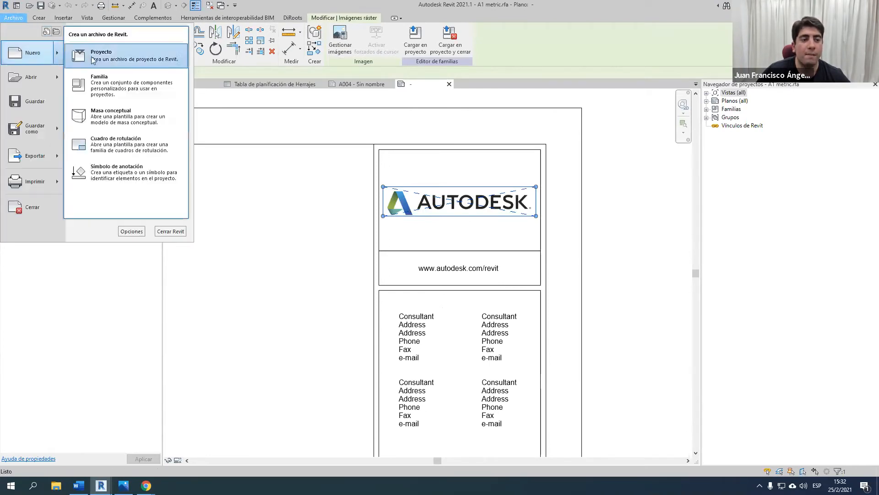
left_click(118, 87)
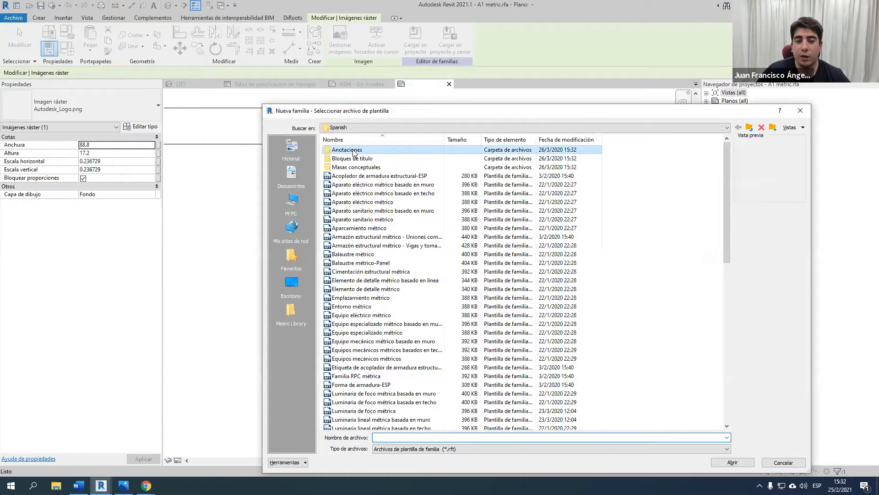
left_click(354, 152)
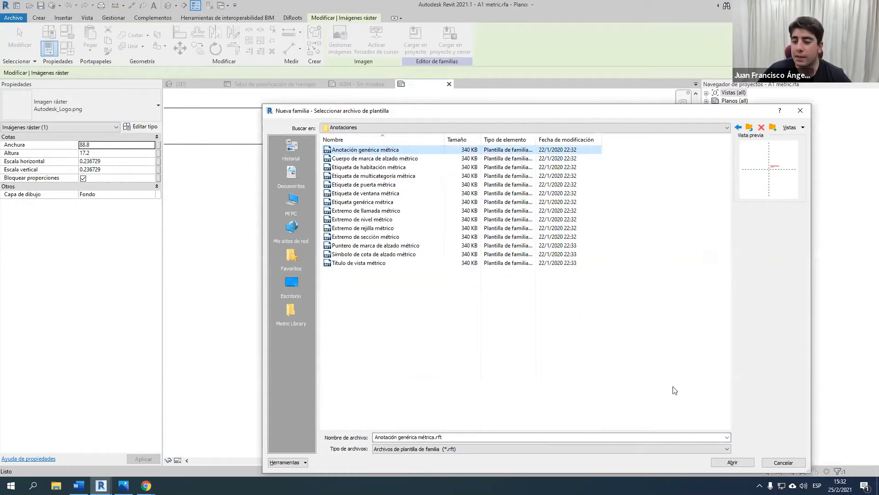
left_click(733, 462)
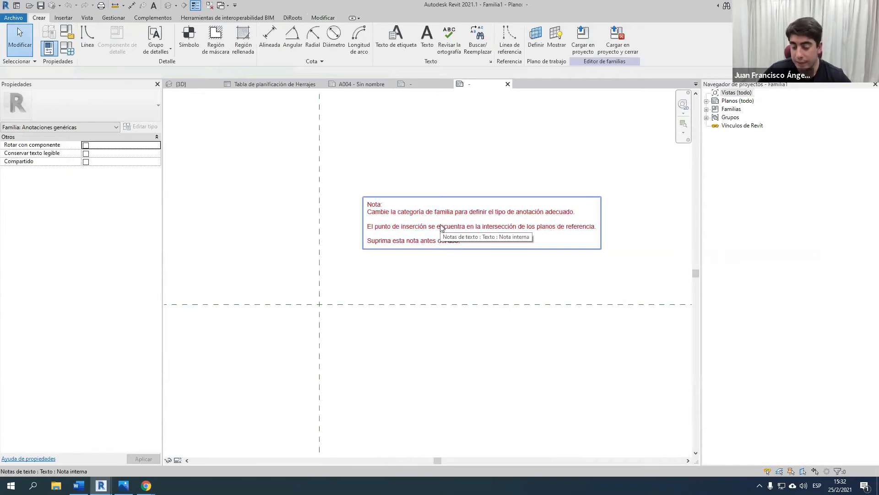
Step: Delete the template's instruction note and paste the copied Autodesk logo centred on the intersection of the reference planes
left_click(442, 228)
key("Delete")
middle_click_drag(391, 263, 397, 195)
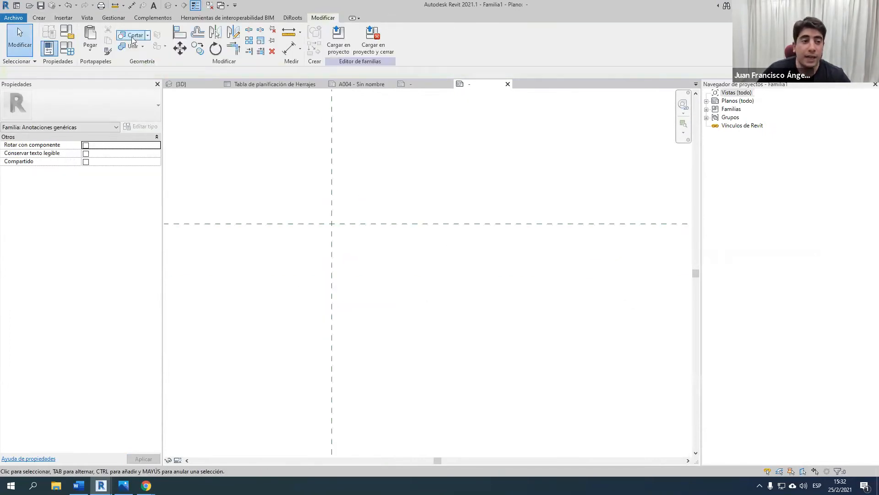
left_click(90, 36)
left_click(225, 239)
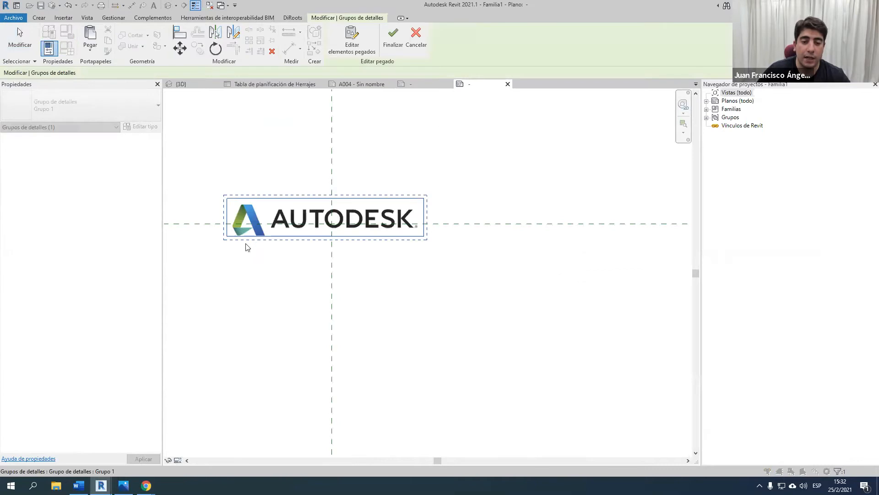
left_click_drag(342, 227, 341, 233)
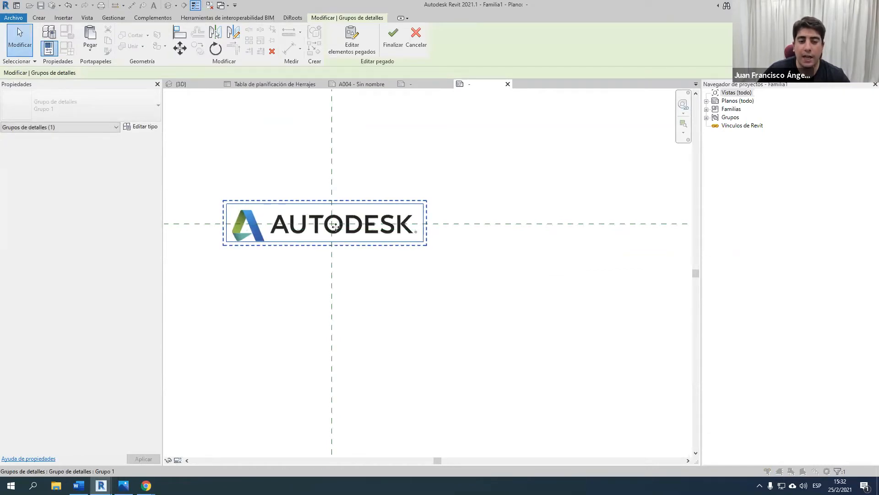
left_click(375, 224)
left_click(360, 215)
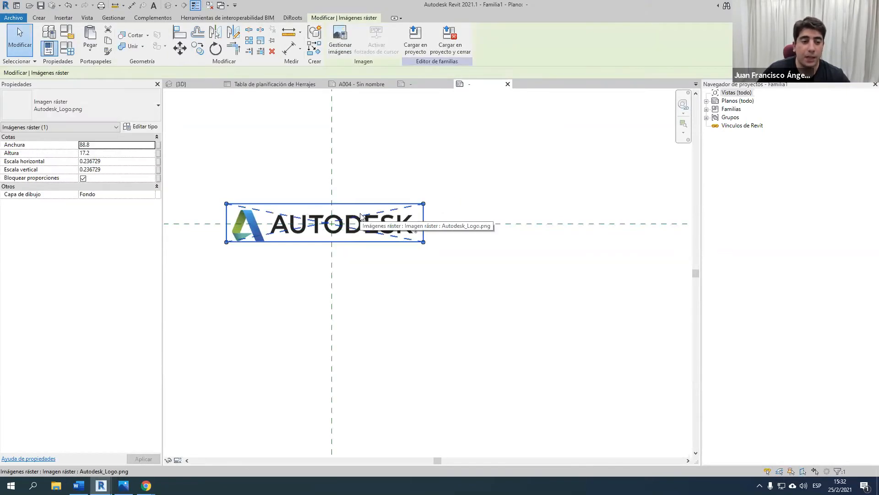
left_click(158, 147)
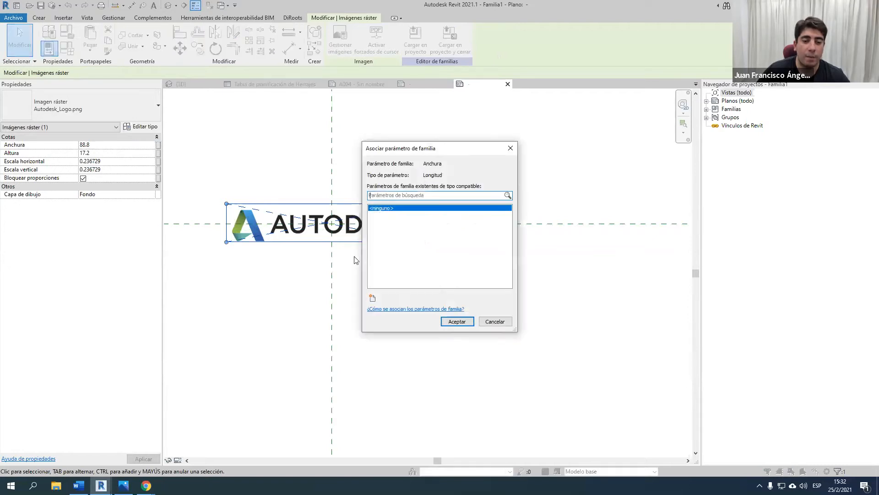
left_click(373, 297)
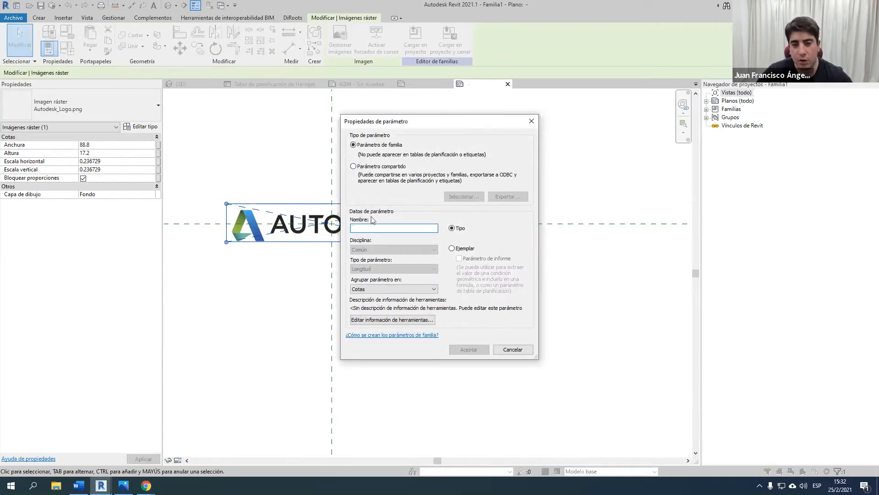
left_click(532, 122)
left_click(512, 148)
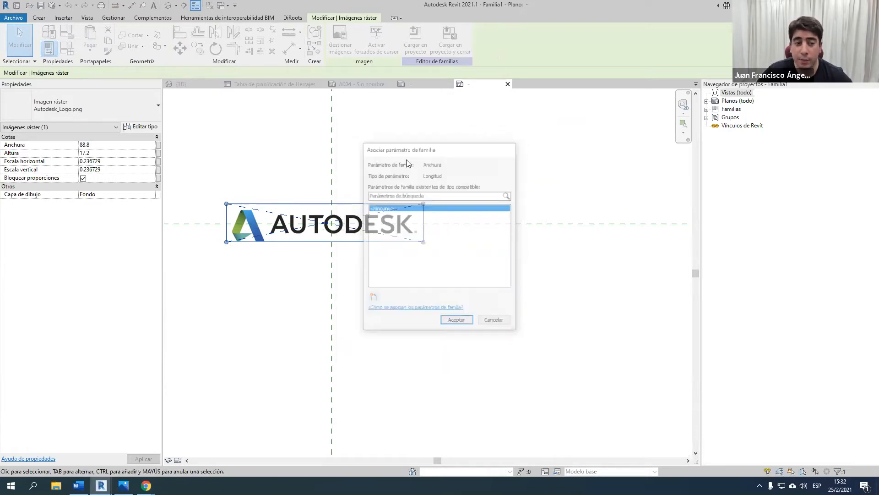
left_click(390, 190)
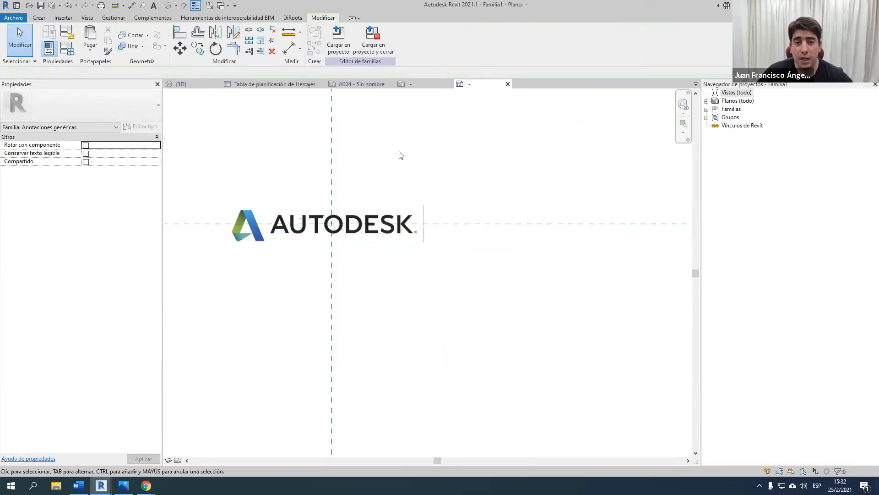
Step: Save the annotation family as "Logo autodesk" in the WEBINAR folder
middle_click_drag(398, 152, 435, 184)
left_click(13, 17)
mouse_move(25, 122)
left_click(115, 123)
type("Logo autodesk")
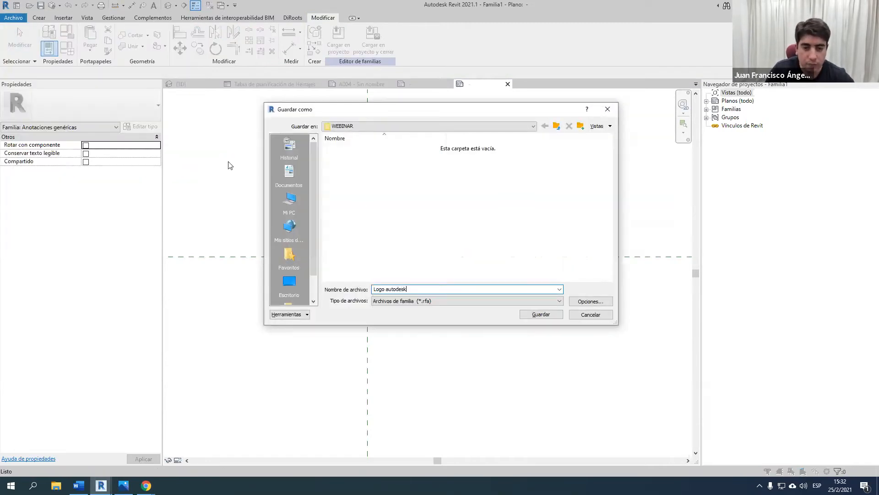
key("Return")
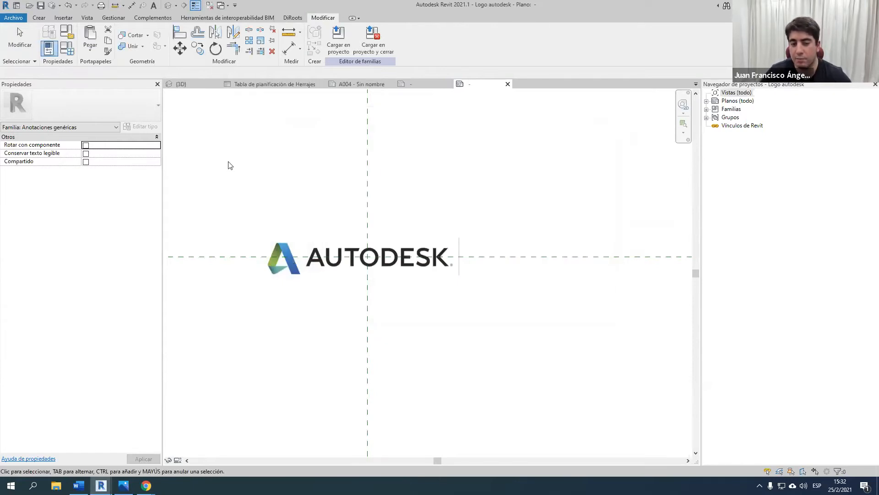
Step: Load the Logo autodesk family into the A1 metric title block and place one instance above the original logo image
left_click(339, 39)
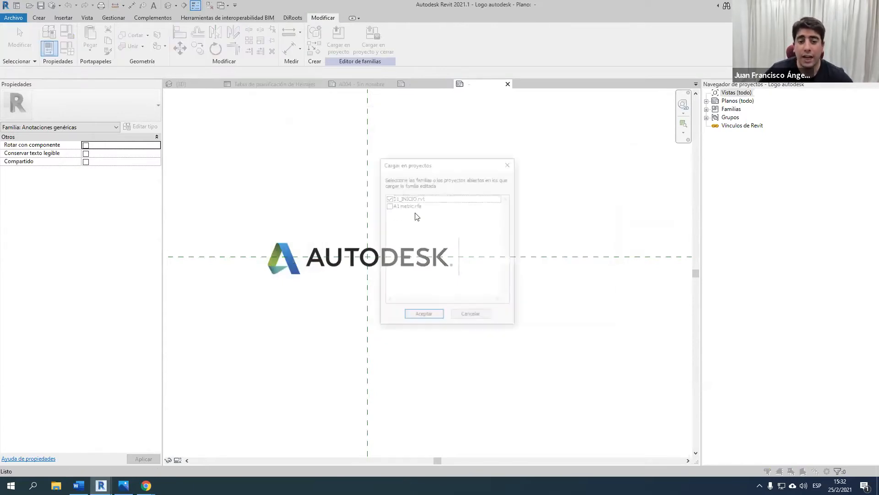
left_click(442, 317)
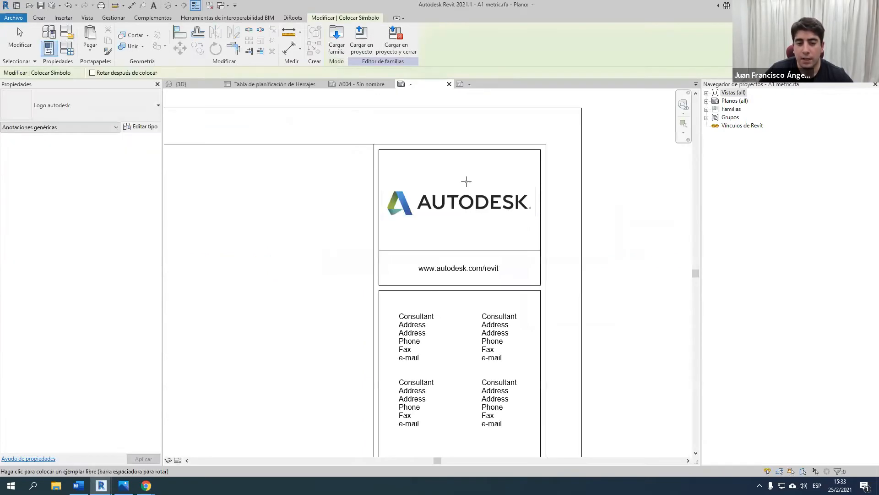
left_click(456, 145)
key("Escape")
Step: Delete the original raster logo from the title block and move the nested Logo autodesk symbol inside its frame
left_click(471, 212)
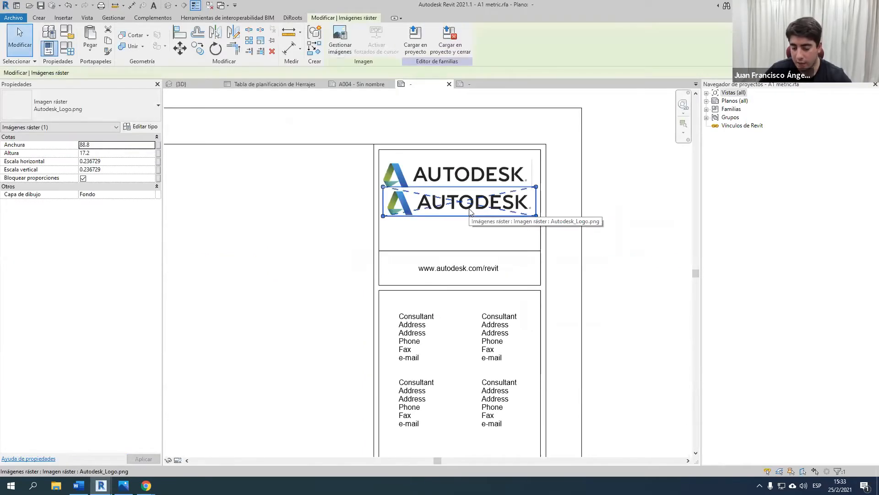
left_click(464, 176)
left_click_drag(464, 178, 463, 191)
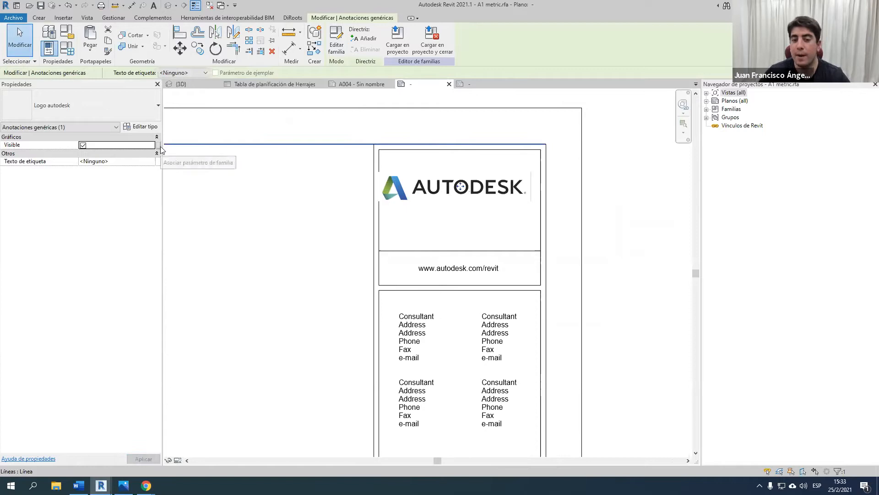
left_click_drag(411, 188, 426, 188)
key("Left")
key("Left")
scroll(494, 191, "up", 3)
key("Escape")
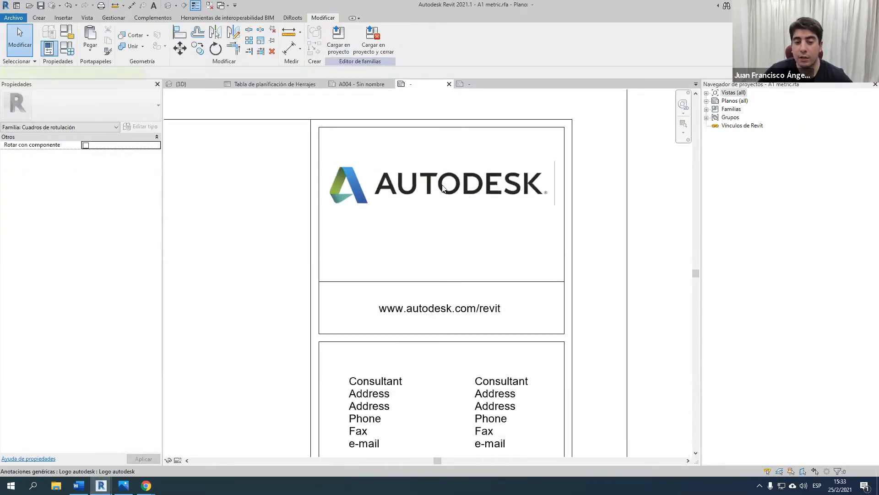
Step: Make the nested Logo autodesk family shared (Compartido) and reload it into A1 metric, overwriting the existing version
double_click(388, 200)
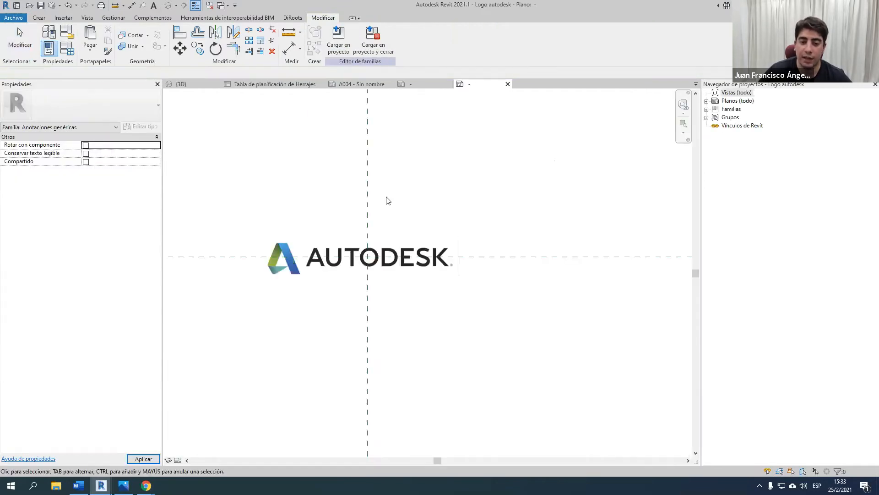
left_click(86, 162)
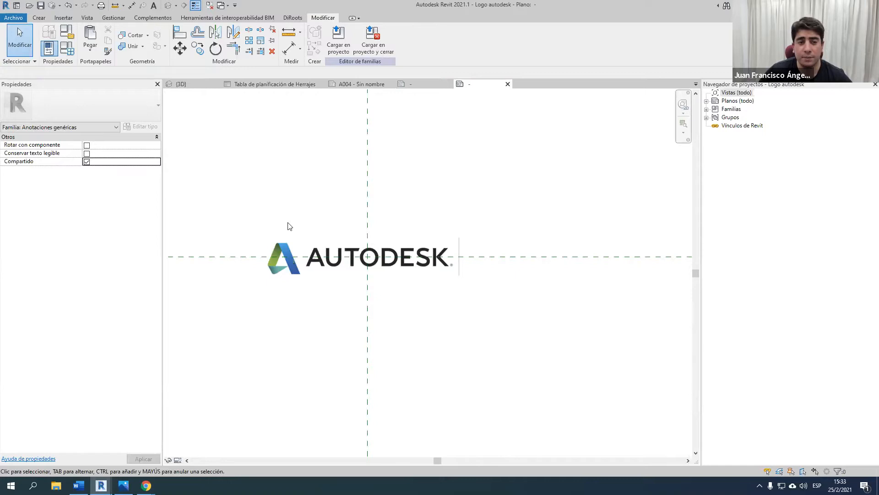
left_click(338, 41)
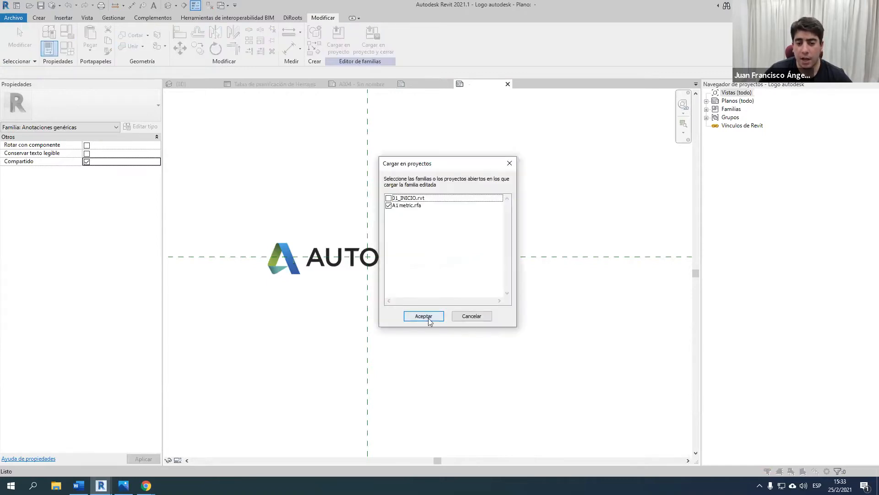
left_click(428, 318)
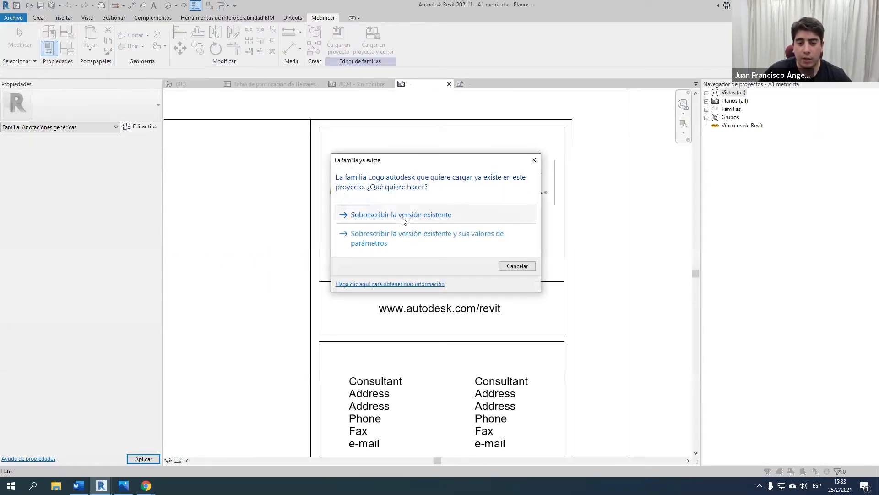
left_click(401, 215)
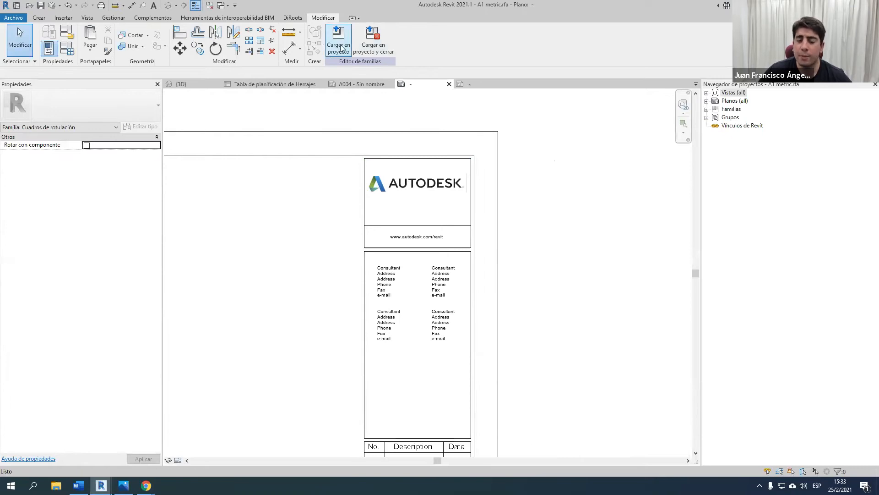
Step: Load the A1 metric title block into the 01_INICIO.rvt project, overwriting the existing version, and check its logo on sheet A004
left_click(341, 48)
left_click(389, 198)
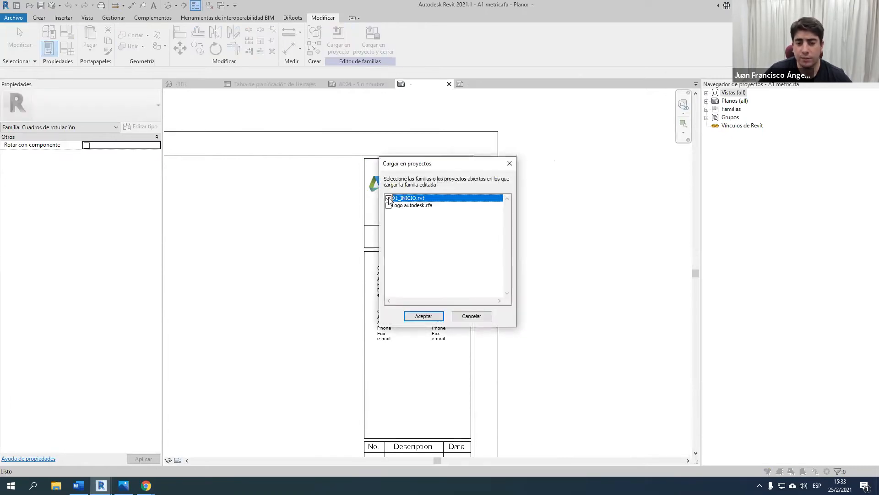
left_click(435, 316)
left_click(402, 214)
left_click(479, 173)
scroll(480, 174, "up", 2)
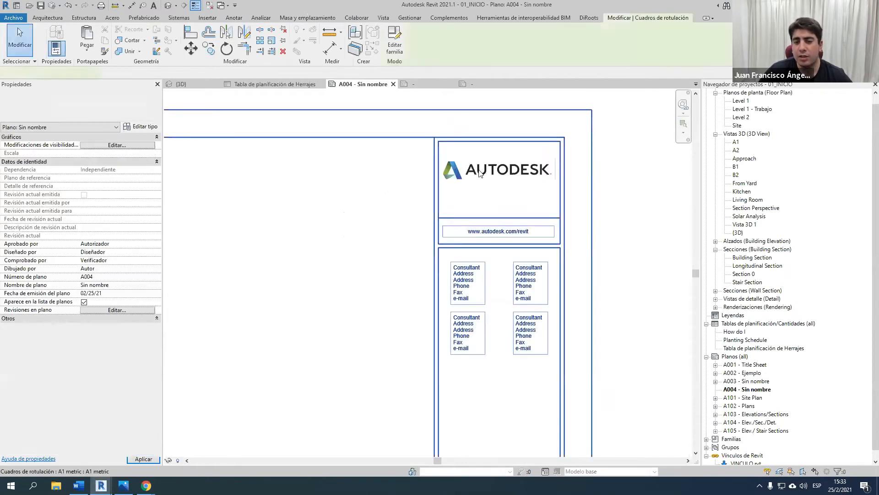
key("Escape")
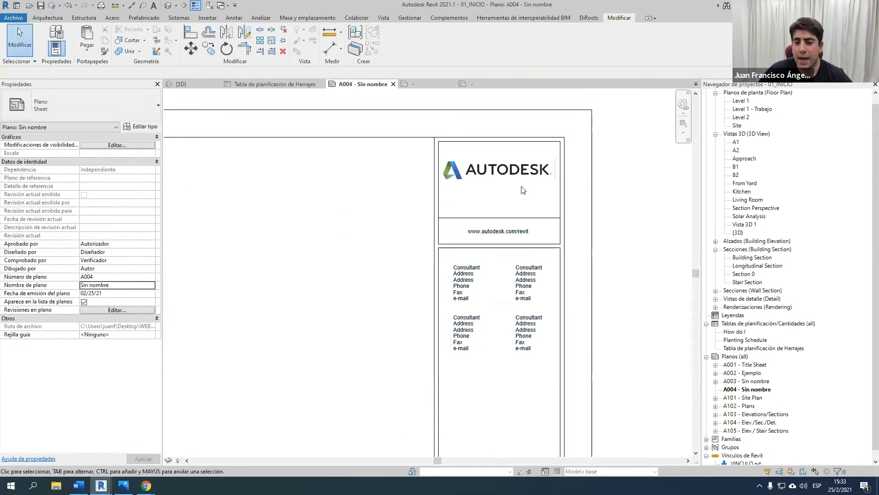
Step: Close the A1 metric title block family and switch to the open Logo autodesk family
double_click(523, 190)
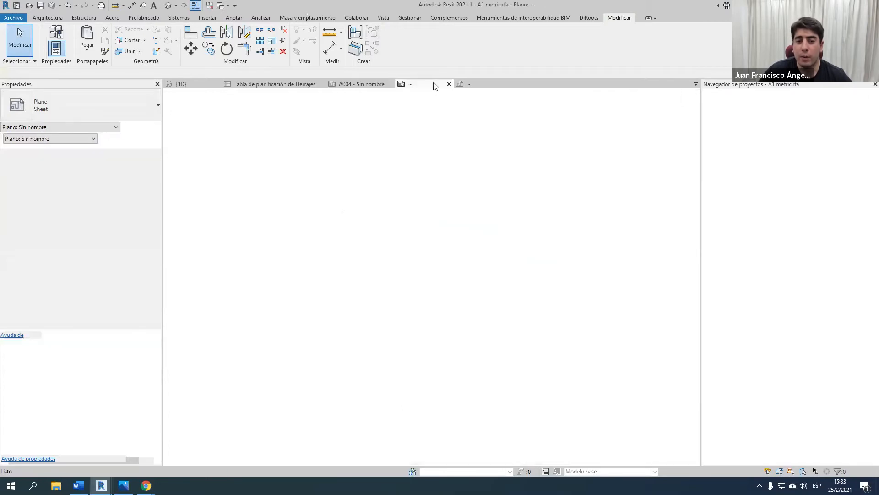
left_click(449, 84)
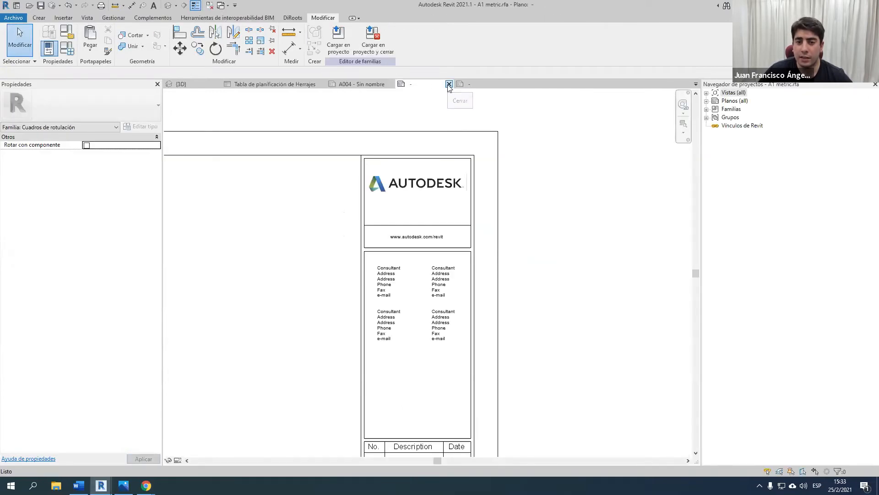
left_click(455, 248)
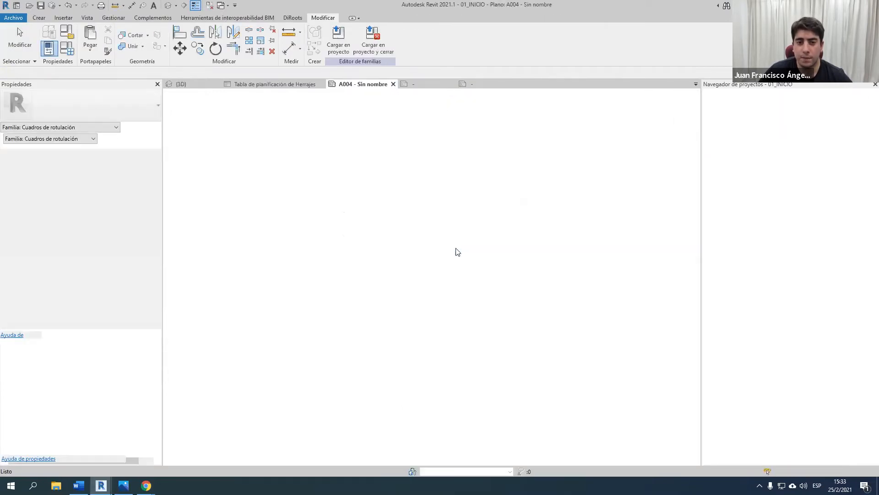
left_click(420, 84)
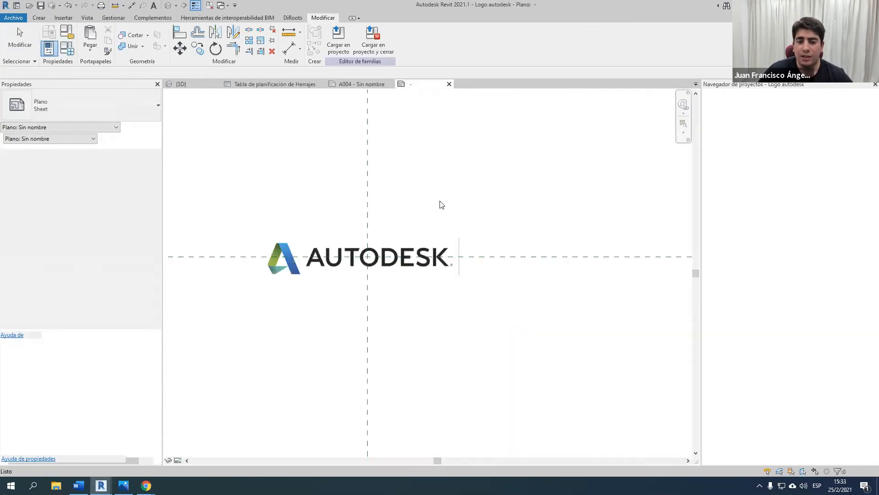
Step: Replace the Autodesk image in the family with the imported Logo editeca.jpg, centred on the intersection of the reference planes
left_click(422, 215)
key("Delete")
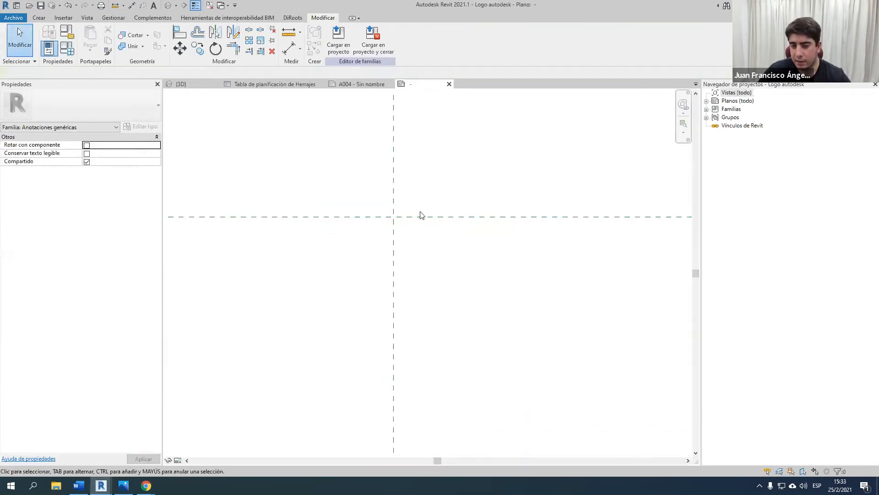
left_click(72, 18)
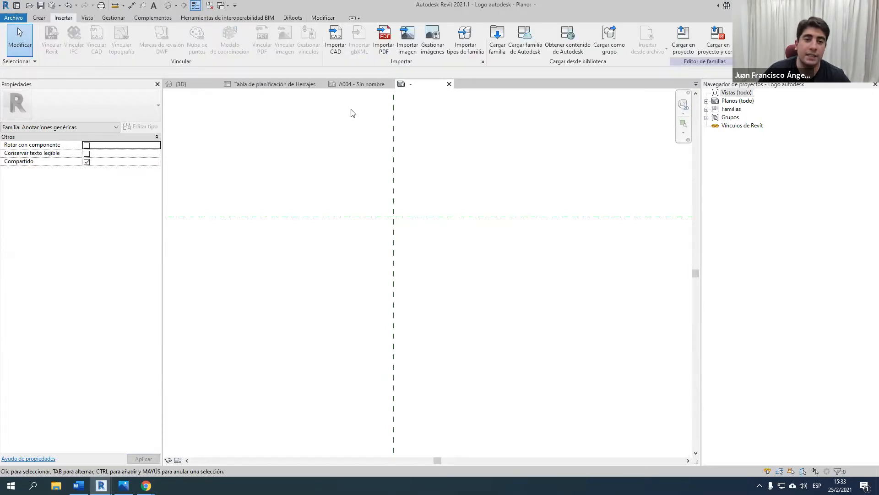
left_click(407, 56)
left_click(350, 150)
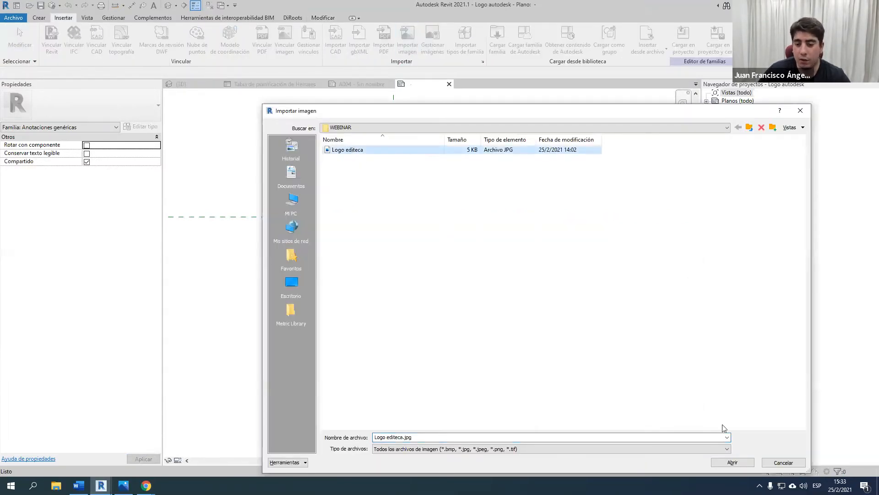
left_click(731, 463)
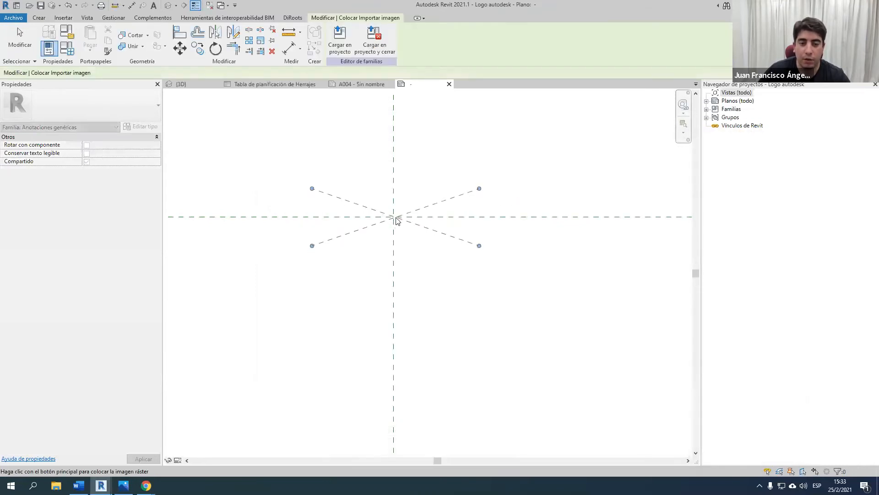
left_click(396, 219)
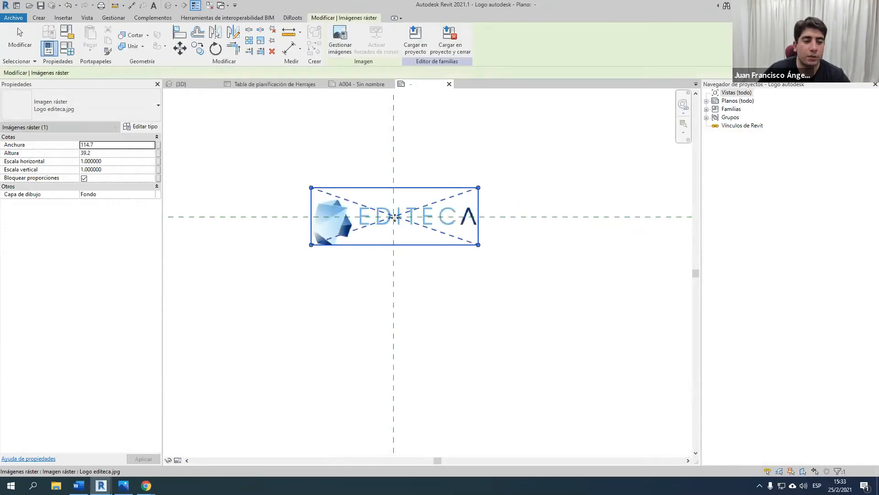
left_click(281, 156)
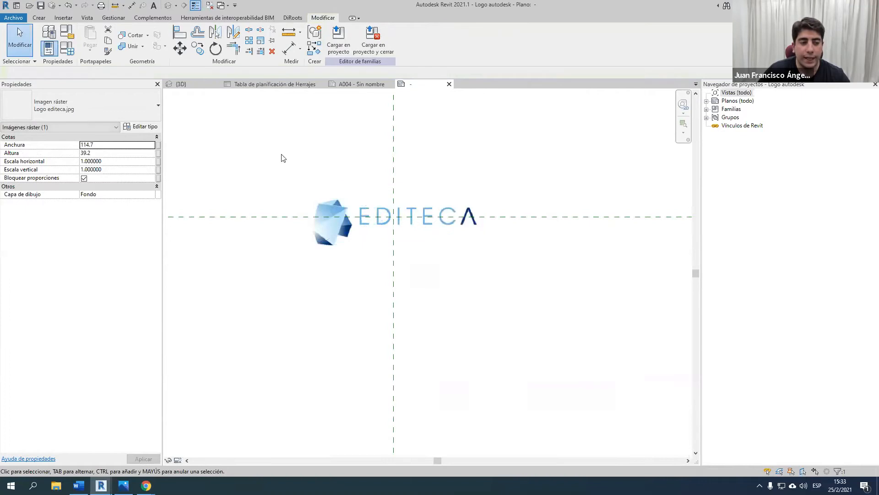
scroll(324, 211, "up", 2)
left_click(327, 202)
left_click(246, 149)
Step: Save the modified annotation family as a new family named Logo EDITECA in the WEBINAR folder
left_click(13, 17)
mouse_move(49, 136)
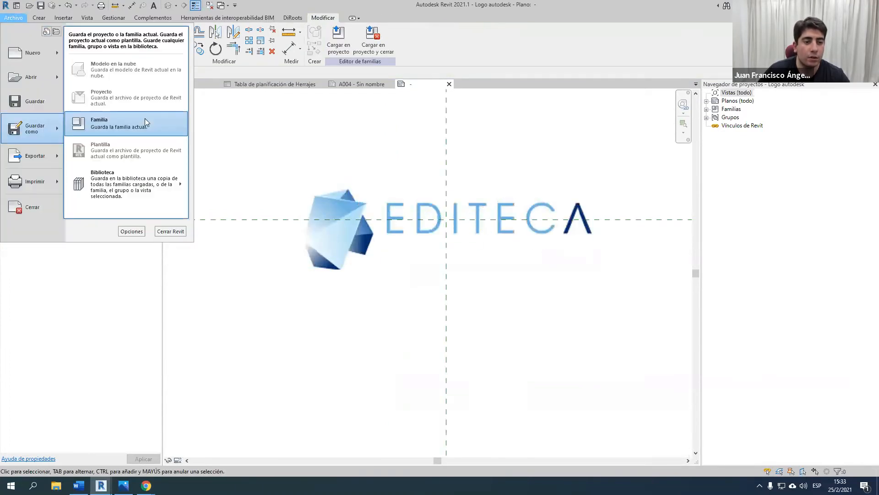
left_click(145, 119)
type("L")
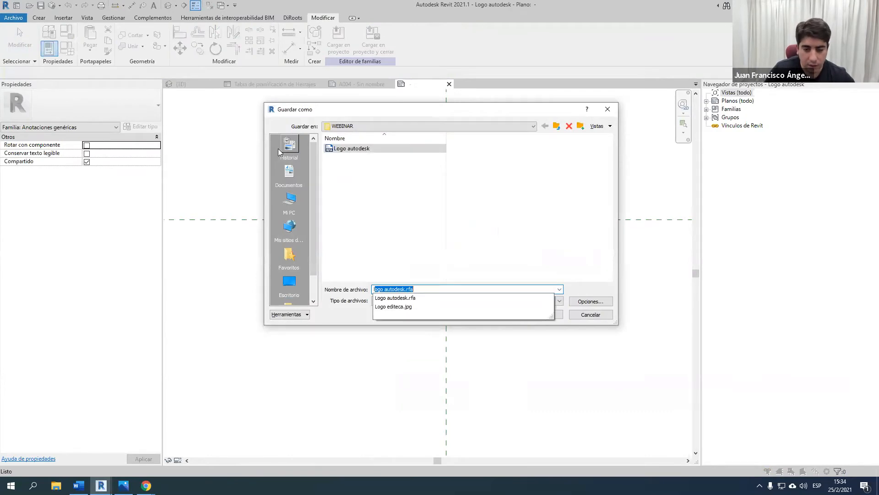
type("ogo ")
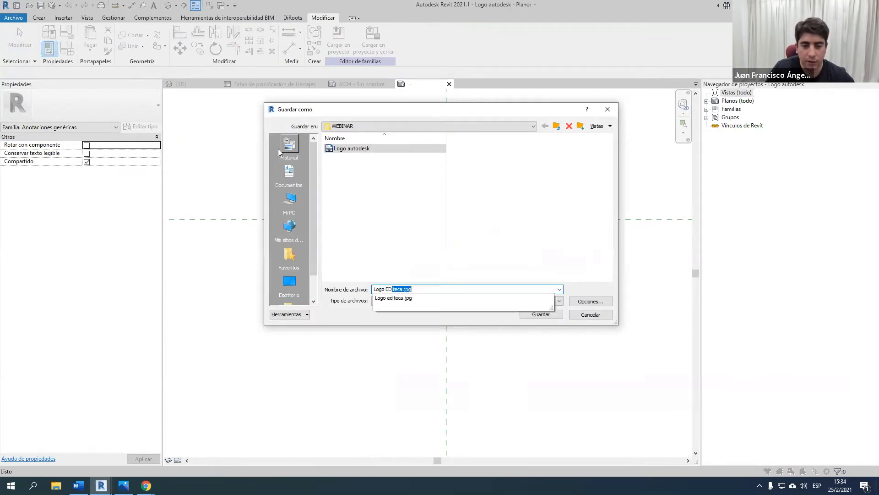
type("EDOIT")
key("BackSpace")
key("BackSpace")
type("ITECA")
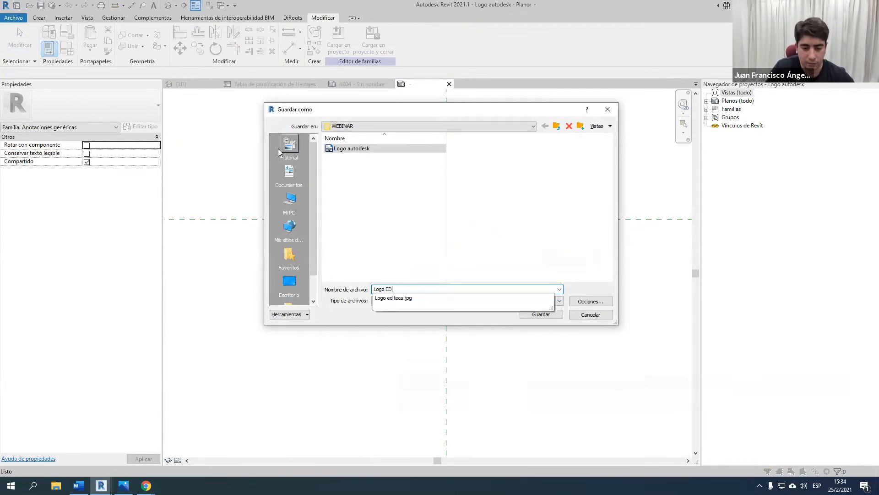
key("Delete")
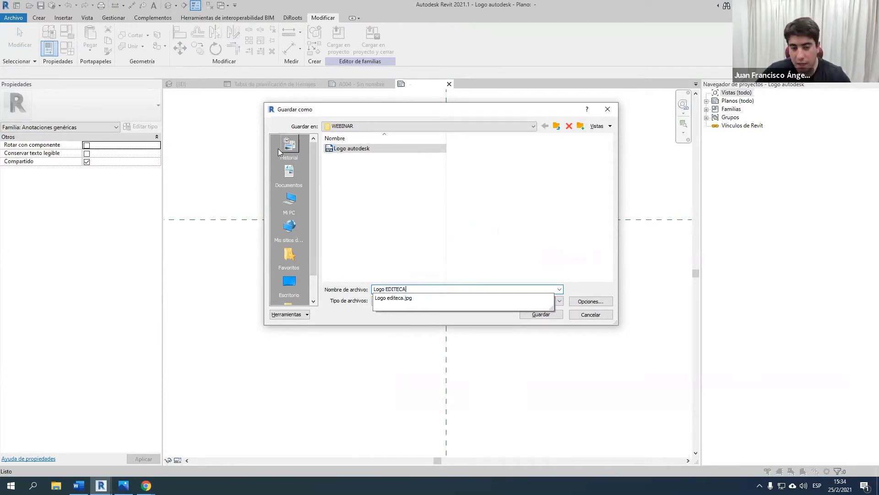
left_click(408, 180)
left_click(548, 315)
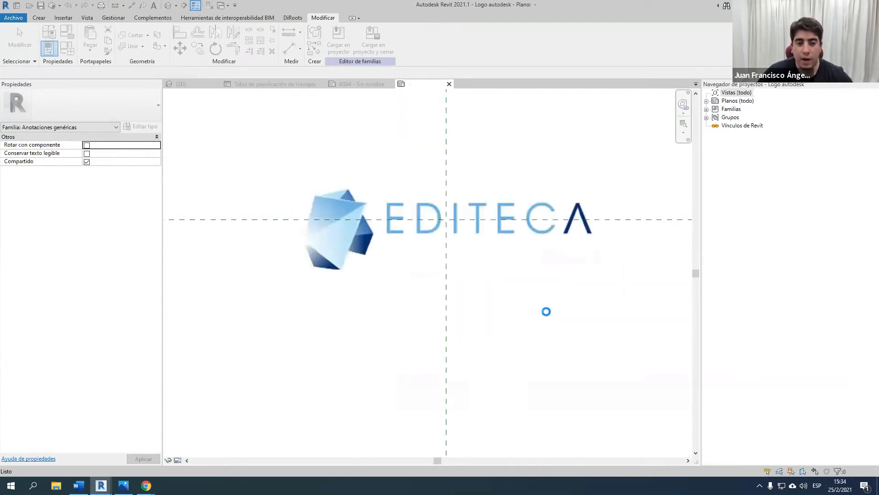
Step: Load the Logo EDITECA family into the 01_INICIO project and dismiss the warning
left_click(348, 38)
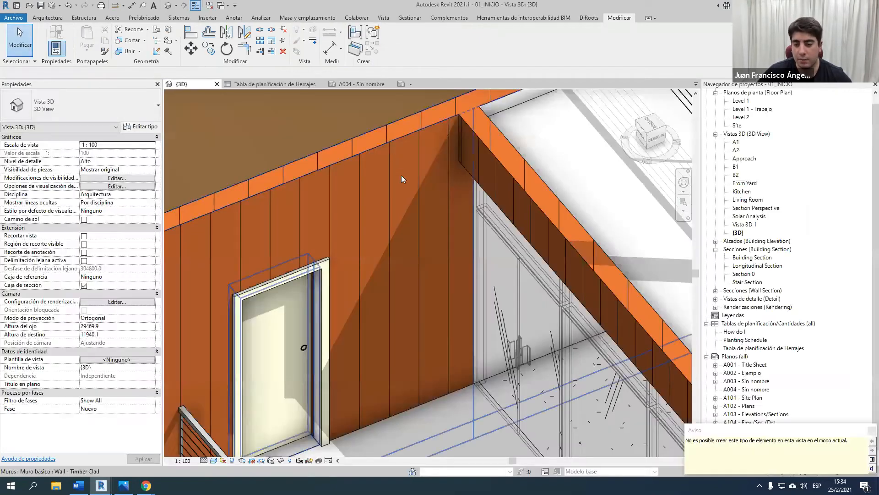
scroll(401, 175, "down", 3)
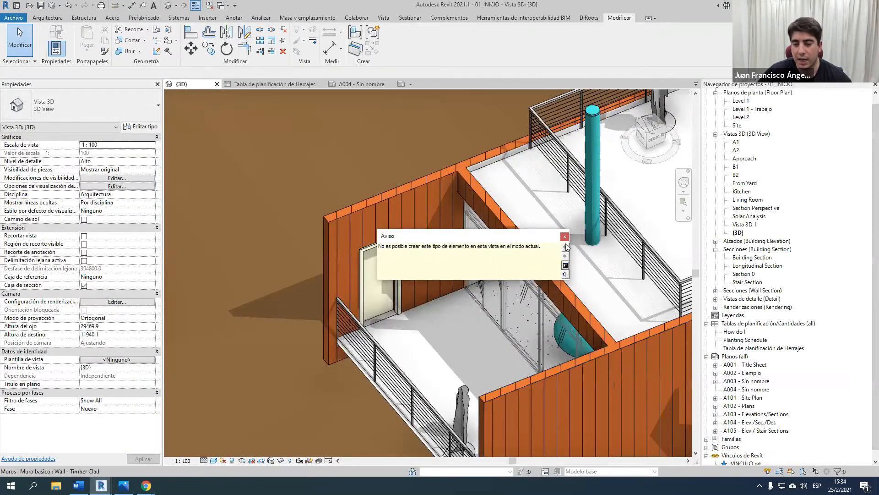
left_click(565, 237)
scroll(581, 310, "down", 2)
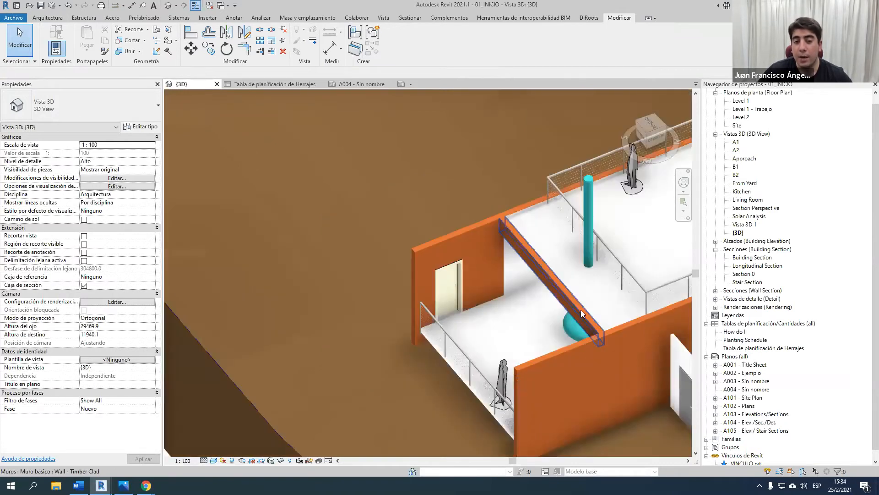
middle_click_drag(581, 309, 539, 289)
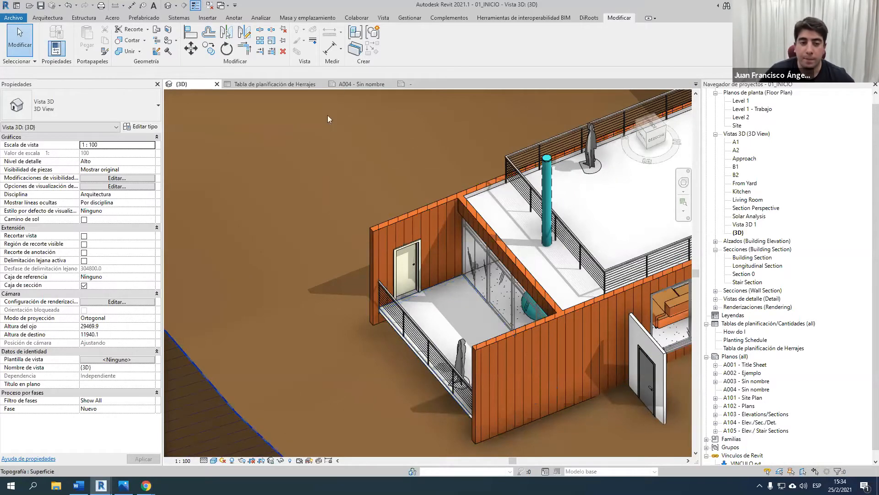
Step: Examine the logo in the A1 metric title block on sheet A004 and how it selects with the title block
left_click(357, 84)
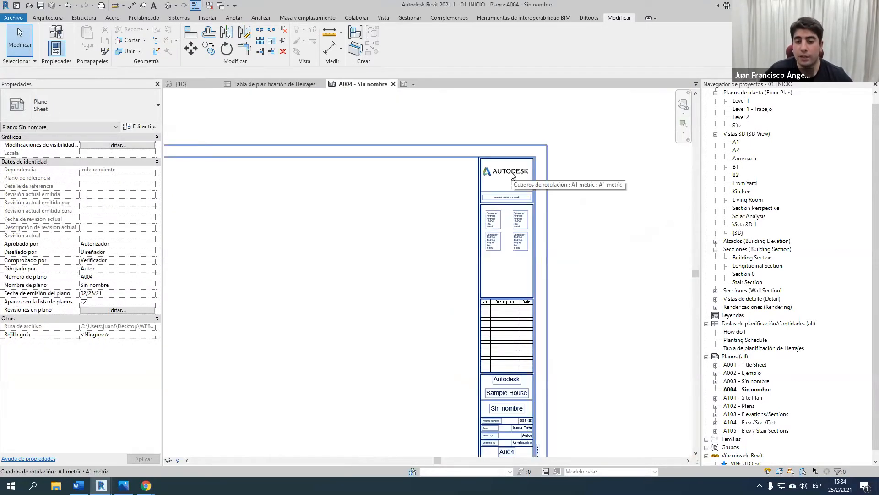
scroll(512, 175, "up", 2)
scroll(511, 175, "up", 2)
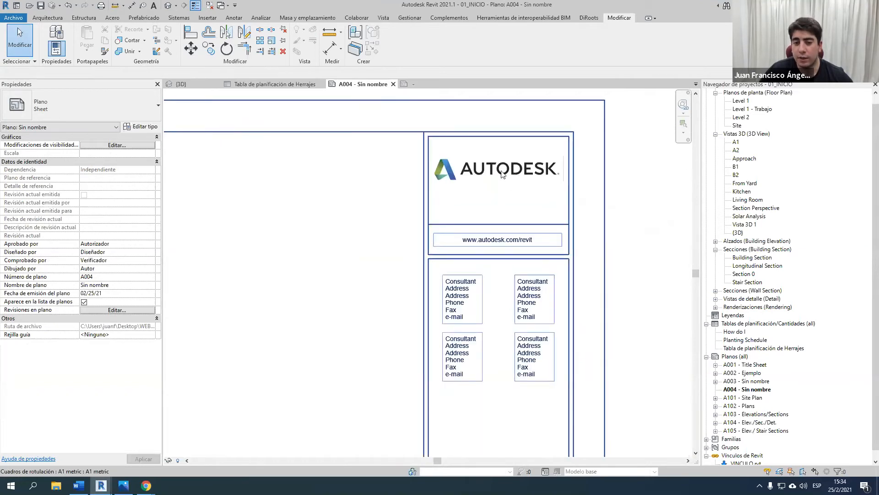
left_click(502, 169)
key("Escape")
middle_click_drag(413, 138, 379, 201)
left_click_drag(354, 128, 573, 277)
left_click(483, 232)
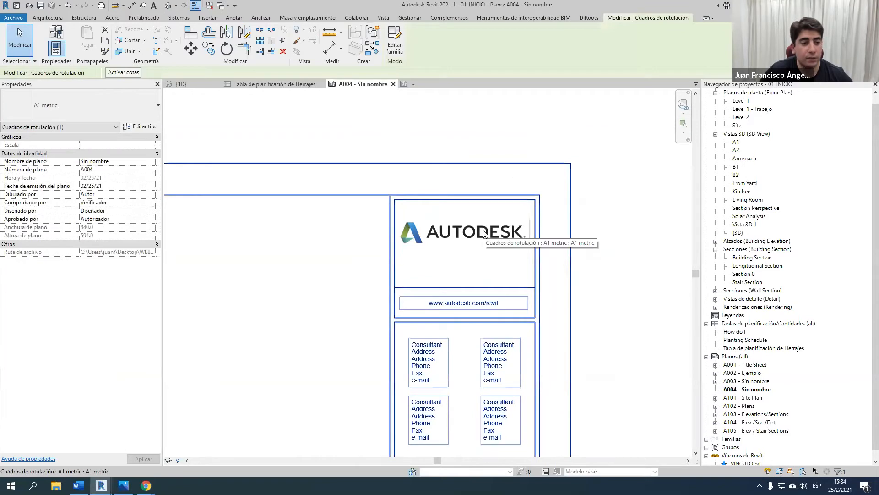
scroll(483, 231, "down", 3)
left_click(438, 165)
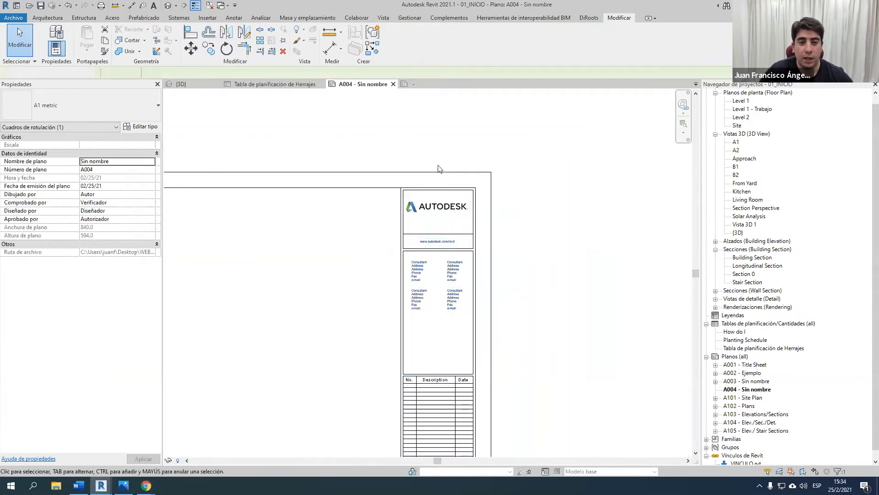
Step: Open the A1 metric title block for editing and label its nested logo with a new instance (Ejemplar) family parameter named Cambiar logo
left_click(436, 213)
left_click(395, 49)
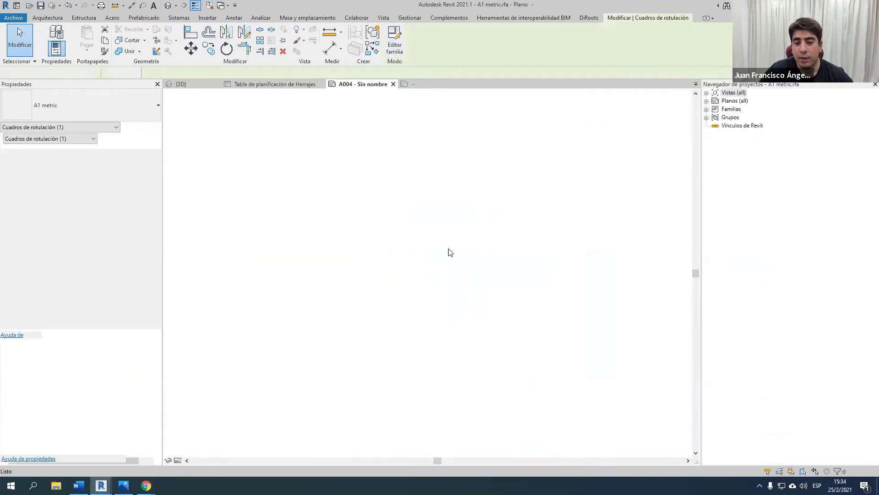
left_click(629, 136)
middle_click_drag(629, 136, 576, 169)
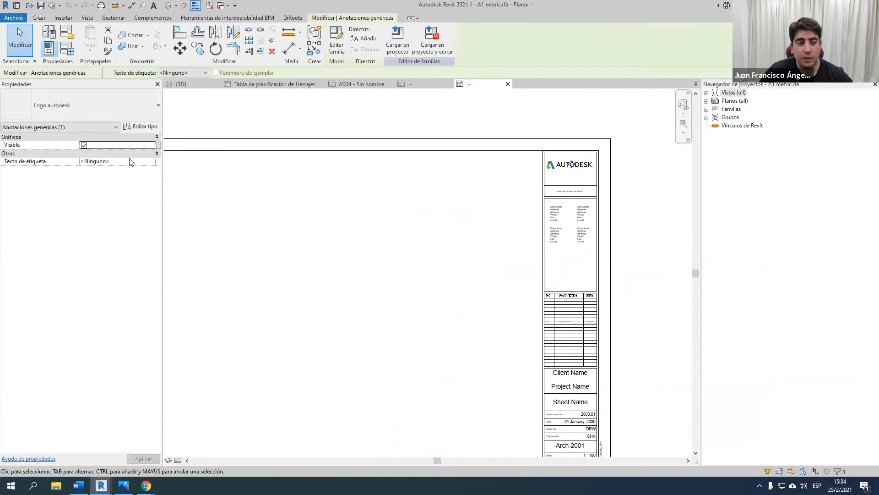
left_click(191, 73)
left_click(196, 87)
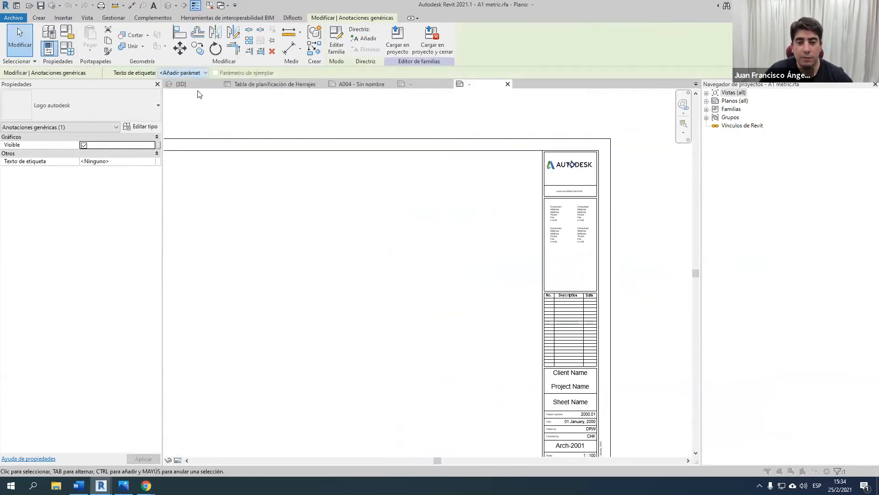
type("Cambiar logo")
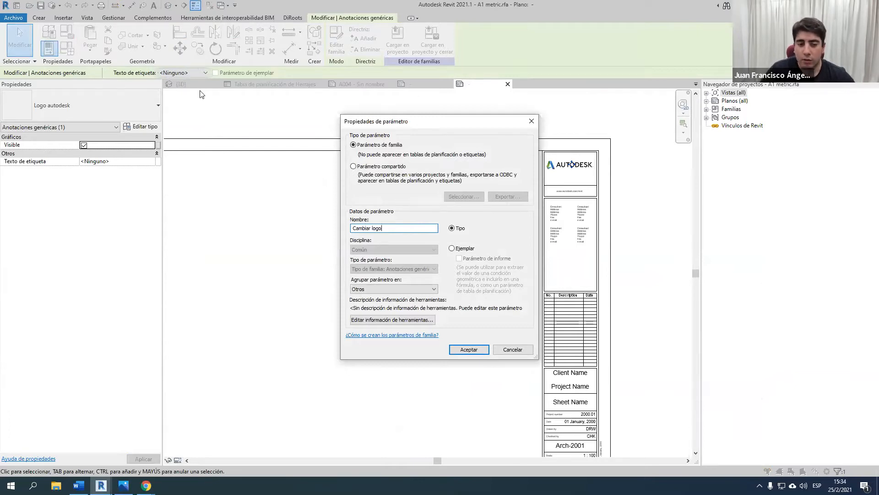
left_click(473, 251)
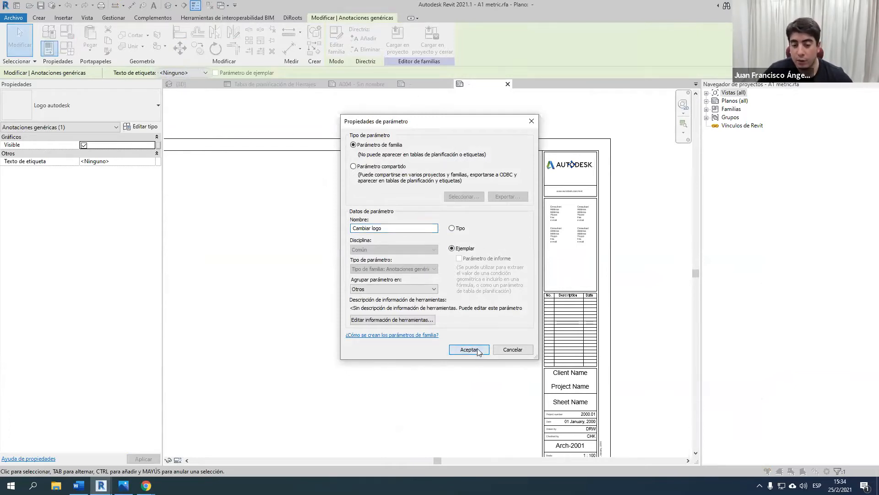
left_click(469, 349)
scroll(437, 222, "up", 3)
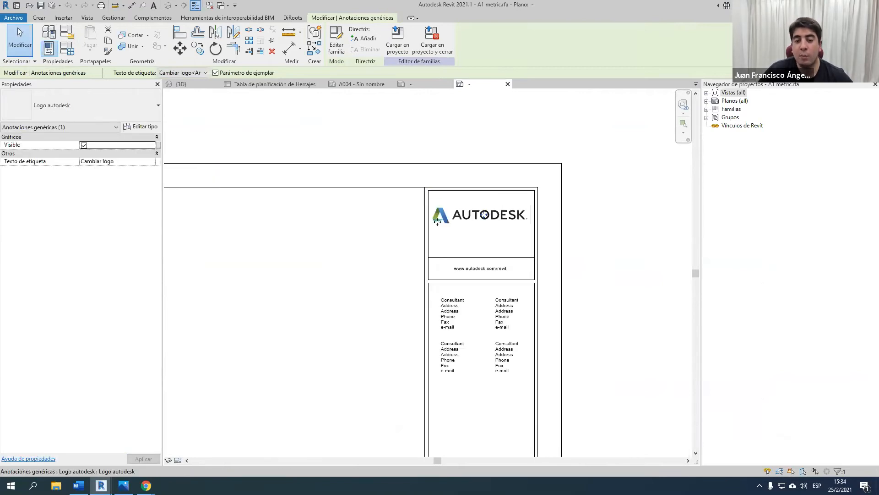
Step: Load the updated A1 metric title block into the 01_INICIO project, overwriting the existing version
left_click(408, 51)
left_click(424, 315)
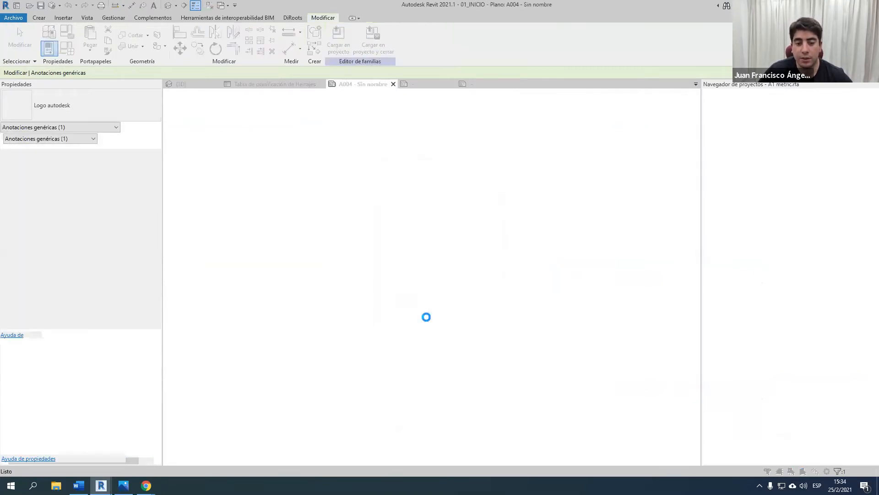
left_click(438, 218)
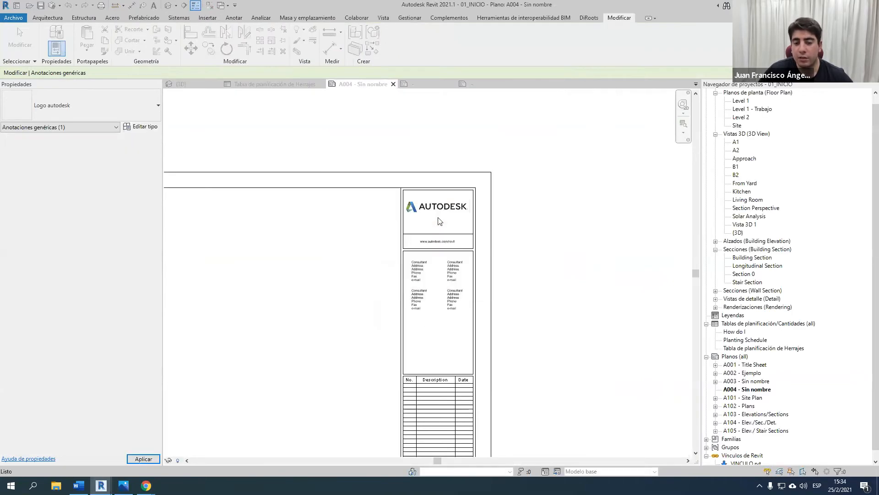
Step: Set the Cambiar logo parameter of the title block on sheet A004 to Logo EDITECA and inspect the logo
left_click(438, 219)
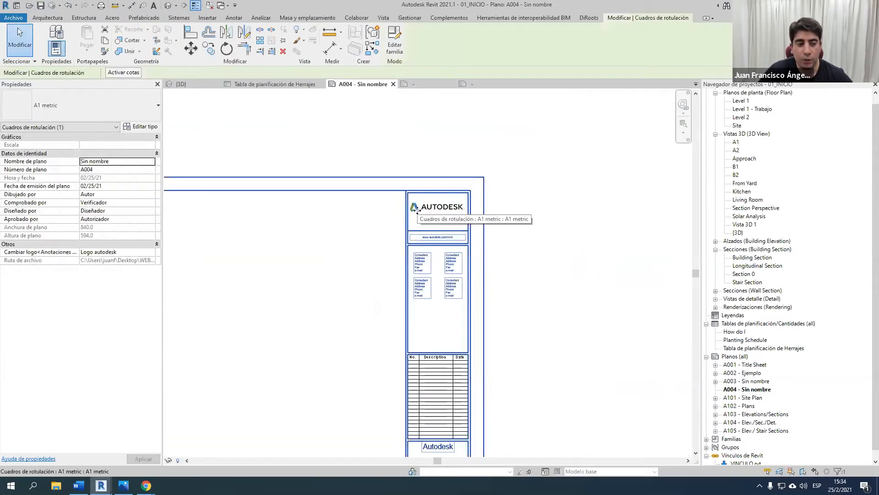
left_click(151, 253)
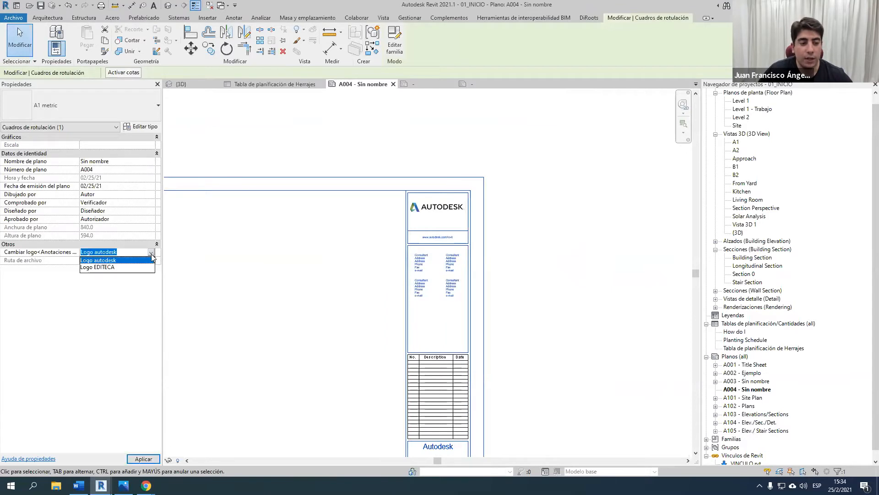
left_click(102, 267)
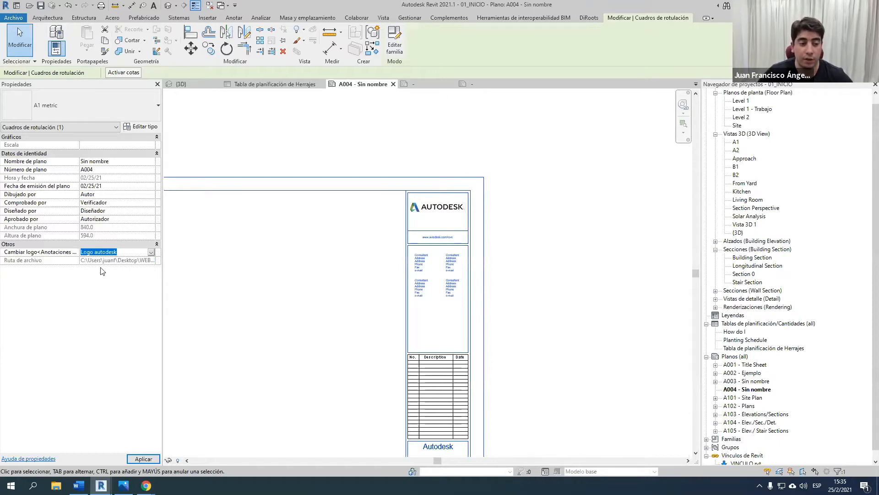
scroll(521, 217, "up", 2)
left_click(521, 217)
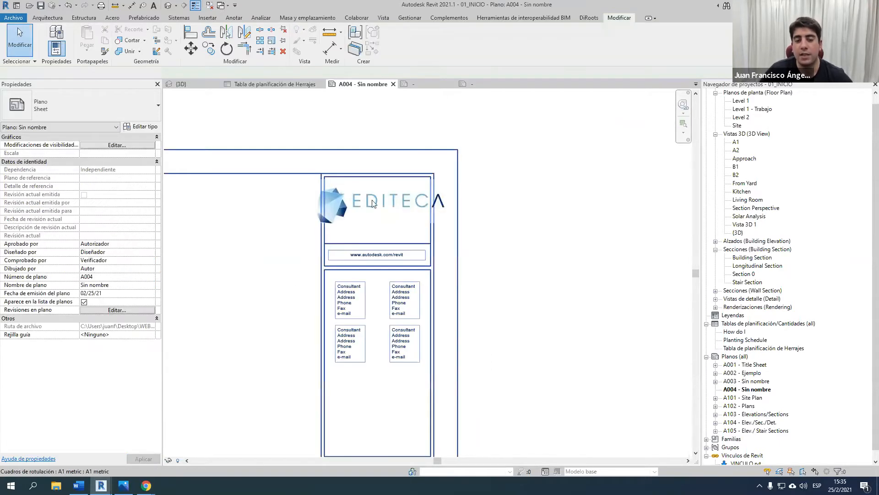
scroll(411, 225, "up", 2)
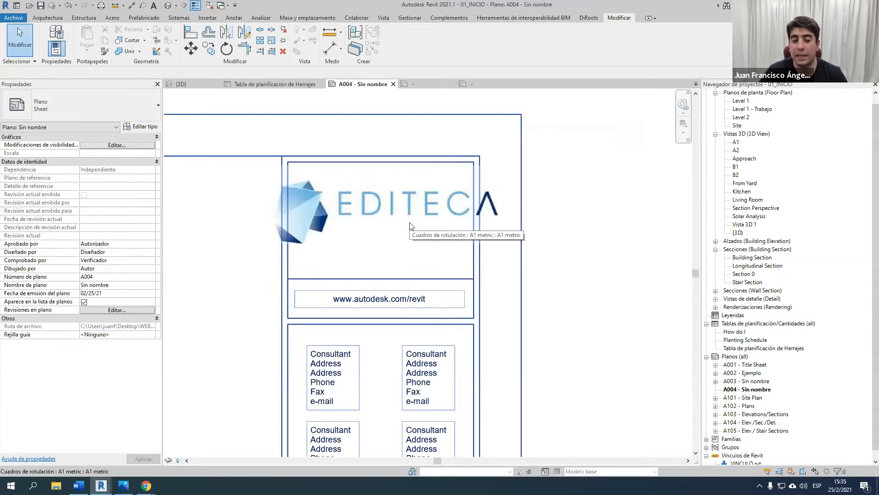
scroll(504, 222, "down", 3)
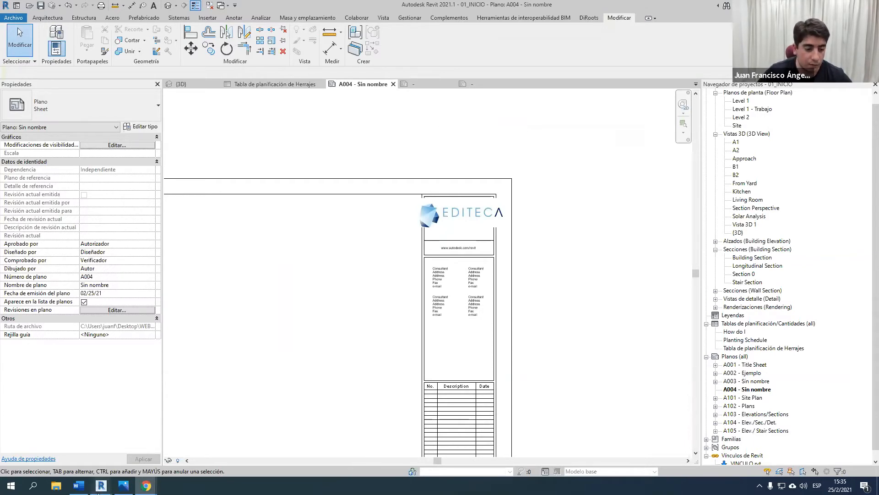
Step: Switch to the 02_PCI project and open its {3D} view on the fire-protection pipes
mouse_move(101, 486)
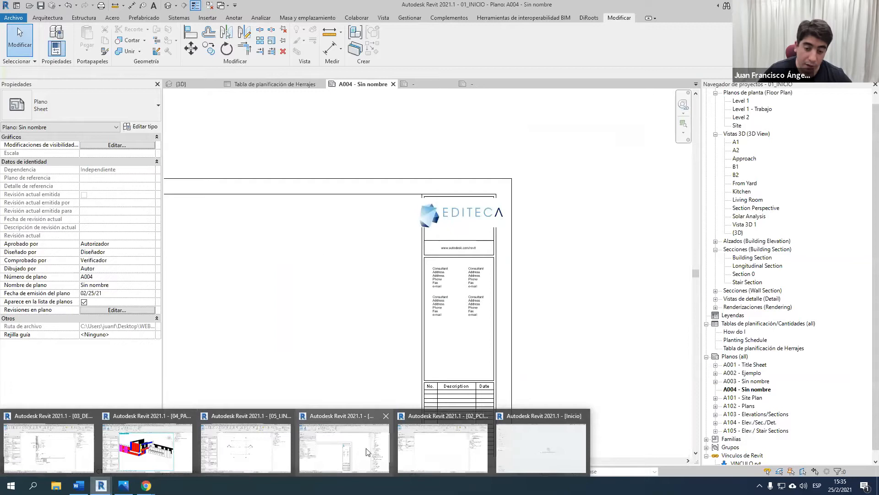
mouse_move(429, 463)
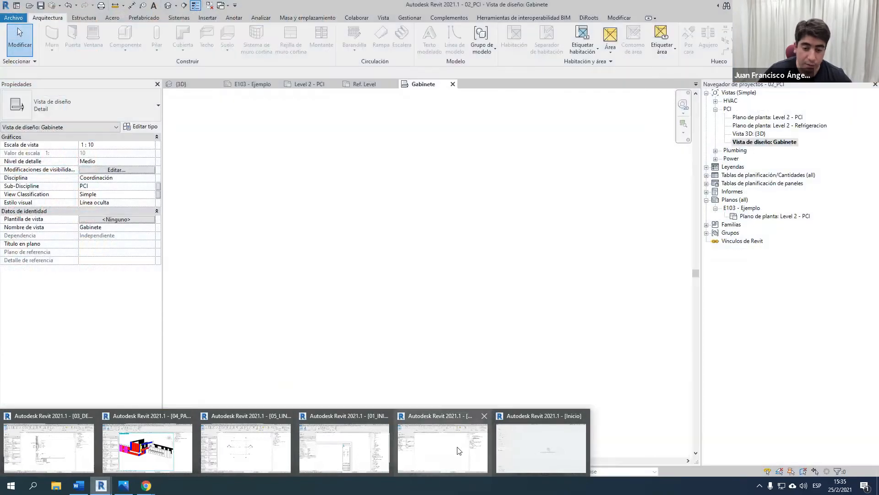
left_click(429, 464)
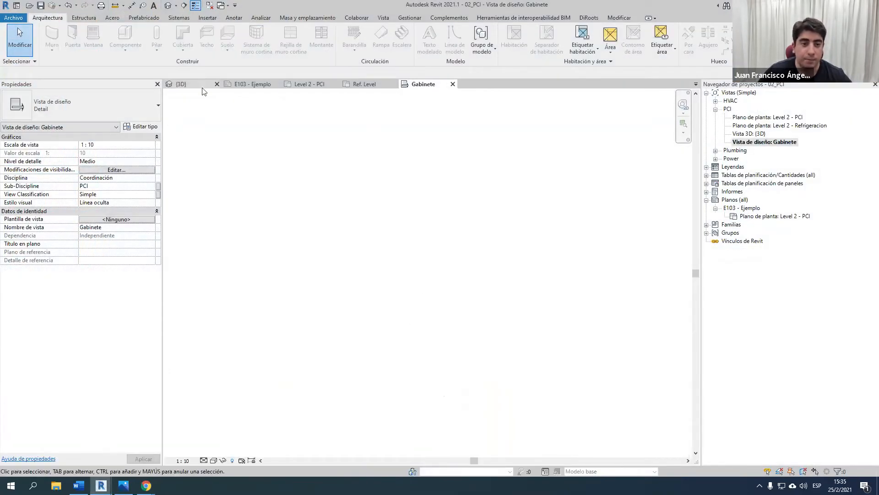
left_click(188, 85)
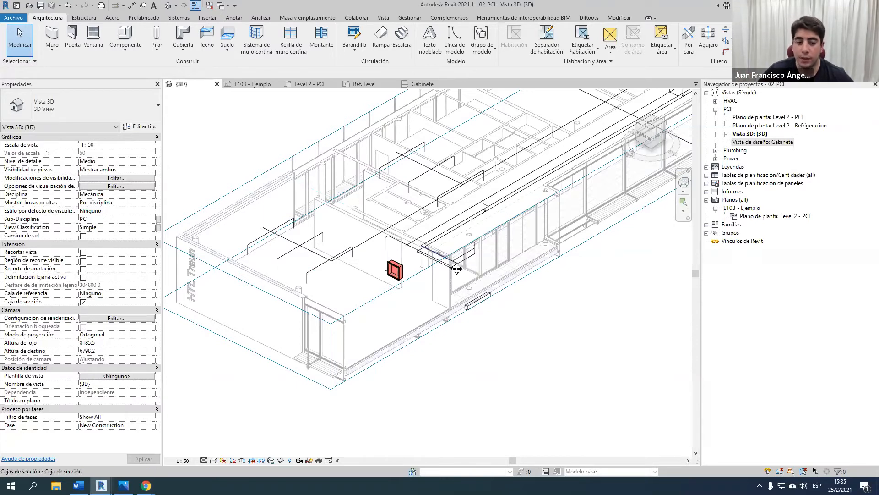
scroll(349, 313, "up", 3)
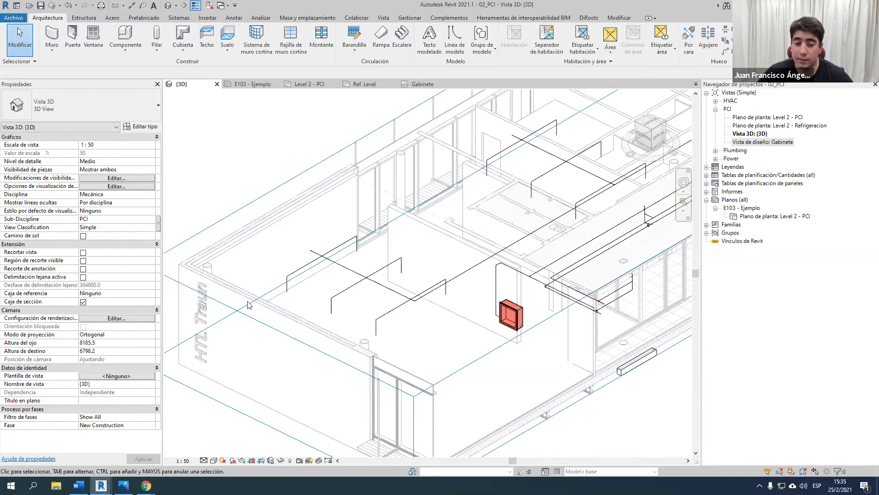
scroll(307, 293, "up", 3)
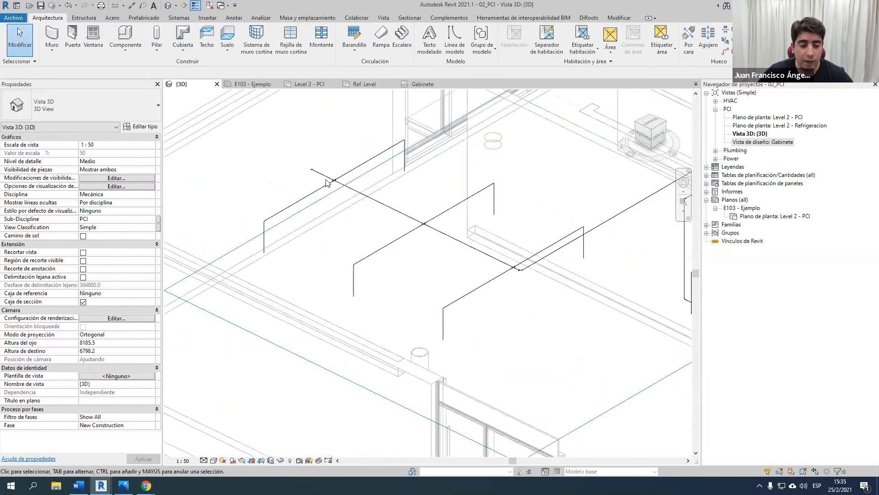
Step: Compare the fire-protection pipe network in the 3D view at detail levels Alto and Bajo
scroll(326, 183, "down", 1)
left_click(204, 459)
left_click(216, 451)
middle_click_drag(424, 294, 215, 387)
scroll(387, 306, "up", 3)
middle_click_drag(385, 306, 581, 167)
scroll(311, 337, "up", 2)
scroll(304, 344, "down", 6)
scroll(300, 349, "down", 1)
middle_click_drag(300, 349, 293, 384)
middle_click_drag(376, 359, 487, 279)
scroll(295, 328, "up", 3)
middle_click_drag(305, 328, 406, 322)
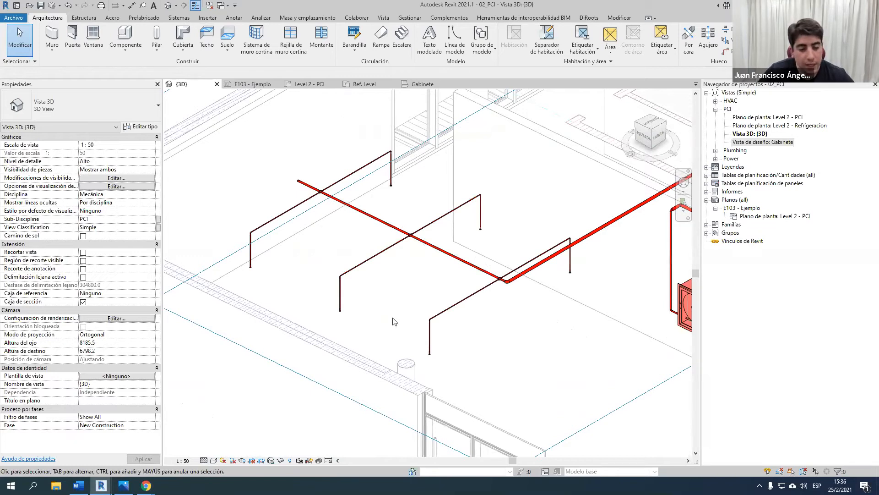
left_click(213, 432)
middle_click_drag(299, 257, 295, 287)
Step: Try to place an aligned dimension across the parallel branch pipes in the 3D view
left_click(131, 6)
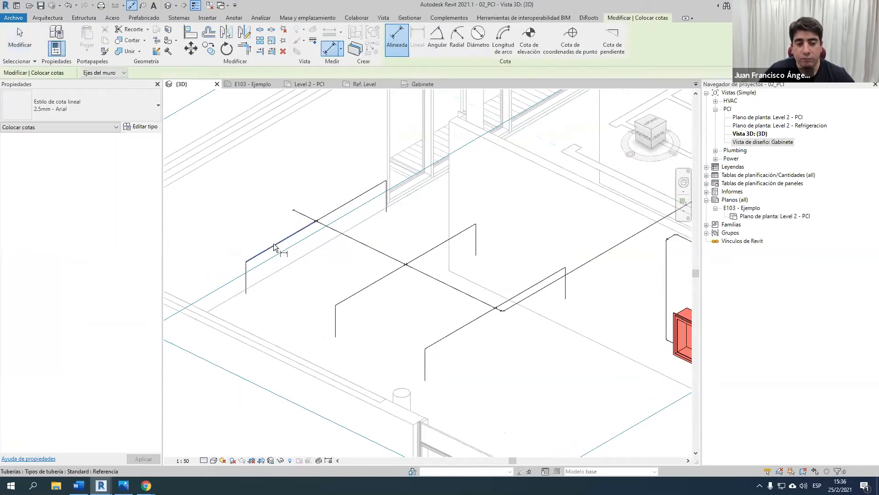
left_click(379, 287)
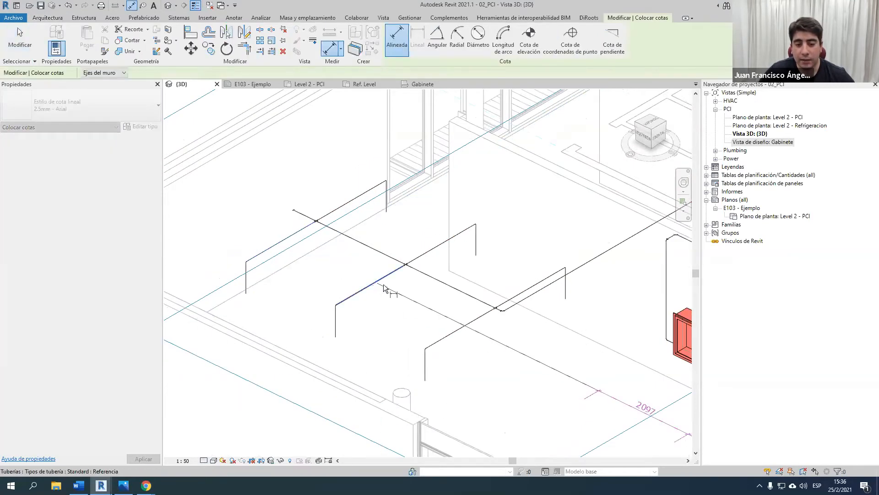
left_click(463, 329)
scroll(463, 329, "down", 5)
left_click(576, 388)
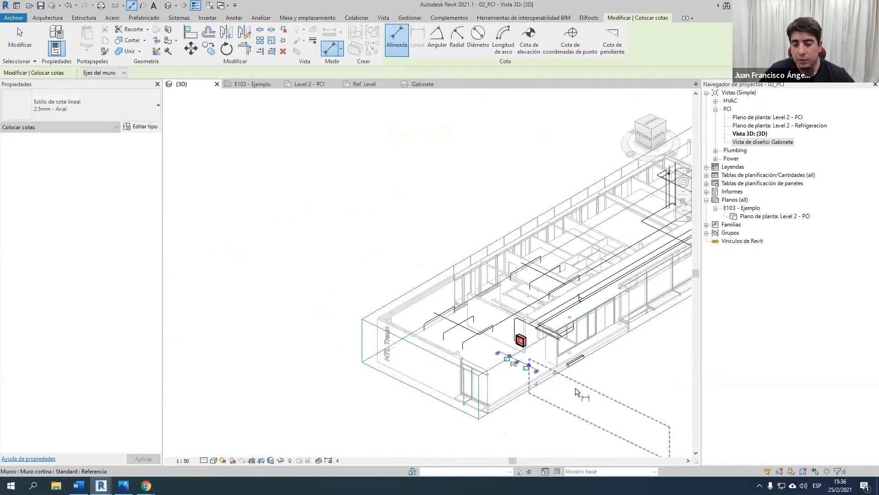
scroll(529, 369, "up", 3)
scroll(531, 371, "up", 1)
middle_click_drag(484, 344, 431, 295, "shift")
key("Escape")
key("Escape")
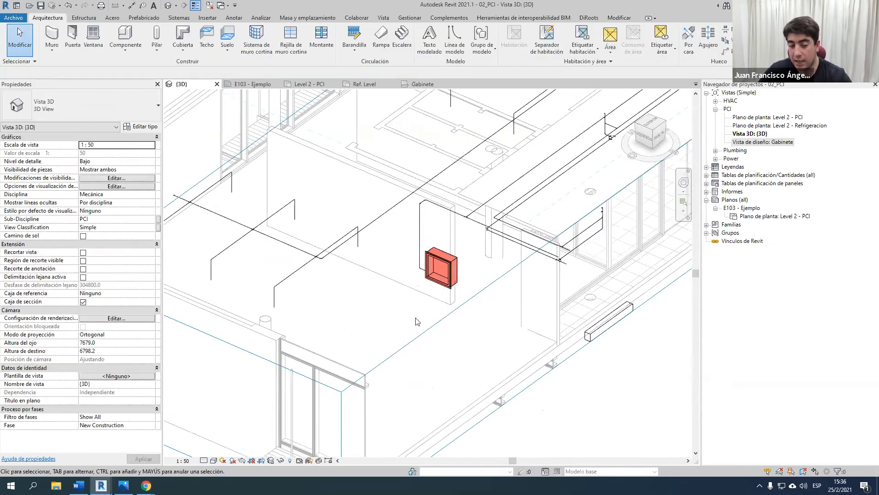
Step: Check which work plane the 3D view currently uses
scroll(416, 321, "down", 3)
key("w")
key("p")
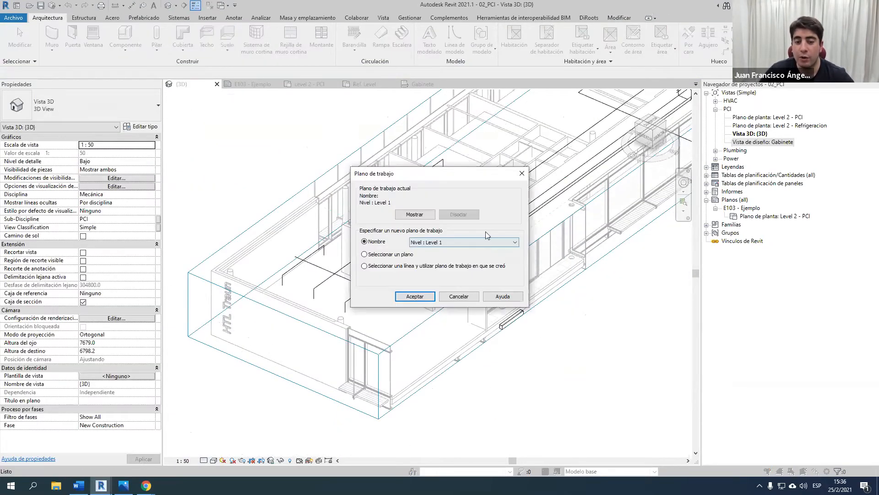
left_click(522, 173)
Step: Set the 3D view's detail level to Medio and examine the elbow symbol where a branch pipe turns down
scroll(321, 270, "up", 3)
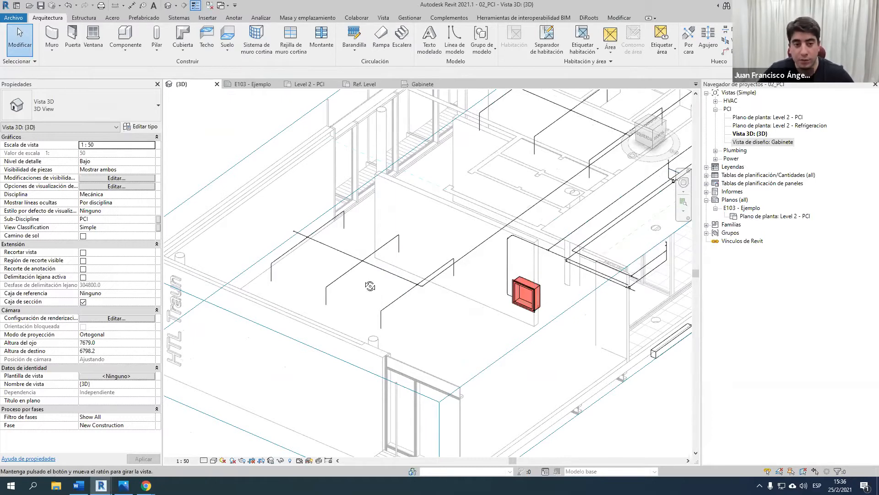
scroll(355, 275, "up", 5)
scroll(347, 233, "up", 1)
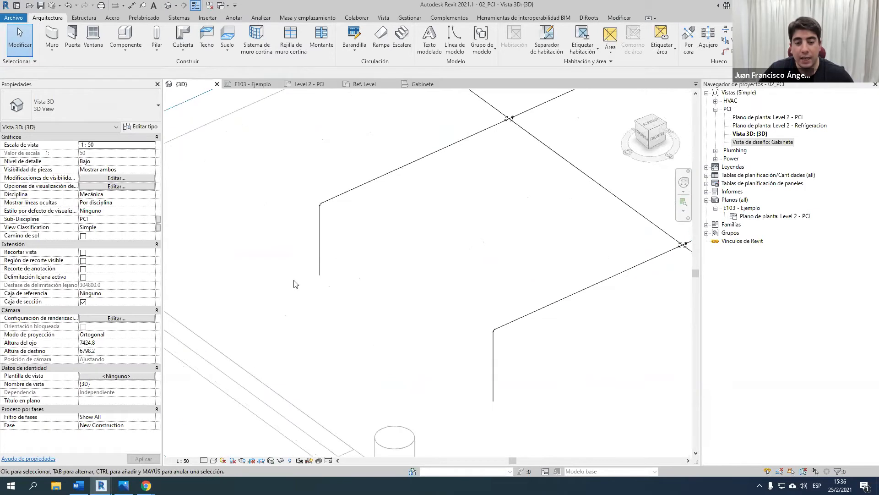
left_click(203, 460)
left_click(213, 441)
scroll(314, 285, "up", 1)
scroll(297, 281, "up", 3)
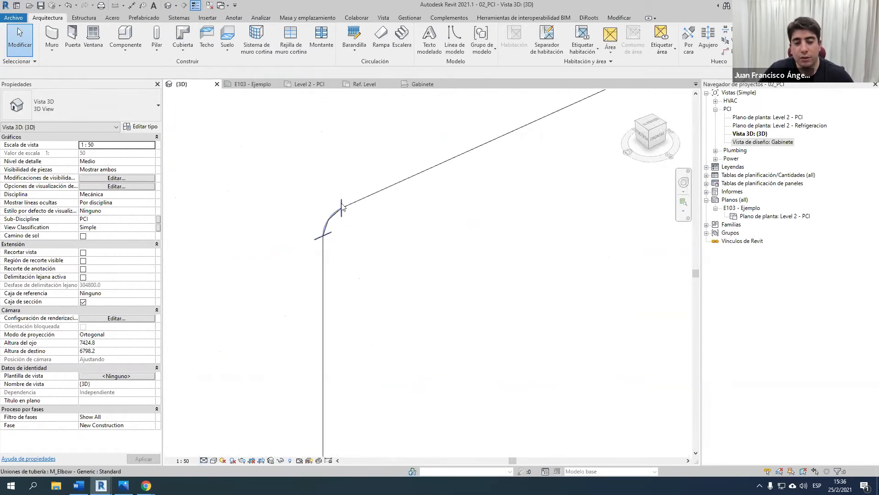
scroll(347, 229, "down", 4)
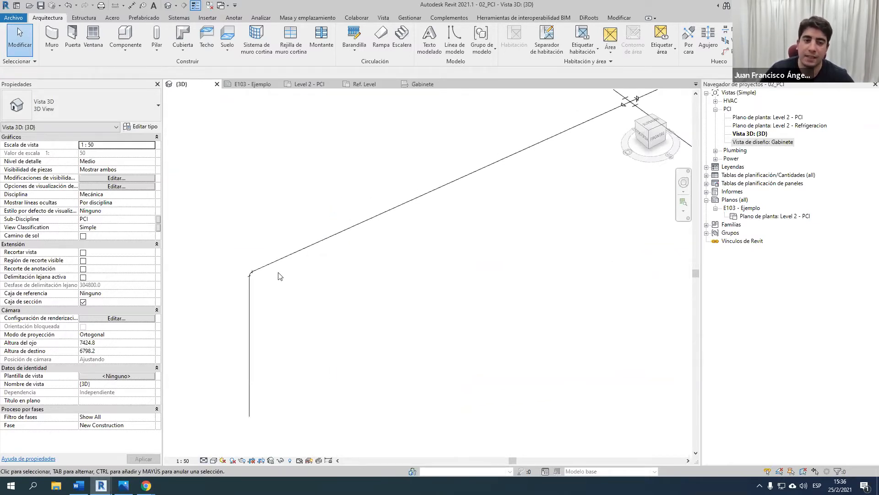
Step: Examine how the M_Cross fitting at the pipe crossing displays at different zoom levels
scroll(252, 272, "up", 2)
scroll(269, 280, "down", 4)
middle_click_drag(466, 224, 348, 316)
scroll(600, 163, "up", 2)
middle_click_drag(601, 164, 477, 242)
scroll(459, 252, "up", 5)
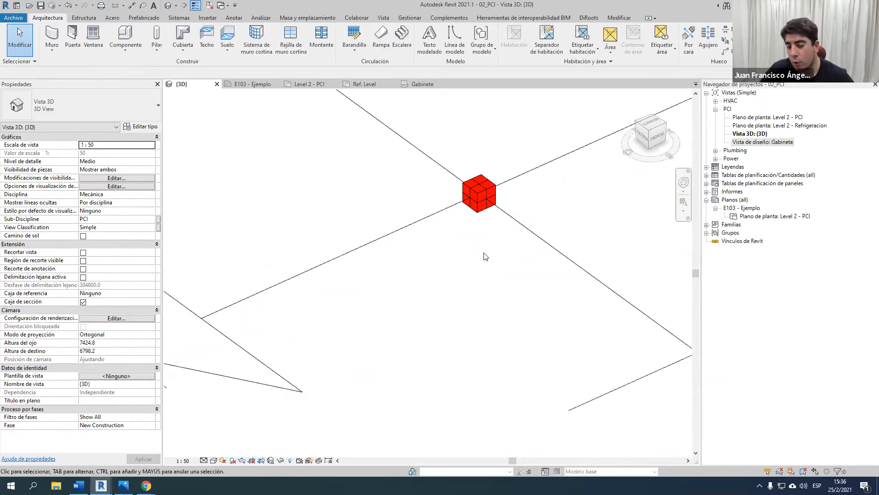
scroll(485, 255, "down", 3)
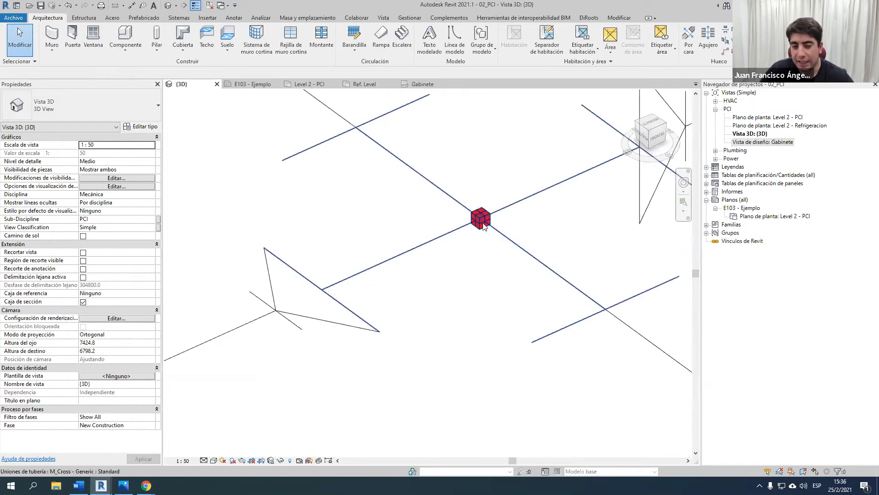
scroll(484, 226, "up", 2)
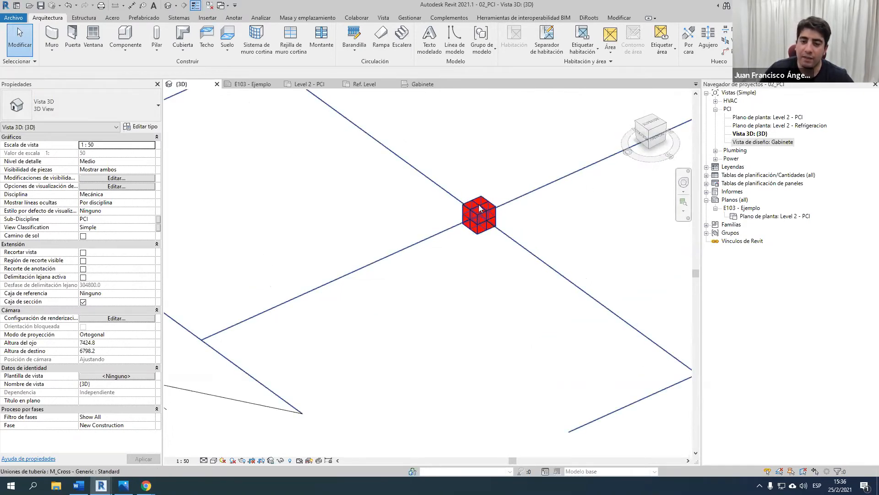
scroll(496, 228, "down", 3)
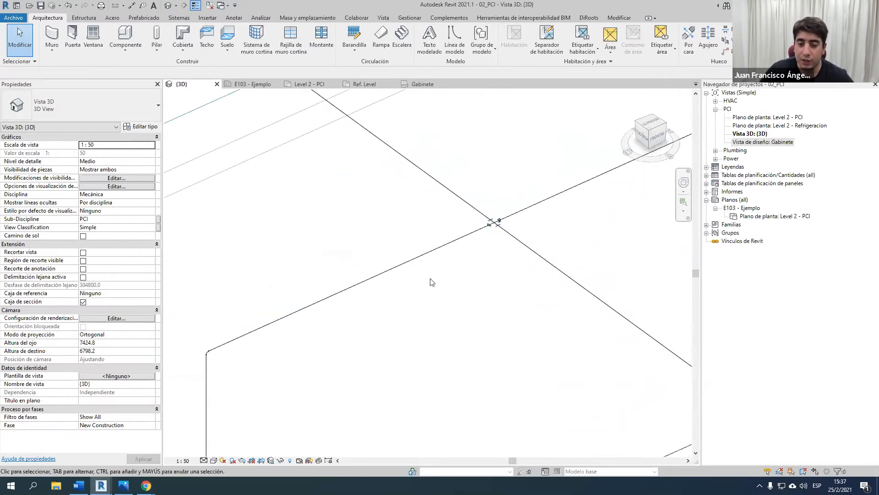
Step: Inspect the properties of the M_Elbow - Generic fitting at the bend of the branch pipe
scroll(204, 280, "up", 5)
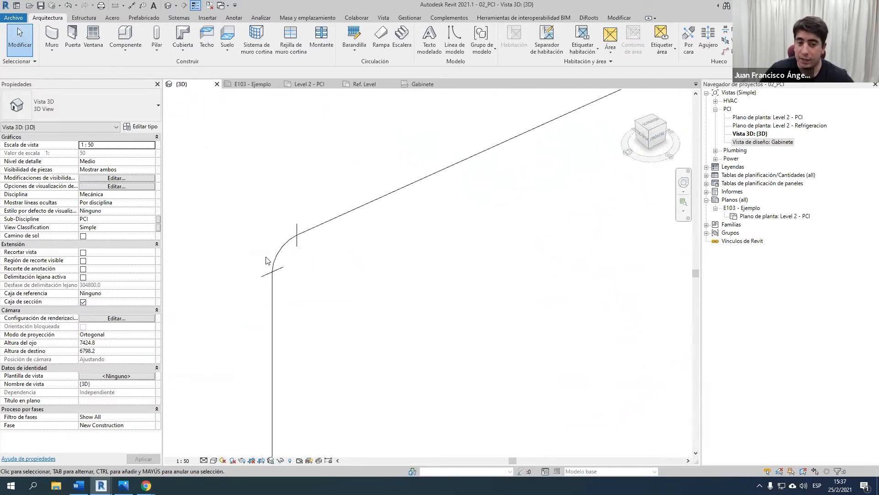
left_click(287, 248)
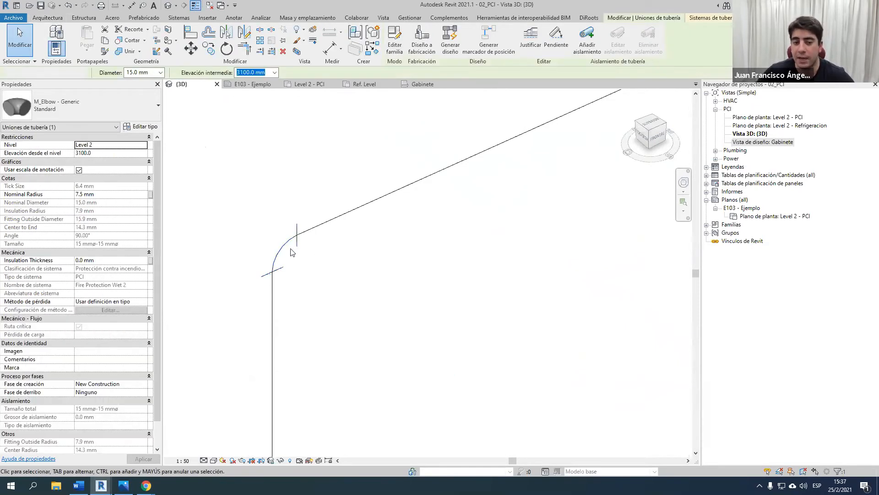
key("Escape")
scroll(309, 231, "down", 8)
scroll(290, 222, "up", 3)
middle_click_drag(290, 221, 235, 149)
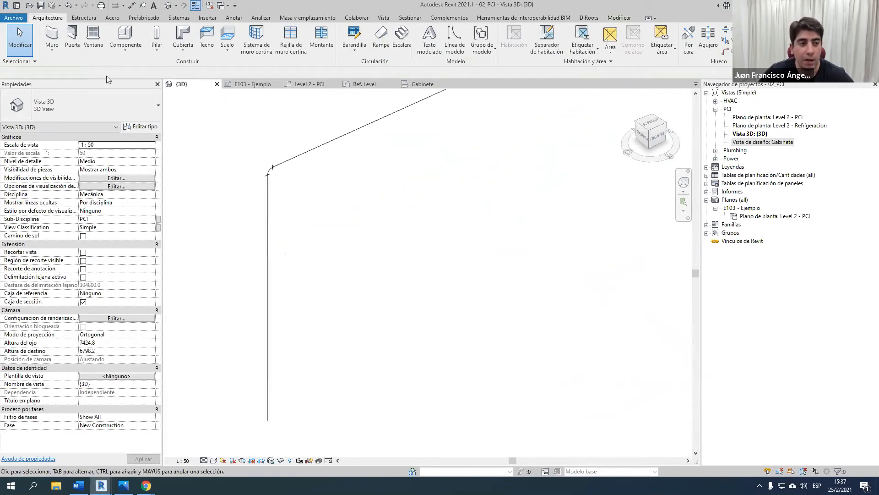
Step: Create a new family from the Modelo genérico métrico template
left_click(14, 18)
mouse_move(57, 52)
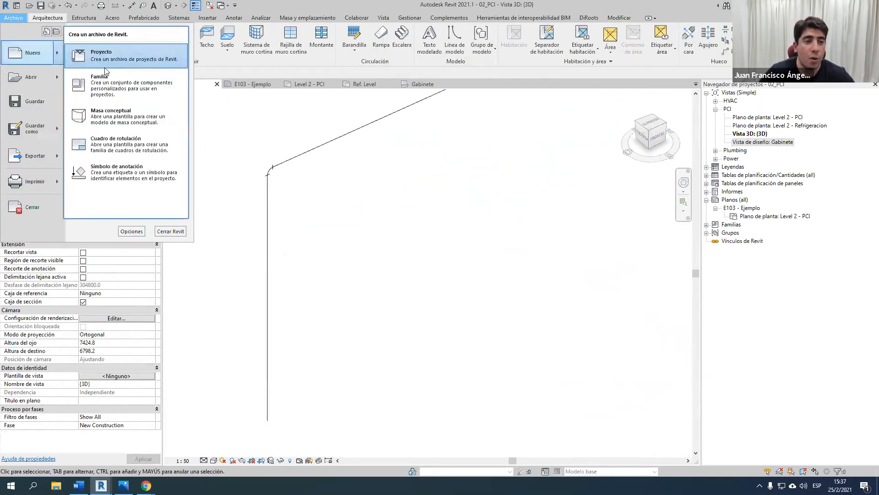
left_click(127, 83)
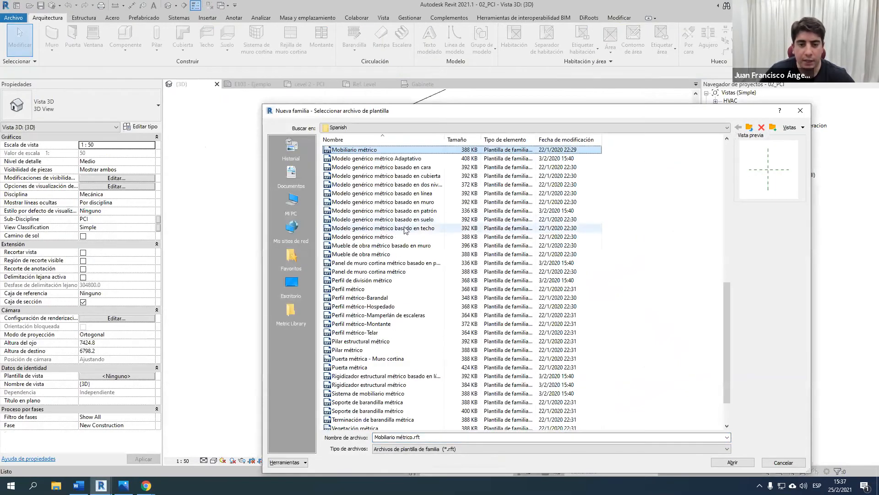
left_click(403, 236)
left_click(733, 462)
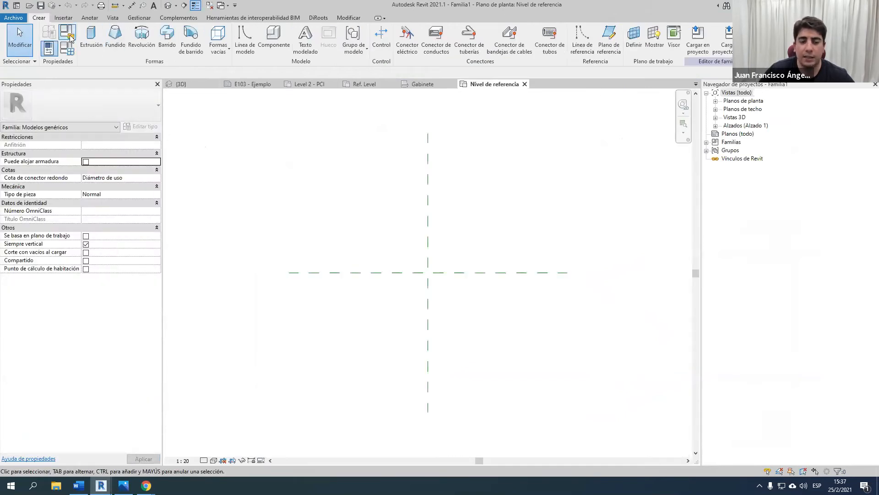
Step: Set the family category to Uniones de tubería and make the family shared (Compartido)
left_click(71, 38)
left_click(399, 213)
key("u")
scroll(414, 243, "down", 1)
left_click(408, 241)
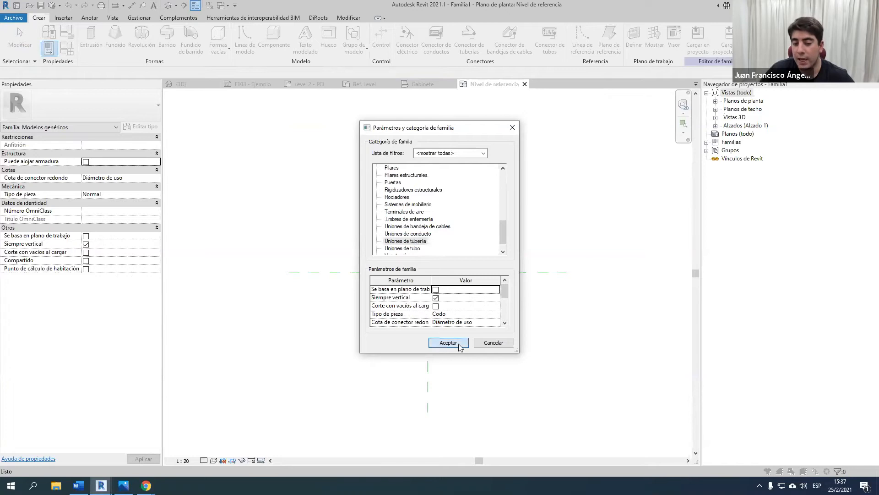
left_click(458, 344)
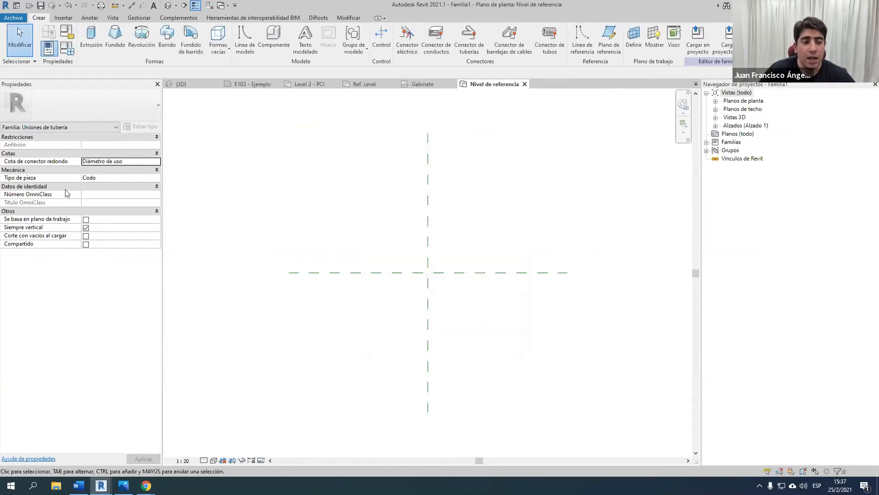
left_click(86, 244)
Step: Start an extrusion and sketch a square of about 10 mm with one corner on the intersection of the reference planes
scroll(433, 272, "up", 3)
middle_click_drag(430, 271, 401, 233)
left_click(91, 41)
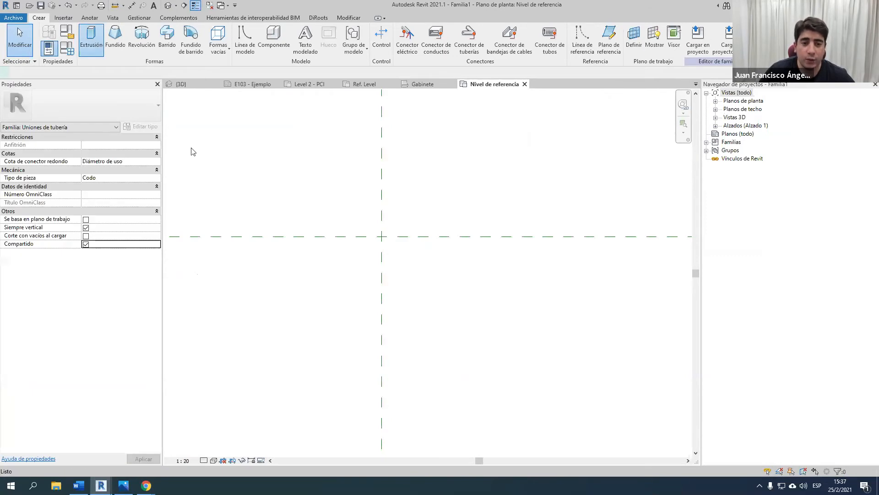
left_click(362, 31)
middle_click_drag(382, 241, 361, 290)
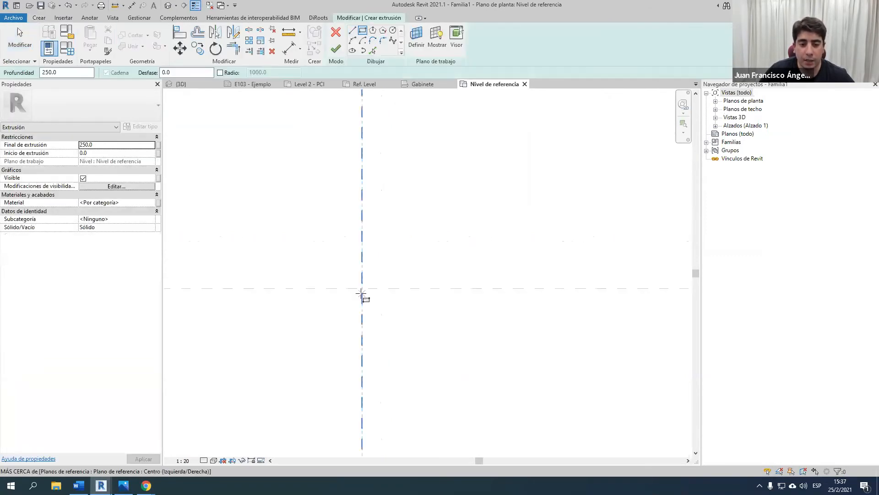
left_click(362, 288)
left_click(376, 274)
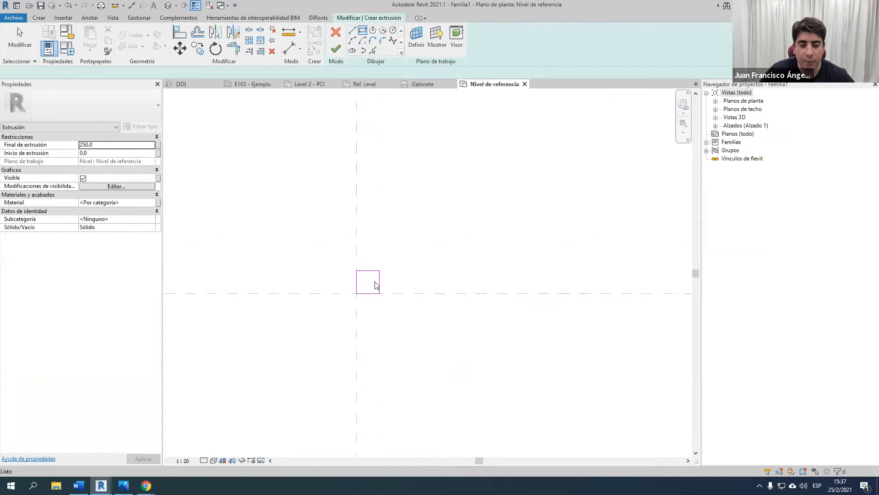
key("Escape")
Step: Set the square's width and height to 1 mm each and the extrusion end to 1 mm
left_click(379, 285)
scroll(370, 299, "up", 2)
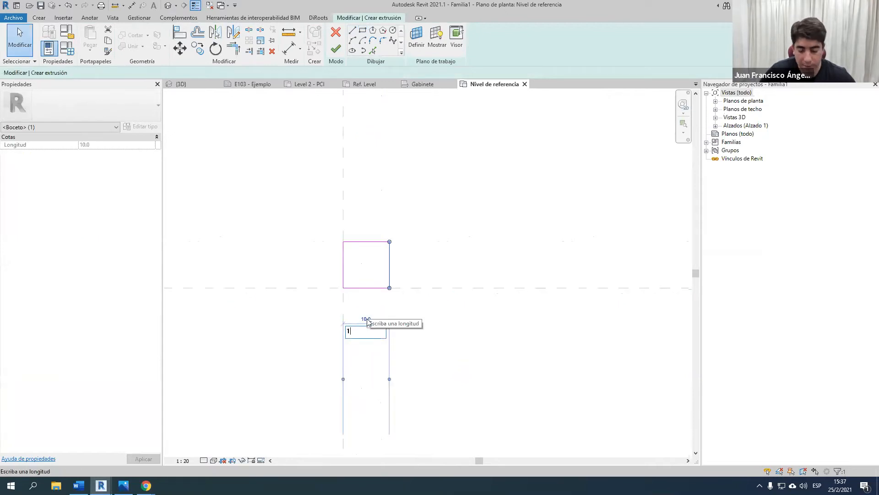
key("Return")
scroll(354, 252, "up", 4)
left_click(347, 245)
left_click(333, 225)
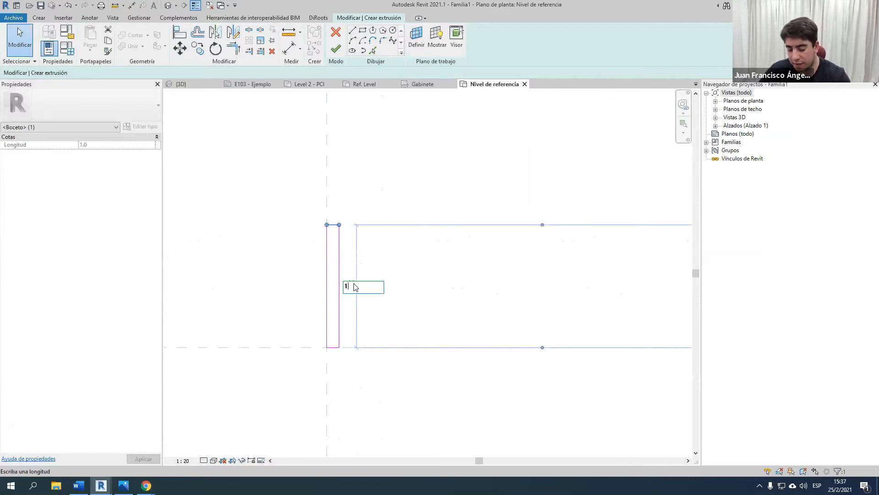
key("Return")
key("Escape")
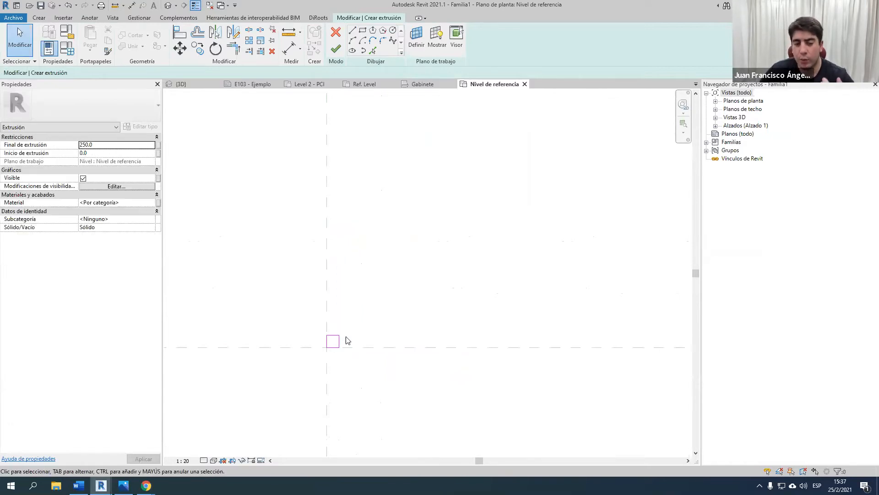
left_click(126, 146)
type("1")
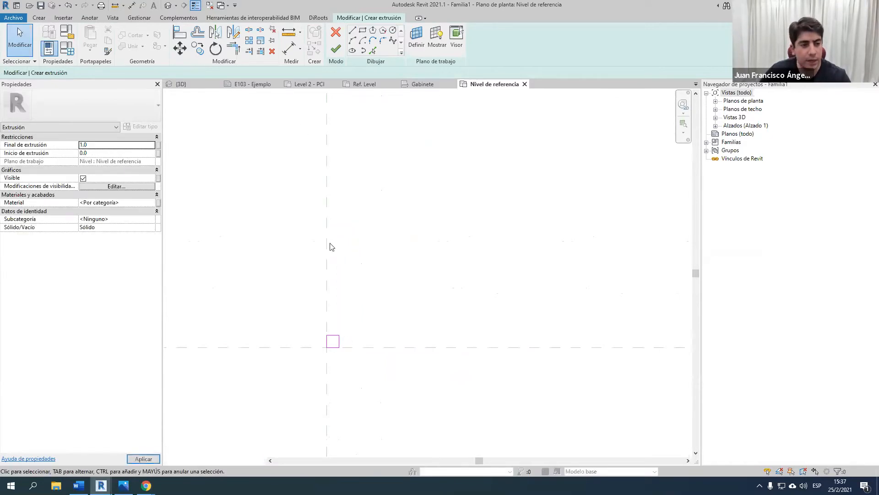
Step: Finish the extrusion and copy it one cube width to the left, against the vertical reference plane
left_click(336, 50)
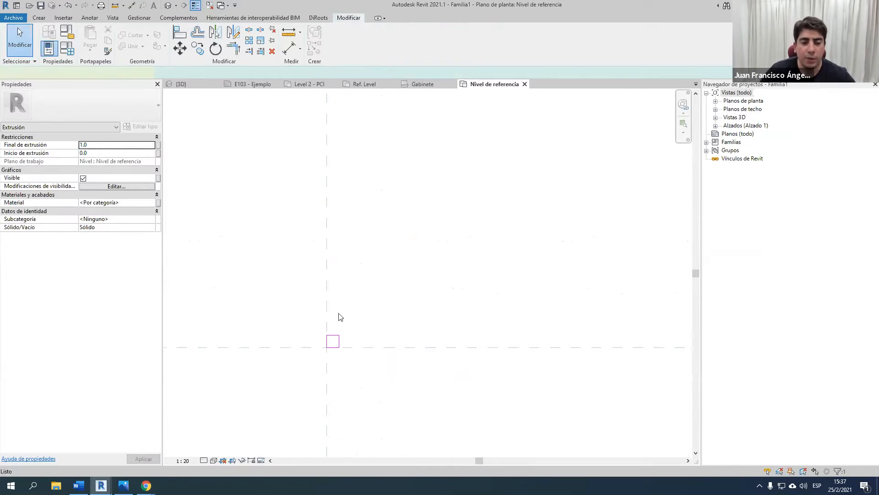
left_click(199, 50)
scroll(307, 271, "up", 2)
left_click(388, 338)
left_click(345, 338)
left_click(339, 339)
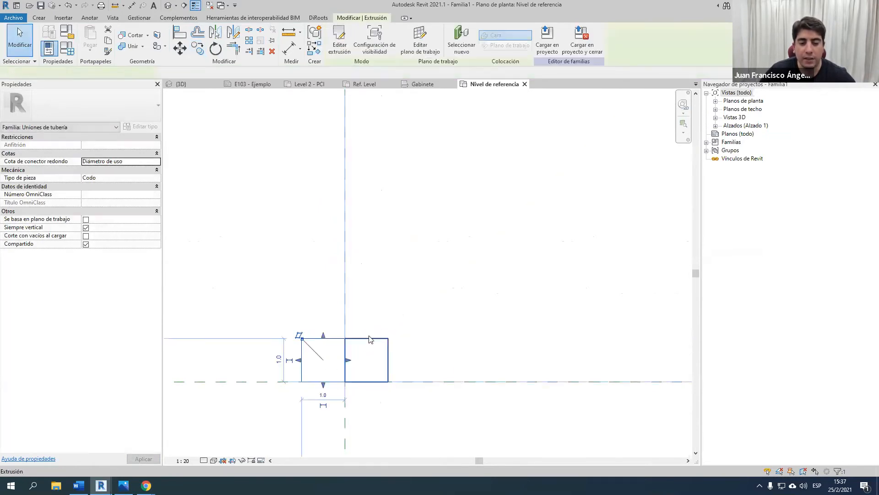
Step: Copy the two extrusions one cube width down so that four surround the intersection of the reference planes
left_click(369, 339, "ctrl")
left_click(198, 48)
left_click(389, 338)
left_click(389, 381)
scroll(396, 367, "down", 1)
scroll(397, 371, "down", 2)
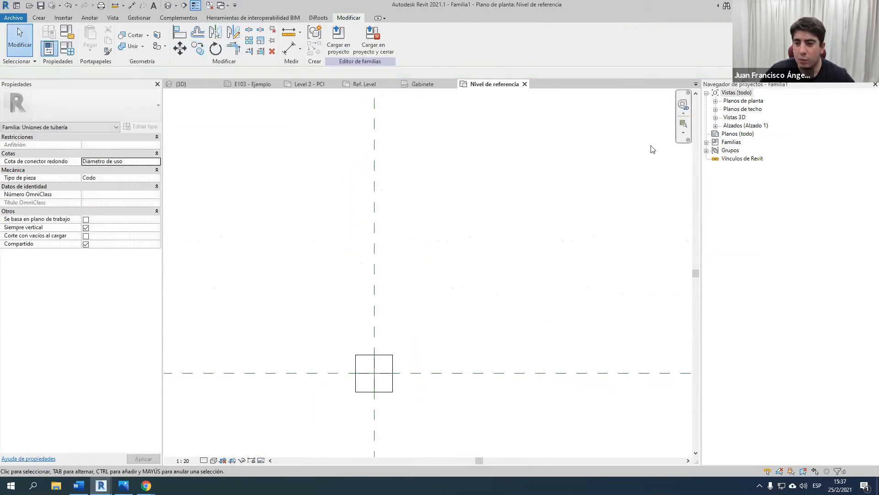
Step: In the Derecha elevation, copy all the extrusions one cube height down, directly below the reference level
left_click(715, 125)
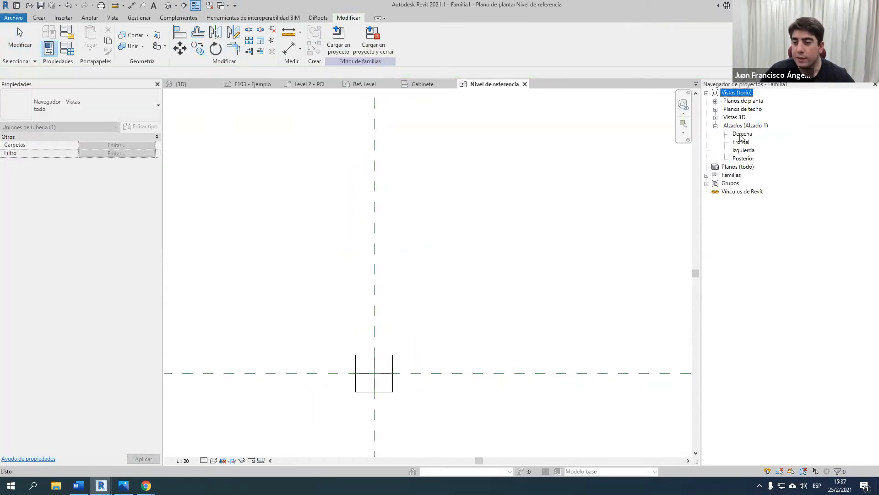
double_click(741, 134)
scroll(412, 351, "up", 8)
left_click_drag(304, 248, 423, 343)
scroll(401, 313, "up", 3)
left_click(198, 49)
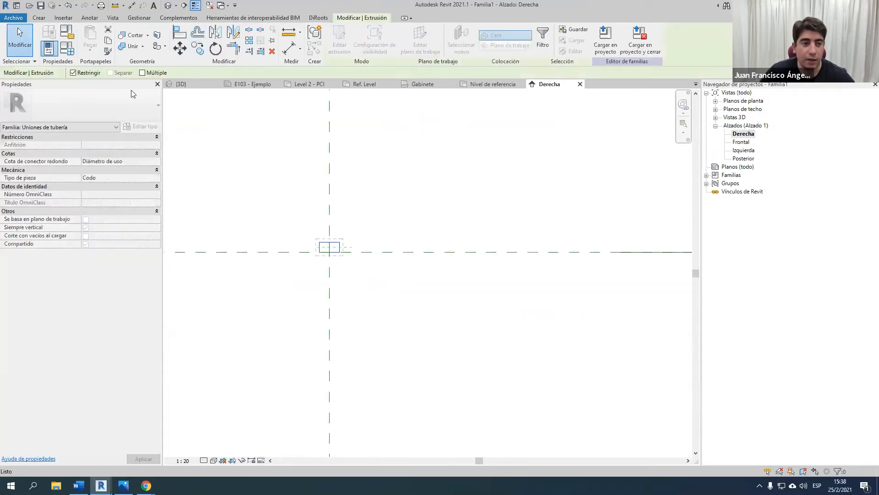
scroll(346, 232, "up", 3)
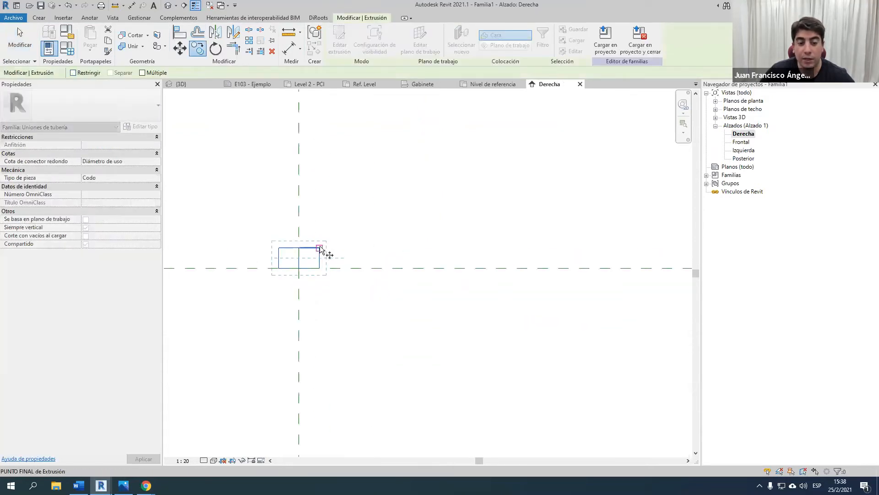
key("Escape")
key("Escape")
scroll(347, 267, "down", 3)
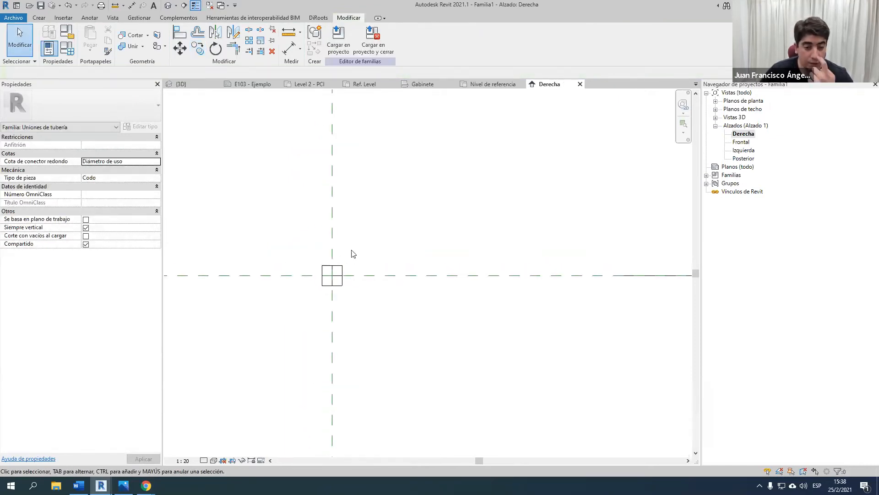
Step: Show the family in the default 3D view and examine the assembled cube
left_click(168, 5)
middle_click_drag(444, 308, 418, 314, "shift")
scroll(418, 311, "down", 3)
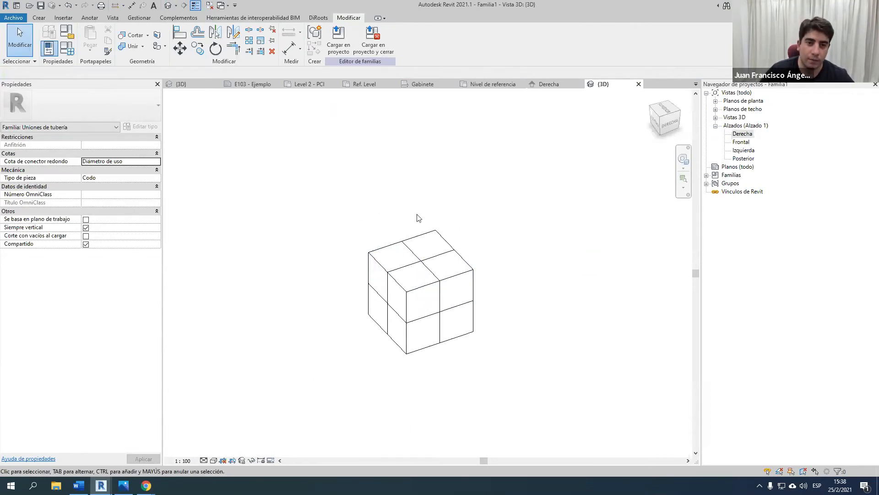
Step: In the 3D view of the 02_PCI project, select the pipe elbow and open its M_Elbow - Generic family for editing
left_click(201, 84)
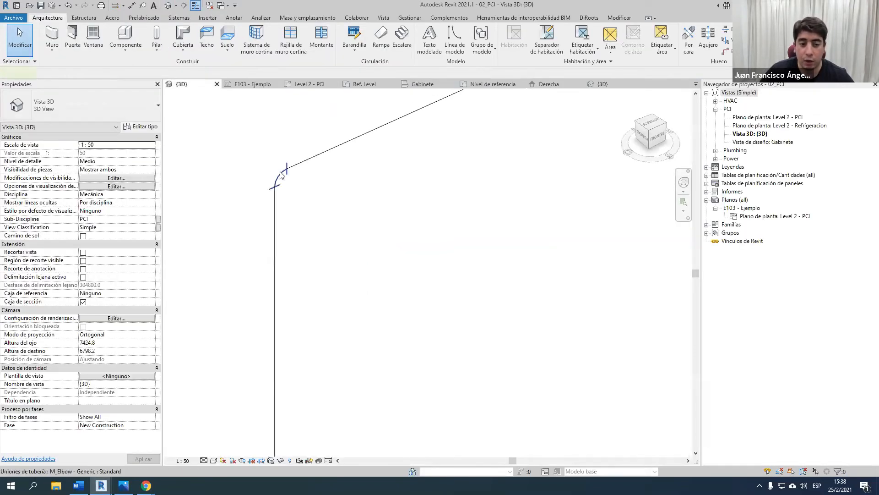
left_click(280, 175)
scroll(282, 177, "down", 5)
middle_click_drag(283, 180, 262, 263)
scroll(248, 274, "up", 3)
scroll(247, 275, "up", 5)
left_click(394, 48)
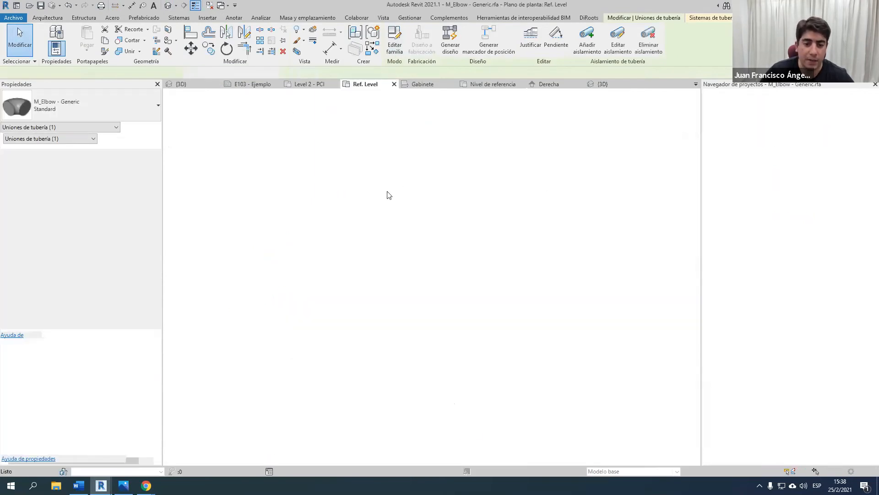
scroll(416, 283, "down", 3)
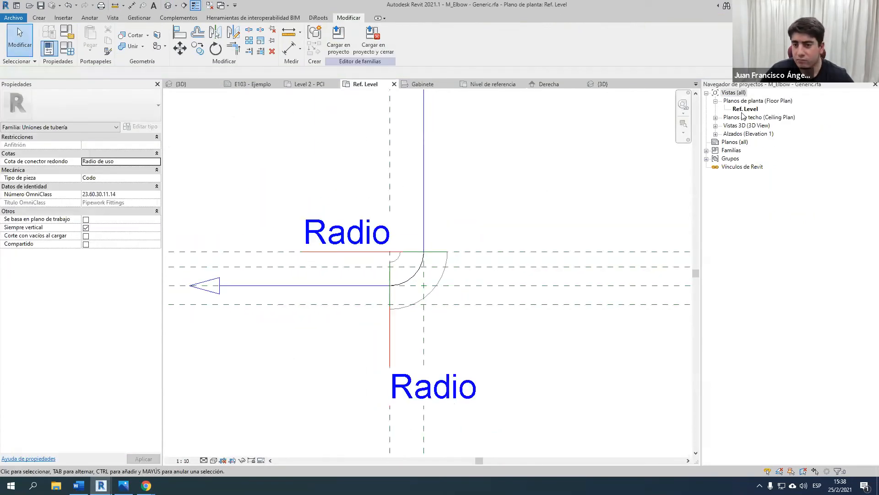
Step: Return to the 3D view of Familia1 and save the family as Cubo M in the WEBINAR folder
left_click(225, 6)
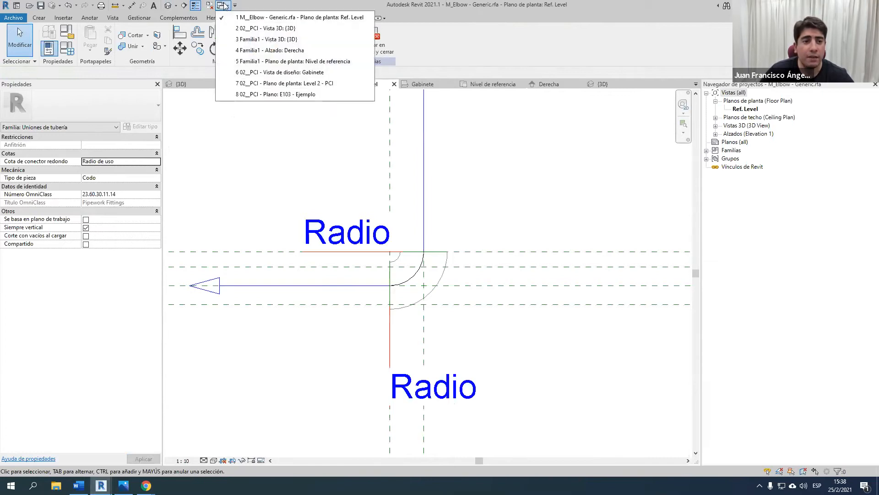
left_click(271, 40)
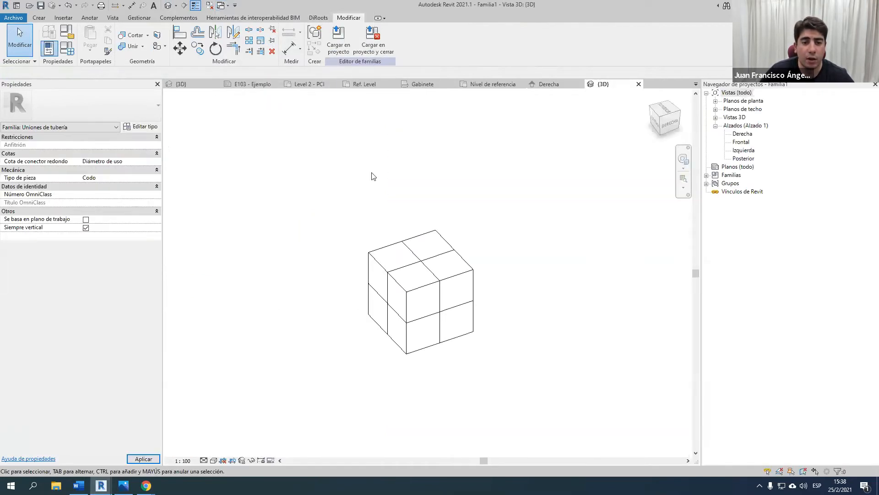
left_click(20, 22)
mouse_move(40, 112)
left_click(121, 117)
type("C")
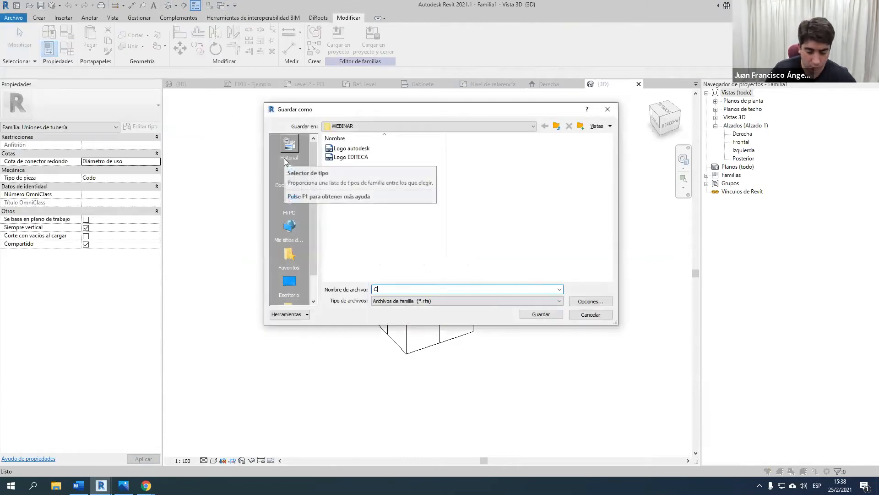
type("ubo M")
key("Return")
Step: Load Cubo M into M_Elbow - Generic.rfa and place one instance at the intersection of the elbow's centre reference planes
left_click(338, 41)
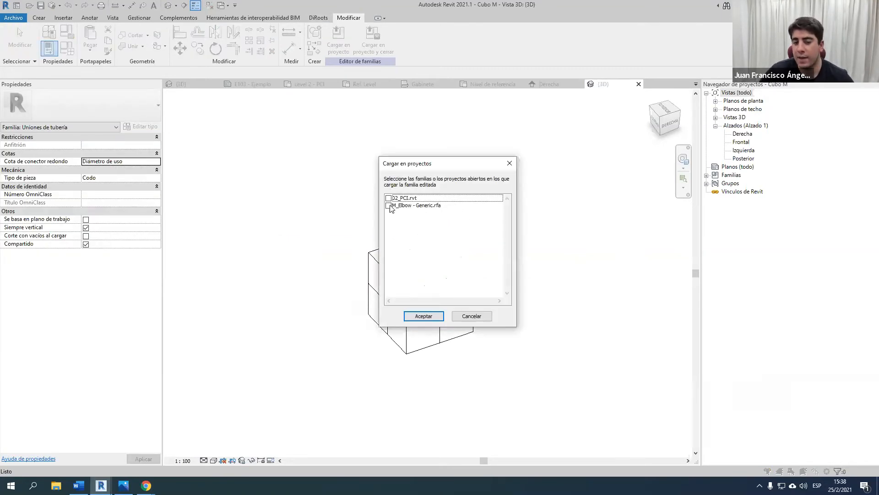
left_click(389, 205)
left_click(423, 317)
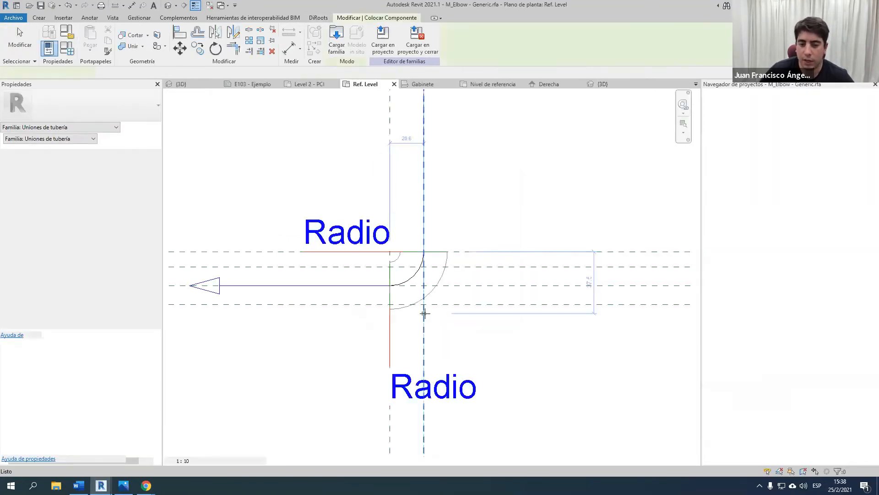
scroll(424, 297, "up", 4)
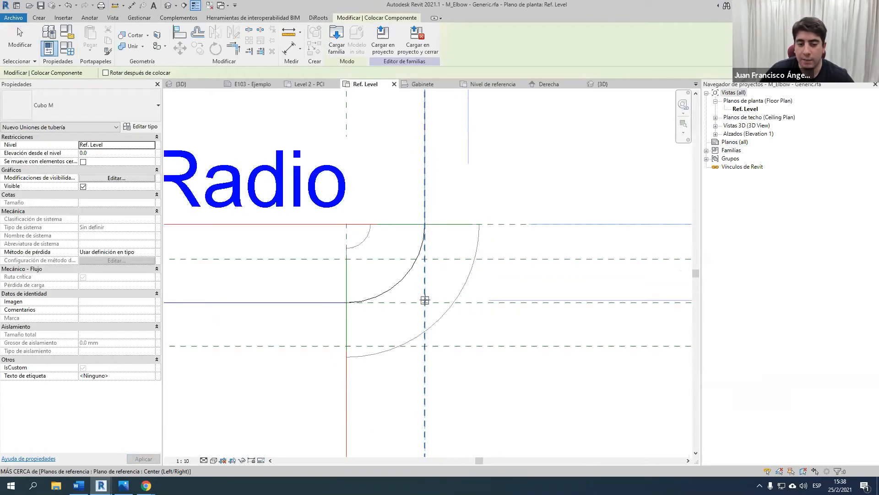
scroll(425, 301, "up", 5)
left_click(421, 304)
scroll(430, 276, "down", 4)
key("Escape")
key("Escape")
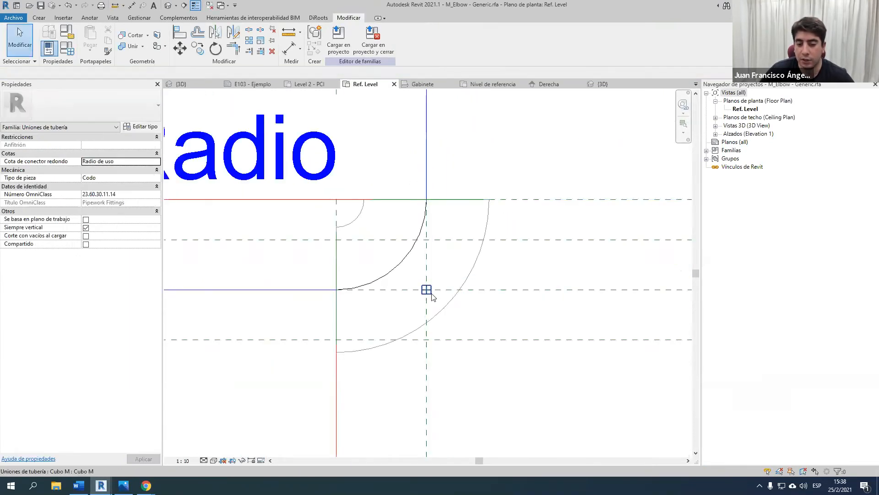
Step: Load the elbow family with its nested Cubo M into the 02_PCI.rvt project
scroll(432, 296, "up", 2)
left_click(426, 289)
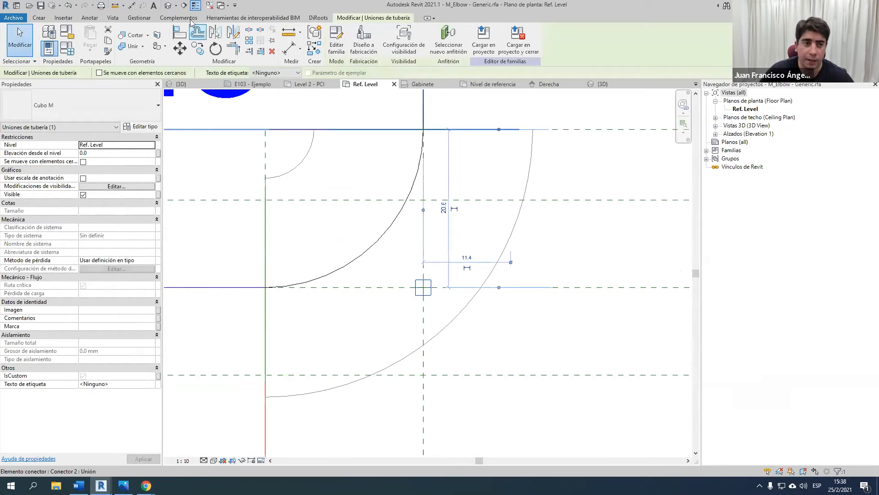
scroll(390, 119, "down", 3)
left_click(494, 44)
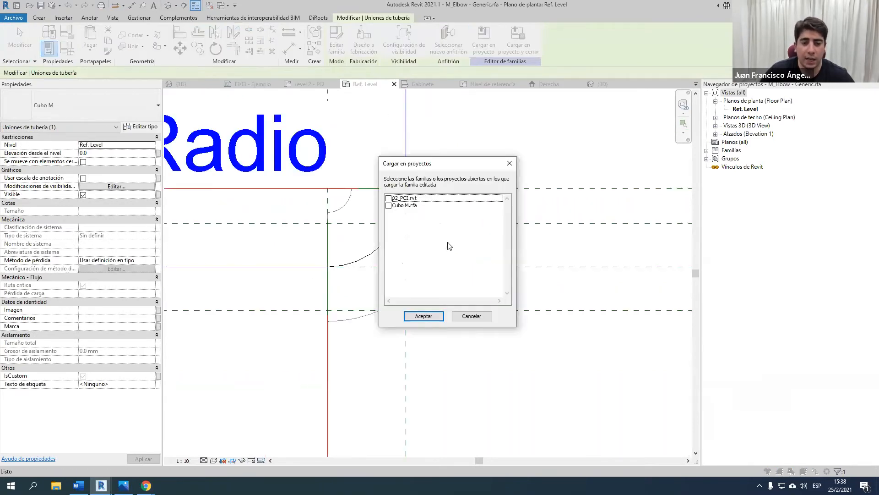
left_click(389, 199)
left_click(423, 315)
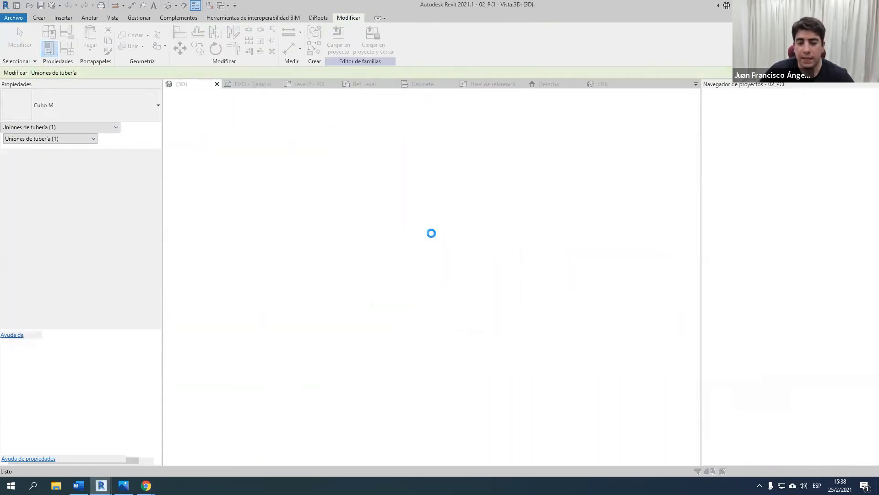
left_click(398, 215)
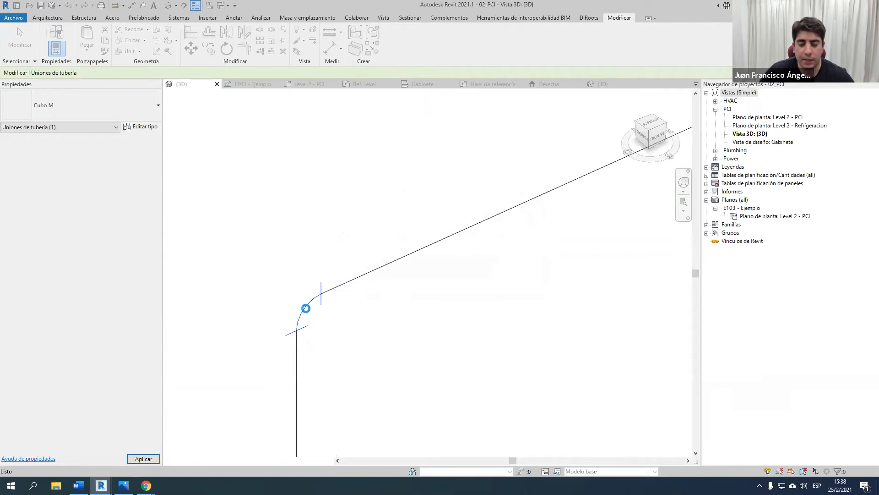
key("Escape")
middle_click_drag(301, 359, 397, 271)
scroll(338, 269, "up", 6)
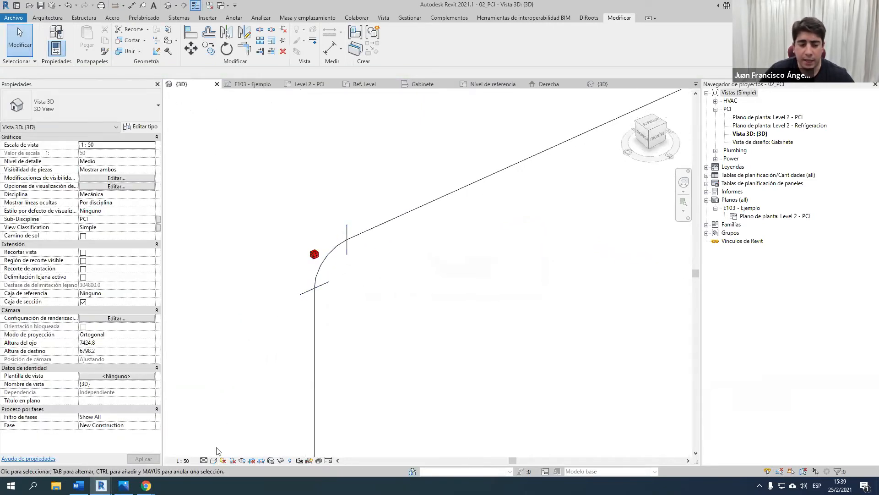
Step: Set the 3D view's detail level to Bajo and examine the fittings along the pipe run
left_click(204, 460)
left_click(214, 434)
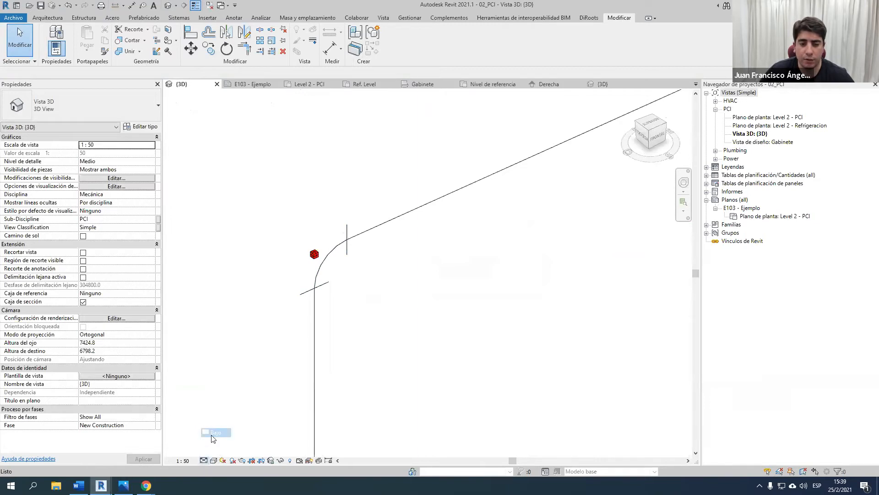
scroll(313, 257, "down", 3)
middle_click_drag(403, 278, 199, 400)
scroll(606, 144, "up", 3)
scroll(592, 206, "up", 4)
Step: Set the 3D view's detail level to Medio and examine the nested cube beside the elbow
left_click(204, 460)
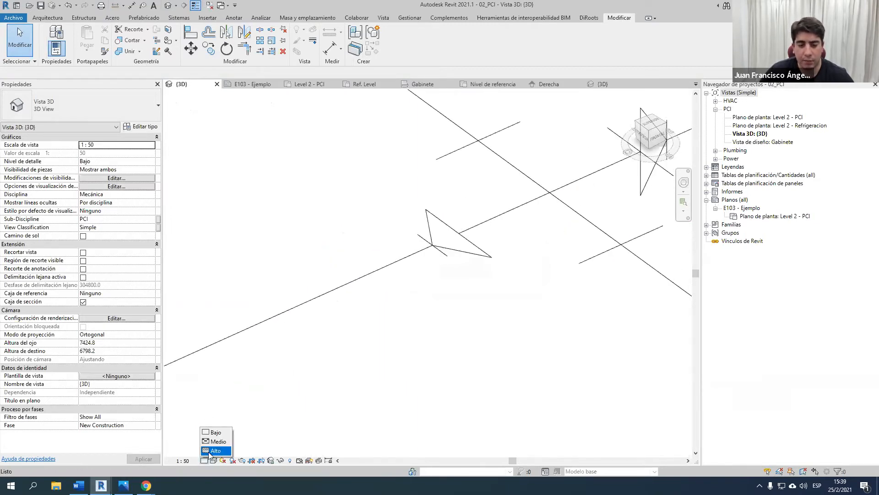
left_click(209, 443)
scroll(482, 302, "down", 5)
middle_click_drag(483, 301, 583, 186)
scroll(345, 307, "up", 3)
scroll(305, 310, "up", 5)
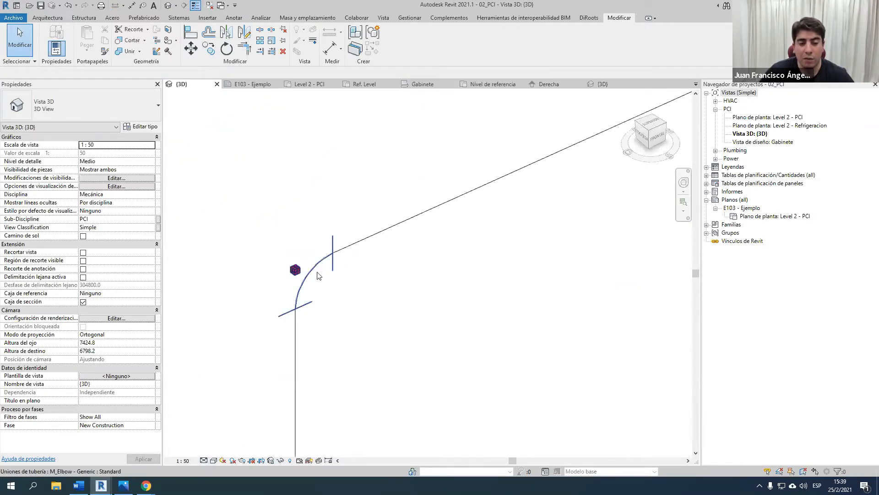
scroll(295, 293, "up", 3)
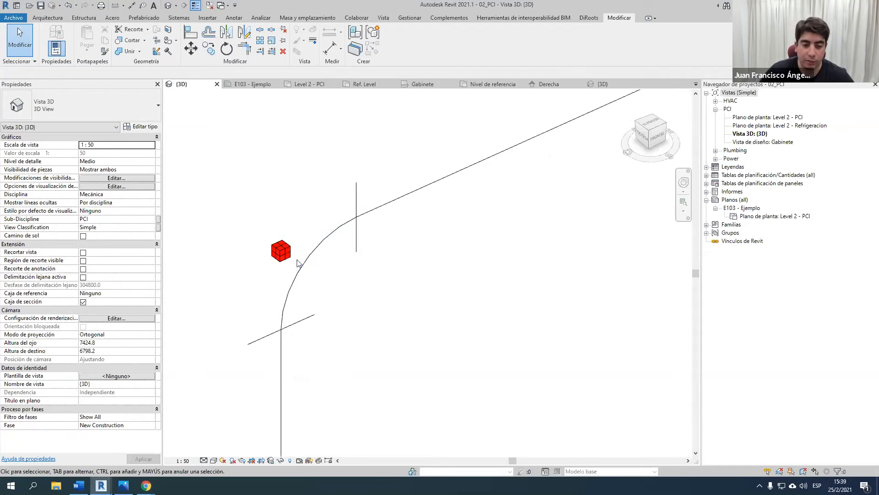
scroll(284, 239, "down", 6)
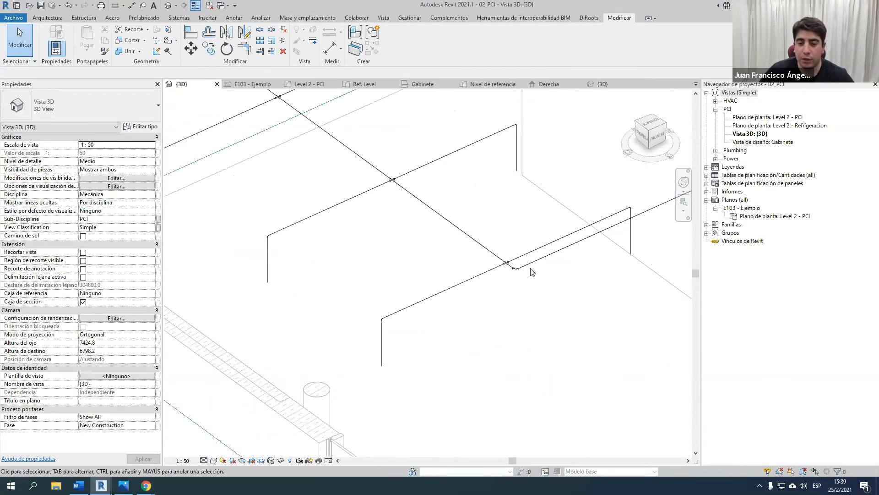
scroll(237, 250, "up", 6)
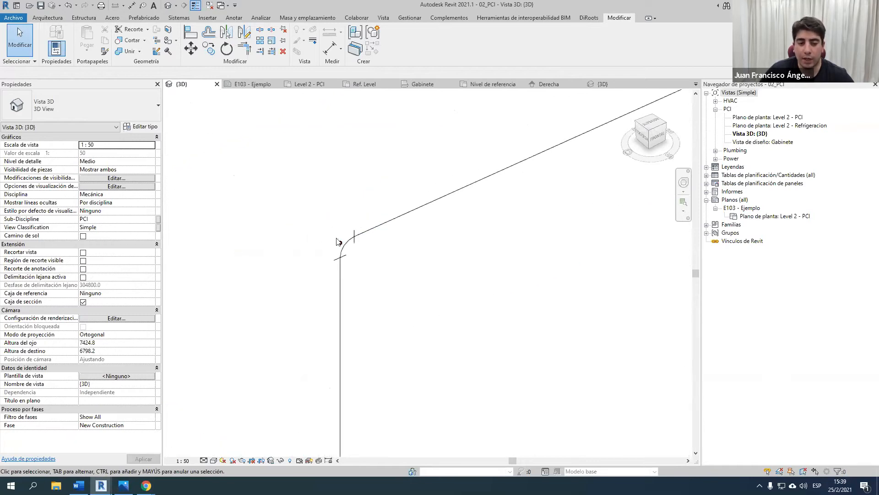
Step: Set the 3D view's work plane by picking the horizontal top plane of the Cubo M nested at the elbow
left_click(47, 17)
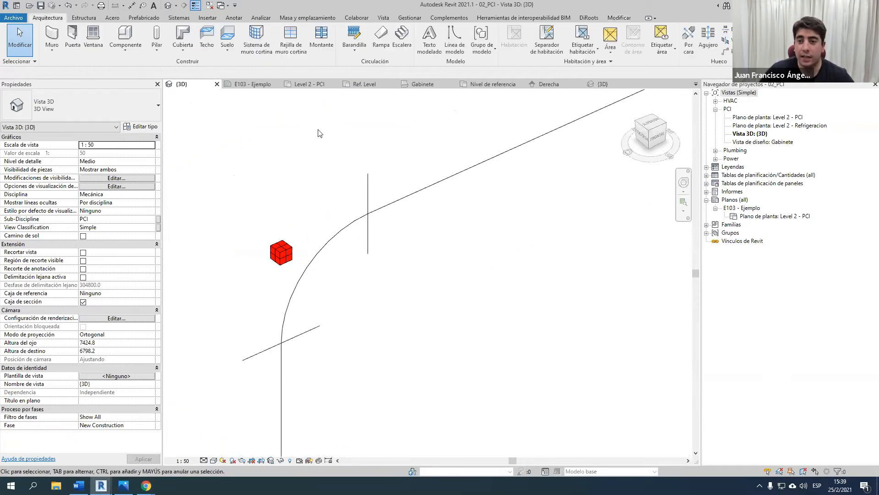
left_click(802, 38)
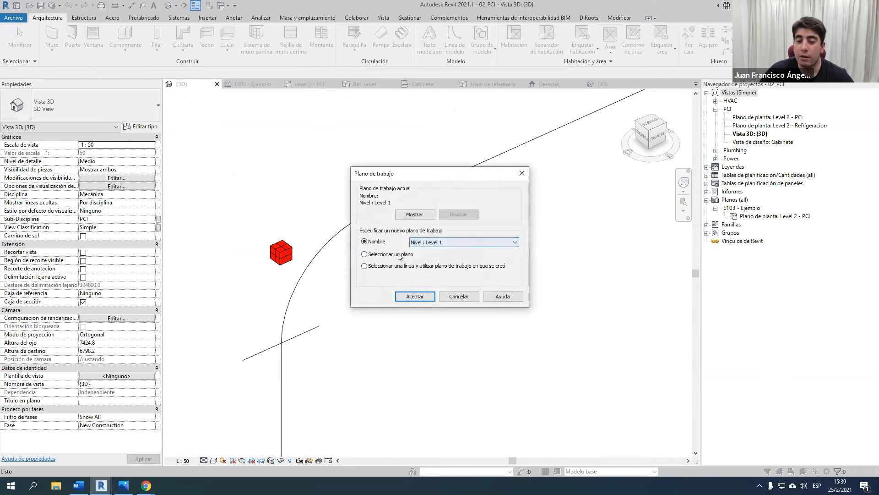
left_click(414, 296)
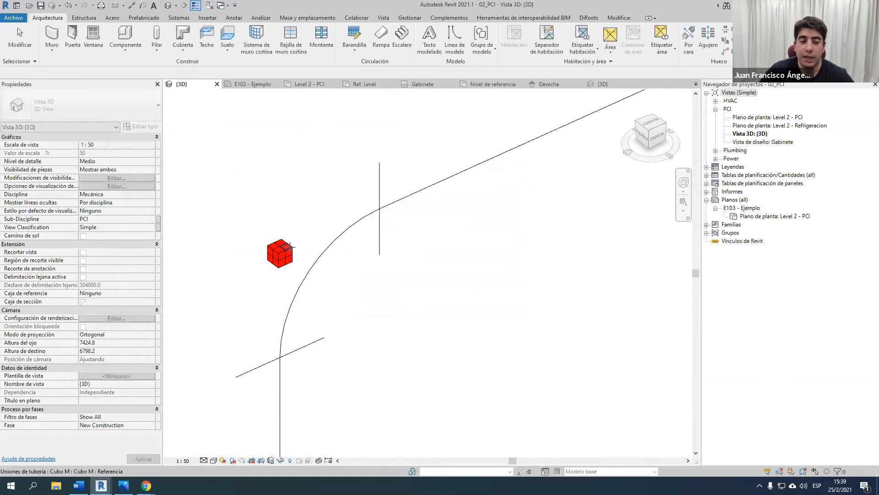
scroll(286, 246, "up", 3)
scroll(287, 246, "down", 5)
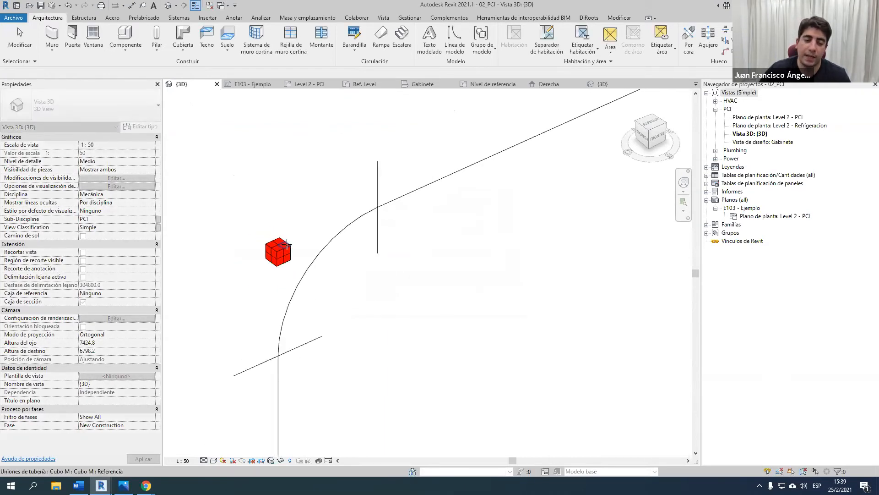
scroll(287, 246, "down", 5)
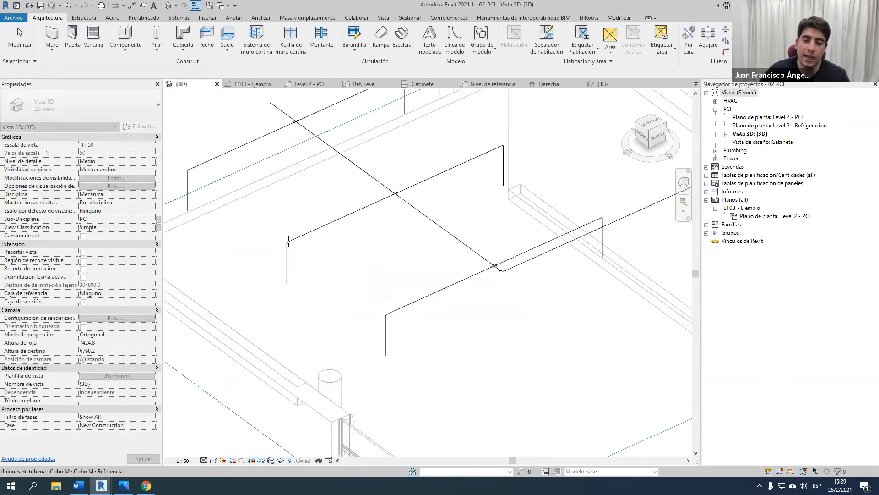
scroll(615, 241, "up", 4)
scroll(289, 250, "up", 5)
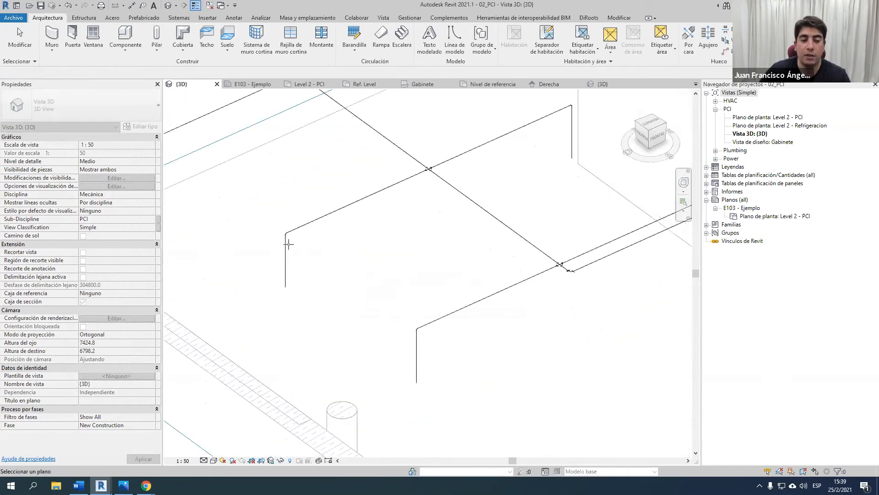
scroll(298, 262, "up", 4)
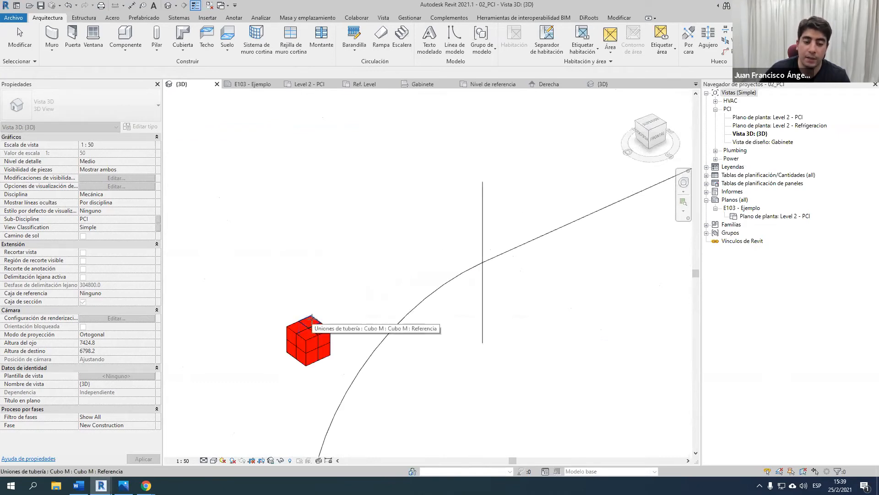
scroll(312, 321, "up", 3)
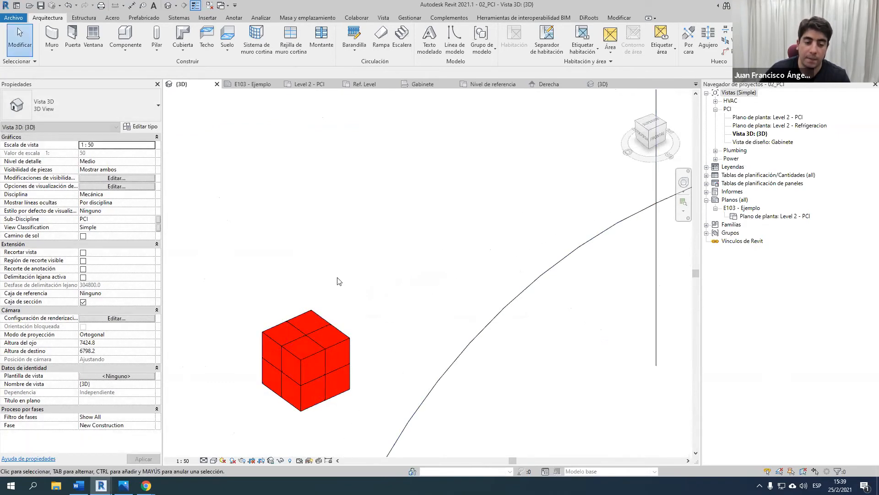
scroll(337, 281, "down", 6)
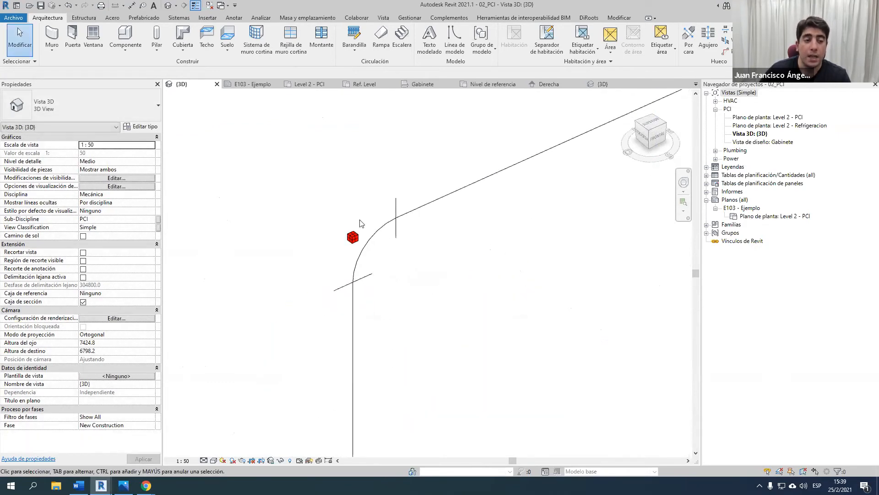
Step: Place aligned dimensions across the middle branch, from each vertical end drop to the main pipe
left_click(131, 5)
middle_click_drag(353, 238, 342, 290)
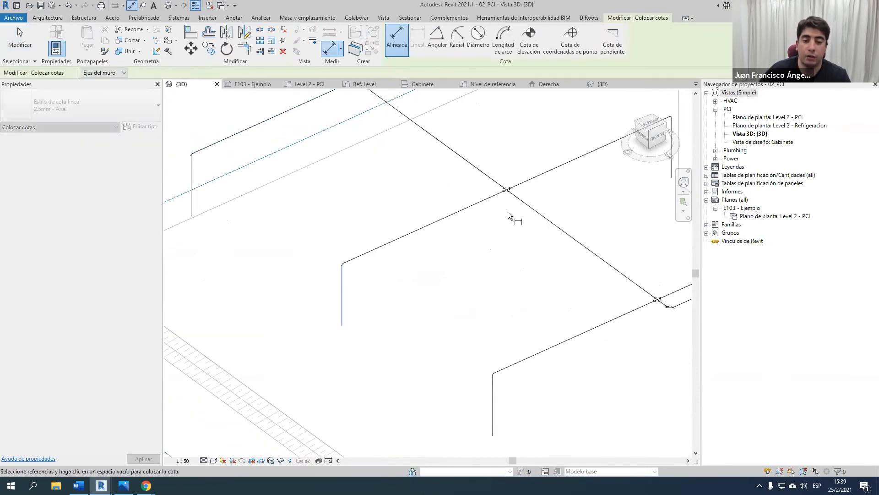
scroll(514, 203, "down", 4)
left_click(521, 204)
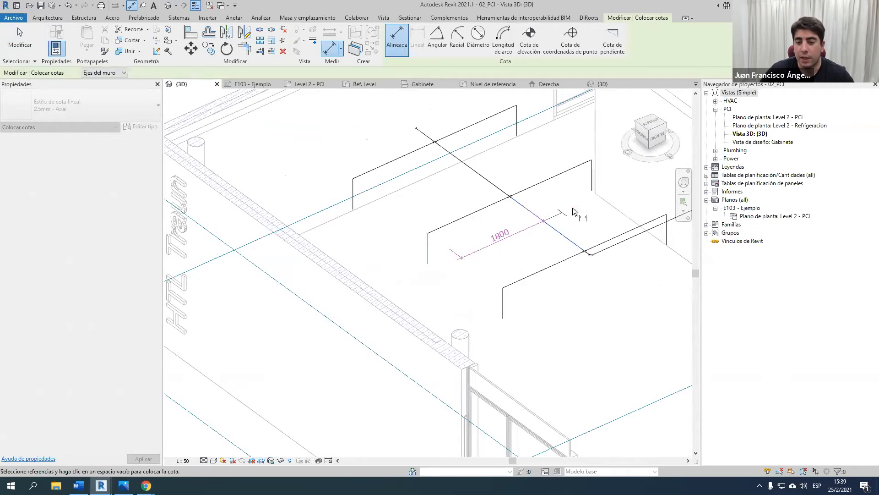
left_click(592, 176)
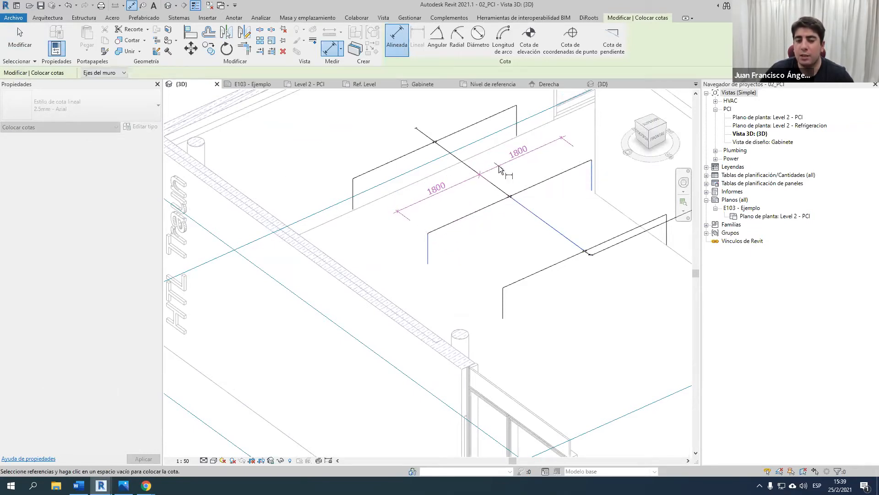
left_click(499, 169)
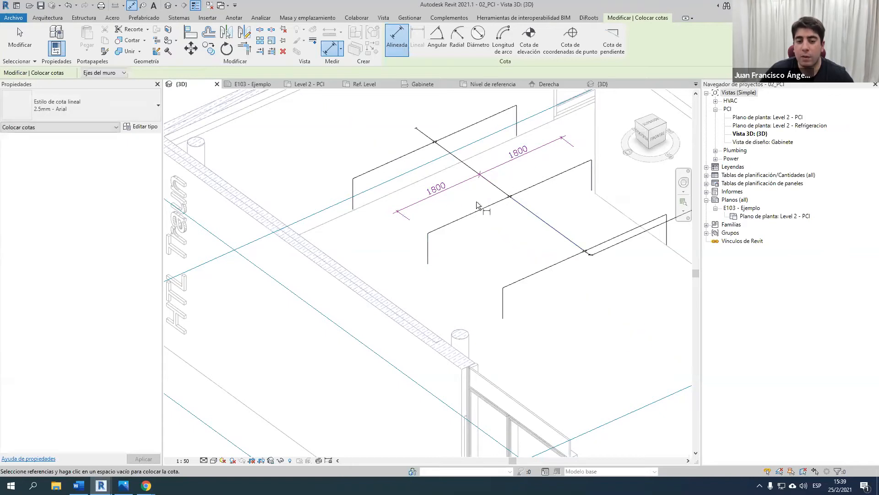
Step: Add a continuous aligned dimension string between the three parallel branch pipes, placed beside their end drops
middle_click_drag(476, 204, 436, 195)
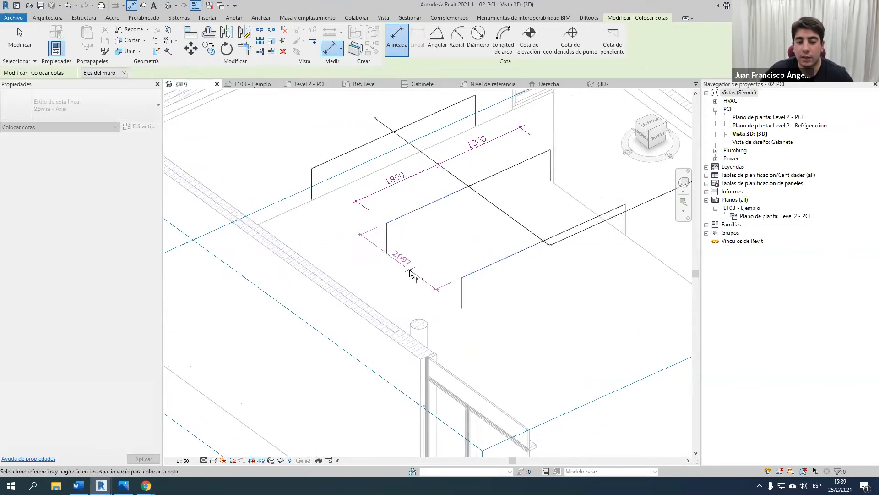
left_click(321, 166)
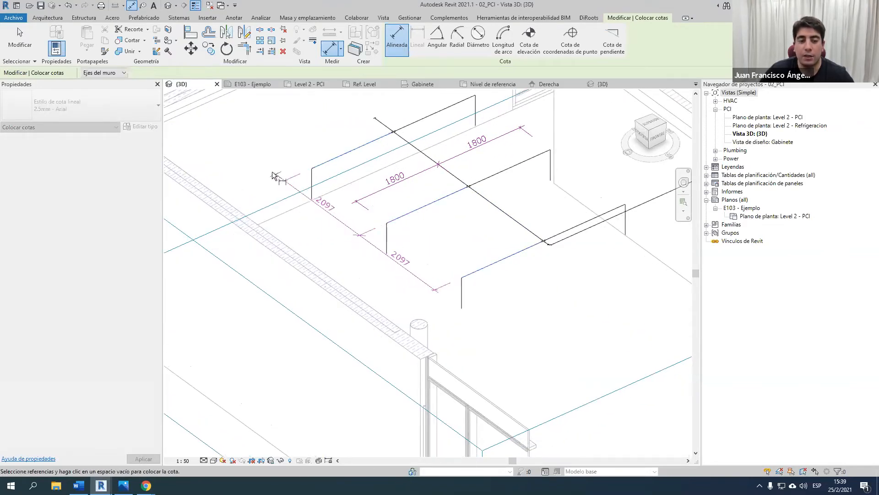
left_click(243, 174)
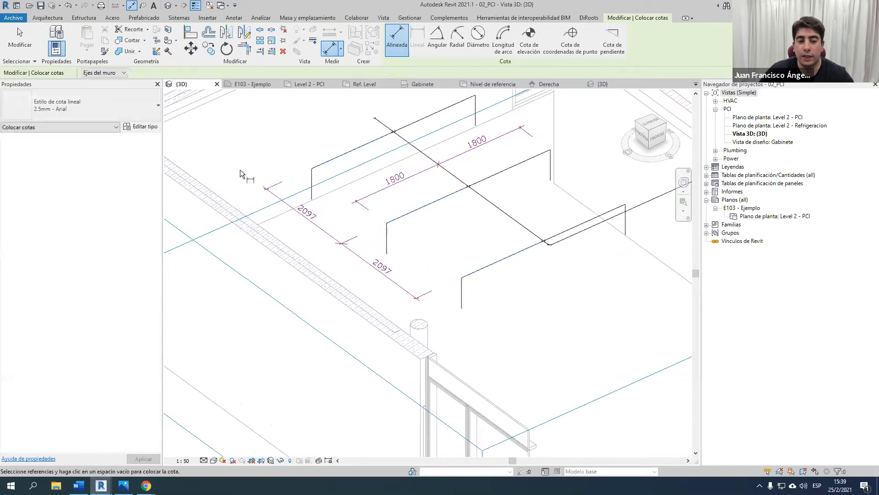
key("Escape")
key("Escape")
Step: Set the work plane to a vertical plane picked on the Cubo M nested at the branch's end elbow
scroll(389, 224, "up", 3)
scroll(400, 228, "up", 3)
scroll(353, 171, "up", 3)
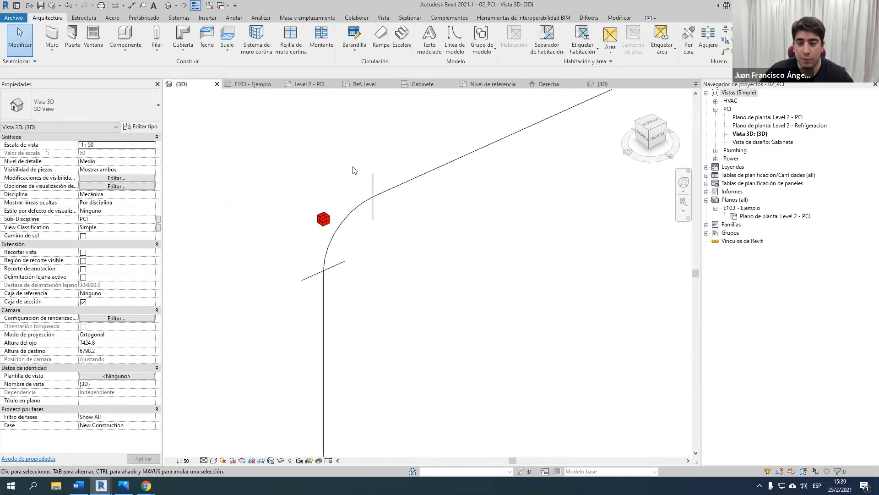
scroll(353, 170, "up", 2)
key("w")
key("p")
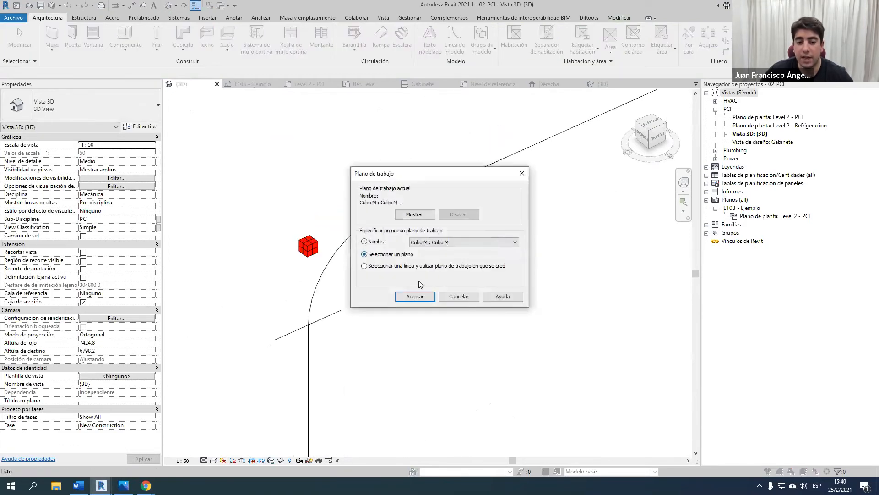
left_click(415, 296)
scroll(314, 240, "up", 5)
left_click(314, 240)
scroll(314, 241, "down", 3)
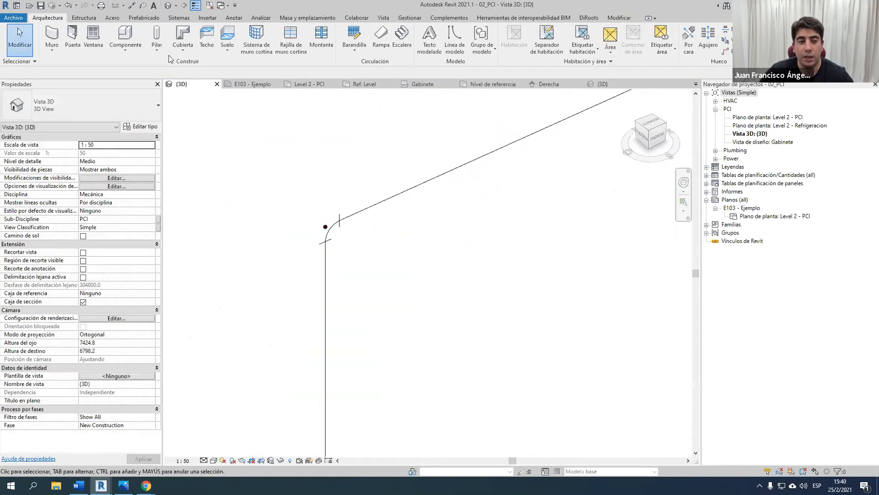
Step: Dimension the vertical distance from the front branch pipe to the lower end of its drop
left_click(131, 5)
scroll(402, 194, "down", 3)
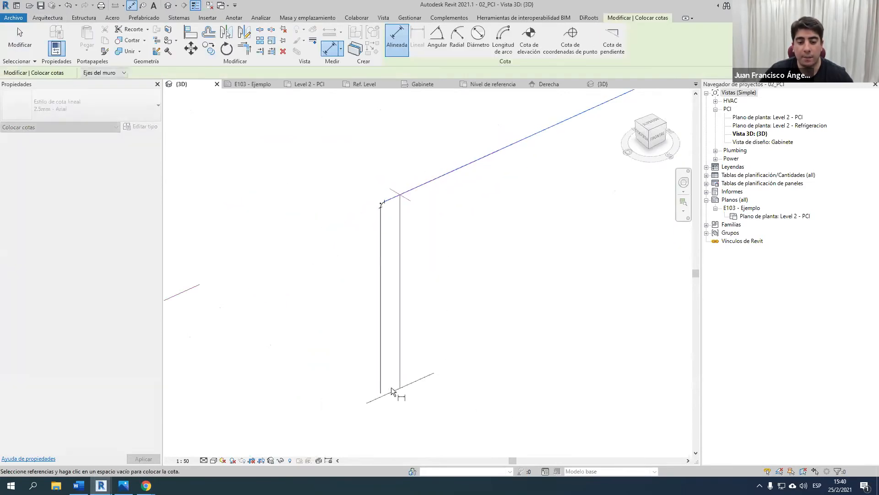
left_click(388, 391)
scroll(383, 330, "down", 3)
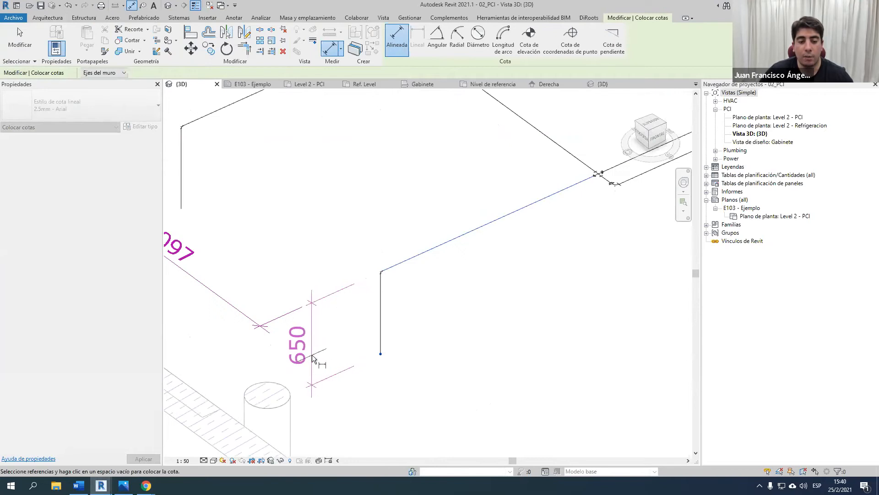
left_click(327, 344)
key("Escape")
key("Escape")
Step: Set the elevation of the main pipe between the branches to 3000 and check the drop's height dimension
scroll(359, 304, "down", 3)
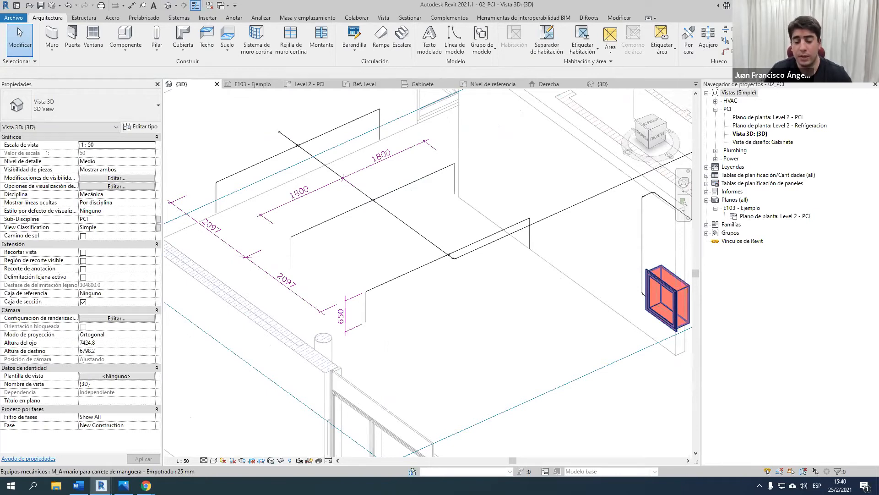
scroll(396, 292, "up", 2)
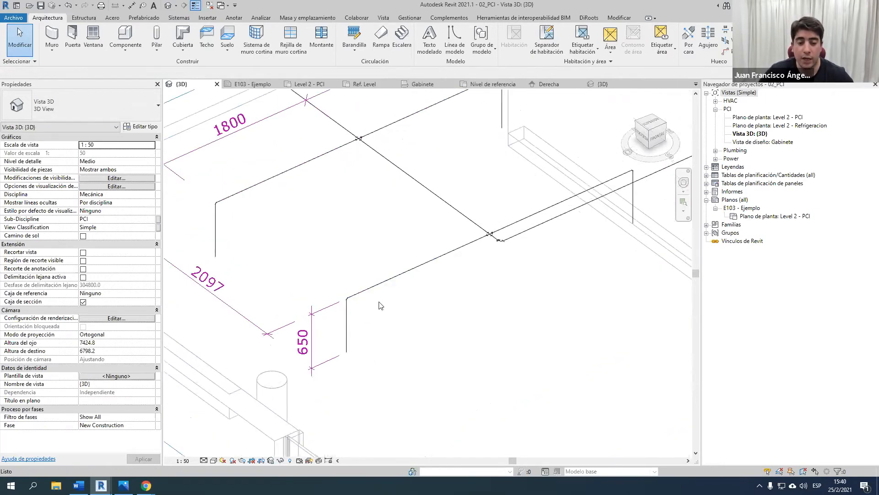
left_click(394, 171)
middle_click_drag(368, 192, 327, 229)
scroll(436, 238, "down", 3)
left_click(117, 179)
type("3000")
key("Return")
left_click(347, 265)
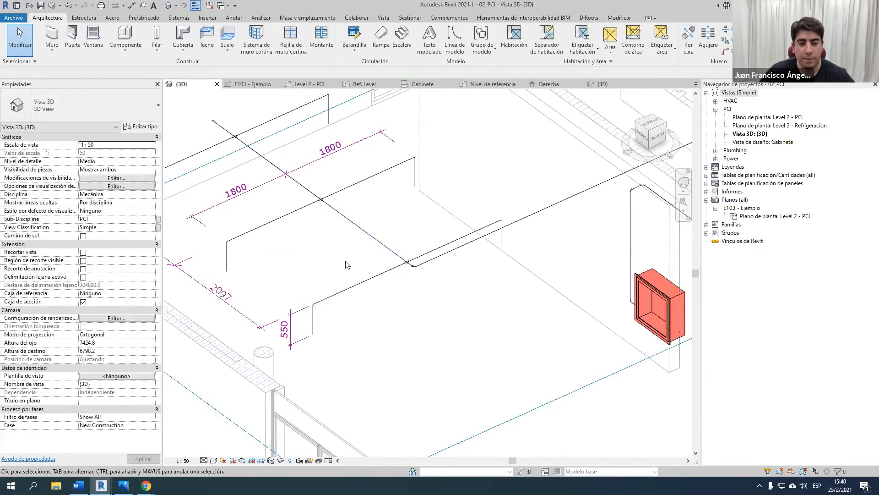
middle_click_drag(346, 265, 383, 273)
scroll(310, 324, "up", 4)
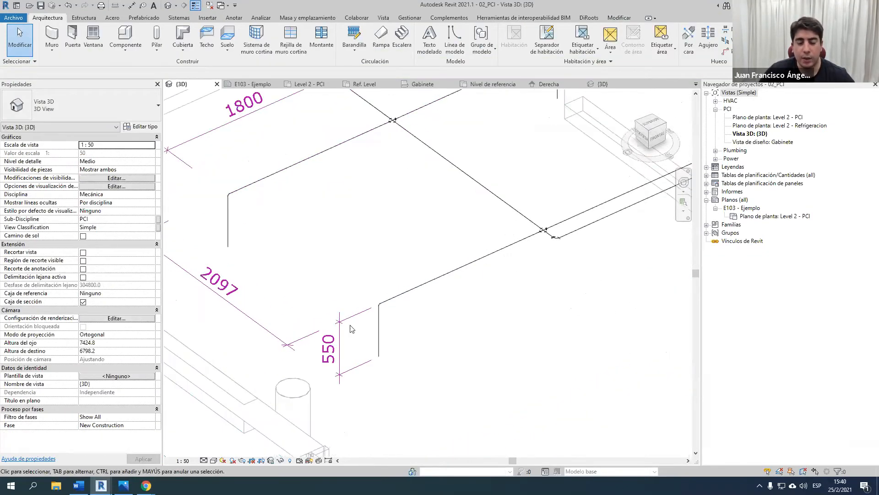
scroll(323, 304, "down", 2)
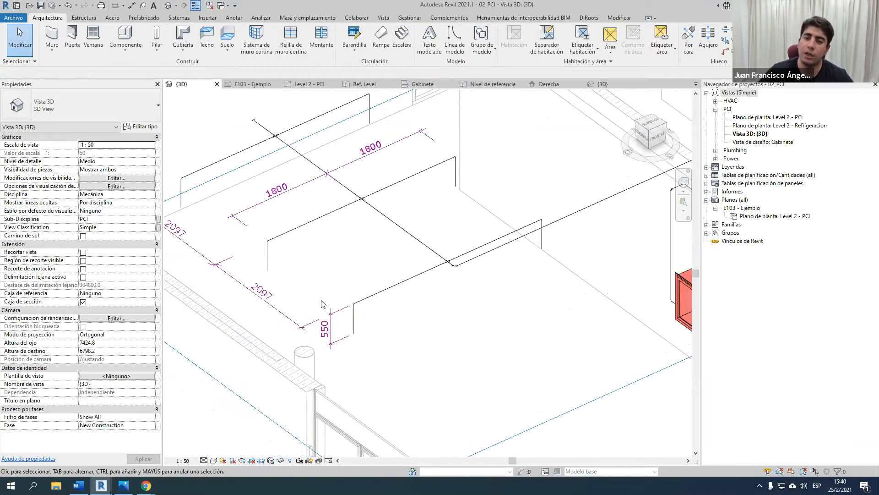
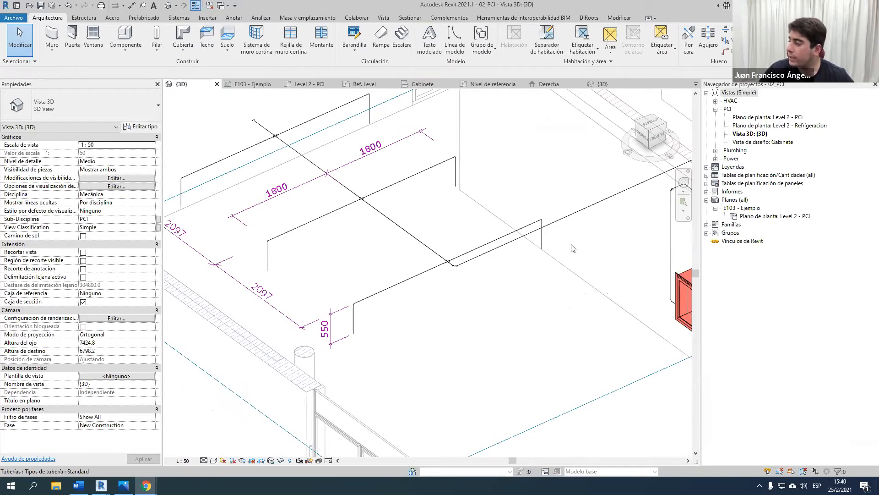
Step: Set the 3D view's detail level to Alto and examine the pipe network and the hose reel cabinet
scroll(573, 248, "down", 3)
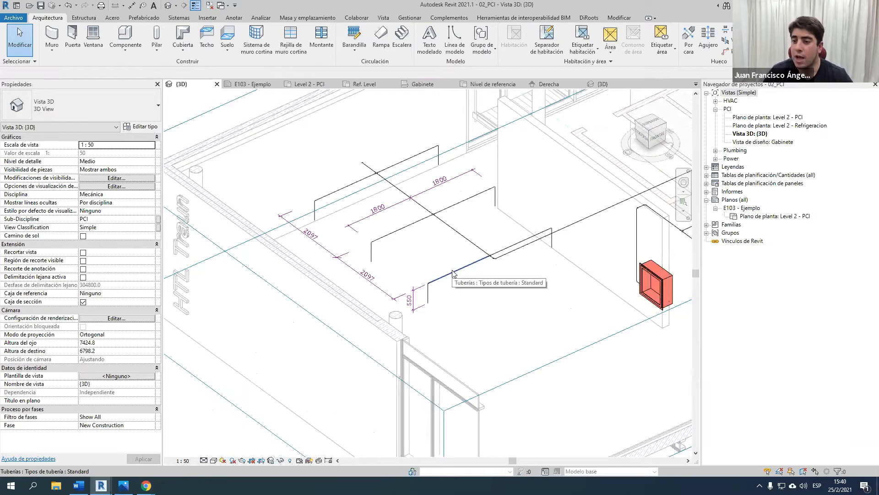
middle_click_drag(515, 247, 461, 253)
scroll(637, 288, "up", 3)
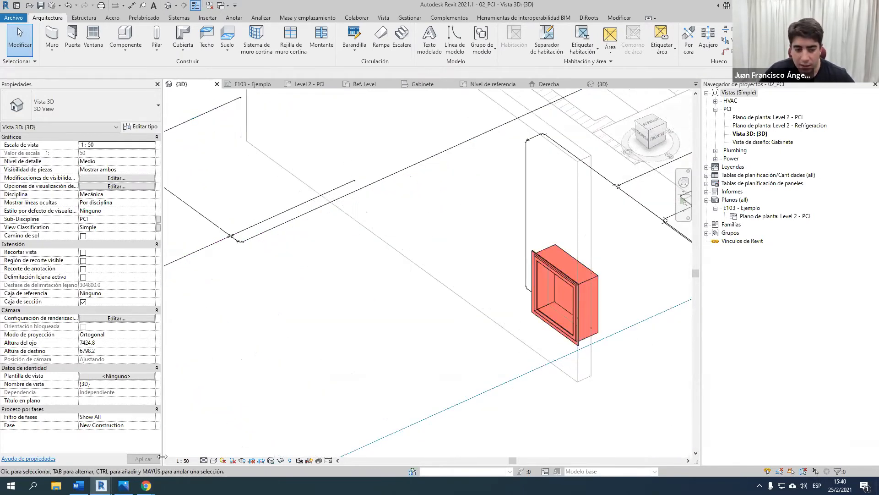
left_click(204, 460)
left_click(212, 388)
scroll(549, 304, "up", 3)
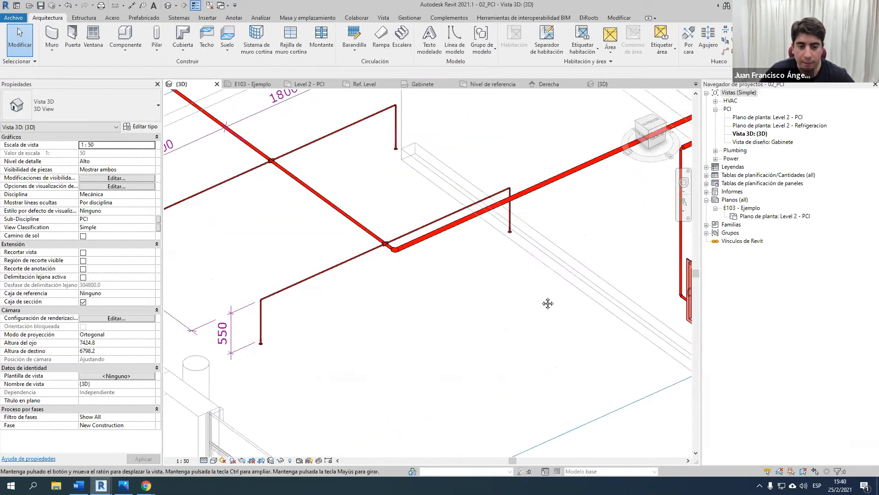
scroll(323, 257, "up", 3)
scroll(327, 338, "down", 4)
middle_click_drag(439, 314, 367, 356)
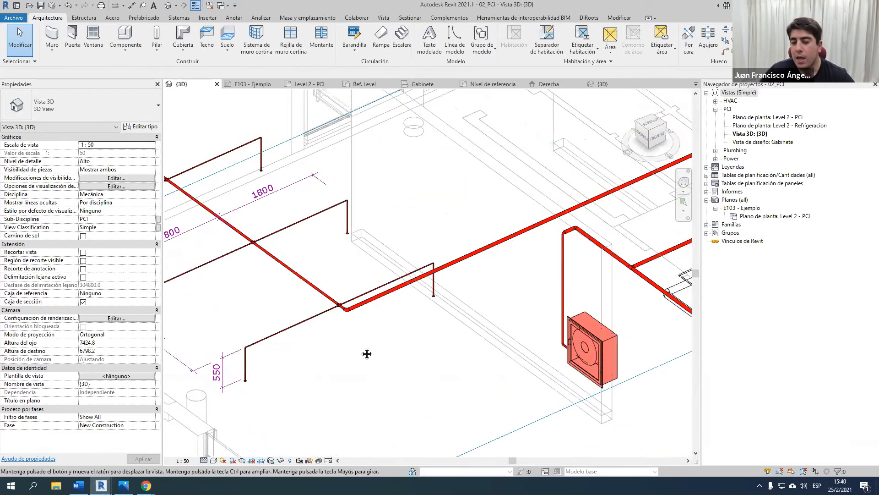
middle_click_drag(597, 318, 522, 321)
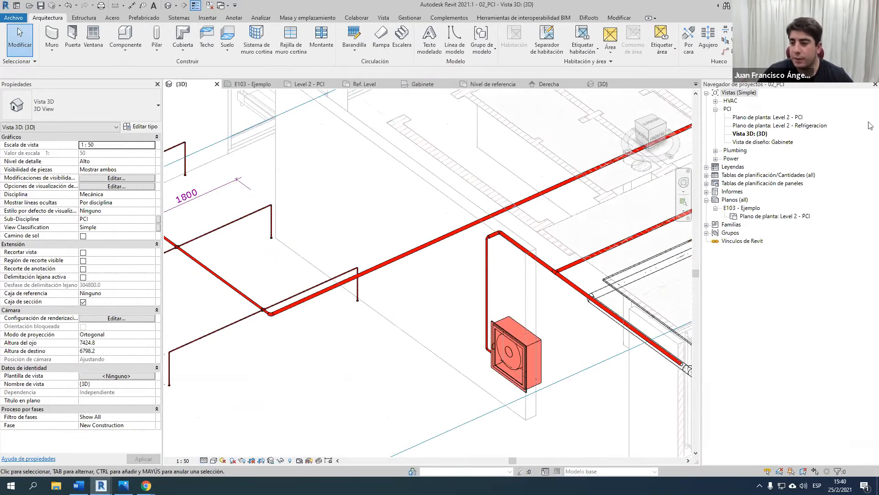
Step: Open the Level 2 - PCI floor plan and locate the hose reel cabinet beside the main pipe
double_click(784, 118)
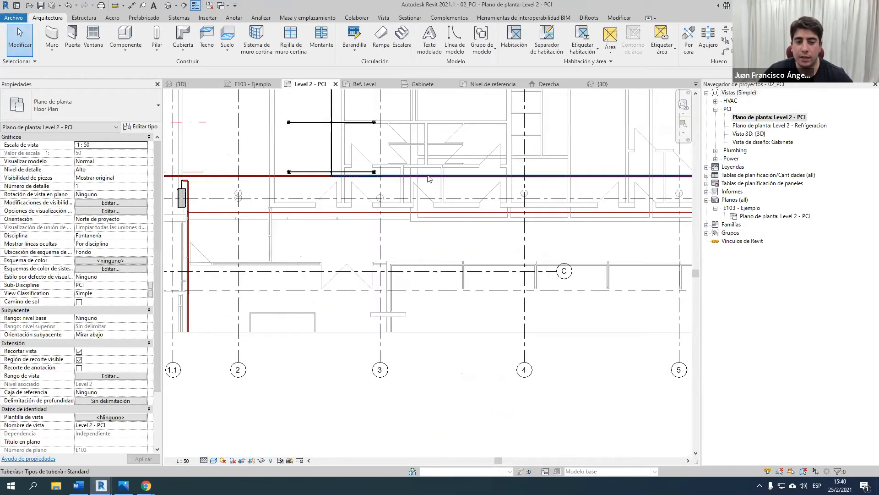
scroll(310, 234, "up", 7)
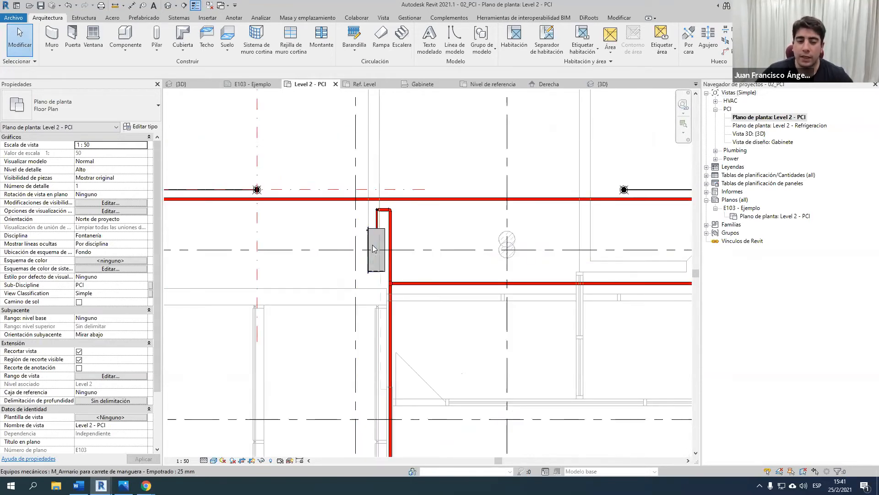
scroll(372, 231, "up", 2)
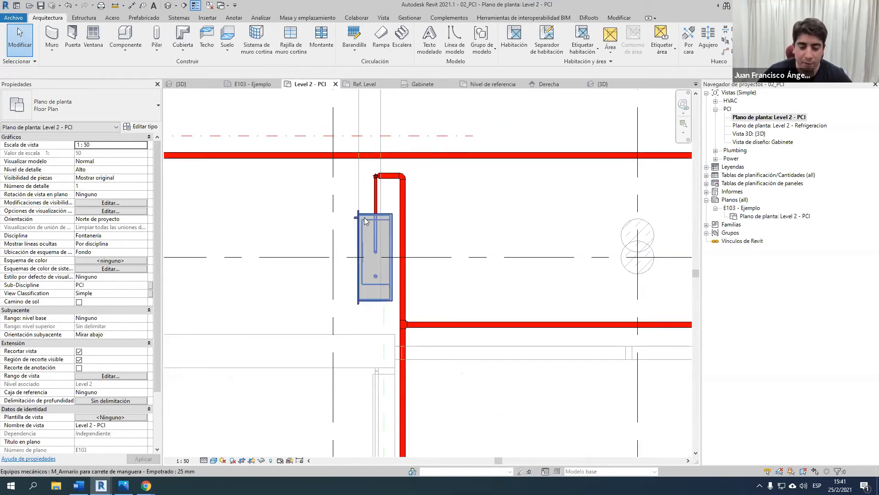
scroll(375, 227, "down", 2)
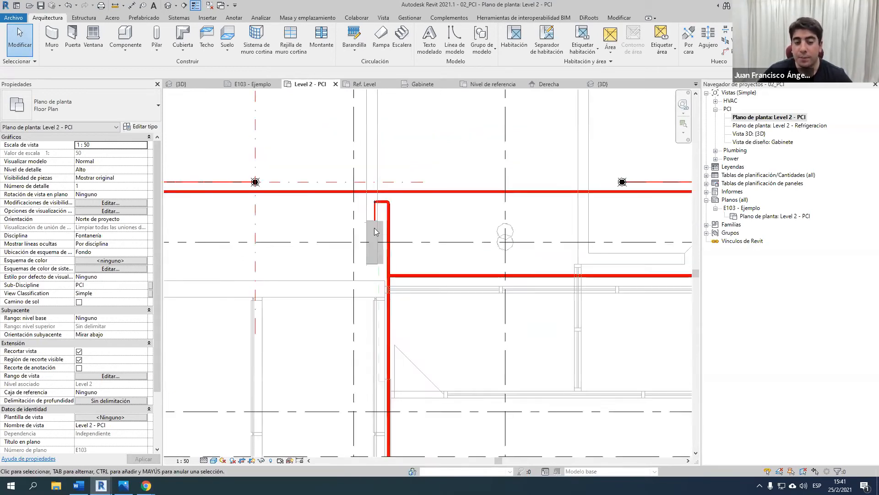
left_click(383, 18)
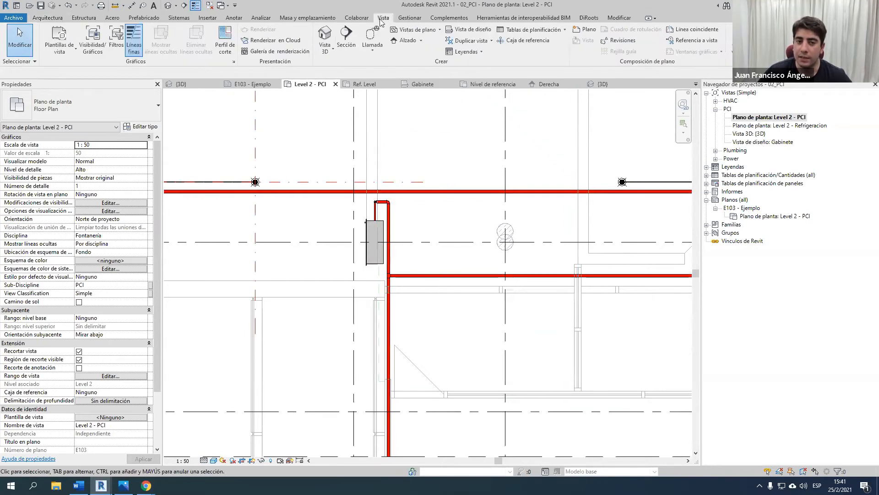
left_click(472, 29)
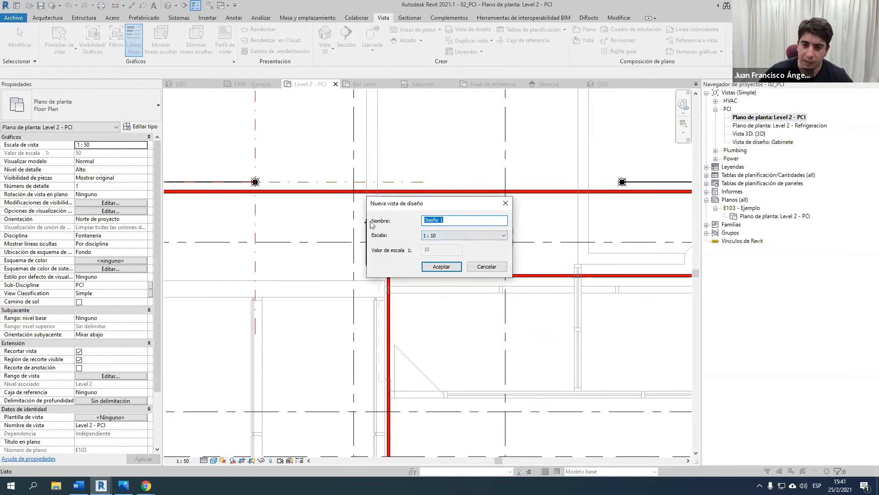
left_click(504, 204)
Step: Open the Gabinete drafting view and import the CAD file Detalle gabinete mm.dwg with milímetro as import units
double_click(764, 142)
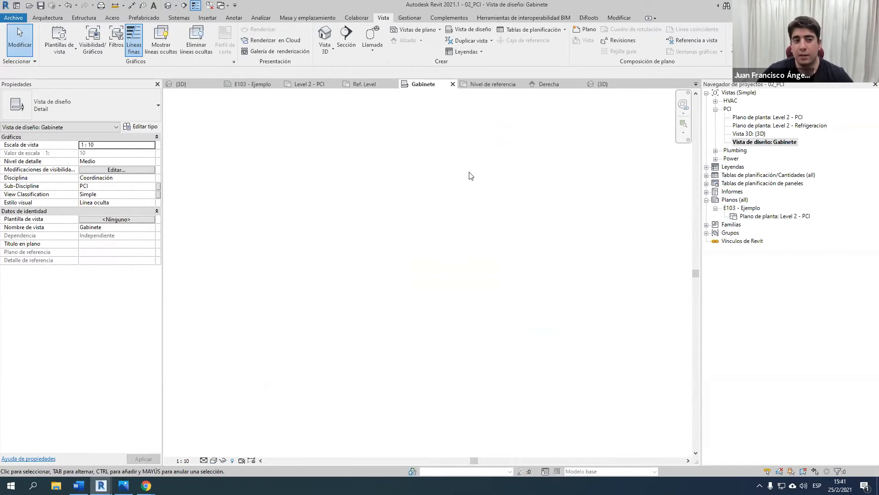
left_click(208, 18)
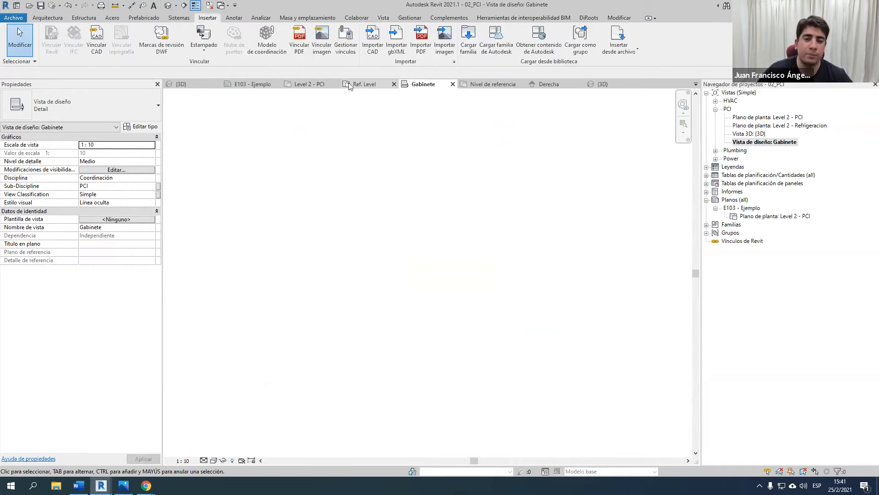
left_click(372, 52)
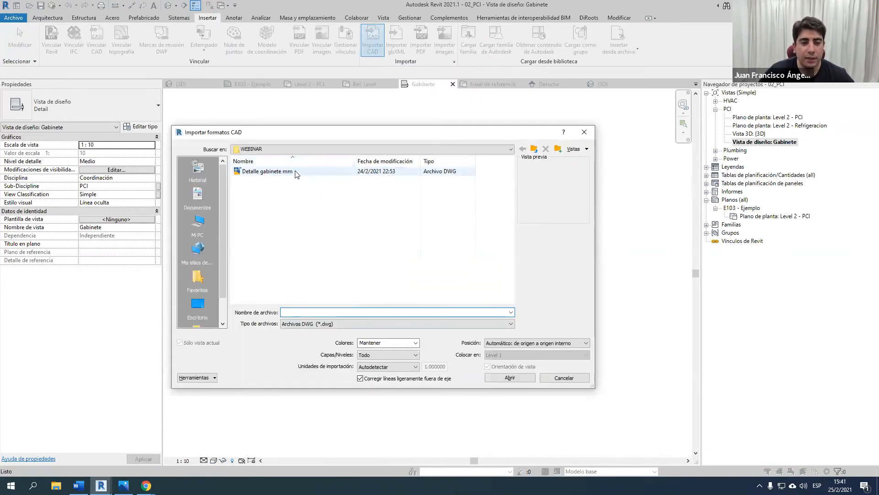
left_click(302, 172)
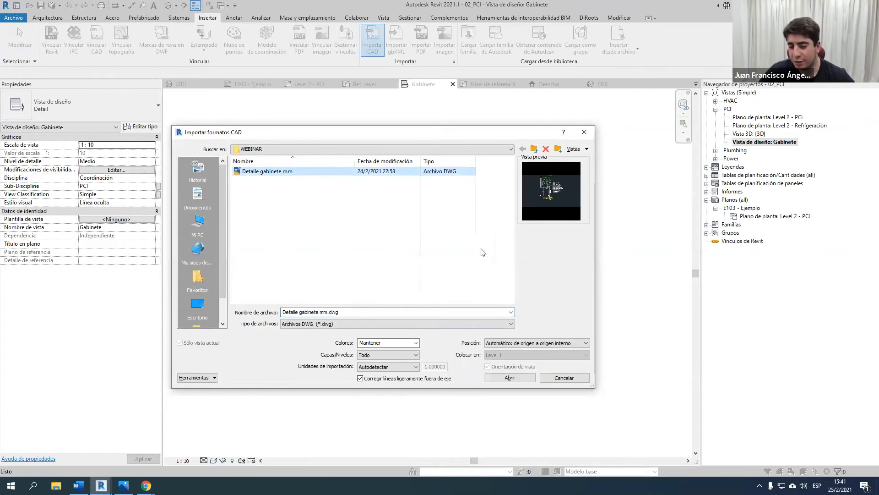
left_click(395, 369)
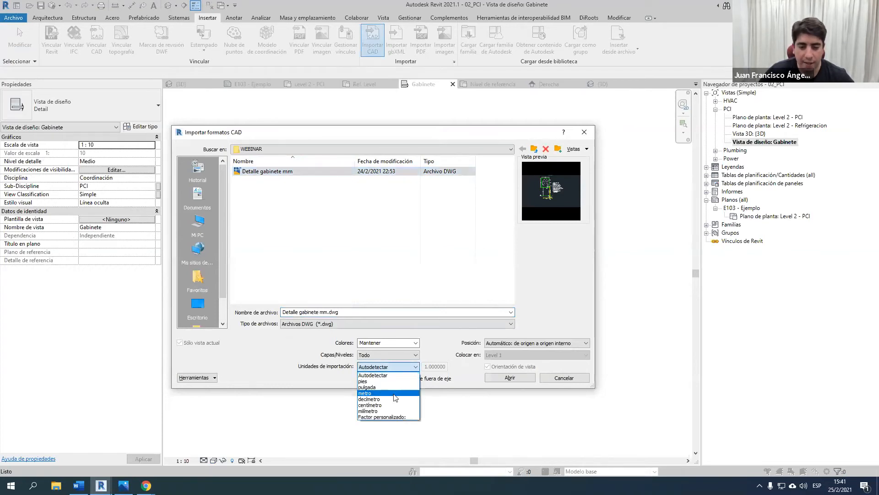
left_click(373, 411)
left_click(506, 379)
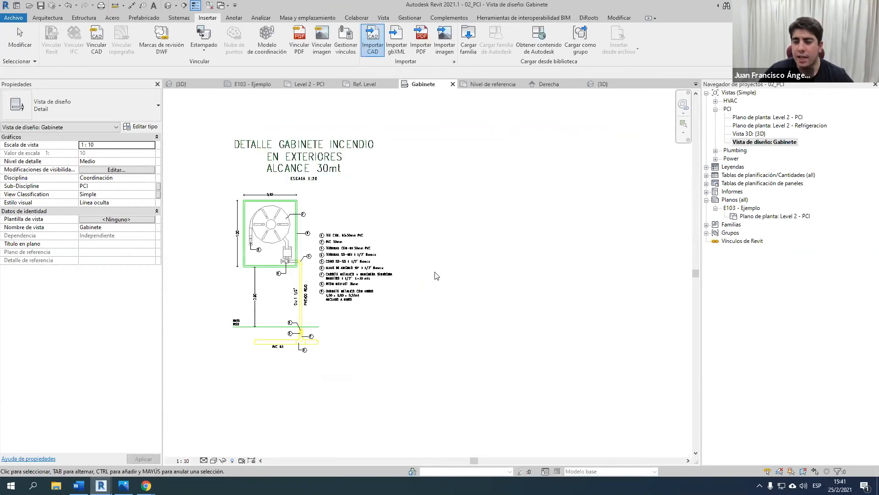
Step: Replace the imported cabinet detail with a new import of Detalle gabinete mm.dwg in Blanco y negro with milímetro units
left_click(366, 273)
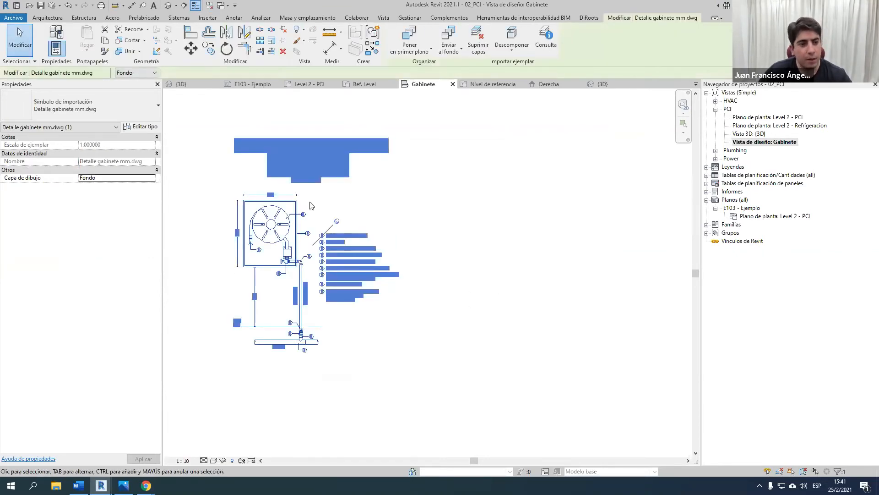
key("Delete")
left_click(373, 44)
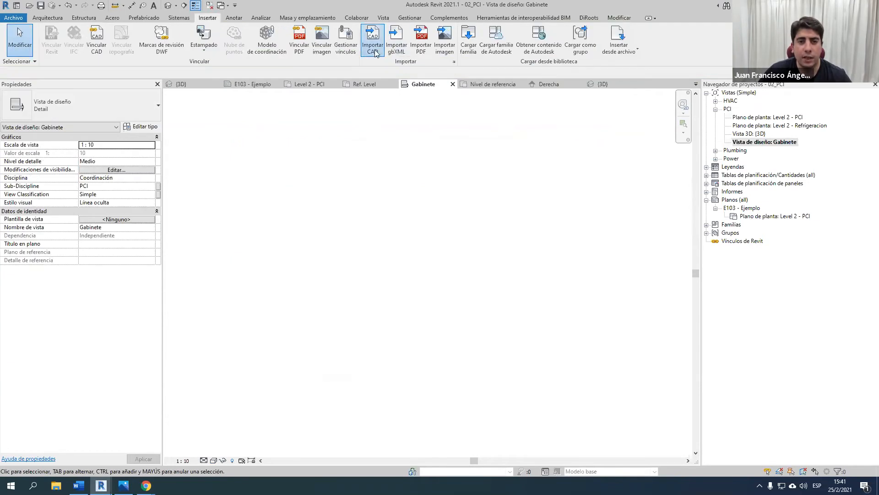
left_click(286, 172)
left_click(403, 343)
left_click(394, 363)
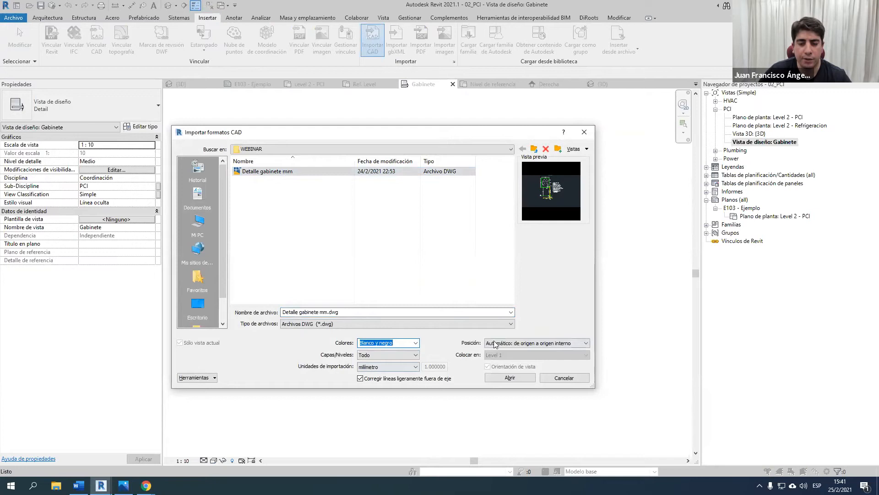
left_click(509, 379)
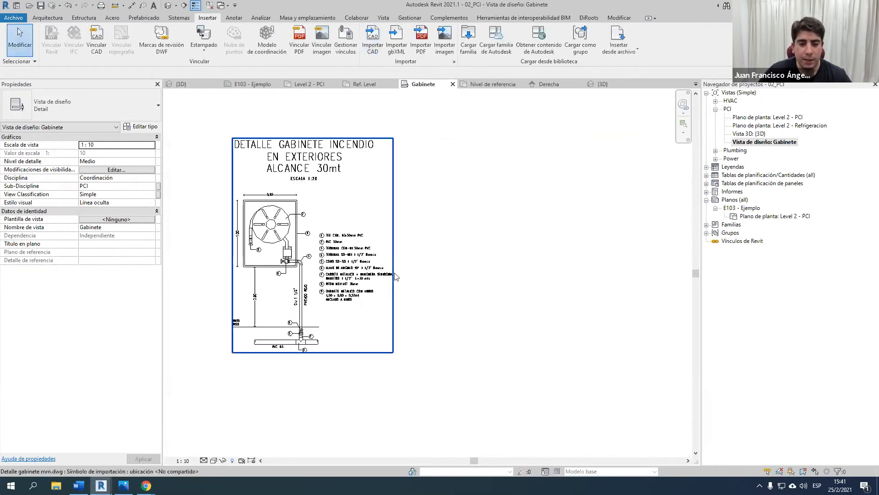
Step: Measure the vertical distance between the floor line and the underside of the cabinet in the imported detail
scroll(314, 251, "up", 3)
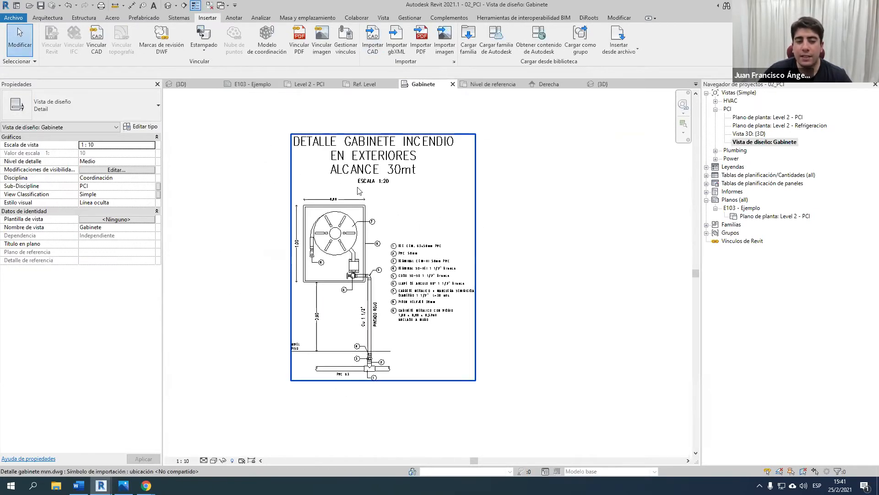
left_click(114, 5)
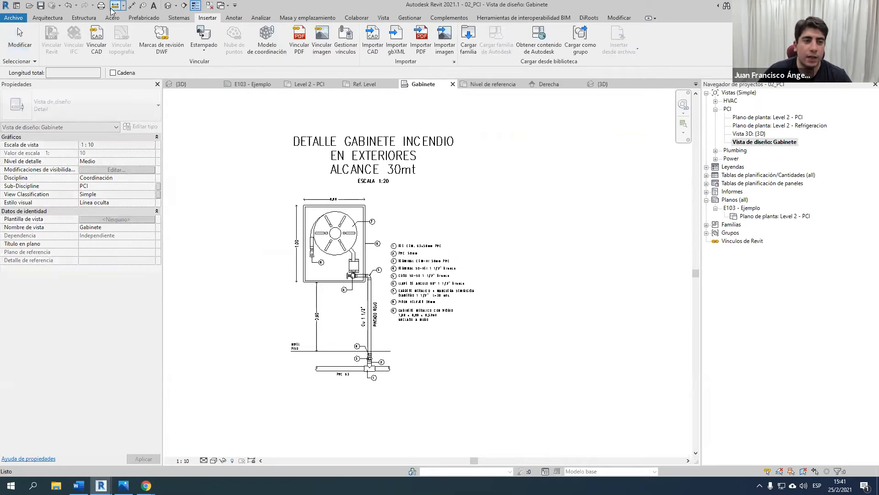
scroll(323, 312, "up", 3)
left_click(331, 390)
left_click(330, 252)
scroll(485, 302, "down", 3)
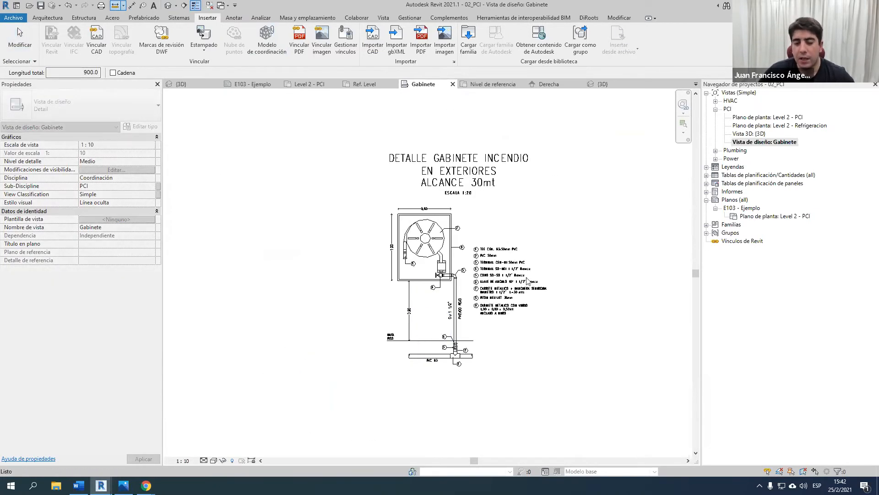
key("Escape")
key("Escape")
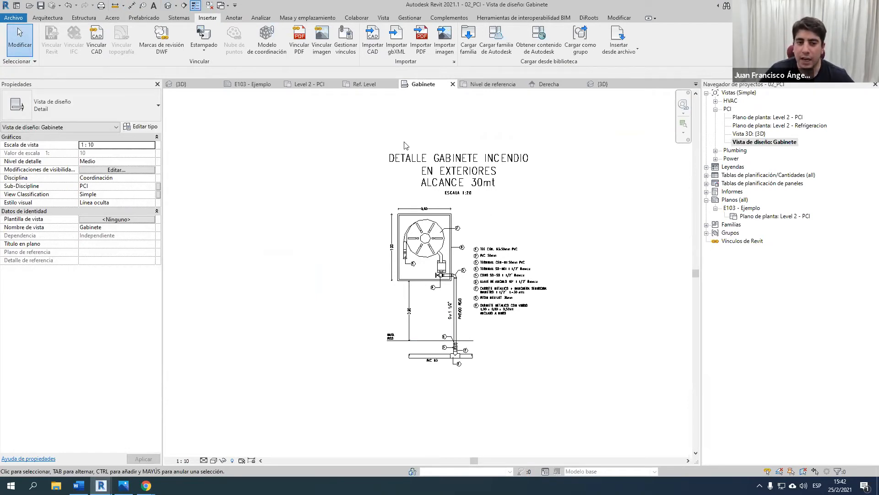
Step: Create a rectangular callout around the hose cabinet in the Level 2 - PCI plan, referencing the existing drafting view Gabinete
left_click(314, 85)
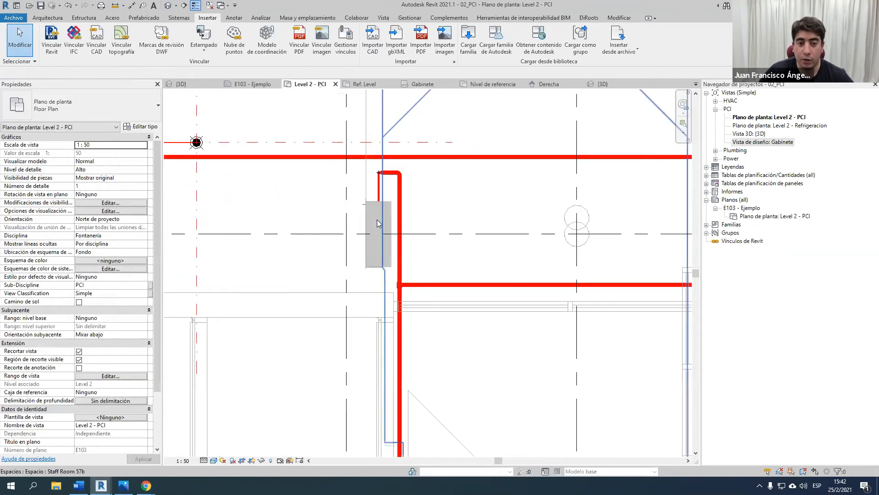
left_click(383, 17)
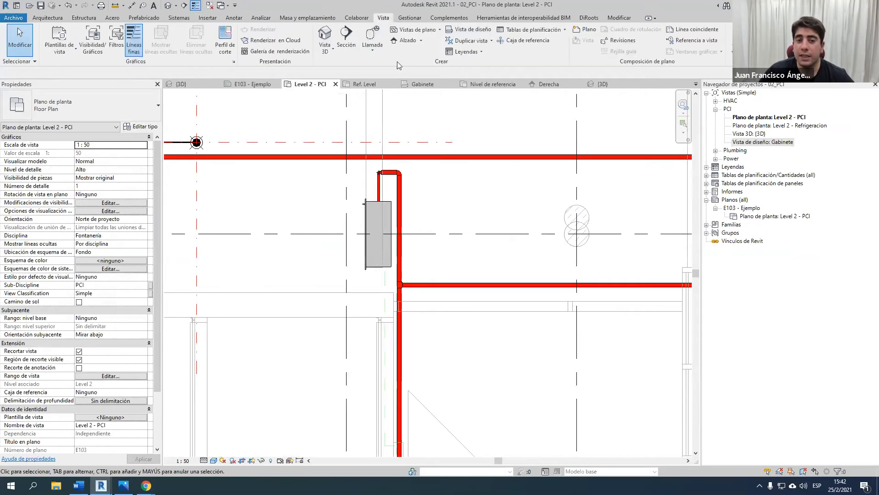
left_click(372, 46)
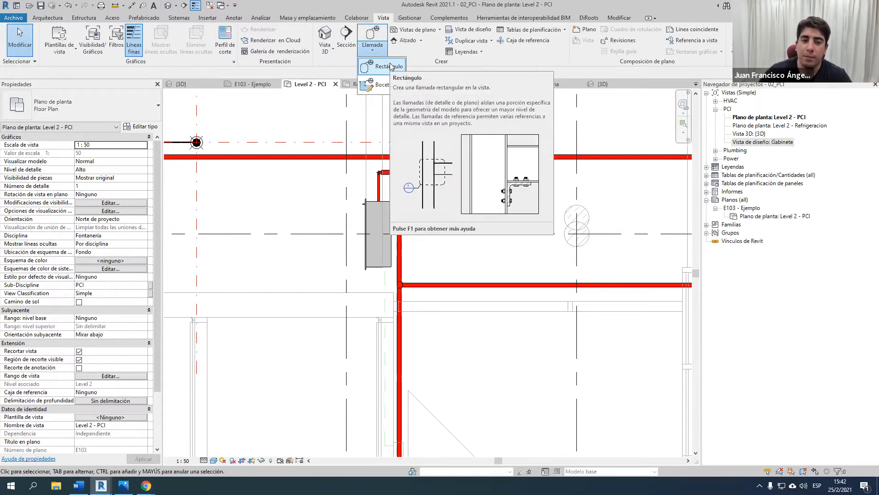
left_click(383, 73)
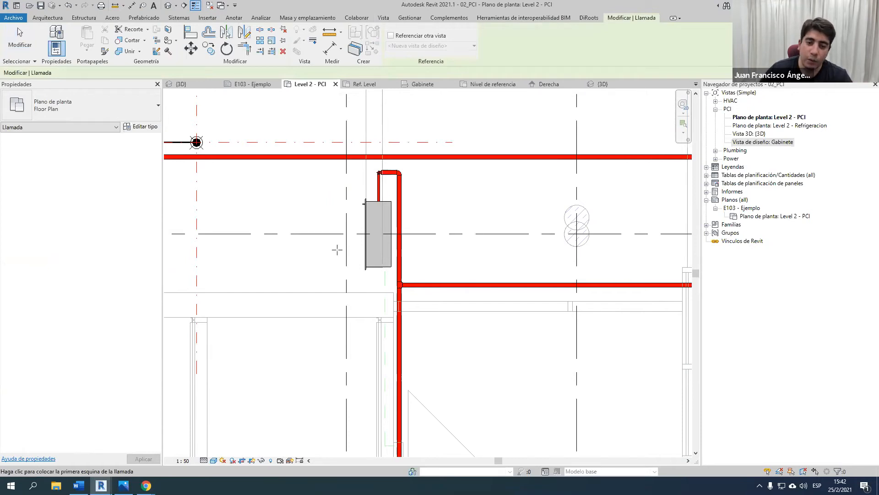
left_click(390, 36)
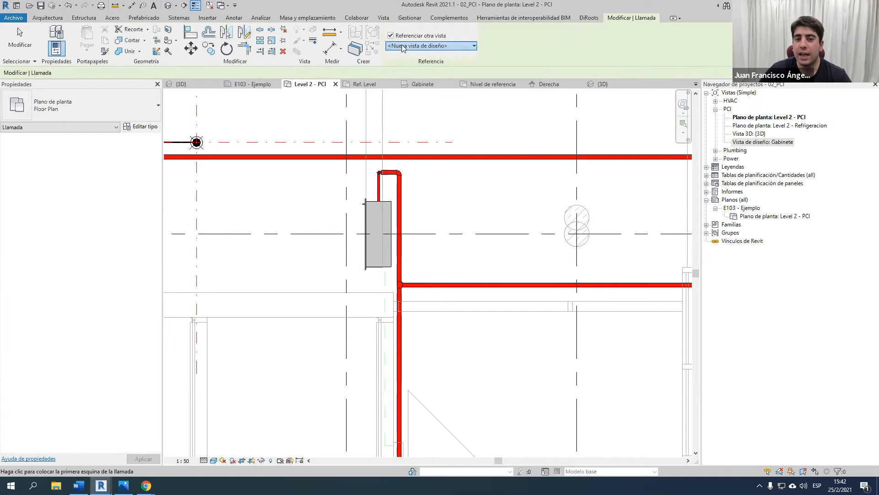
left_click(416, 46)
scroll(430, 79, "down", 2)
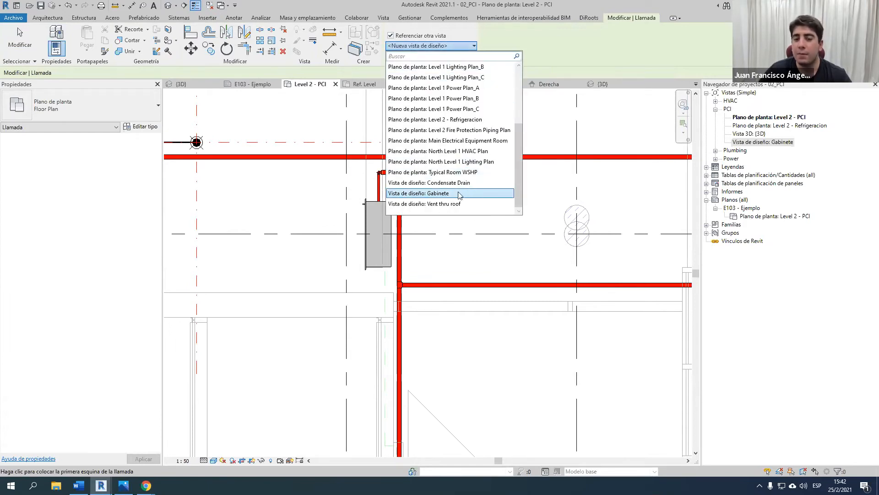
left_click(458, 193)
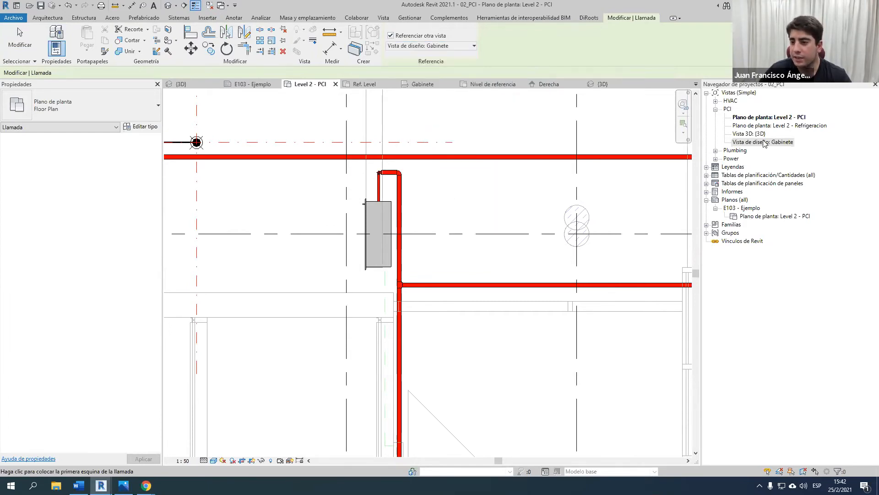
left_click(316, 185)
left_click(449, 272)
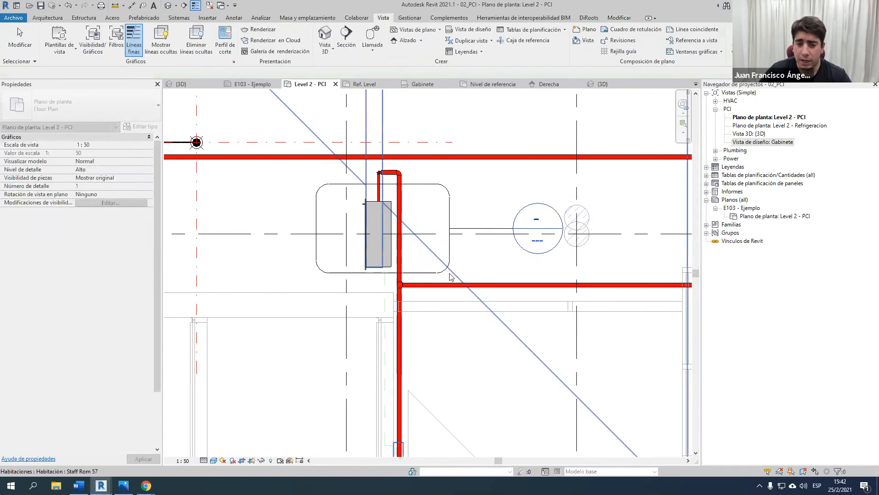
Step: Place the Gabinete drafting view on sheet E103 - Ejemplo below the floor plan and check the cabinet callout's reference
double_click(741, 208)
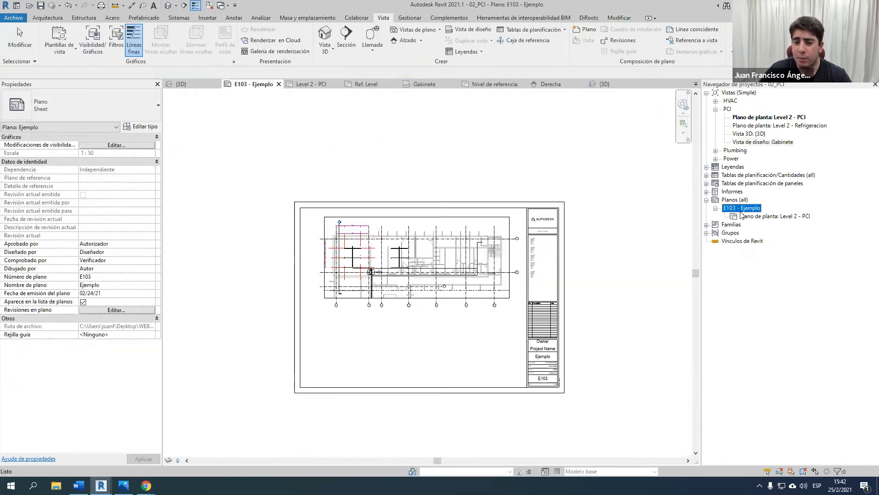
left_click_drag(763, 142, 415, 303)
scroll(415, 302, "up", 3)
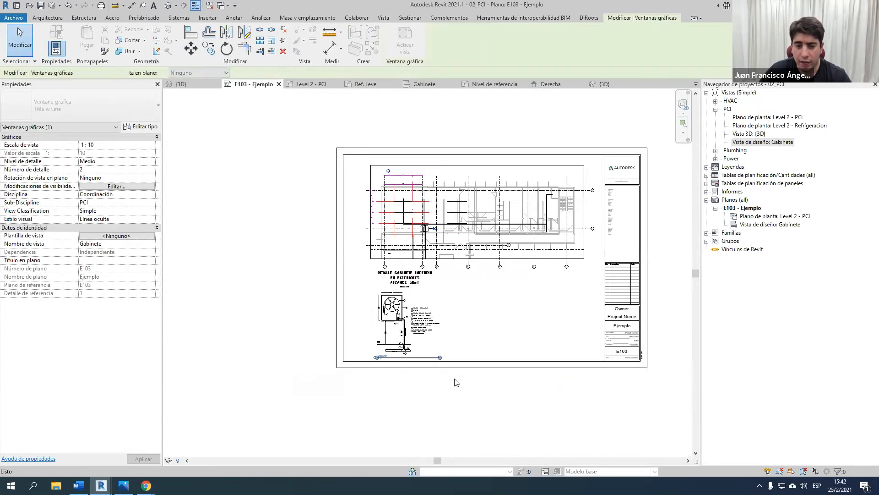
scroll(430, 227, "up", 5)
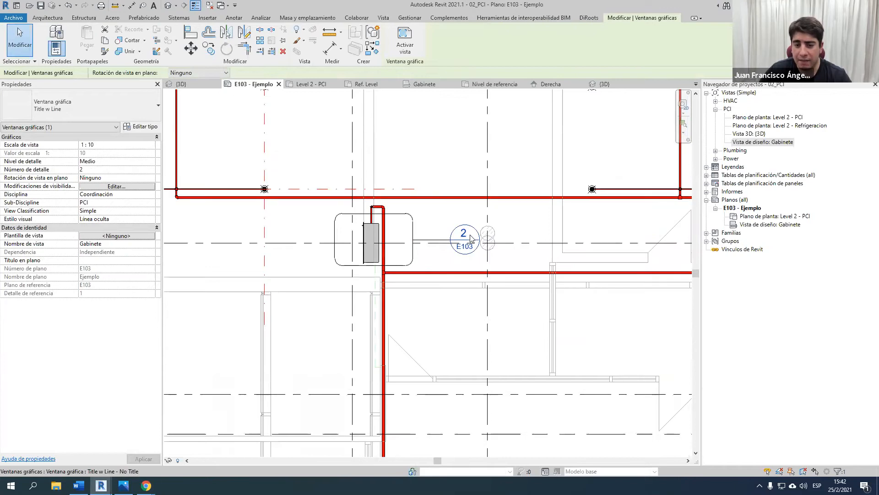
scroll(471, 237, "down", 3)
middle_click_drag(457, 230, 441, 109)
scroll(431, 293, "down", 3)
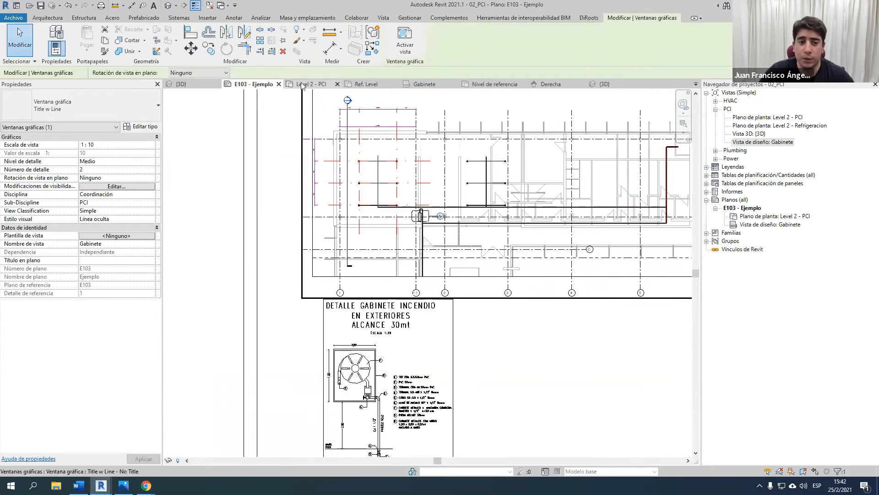
Step: Go from the cabinet's callout in the Level 2 - PCI plan to the drafting view it references
left_click(303, 84)
left_click(451, 206)
right_click(451, 206)
left_click(465, 257)
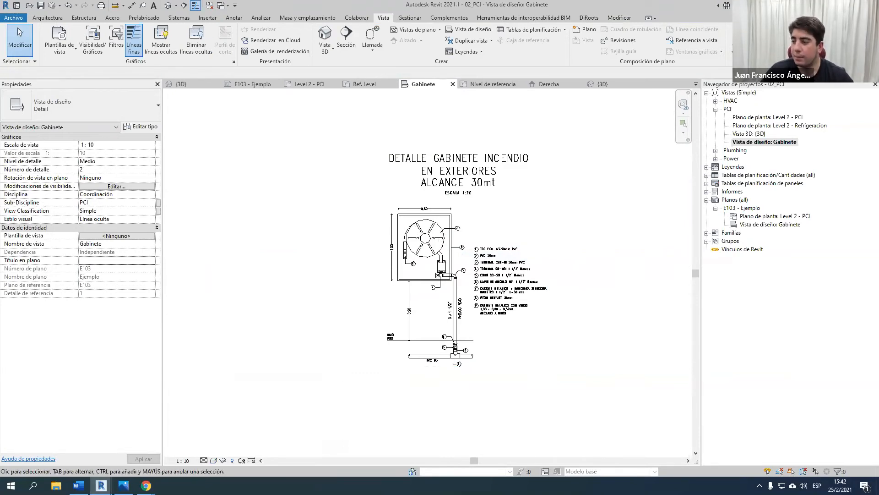
Step: Examine the cabinet detail drawing and reopen sheet E103 - Ejemplo to view the plan and detail together
key("alt+Tab")
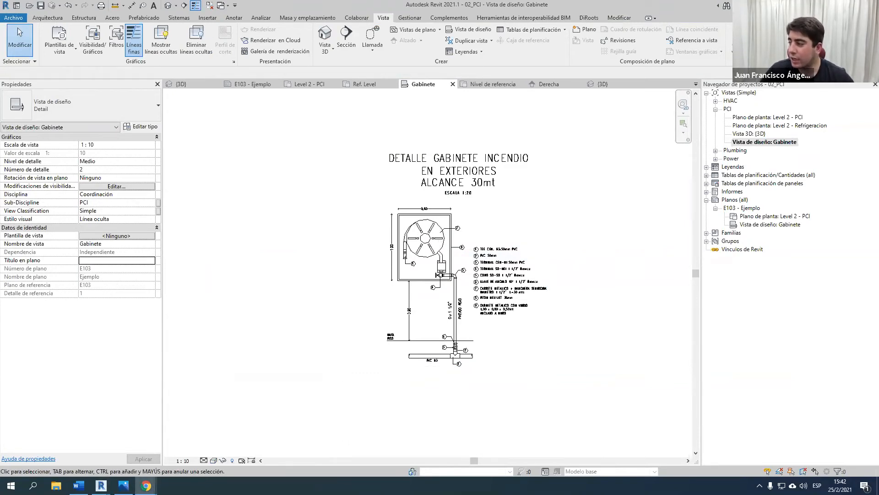
scroll(480, 215, "up", 2)
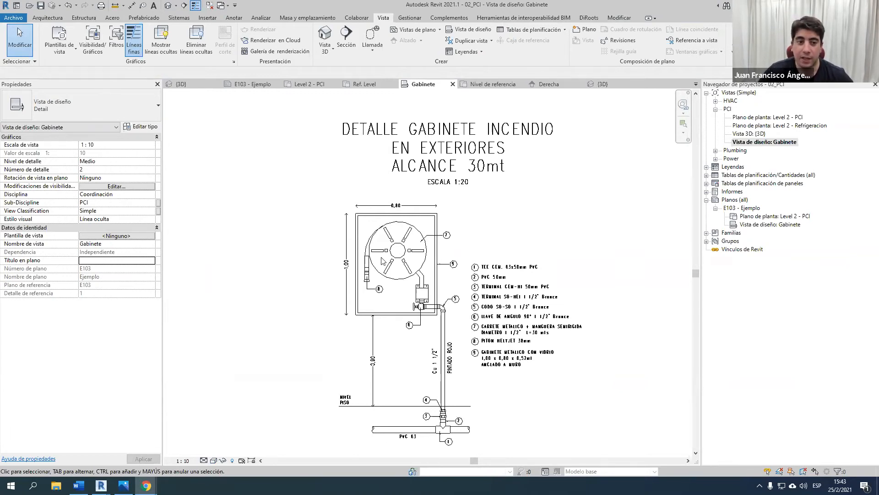
left_click(229, 16)
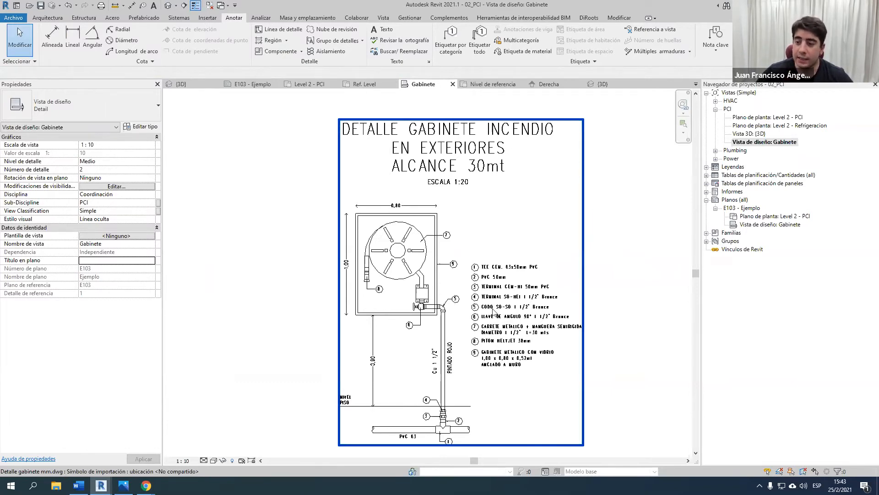
double_click(741, 208)
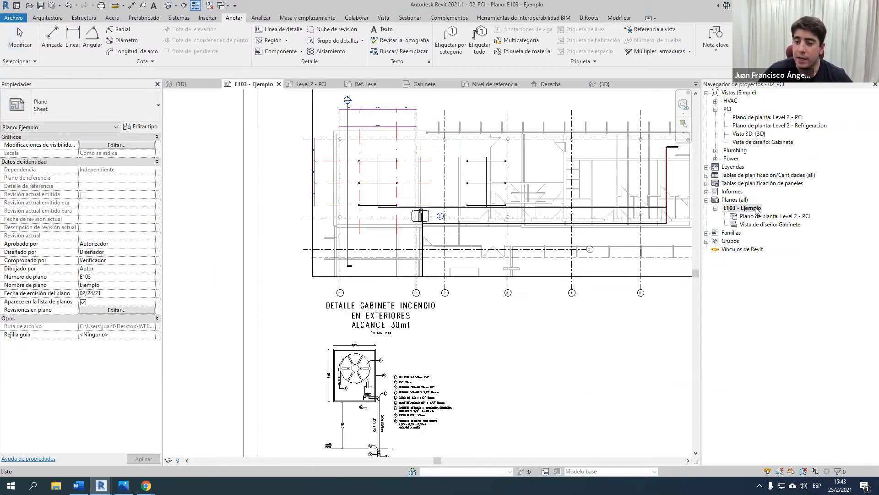
scroll(455, 316, "up", 5)
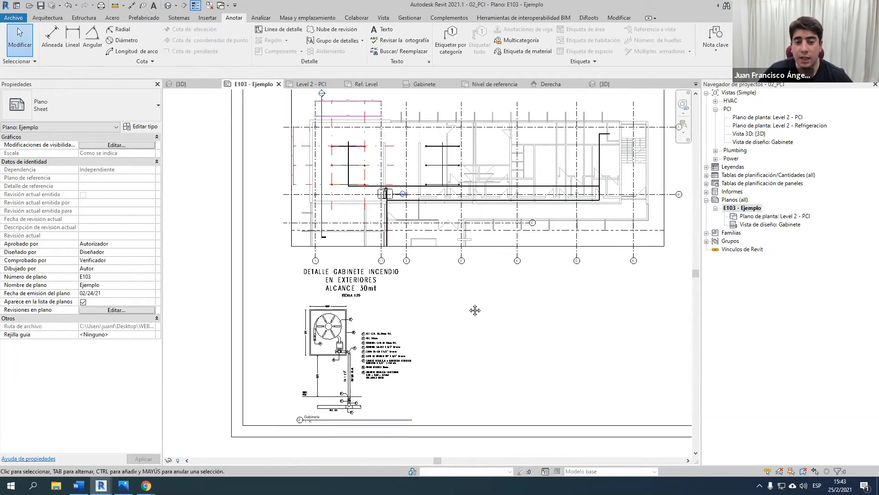
Step: Examine how the fire piping and the cabinet callout are displayed in the Level 2 - PCI plan placed on sheet E103 - Ejemplo
middle_click_drag(475, 310, 432, 338)
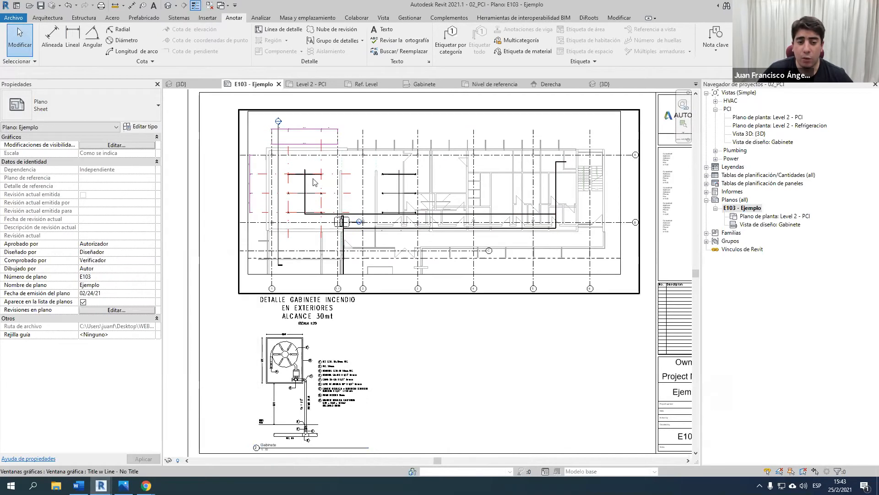
scroll(314, 182, "up", 4)
left_click(772, 118)
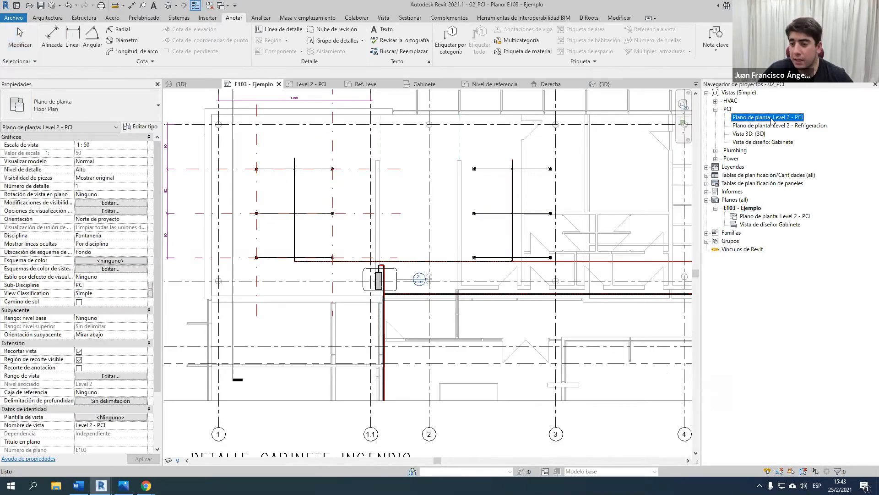
scroll(279, 190, "up", 3)
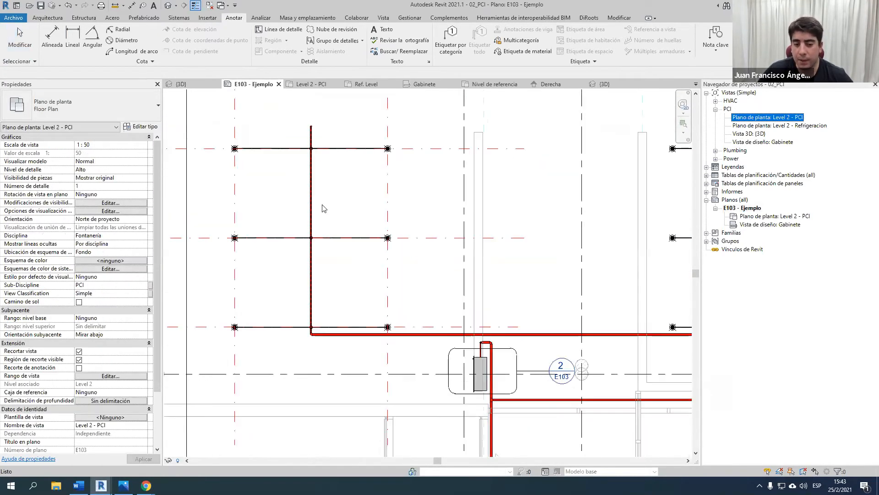
key("Escape")
scroll(448, 275, "down", 4)
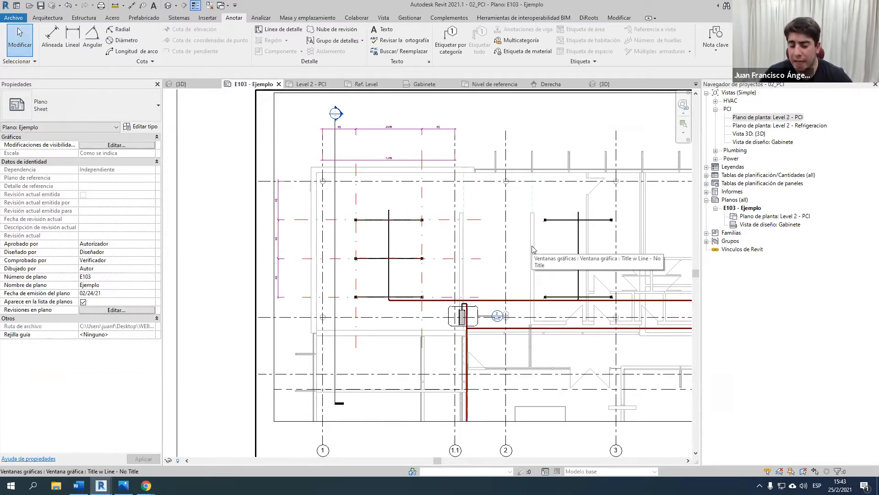
Step: Open the Level 2 - PCI plan, switch its detail level to Bajo and set it back to Alto
double_click(767, 117)
left_click(204, 460)
left_click(214, 431)
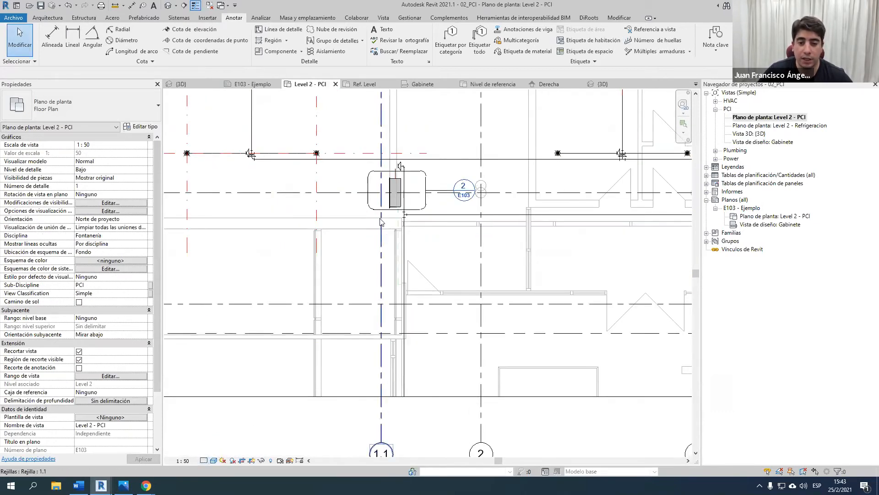
scroll(403, 218, "up", 5)
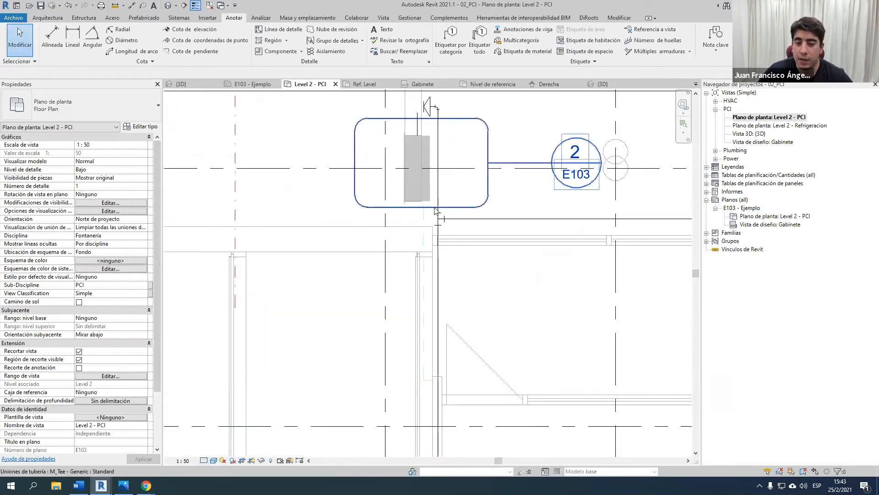
left_click(204, 460)
left_click(215, 449)
scroll(530, 207, "down", 3)
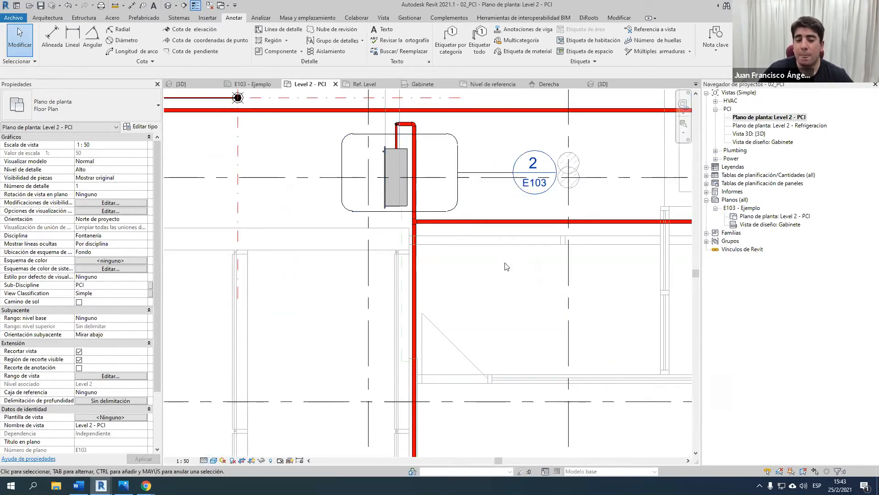
Step: Check the properties of the horizontal pipe beside the hose cabinet and compare the plan's Bajo and Alto detail levels again, ending on Alto
left_click(478, 224)
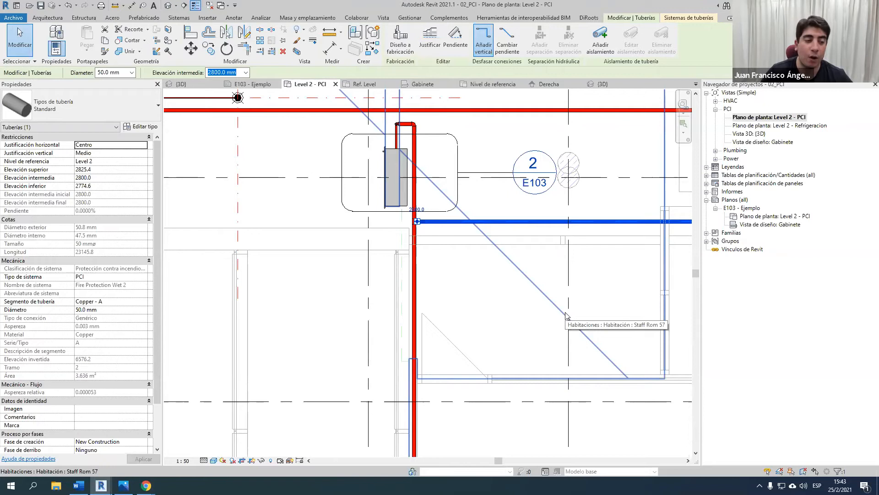
key("Escape")
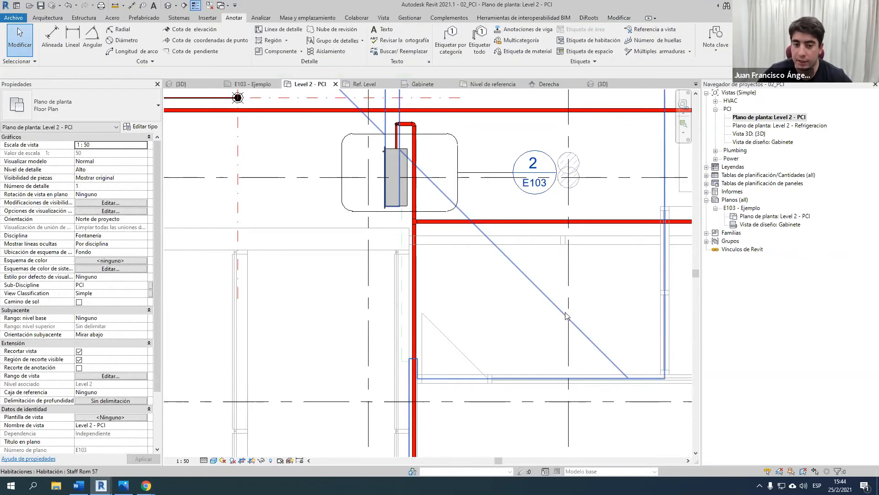
left_click(204, 460)
left_click(215, 431)
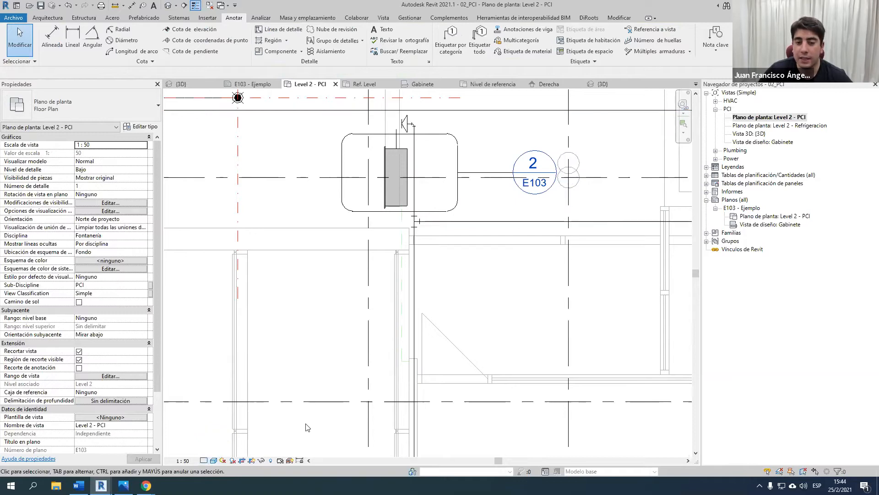
left_click(203, 460)
left_click(209, 452)
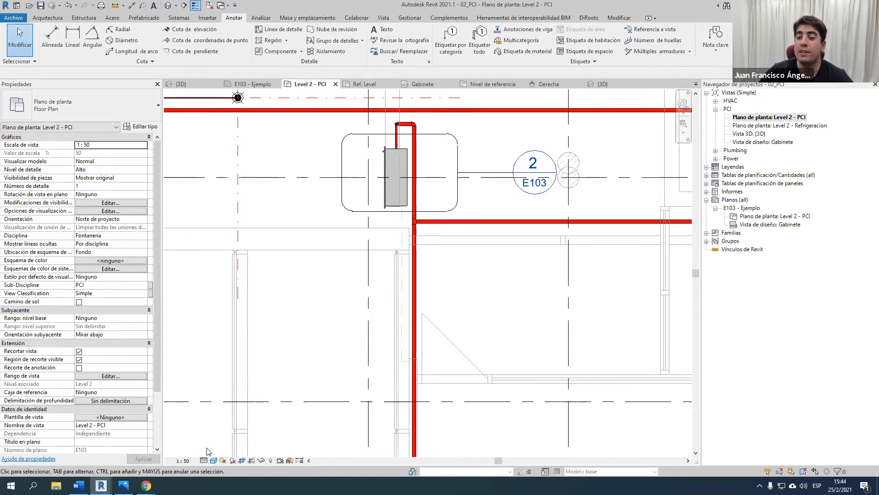
Step: Open the Level 2 - Refrigeracion plan and set its detail level to Bajo
double_click(783, 125)
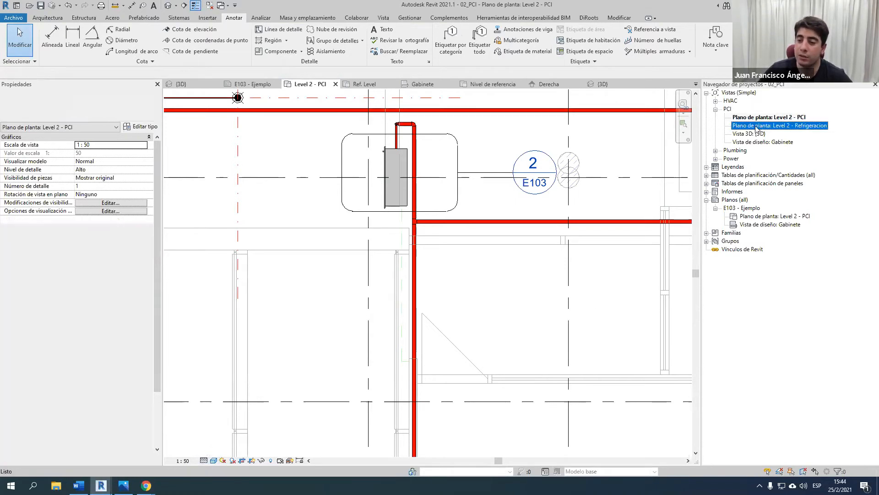
scroll(543, 289, "down", 5)
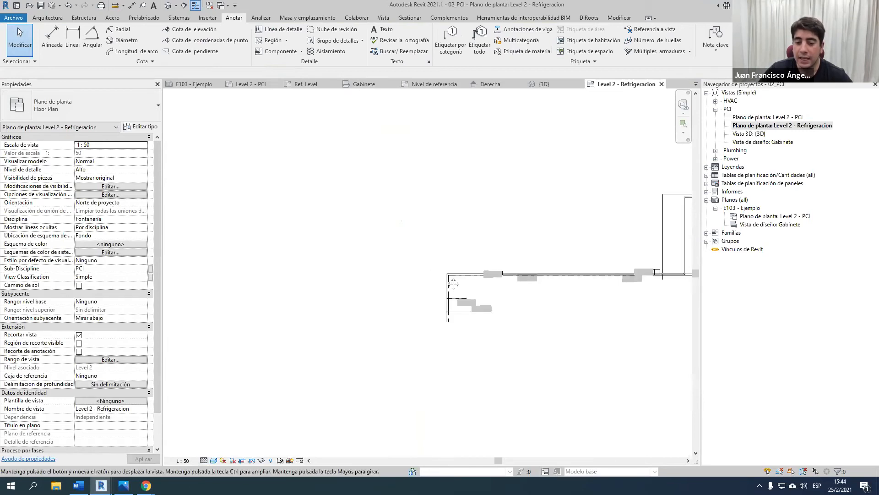
scroll(541, 270, "up", 2)
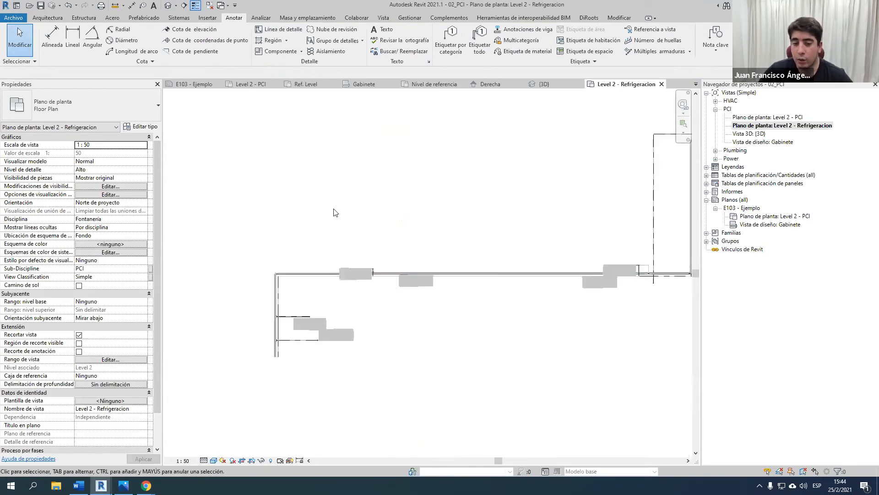
scroll(320, 344, "up", 2)
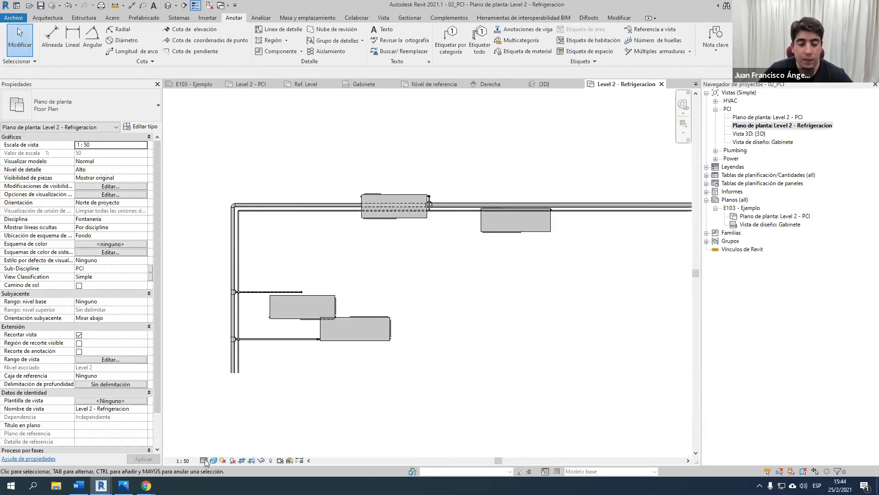
left_click(204, 460)
left_click(216, 432)
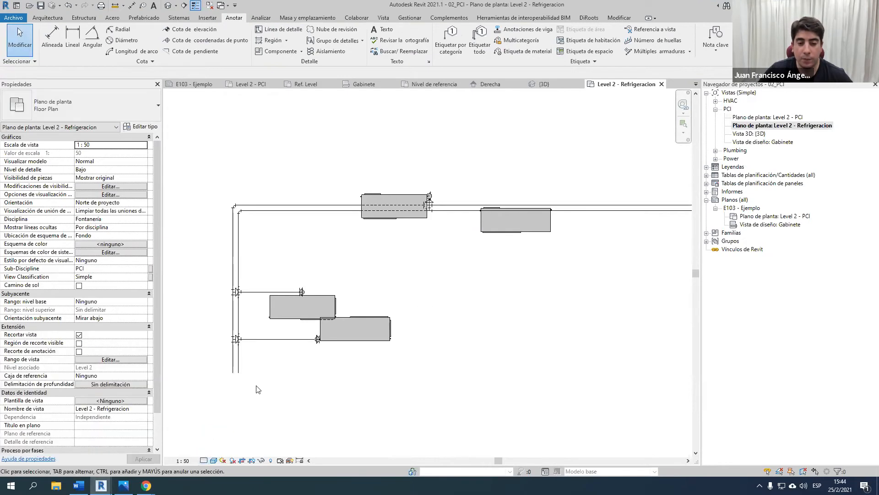
scroll(401, 269, "down", 5)
scroll(338, 320, "up", 3)
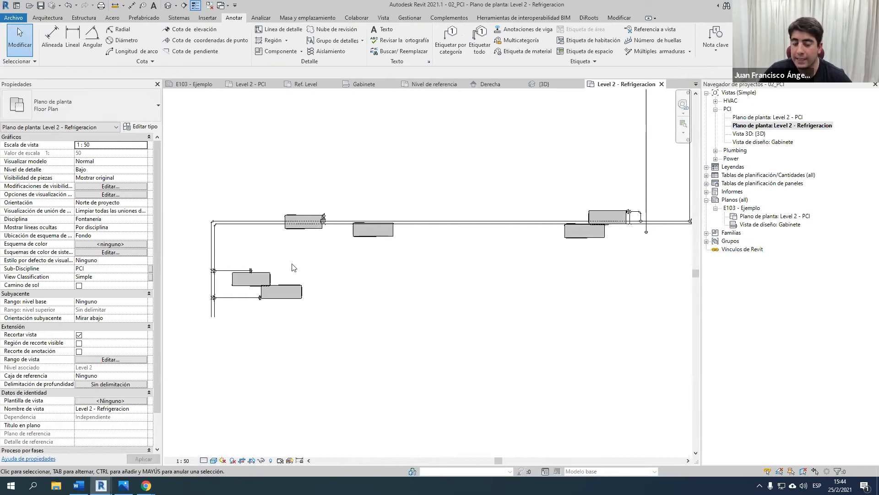
Step: Reopen sheet E103 - Ejemplo and place the Level 2 - Refrigeracion plan on it, overlapping the Level 2 - PCI plan
double_click(768, 117)
scroll(450, 212, "down", 4)
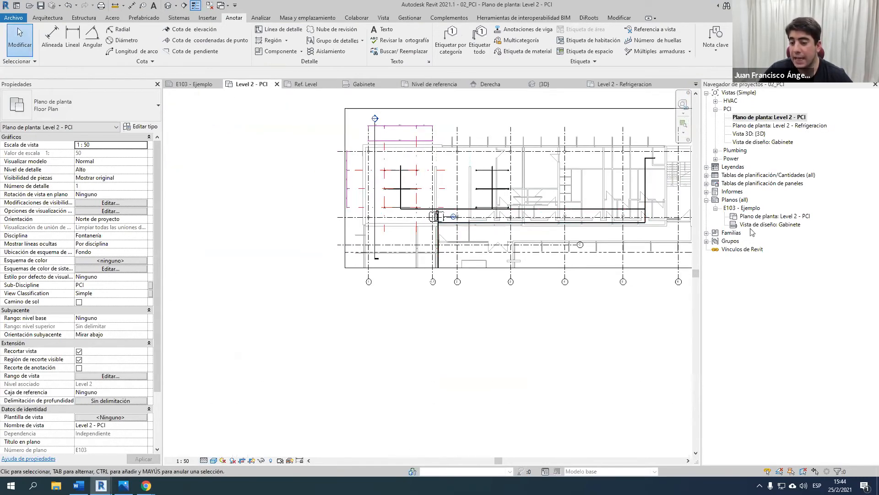
double_click(747, 210)
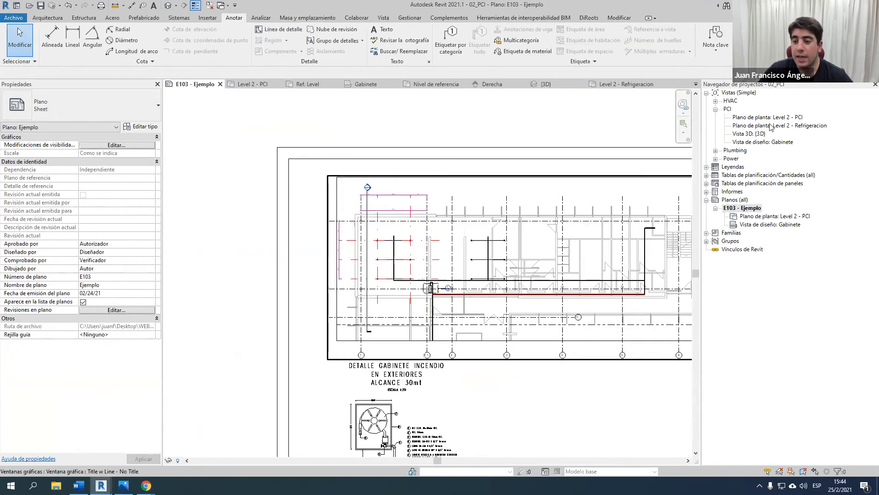
left_click(774, 126)
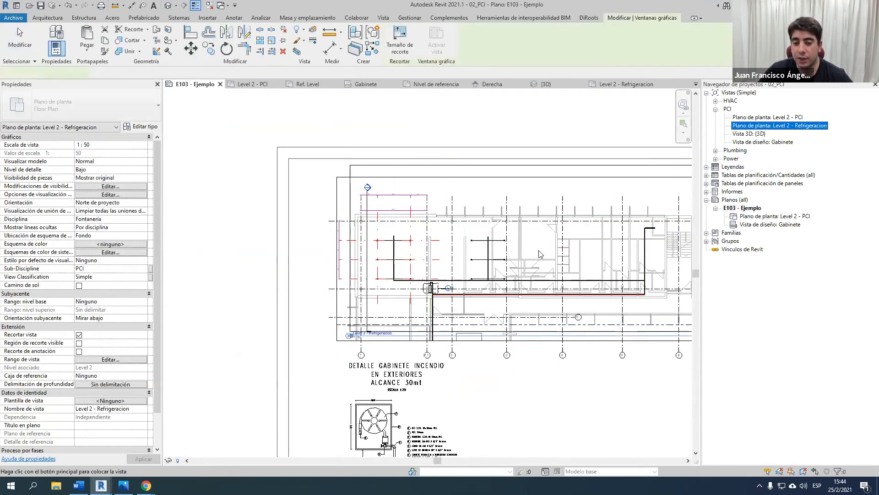
left_click(522, 261)
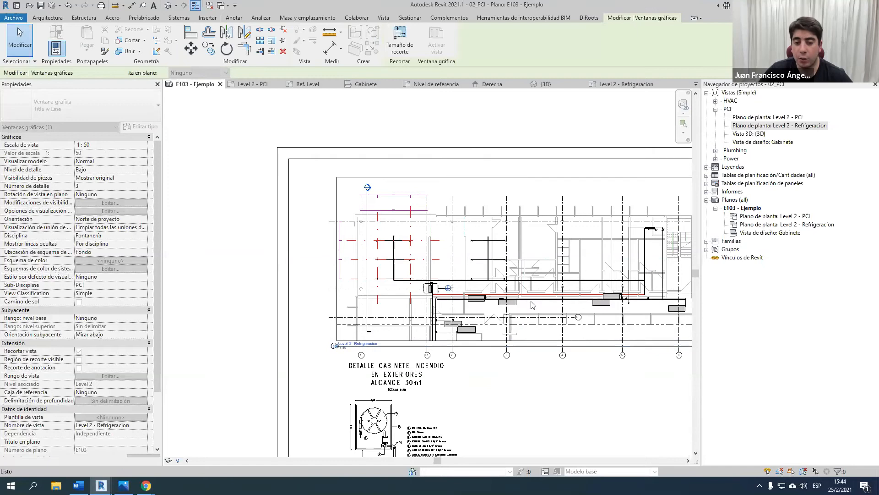
Step: Compare the pipe display of the two overlapping plans on sheet E103 and view the sheet's visibility/graphics settings without changing them
scroll(520, 261, "up", 6)
scroll(520, 263, "up", 4)
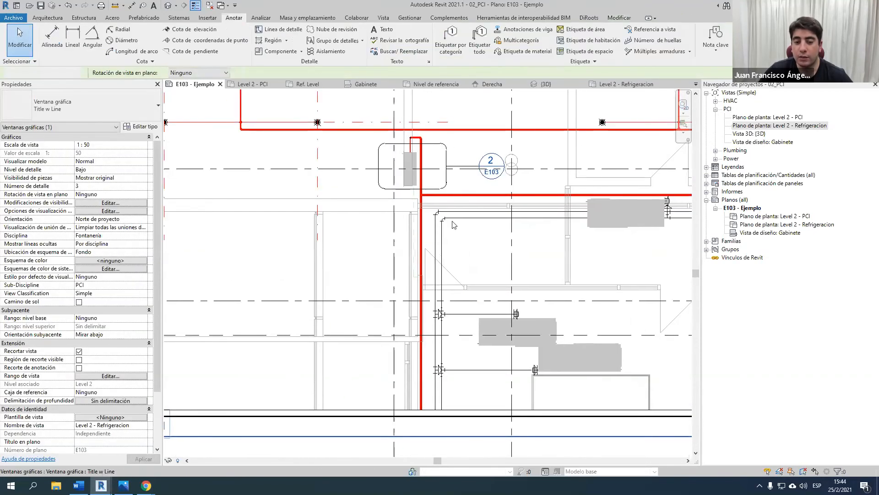
key("Escape")
scroll(385, 182, "down", 6)
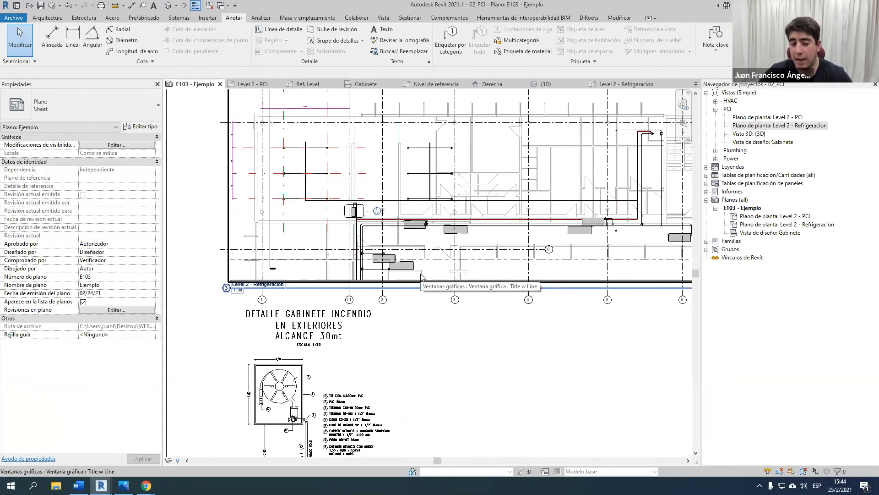
scroll(422, 276, "up", 8)
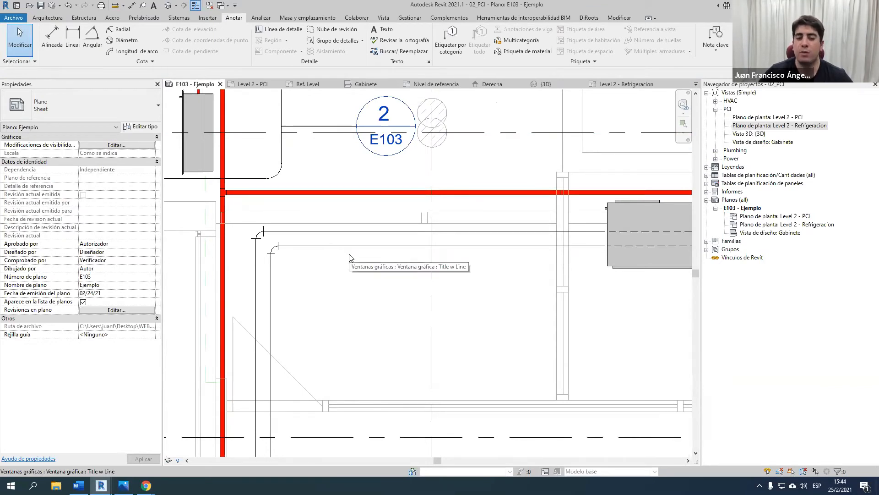
key("v")
key("g")
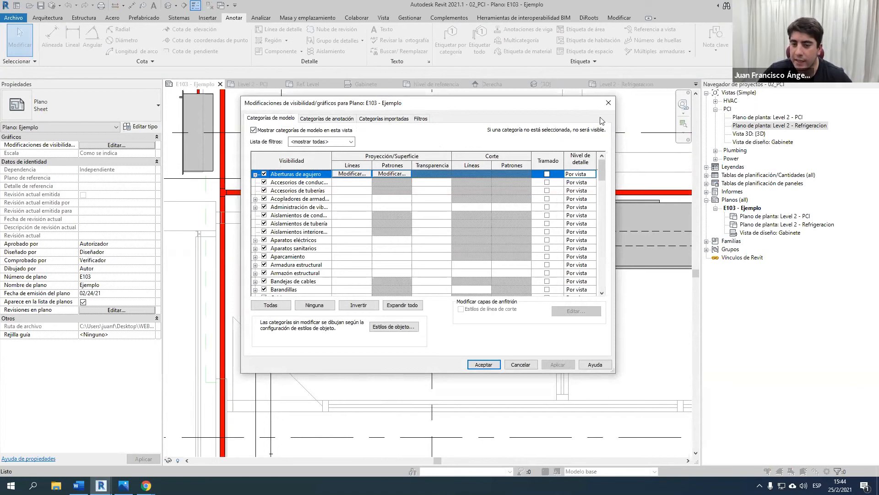
left_click(608, 103)
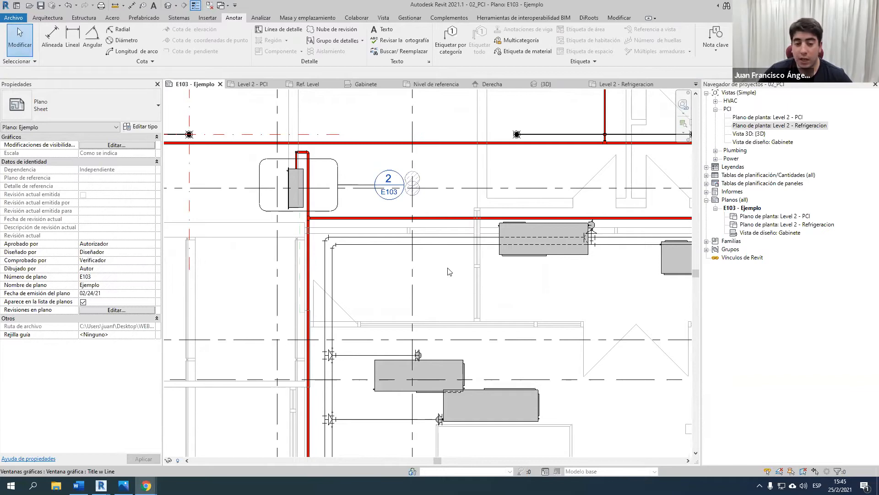
Step: Switch to the 03_DETALLE project window showing the Sección 1 view
scroll(450, 271, "down", 4)
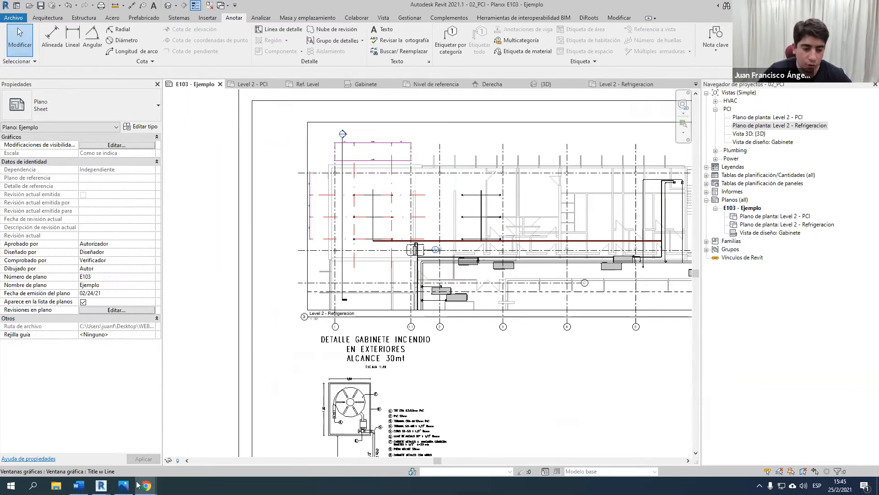
mouse_move(100, 488)
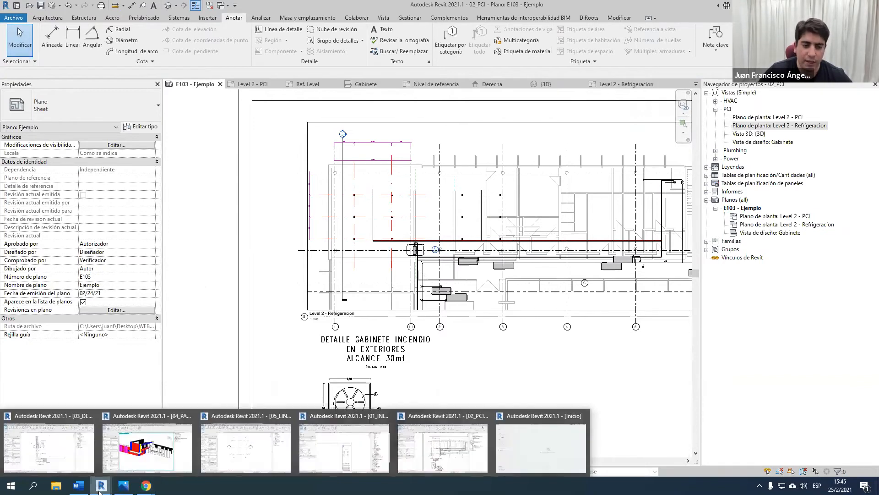
left_click(62, 456)
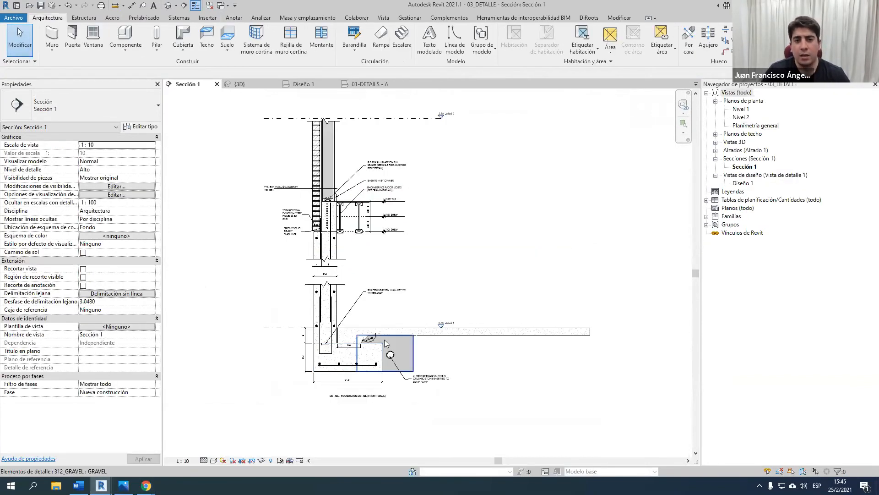
Step: Examine the text notes and dimensions of the foundation wall detail in Section 1
scroll(374, 253, "up", 2)
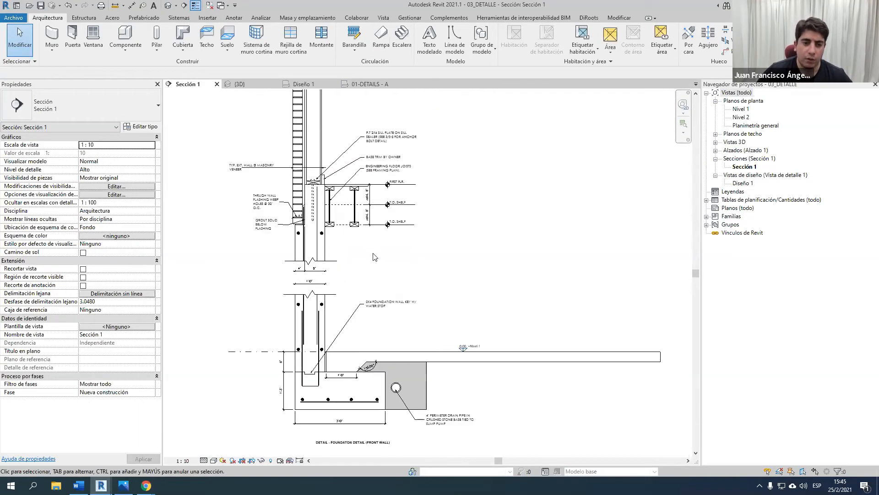
middle_click_drag(358, 262, 396, 298)
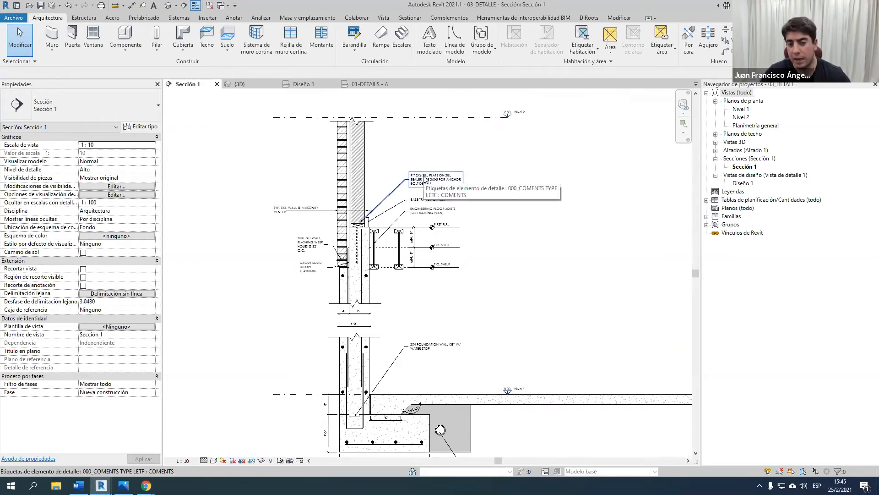
scroll(390, 176, "up", 2)
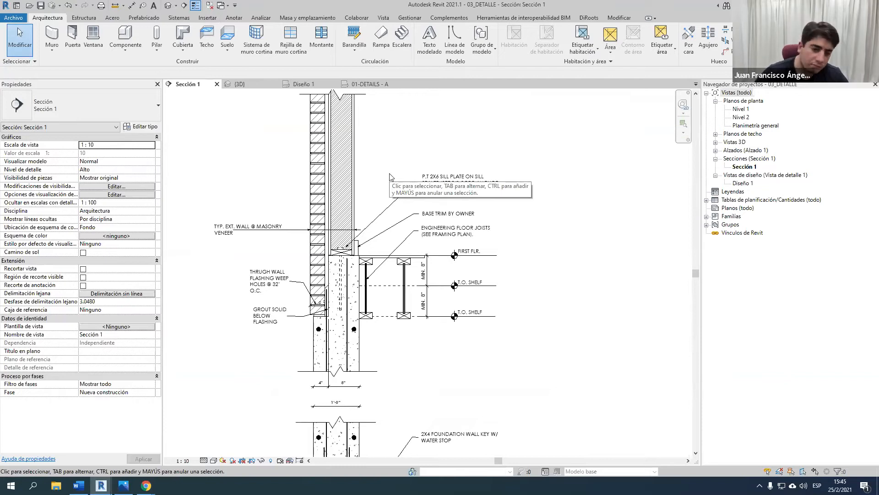
scroll(401, 248, "down", 3)
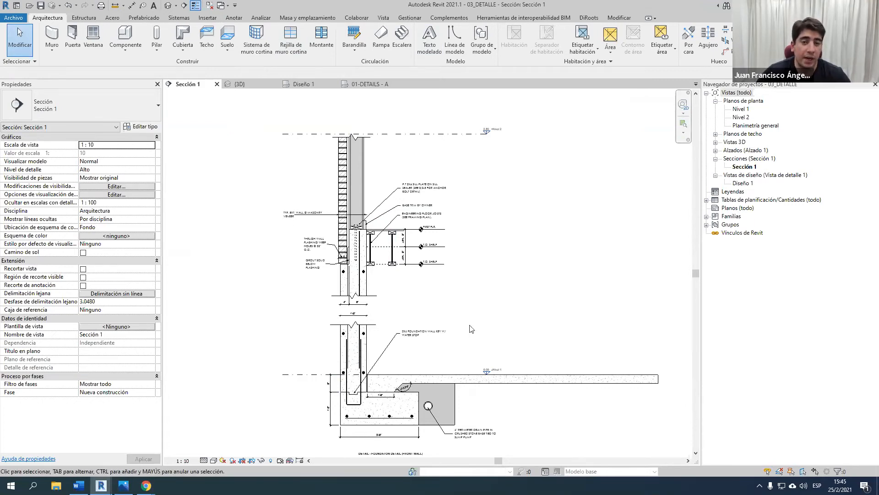
scroll(378, 216, "up", 4)
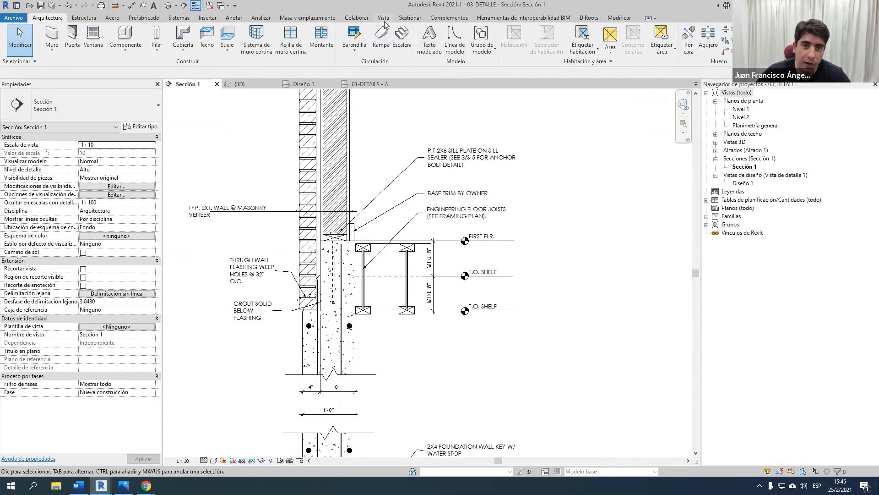
left_click(234, 19)
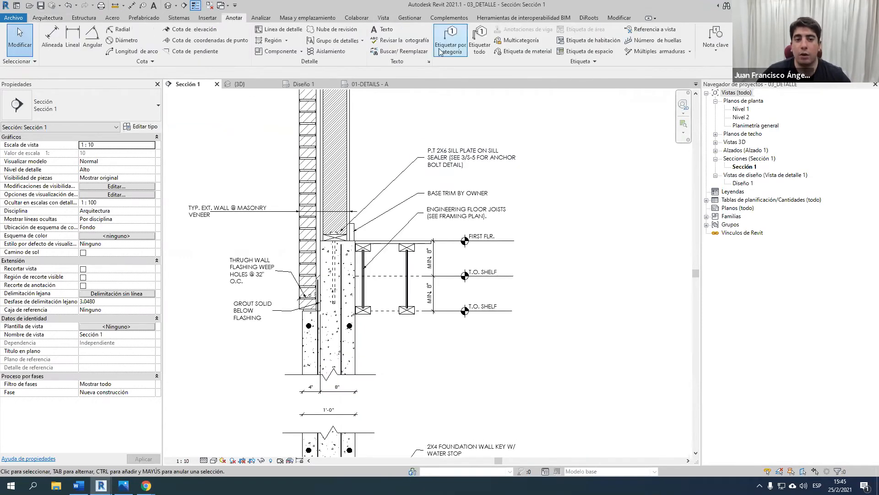
left_click(384, 30)
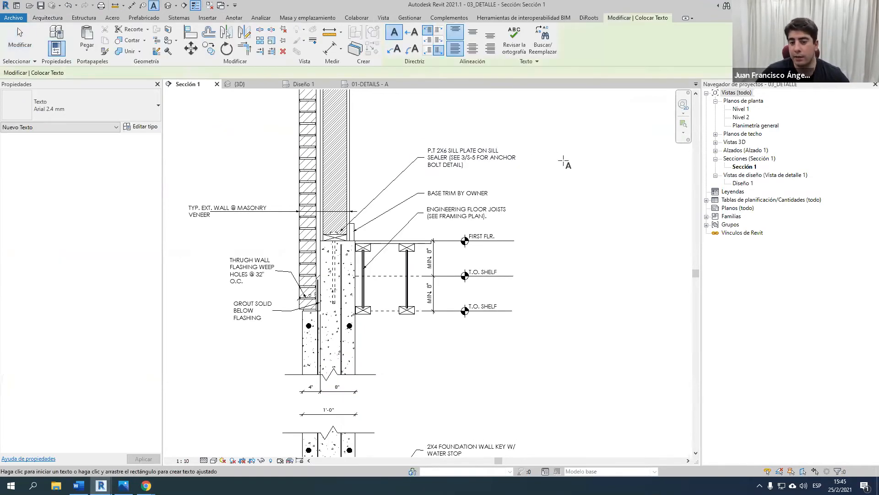
key("Escape")
Step: Compare the annotated section with the 3D model of the wall and slab, and check the foundation detail component in Section 1
scroll(464, 292, "down", 3)
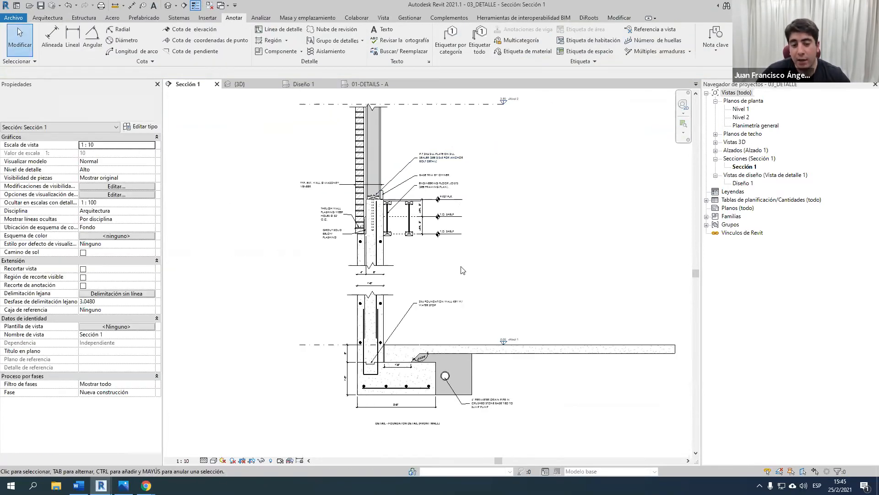
scroll(408, 360, "up", 3)
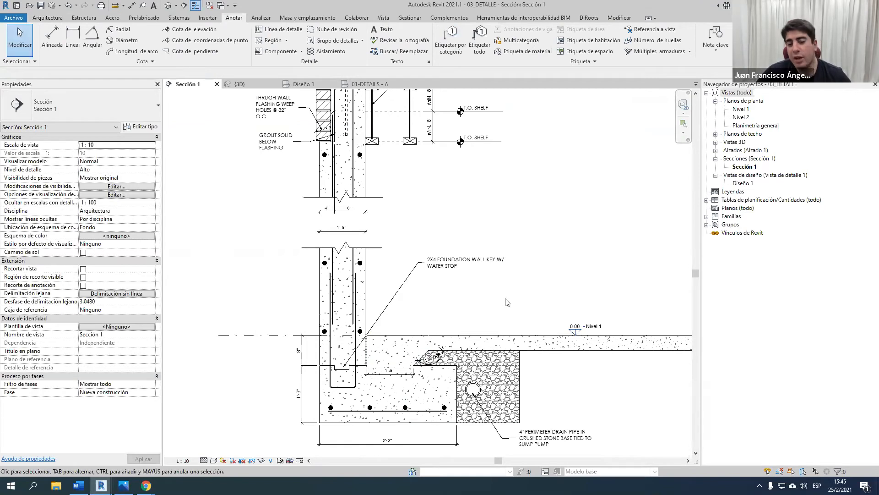
scroll(331, 222, "up", 4)
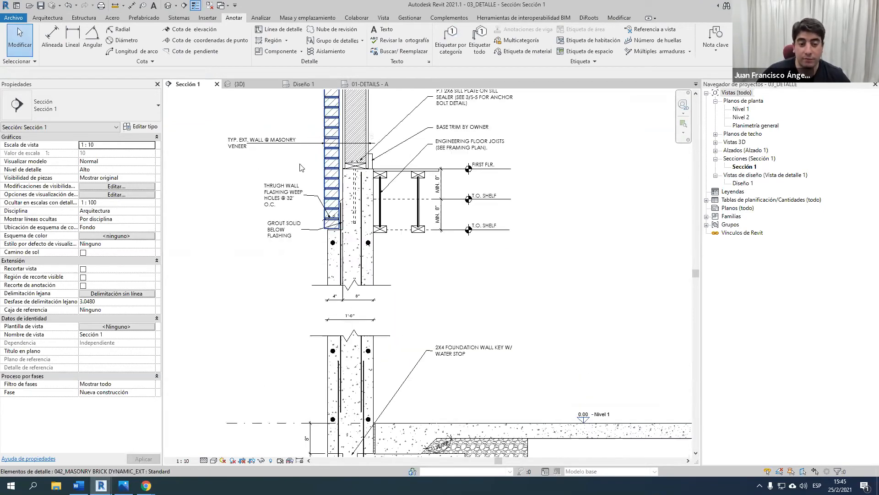
scroll(331, 222, "down", 5)
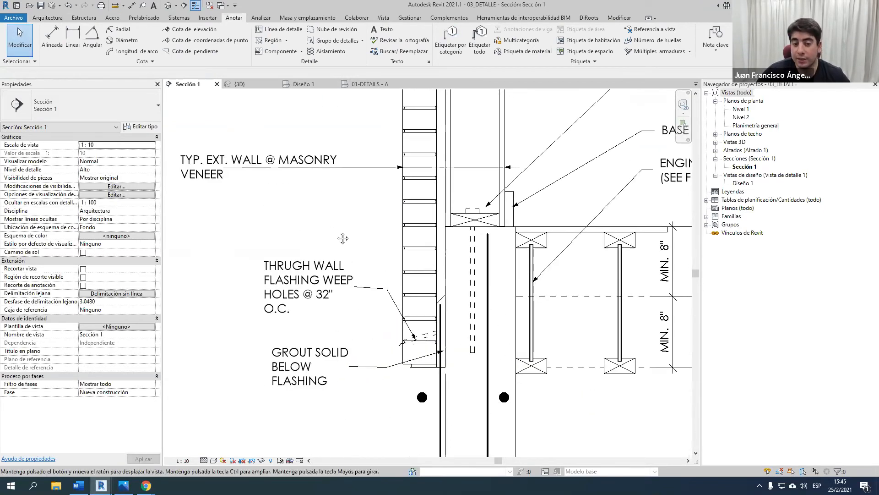
left_click(254, 87)
middle_click_drag(440, 293, 360, 278, "shift")
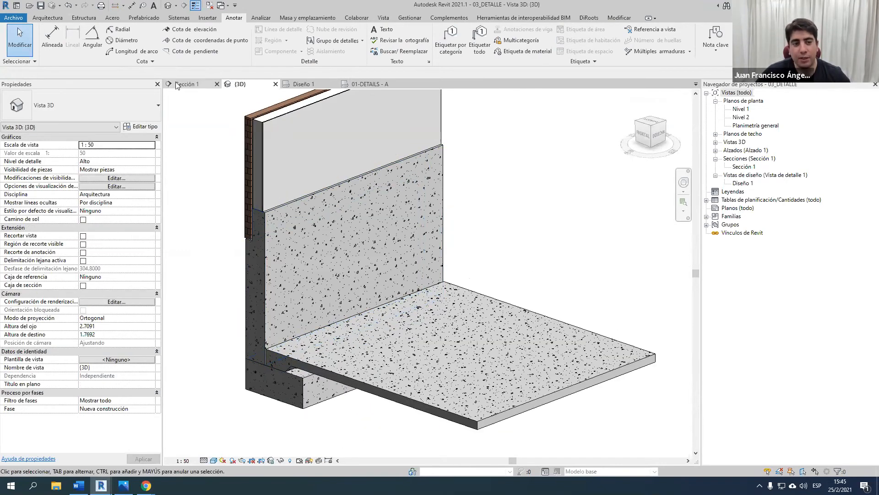
left_click(177, 86)
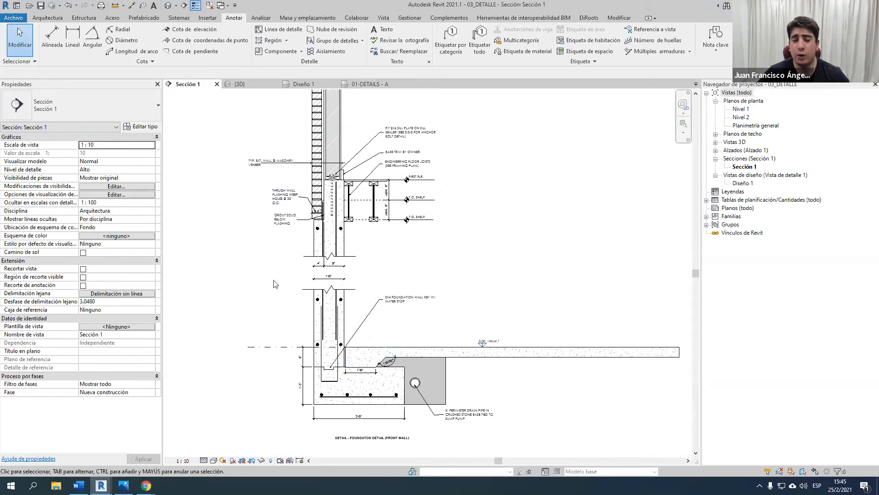
left_click(623, 353)
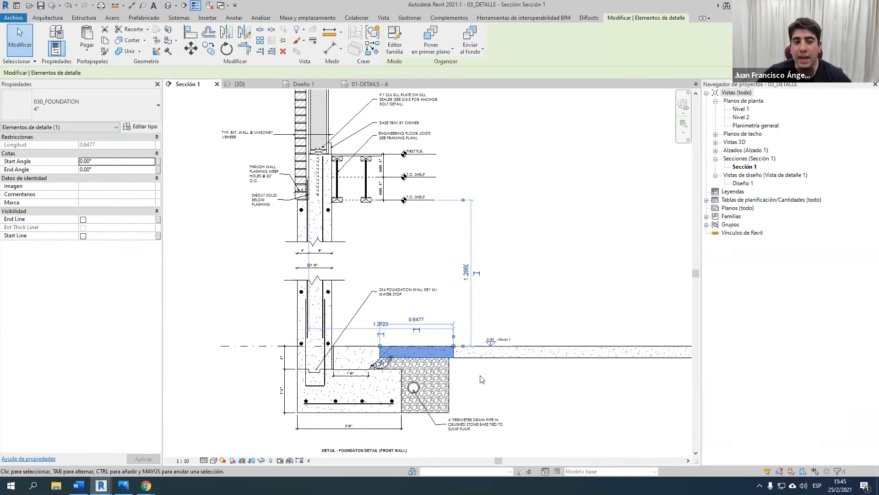
key("Escape")
Step: Tag the perimeter drain pipe by category with a leader, placing the note beside the crushed stone bed above the existing note
left_click(234, 18)
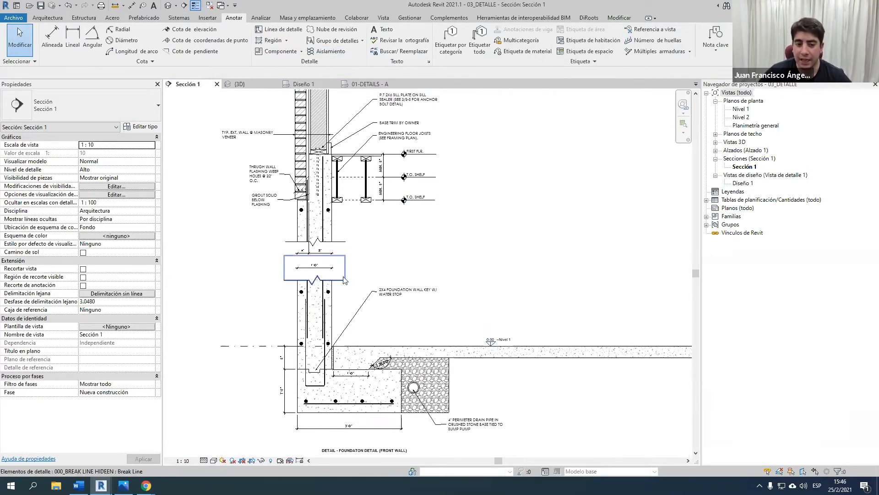
scroll(335, 291, "up", 2)
middle_click_drag(335, 292, 289, 240)
scroll(438, 332, "down", 1)
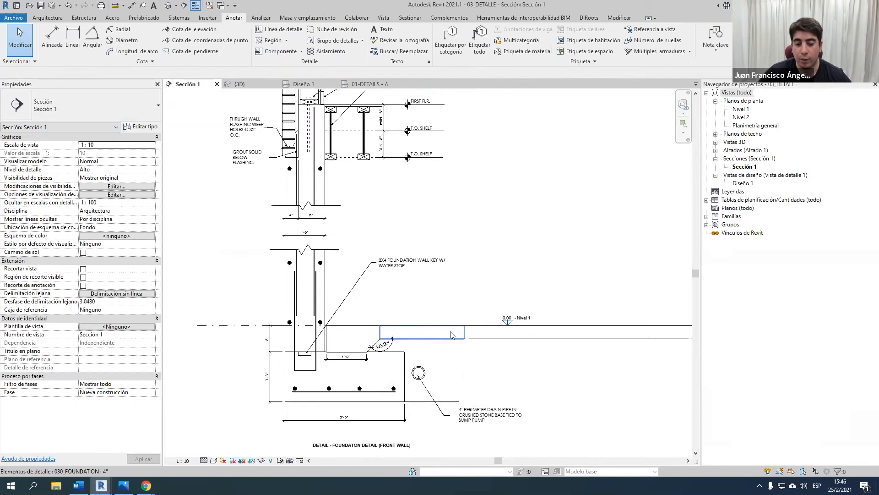
scroll(440, 390, "up", 2)
middle_click_drag(439, 390, 387, 316)
key("t")
key("g")
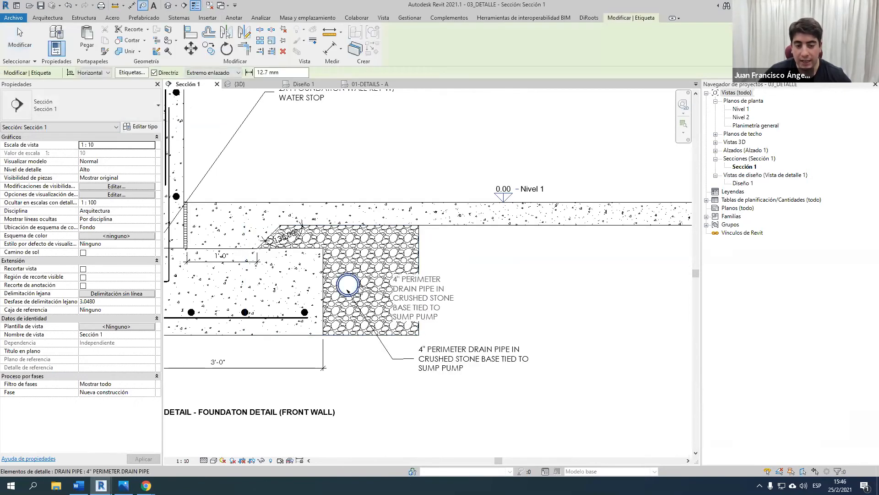
left_click_drag(426, 324, 529, 287)
Step: Check the properties of the drain pipe detail component and delete its newly placed duplicate tag
left_click(348, 285)
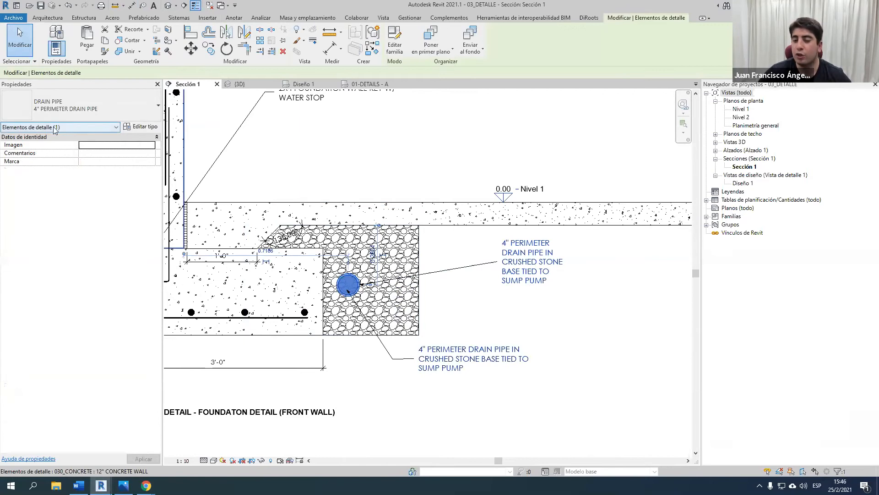
key("Escape")
left_click(484, 265)
key("Delete")
Step: Set the section view's model display to Tramado (halftone) and inspect the slab beyond the gravel bed
scroll(481, 266, "down", 4)
middle_click_drag(468, 254, 455, 338)
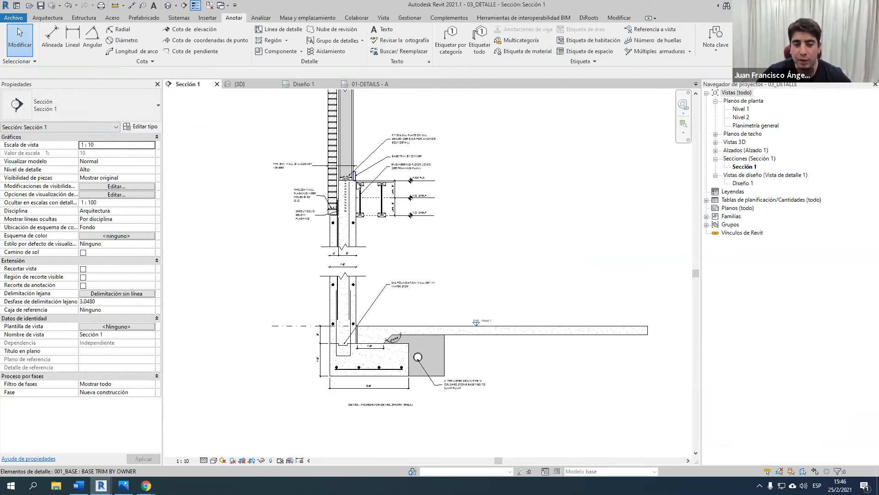
scroll(357, 180, "up", 2)
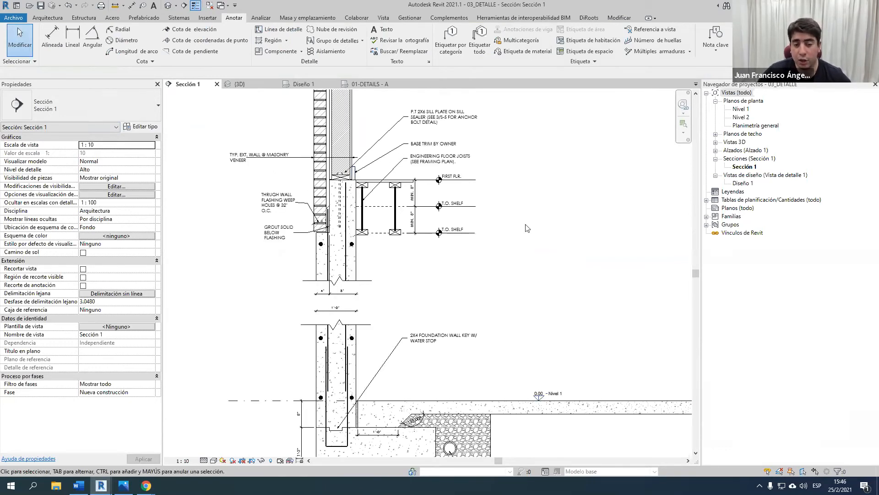
scroll(492, 233, "down", 2)
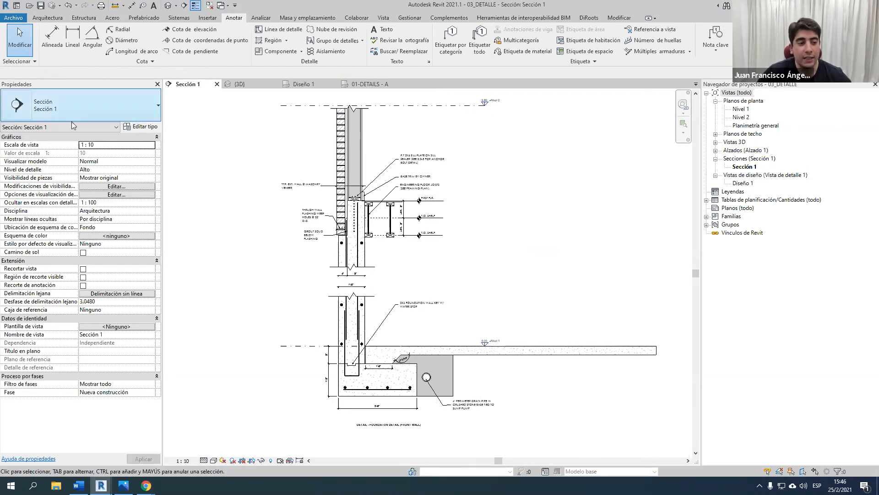
left_click(149, 163)
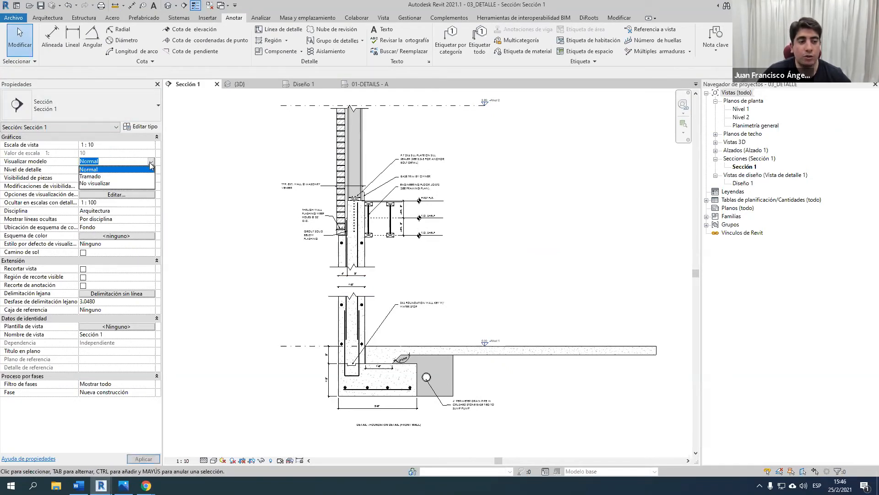
left_click(96, 177)
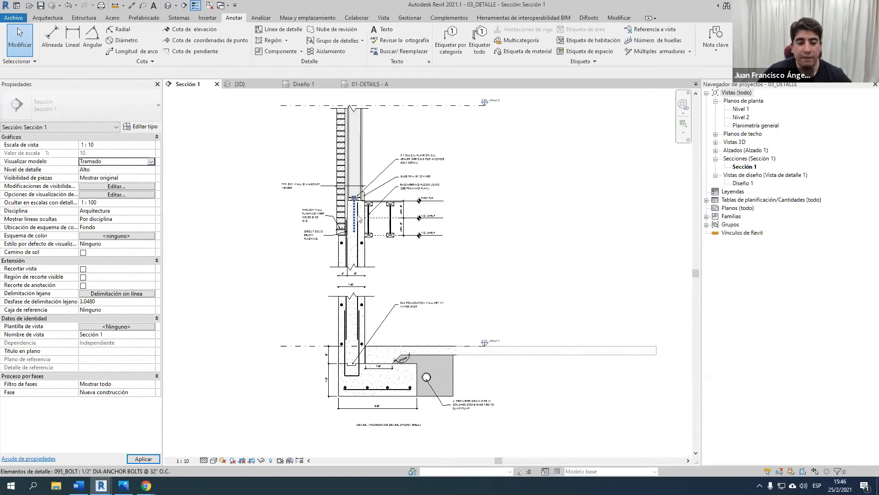
scroll(463, 354, "up", 10)
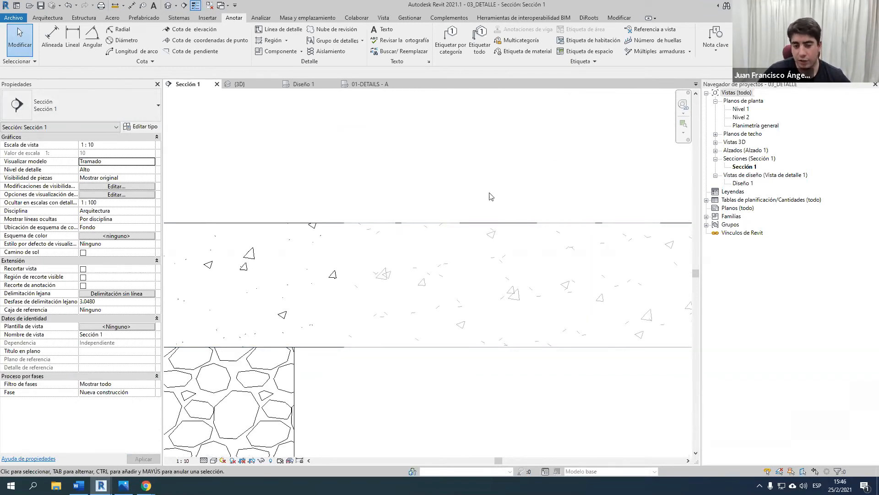
Step: Set the section view's model display to No visualizar so only the detail elements are drawn
left_click(151, 162)
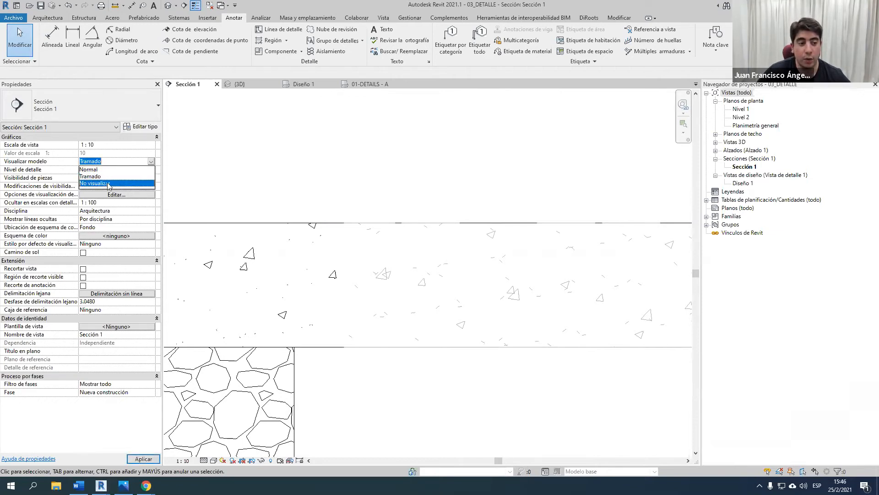
left_click(98, 183)
scroll(320, 167, "down", 10)
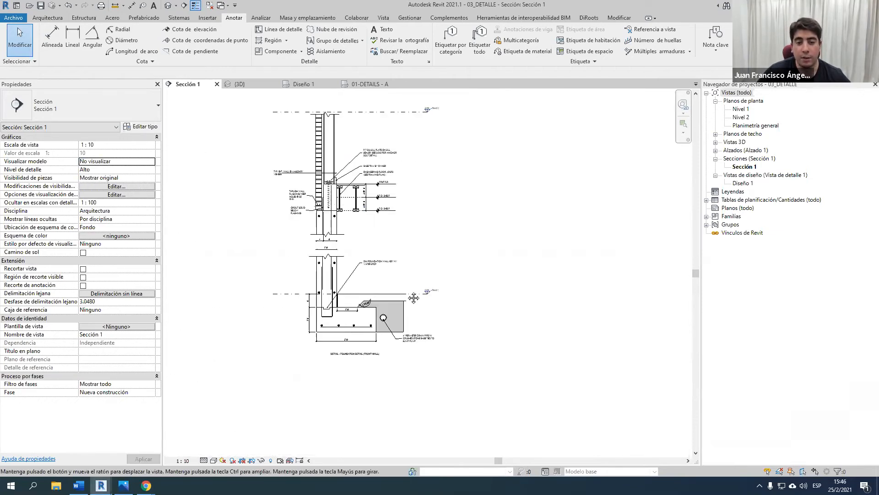
scroll(374, 289, "up", 2)
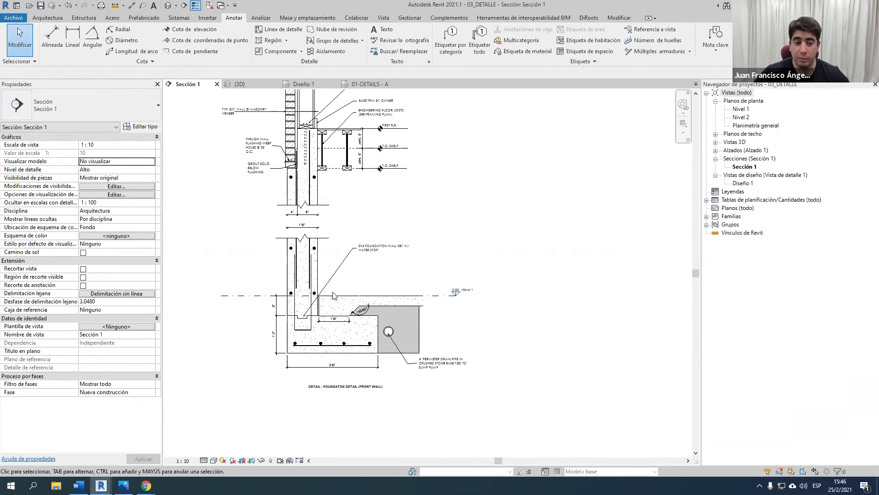
middle_click_drag(291, 87, 305, 178)
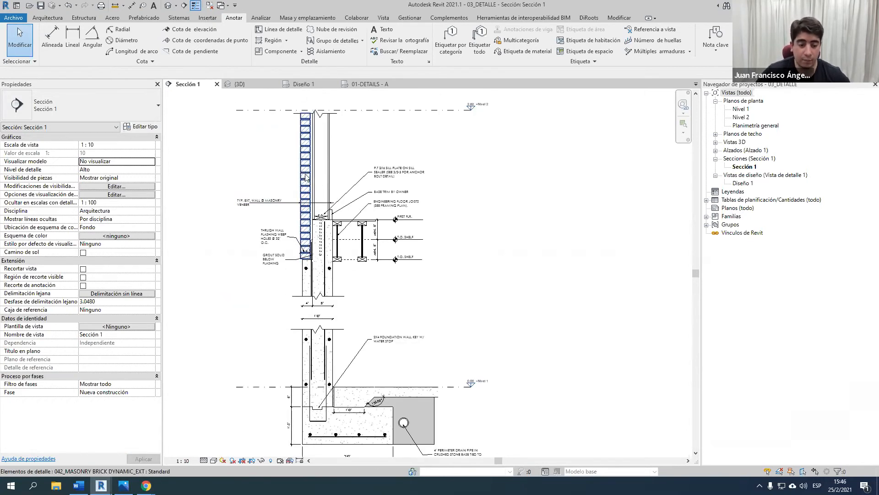
Step: Create a similar masonry brick detail component and place it outside the wall, beside the existing veneer
left_click(306, 178)
key("c")
key("s")
scroll(248, 183, "up", 3)
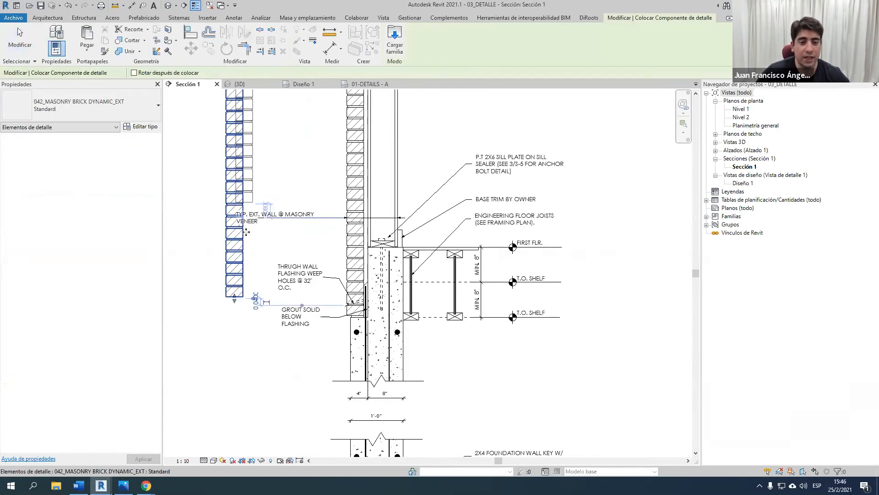
middle_click_drag(246, 233, 281, 343)
key("Escape")
key("Escape")
Step: Shorten the new brick component from its upper end to a wall height of about 0.87
left_click(270, 204)
left_click_drag(269, 154, 267, 260)
middle_click_drag(270, 228, 266, 158)
scroll(266, 158, "down", 1)
scroll(240, 215, "up", 1)
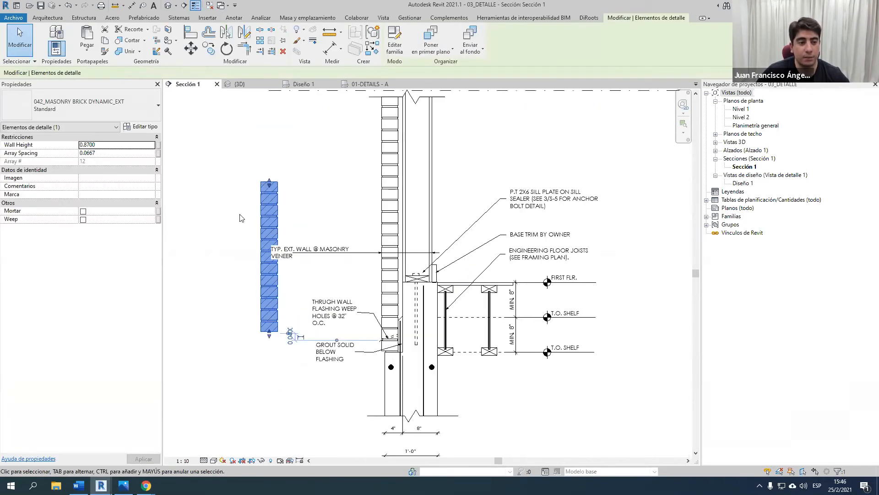
Step: Enable the Mortar and Weep options on the new brick component
scroll(279, 256, "up", 2)
left_click(83, 211)
scroll(249, 394, "up", 3)
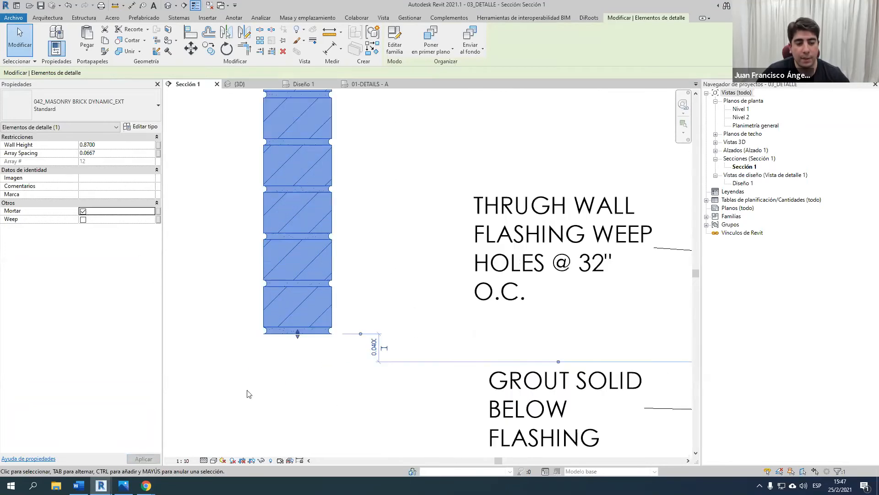
left_click(83, 219)
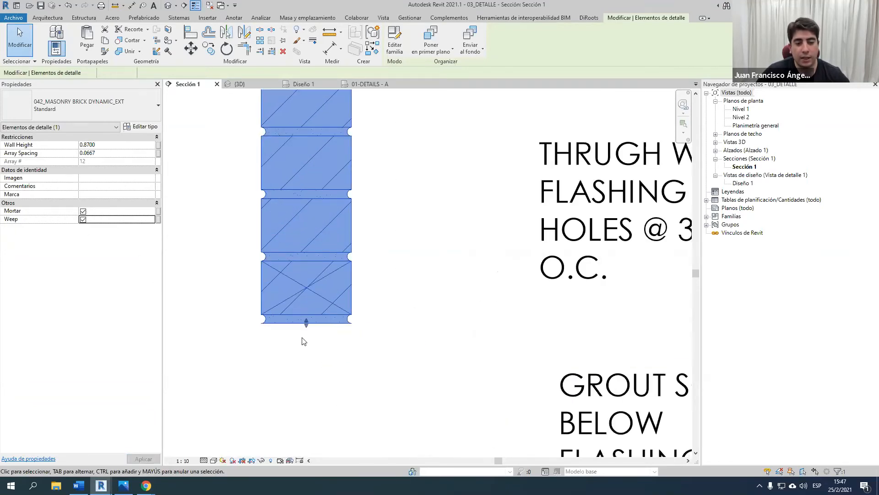
left_click(304, 341)
Step: Examine the mortar joints and crossed weep brick of the new component, and review the rest of the foundation detail
scroll(313, 290, "up", 2)
scroll(309, 288, "down", 2)
scroll(376, 260, "down", 2)
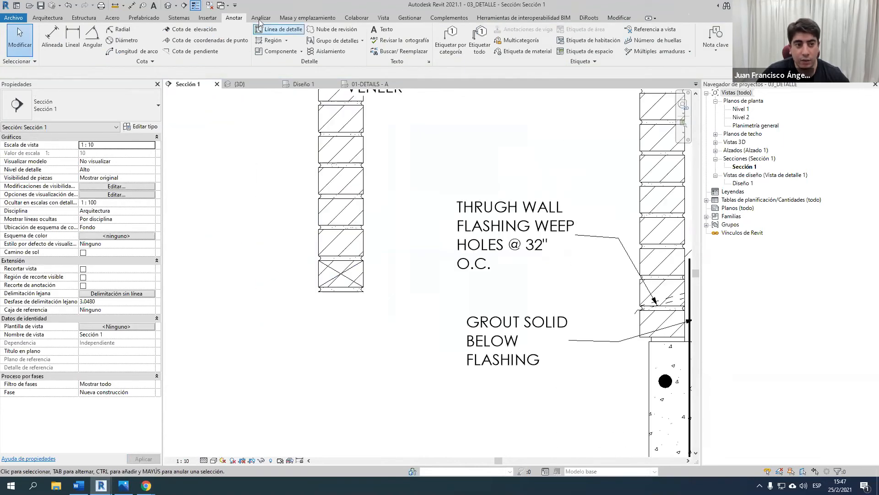
scroll(335, 274, "up", 5)
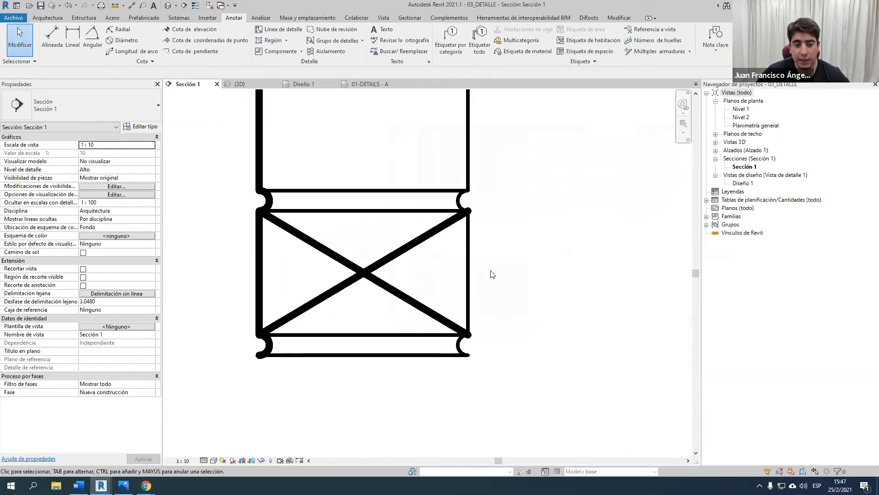
scroll(492, 275, "down", 5)
middle_click_drag(490, 275, 281, 293)
scroll(469, 336, "up", 1)
scroll(469, 335, "down", 4)
middle_click_drag(469, 336, 358, 200)
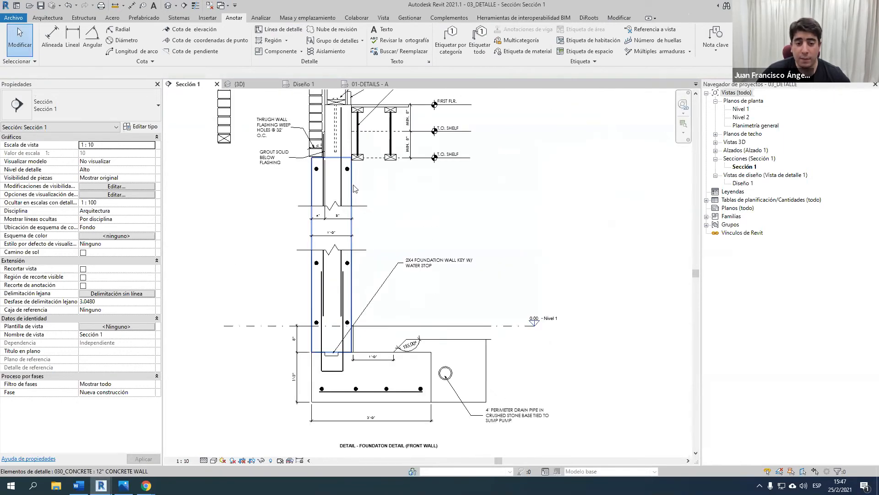
Step: Create a similar 12" CONCRETE WALL detail component and place it horizontally beside the foundation wall, about 0.78 long
left_click(352, 184)
key("c")
key("s")
middle_click_drag(395, 236, 393, 239)
scroll(394, 239, "up", 3)
left_click(326, 234)
left_click(505, 235)
key("Escape")
key("Escape")
Step: Turn off the End Line of the new concrete wall component and inspect its open end
left_click(506, 254)
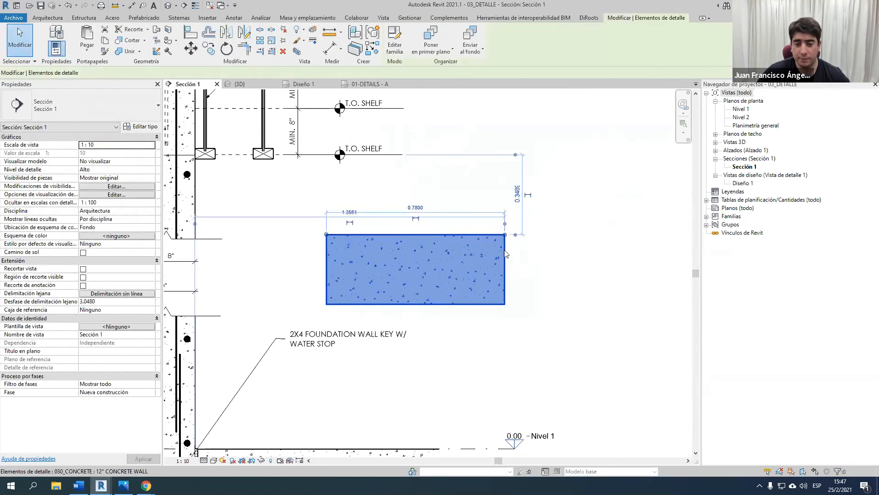
middle_click_drag(505, 254, 448, 215)
left_click(83, 219)
key("Escape")
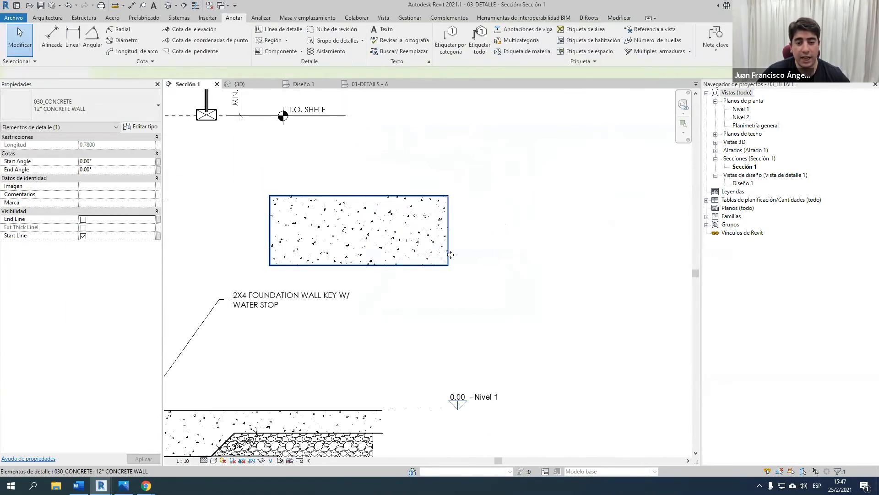
scroll(485, 239, "up", 5)
middle_click_drag(386, 188, 452, 185)
Step: Set both the Start Angle and End Angle of the new concrete component to 45°
left_click(452, 188)
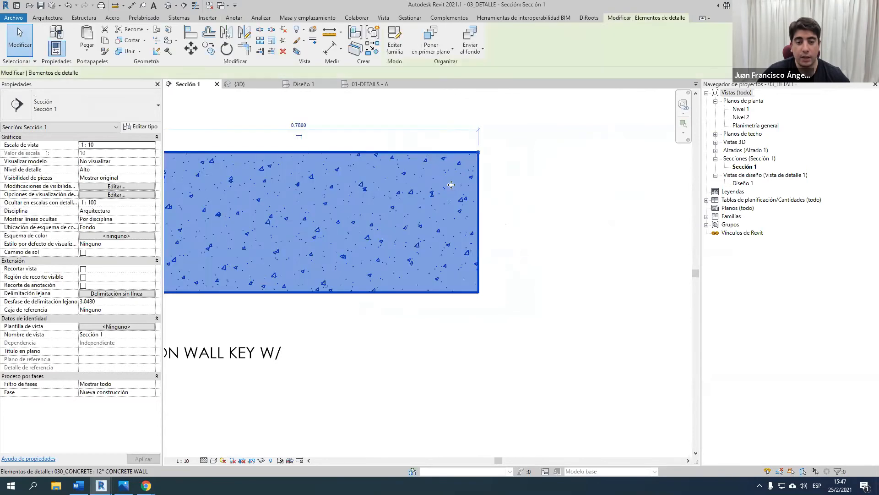
scroll(452, 188, "down", 3)
left_click(107, 163)
type("45")
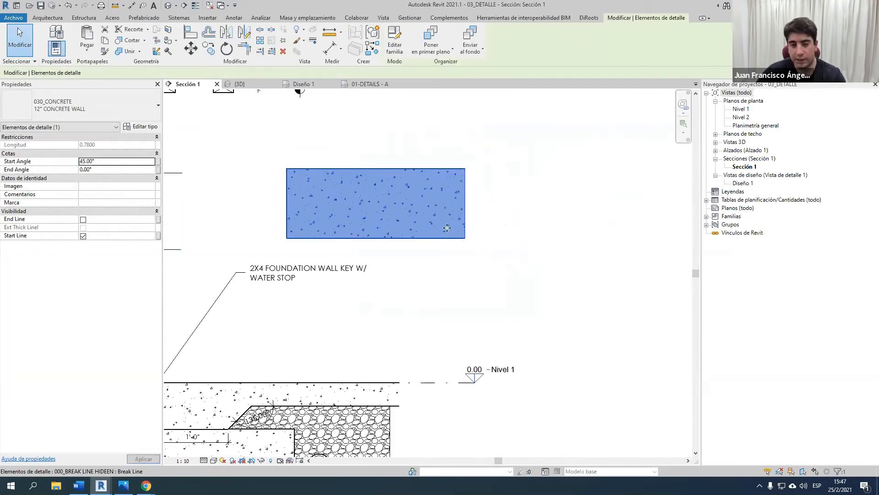
key("Return")
left_click(116, 168)
type("45")
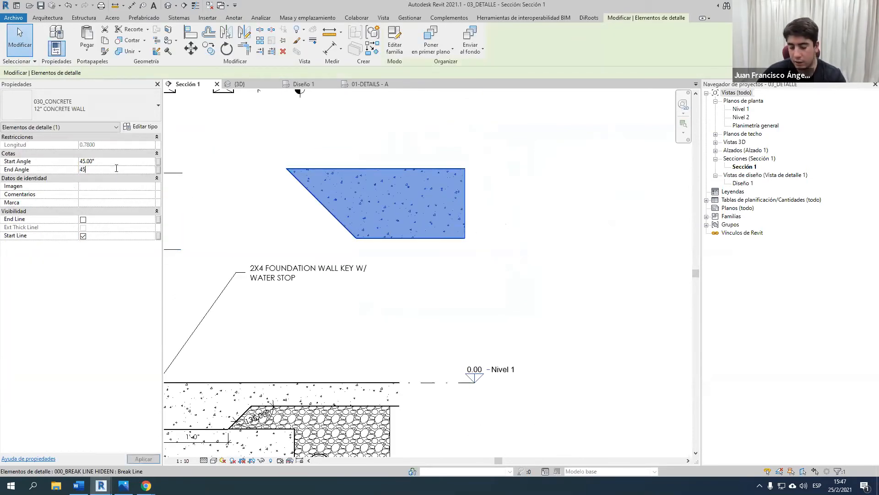
key("Return")
left_click(425, 231)
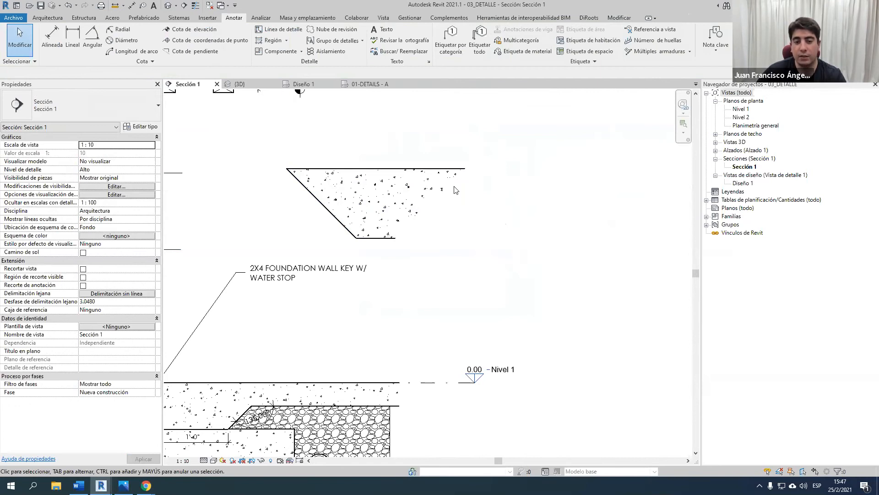
Step: Mirror a copy of the concrete component about its sloped open end to form an L-shaped corner
left_click(456, 190)
key("d")
key("m")
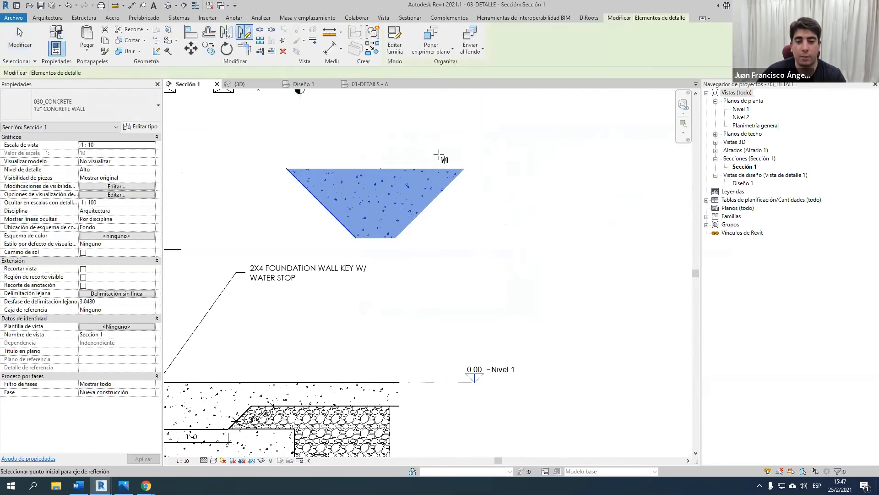
left_click(465, 169)
left_click(396, 238)
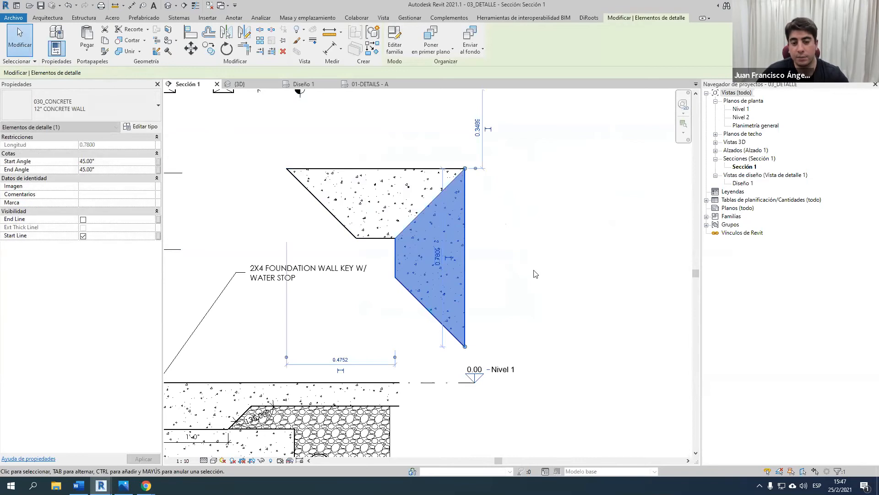
left_click(535, 274)
scroll(533, 220, "up", 3)
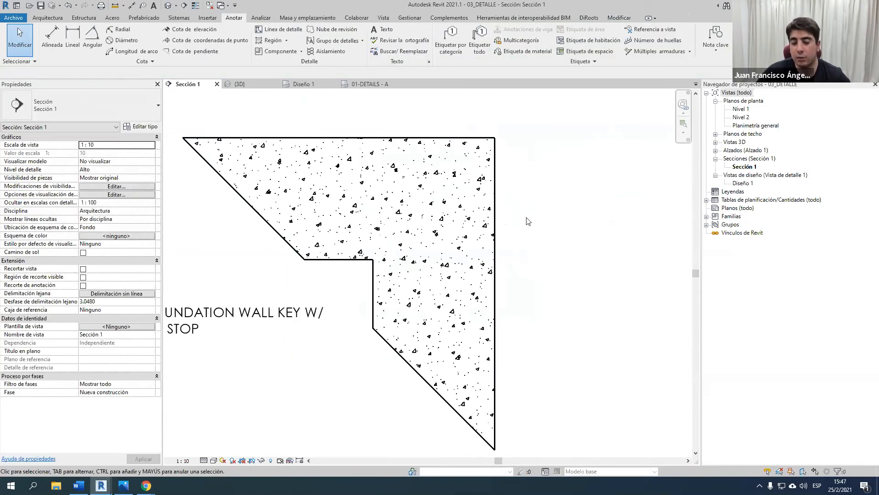
Step: Change both concrete components of the corner to the 8" CONCRETE WALL type
left_click(495, 220)
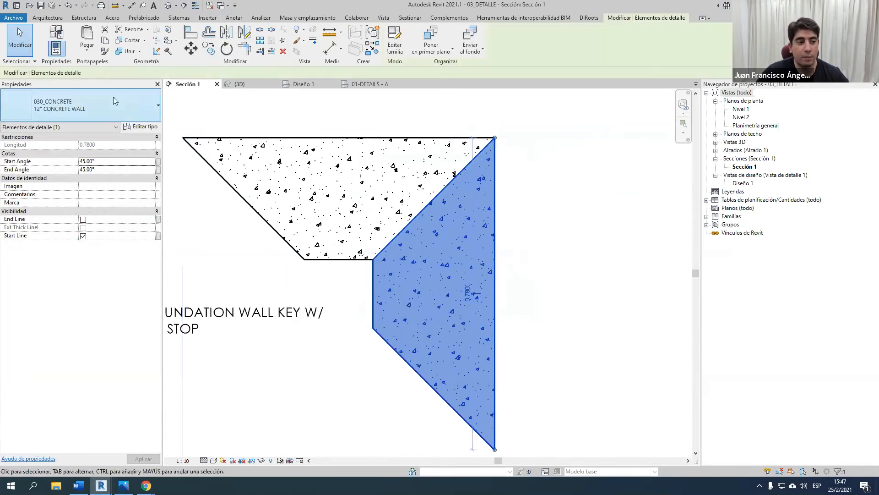
left_click(114, 100)
scroll(73, 150, "up", 2)
left_click(112, 170)
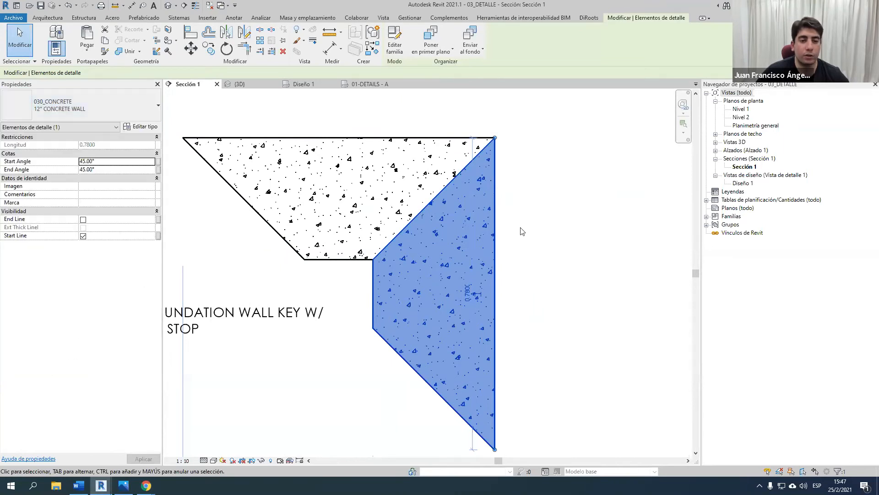
left_click(348, 192)
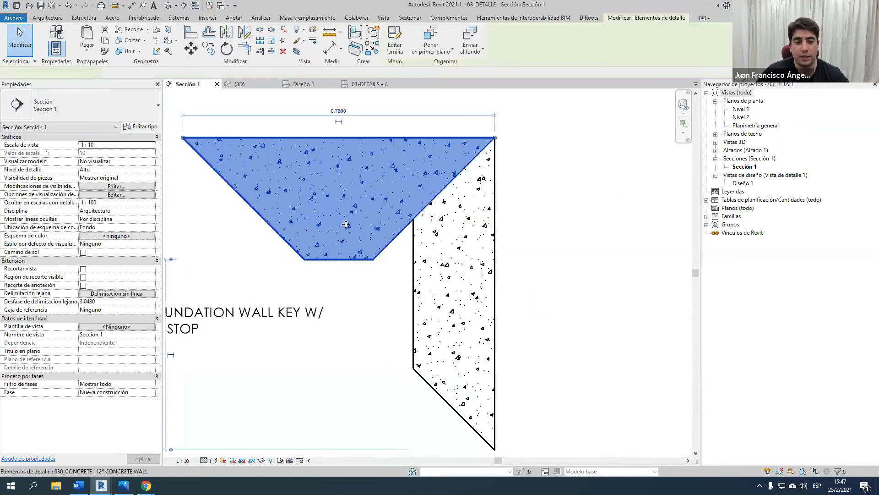
left_click(92, 106)
left_click(68, 172)
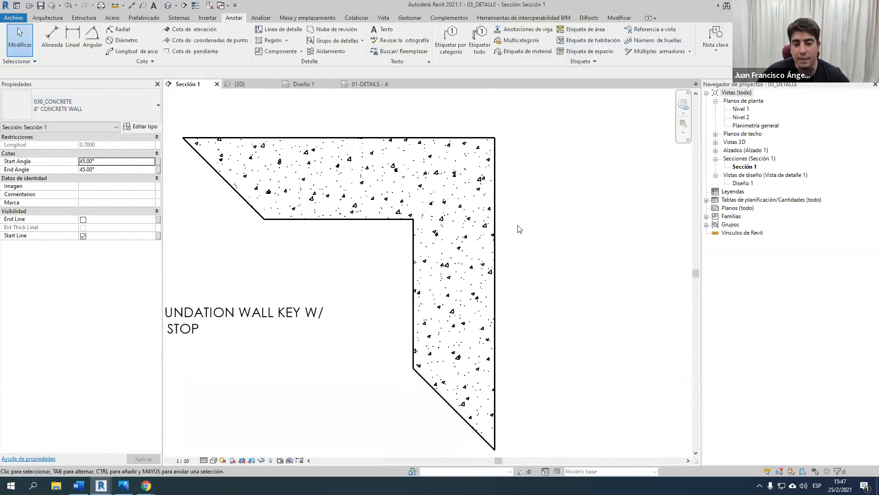
Step: Tag the horizontal and the vertical concrete component with leader tags reading CONCRETE WALL (SEE STRUCTURE)
key("t")
key("g")
scroll(518, 226, "down", 2)
left_click(436, 183)
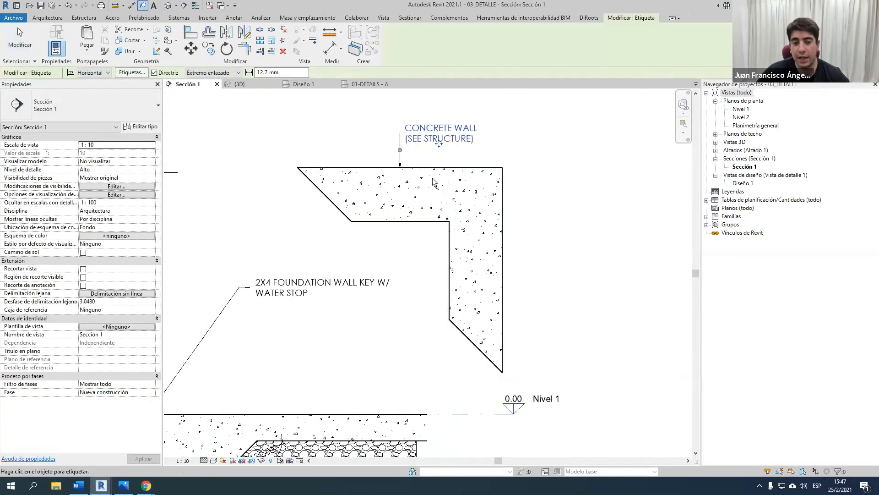
left_click(502, 231)
scroll(502, 235, "down", 3)
key("Escape")
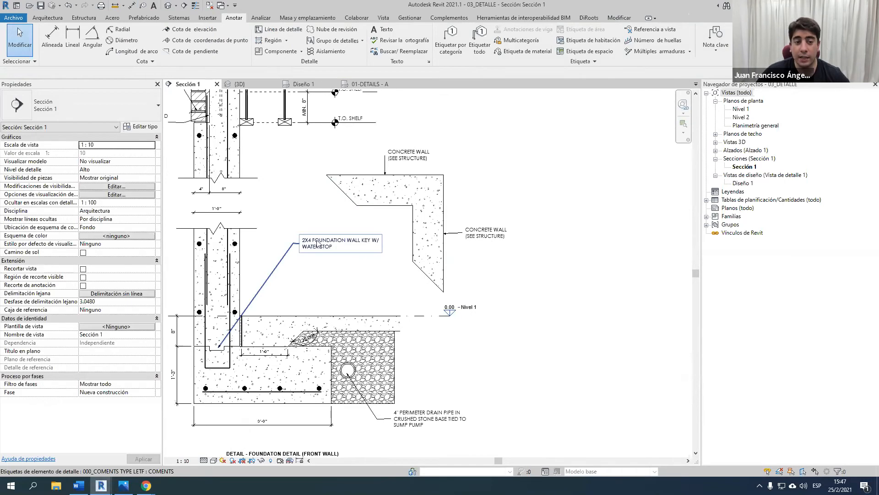
Step: Examine the brick, insulation and soffit components in the 01-DETAILS - A view, and return to the Diseño 1 view
left_click(368, 84)
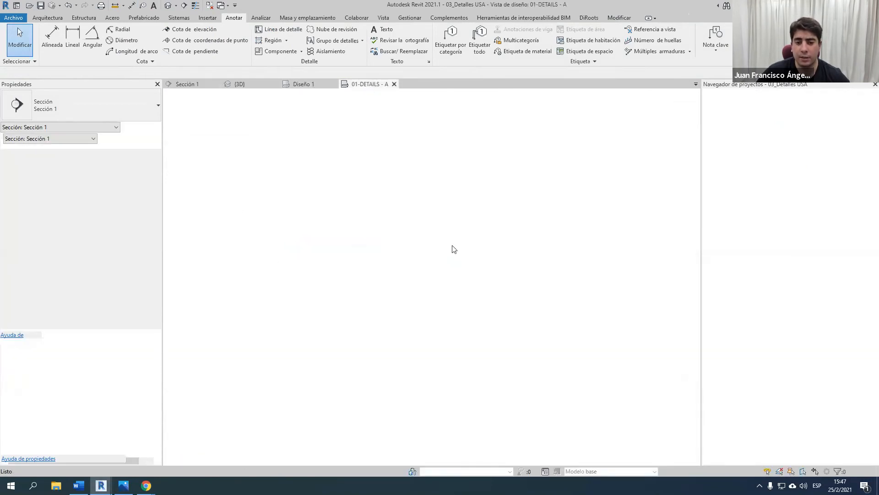
scroll(454, 249, "down", 4)
scroll(343, 272, "up", 3)
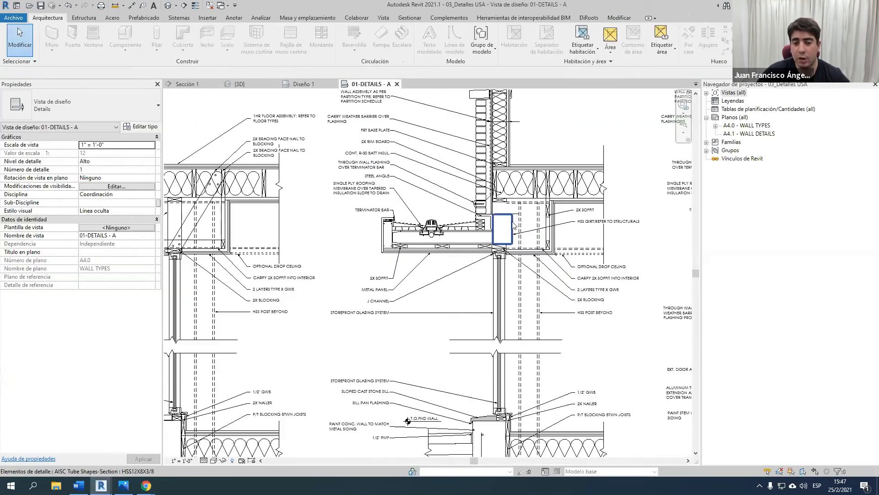
scroll(514, 225, "up", 3)
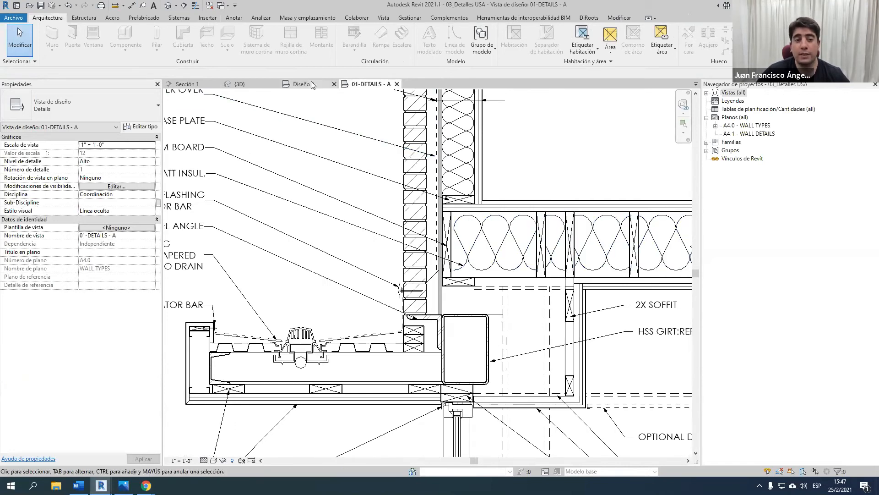
left_click(312, 85)
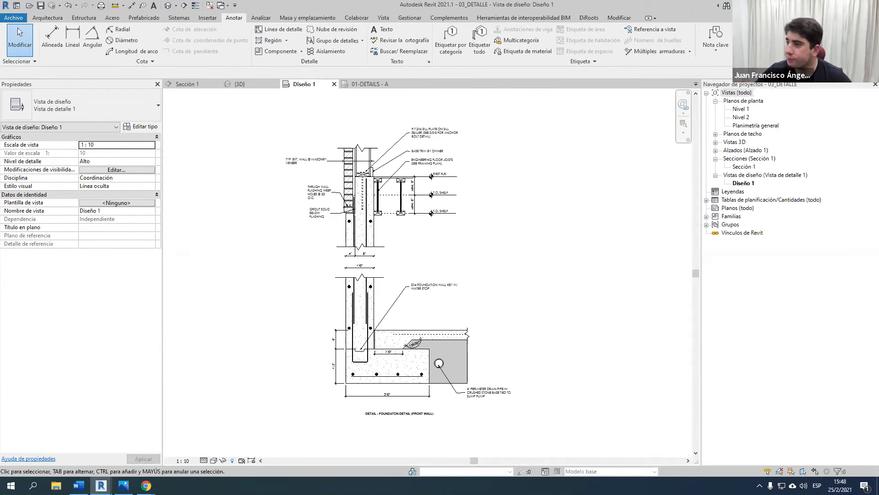
Step: Switch to the 04_PANELES project and examine the coloured façade panels in its 3D view
key("alt+Tab")
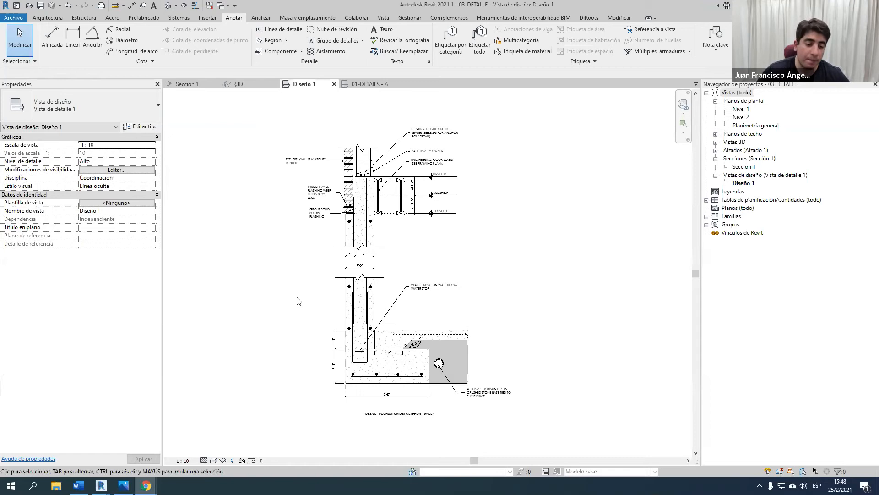
mouse_move(109, 490)
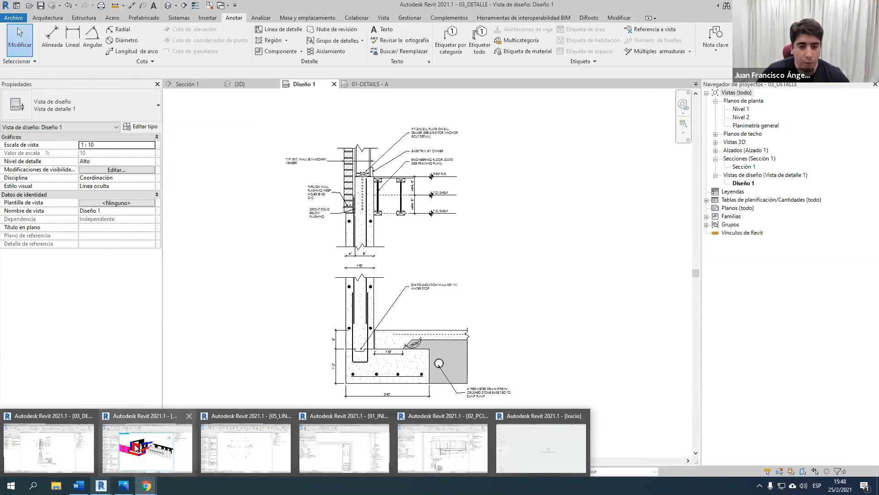
left_click(136, 448)
middle_click_drag(390, 292, 385, 320, "shift")
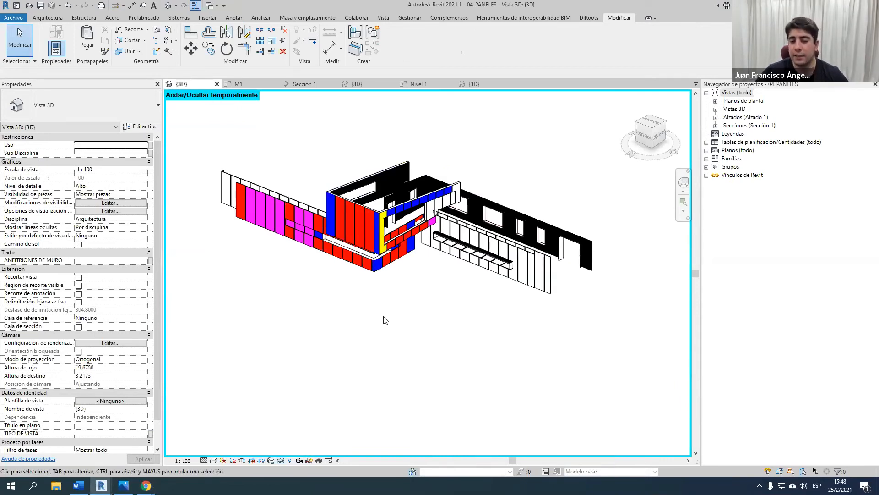
scroll(446, 283, "up", 8)
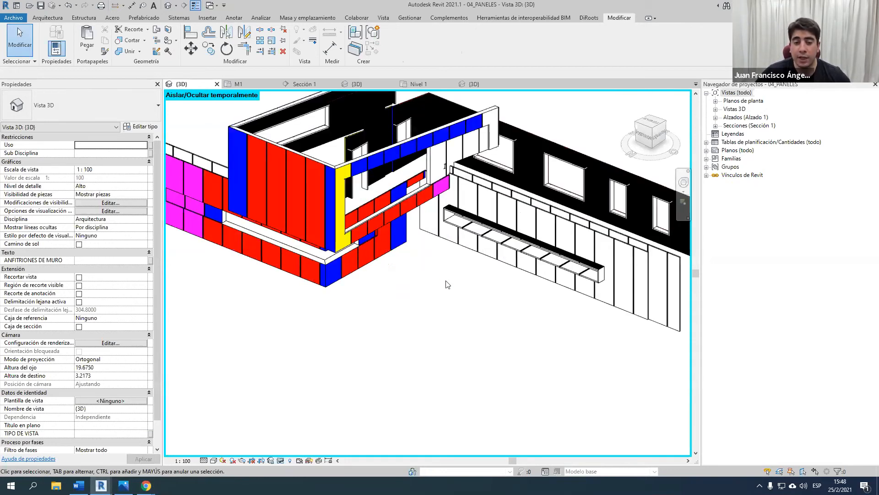
scroll(473, 370, "down", 6)
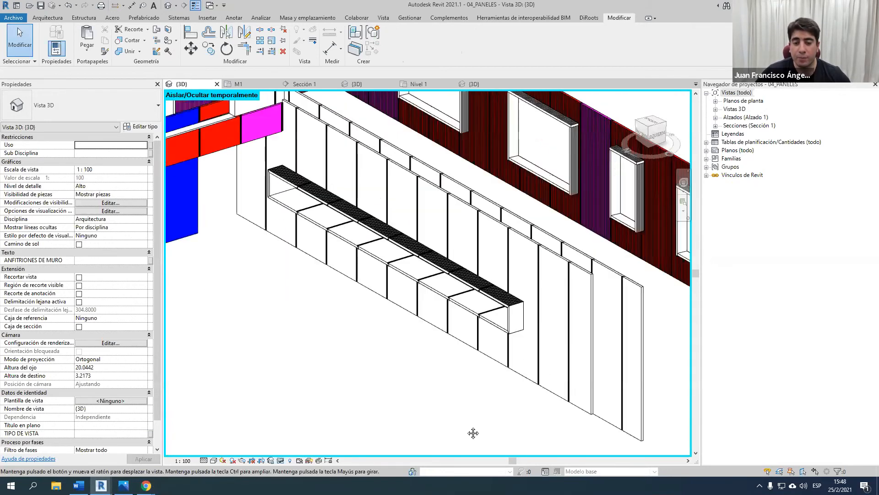
Step: Restore the temporarily hidden elements in the 3D view and examine the panels together with the roofs and linked structure
middle_click_drag(471, 385, 476, 383)
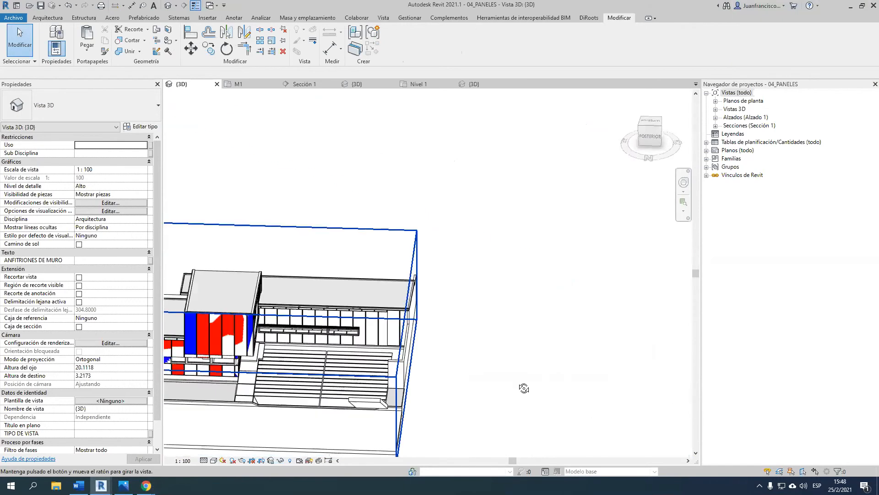
middle_click_drag(524, 387, 424, 389, "shift")
scroll(366, 307, "up", 8)
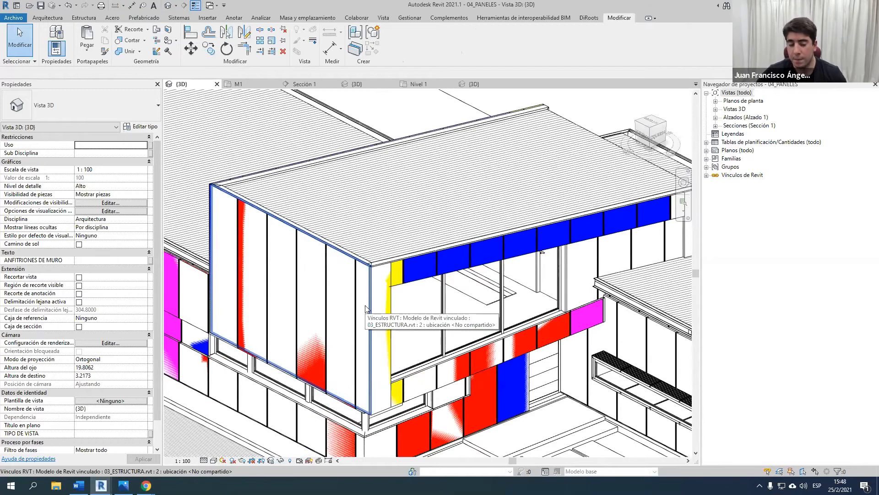
scroll(366, 306, "down", 6)
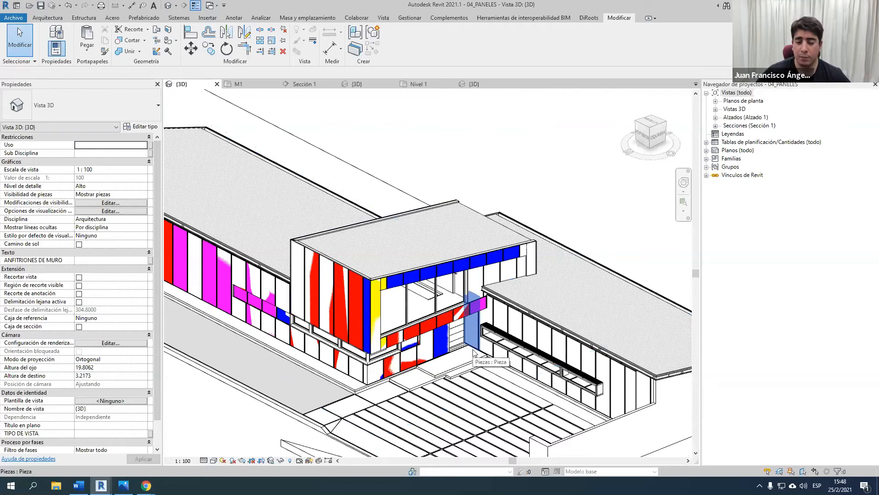
middle_click_drag(280, 373, 306, 361)
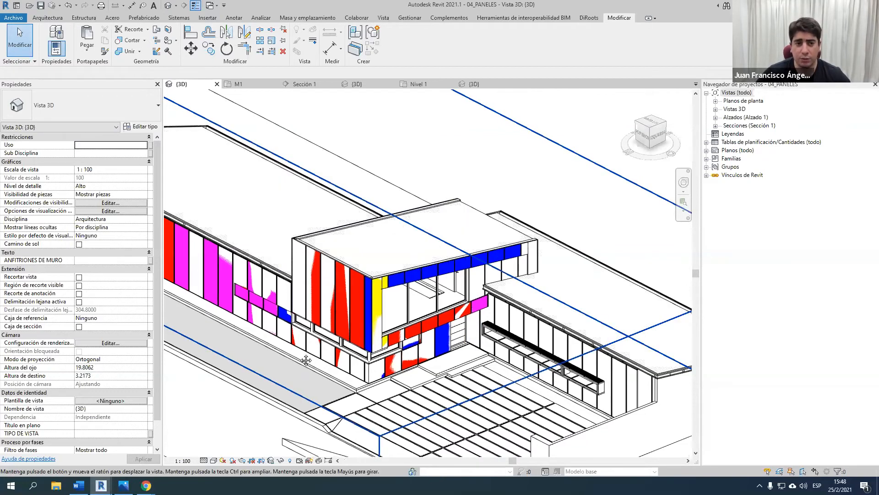
scroll(306, 361, "down", 4)
scroll(388, 276, "up", 2)
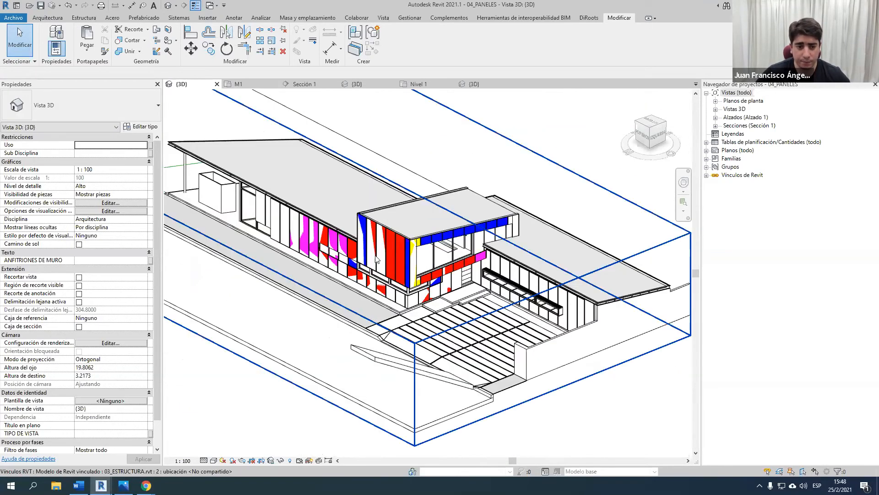
Step: Temporarily hide the linked 03_ESTRUCTURA model in the 3D view and restore it
left_click(376, 259)
left_click(263, 154)
key("h")
key("h")
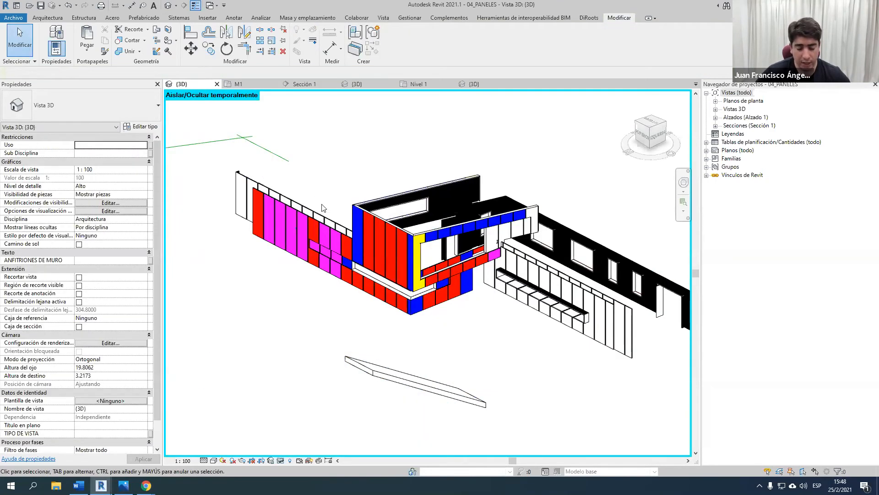
key("h")
key("r")
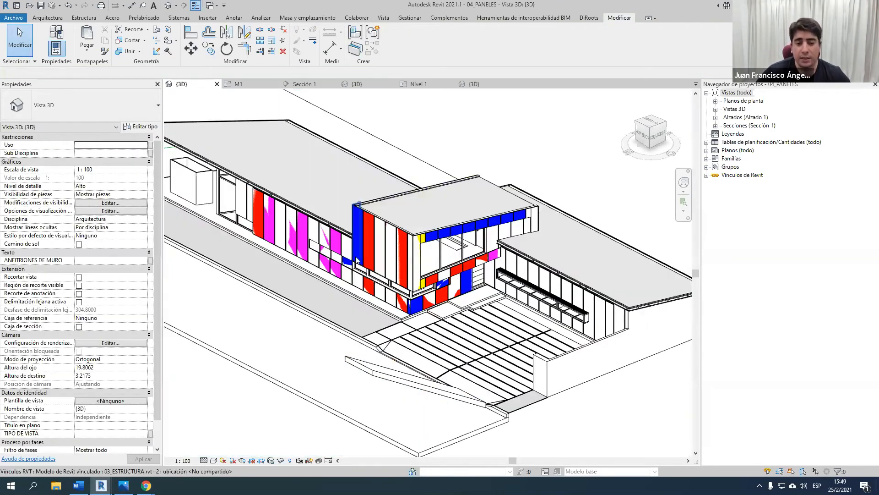
Step: Open the display settings of the linked 03_ESTRUCTURA.rvt model from the 3D view's visibility/graphics overrides
left_click(347, 185)
scroll(429, 155, "down", 3)
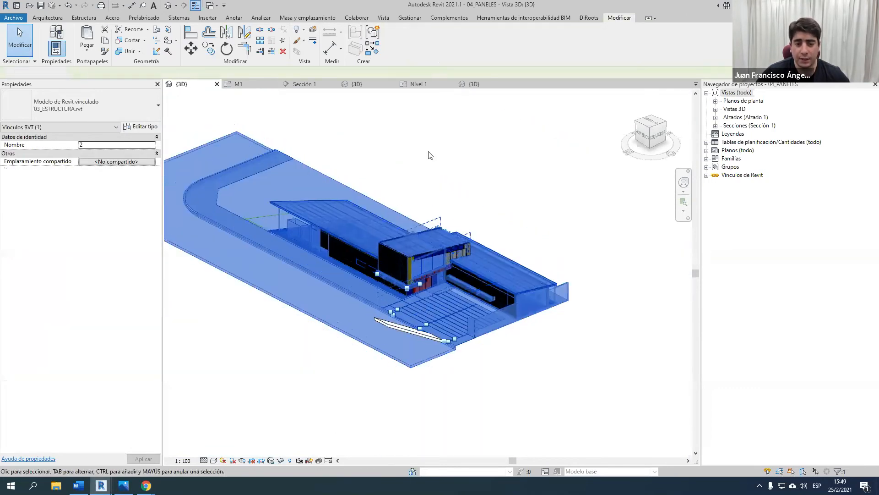
key("Escape")
key("v")
key("g")
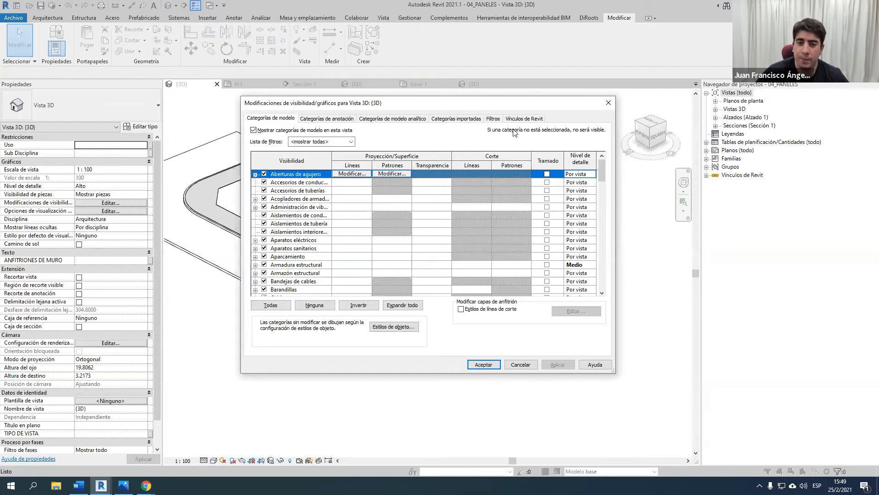
left_click(522, 118)
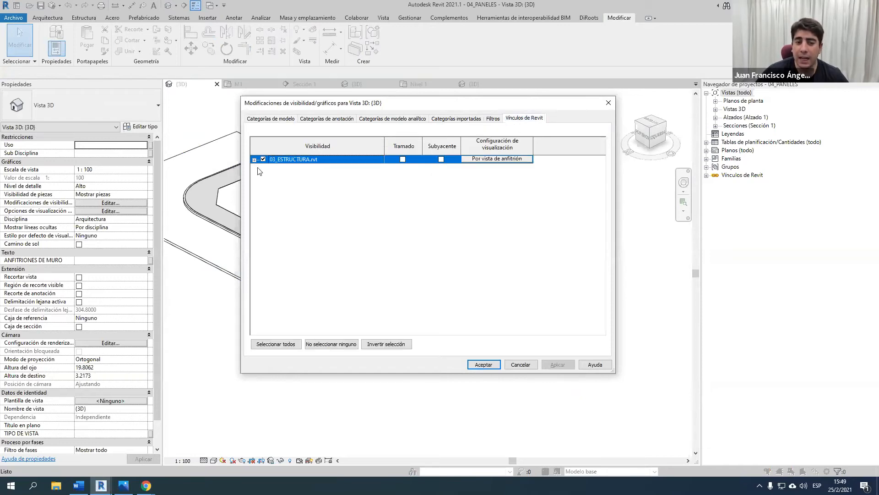
left_click_drag(326, 108, 368, 115)
left_click(515, 169)
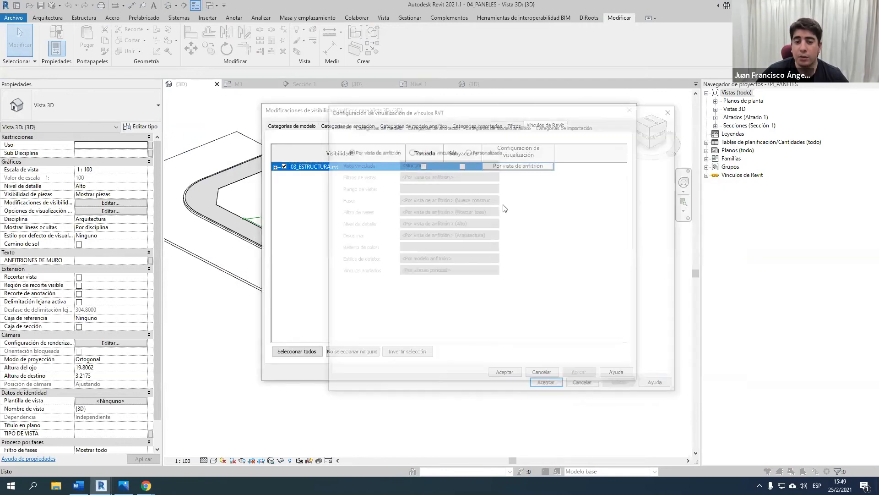
Step: Display the 03_ESTRUCTURA link by linked view, using its "Vista 3D: Estructuras" view, and accept the overrides
left_click(418, 152)
left_click(444, 164)
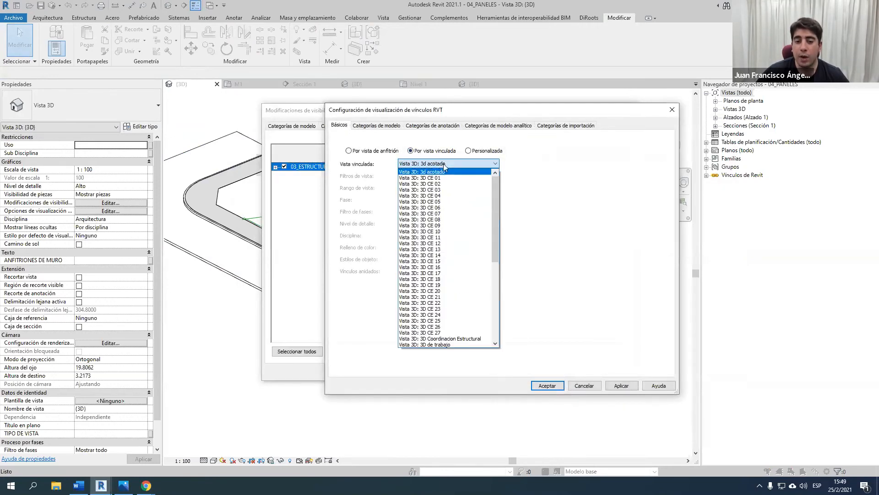
scroll(454, 298, "down", 3)
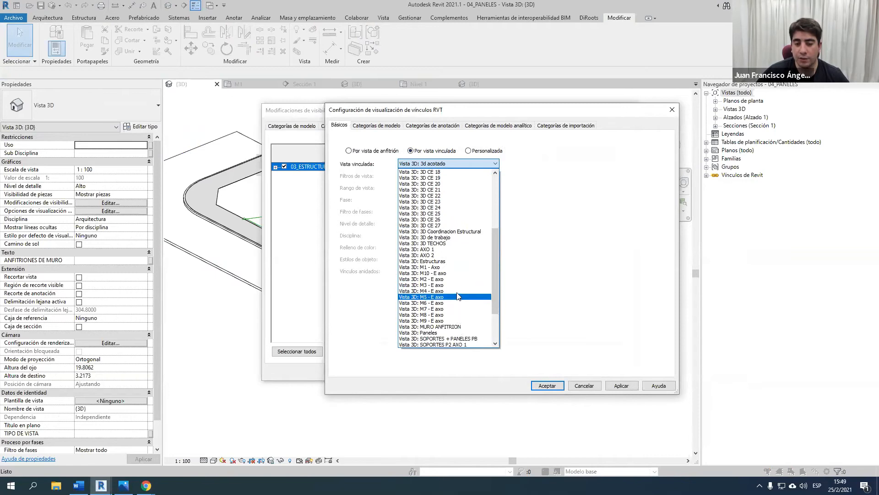
scroll(462, 301, "down", 3)
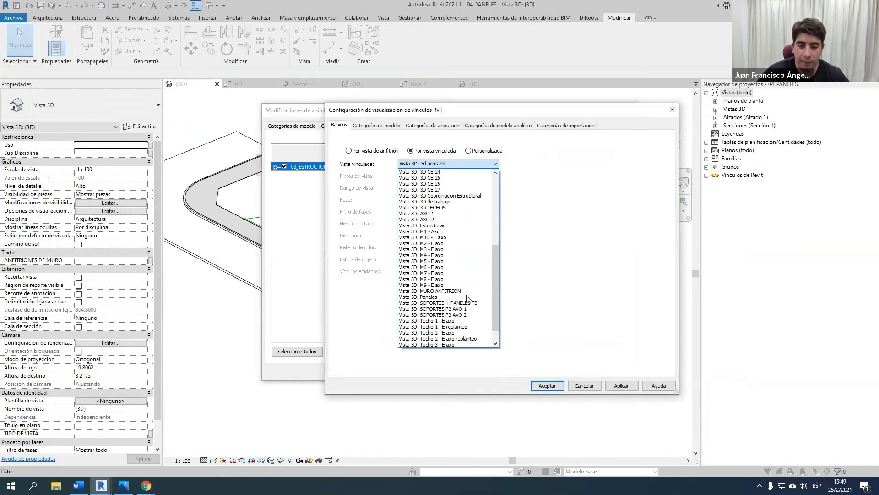
scroll(458, 293, "up", 2)
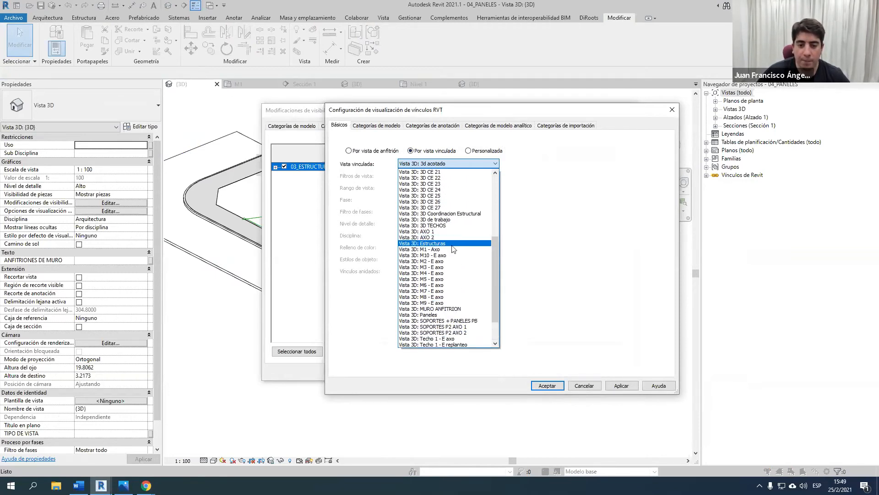
left_click(435, 244)
left_click(618, 385)
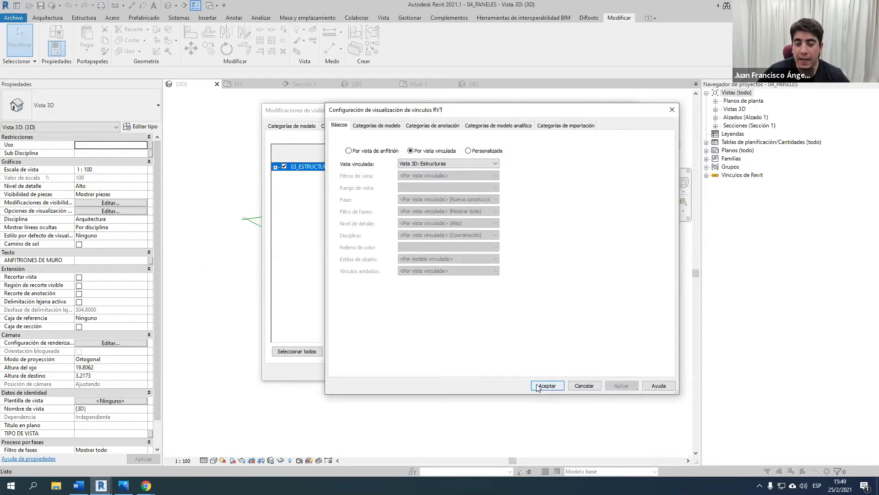
left_click(547, 385)
left_click(515, 375)
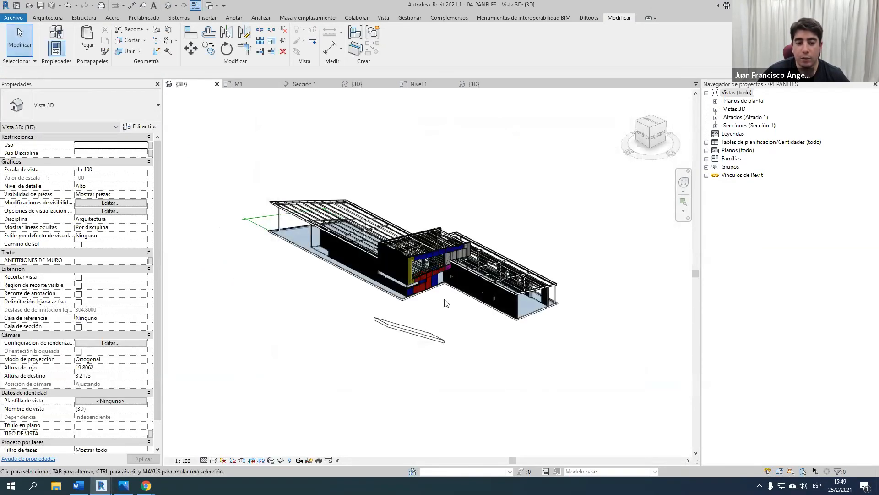
Step: Shade the 3D view to examine the panels with the steel structure, and restore the hidden line visual style
scroll(445, 303, "up", 5)
left_click(213, 461)
left_click(231, 432)
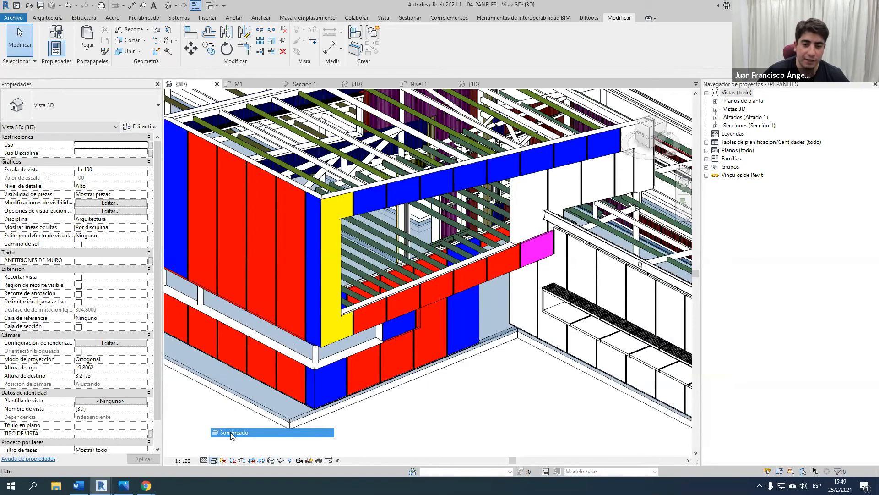
middle_click_drag(231, 432, 530, 293, "shift")
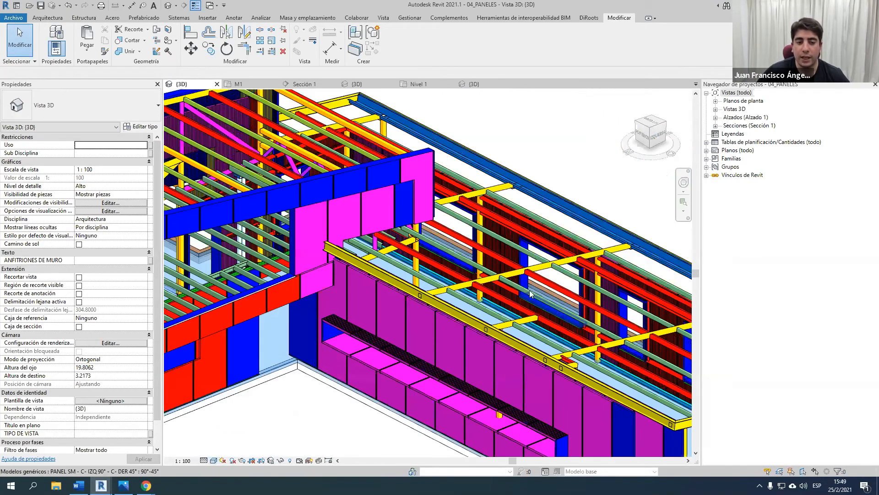
scroll(530, 293, "up", 4)
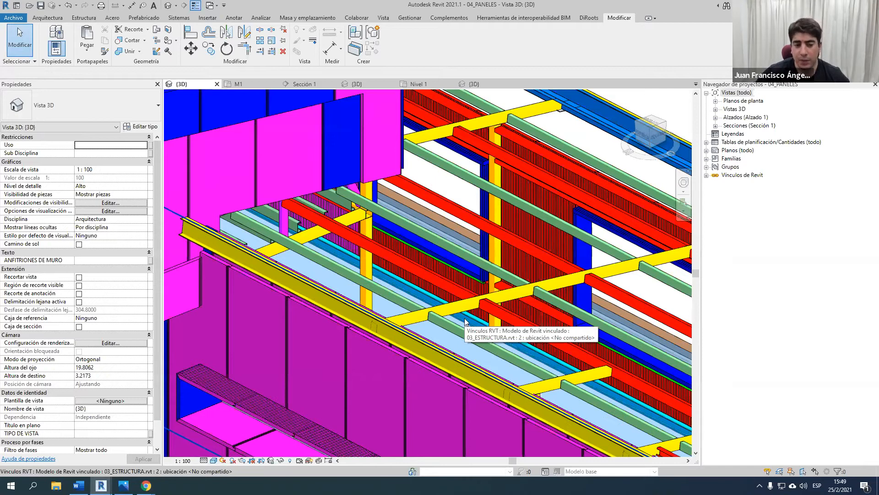
scroll(412, 284, "down", 6)
scroll(402, 295, "up", 2)
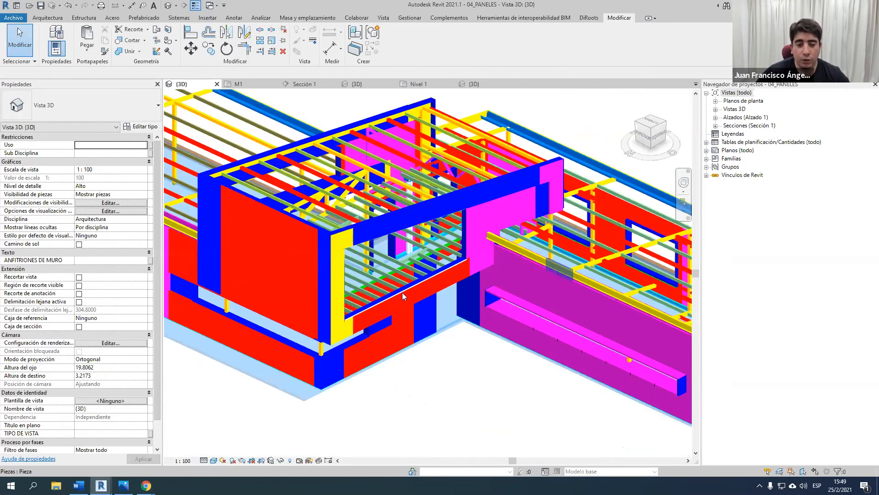
scroll(402, 292, "up", 6)
left_click(214, 461)
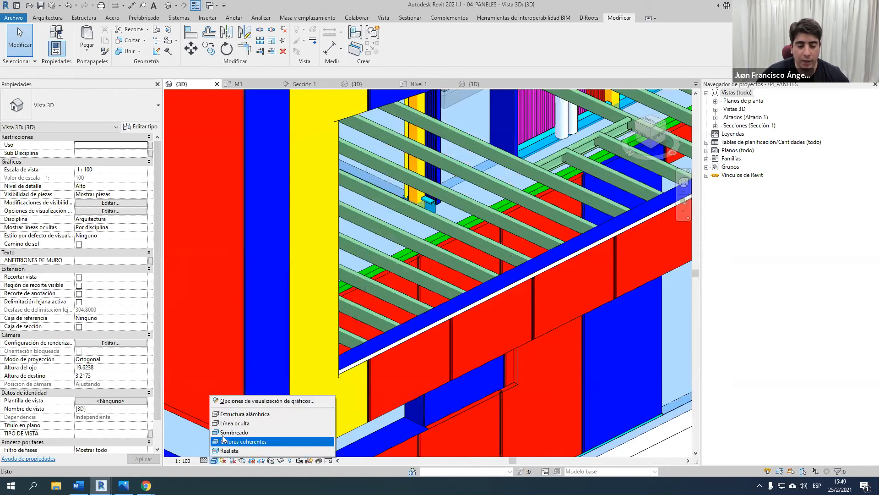
left_click(224, 441)
Step: Examine the coloured façade panels and the structural framing from the other side of the building in the 3D view
left_click(411, 360)
middle_click_drag(410, 360, 329, 304, "shift")
key("Escape")
scroll(330, 304, "down", 6)
middle_click_drag(394, 326, 556, 281, "shift")
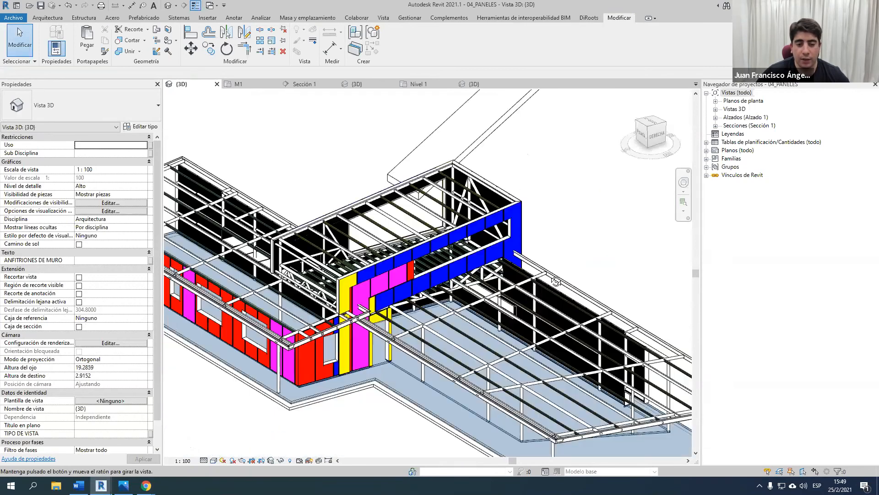
scroll(556, 281, "up", 2)
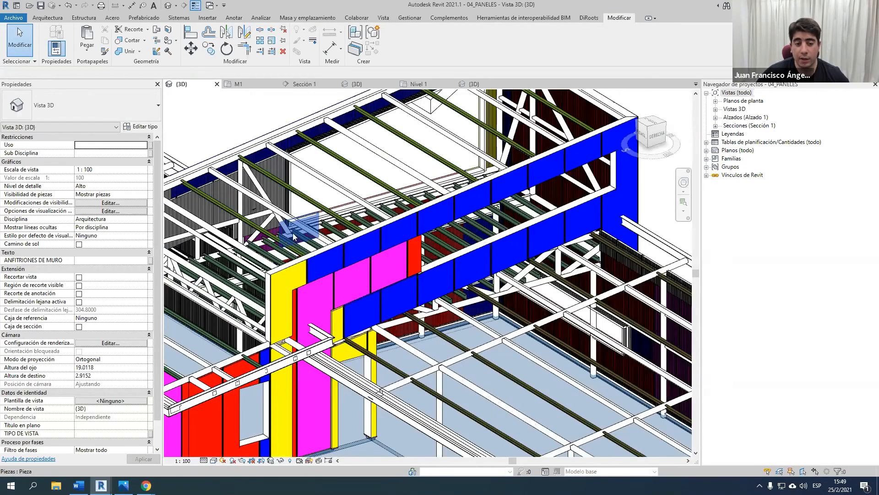
scroll(293, 234, "down", 2)
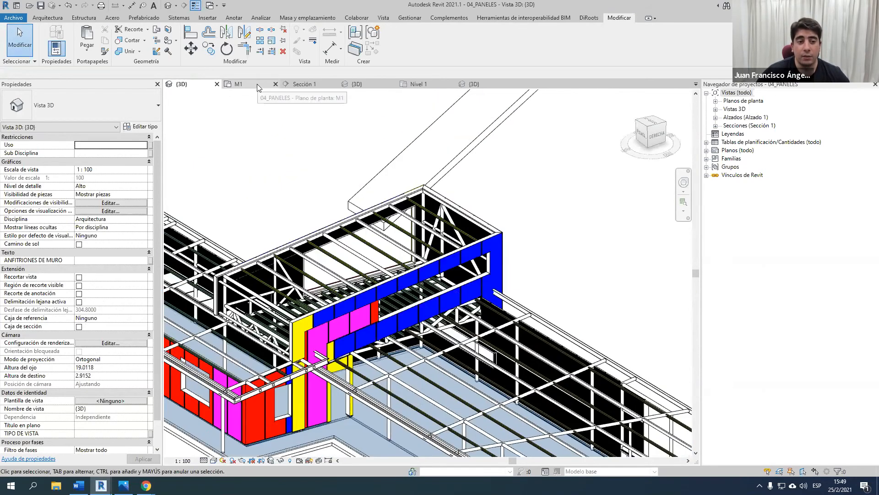
Step: Open the M1 floor plan and examine the mitred corner joints of the wall panels
left_click(257, 84)
scroll(291, 245, "up", 4)
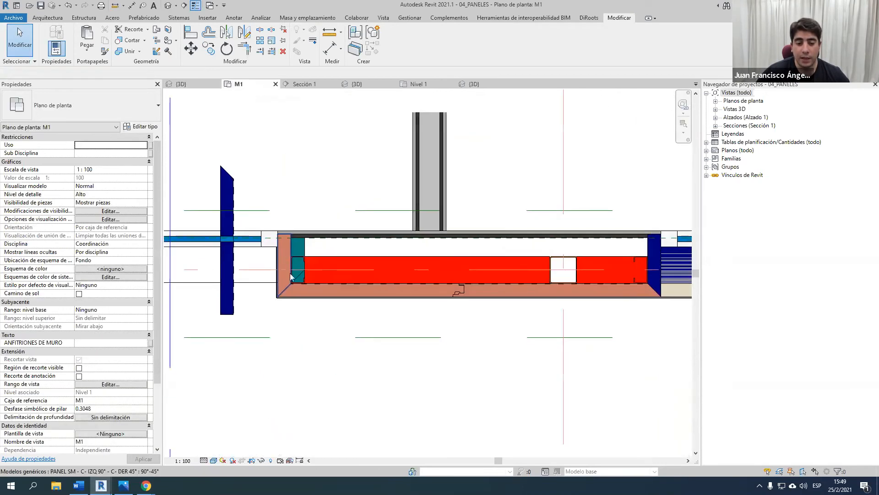
scroll(250, 290, "down", 3)
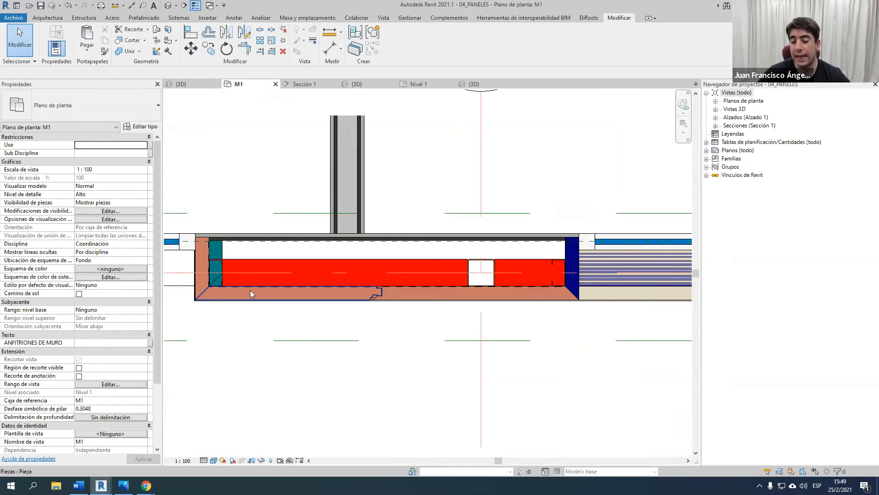
Step: In the 3D view, place a PANEL SM - C- IZQ 45° - C- DER 45° component, type 45°-45°, on the top face of the separate roof slab
left_click(184, 87)
middle_click_drag(304, 181, 330, 268, "shift")
scroll(385, 269, "up", 5)
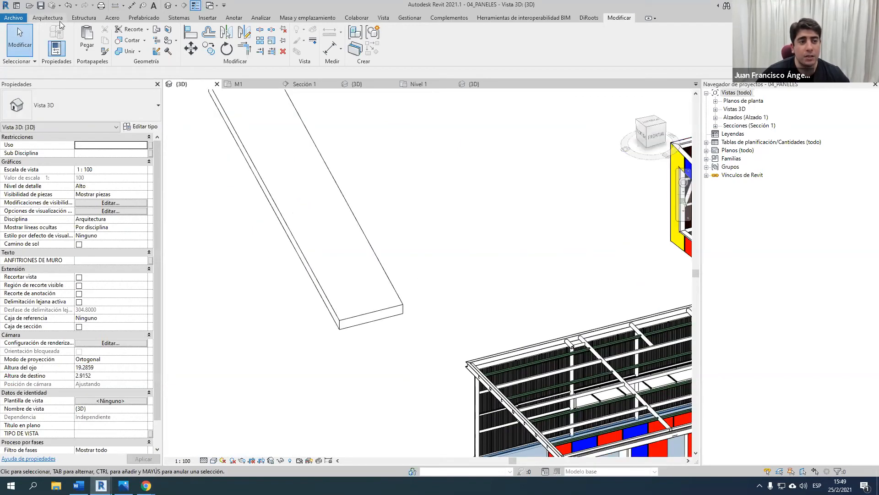
left_click(50, 18)
left_click(95, 39)
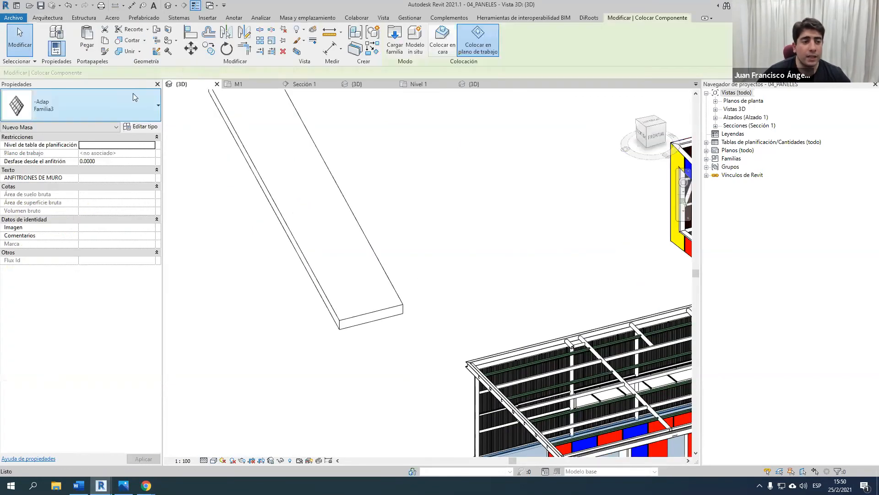
left_click(111, 114)
scroll(67, 215, "down", 5)
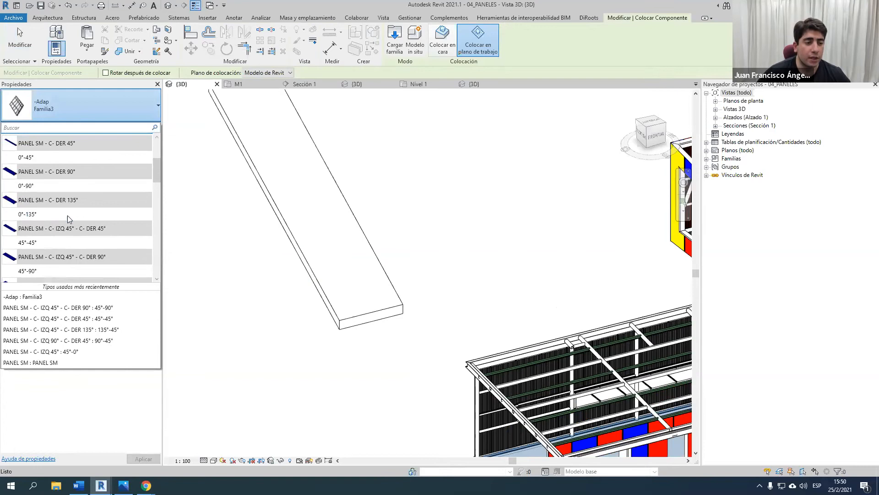
left_click(65, 241)
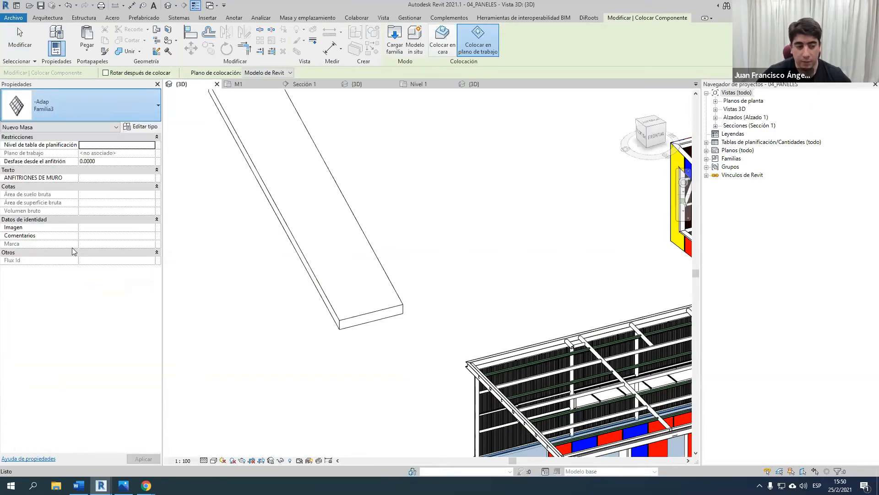
scroll(395, 241, "up", 2)
left_click(439, 48)
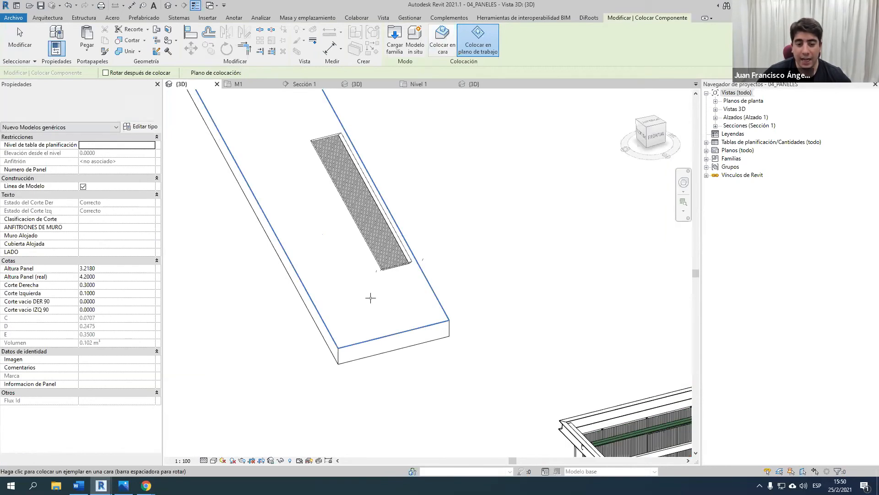
left_click(366, 335)
key("Escape")
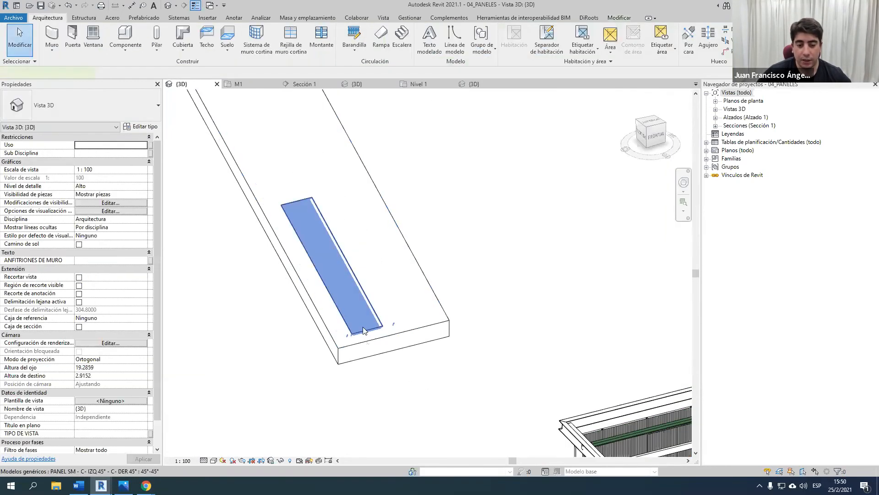
Step: Move the placed panel so its end projects past the roof slab's edge, and examine its 45° cuts
scroll(367, 334, "up", 2)
left_click(366, 332)
key("Escape")
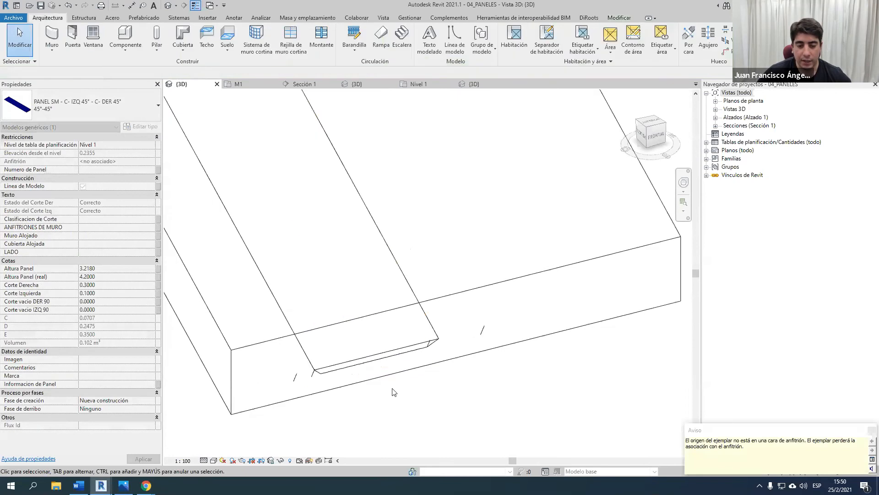
scroll(367, 358, "up", 3)
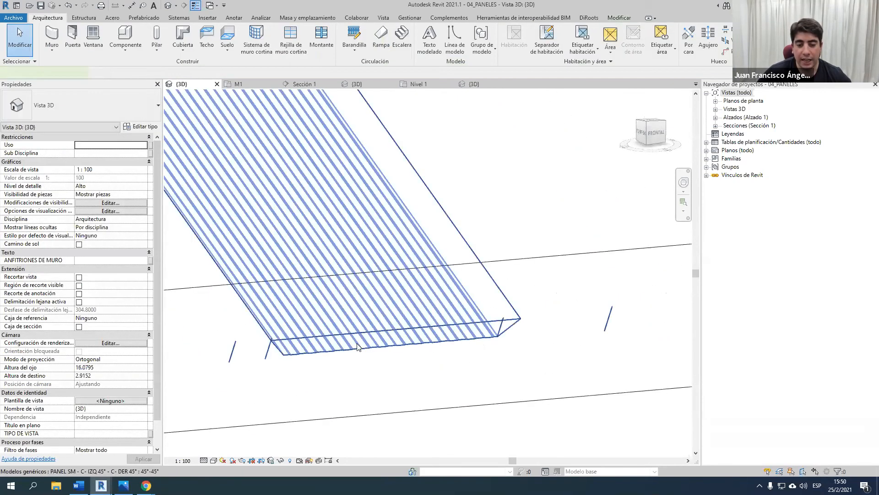
left_click(358, 353)
scroll(359, 353, "down", 4)
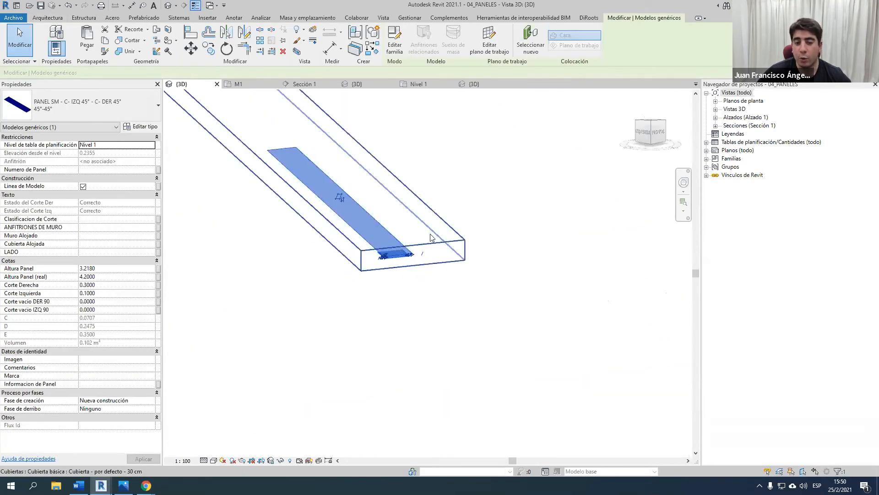
key("Escape")
scroll(431, 238, "down", 1)
middle_click_drag(432, 238, 435, 288, "shift")
middle_click_drag(518, 305, 438, 284)
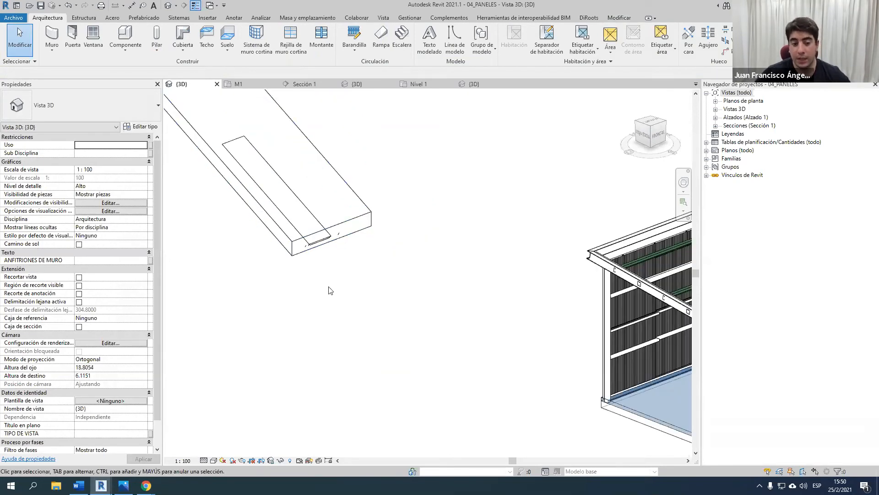
Step: Temporarily hide the roof slab, and select the 45°-45° panel for a closer view
scroll(355, 222, "up", 2)
left_click(332, 205)
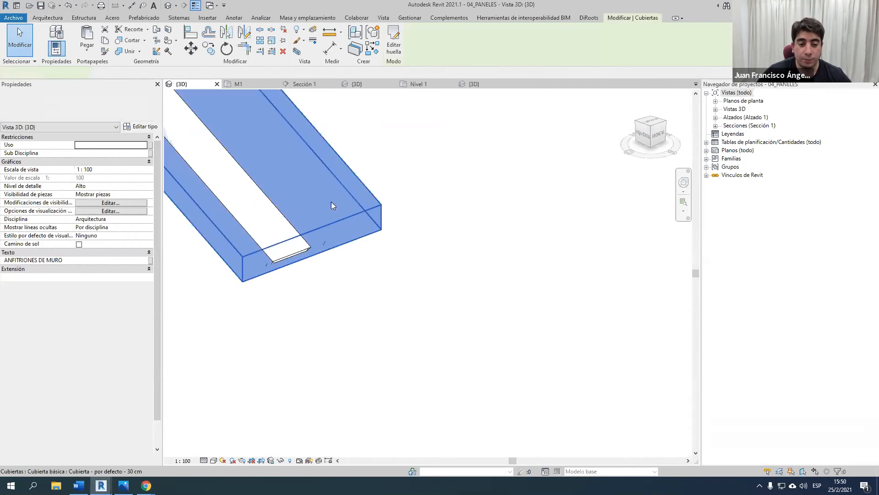
key("h")
key("h")
left_click(378, 238)
middle_click_drag(382, 241, 382, 267, "shift")
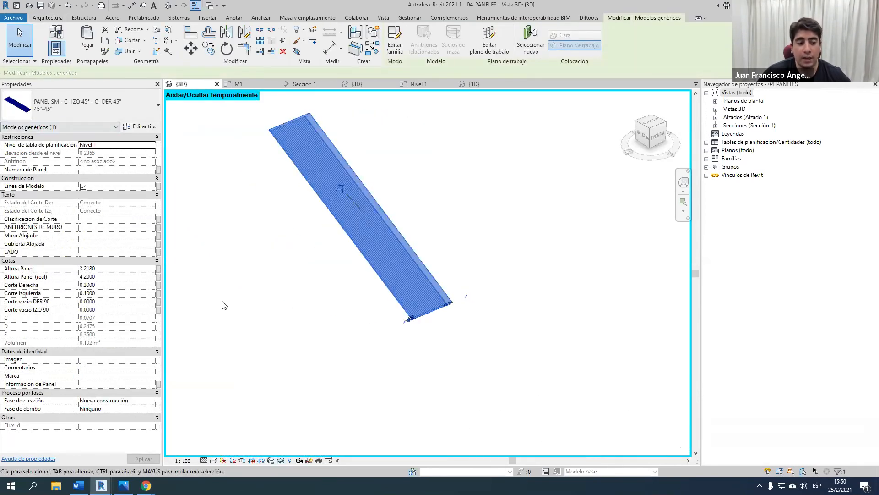
scroll(373, 189, "up", 2)
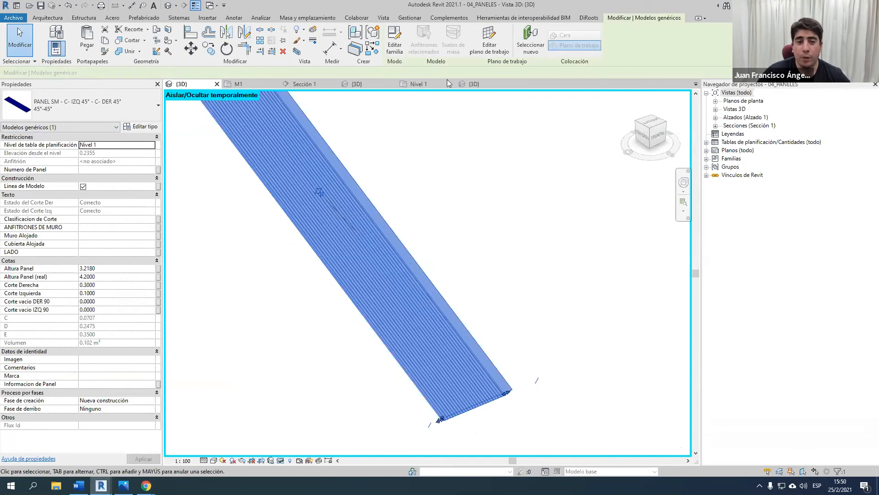
Step: Create parts from the 45°-45° panel and select the resulting part
left_click(357, 49)
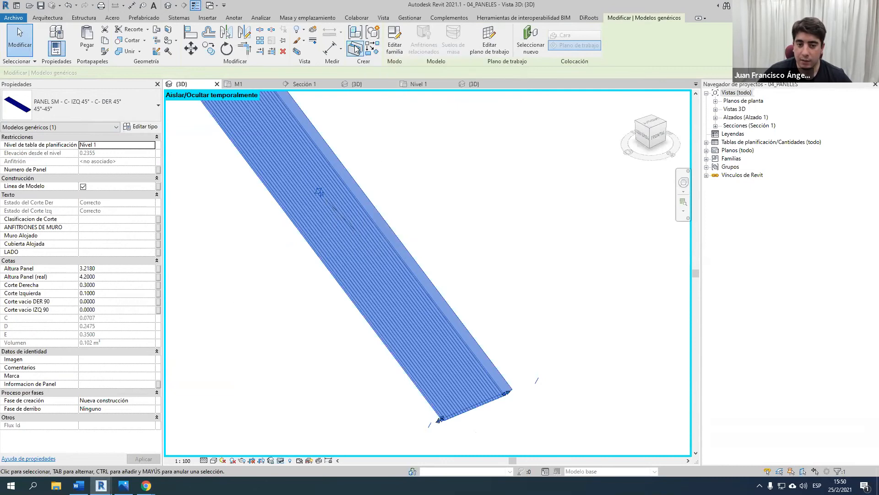
left_click(482, 269)
left_click(404, 266)
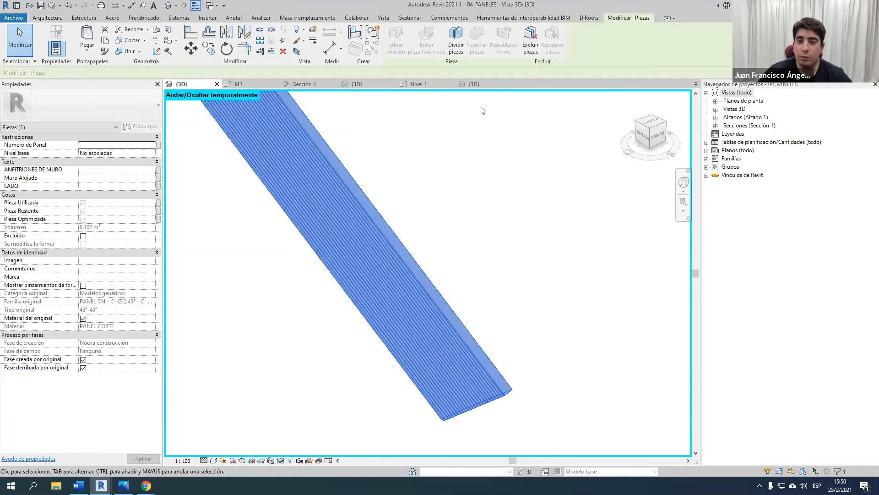
Step: Start a sketched division of the selected panel part, using the panel's broad ribbed face as the work plane
left_click(458, 48)
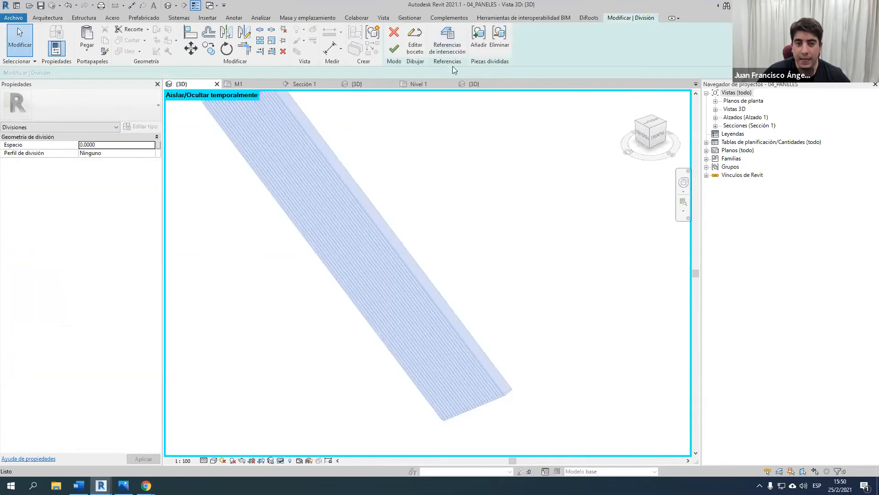
left_click(415, 49)
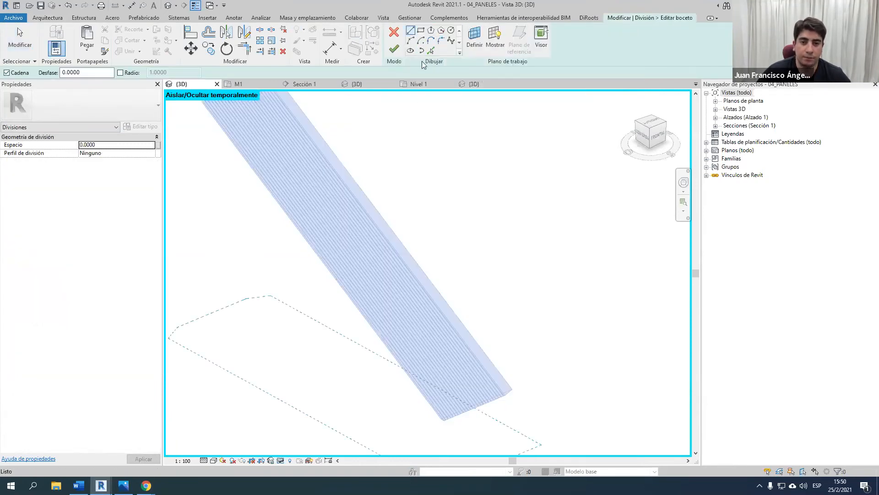
left_click(475, 41)
left_click(392, 255)
left_click(415, 296)
left_click(346, 222)
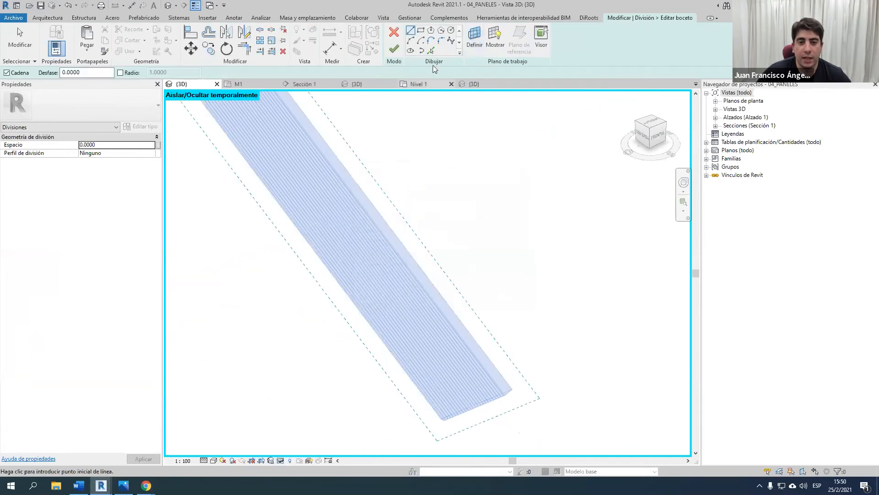
Step: Divide the panel part with a small six-sided inscribed polygon sketched near the middle of its face
left_click(431, 30)
scroll(332, 219, "up", 2)
left_click(343, 210)
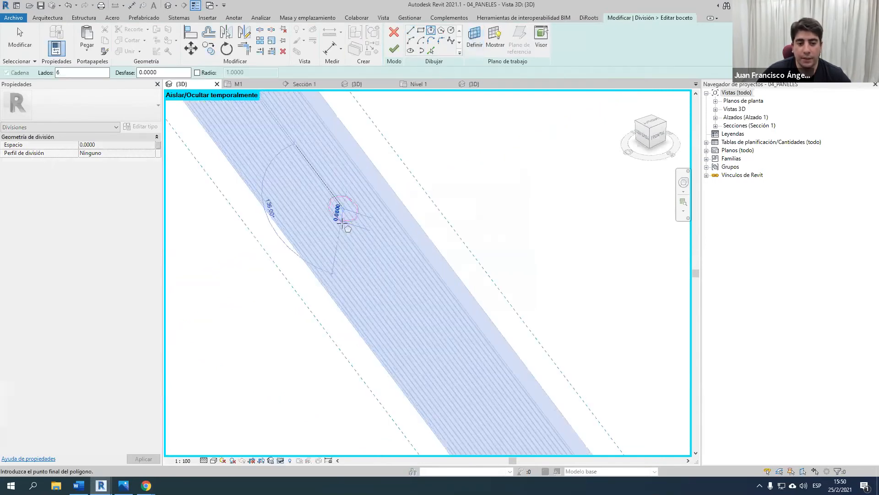
left_click(342, 221)
left_click(394, 48)
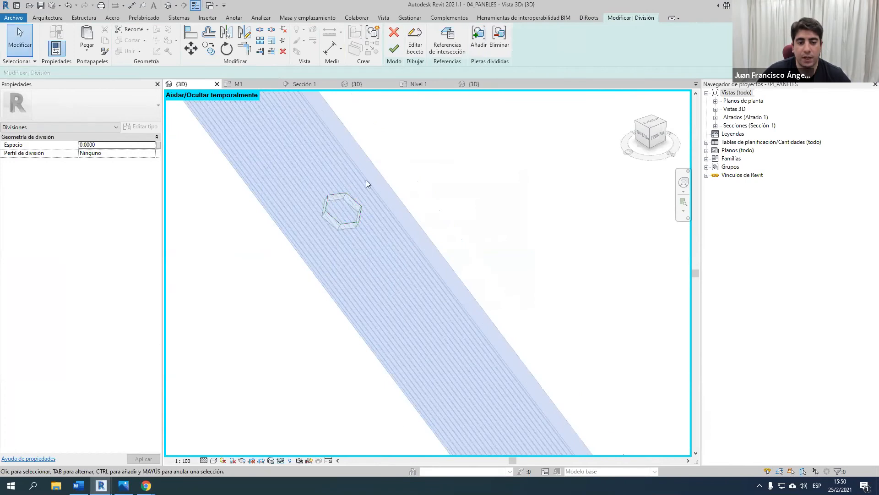
scroll(339, 222, "up", 1)
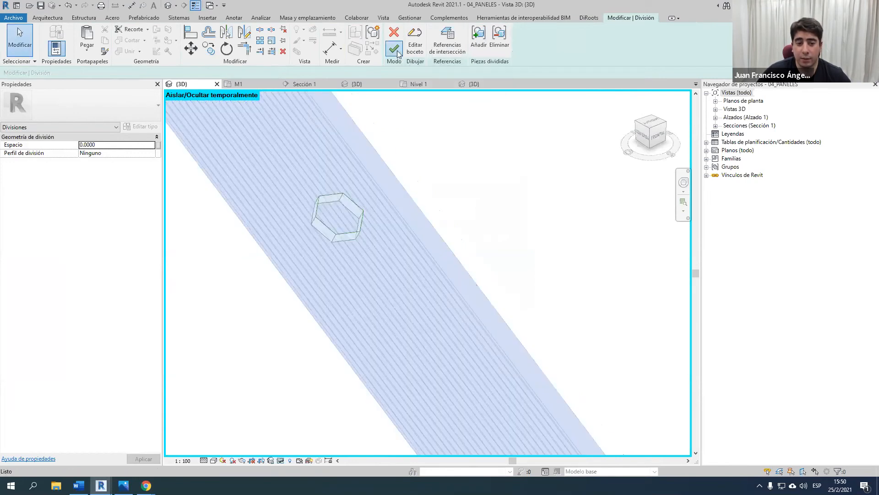
left_click(395, 48)
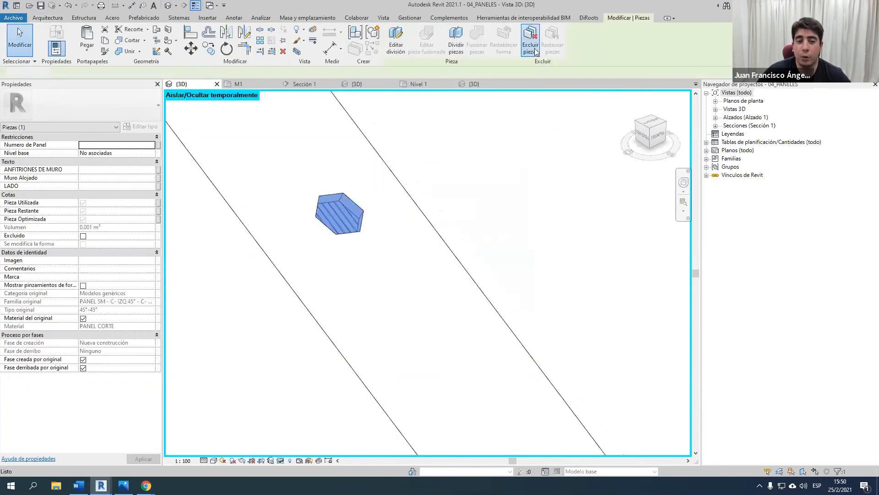
Step: Exclude the hexagonal piece from the divided panel, inspect the opening and return to an overall view of the building
left_click(536, 52)
scroll(487, 165, "down", 2)
middle_click_drag(487, 165, 163, 228, "shift")
middle_click_drag(435, 362, 649, 345, "shift")
middle_click_drag(218, 152, 280, 347)
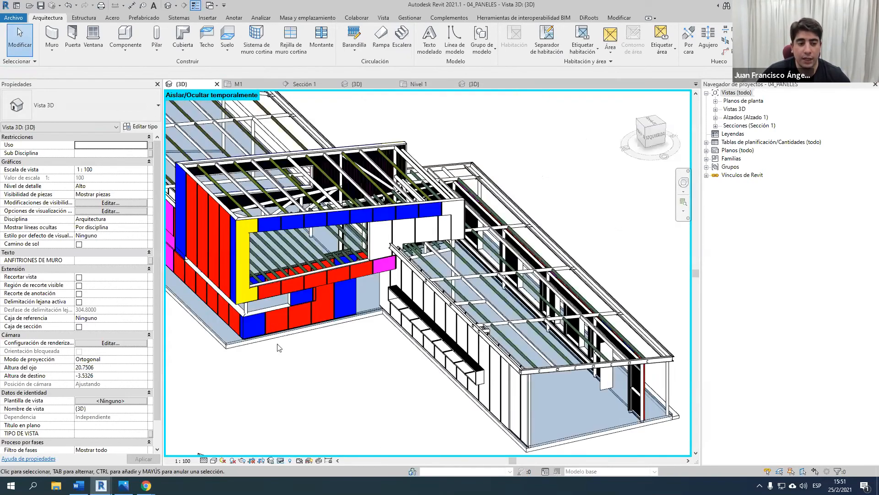
Step: Set the 3D view's parts visibility to Mostrar original and examine the façade panels at the building's corner
scroll(414, 359, "up", 3)
left_click(110, 195)
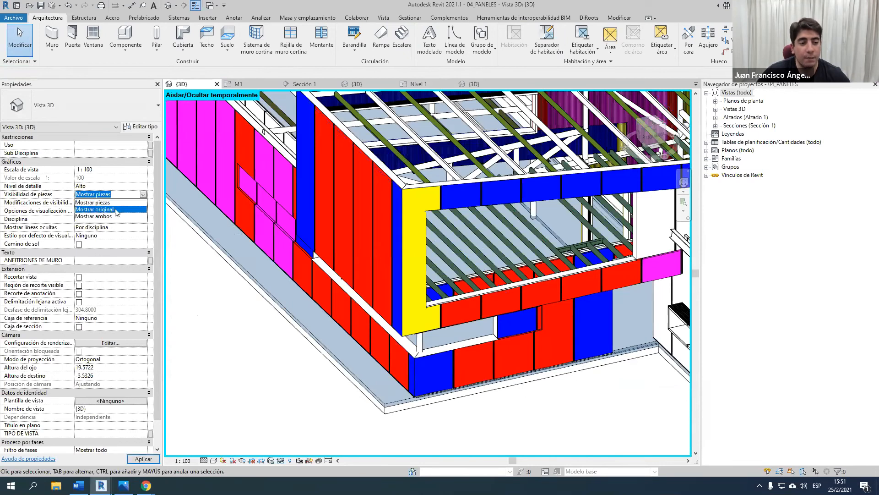
left_click(116, 209)
middle_click_drag(449, 200, 587, 166, "shift")
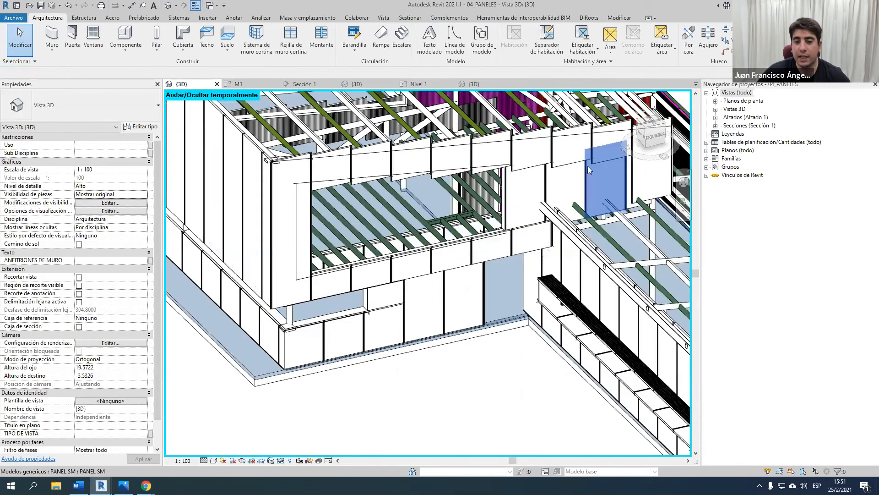
scroll(521, 139, "up", 3)
middle_click_drag(503, 322, 423, 237)
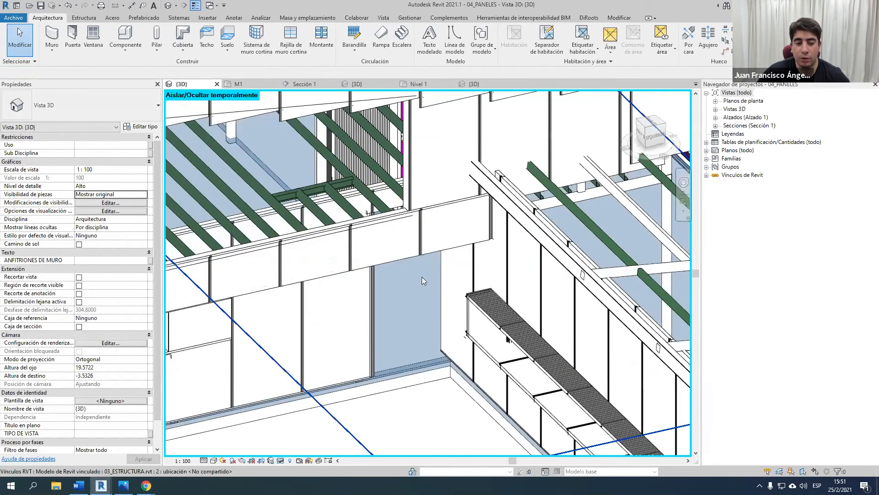
middle_click_drag(422, 276, 508, 222)
middle_click_drag(232, 285, 391, 260)
scroll(274, 299, "up", 2)
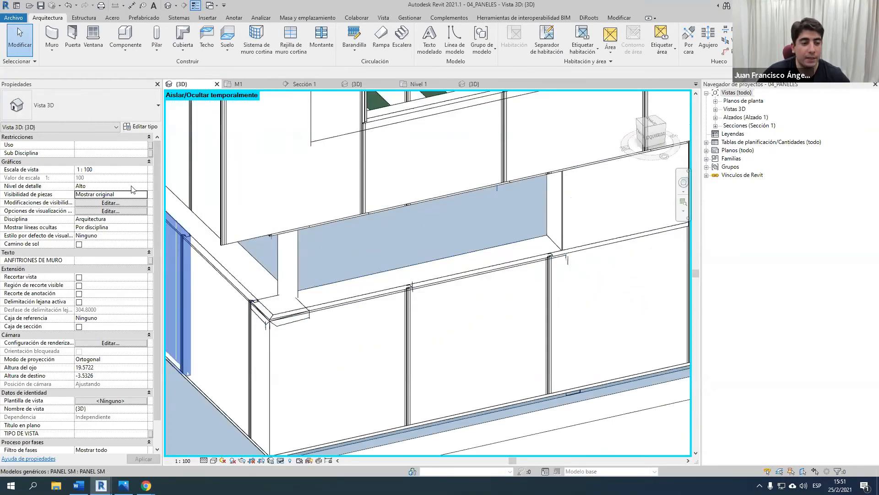
Step: Set the 3D view's parts visibility to Mostrar piezas and view the coloured façade panels
left_click(145, 195)
left_click(115, 203)
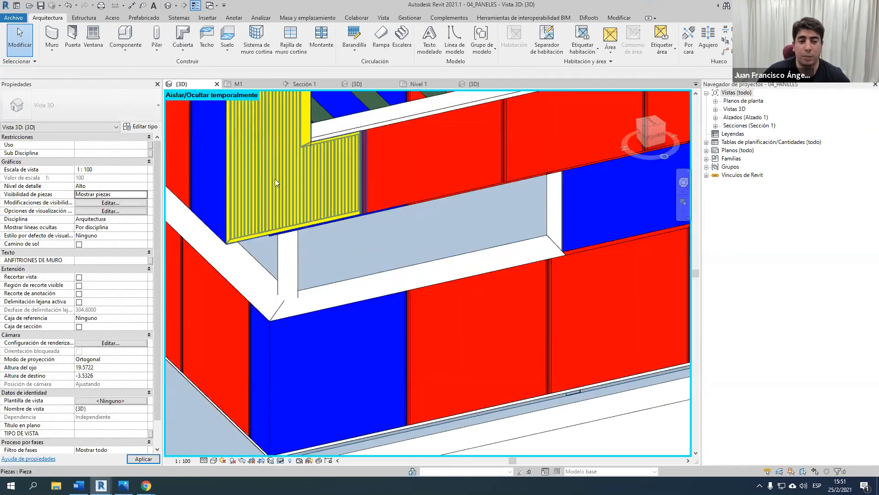
middle_click_drag(277, 175, 251, 253)
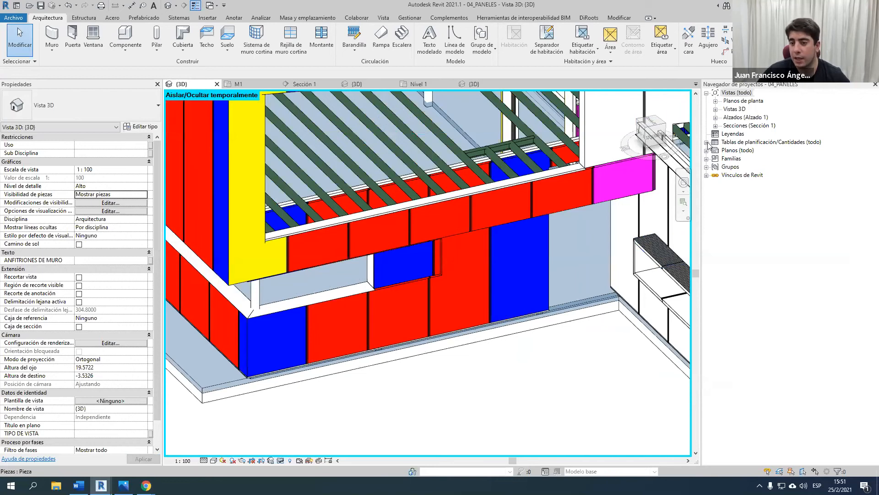
Step: Open the 3-Piezas Paneles schedule, followed by the 1-Cómputo de Paneles Completo schedule
left_click(707, 142)
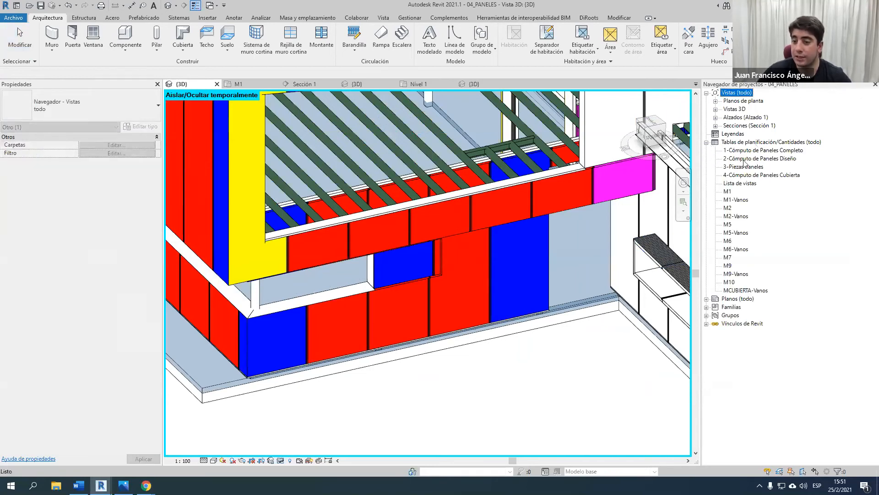
left_click(754, 168)
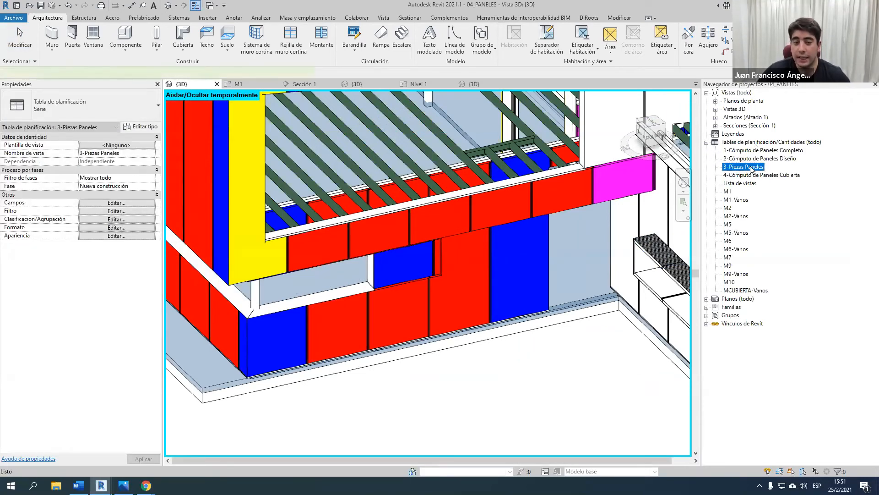
double_click(753, 168)
left_click(753, 150)
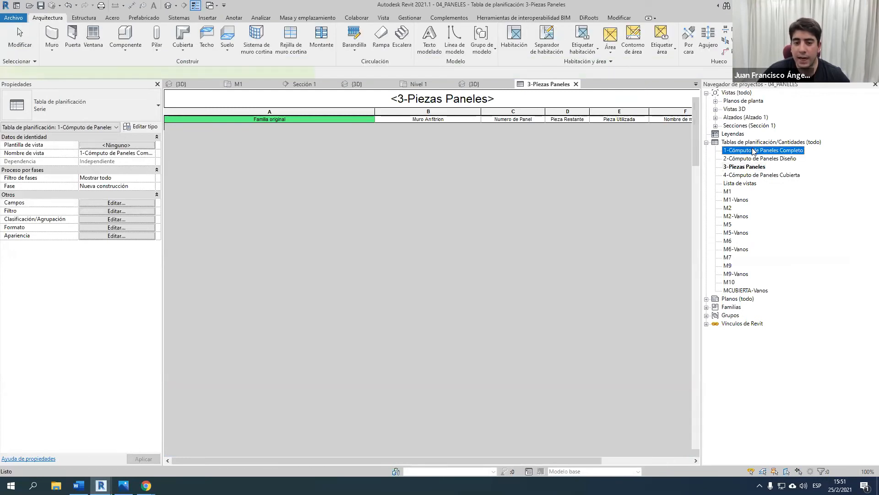
double_click(753, 150)
Step: Examine the panel heights, left and right cut values and cut status for the PANEL SM - C- IZQ 45° - C- DER 45° row
scroll(377, 255, "down", 3)
scroll(362, 243, "up", 3)
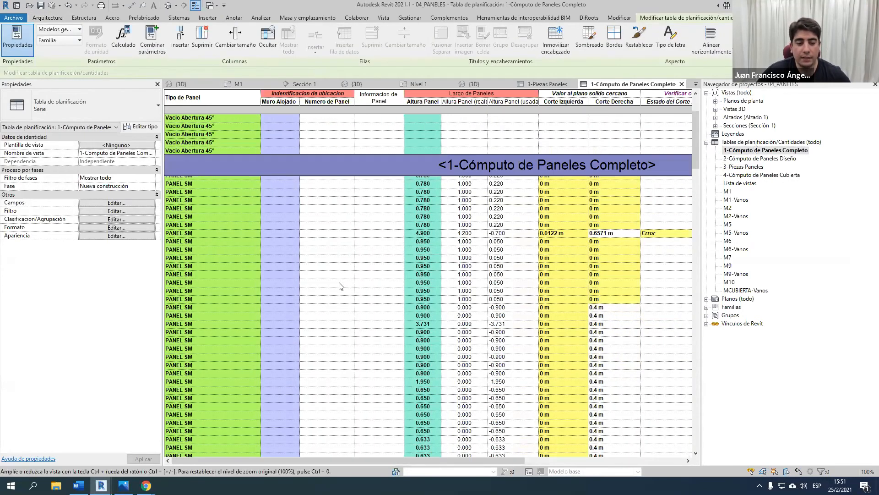
scroll(343, 232, "down", 5)
scroll(331, 246, "up", 2, "ctrl")
scroll(521, 270, "down", 3)
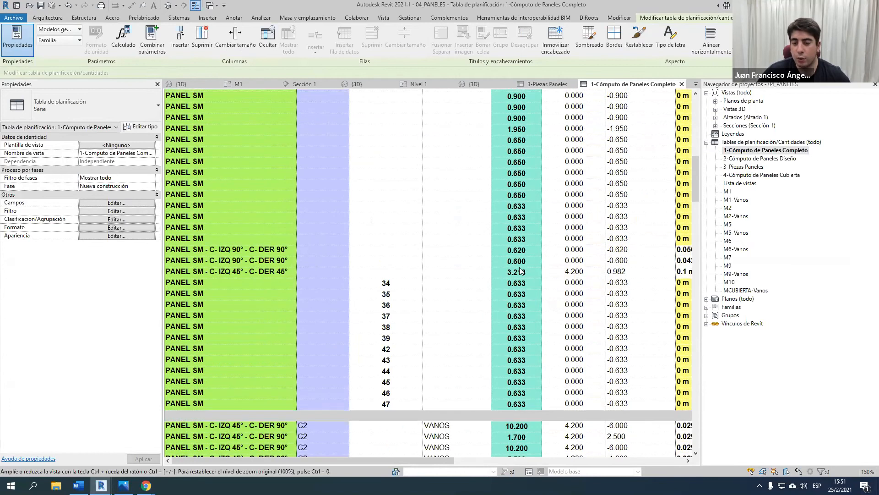
left_click_drag(383, 461, 486, 461)
scroll(667, 262, "up", 1, "ctrl")
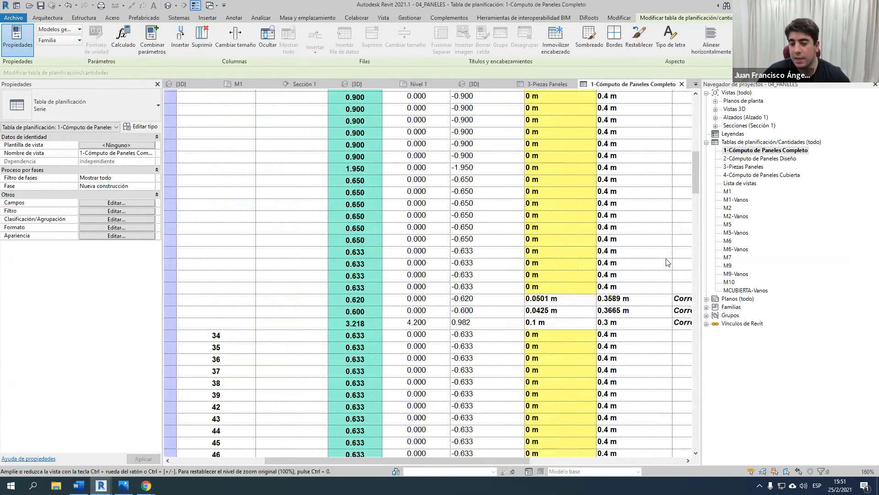
scroll(655, 273, "down", 2, "ctrl")
left_click_drag(478, 461, 548, 460)
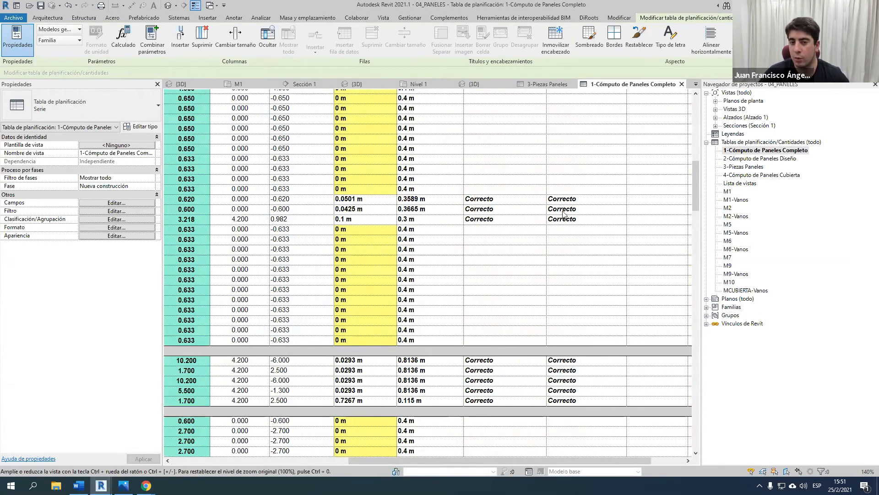
Step: Switch to the M1 floor plan and inspect the separate 45°-90° panel crossing the wall
left_click(239, 83)
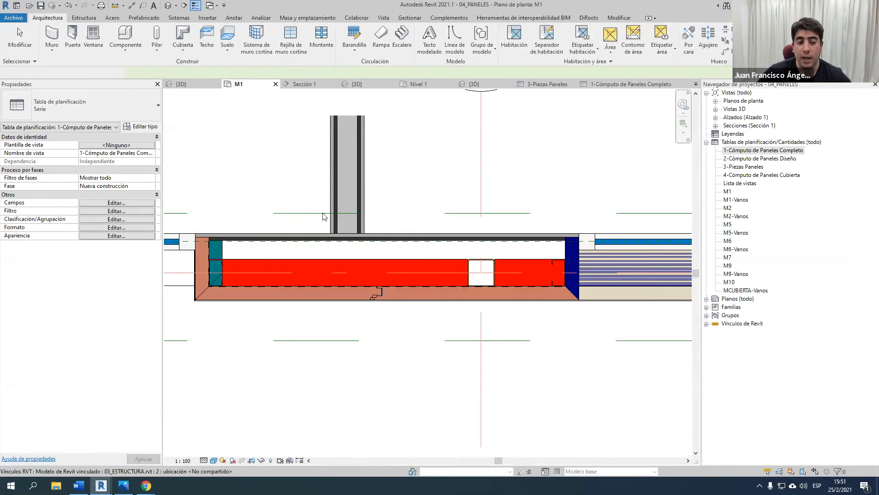
scroll(170, 259, "up", 3)
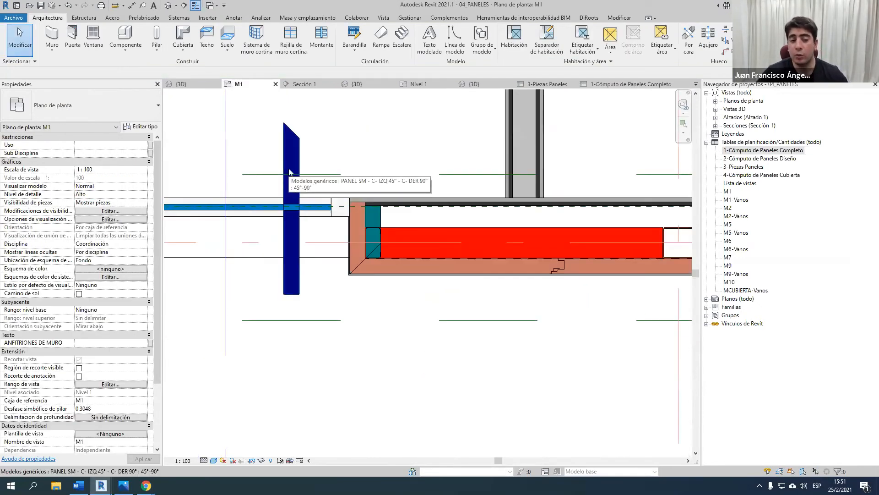
scroll(289, 171, "down", 3)
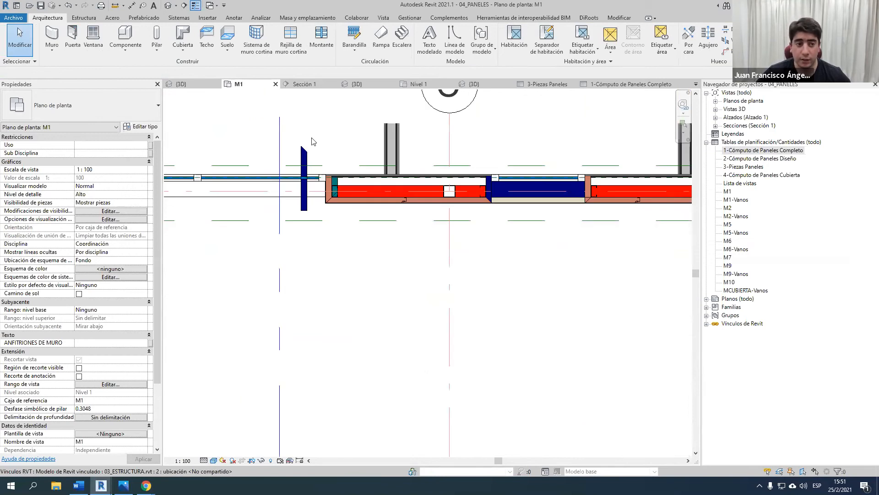
Step: Return to the 3D view and examine the open end of the structure and the model lines beyond its slab
left_click(168, 5)
middle_click_drag(284, 206, 540, 222, "shift")
middle_click_drag(279, 334, 544, 222)
scroll(314, 305, "up", 2)
middle_click_drag(314, 306, 348, 293, "shift")
scroll(411, 320, "up", 3)
middle_click_drag(348, 293, 337, 256)
scroll(336, 256, "down", 2)
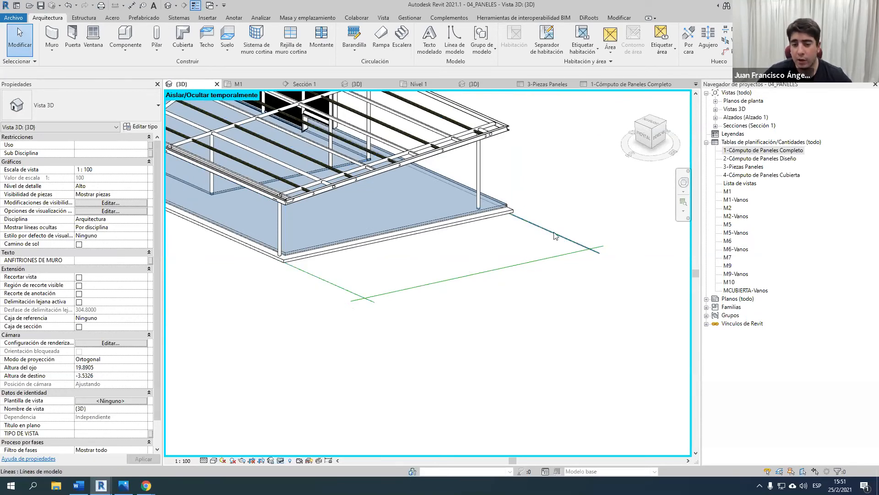
middle_click_drag(463, 257, 451, 298)
scroll(341, 288, "up", 1)
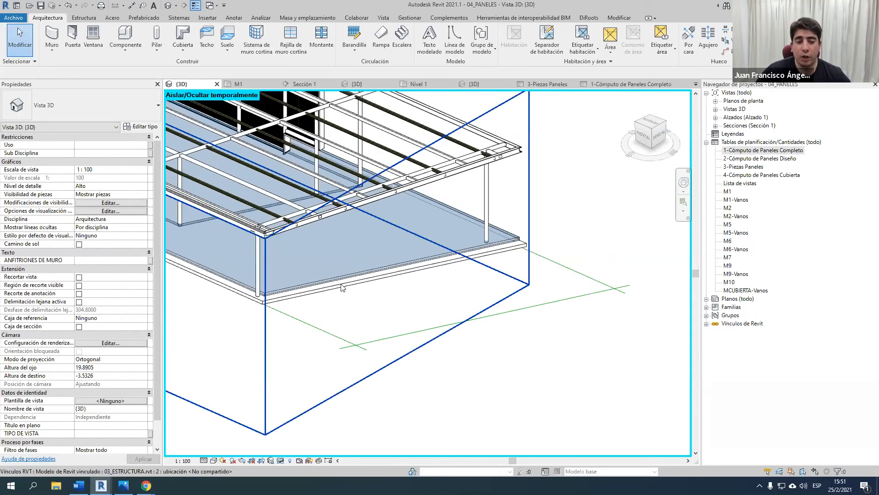
middle_click_drag(605, 282, 489, 314, "shift")
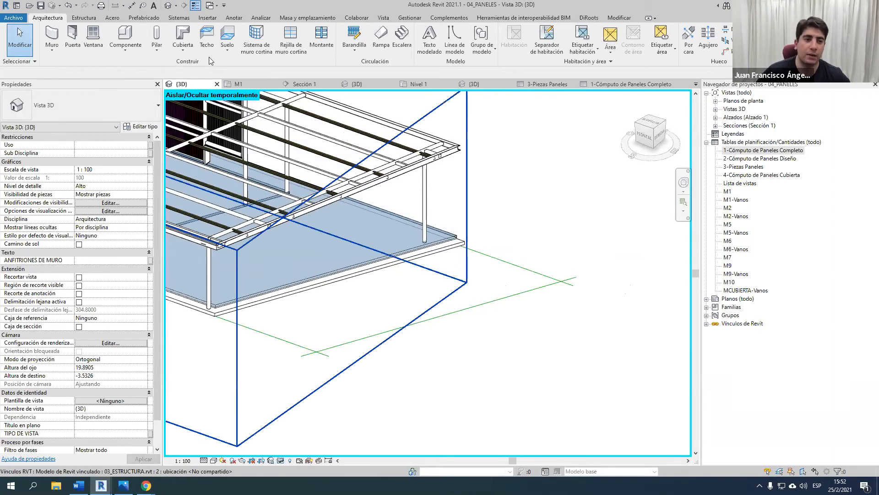
left_click(126, 50)
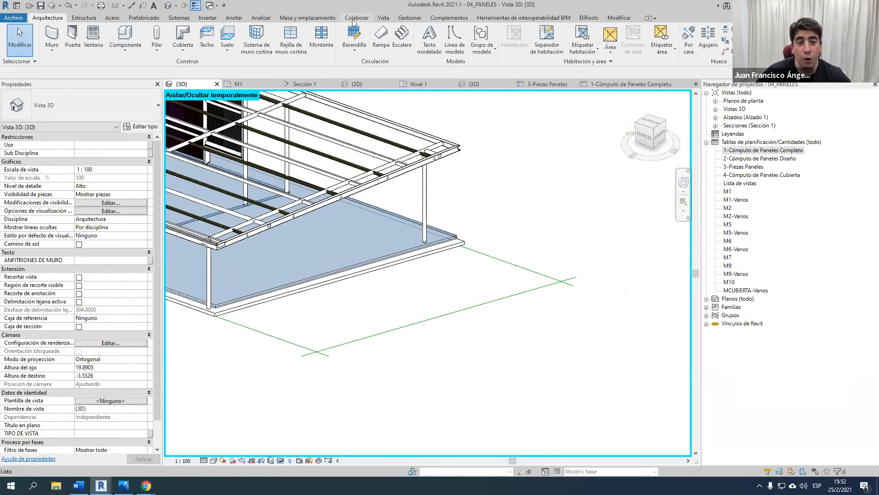
left_click(316, 20)
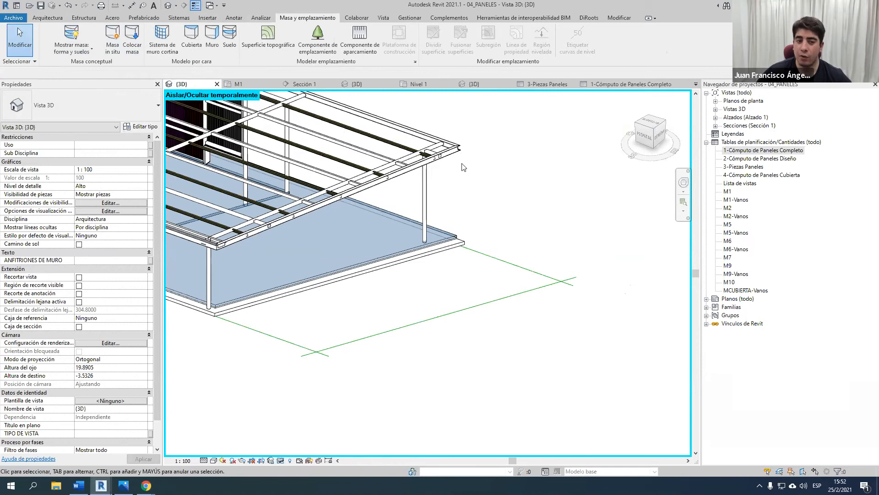
scroll(464, 174, "down", 3)
middle_click_drag(464, 173, 469, 232)
scroll(467, 231, "up", 3)
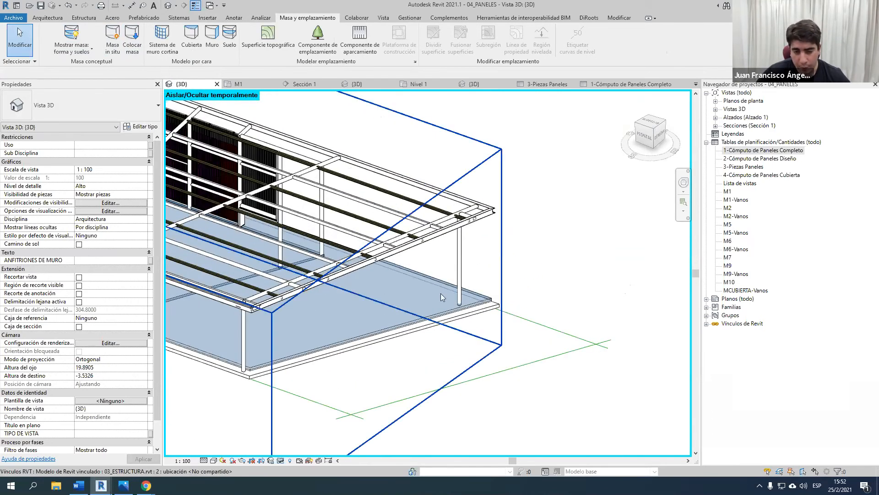
scroll(275, 371, "down", 3)
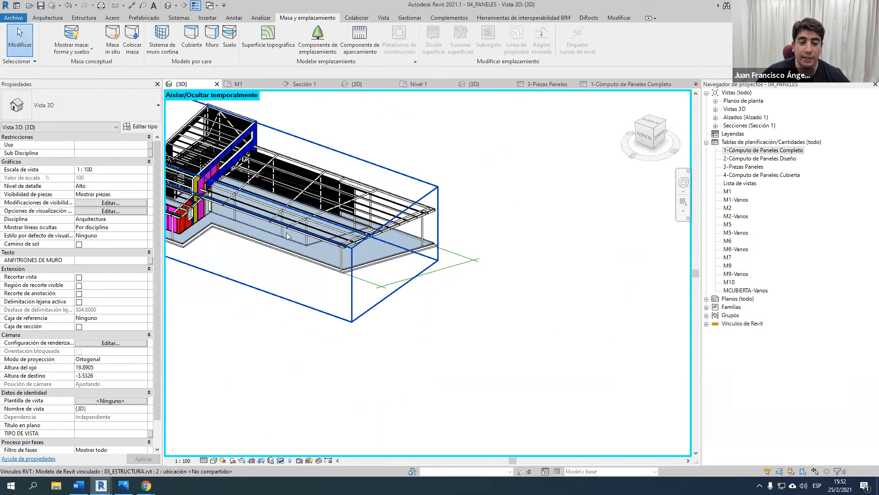
scroll(384, 210, "up", 2)
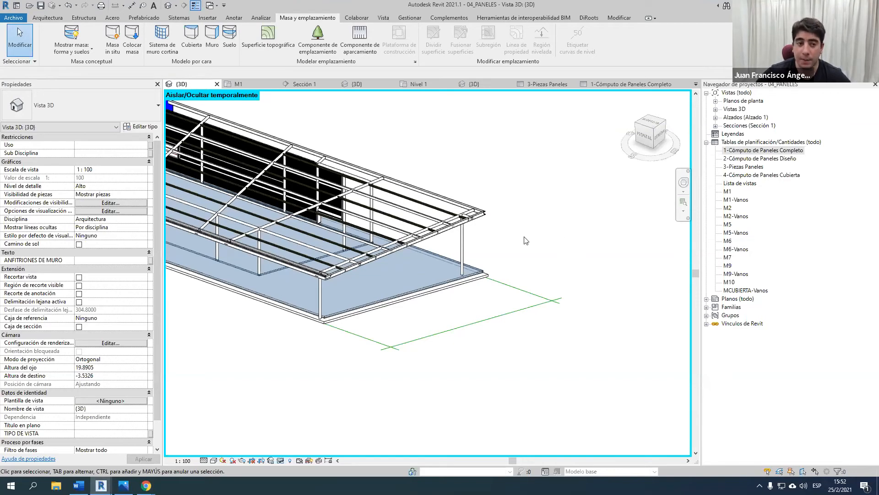
Step: Switch to the Familia insitu-cargable family and open its 3D view
left_click(210, 6)
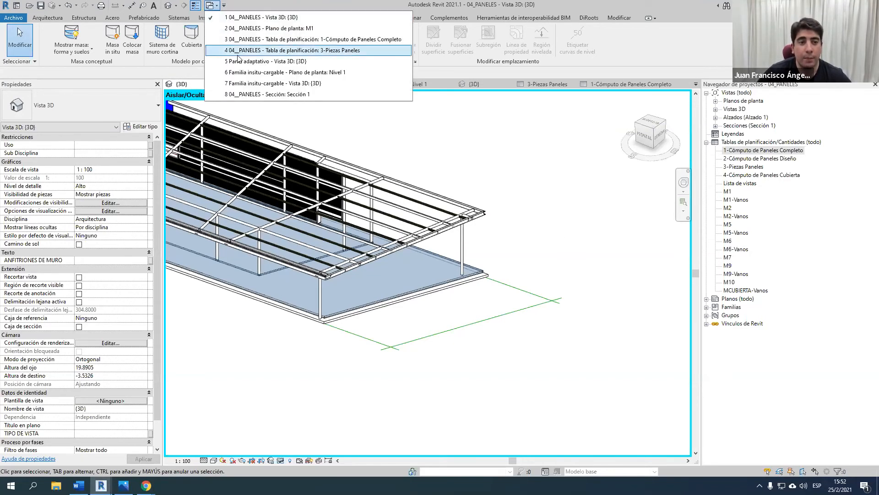
left_click(245, 72)
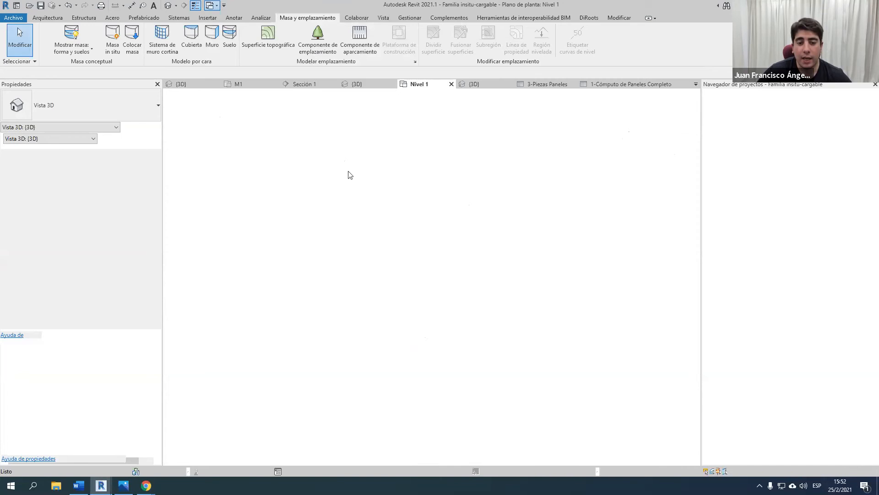
left_click(168, 5)
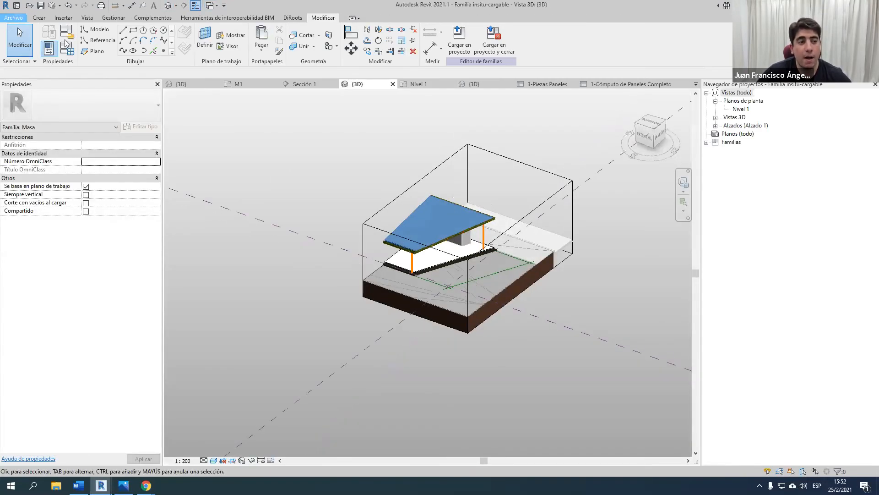
left_click(14, 17)
mouse_move(33, 52)
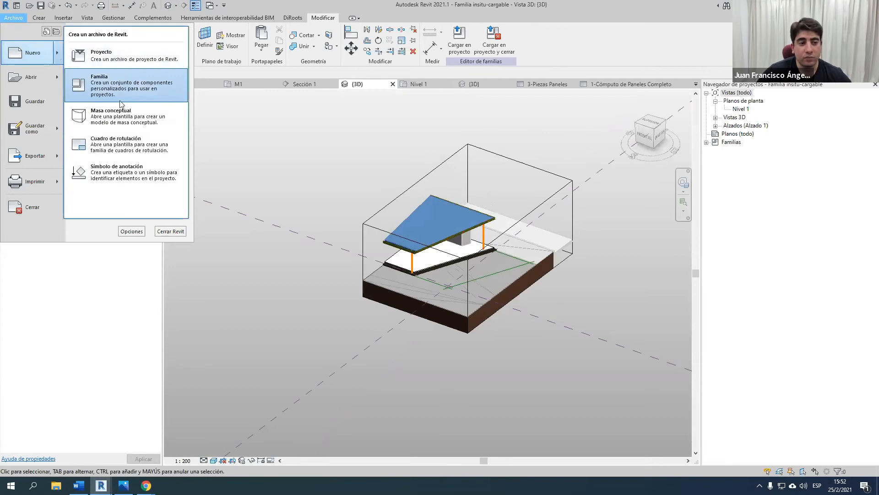
left_click(288, 151)
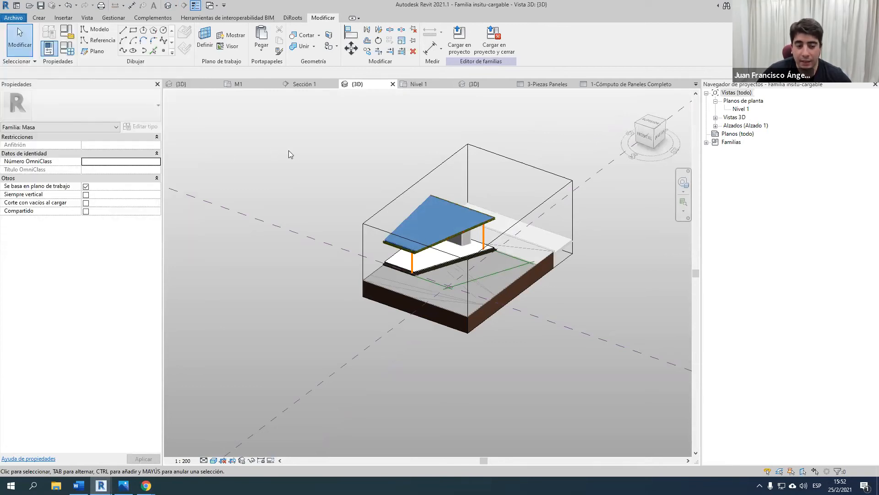
left_click(70, 19)
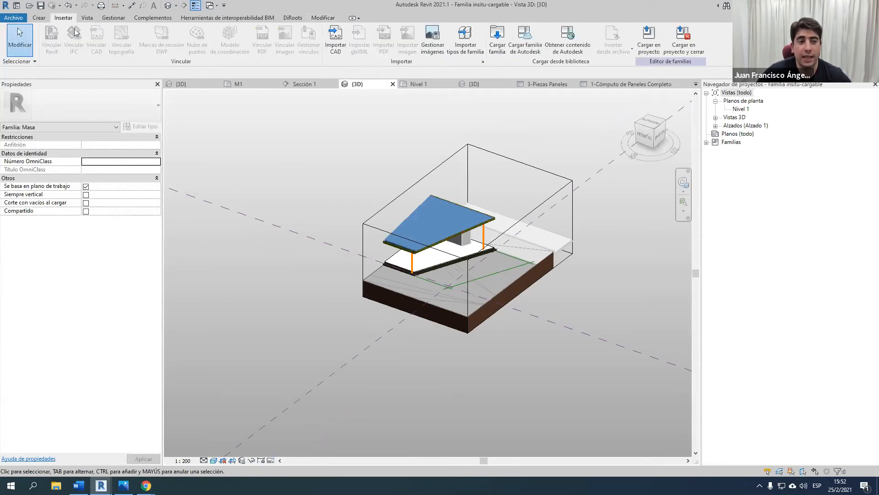
Step: Examine the imported structure's slanted roof, its edge beam corners and the green location lines on the ground
scroll(452, 219, "up", 5)
middle_click_drag(451, 220, 475, 237, "shift")
scroll(396, 238, "up", 5)
middle_click_drag(396, 238, 314, 223)
scroll(314, 223, "down", 5)
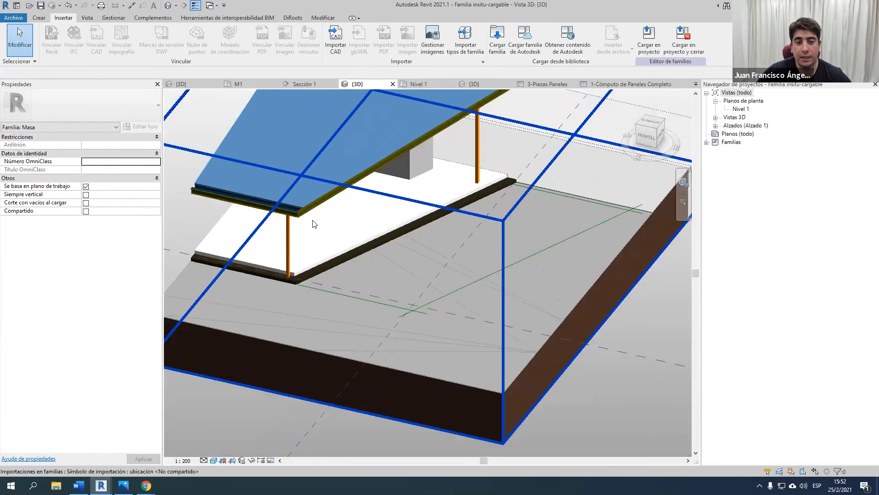
scroll(467, 114, "up", 5)
scroll(456, 183, "down", 4)
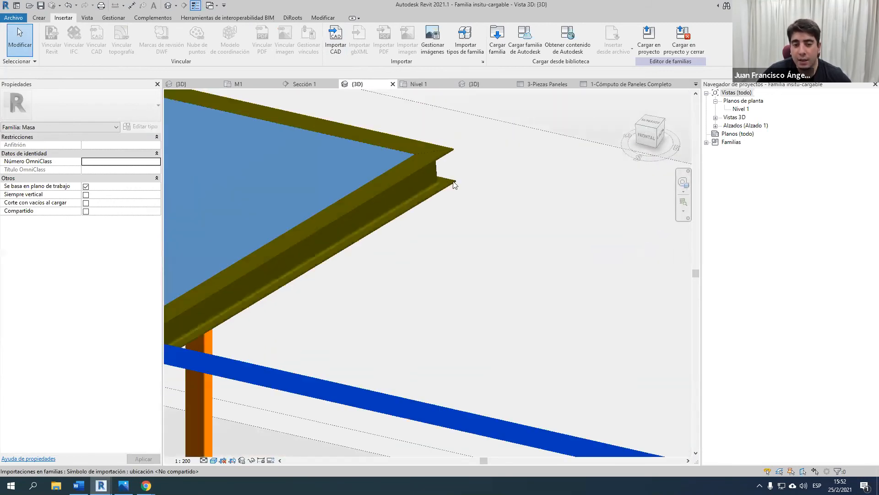
middle_click_drag(485, 214, 367, 189, "shift")
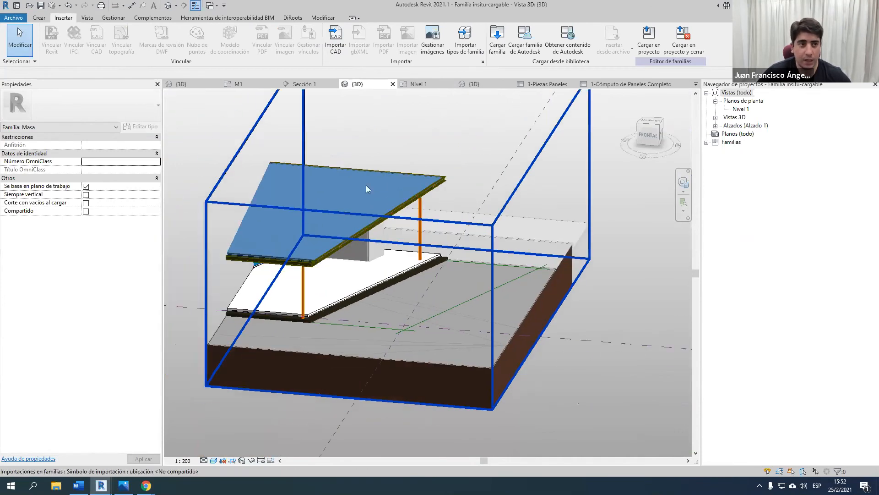
Step: Place reference points at the lower flange corners on both ends of the roof's slanted edge beam
left_click(45, 20)
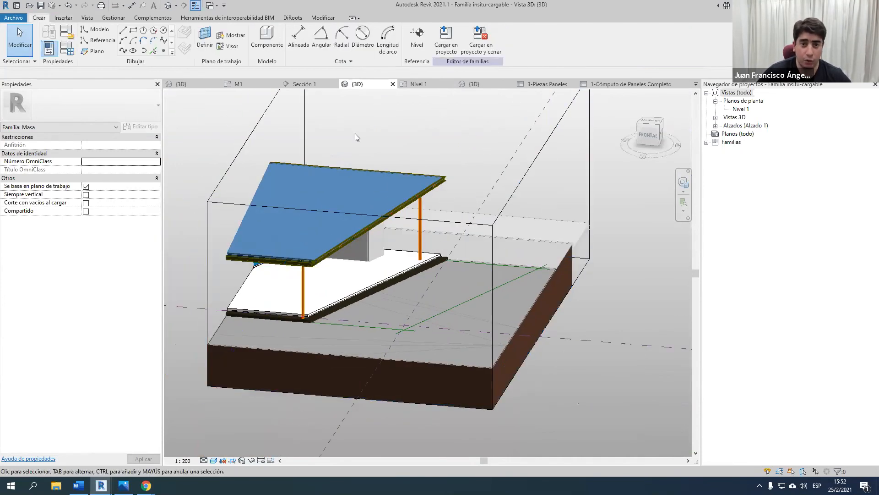
left_click(164, 51)
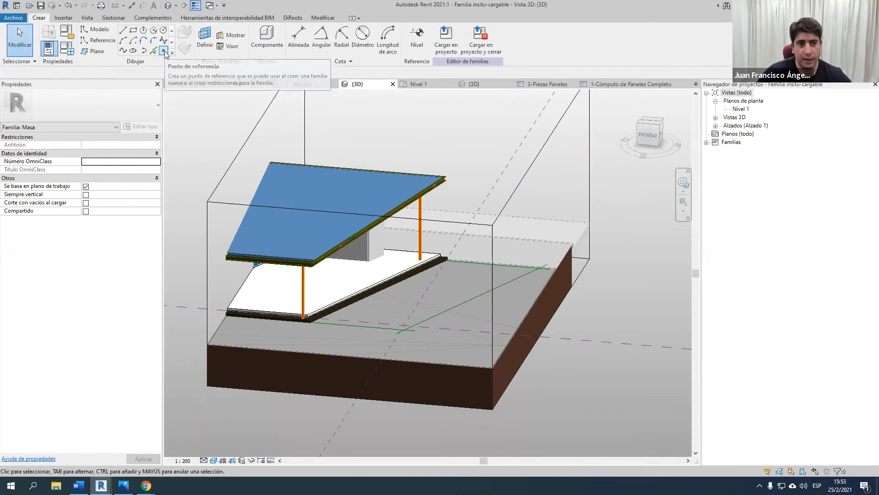
left_click(164, 51)
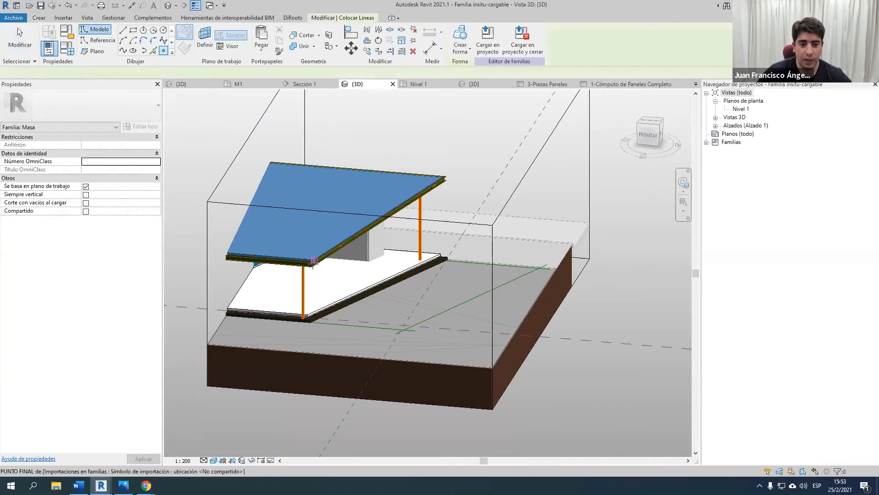
scroll(316, 254, "up", 5)
scroll(275, 330, "up", 2)
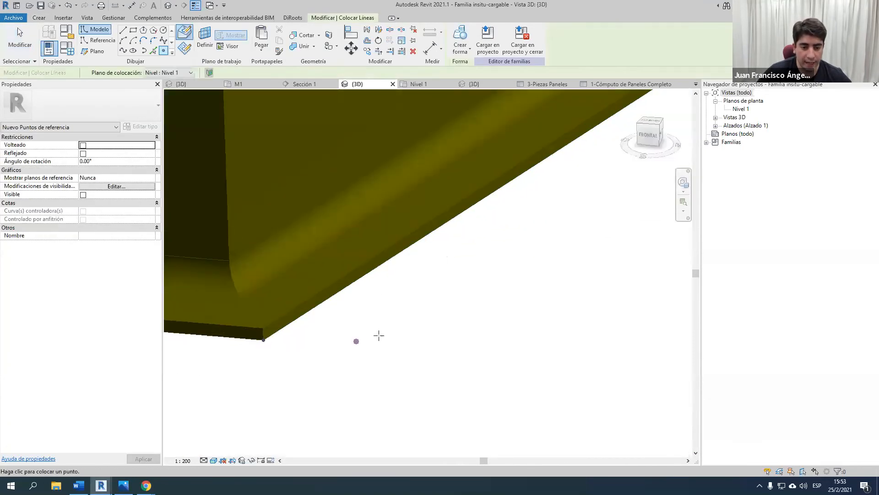
scroll(337, 314, "down", 4)
scroll(339, 318, "down", 4)
scroll(363, 280, "up", 7)
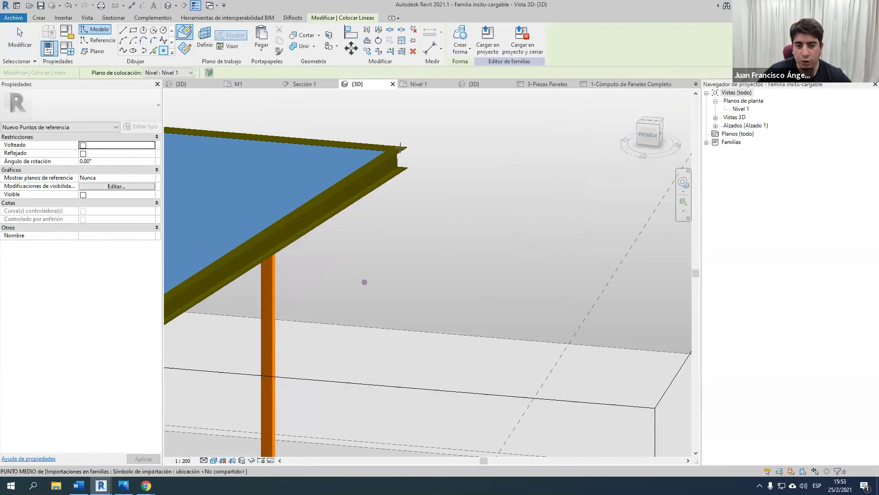
scroll(458, 237, "up", 2)
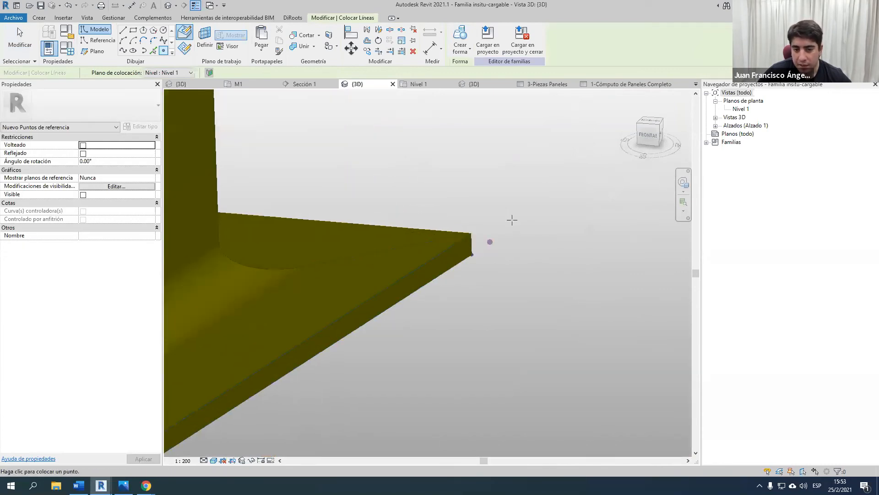
scroll(465, 218, "down", 6)
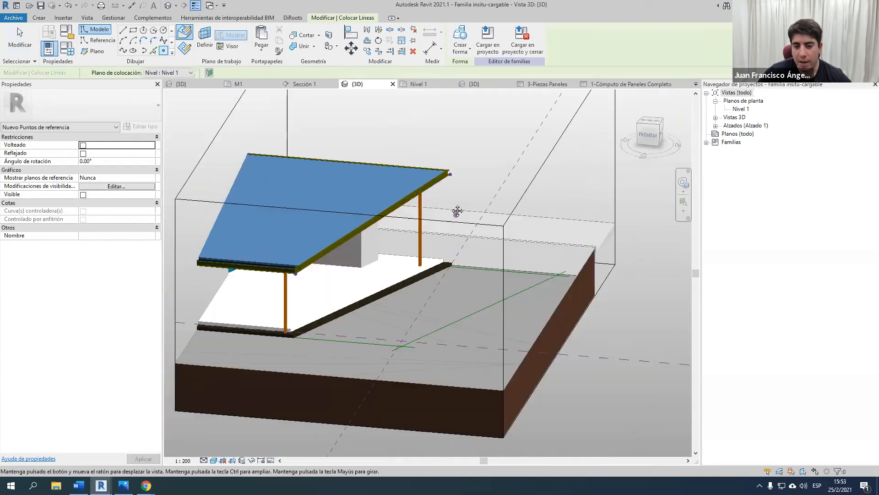
Step: Place reference points at the two intersections of the green location lines on the ground, and finish placing points
scroll(410, 303, "up", 5)
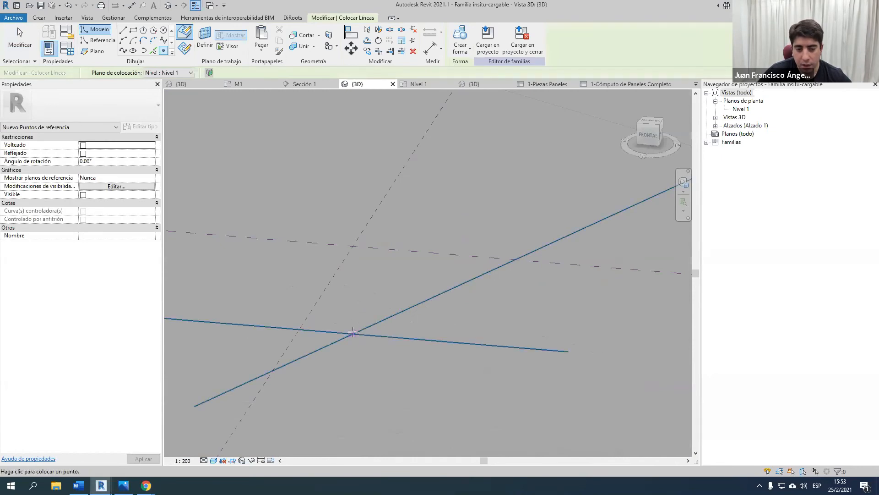
scroll(368, 281, "down", 3)
middle_click_drag(369, 280, 267, 343)
scroll(267, 343, "up", 3)
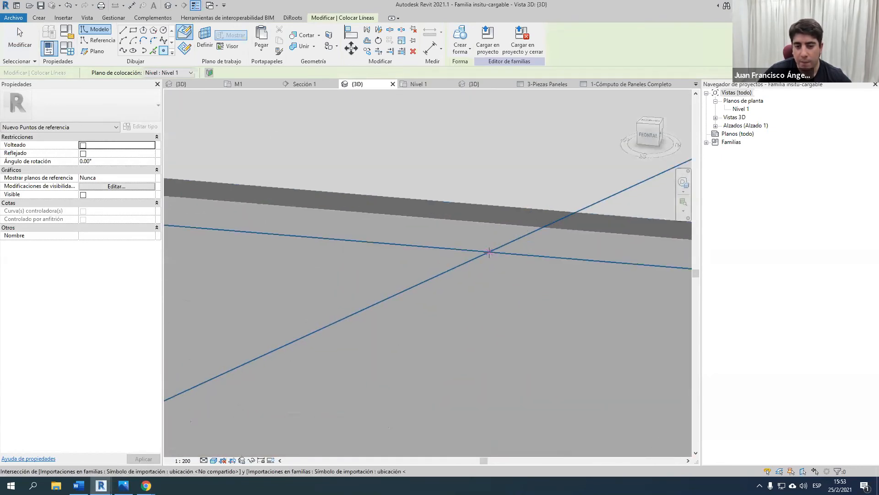
scroll(493, 252, "down", 5)
key("Escape")
key("Escape")
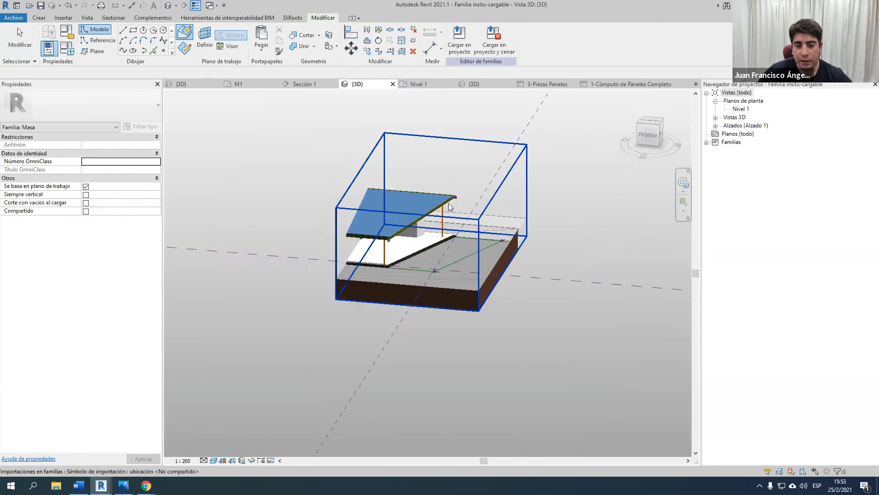
Step: Delete the imported 03_PANELES - Vista 3D.dwg model from the family and undo the deletion
left_click(477, 217)
scroll(448, 203, "up", 3)
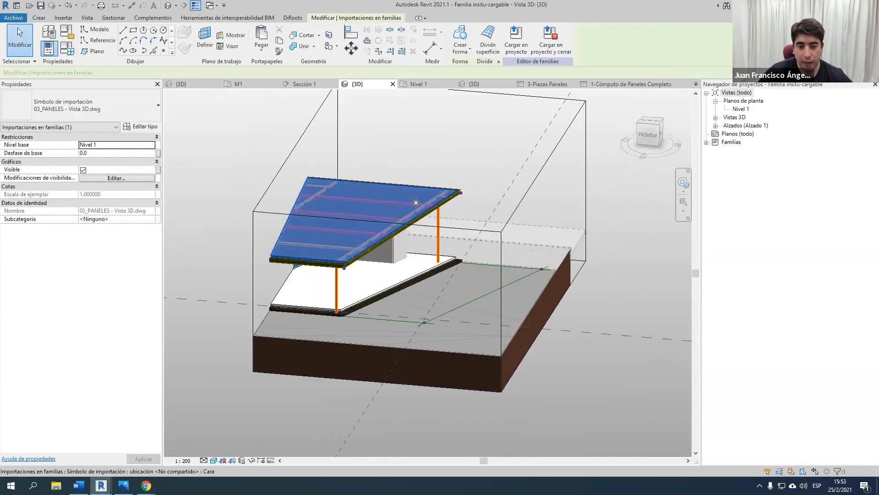
key("Escape")
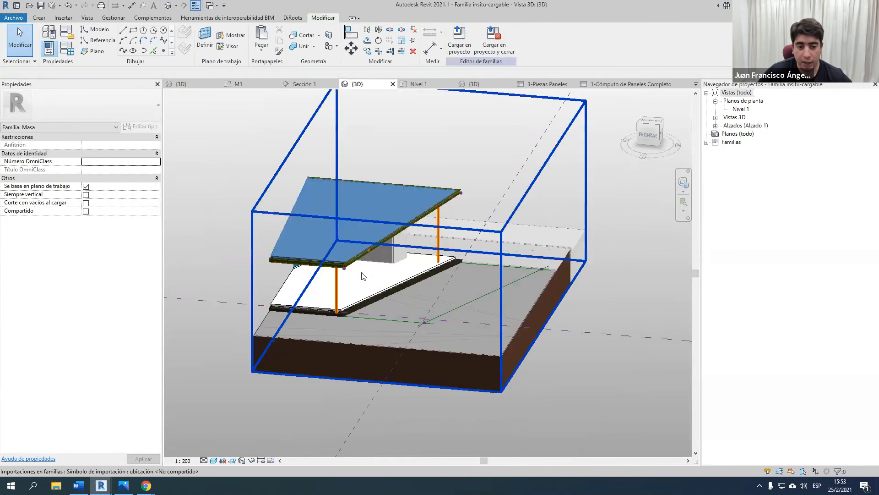
left_click(377, 277)
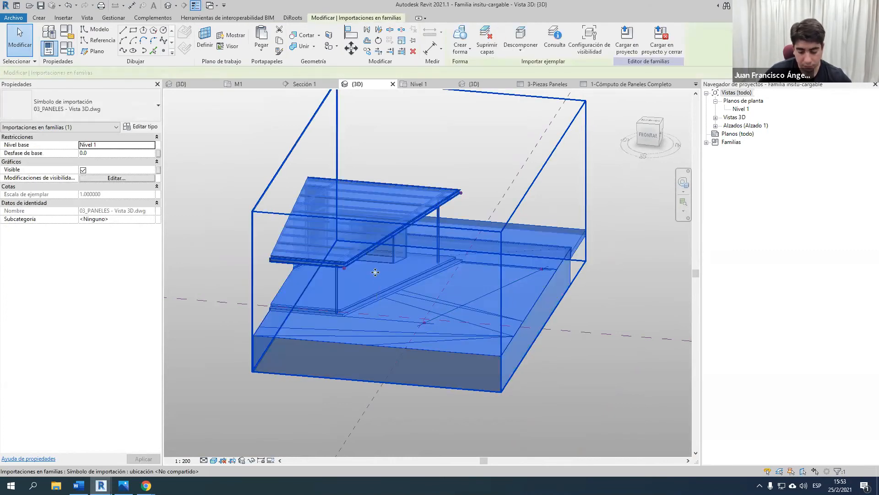
key("Delete")
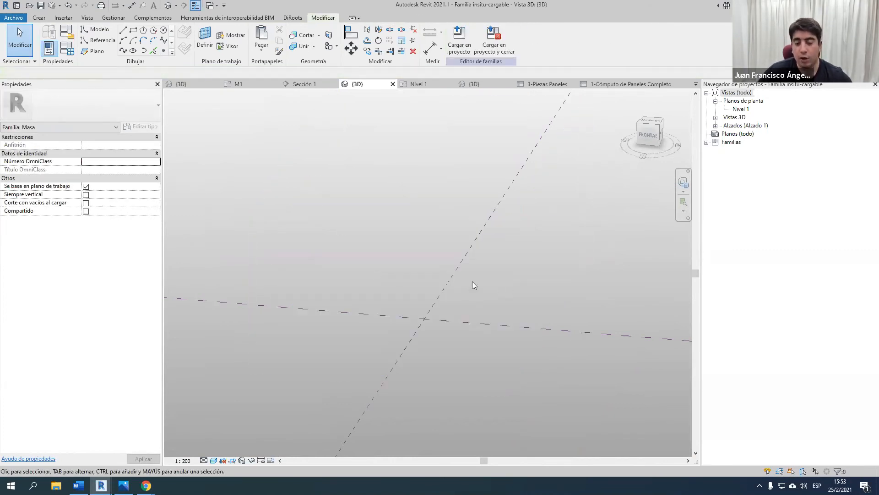
key("ctrl+z")
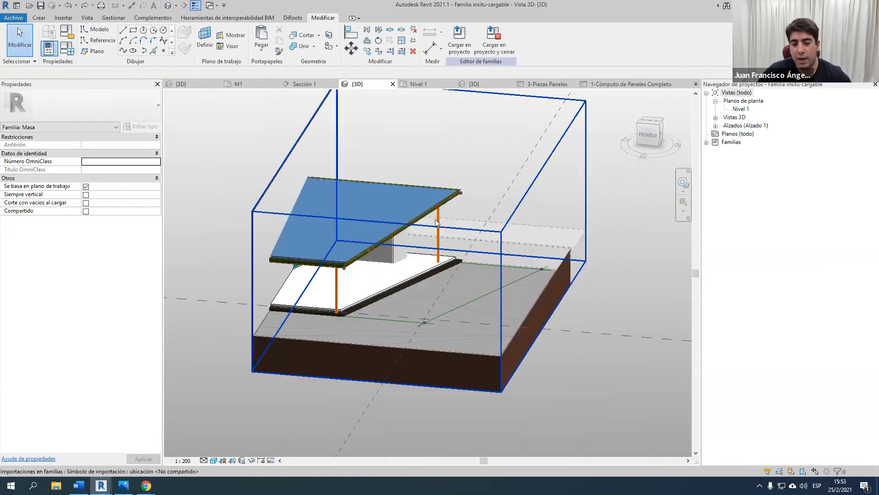
left_click(419, 193)
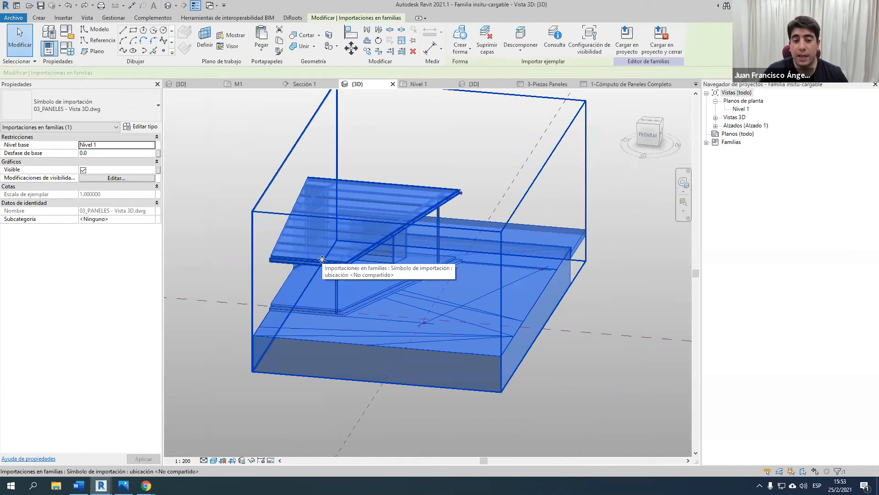
key("Escape")
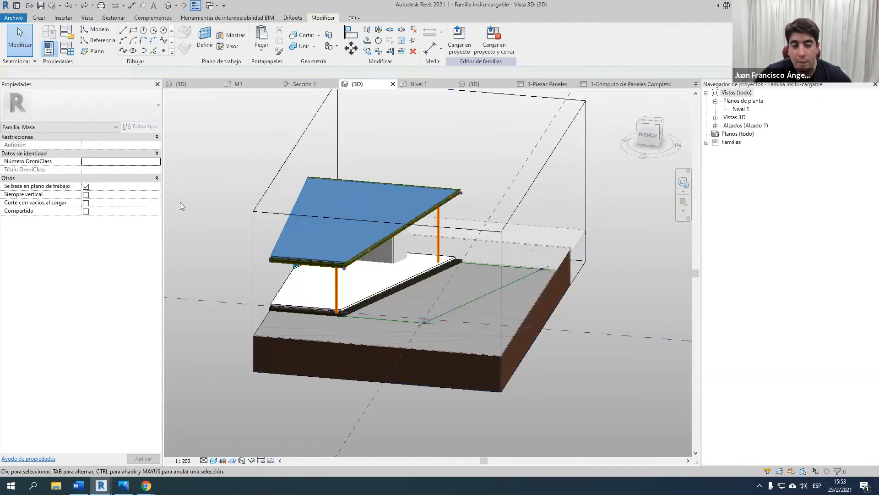
Step: Use Spline Through Points to connect the two roof-corner points, and the far roof corner to the far ground point
left_click_drag(385, 290, 386, 291)
left_click_drag(440, 156, 471, 205)
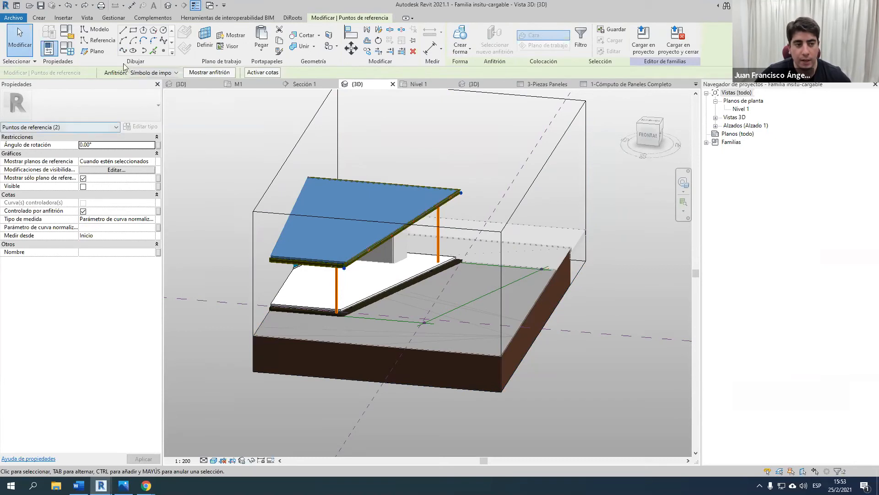
left_click(126, 53)
left_click(475, 183)
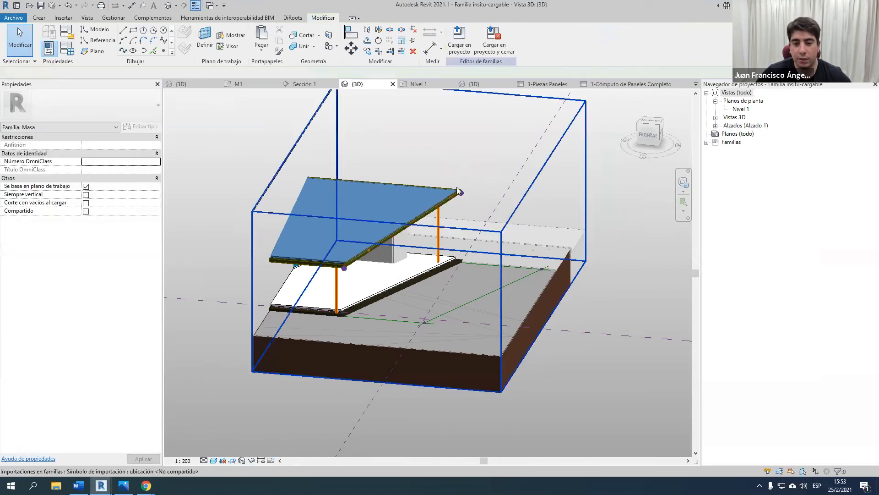
left_click(462, 194)
left_click(542, 269, "ctrl")
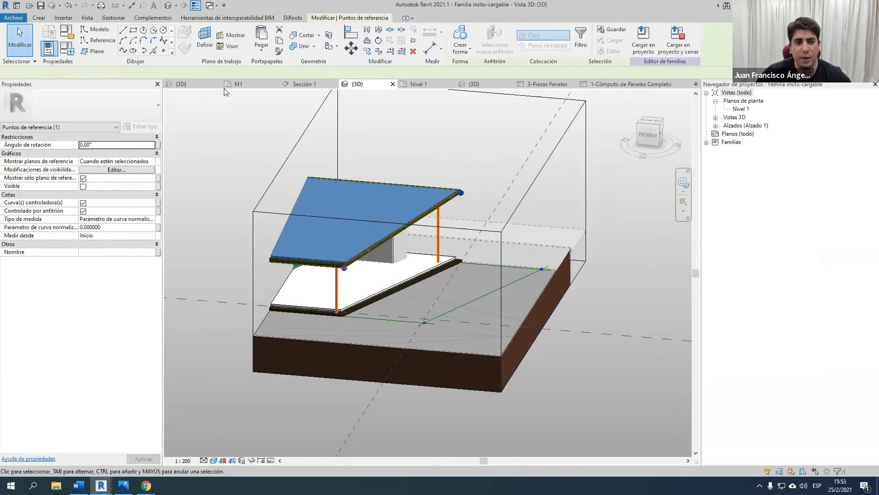
left_click(123, 51)
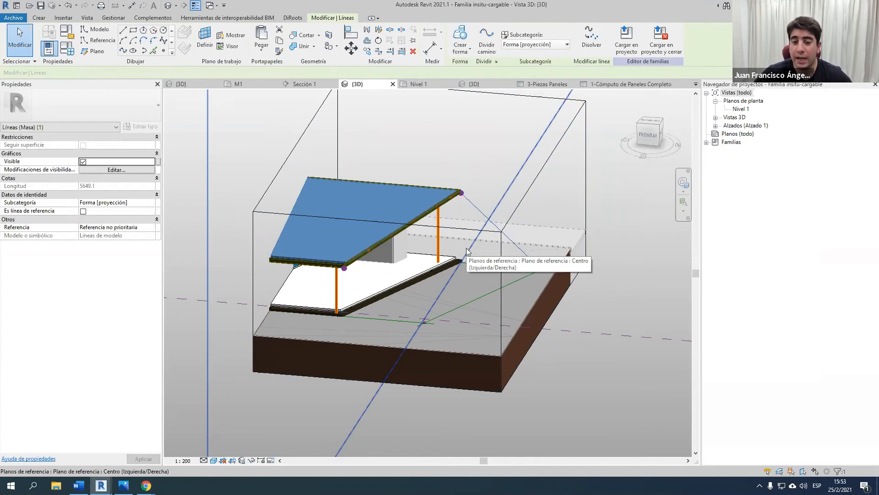
left_click(586, 303)
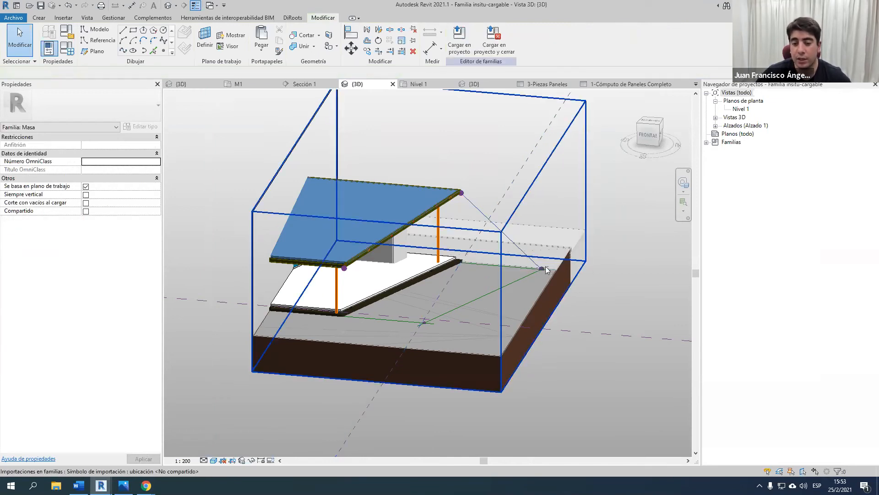
Step: Use Spline Through Points to connect the two ground points, and the near ground point to the near roof corner
scroll(372, 320, "up", 1)
left_click(433, 323, "ctrl")
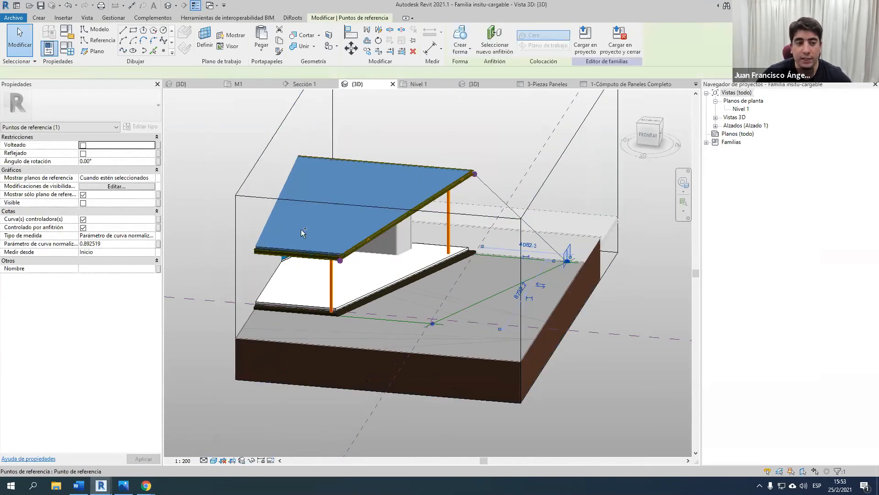
left_click(122, 50)
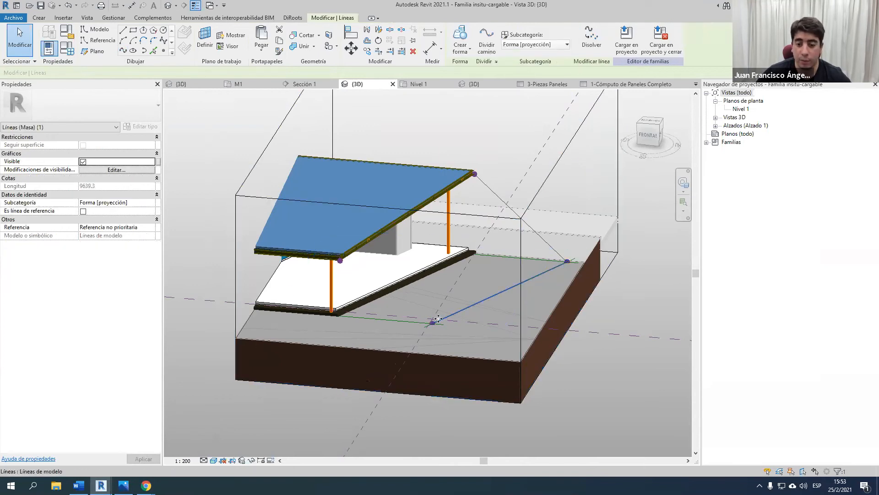
scroll(429, 329, "up", 2)
key("Escape")
left_click(428, 327)
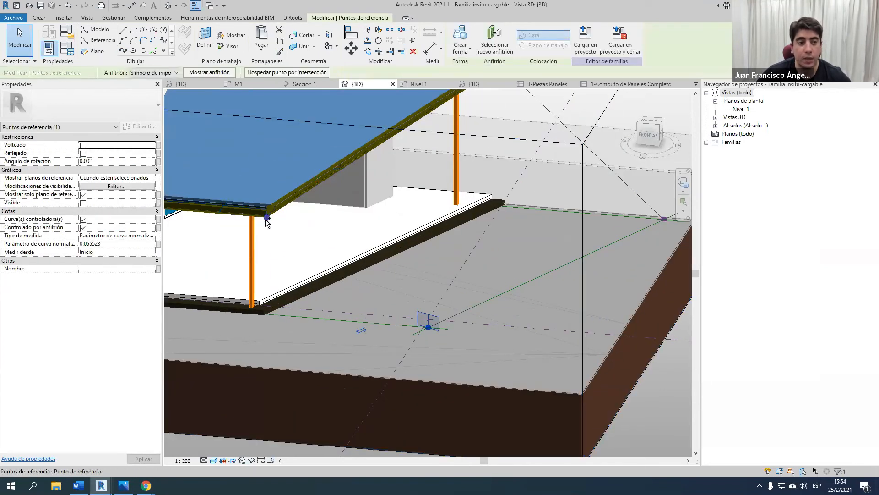
left_click(267, 218, "ctrl")
left_click(122, 51)
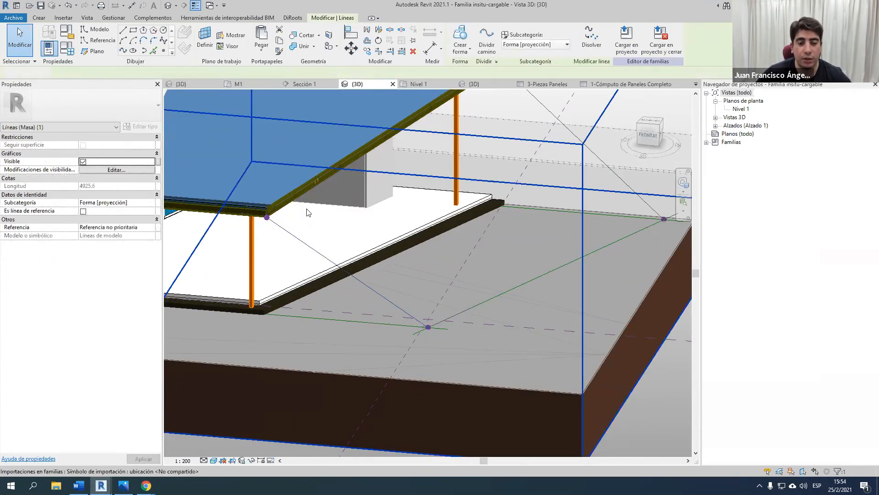
key("Escape")
Step: Temporarily hide the imported DWG model so the four-line loop and its reference points stand alone
scroll(283, 178, "down", 2)
left_click(283, 177)
middle_click_drag(283, 178, 430, 148, "shift")
key("h")
key("h")
mouse_move(431, 210)
middle_mouse_down("shift")
mouse_move(269, 133)
mouse_move(234, 210)
mouse_move(379, 222)
mouse_move(490, 274)
mouse_move(610, 224)
mouse_move(377, 167)
middle_mouse_up("shift")
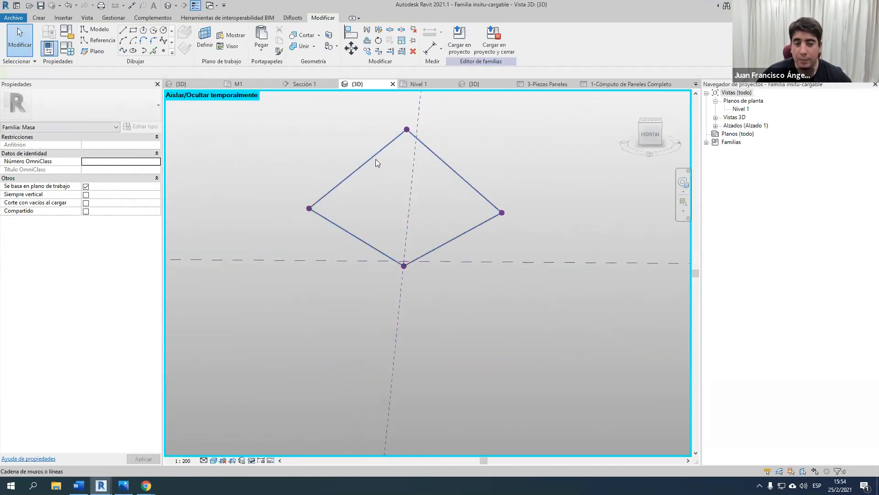
Step: Create a form surface from the chain of four connected lines, and open the Nivel 1 floor plan
left_click(375, 160)
scroll(374, 159, "up", 3)
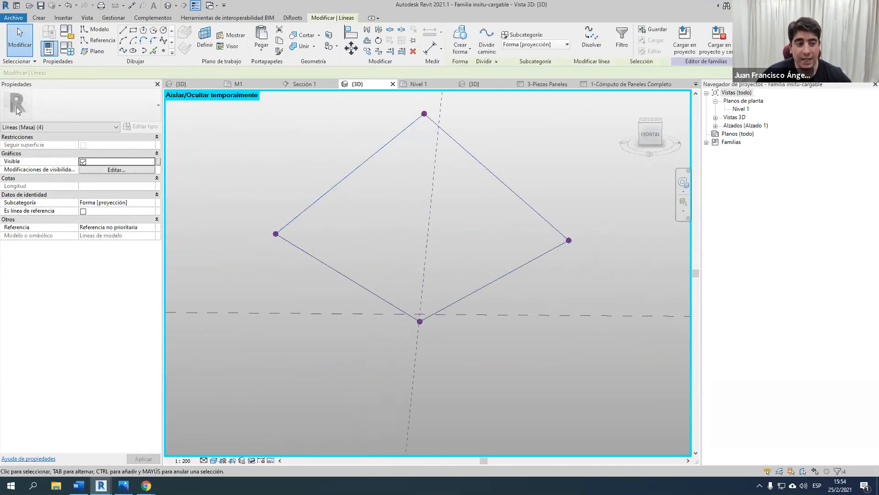
middle_click_drag(534, 293, 557, 279, "shift")
double_click(739, 109)
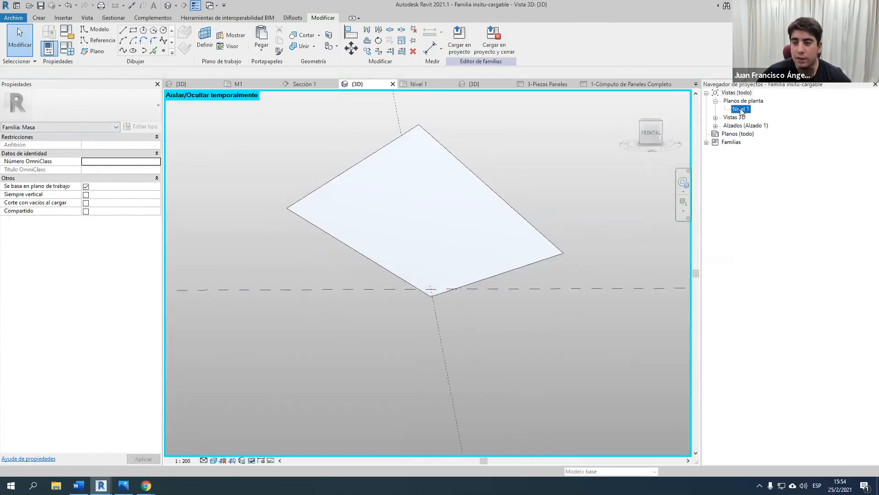
Step: Draw a section parallel to the surface's sloped outer edge in the Nivel 1 plan, facing the surface, and open its view
scroll(367, 220, "up", 2)
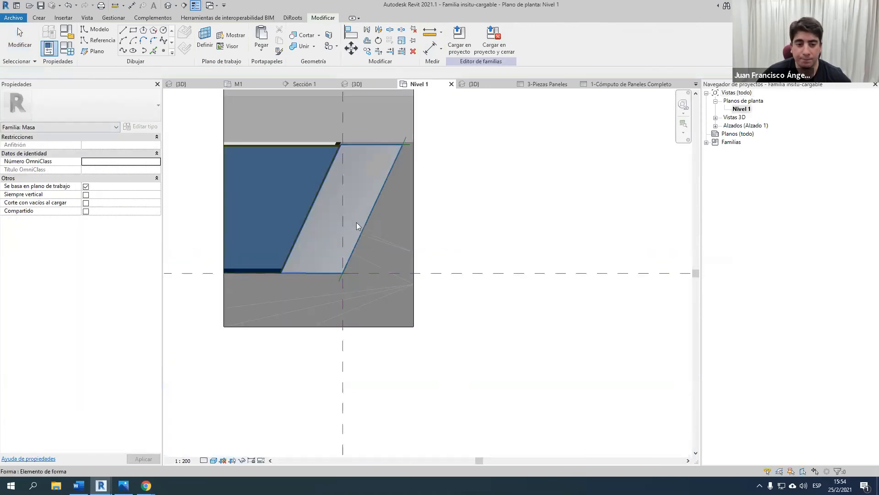
left_click(183, 8)
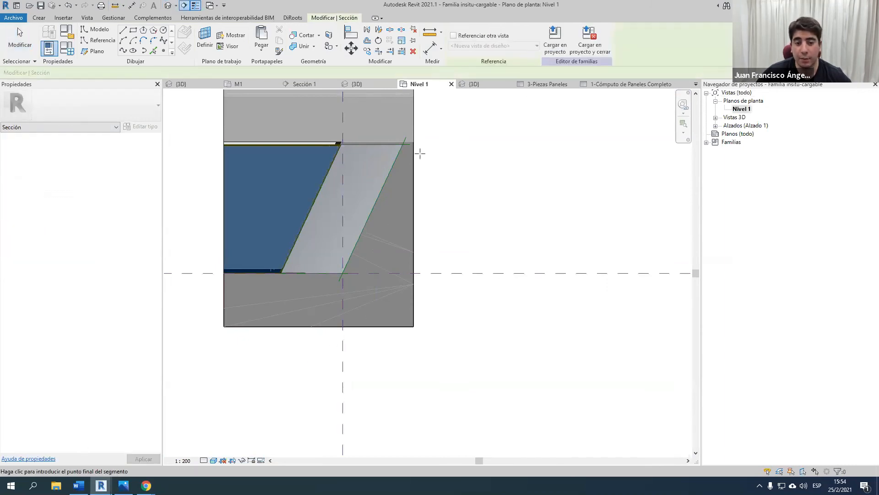
left_click(347, 318)
middle_click_drag(453, 108, 434, 146)
left_click(433, 146)
key("Escape")
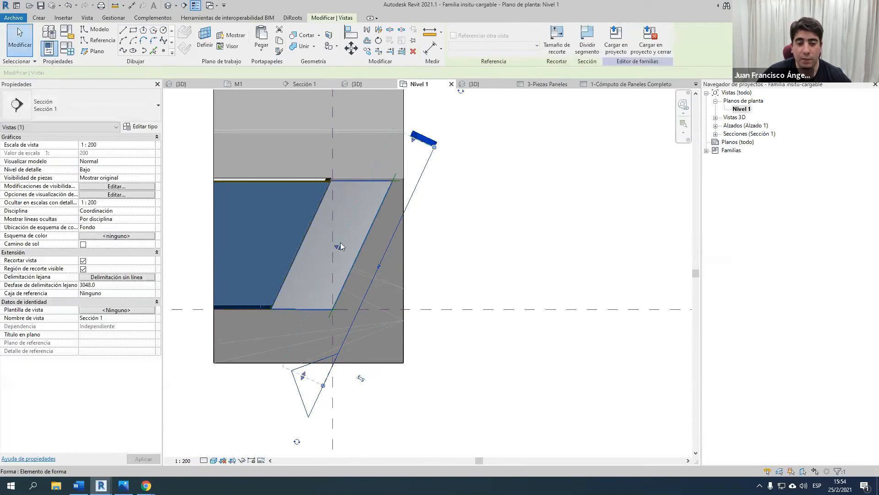
right_click(413, 189)
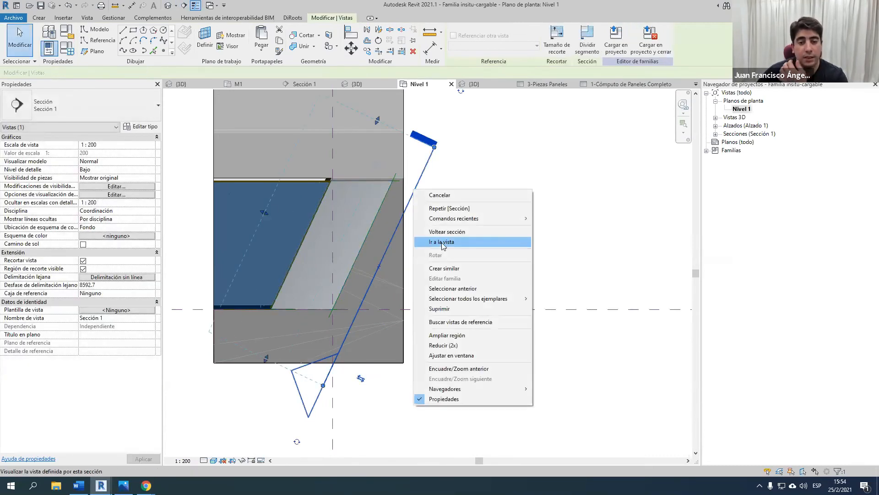
left_click(445, 243)
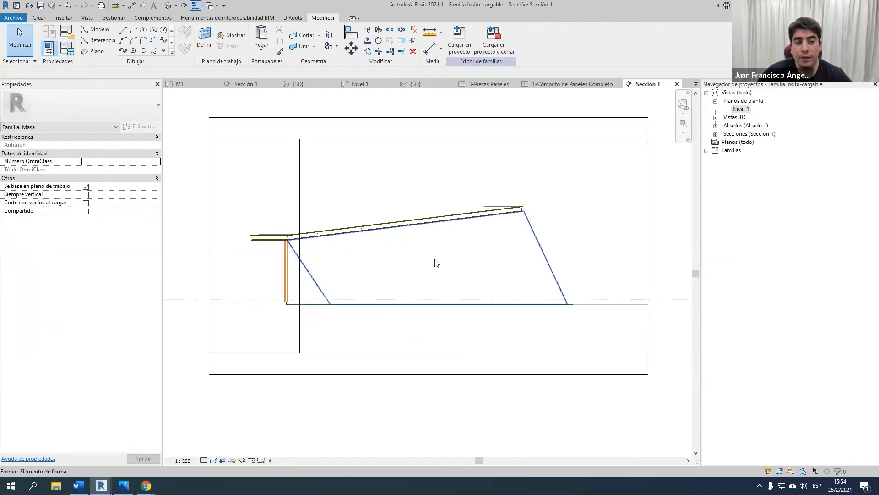
Step: Draw four steep reference planes at varying angles across the sloped surface in the section view
scroll(478, 190, "up", 2)
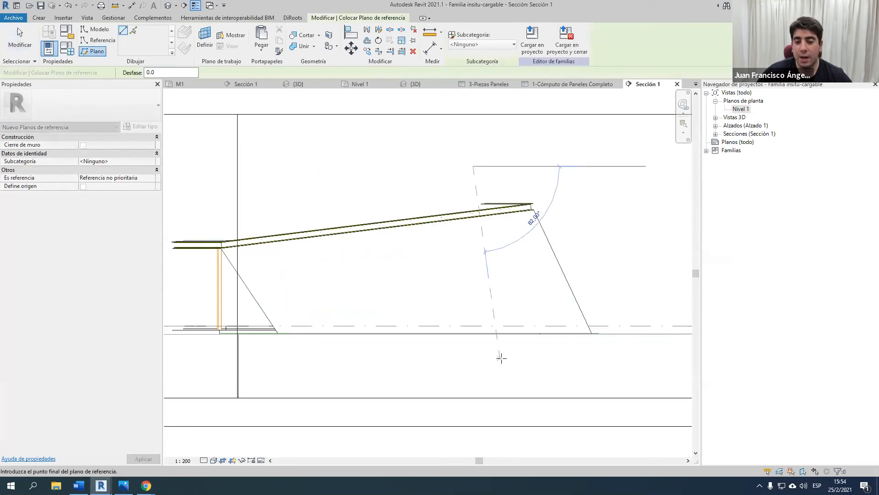
key("Escape")
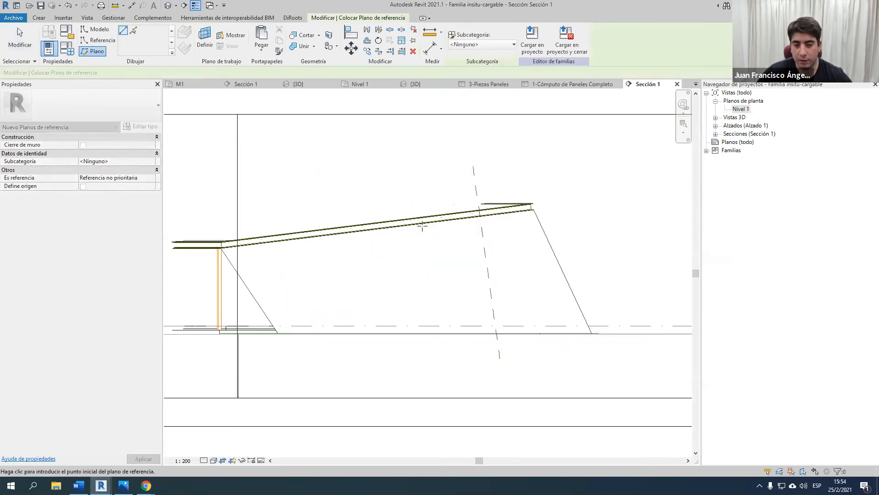
left_click(420, 193)
left_click(411, 373)
left_click(317, 206)
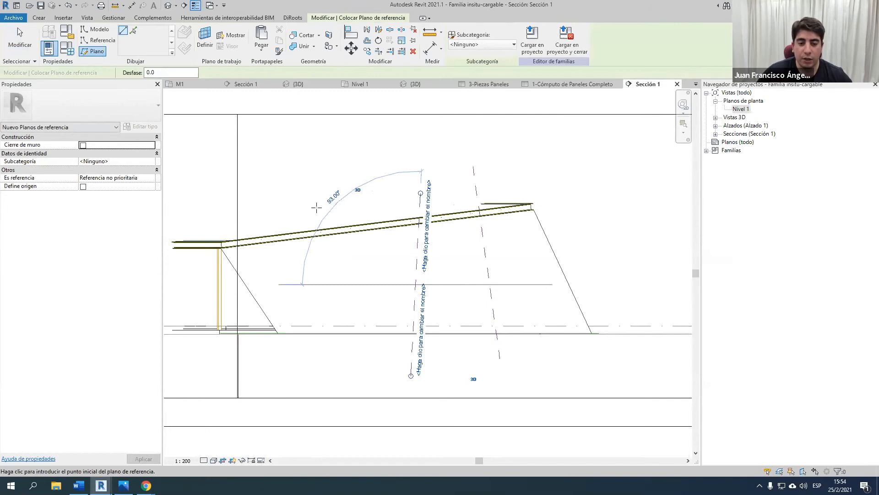
left_click(365, 361)
left_click(284, 221)
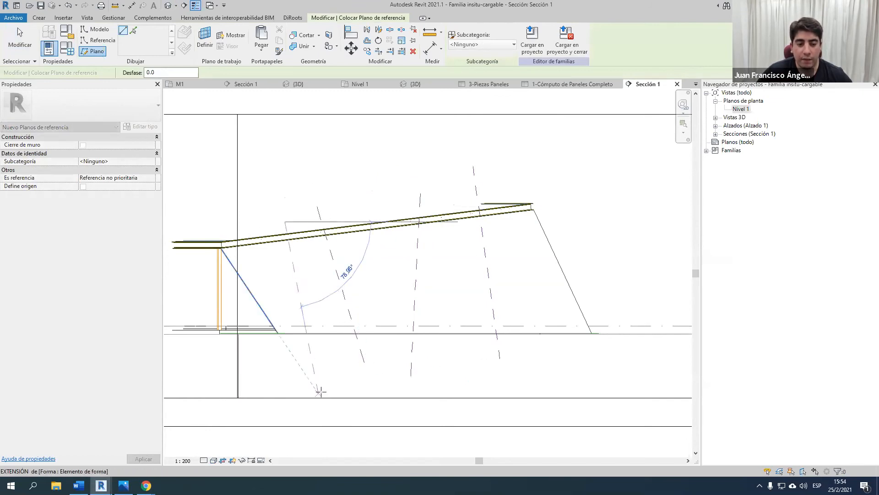
left_click(318, 393)
Step: Draw two nearly horizontal reference planes across the surface, one through its upper part and one through its lower part
left_click(198, 294)
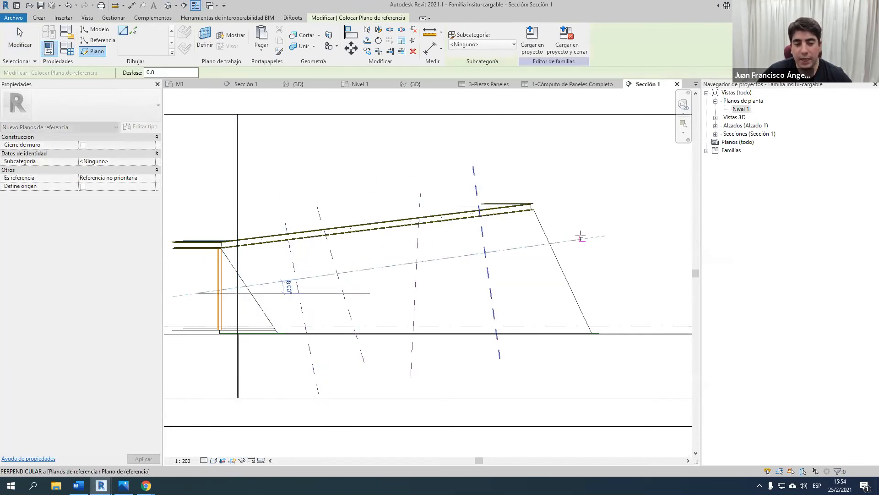
key("Escape")
left_click(197, 273)
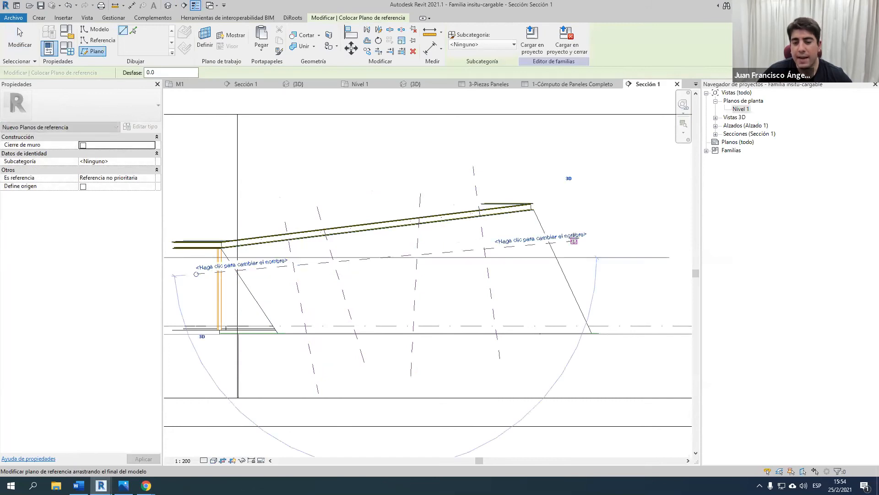
left_click(186, 306)
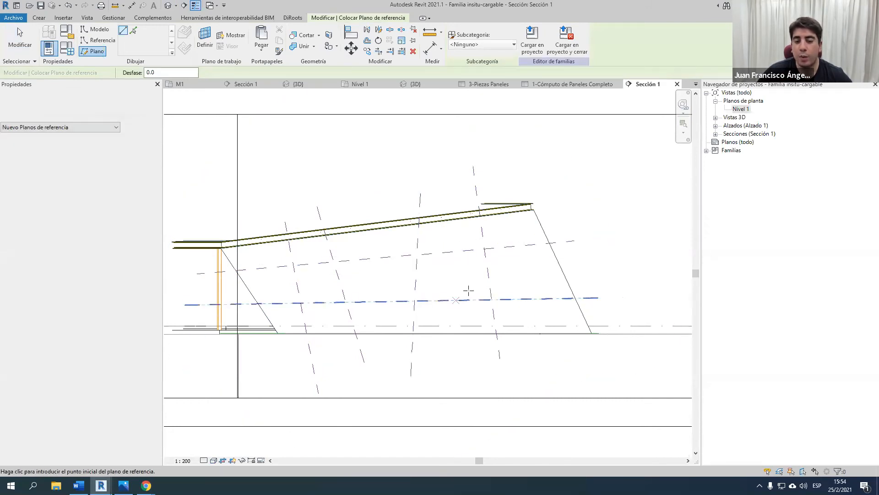
scroll(501, 248, "up", 3)
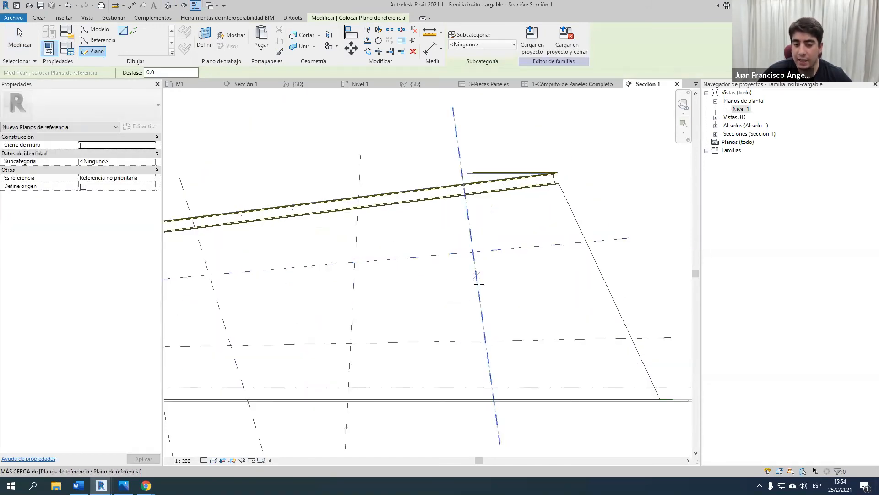
scroll(621, 316, "down", 3)
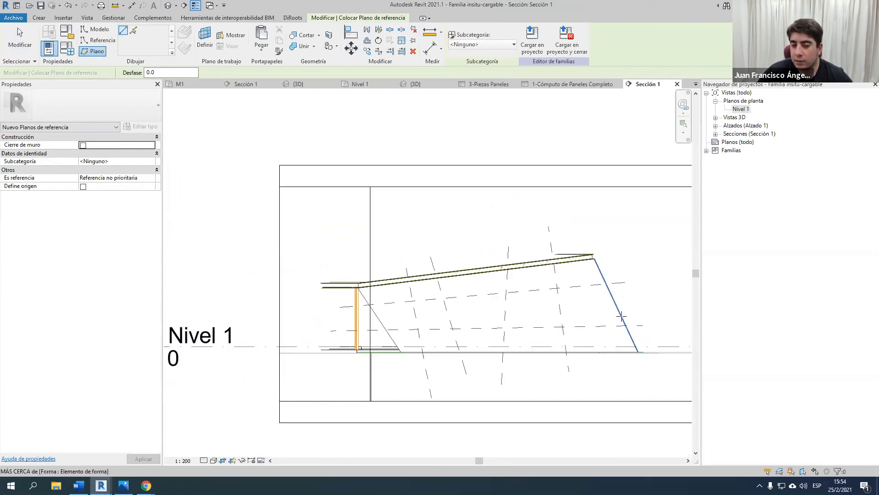
scroll(621, 316, "up", 2)
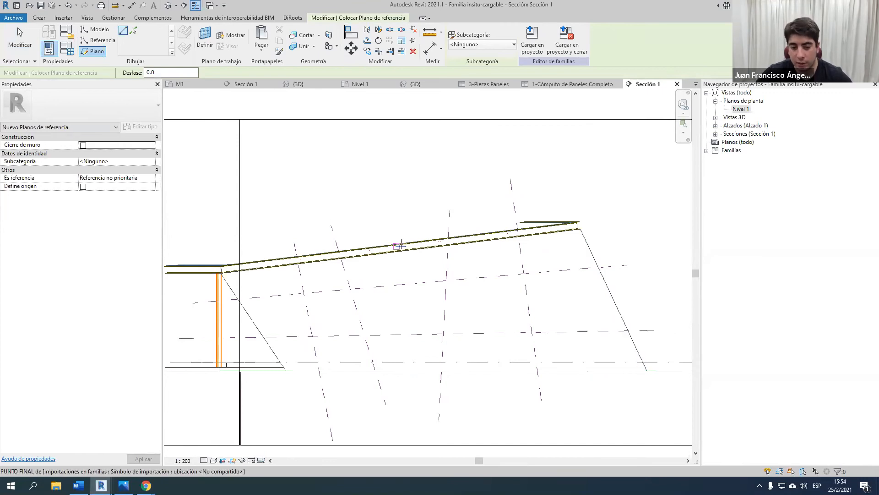
key("Escape")
key("Escape")
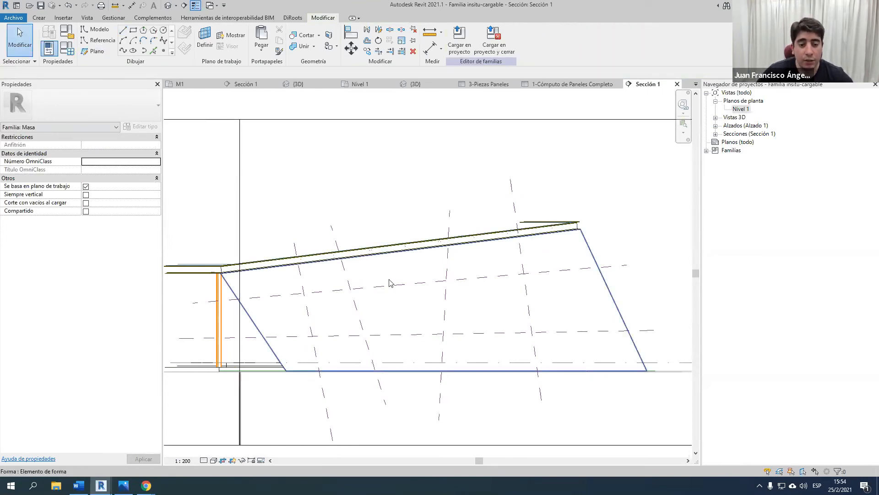
Step: Divide the form surface and turn off both its U grid and its V grid
left_click(389, 283)
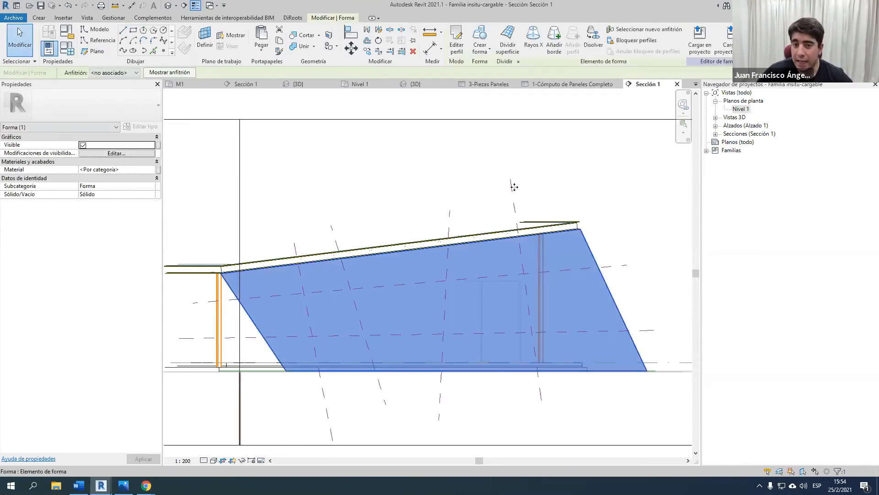
left_click(510, 48)
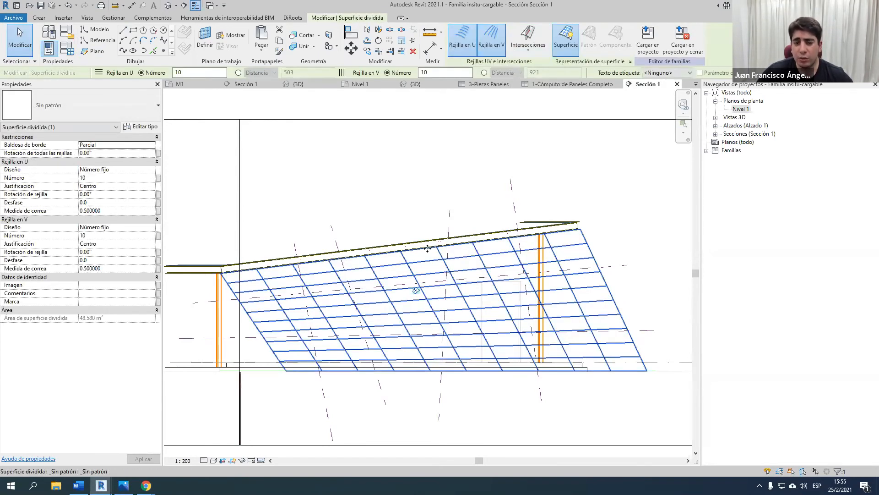
left_click(470, 42)
left_click(493, 44)
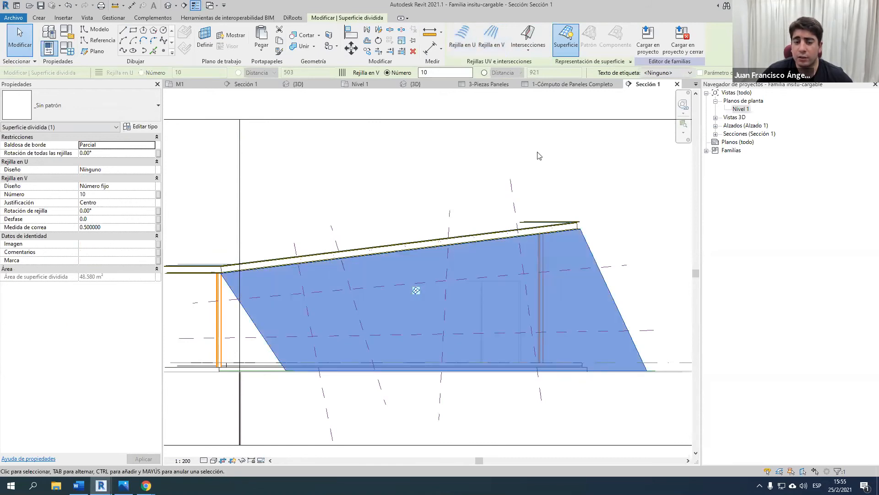
left_click(534, 53)
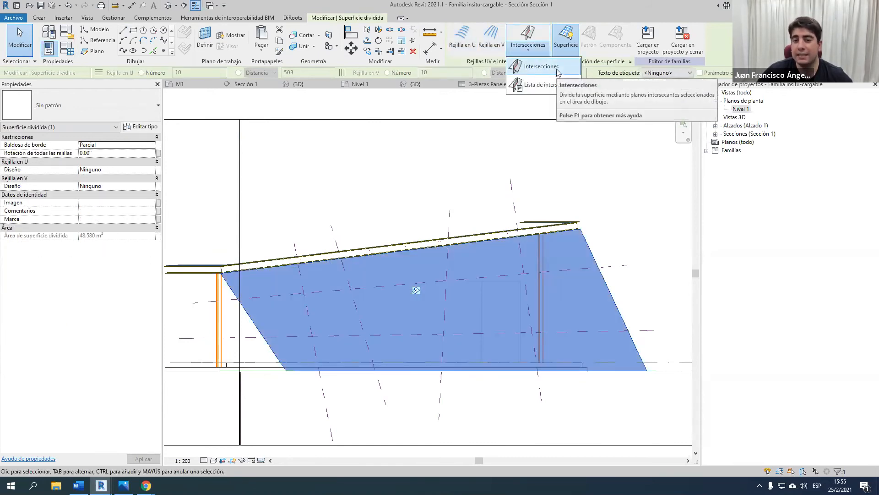
left_click(558, 71)
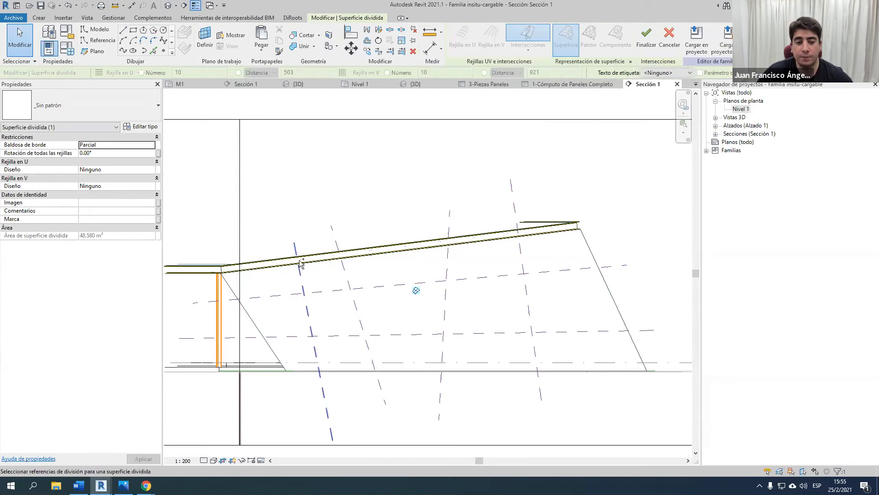
left_click_drag(365, 217, 272, 247)
left_click_drag(537, 180, 418, 224)
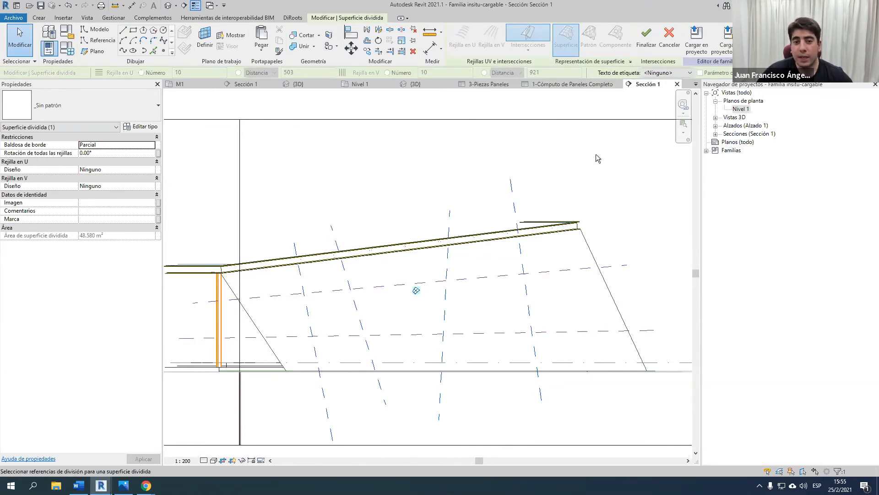
key("Escape")
key("Escape")
left_click(516, 218)
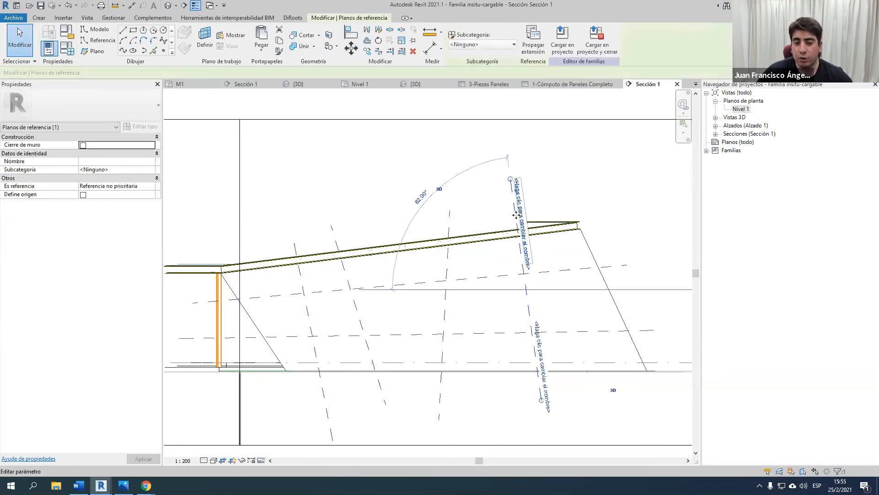
key("Escape")
Step: Divide the surface by its intersections with two of the steep reference planes and open the 3D view
left_click(476, 258)
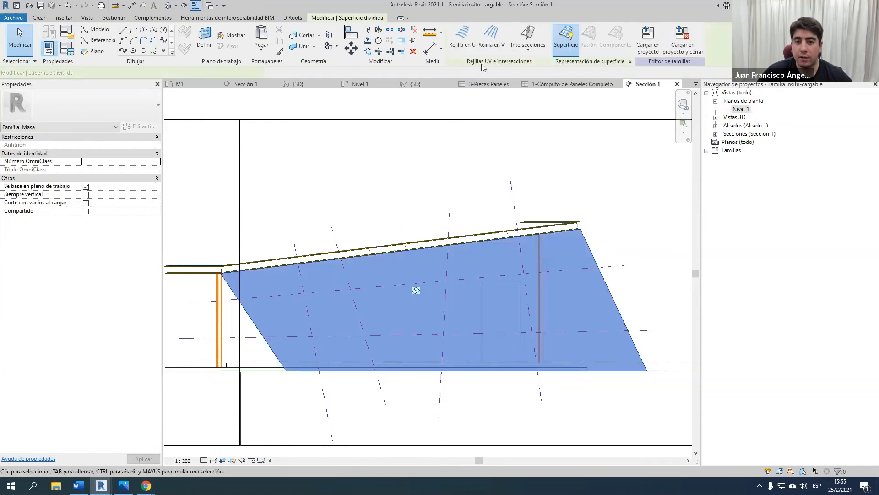
left_click(538, 45)
left_click(542, 68)
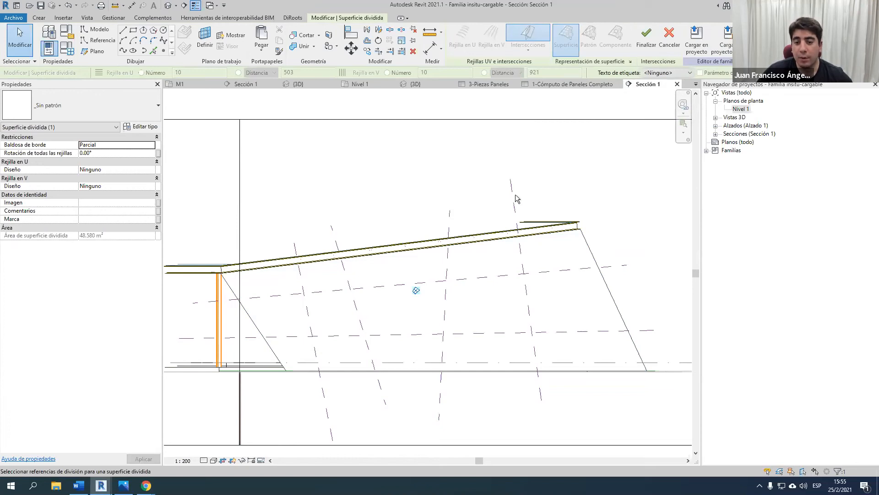
left_click(638, 46)
left_click(168, 6)
middle_click_drag(457, 220, 340, 180, "shift")
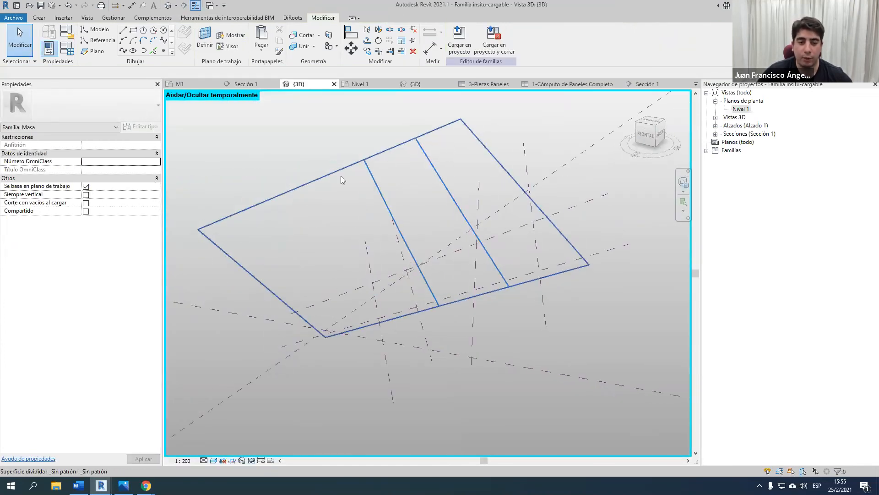
Step: Add the remaining steep planes and both nearly horizontal reference planes to the surface's dividing intersections
left_click(340, 180)
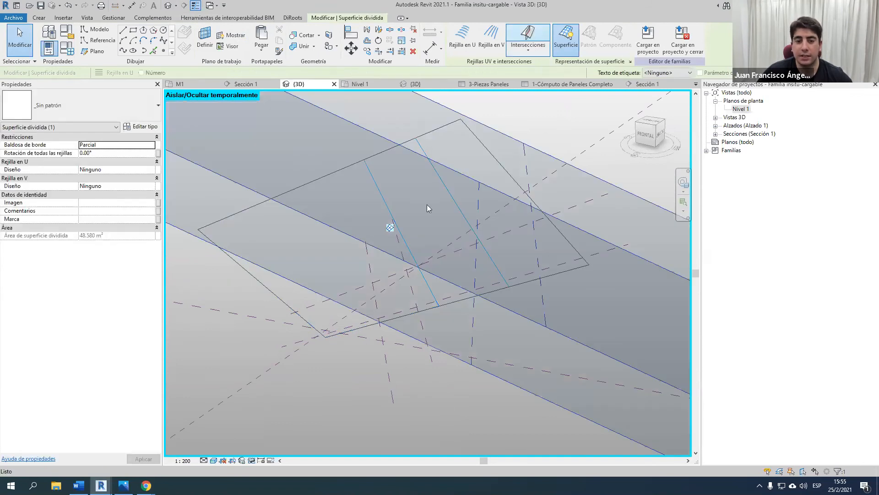
left_click(528, 36)
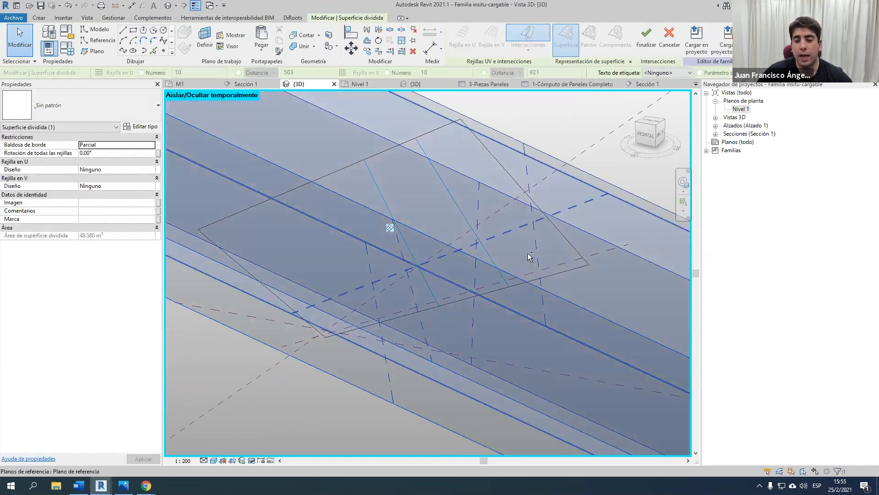
left_click(551, 268)
left_click(646, 38)
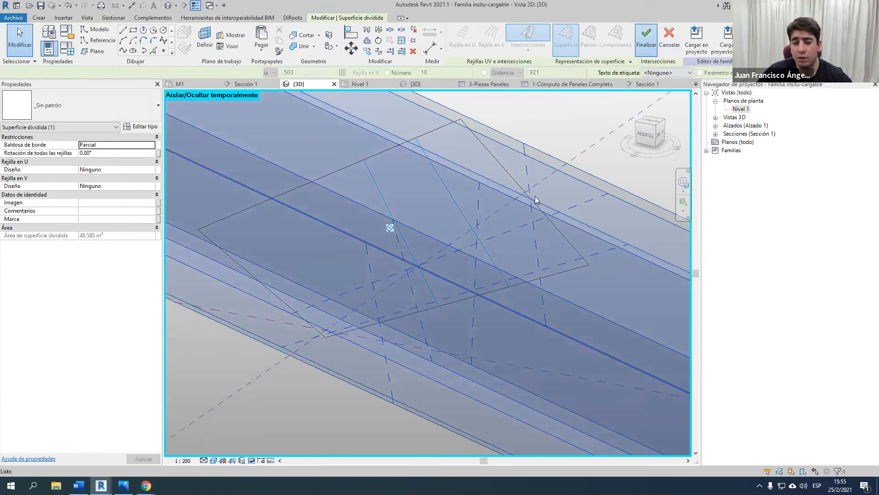
key("Escape")
middle_click_drag(414, 267, 484, 222, "shift")
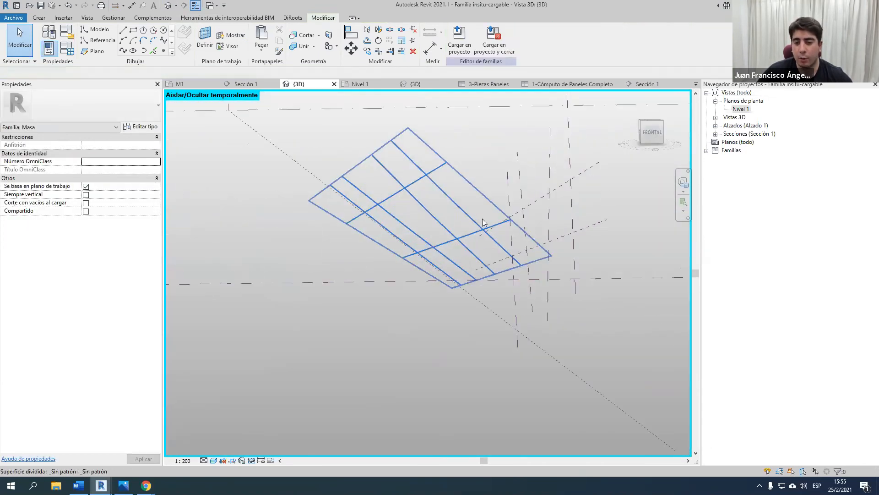
middle_click_drag(505, 182, 320, 197, "shift")
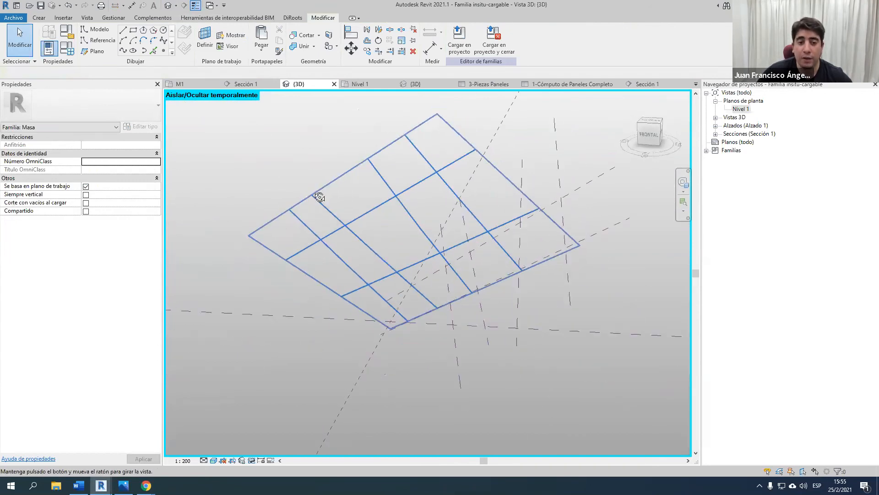
Step: Look through the pattern types available for the divided surface
left_click(313, 199)
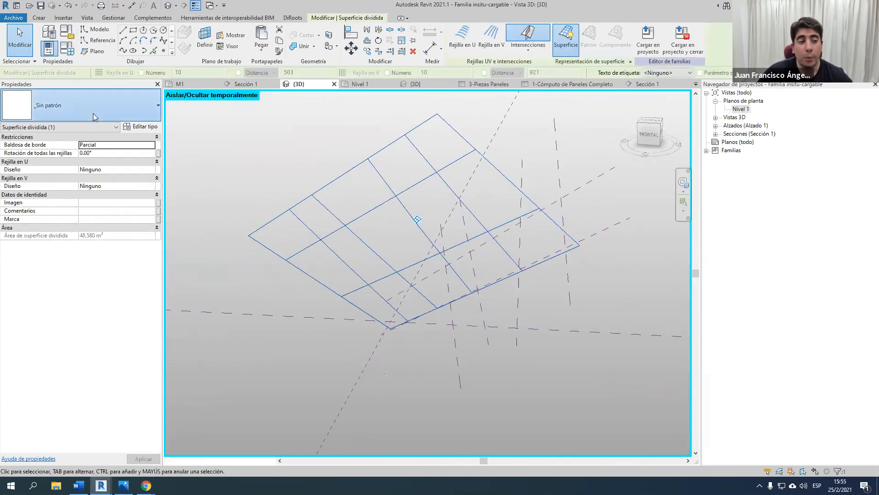
left_click(93, 114)
left_click(291, 150)
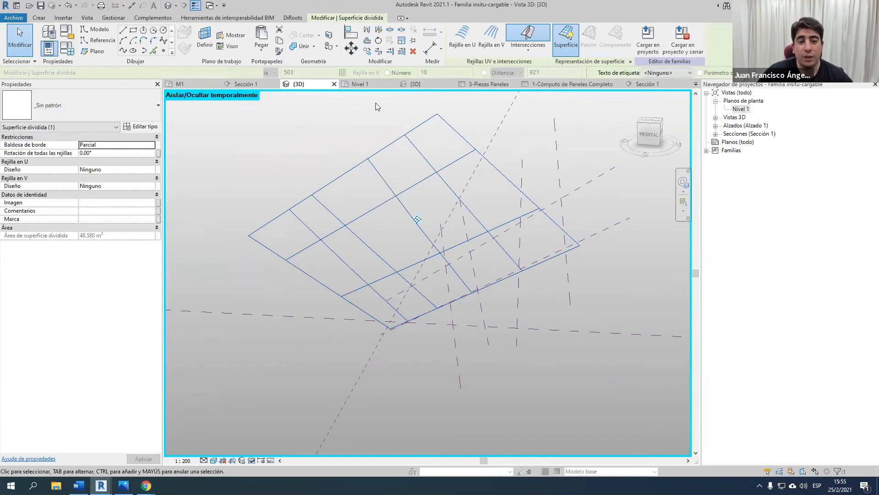
Step: Switch to the 3D view of the Panel adaptativo family
left_click(216, 5)
left_click(253, 94)
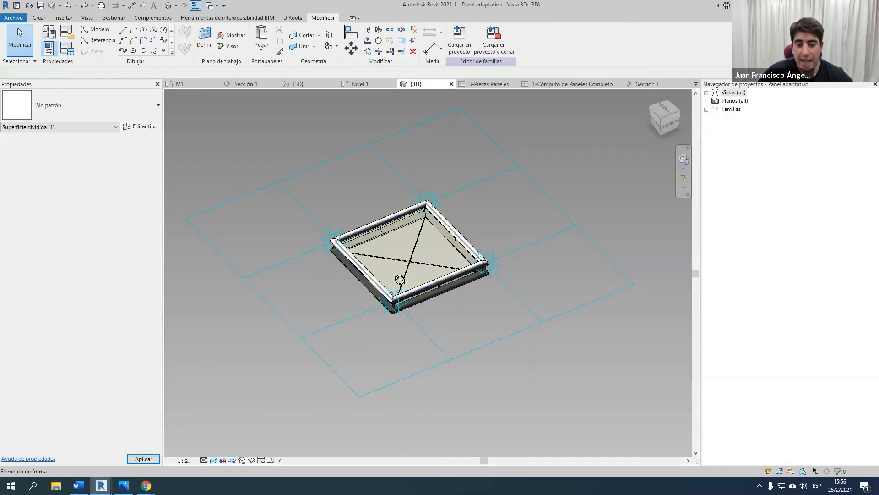
middle_click_drag(400, 279, 442, 279, "shift")
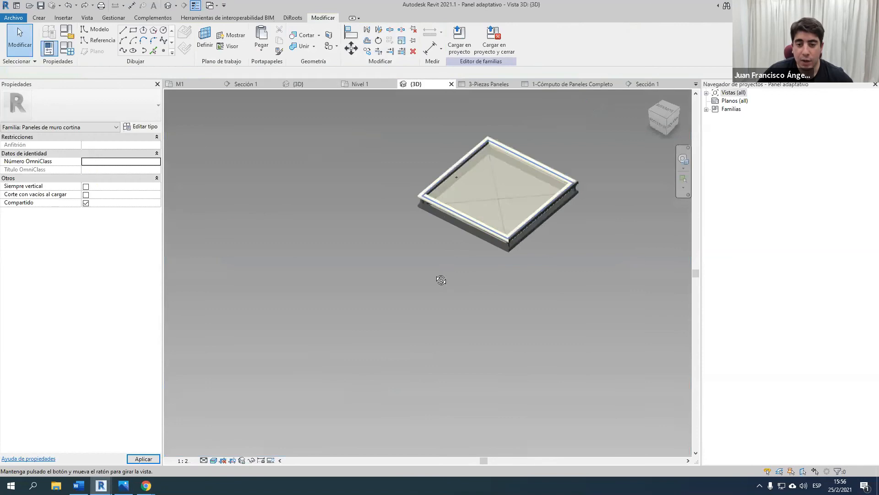
Step: Inspect the adaptive panel and its placement points in 3D and load the family into Familia insitu-cargable
scroll(448, 192, "up", 3)
middle_click_drag(436, 210, 283, 289)
left_click(237, 268)
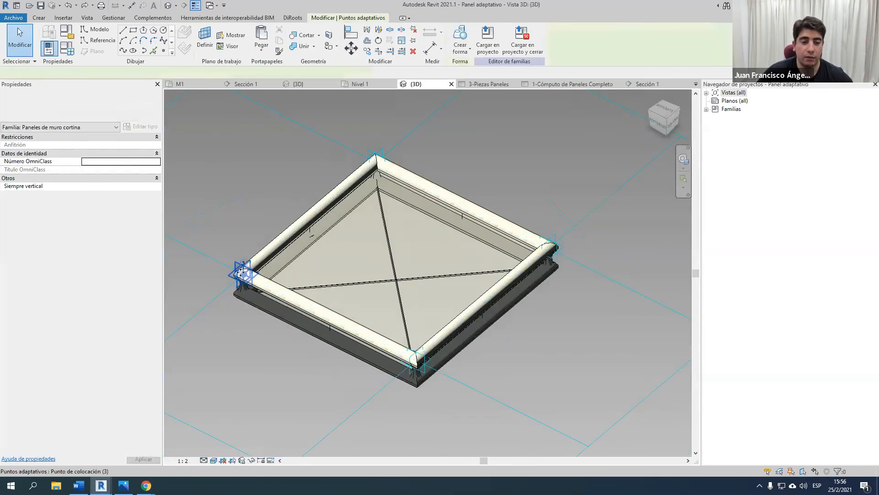
middle_click_drag(266, 161, 460, 314, "shift")
middle_click_drag(470, 347, 435, 360, "shift")
left_click(258, 211)
middle_click_drag(262, 216, 254, 304)
left_click(459, 41)
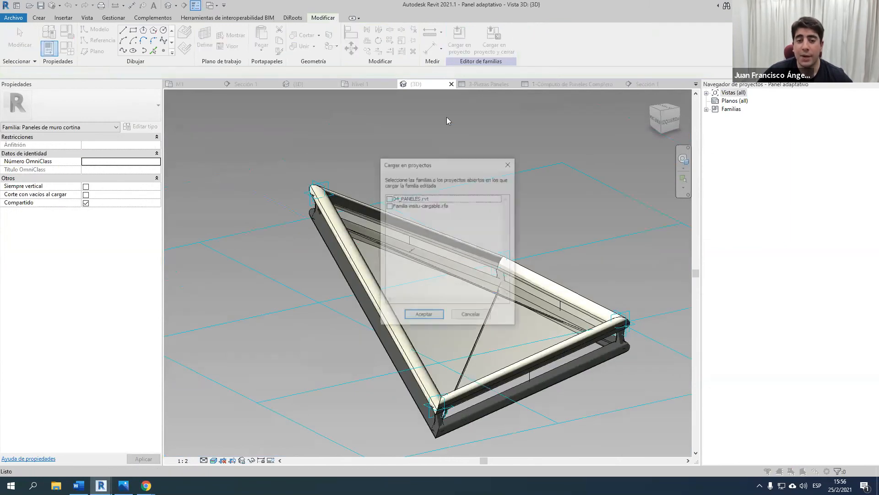
left_click(388, 206)
left_click(416, 317)
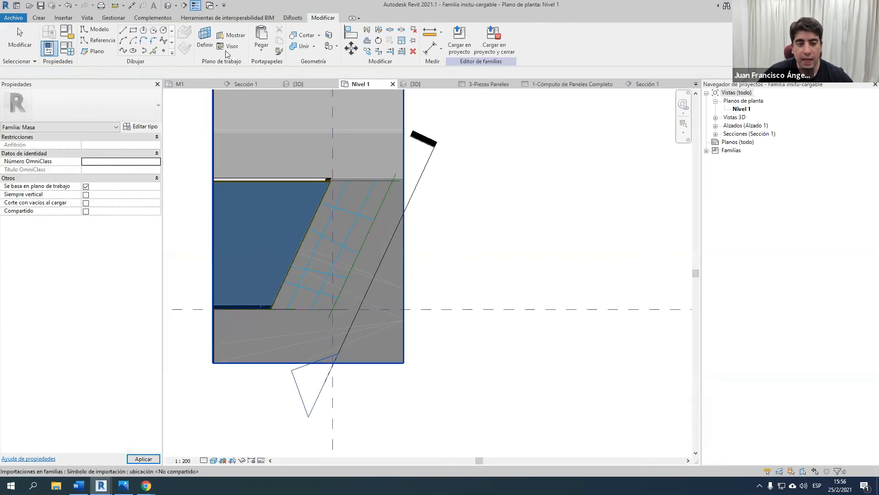
Step: Apply the Panel adaptativo rectangle pattern to the divided surface in the 3D view
left_click(168, 6)
left_click(379, 207)
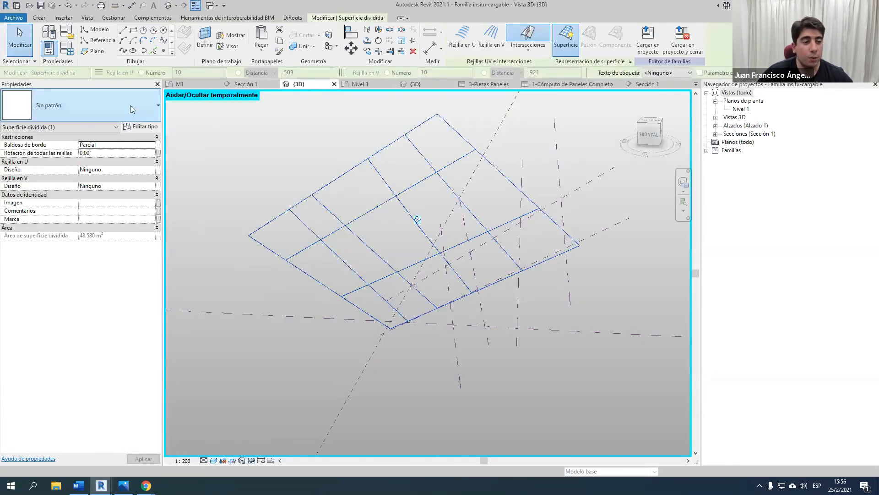
left_click(130, 106)
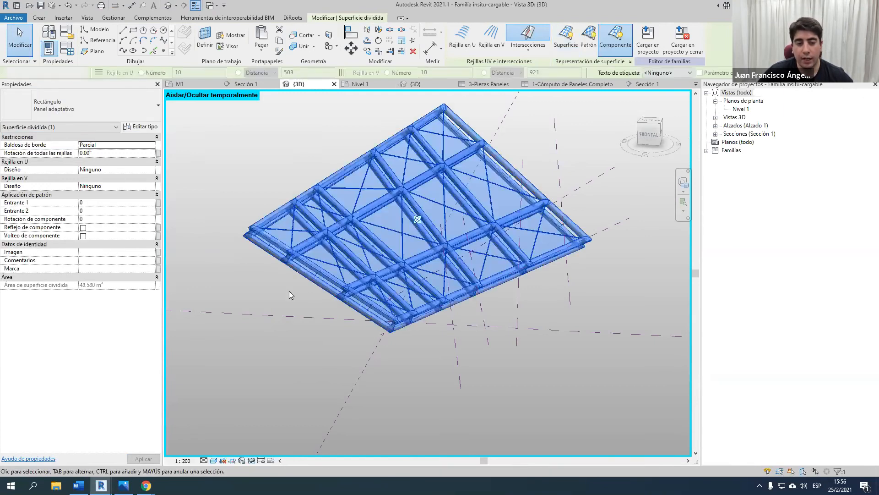
key("Escape")
Step: Reset the temporary isolation and examine the panelled surface against the building in 3D
middle_click_drag(290, 291, 491, 301, "shift")
scroll(358, 246, "up", 3)
middle_click_drag(391, 261, 591, 232, "shift")
scroll(566, 237, "down", 3)
key("h")
key("r")
scroll(526, 249, "up", 2)
scroll(526, 249, "up", 1)
middle_click_drag(526, 251, 439, 248, "shift")
scroll(432, 292, "down", 2)
scroll(486, 270, "up", 2)
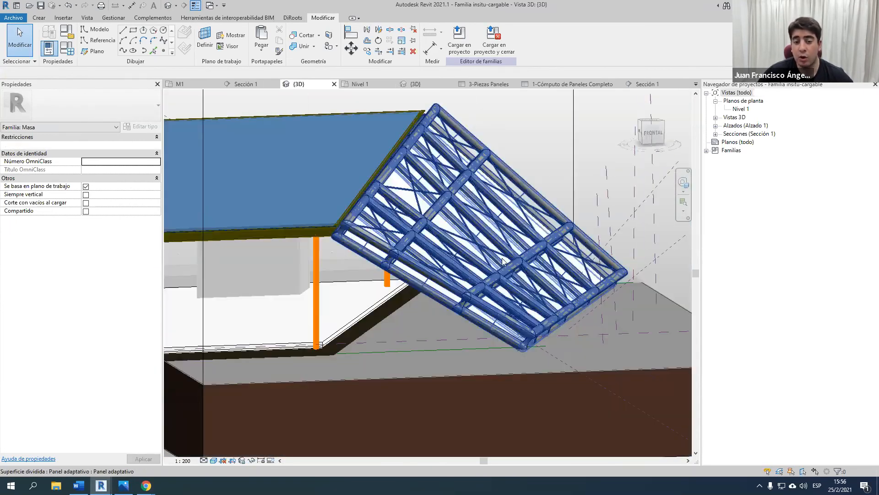
Step: Delete the imported building model so only the panelled surface and the reference planes remain
left_click(298, 204)
key("Delete")
scroll(313, 217, "down", 3)
middle_click_drag(350, 252, 359, 306, "shift")
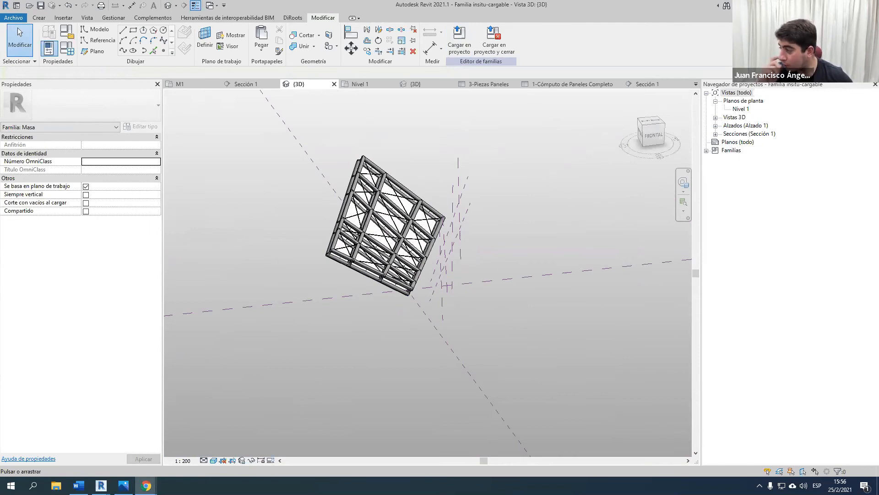
left_click(547, 260)
middle_click_drag(530, 227, 527, 255)
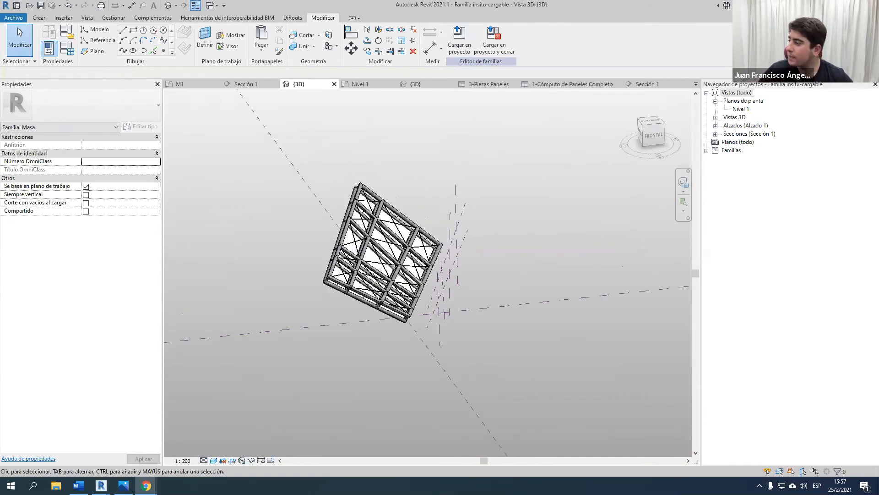
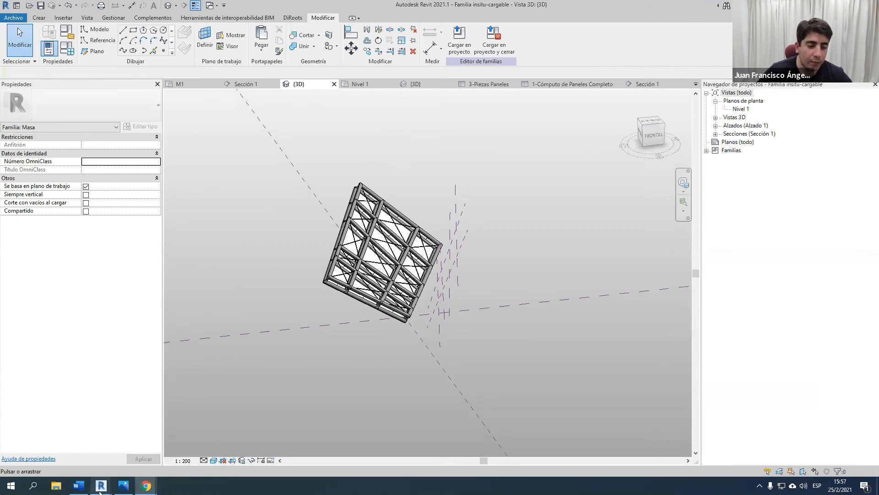
Step: Switch to the 05_LINEA DE MODELO INICIO project and check reference plane 2 on the Nivel 1 plan
mouse_move(100, 492)
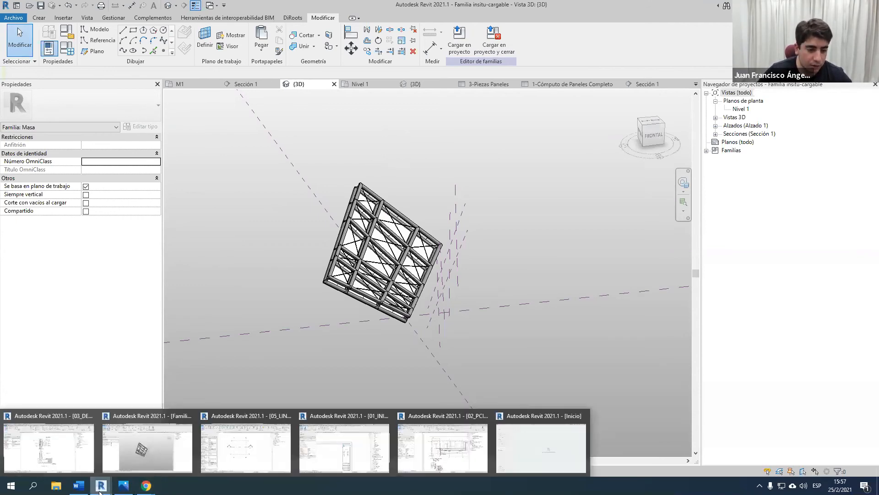
left_click(255, 469)
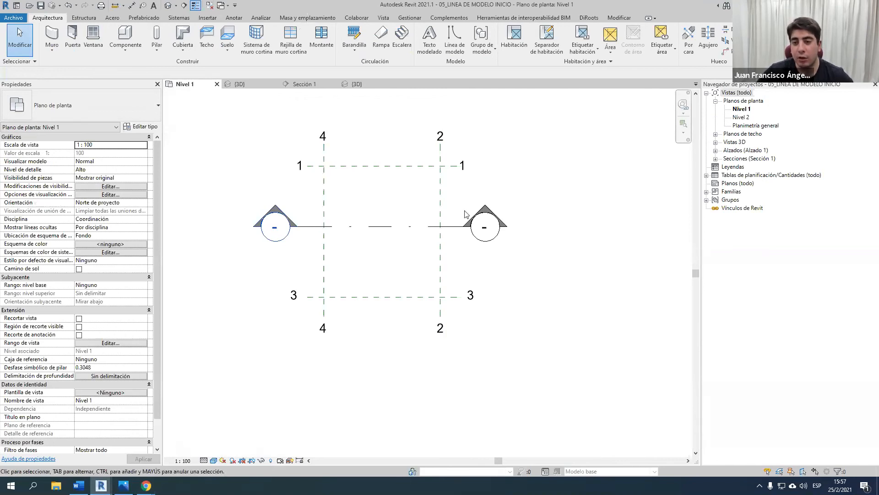
scroll(319, 181, "up", 1)
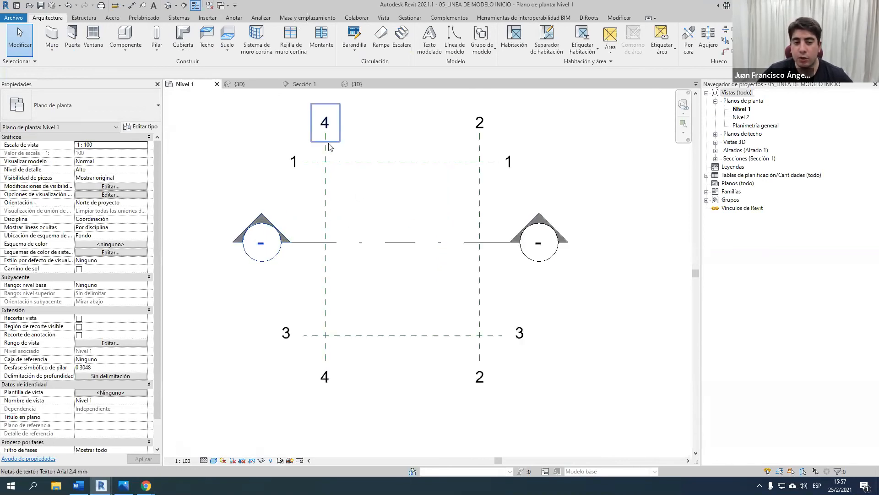
left_click(480, 179)
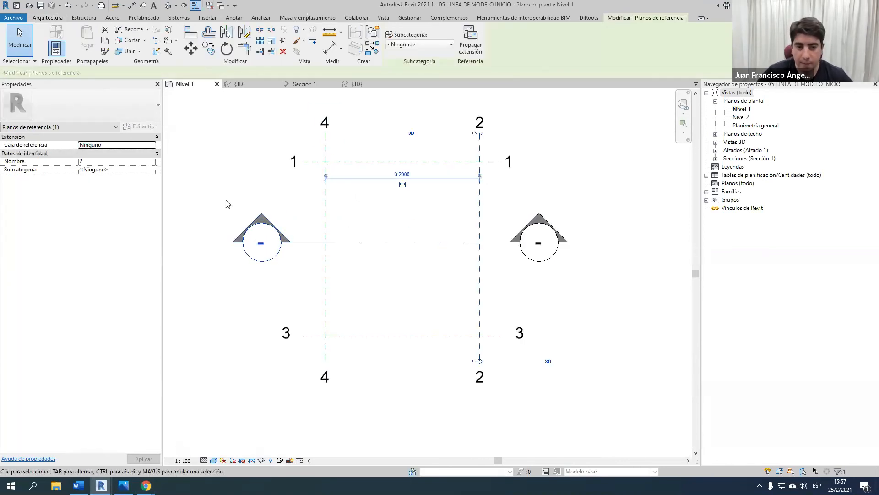
key("Escape")
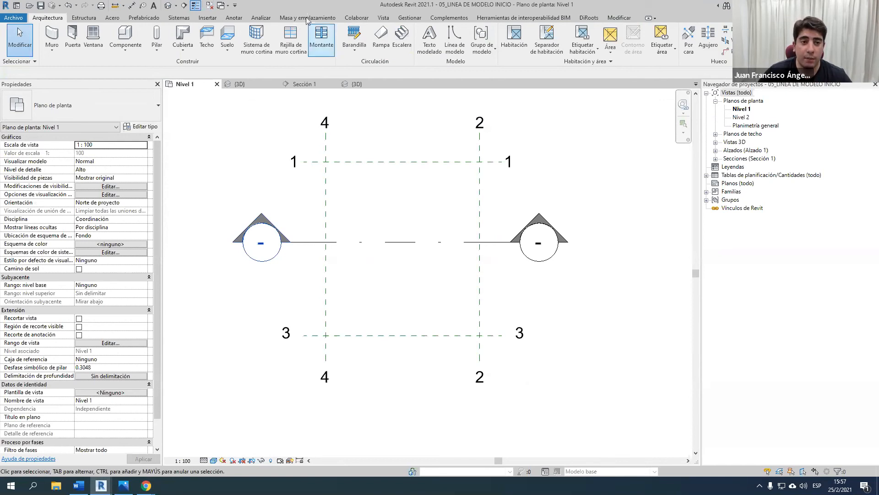
Step: Open the 3D view of 05_LINEA DE MODELO FINAL and examine the arrangement of its model lines
left_click(228, 5)
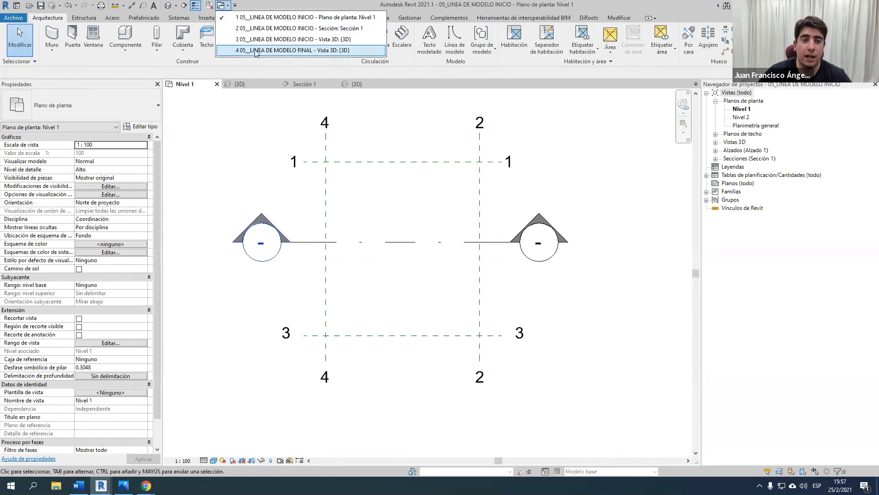
left_click(275, 50)
middle_click_drag(412, 381, 550, 355, "shift")
scroll(409, 378, "up", 3)
middle_click_drag(454, 370, 294, 372)
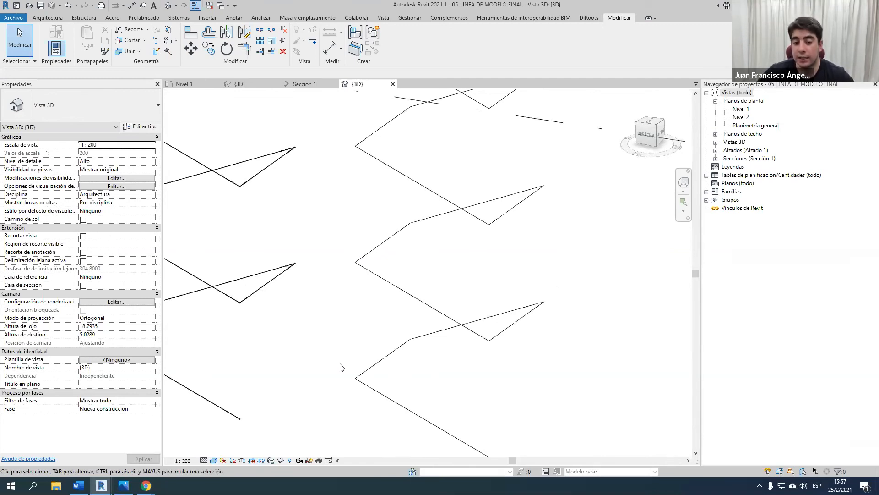
middle_click_drag(413, 352, 454, 323, "shift")
scroll(425, 368, "up", 3)
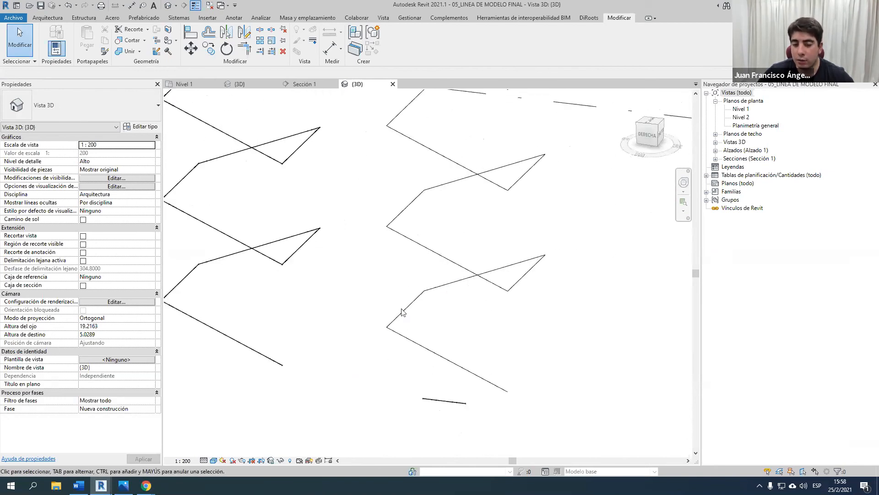
Step: Review the starting project's Nivel 1 plan, its Sección 1 view and reference plane 1
left_click(184, 84)
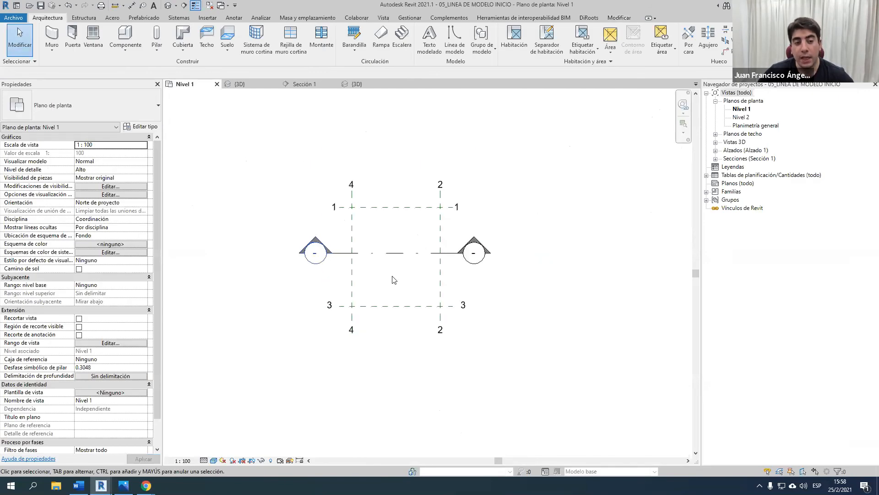
left_click(432, 253)
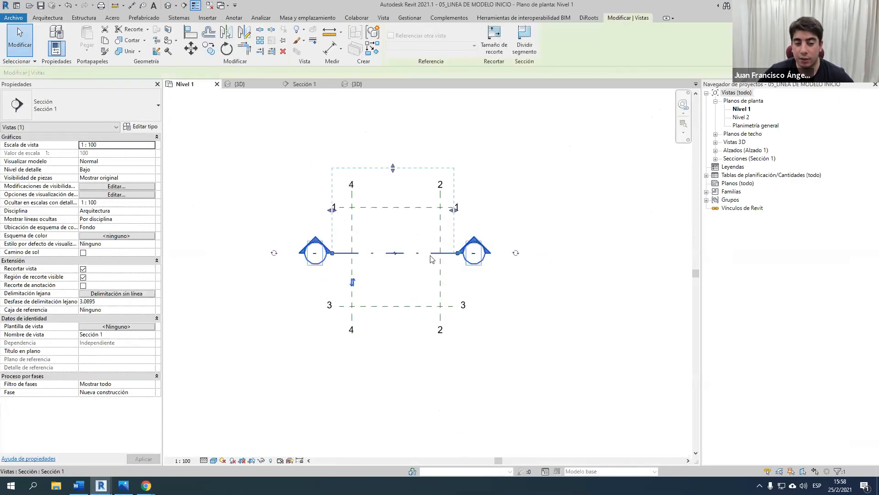
right_click(432, 254)
left_click(458, 68)
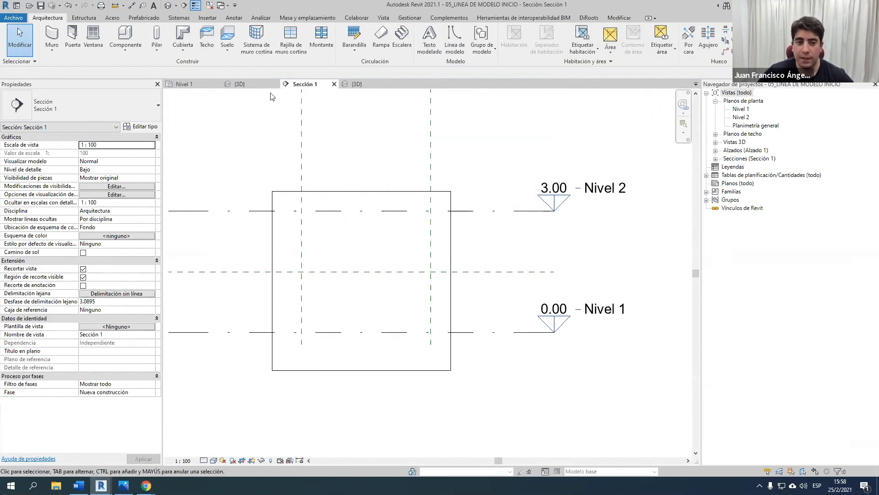
left_click(194, 83)
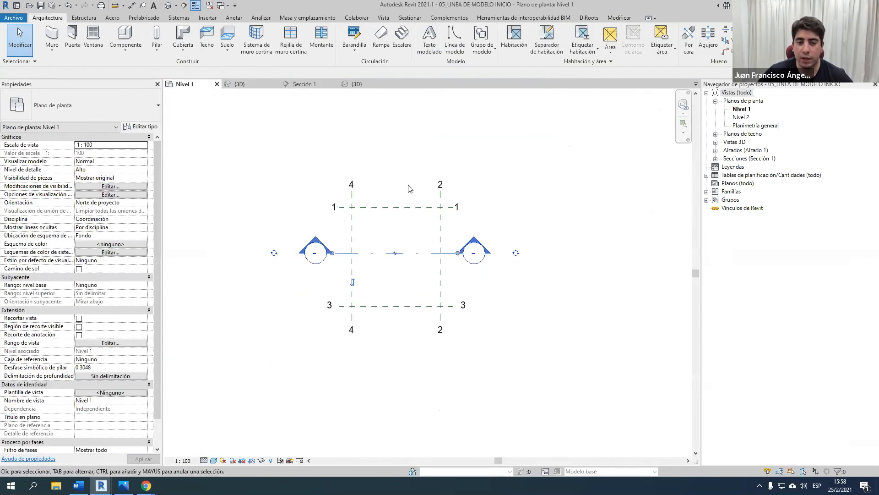
scroll(385, 210, "up", 3)
left_click(385, 206)
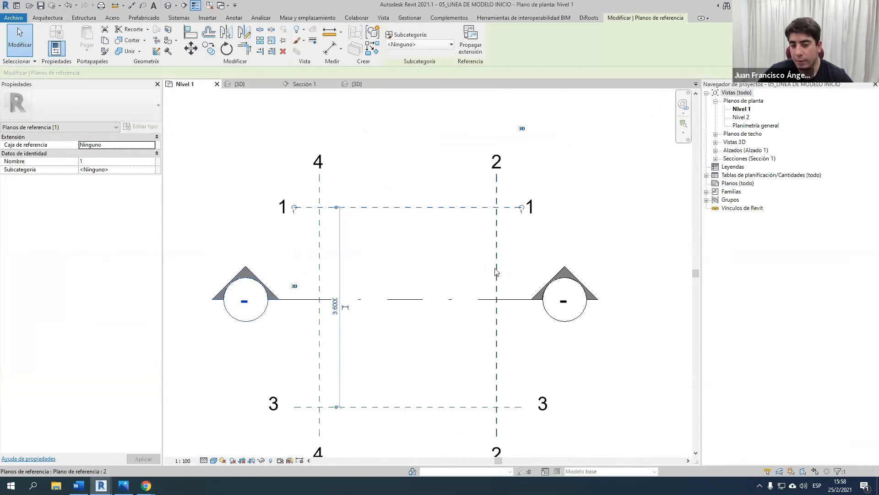
key("Escape")
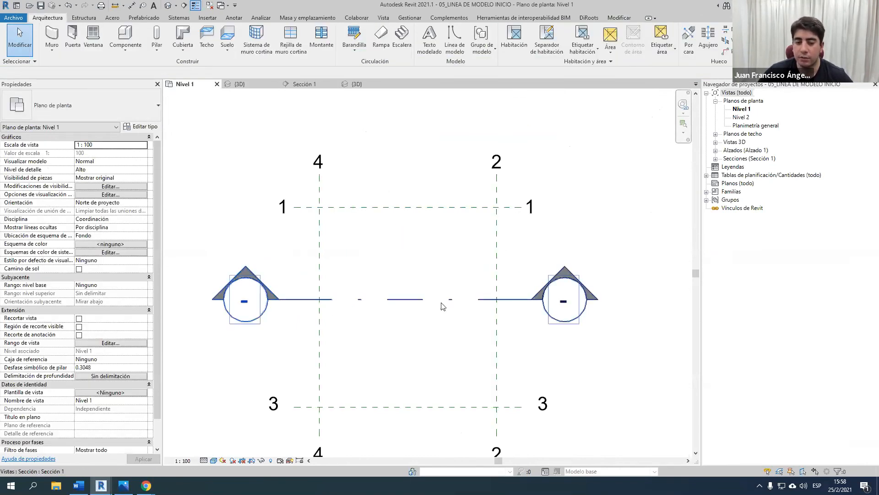
Step: Open the Sección 1 view from its section line on the Nivel 1 plan
left_click(442, 300)
right_click(440, 304)
left_click(472, 114)
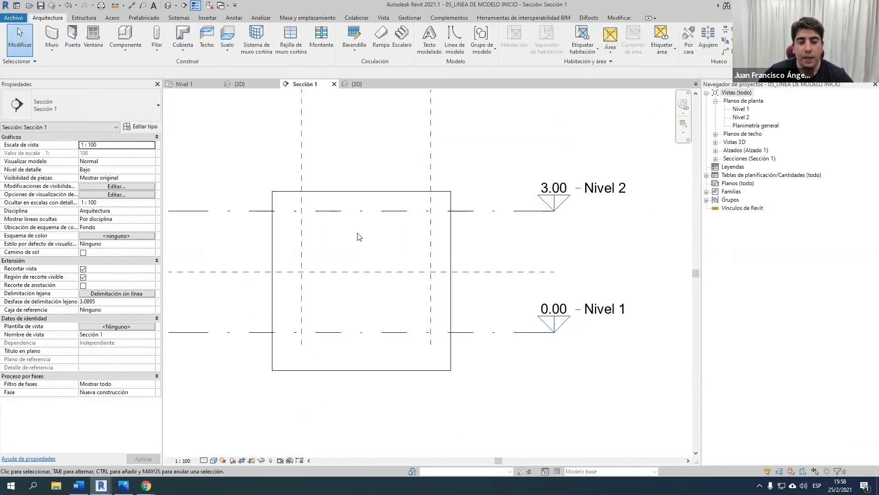
scroll(358, 236, "up", 1)
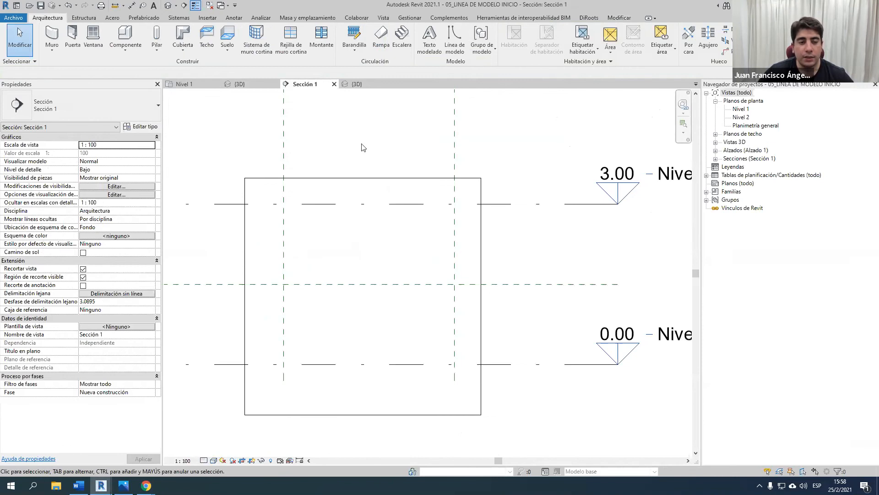
Step: Draw a model line on reference plane 1 from plane 4 at Nivel 1 up to plane 2 at the mid-height reference plane
left_click(449, 56)
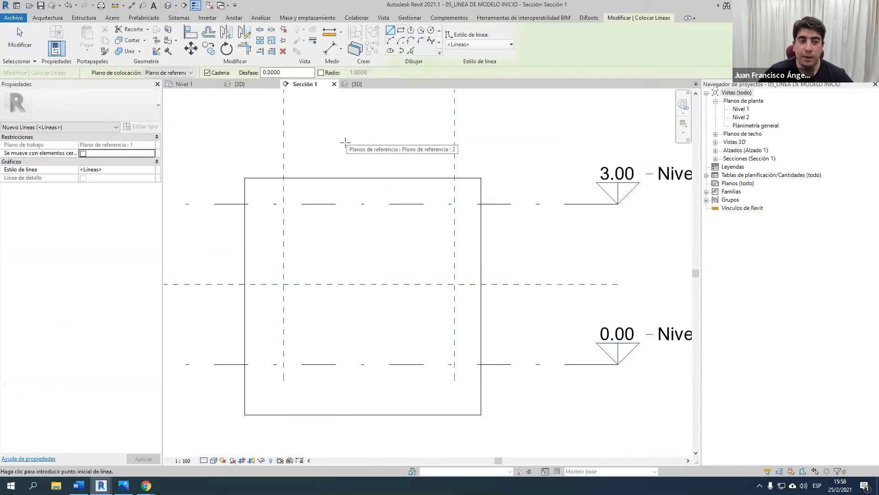
left_click(174, 73)
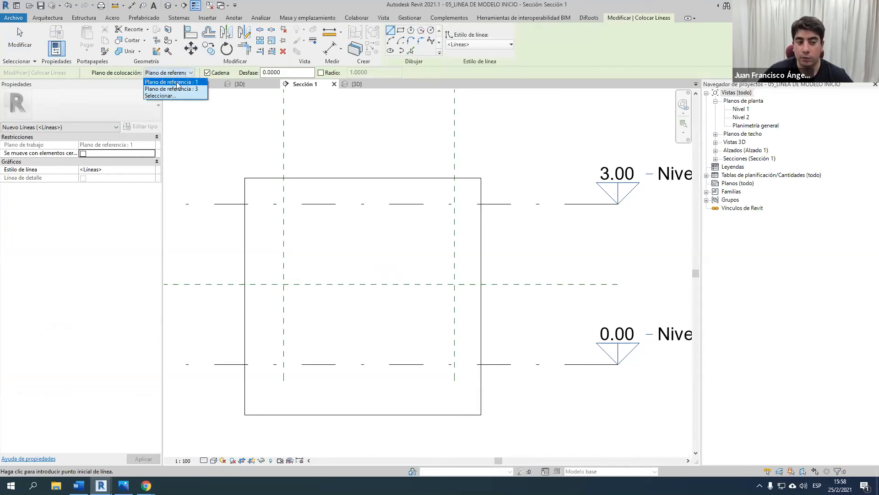
left_click(178, 86)
left_click(284, 364)
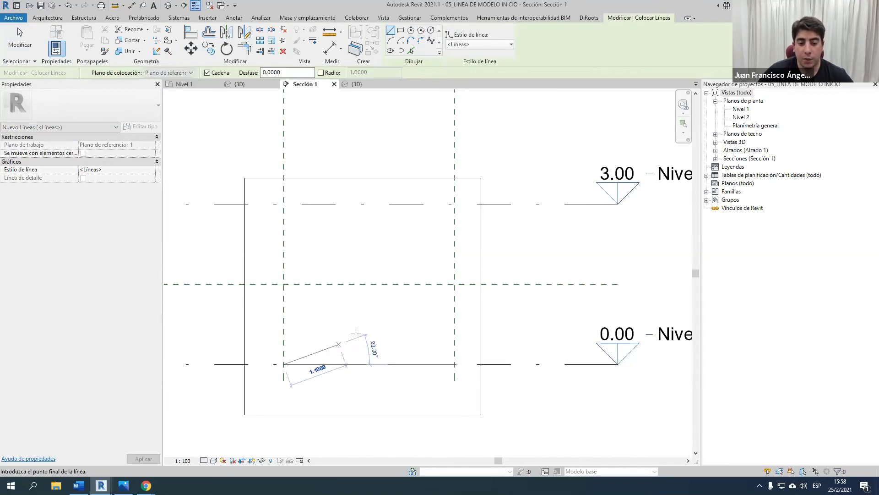
left_click(453, 284)
key("Escape")
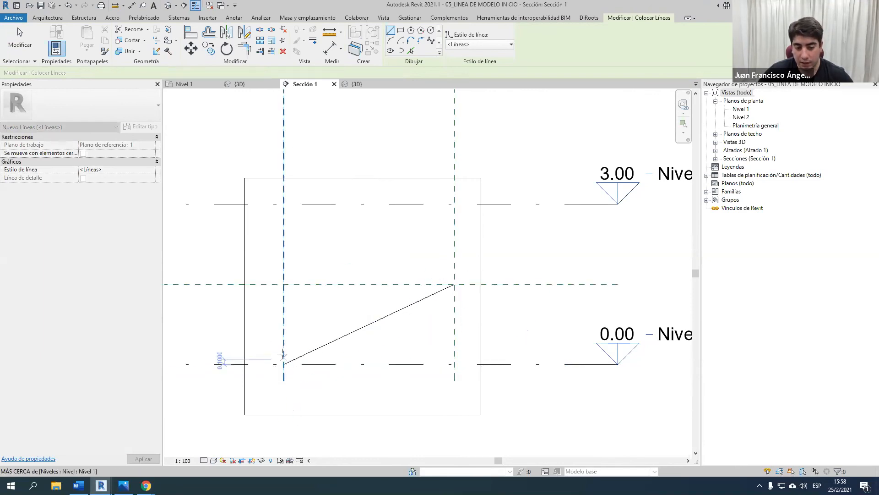
key("Escape")
scroll(460, 293, "up", 1)
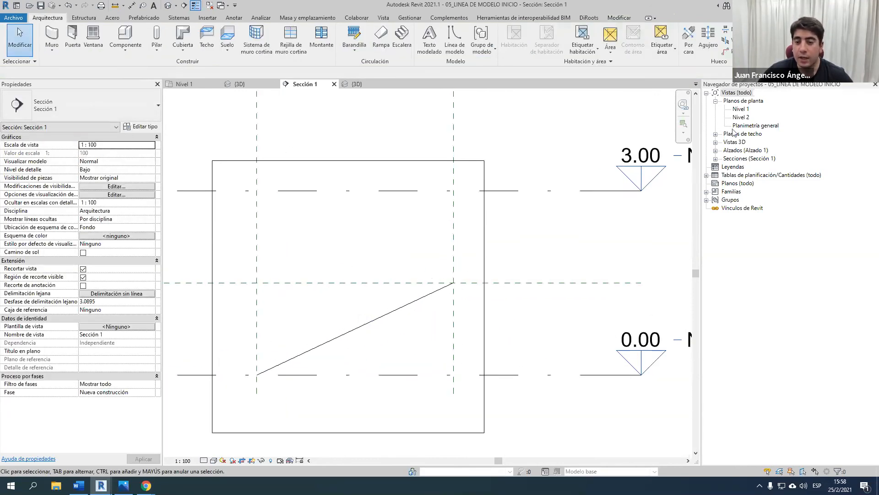
Step: Rotate the Sección 1 line by 90° on the Nivel 1 plan
left_click(190, 83)
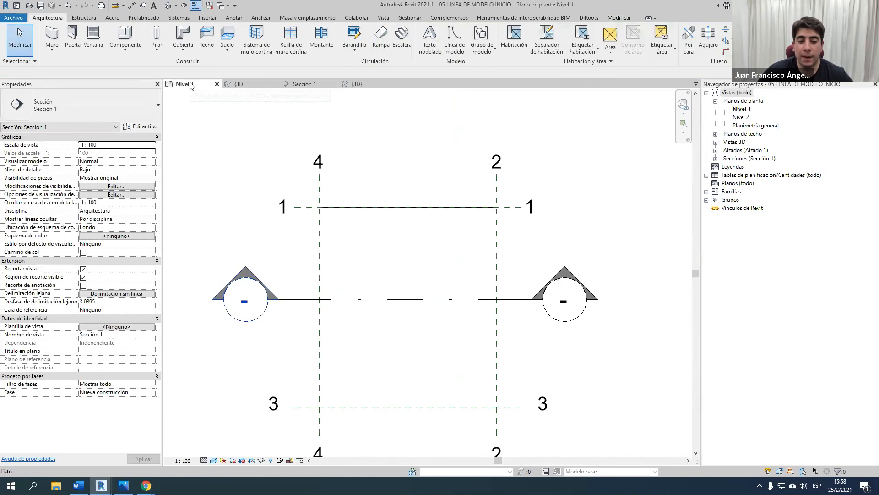
left_click(418, 298)
left_click(226, 48)
left_click(336, 167)
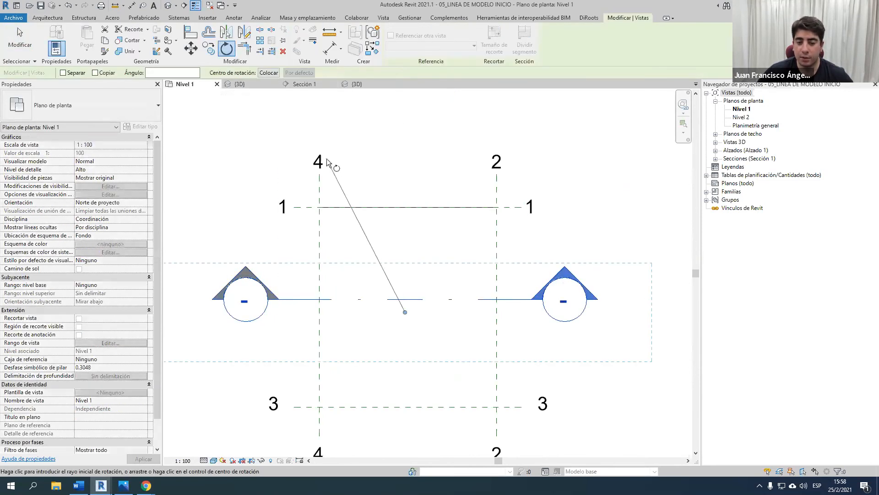
type("90")
key("Return")
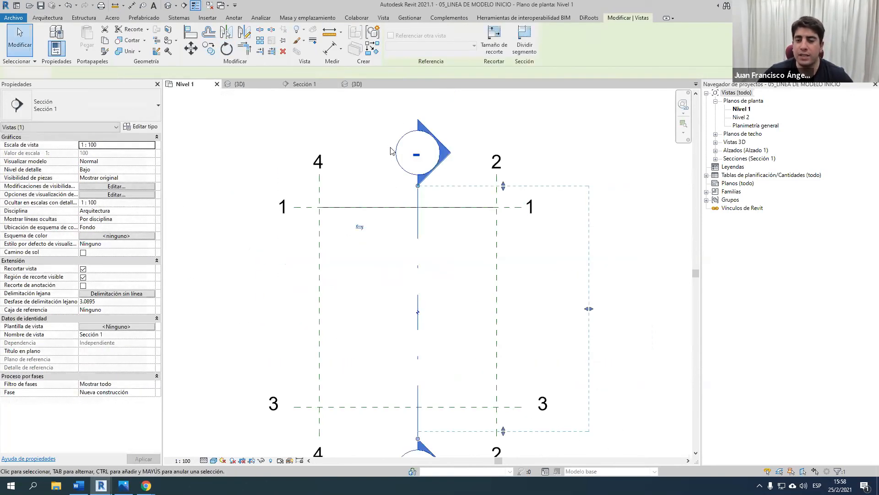
key("Escape")
Step: Open the view of the rotated Sección 1 line
left_click(419, 226)
right_click(420, 228)
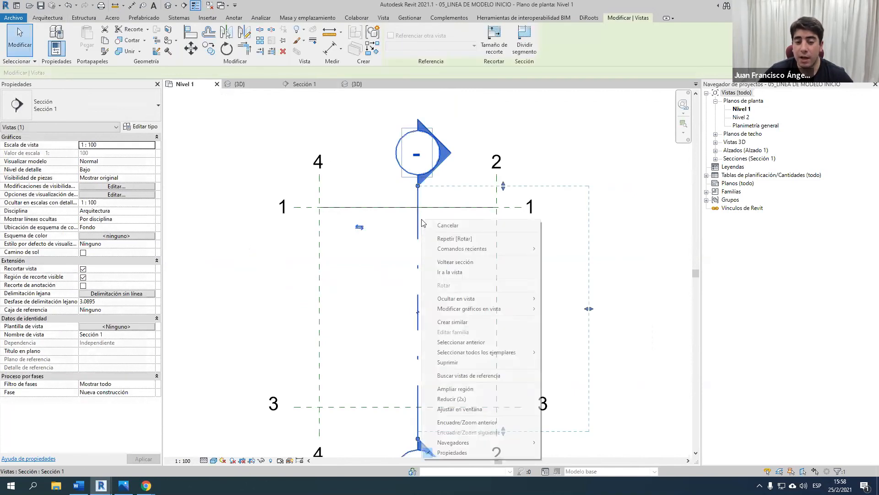
left_click(460, 271)
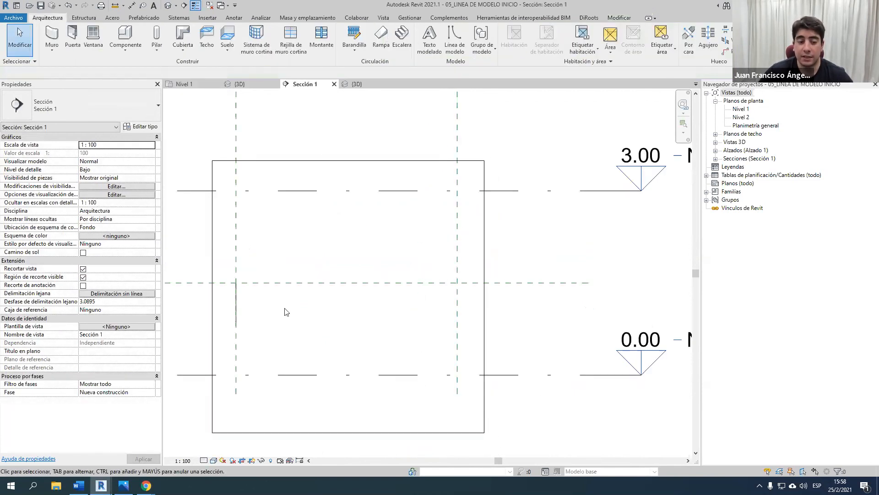
Step: Draw a model line on reference plane 2 from plane 1 to plane 3 along the mid-height reference plane
left_click(456, 43)
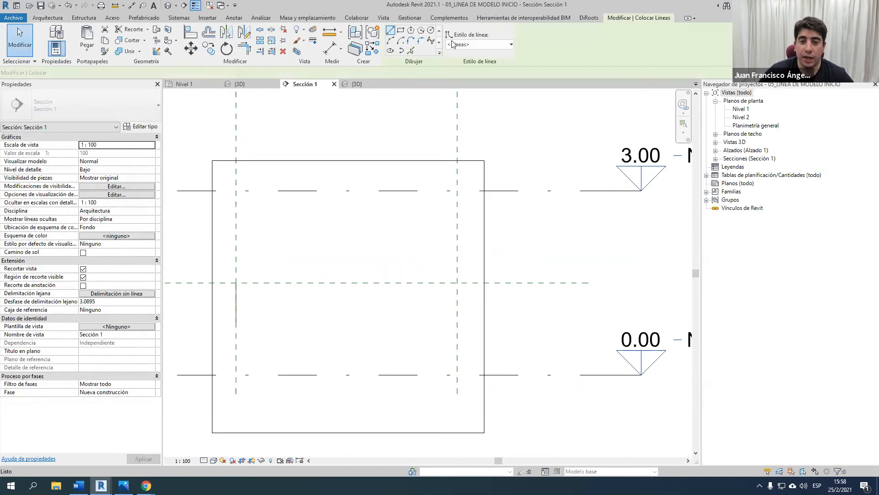
left_click(167, 74)
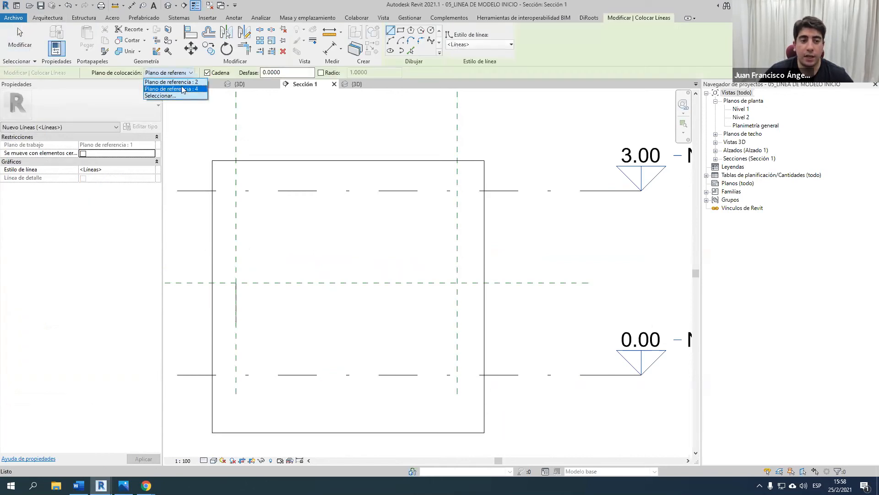
left_click(183, 82)
left_click(236, 283)
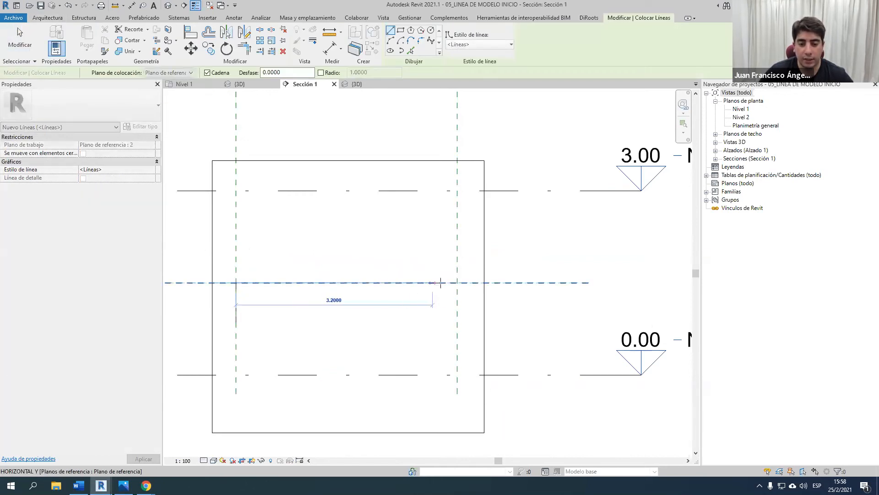
left_click(457, 282)
key("Escape")
key("Escape")
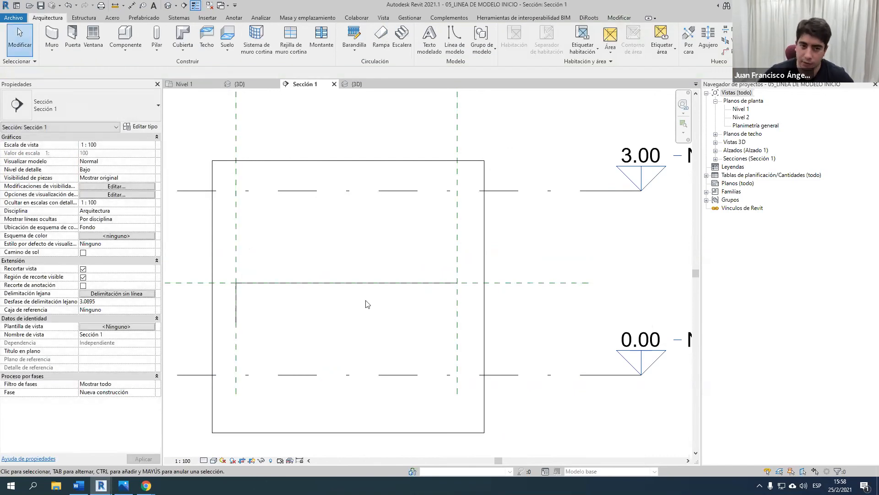
Step: Rotate the Sección 1 line by 90° on the Nivel 1 plan and return to its section view
left_click(183, 84)
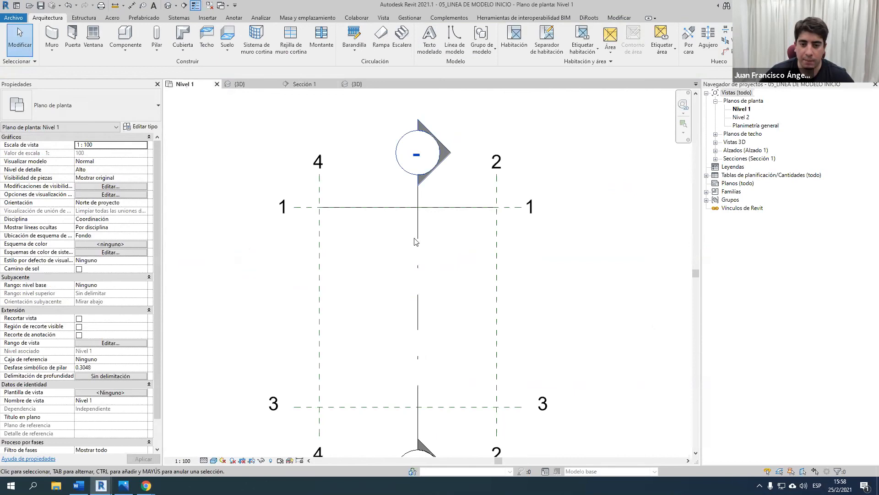
left_click(416, 241)
left_click(226, 48)
scroll(354, 167, "down", 1)
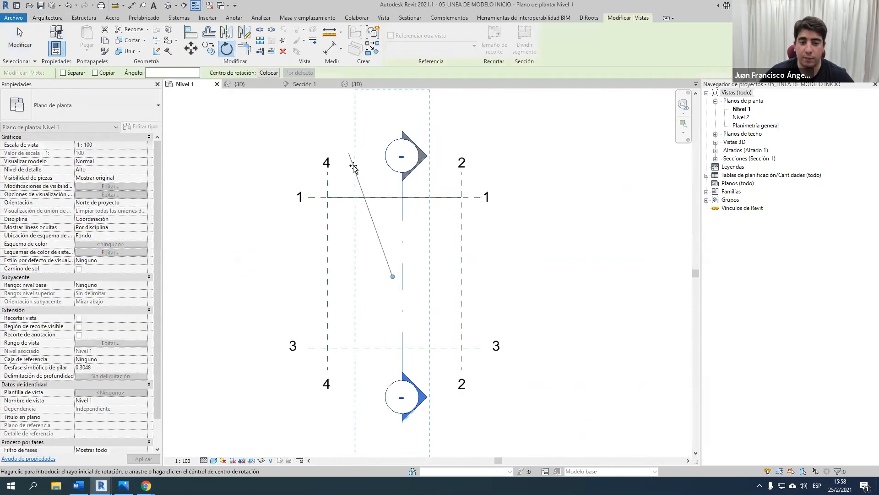
left_click(354, 168)
type("90")
key("Return")
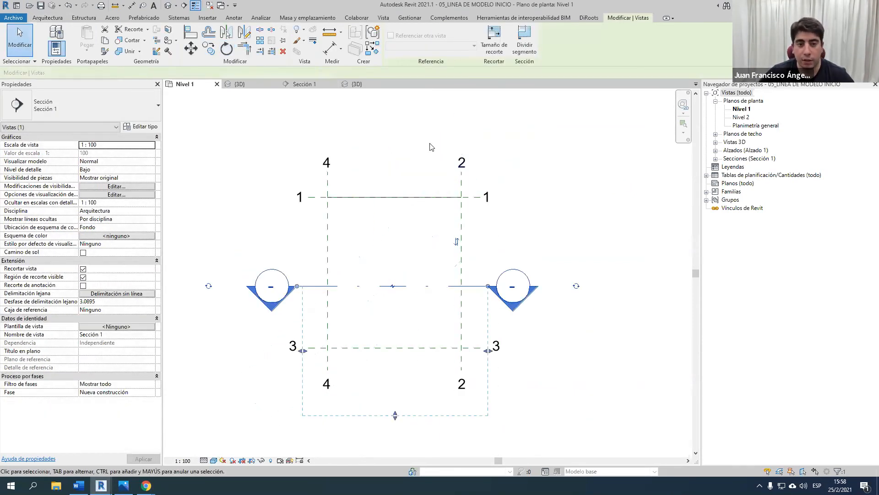
left_click(302, 84)
left_click(371, 294)
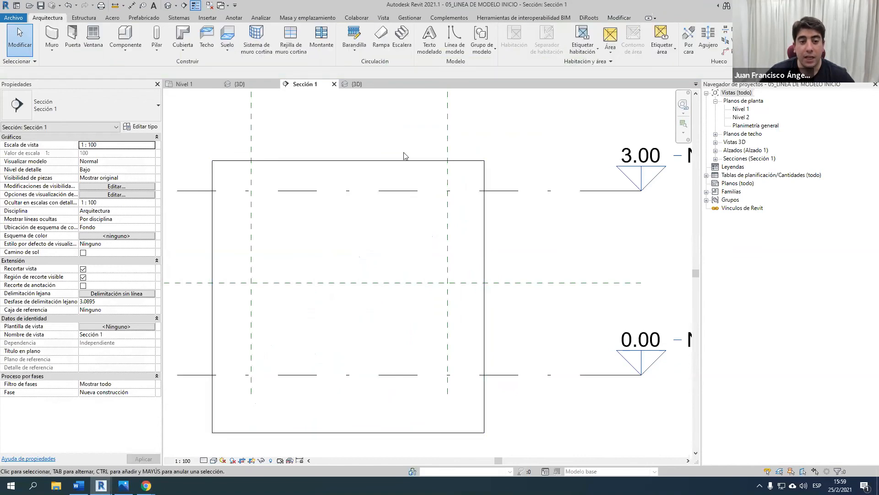
Step: Draw a model line on reference plane 3 from plane 2 at mid-height up to plane 4 at the 3.00 level
left_click(455, 39)
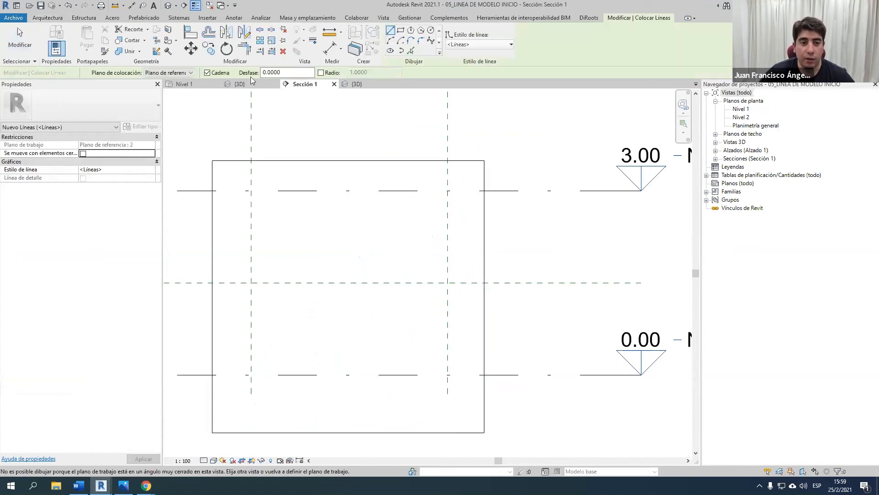
left_click(187, 74)
left_click(191, 88)
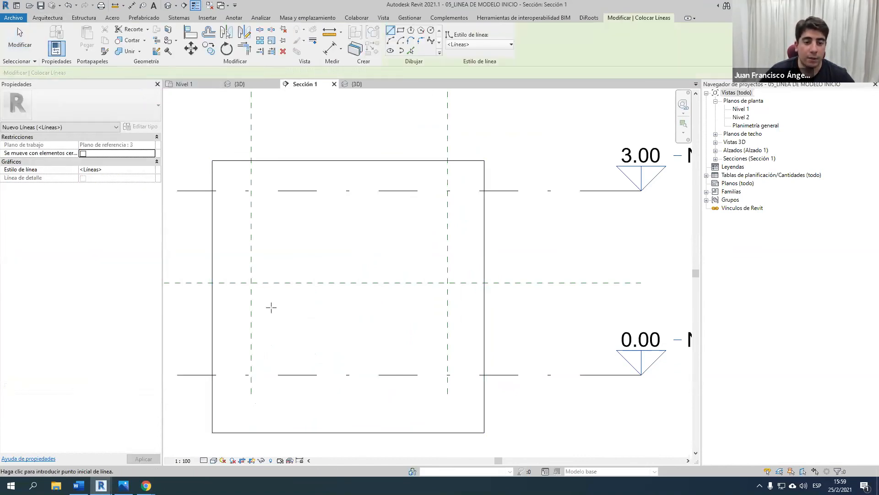
left_click(251, 283)
left_click(448, 190)
key("Escape")
key("Escape")
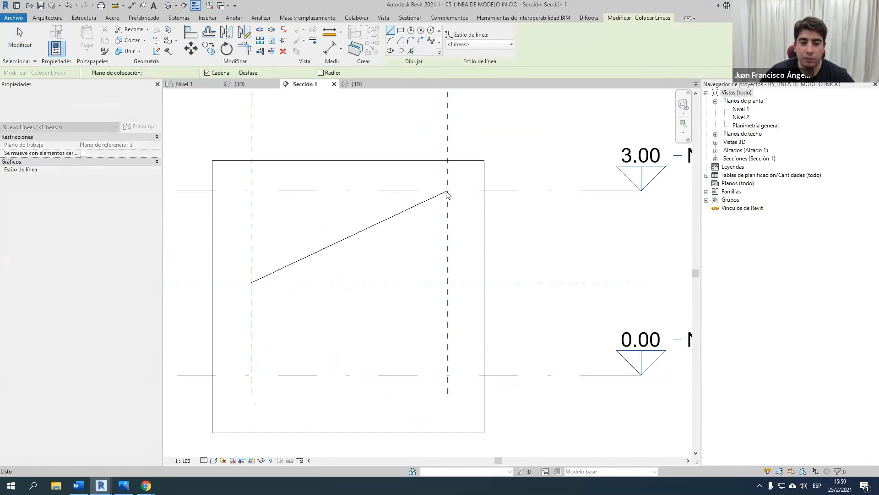
Step: Open the default 3D view and inspect the three connected model lines
left_click(168, 6)
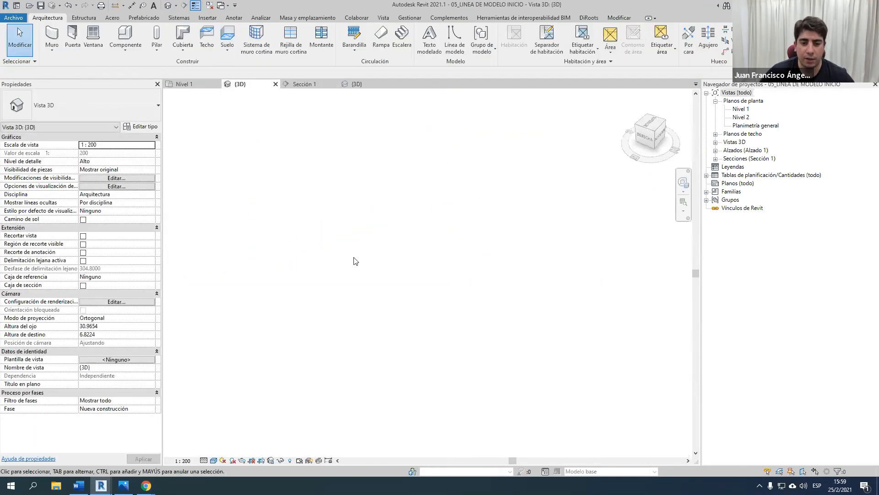
scroll(426, 311, "up", 5)
left_click(447, 301)
mouse_move(447, 300)
middle_mouse_down("shift")
mouse_move(252, 261)
mouse_move(268, 269)
middle_mouse_up("shift")
left_click(391, 329)
scroll(405, 344, "up", 2)
Step: Create an in-place model component in the Modelos genéricos category with its default name
left_click(125, 49)
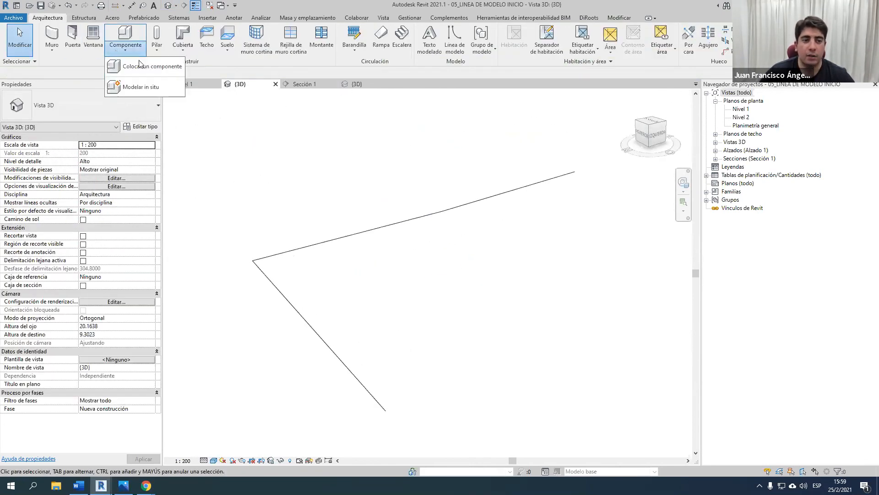
left_click(147, 90)
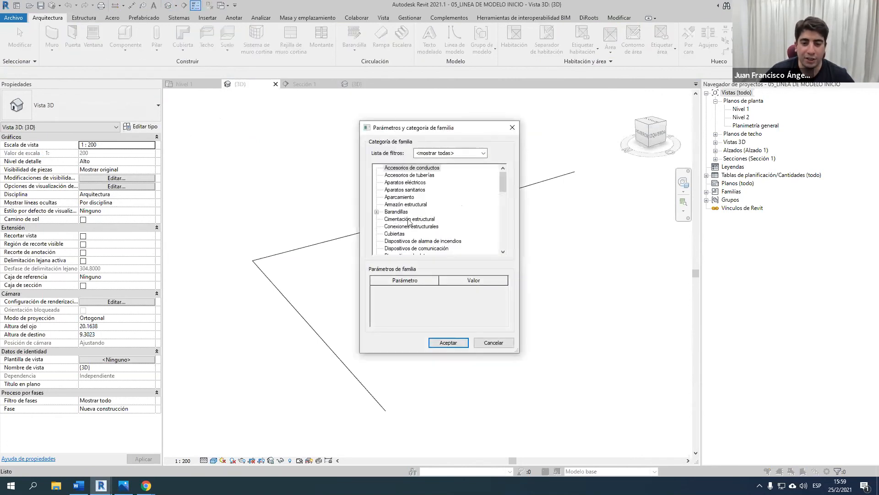
scroll(408, 227, "down", 6)
left_click(401, 219)
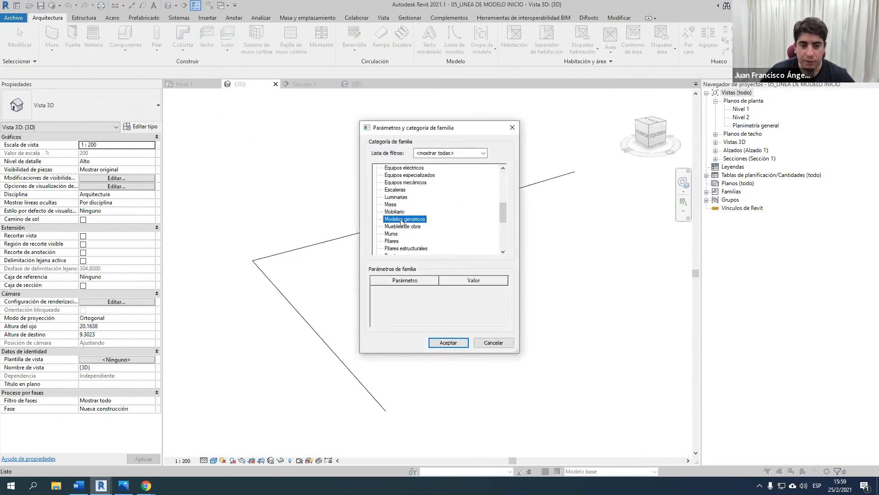
left_click(447, 342)
left_click(448, 258)
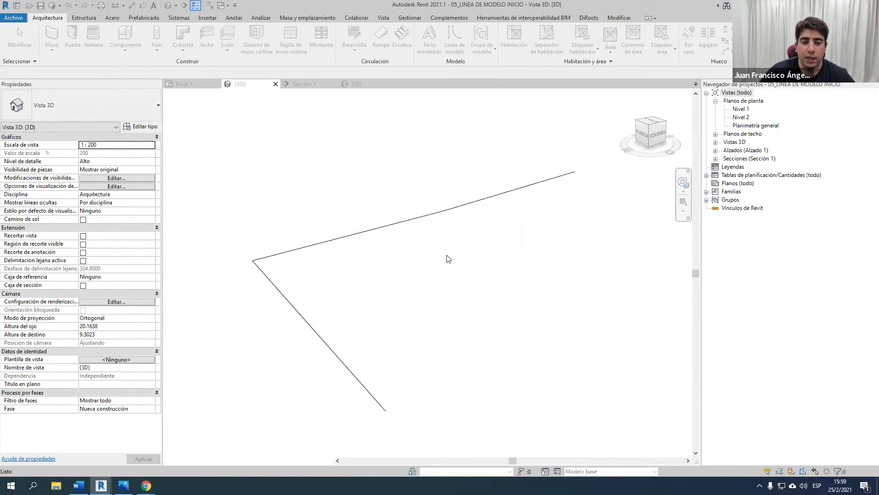
Step: Start a sweep and pick the connected model lines as its path
left_click(167, 39)
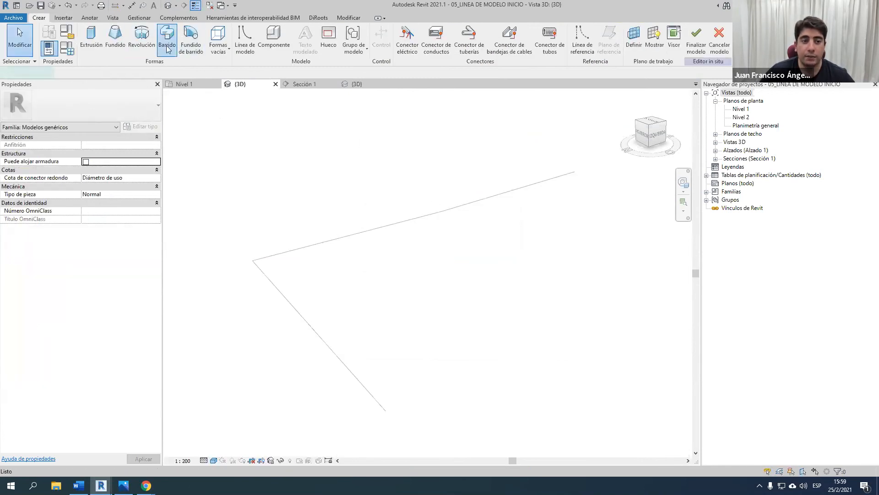
left_click(442, 48)
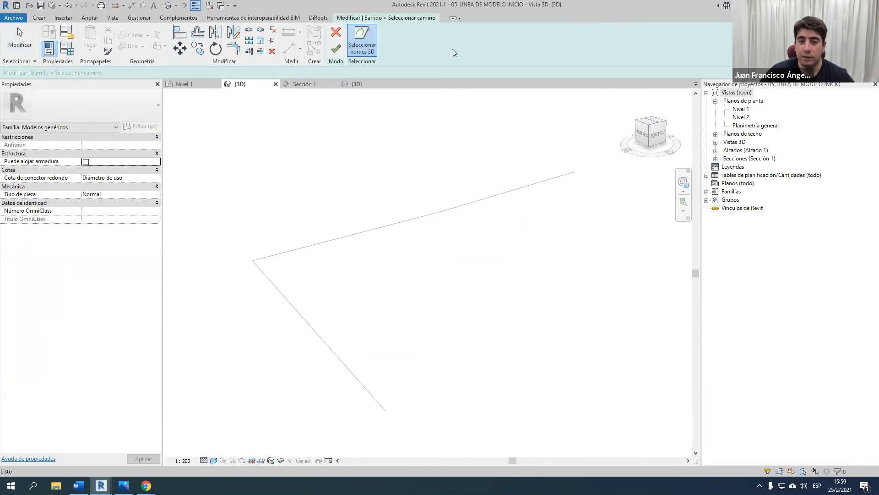
left_click(272, 282)
left_click(487, 198)
mouse_move(462, 259)
middle_mouse_down("shift")
mouse_move(534, 261)
mouse_move(607, 206)
mouse_move(474, 266)
middle_mouse_up("shift")
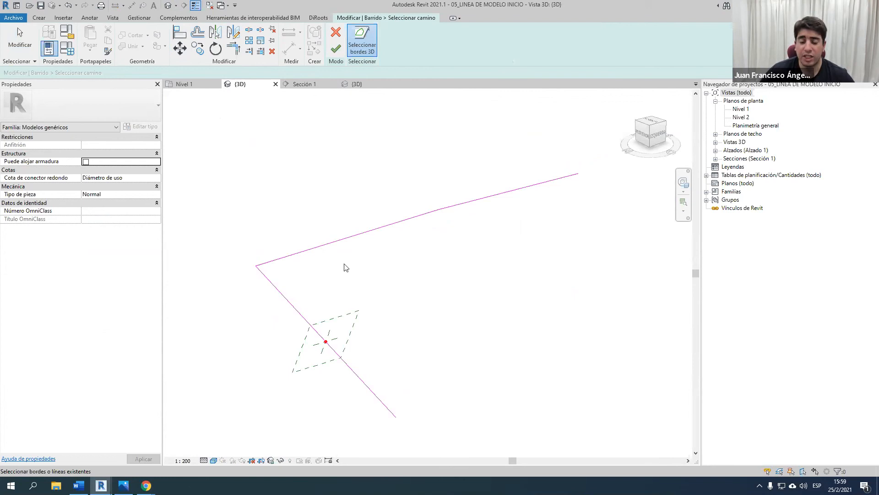
left_click(336, 48)
Step: Sketch a small circle centred on the sweep path as its profile
left_click(532, 49)
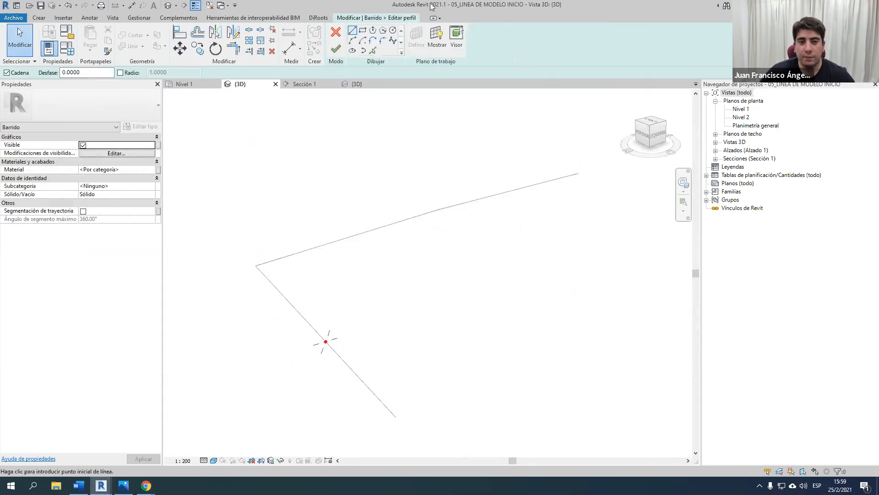
left_click(393, 31)
scroll(298, 379, "up", 3)
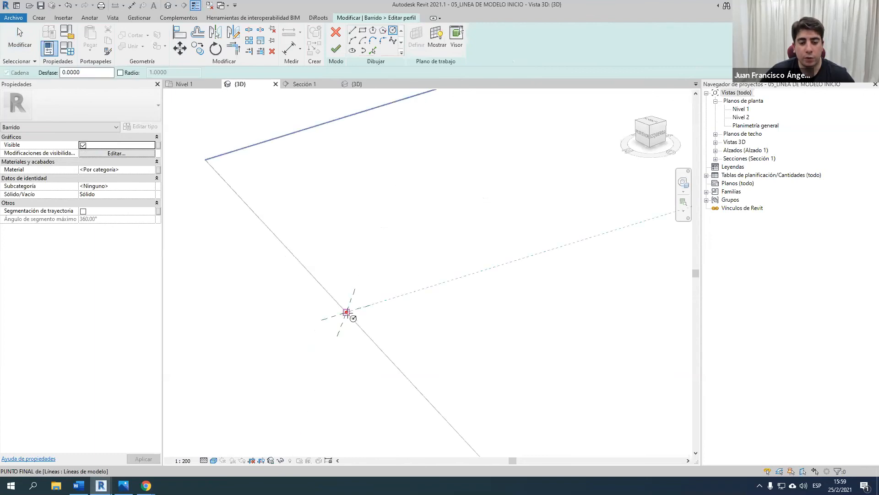
left_click(347, 313)
left_click(351, 312)
left_click(336, 48)
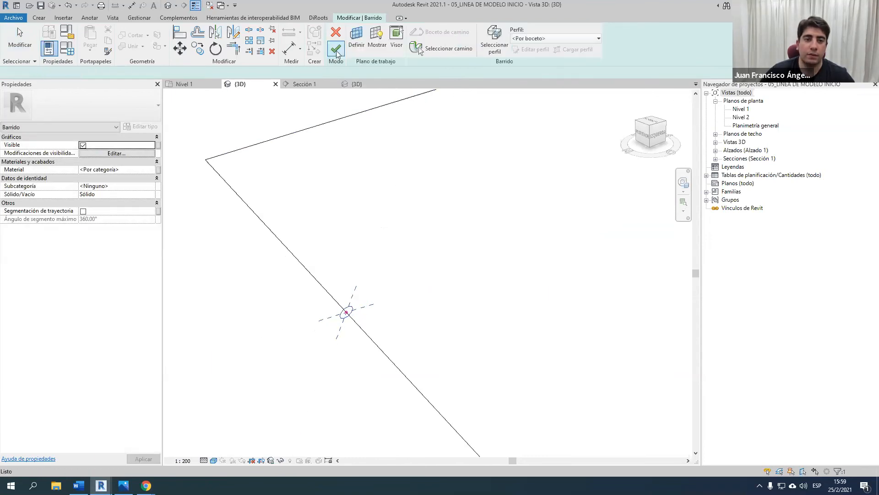
Step: Finish the sweep and the in-place model
left_click(336, 50)
scroll(347, 204, "down", 2)
left_click(390, 229)
left_click(339, 43)
middle_click_drag(411, 211, 428, 315, "shift")
scroll(400, 322, "down", 2)
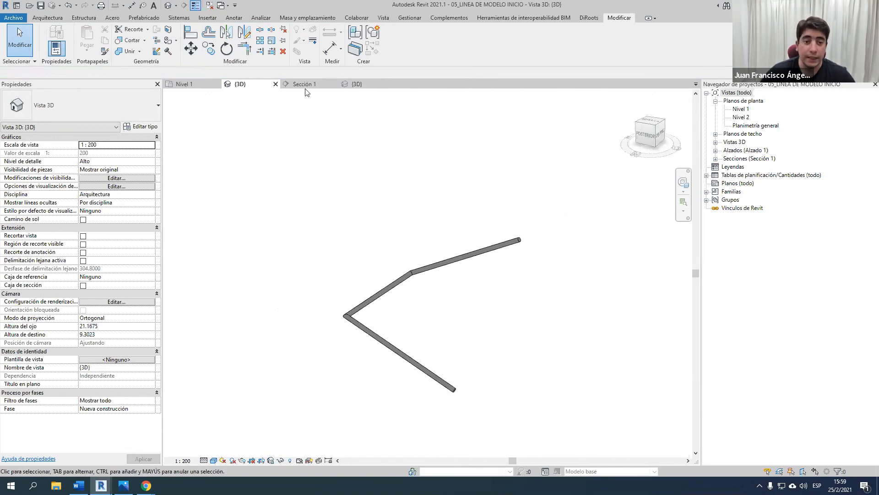
Step: Temporarily hide the swept tube in the 3D view
left_click(226, 6)
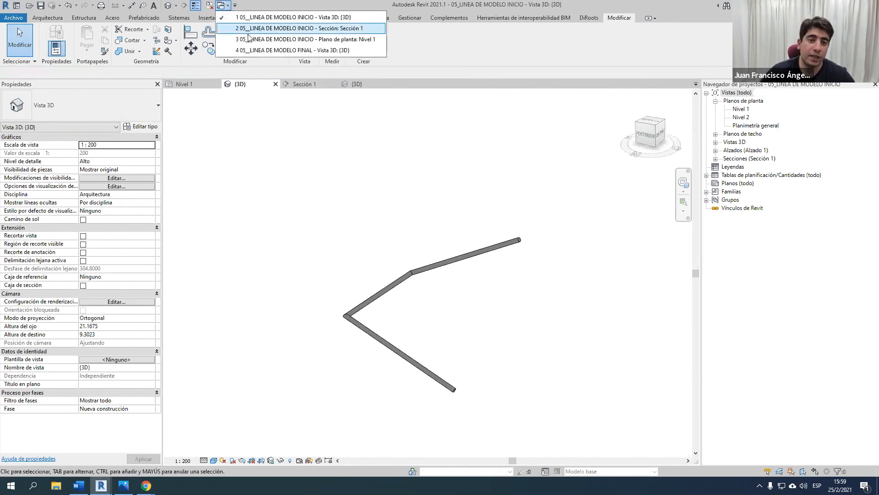
left_click(202, 41)
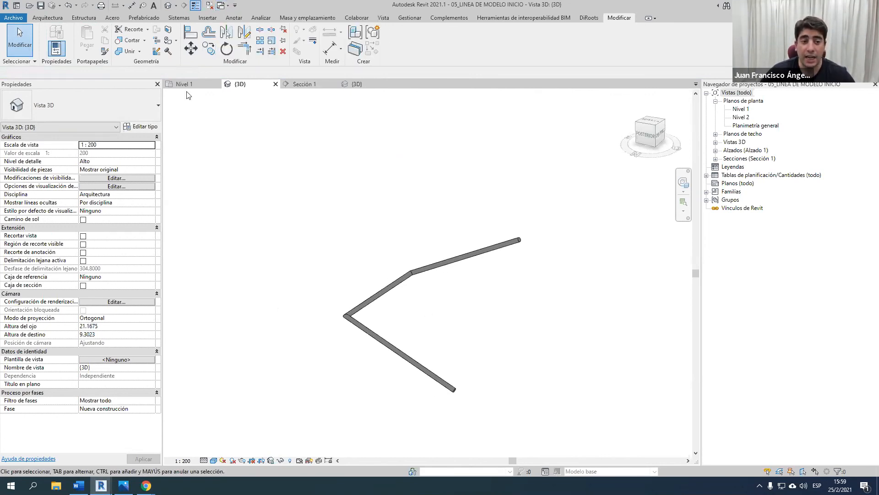
left_click(458, 262)
key("h")
key("h")
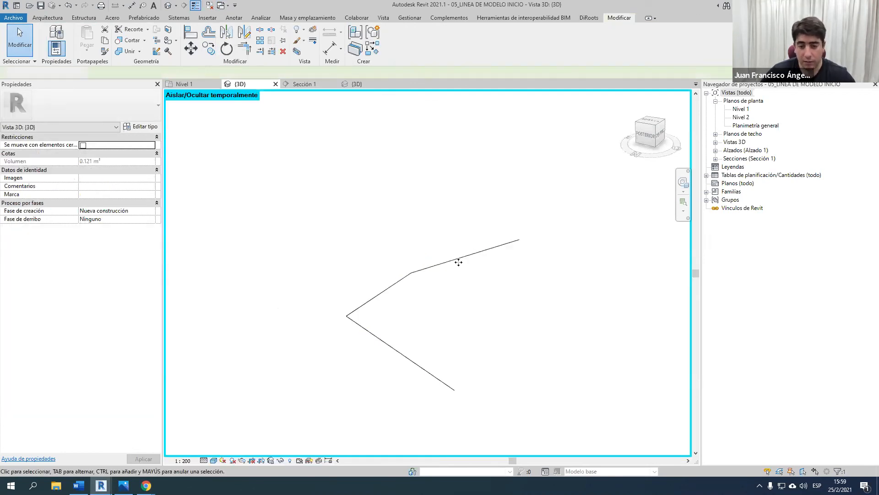
Step: Copy the three model lines vertically above the originals
left_click_drag(298, 203, 543, 447)
left_click(659, 142)
left_click(209, 48)
left_click(495, 362)
left_click(495, 247)
middle_click_drag(551, 272, 527, 255, "shift")
middle_click_drag(416, 262, 465, 238, "shift")
left_click(330, 195)
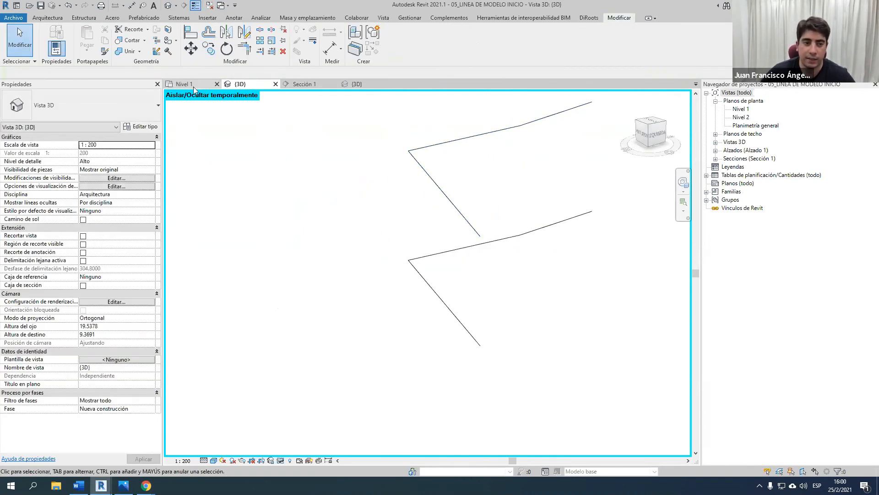
Step: Switch to the 3D view of 05_LINEA DE MODELO FINAL and examine its model lines
left_click(225, 6)
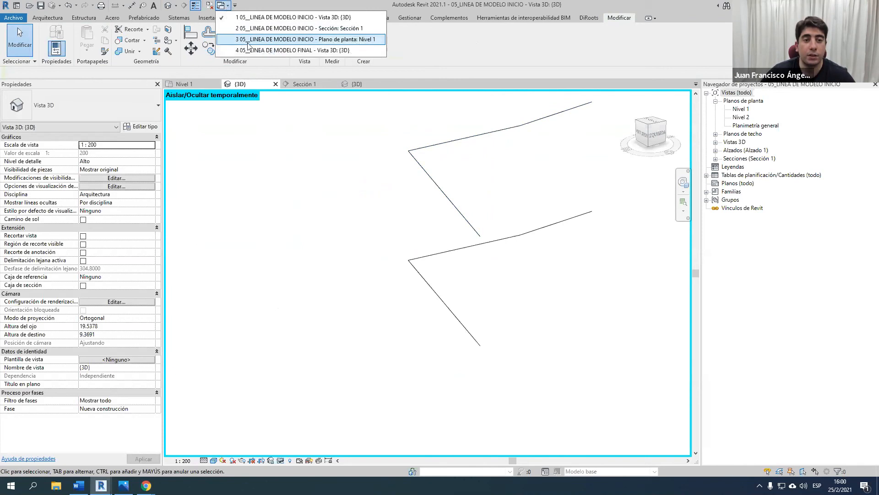
left_click(251, 51)
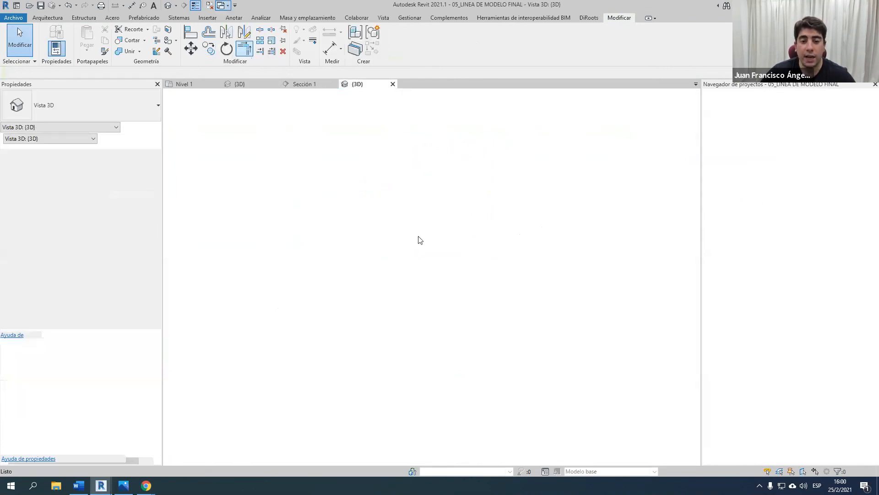
scroll(421, 240, "down", 2)
middle_click_drag(424, 249, 400, 311, "shift")
scroll(401, 318, "up", 4)
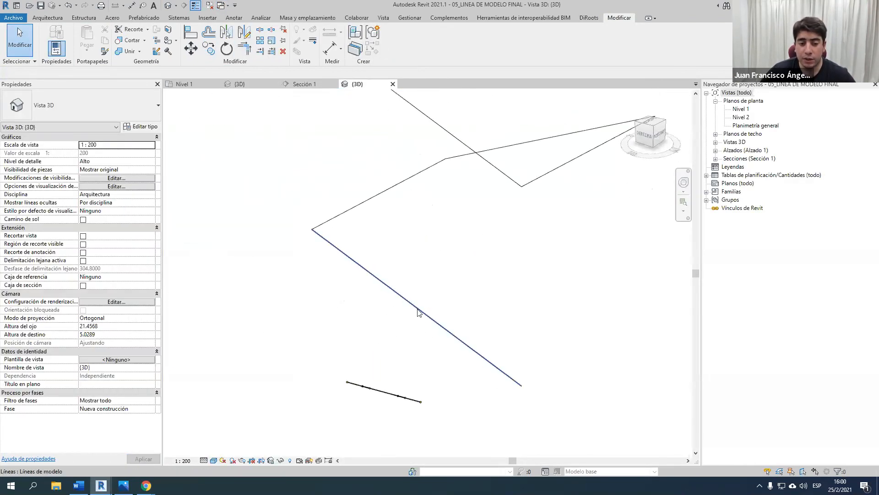
middle_click_drag(431, 239, 425, 250)
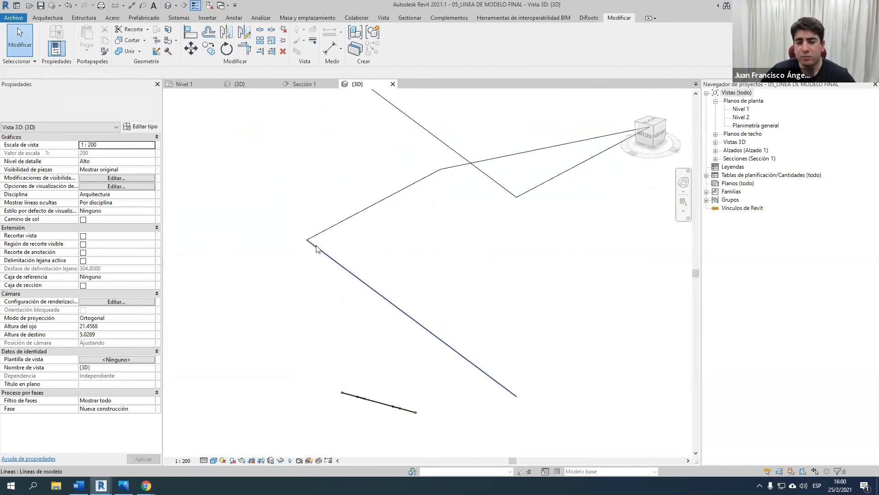
Step: Try to place a 300 x 600 mm rectangular concrete beam on the lowest sloped model line with Forzado de cursor 3D disabled, then delete it
left_click(80, 17)
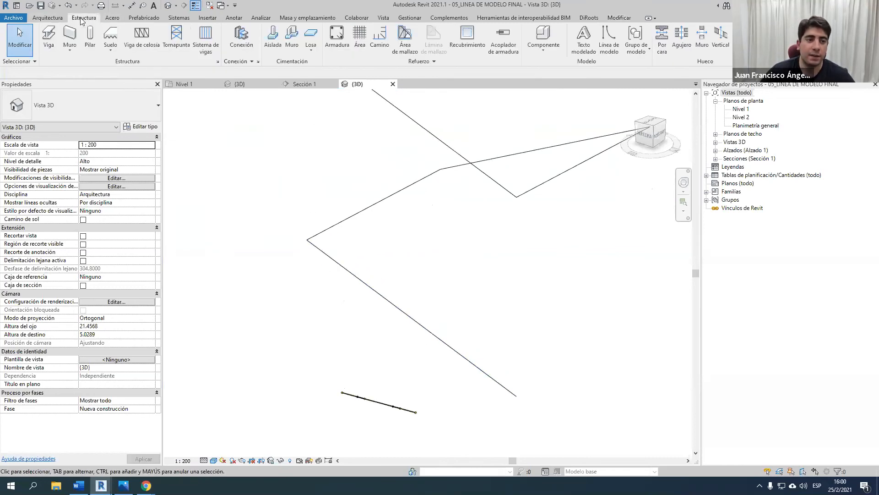
left_click(52, 41)
left_click(103, 105)
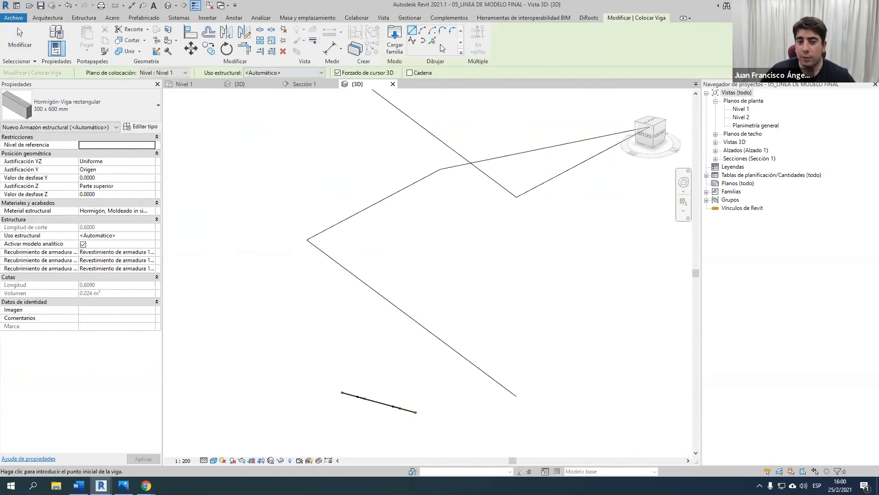
left_click(433, 41)
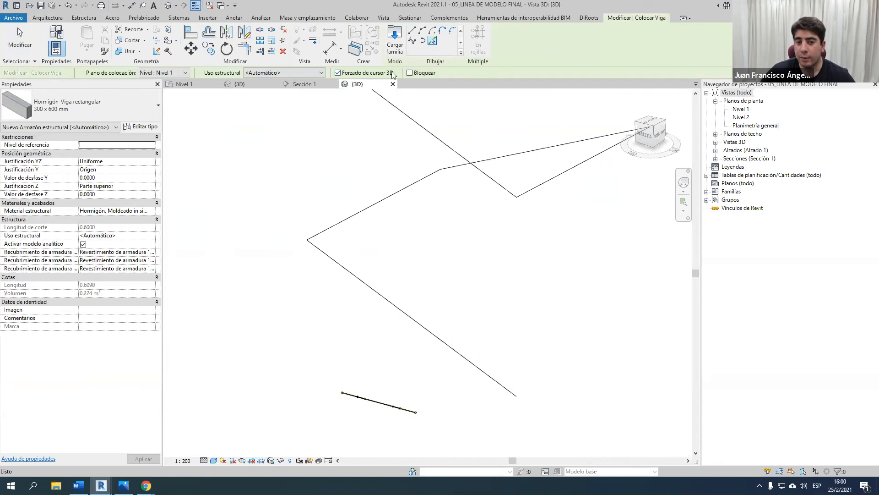
left_click(368, 73)
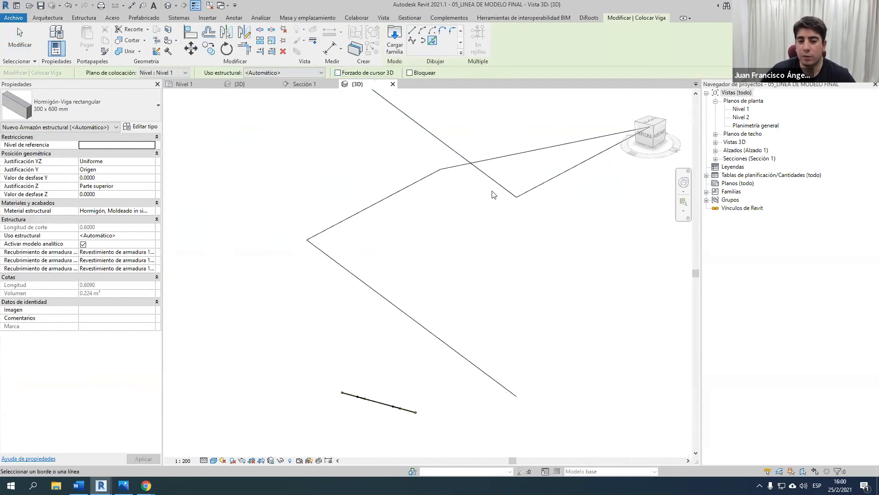
left_click(414, 319)
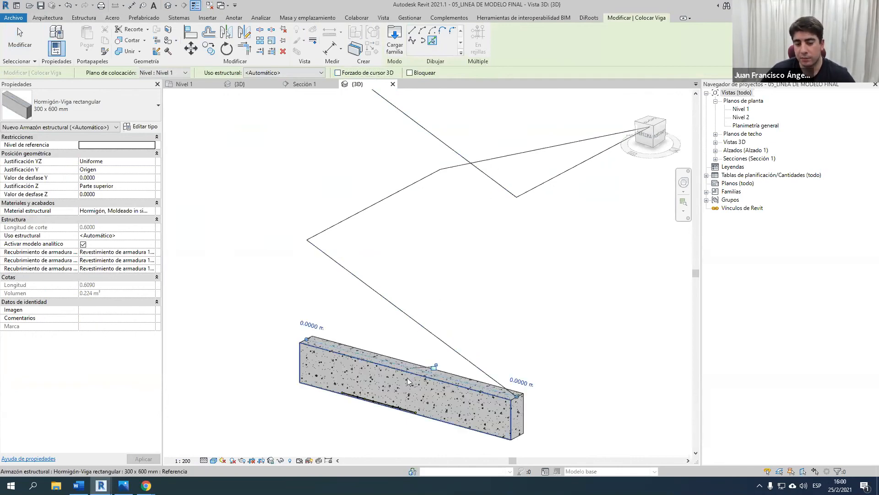
key("Escape")
left_click(392, 366)
key("Delete")
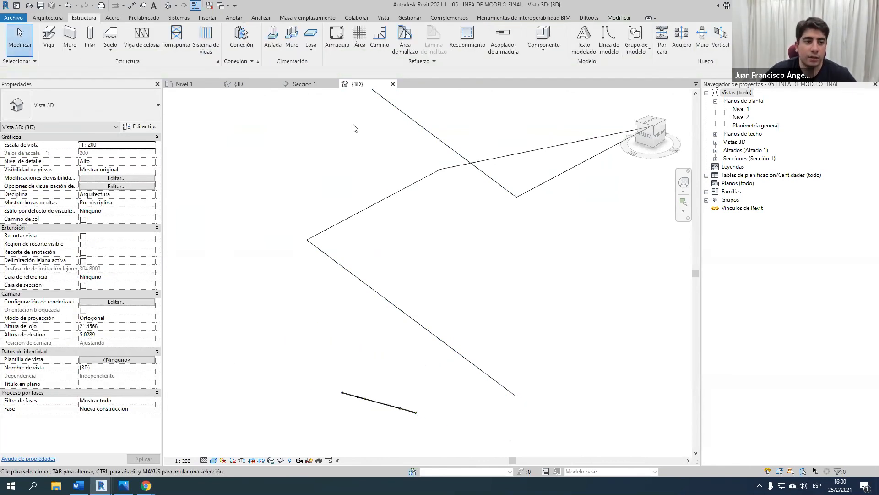
Step: Place 300 x 600 mm concrete beams on three picked model lines with Forzado de cursor 3D enabled
left_click(49, 37)
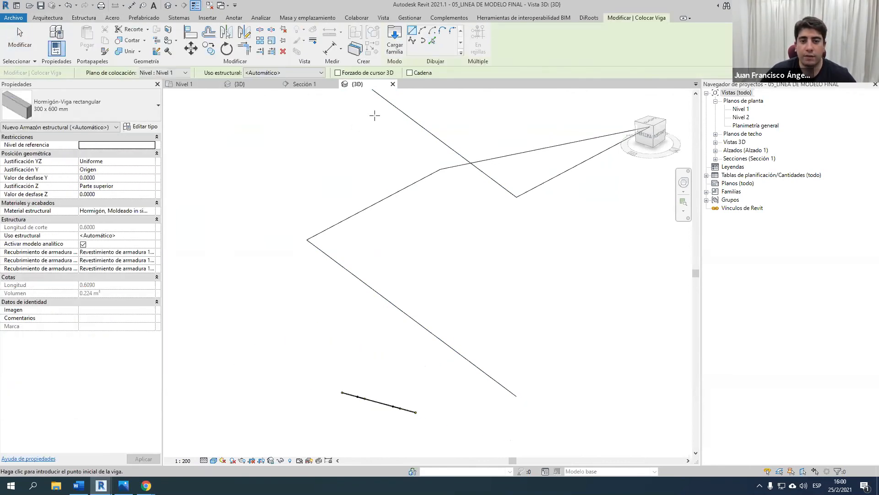
left_click(362, 73)
left_click(433, 40)
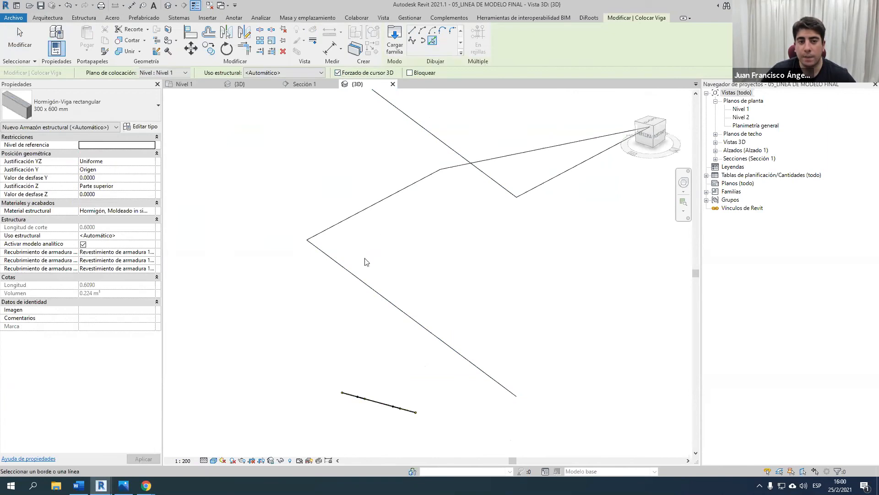
left_click(365, 284)
left_click(564, 172)
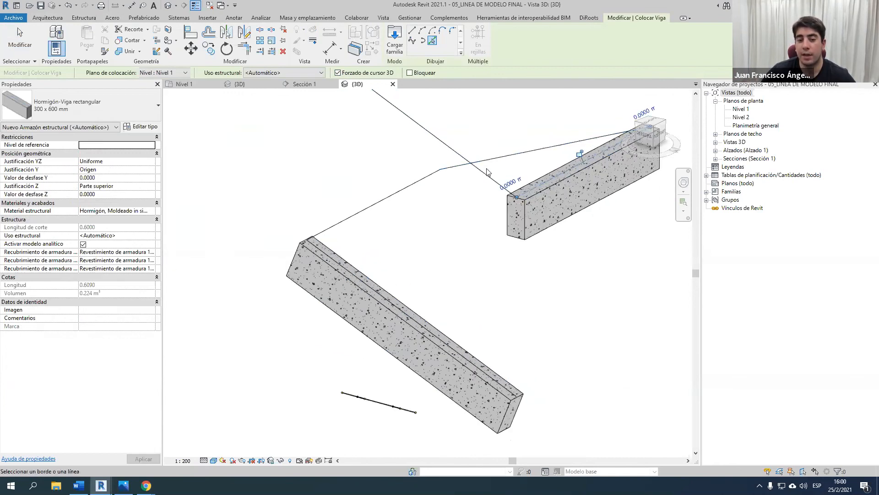
middle_click_drag(487, 172, 485, 276)
left_click(362, 120)
scroll(369, 144, "down", 2)
middle_click_drag(535, 216, 605, 191, "shift")
key("Escape")
key("Escape")
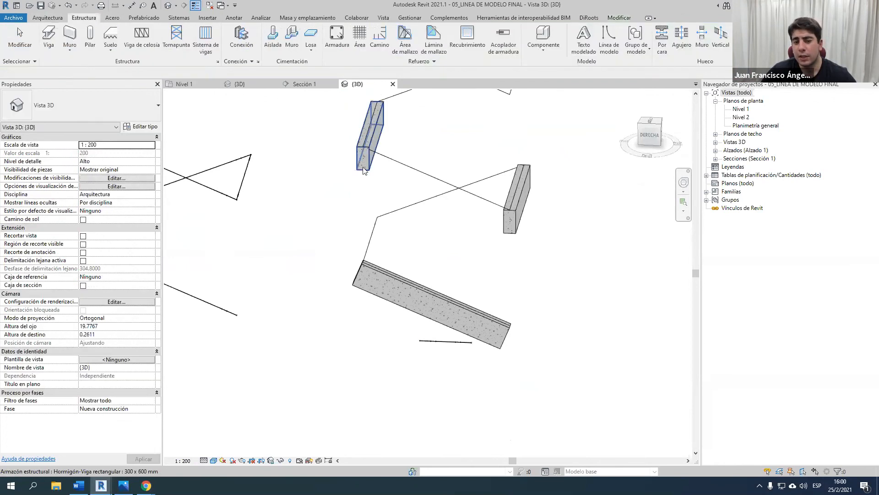
Step: Delete the three concrete beams placed on the model lines
left_click(364, 171)
key("Delete")
left_click(430, 298)
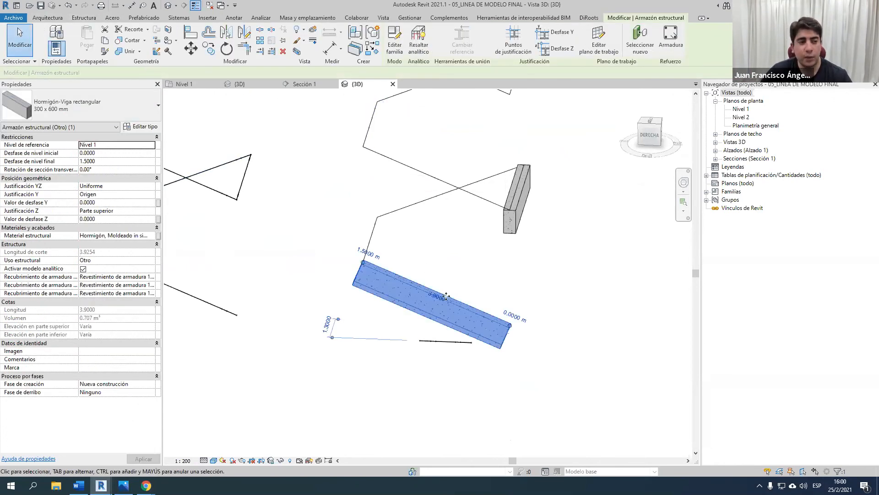
scroll(518, 307, "up", 3)
key("Delete")
left_click(503, 176)
key("Delete")
Step: Stretch the separate structural tensor below the model lines to a length of about 2.58 m
scroll(389, 374, "up", 7)
middle_click_drag(388, 377, 481, 348, "shift")
left_click(403, 303)
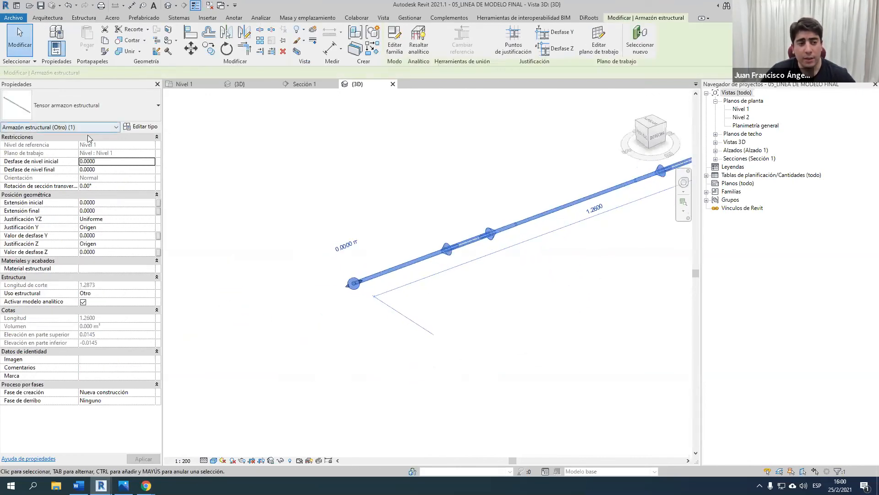
scroll(293, 189, "down", 3)
left_click_drag(316, 225, 417, 368)
middle_click_drag(433, 370, 407, 276, "shift")
scroll(301, 333, "up", 5)
Step: Set the final level offset of the separate structural tensor to 1 m so that it slopes
left_click(330, 330)
left_click(404, 273)
scroll(395, 281, "up", 4)
middle_click_drag(369, 331, 451, 353, "shift")
scroll(356, 316, "down", 3)
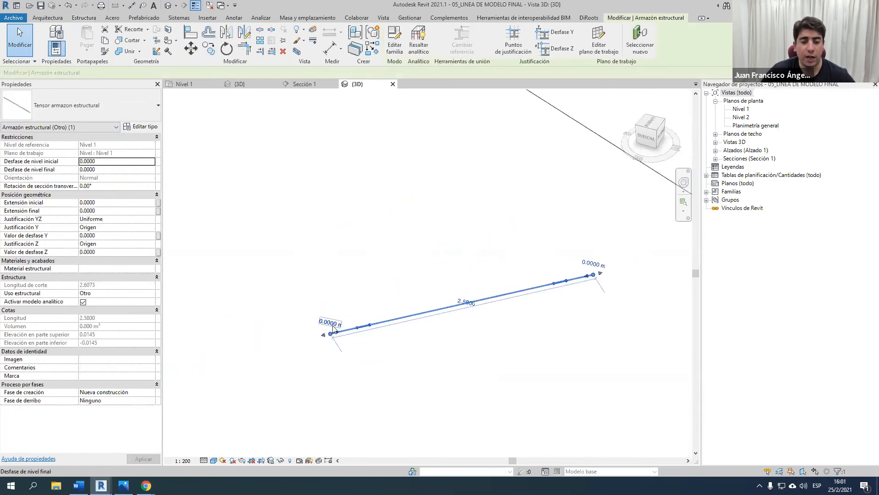
left_click(333, 326)
type("1")
key("Return")
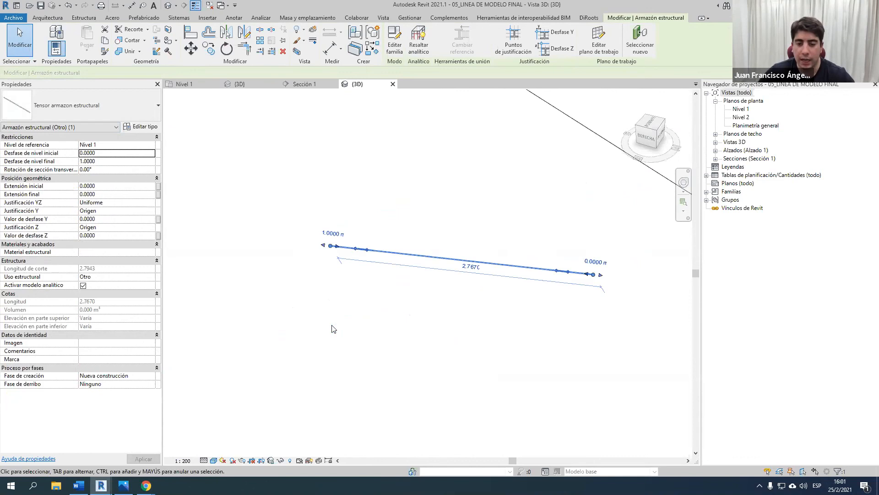
left_click(332, 329)
middle_click_drag(393, 330, 330, 293, "shift")
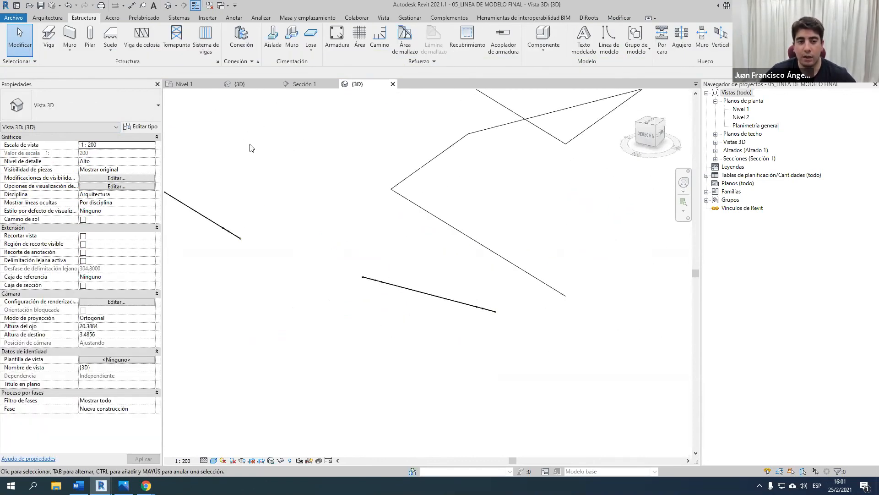
Step: Place Tensor armazon estructural beams by picking three of the rising model lines, keeping Forzado de cursor 3D enabled
left_click(49, 36)
left_click(78, 108)
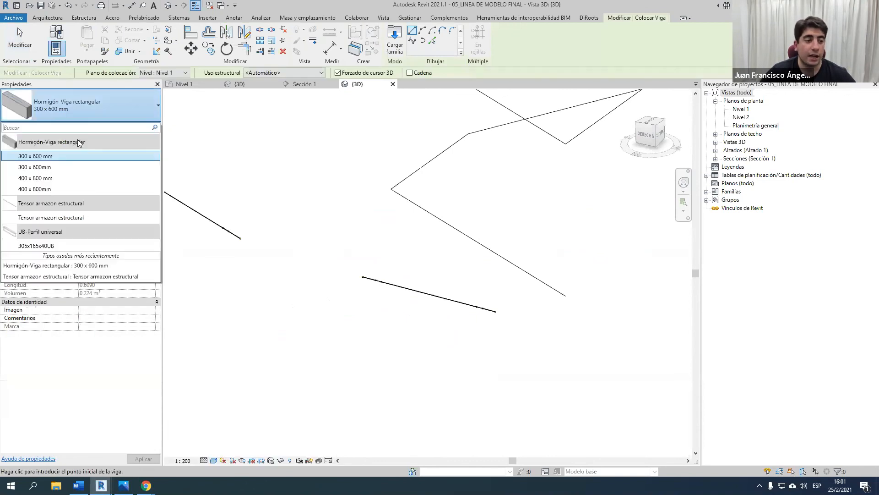
left_click(66, 218)
left_click(417, 213)
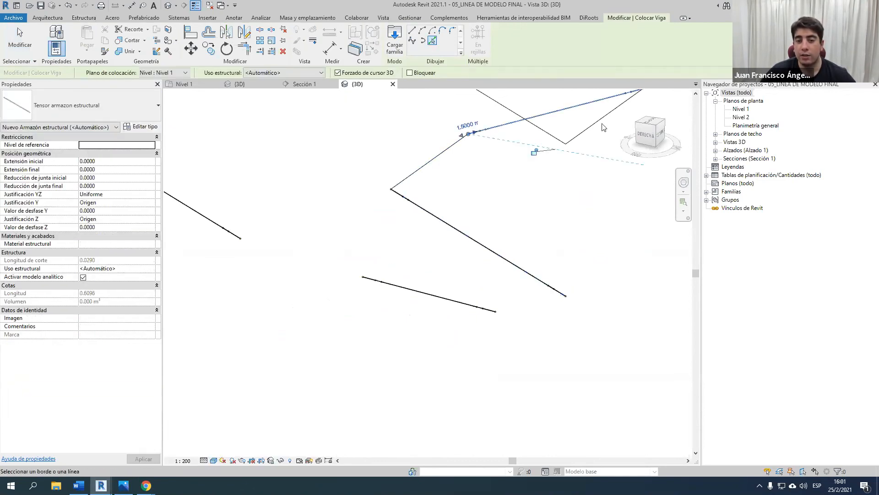
left_click(509, 111)
middle_click_drag(505, 147, 473, 241)
key("Escape")
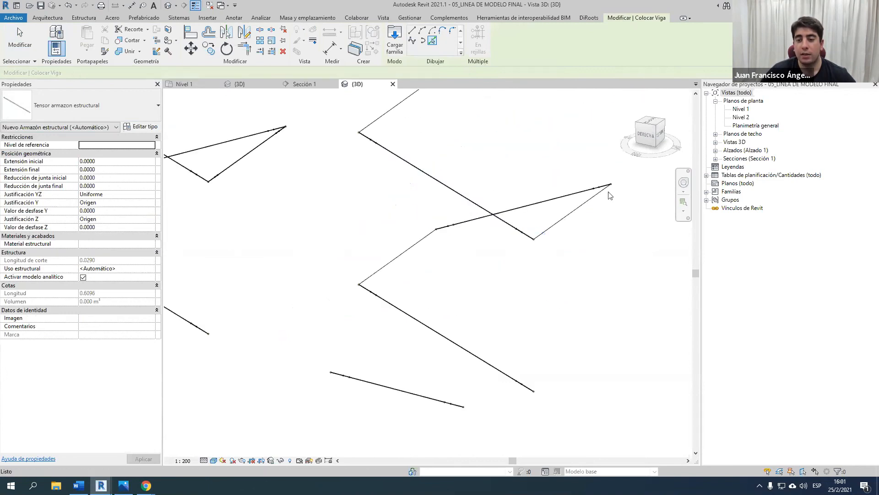
Step: Examine the neighbouring finished tensor structure and how its members meet at the nodes
scroll(610, 193, "up", 3)
scroll(364, 235, "down", 3)
middle_click_drag(370, 241, 512, 248)
middle_click_drag(292, 257, 484, 248)
scroll(198, 255, "up", 3)
scroll(268, 227, "up", 6)
middle_click_drag(197, 257, 335, 345)
left_click(303, 235)
scroll(420, 210, "down", 4)
left_click(509, 272)
scroll(581, 228, "down", 4)
middle_click_drag(320, 269, 375, 349)
middle_click_drag(320, 225, 334, 306)
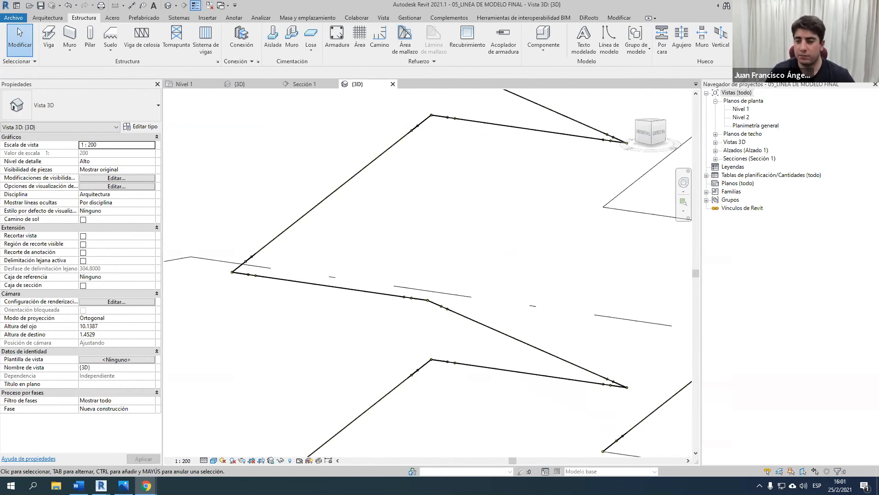
scroll(572, 235, "down", 2)
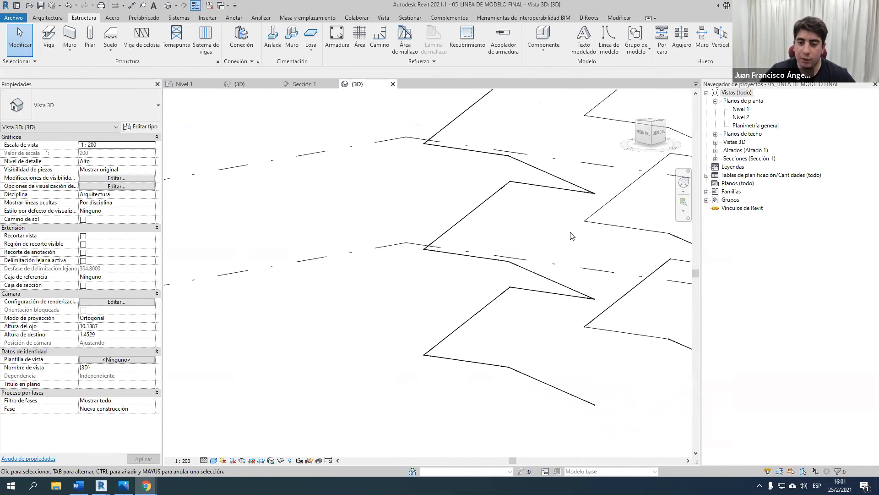
left_click(570, 232)
middle_click_drag(545, 257, 488, 261)
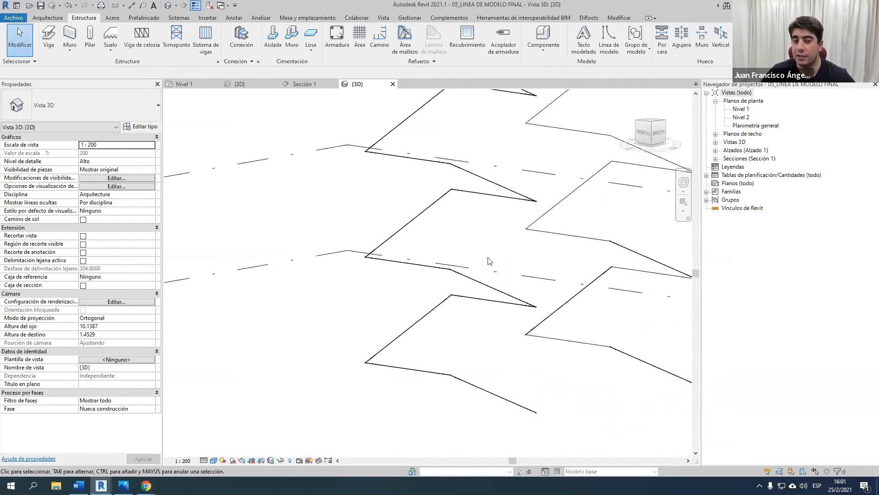
key("alt+Tab")
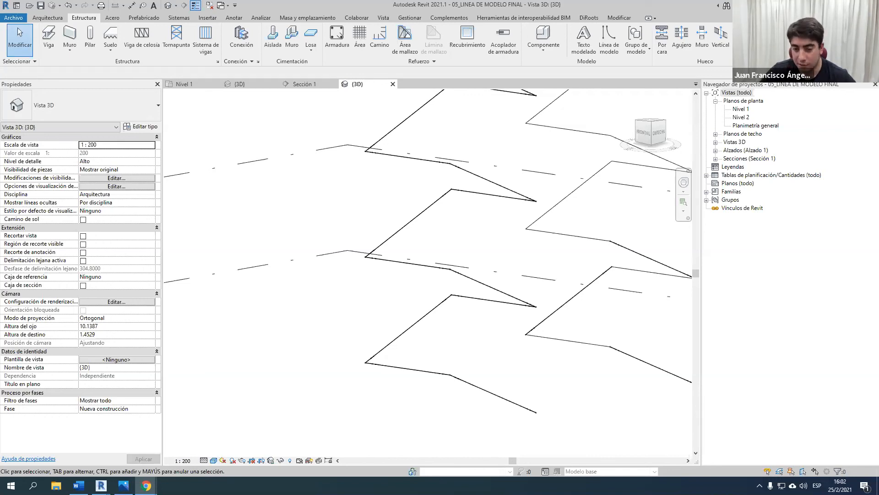
Step: Select the lowest sloped tensor of the finished structure and examine its length and level offsets
scroll(423, 350, "up", 6)
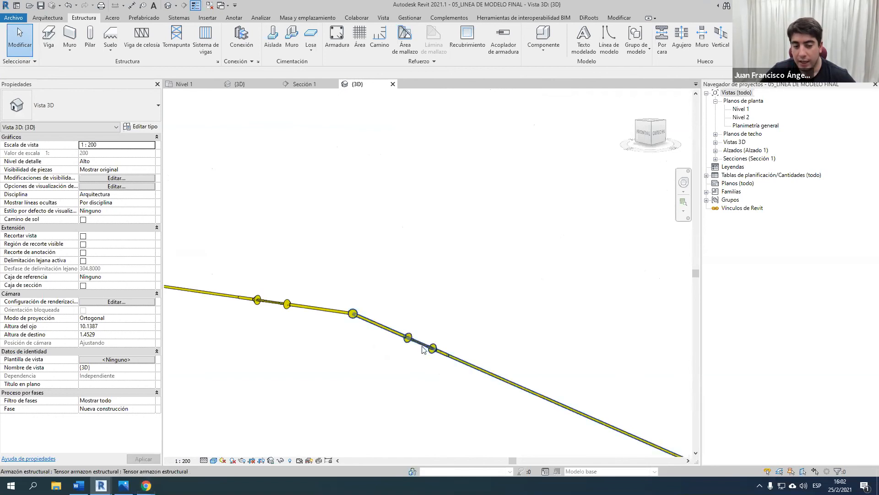
left_click(423, 350)
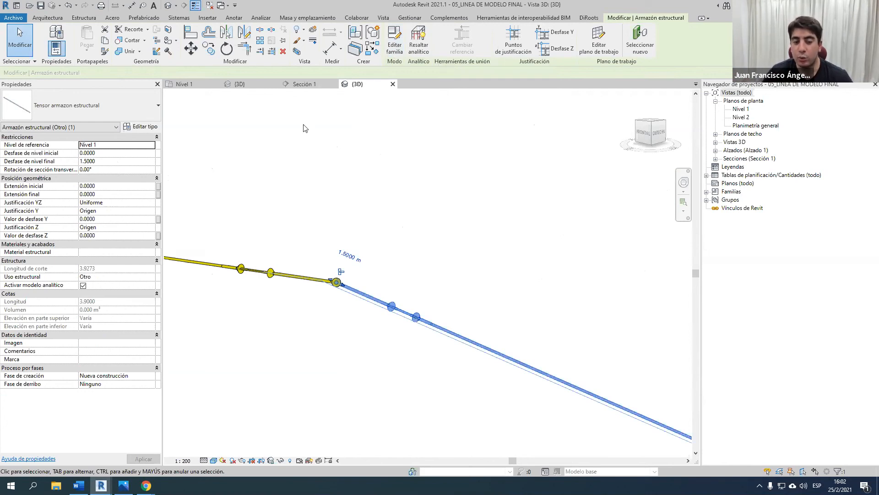
scroll(458, 337, "down", 2)
middle_click_drag(459, 337, 339, 265)
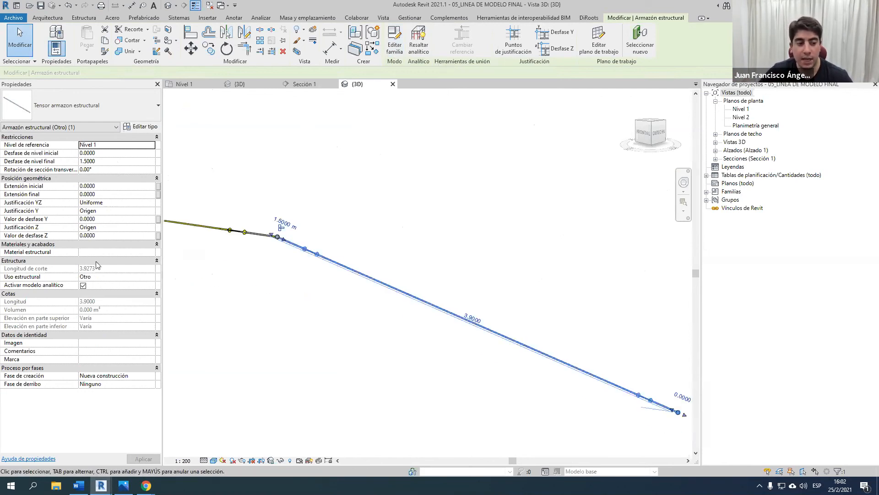